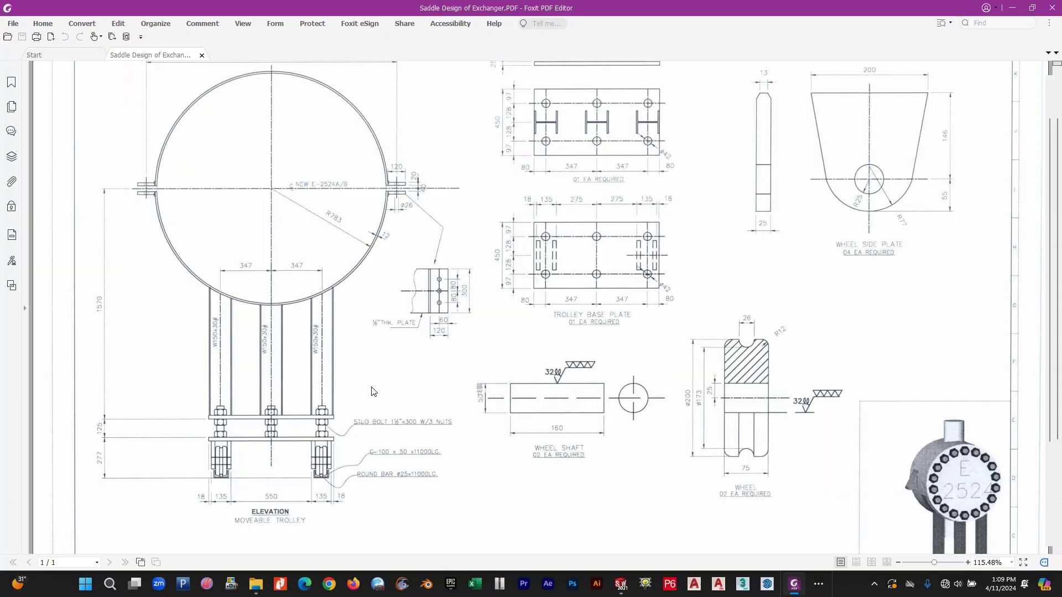
- Examine the wheel shaft's diameter and length in the saddle drawing
scroll(433, 382, "up", 2, "ctrl")
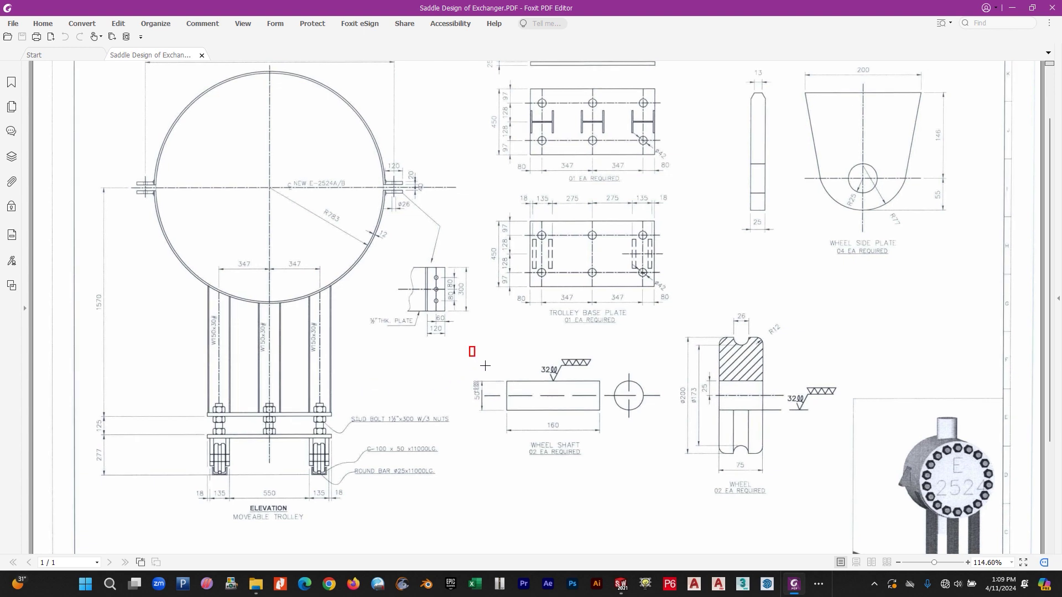
mouse_move(469, 346)
left_mouse_down()
mouse_move(636, 465)
mouse_move(657, 462)
left_mouse_up()
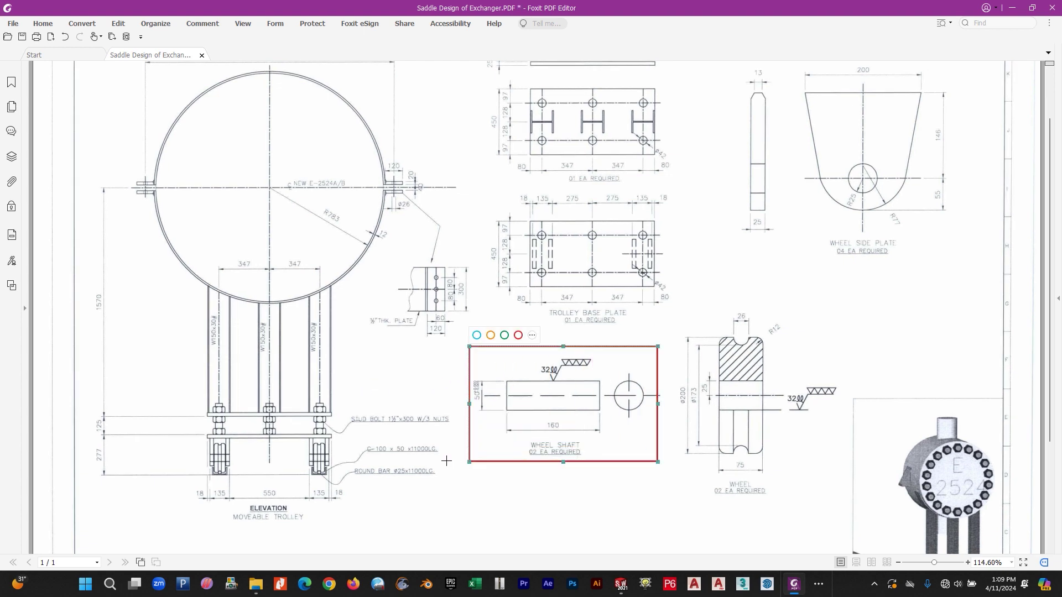
key("ctrl+z")
scroll(557, 451, "up", 5, "ctrl")
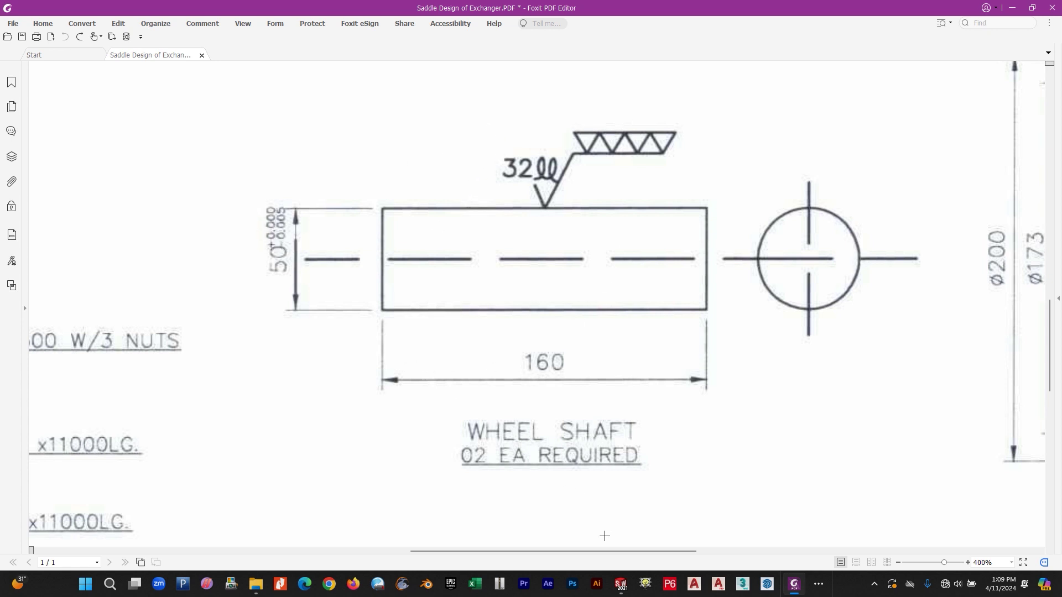
- Switch to SOLIDWORKS and create a new part document for the wheel shaft
left_click(627, 586)
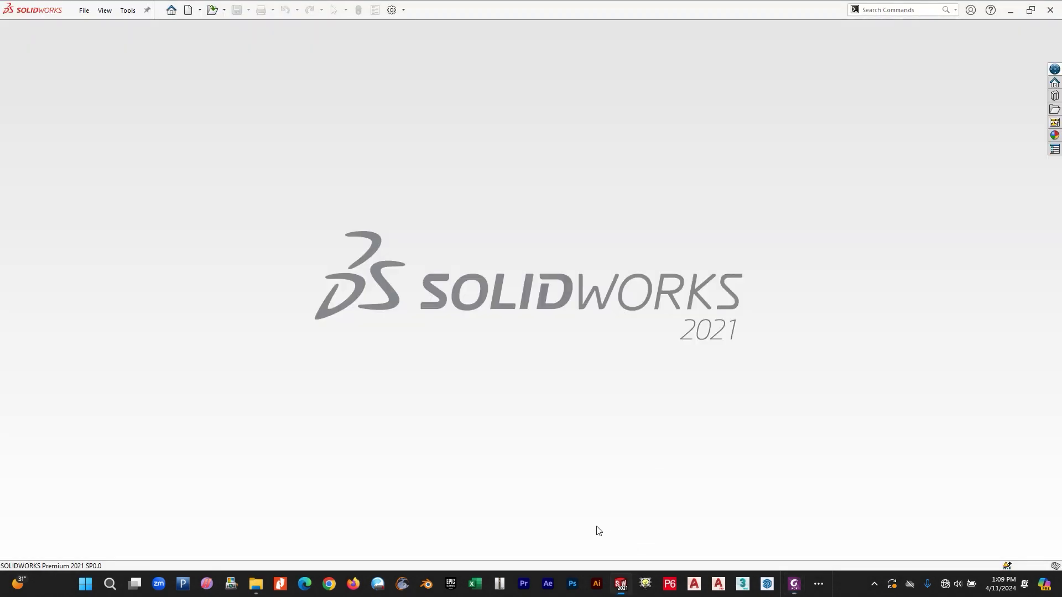
left_click(84, 10)
left_click(97, 28)
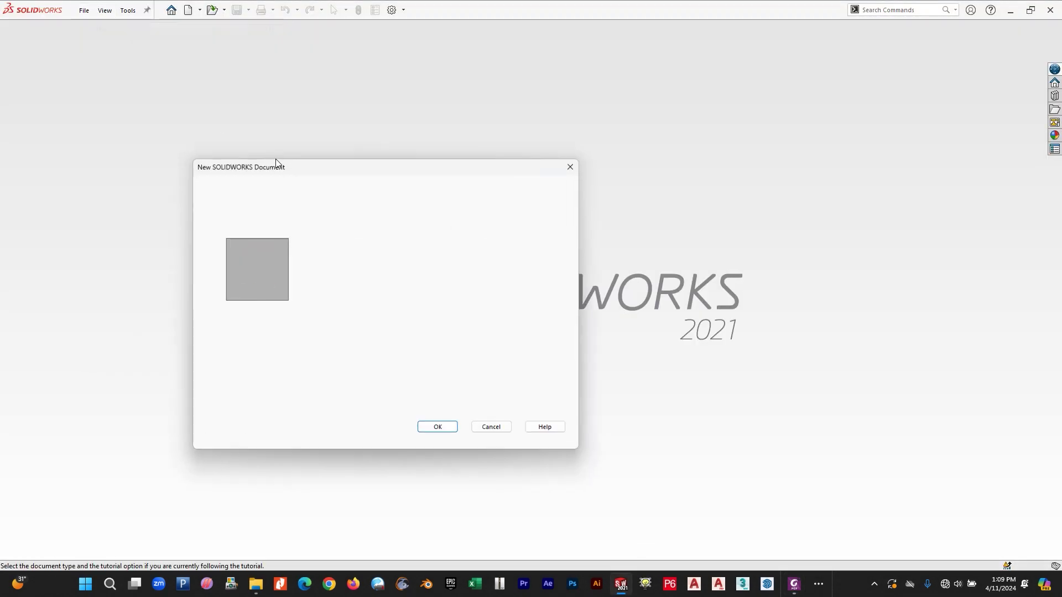
left_click(437, 429)
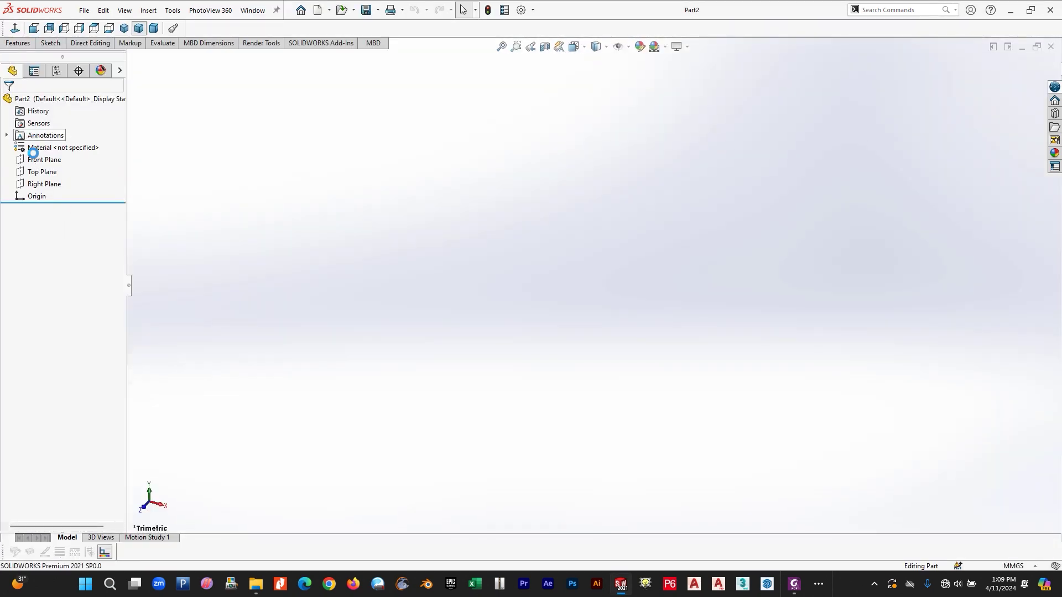
- Sketch a circle about 71 mm in diameter on the Front Plane, centred on the origin
left_click(43, 160)
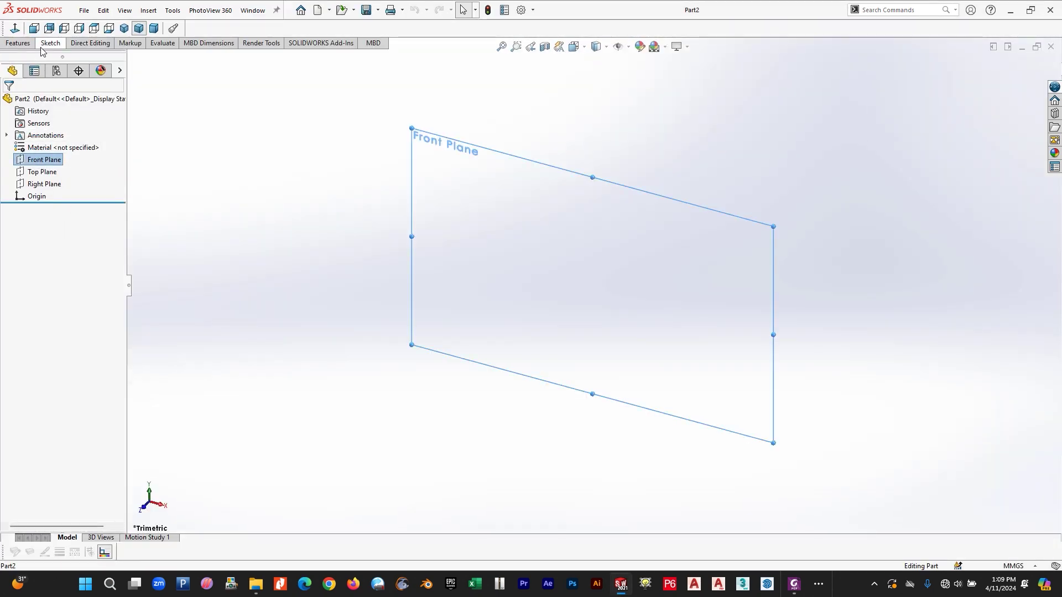
left_click(48, 43)
left_click(95, 58)
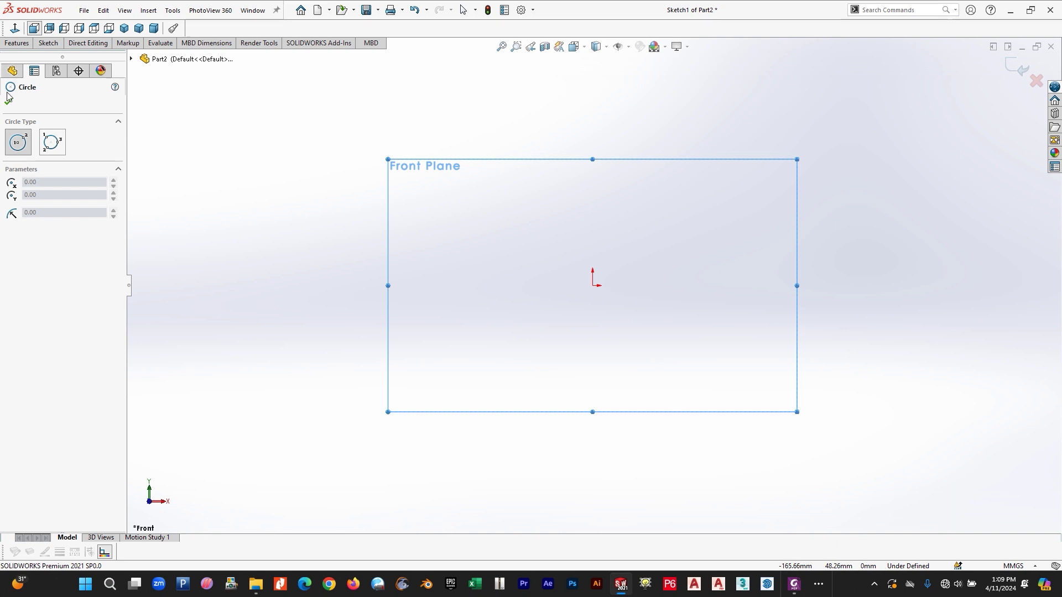
left_click(592, 285)
left_click(655, 338)
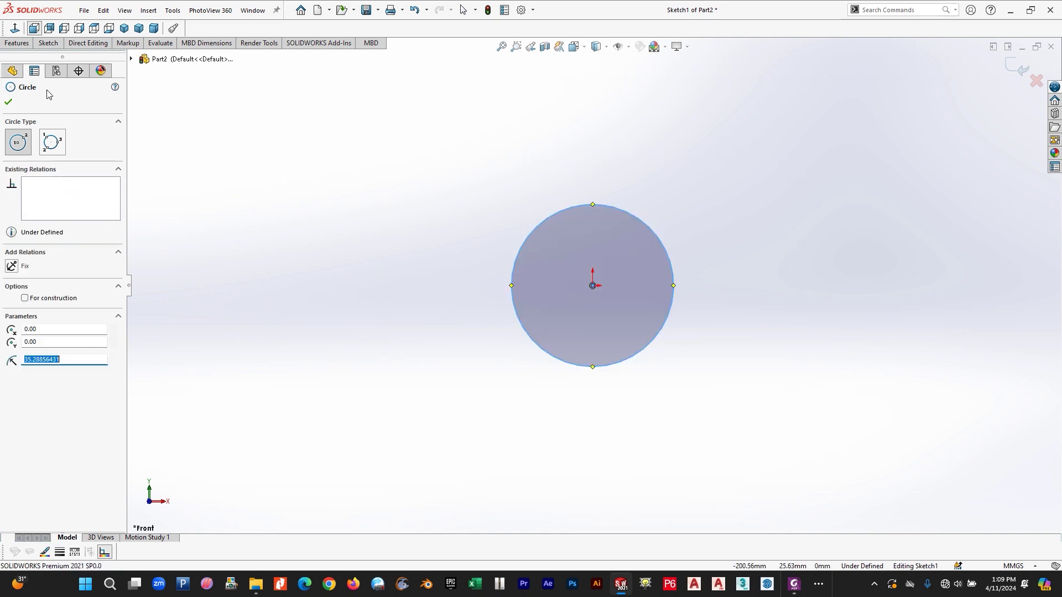
- Dimension the circle's diameter as 50 mm
left_click(48, 43)
key("Escape")
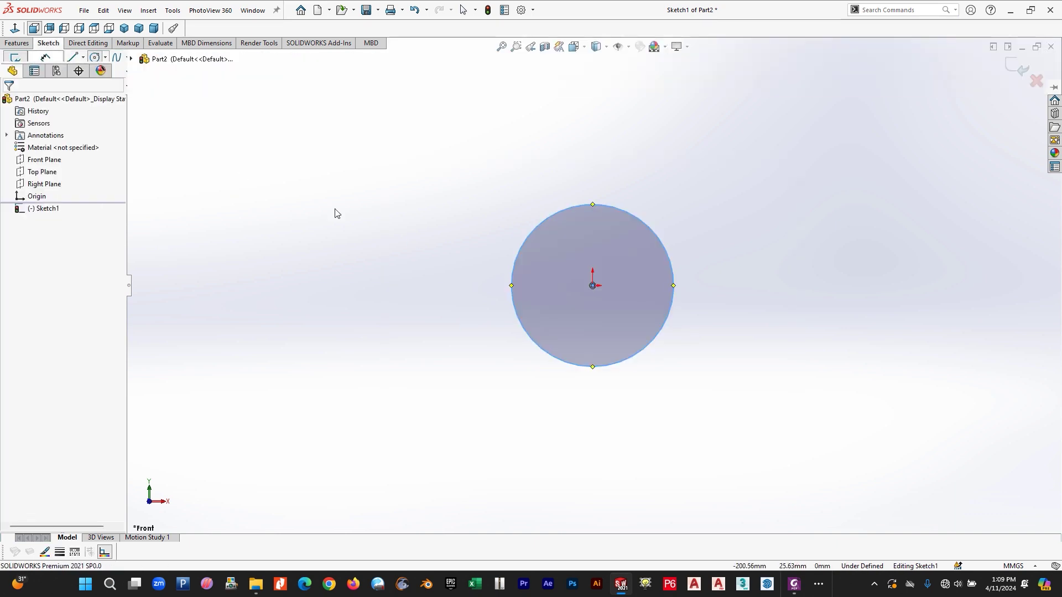
left_click(663, 248)
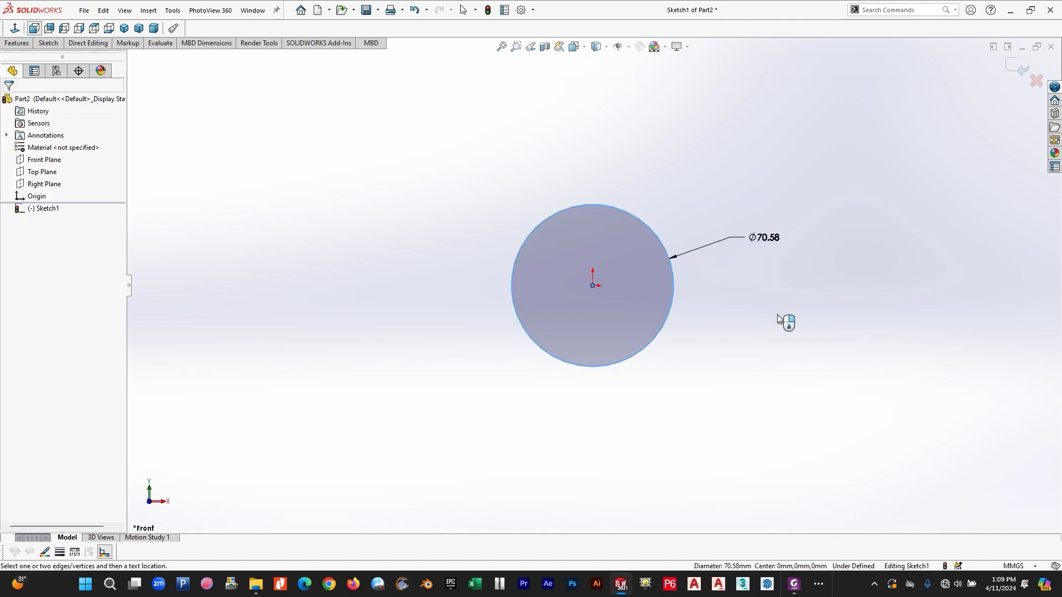
left_click(780, 338)
type("50")
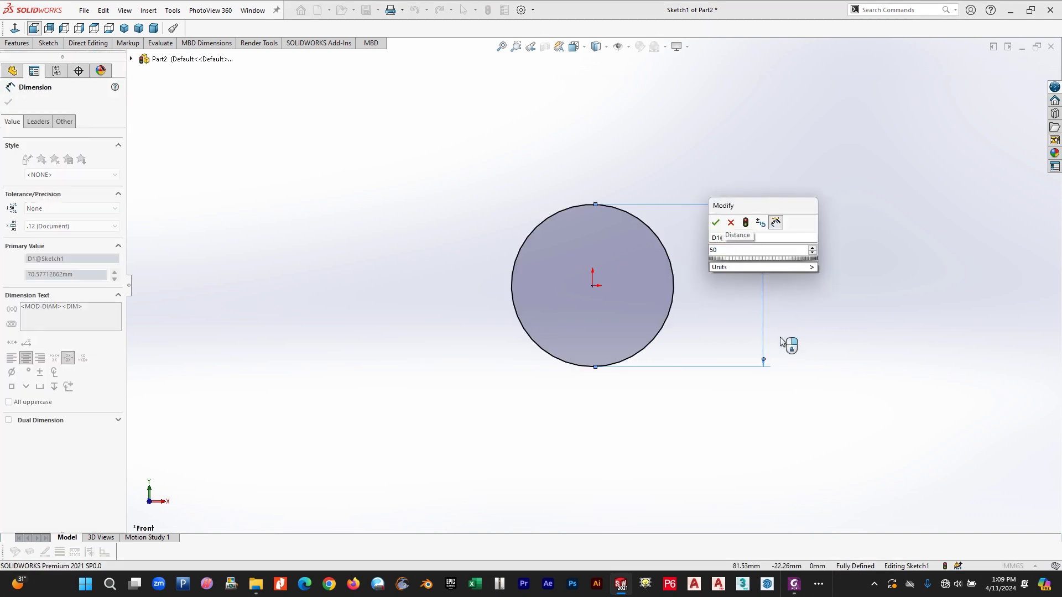
key("Return")
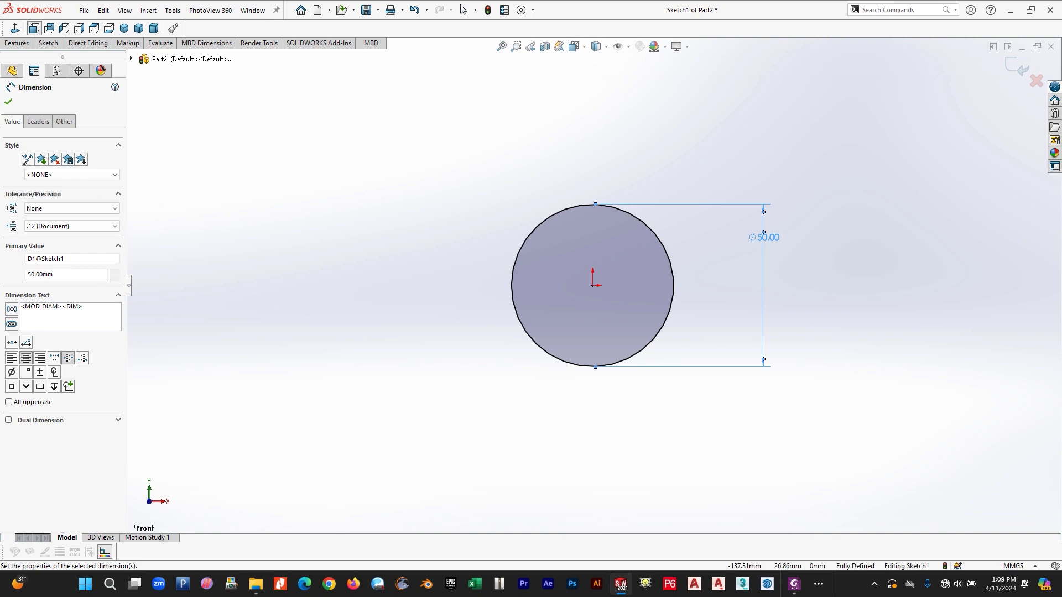
left_click(9, 103)
- Extrude the circle to a depth of 160 mm with the Mid Plane end condition
left_click(22, 44)
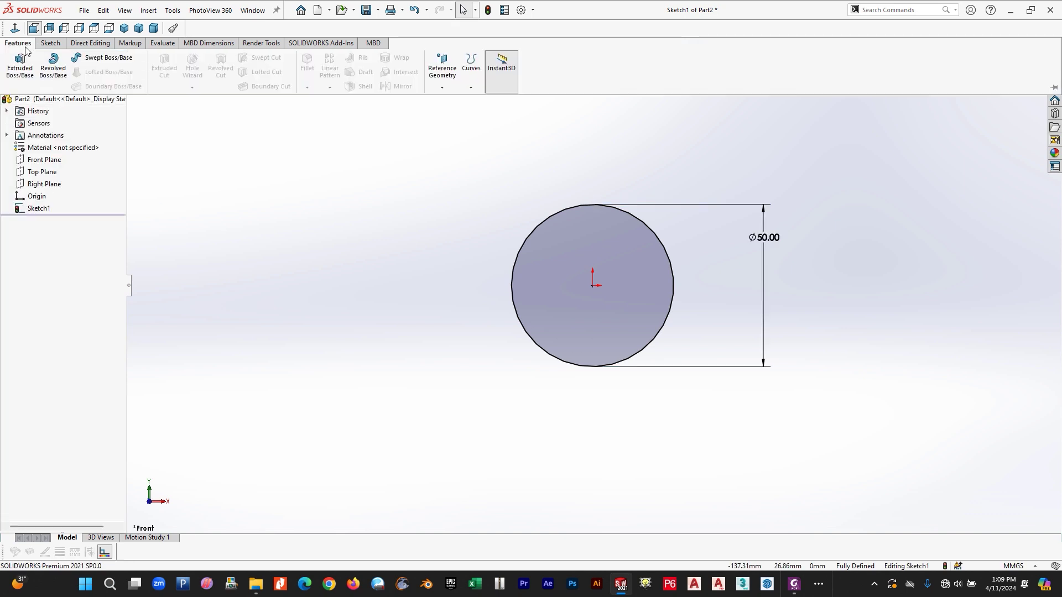
left_click(20, 68)
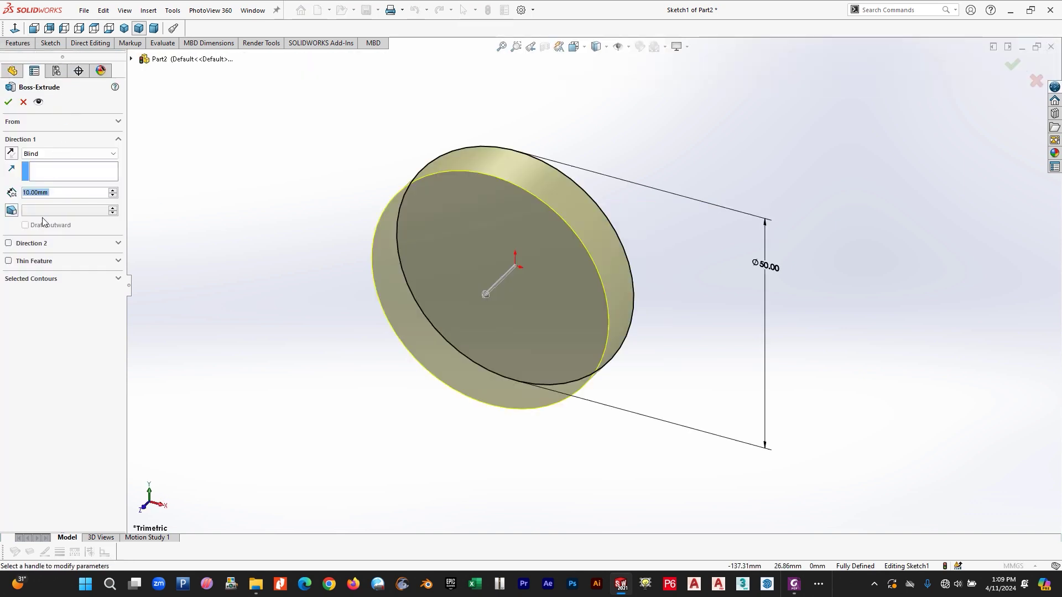
type("160")
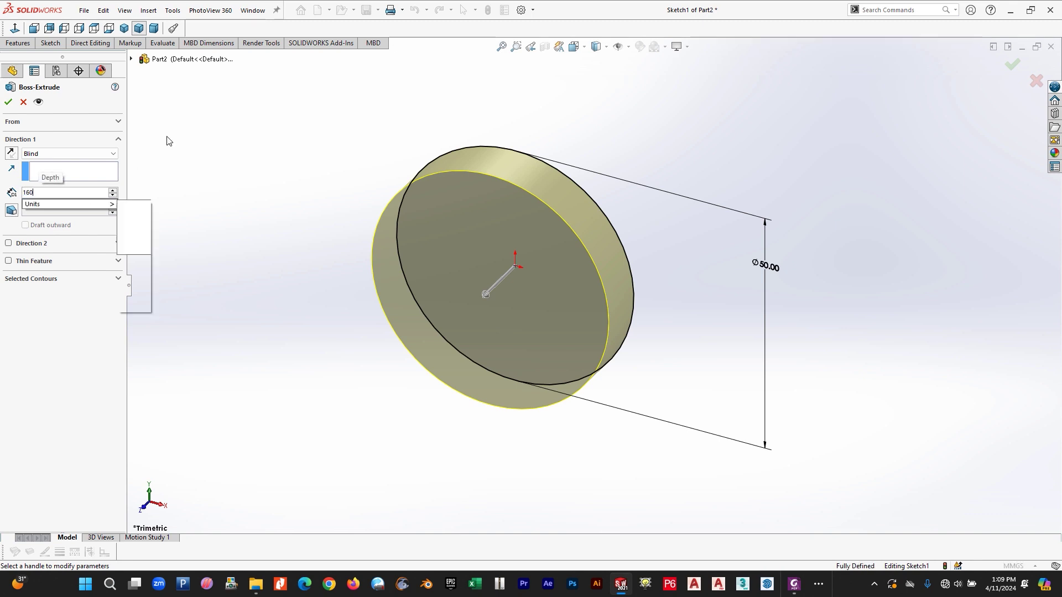
key("Return")
left_click(83, 154)
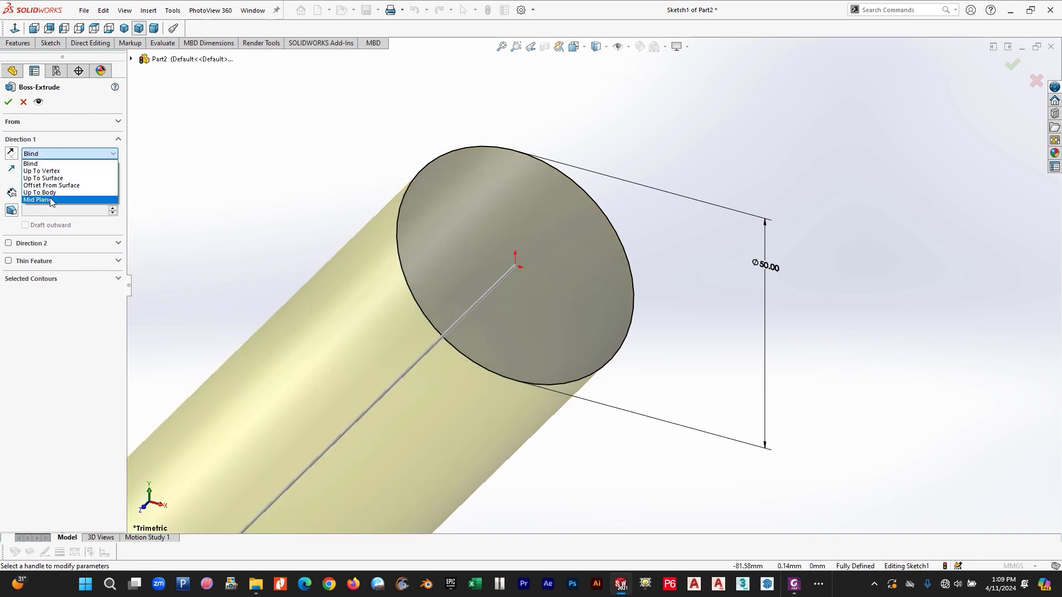
left_click(50, 200)
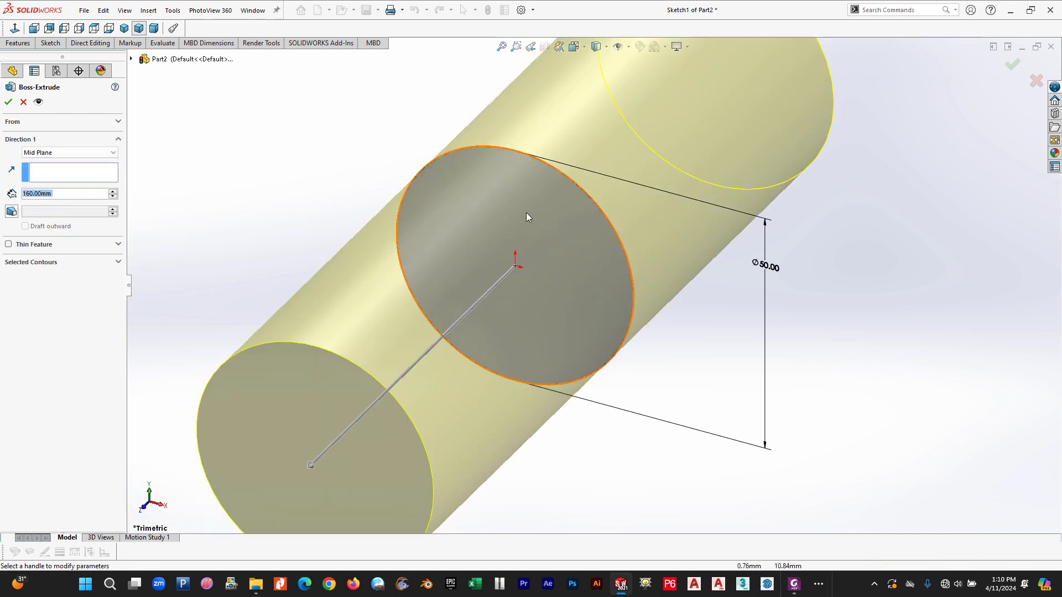
left_click(8, 103)
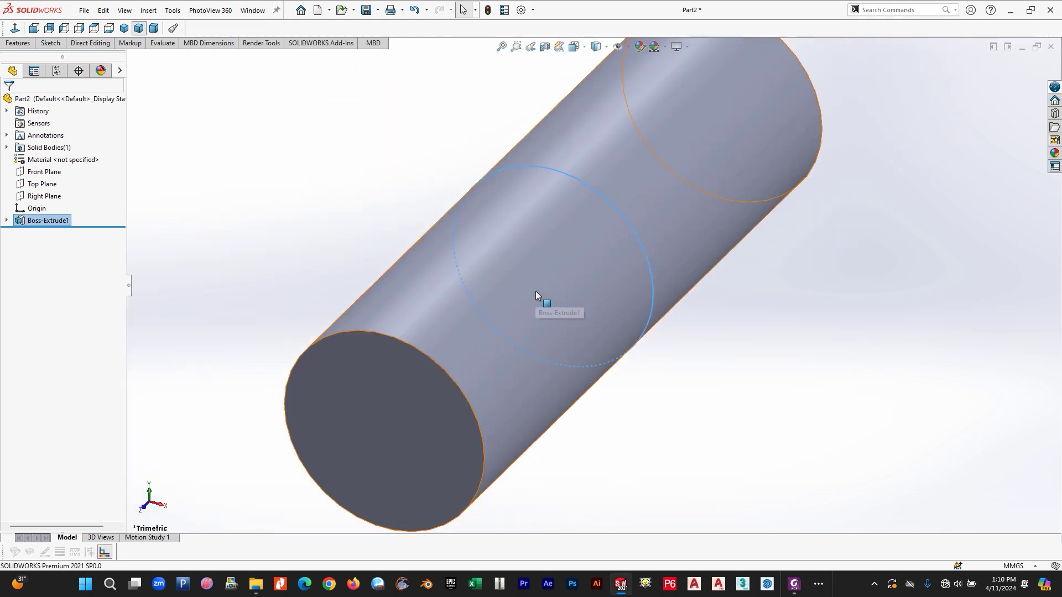
- Save the part as "Wheel Shaft" in the Part Design folder of the Saddle Design Project
key("f")
left_click(84, 10)
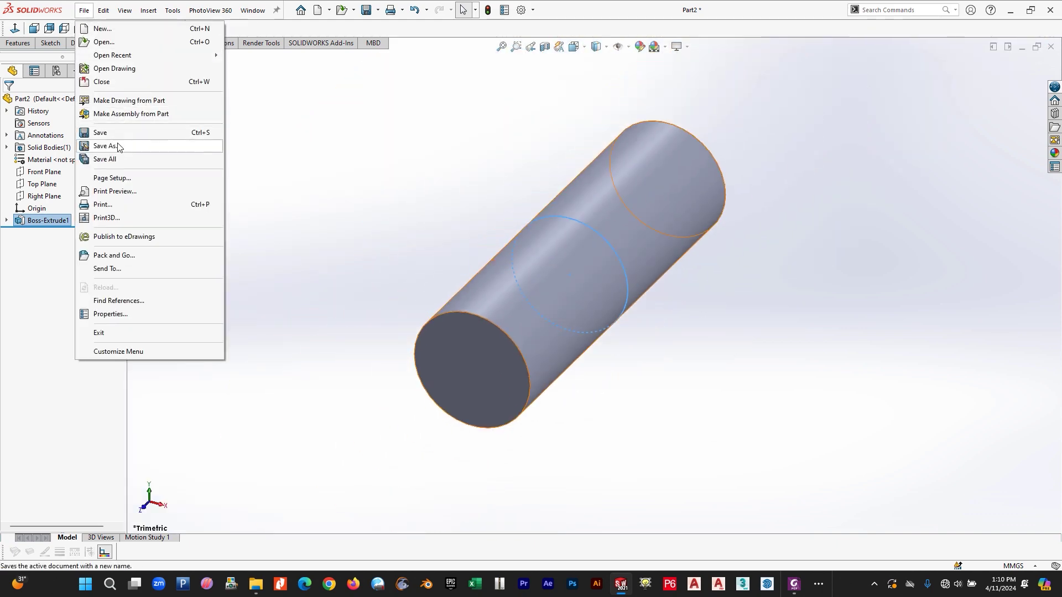
left_click(105, 146)
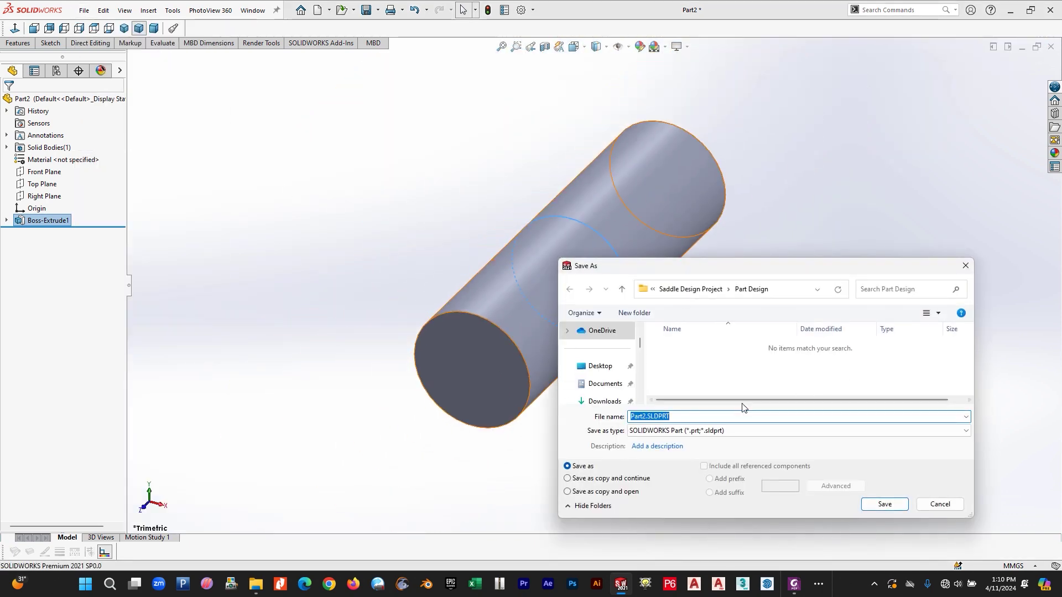
left_click(621, 288)
left_click(688, 384)
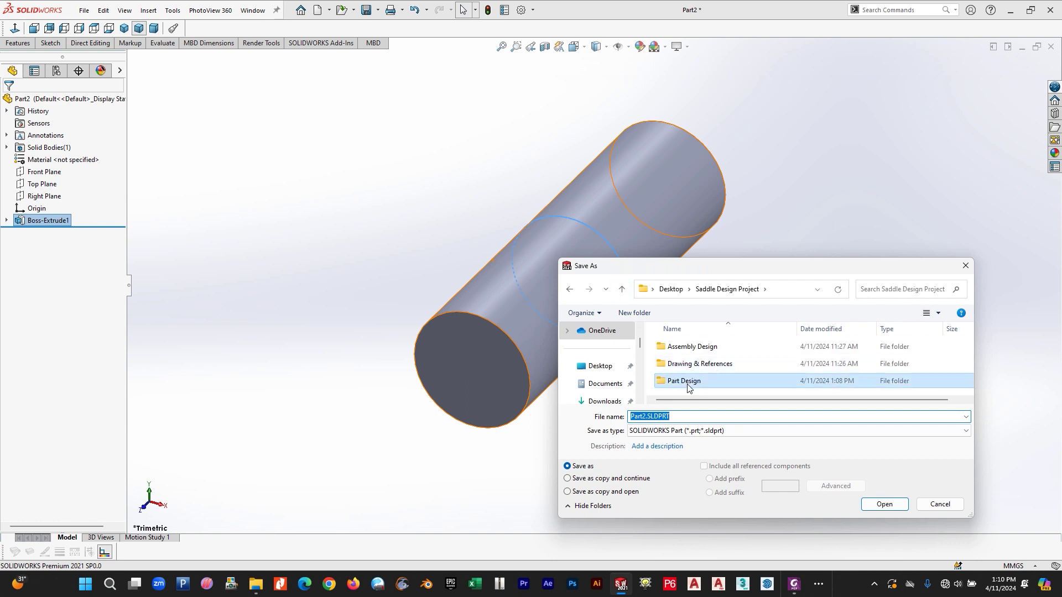
double_click(688, 384)
type("Wheel Shaft")
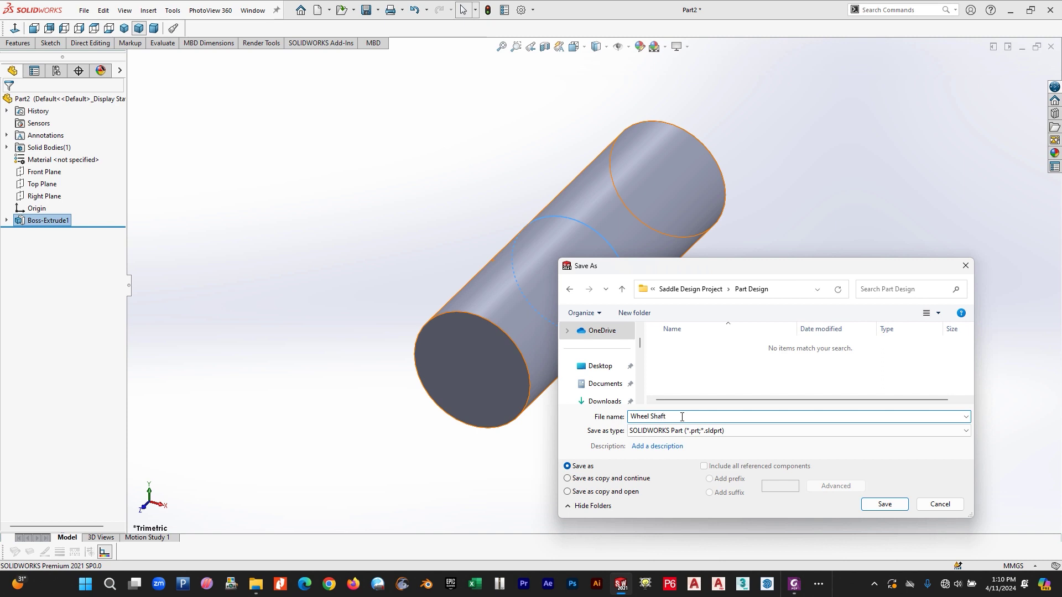
left_click(881, 506)
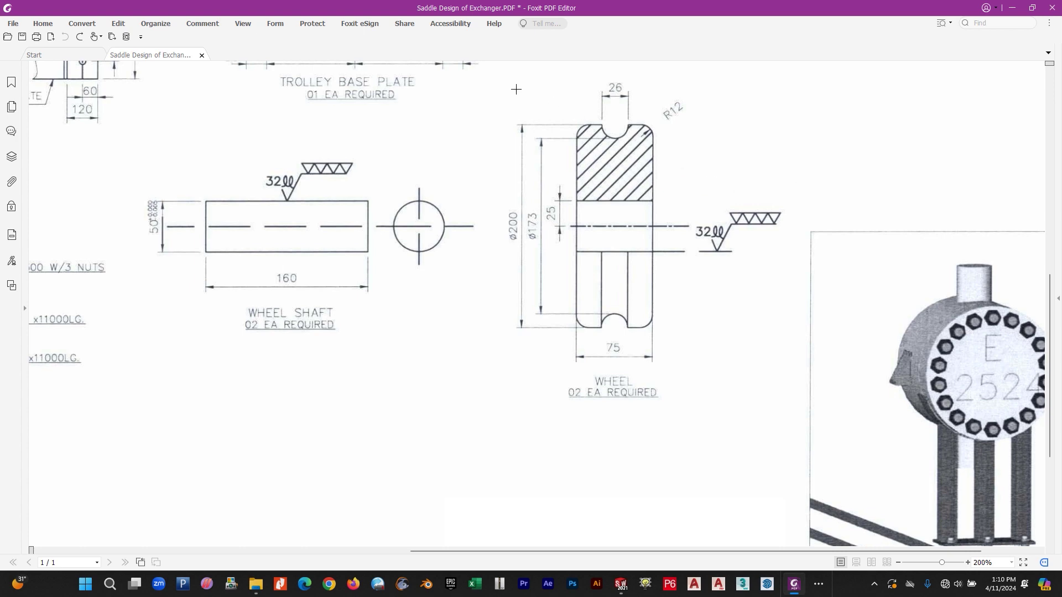
- Examine the wheel's section view in the PDF drawing, including its diameters, bore, groove and width
mouse_move(498, 80)
left_mouse_down()
mouse_move(505, 111)
mouse_move(734, 443)
mouse_move(796, 454)
mouse_move(797, 442)
left_mouse_up()
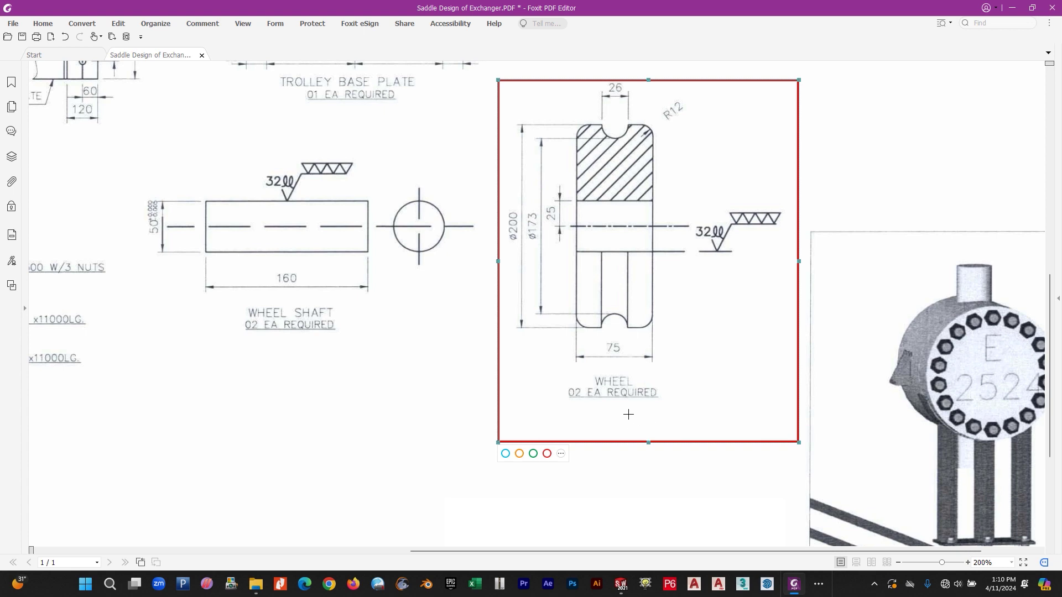
key("Delete")
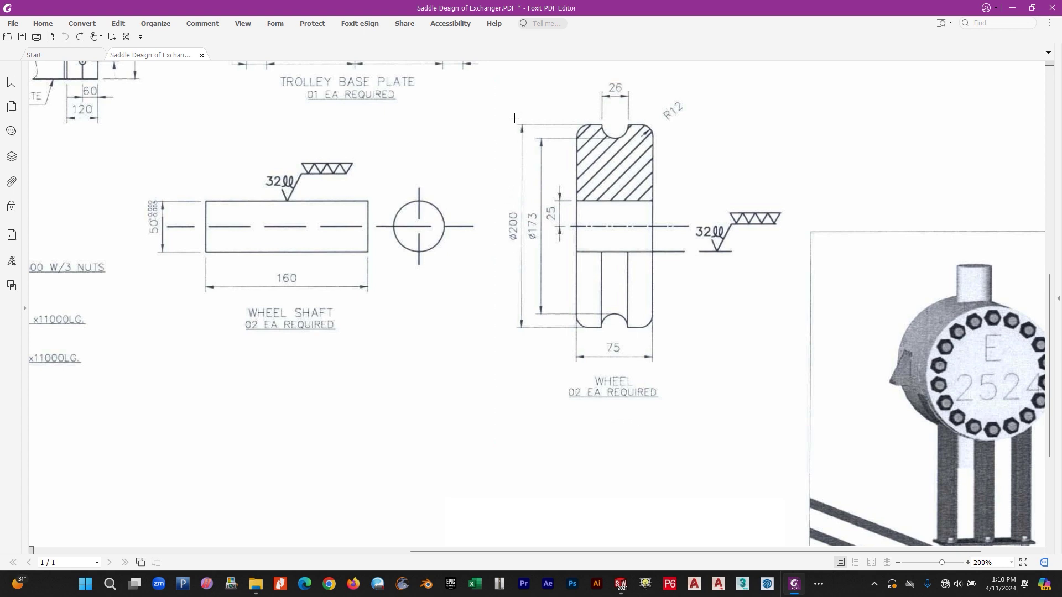
left_click_drag(516, 90, 695, 223)
key("Delete")
left_click_drag(495, 201, 528, 254)
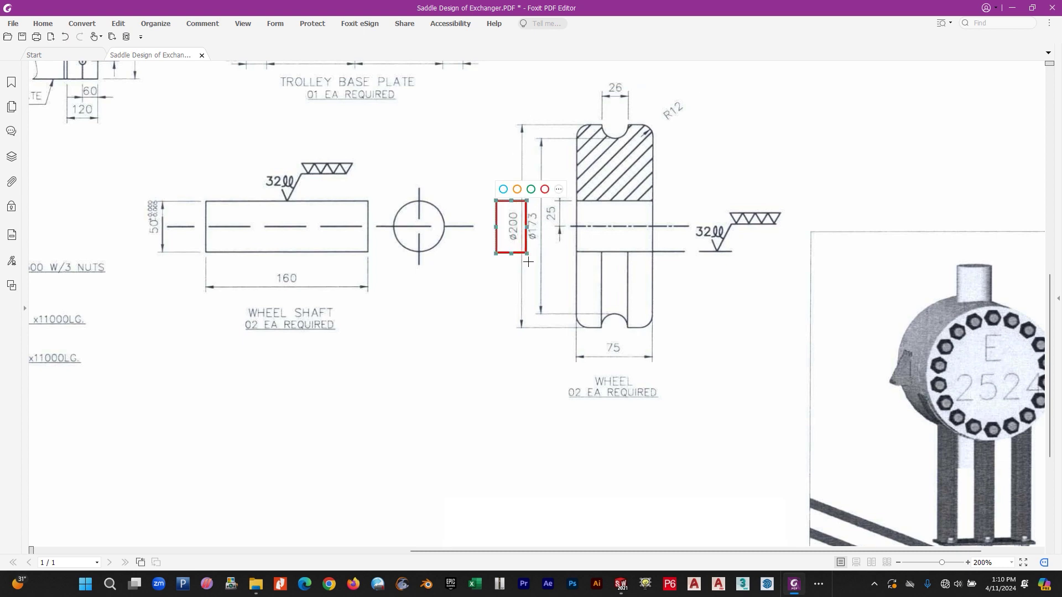
key("ctrl+z")
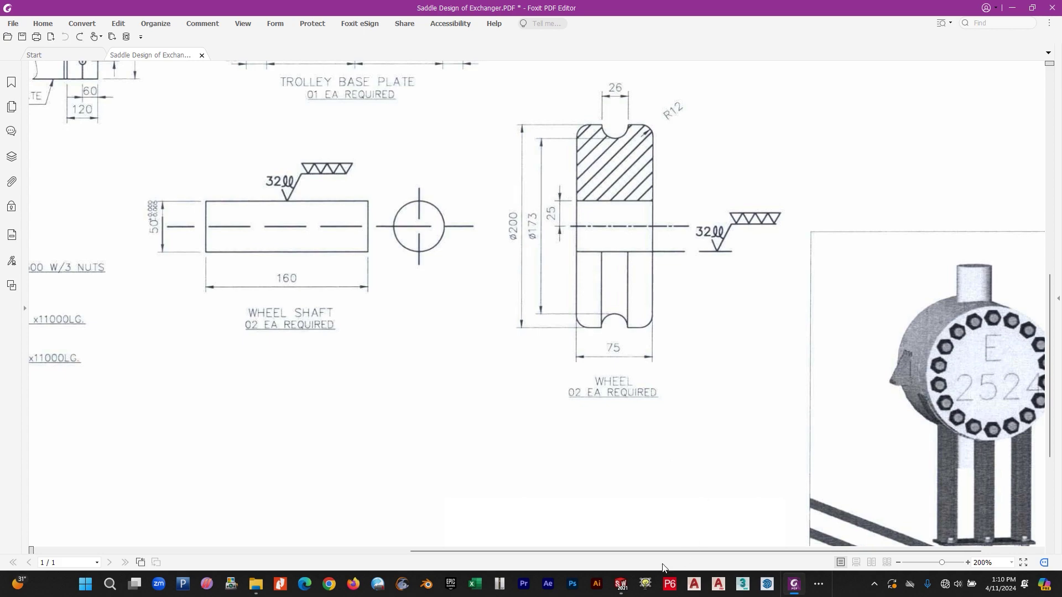
- Switch back to SOLIDWORKS and create another new part document for the wheel
left_click(621, 583)
left_click(84, 10)
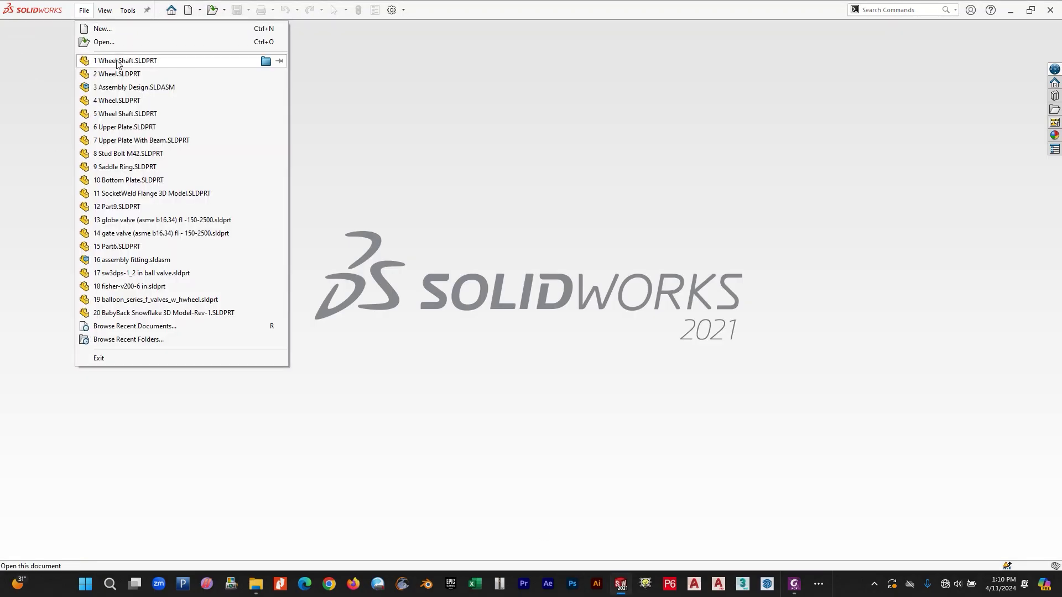
left_click(103, 28)
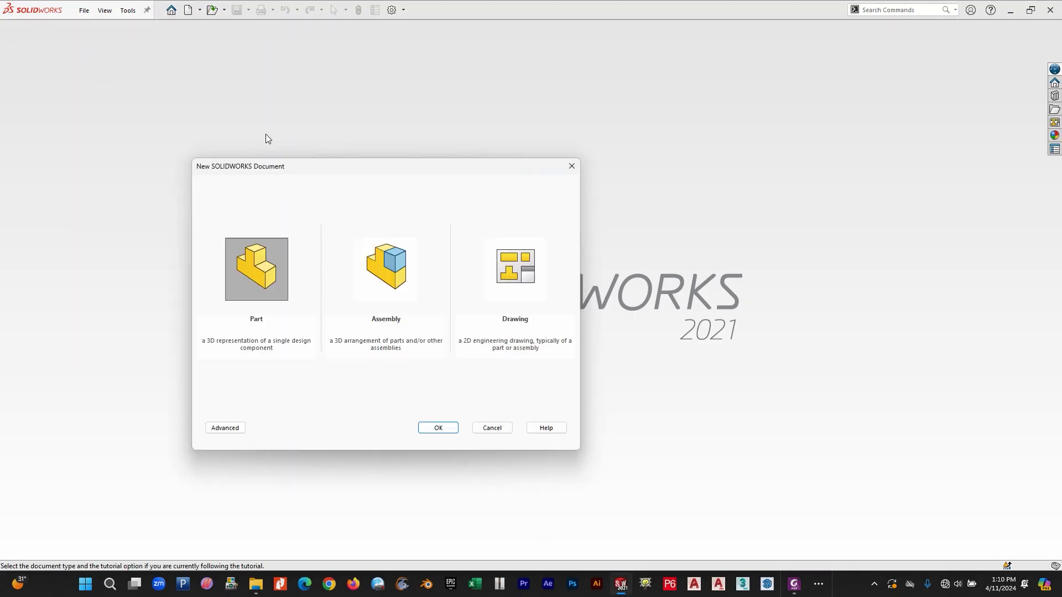
left_click(423, 427)
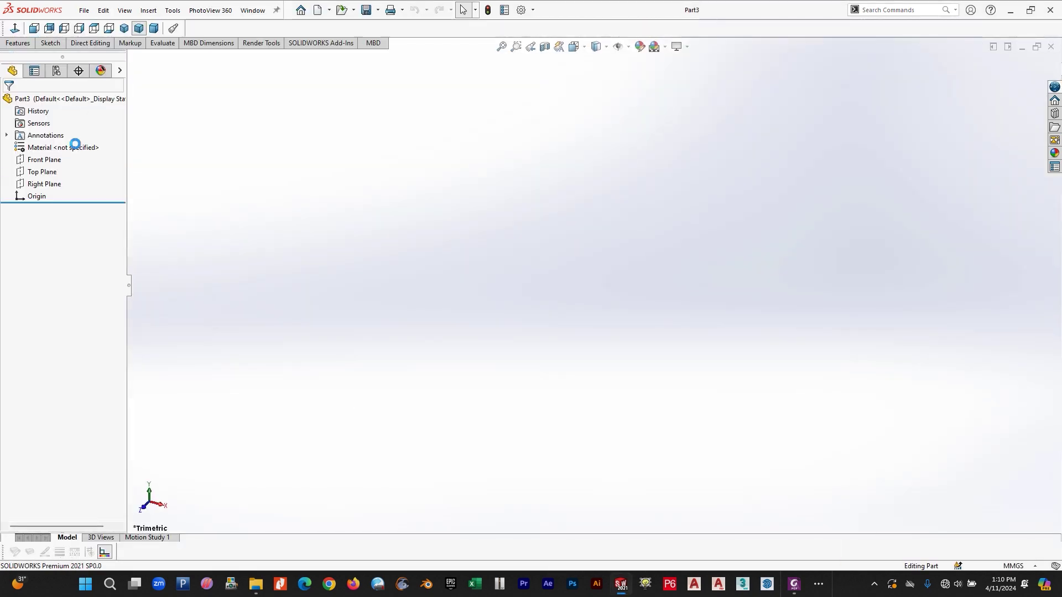
- Sketch a horizontal construction centerline through the origin on the Front Plane, extending to both sides of it
left_click(44, 159)
left_click(50, 43)
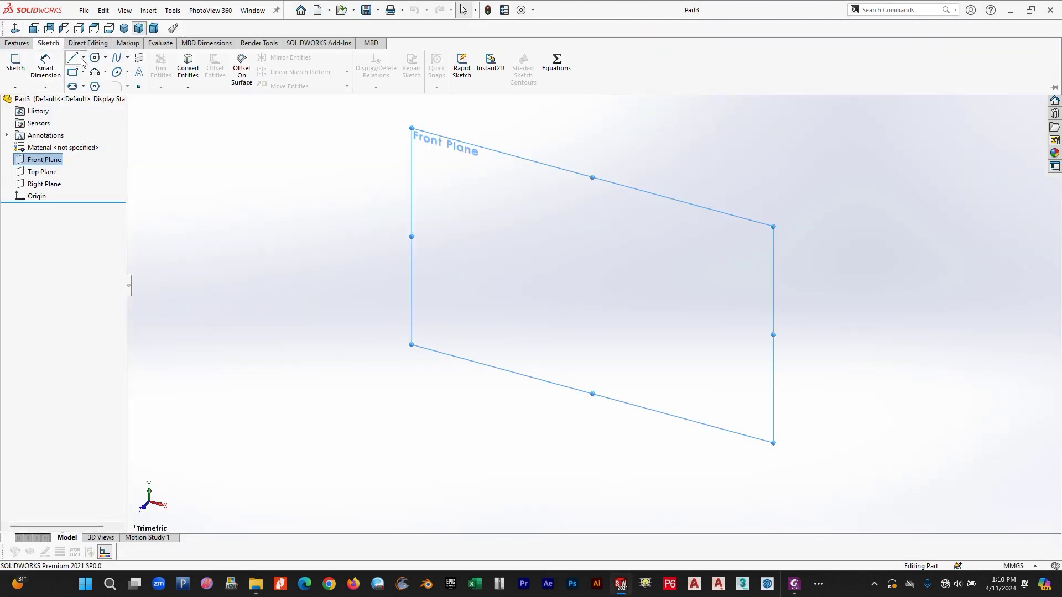
left_click(83, 58)
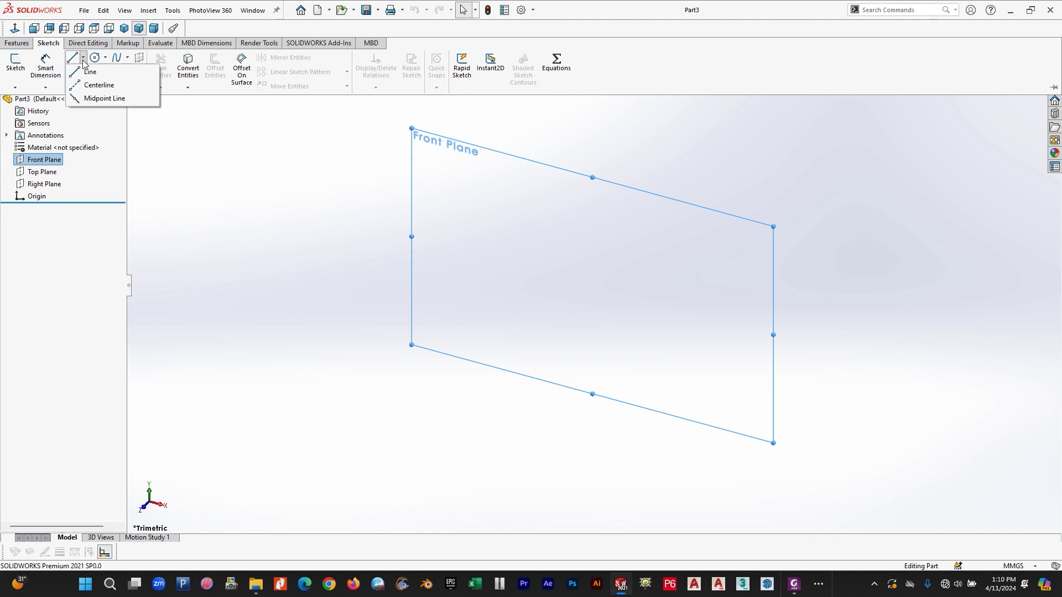
left_click(102, 85)
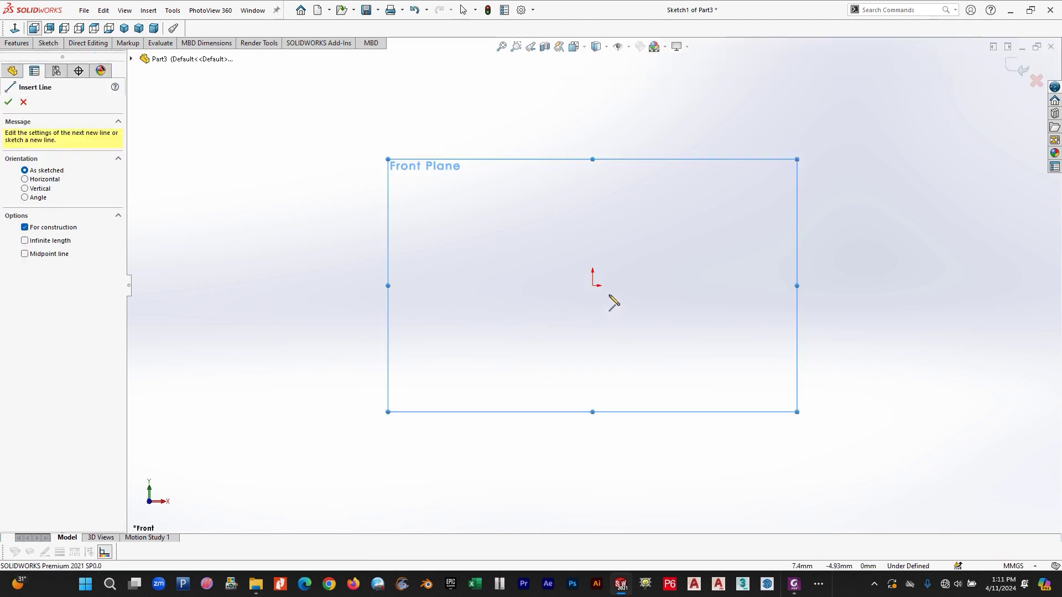
left_click(515, 285)
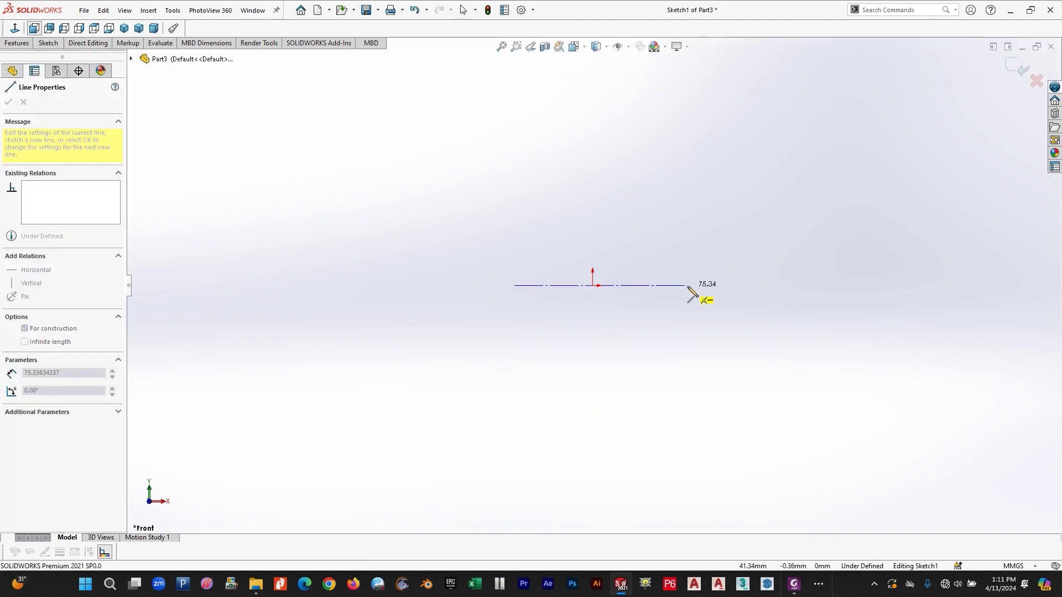
left_click(677, 285)
key("Escape")
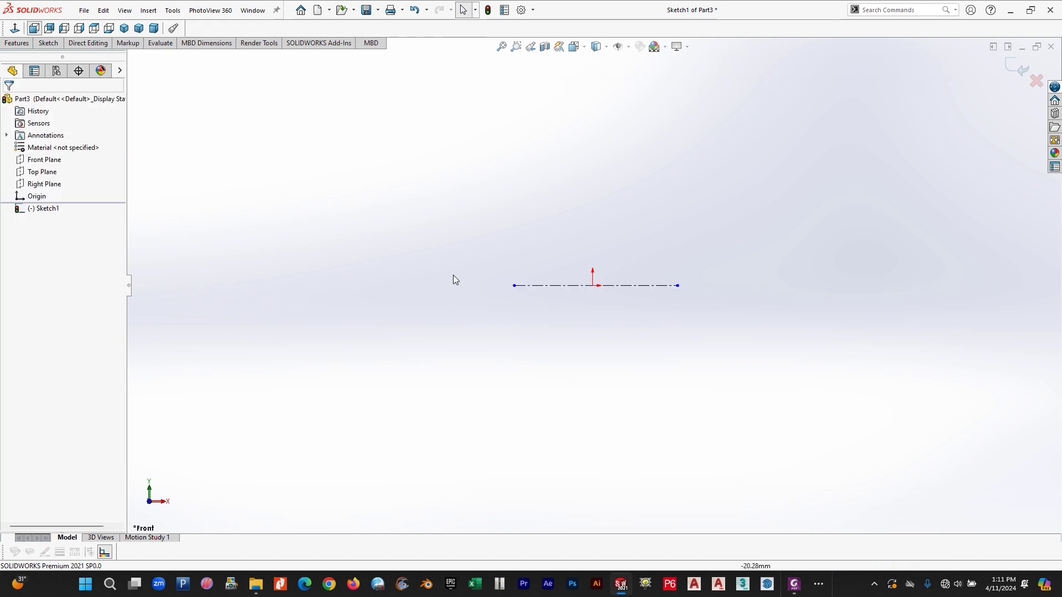
- Sketch a corner rectangle above the centerline, with its upper edge about 69 mm from it
left_click(48, 43)
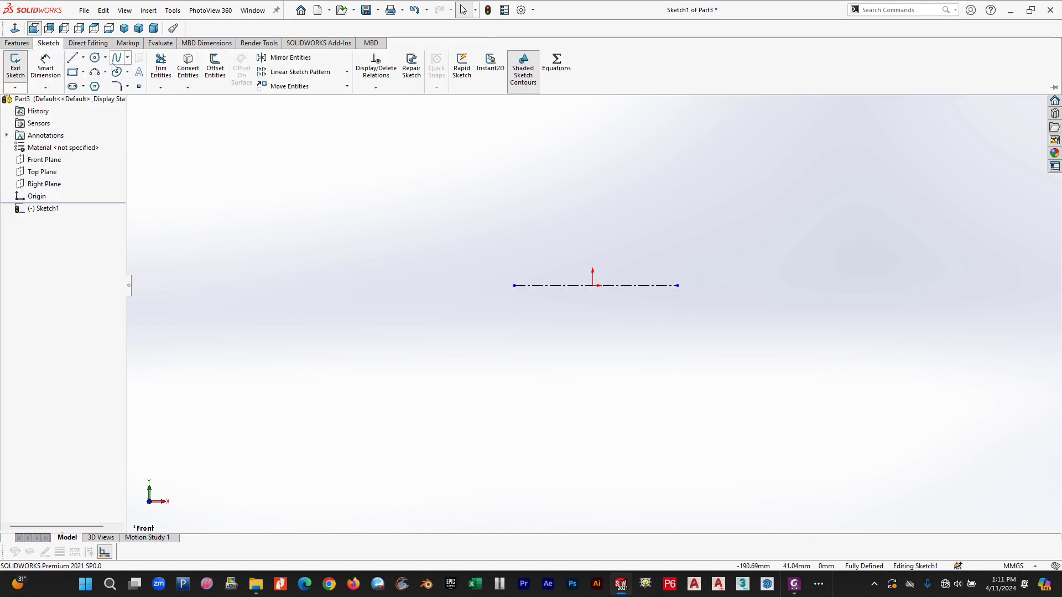
left_click(72, 72)
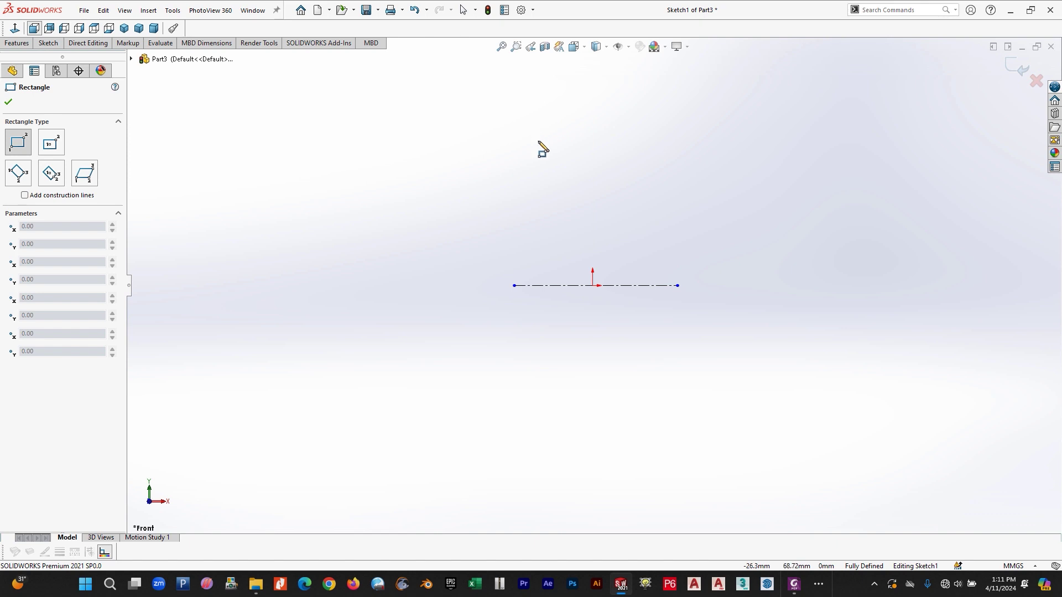
left_click(532, 128)
left_click(664, 238)
key("Escape")
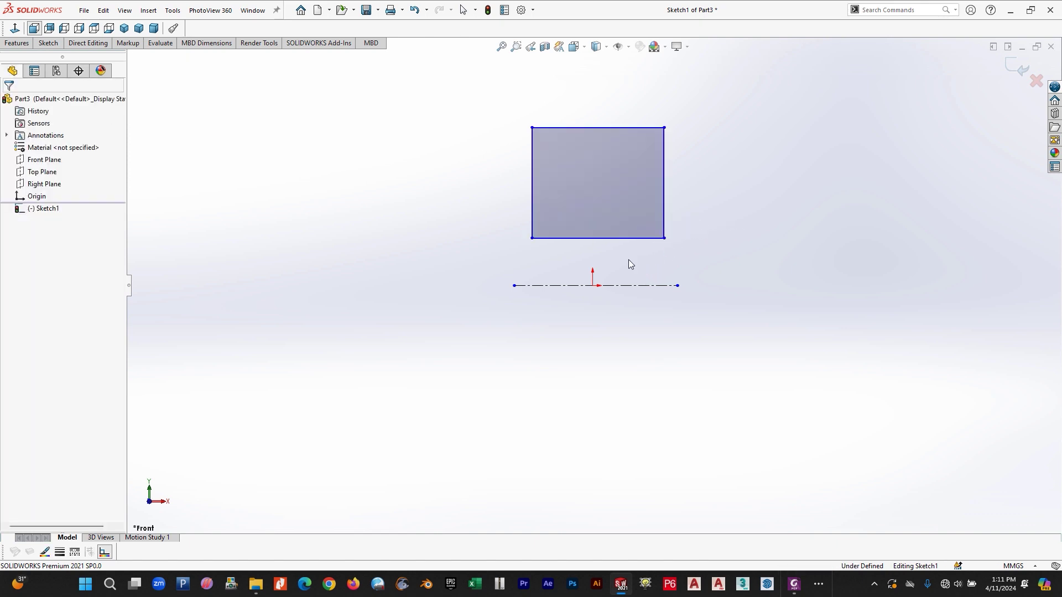
- Check the wheel's outer diameter in the PDF drawing and dimension the rectangle's upper corner 100 mm from the centerline
left_click(794, 584)
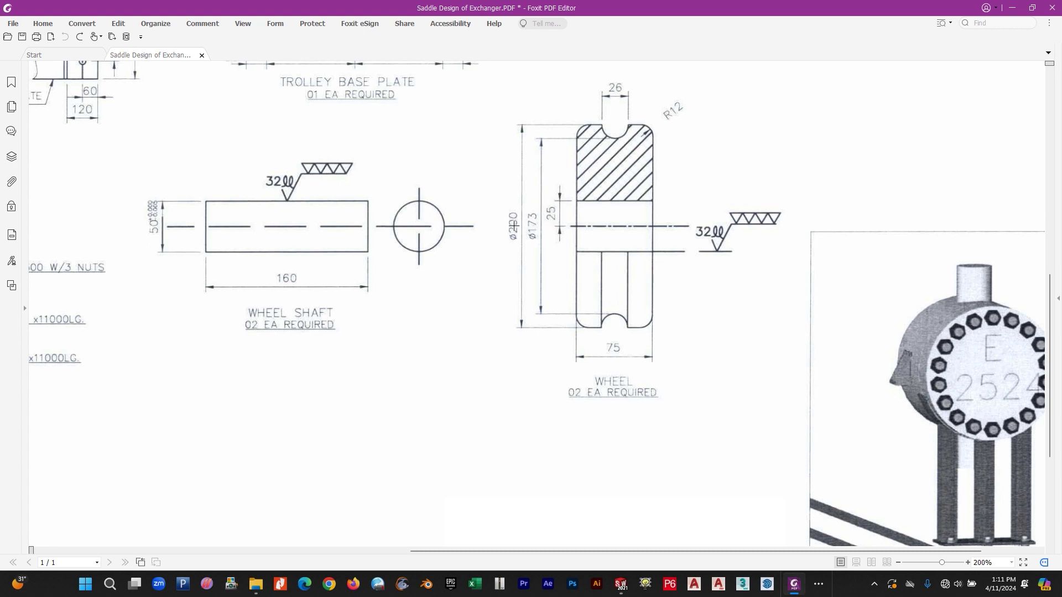
left_click(620, 584)
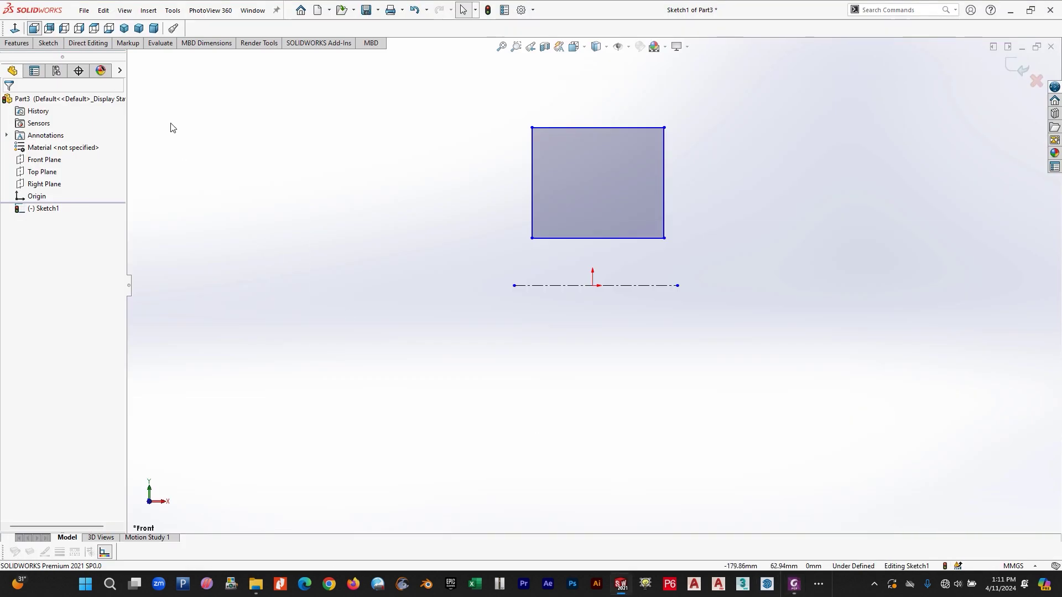
left_click(531, 128)
left_click(514, 286)
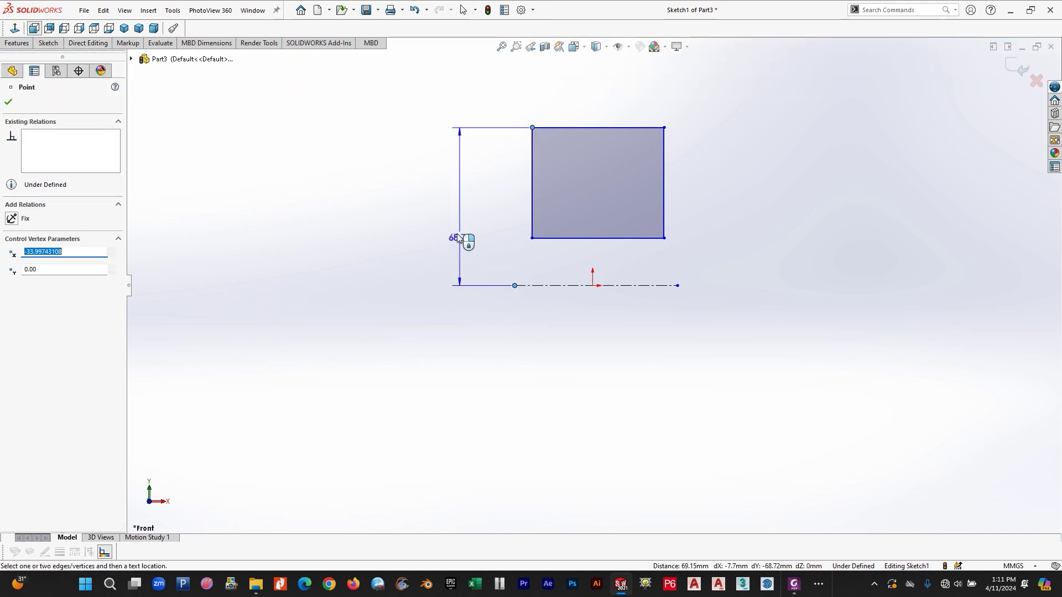
left_click(459, 224)
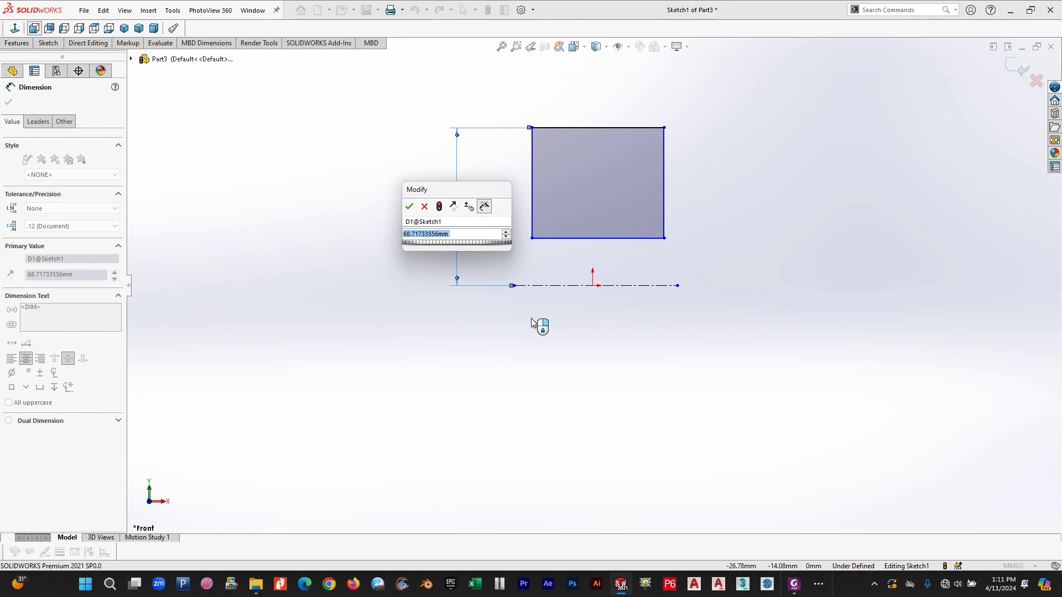
type("100")
key("Return")
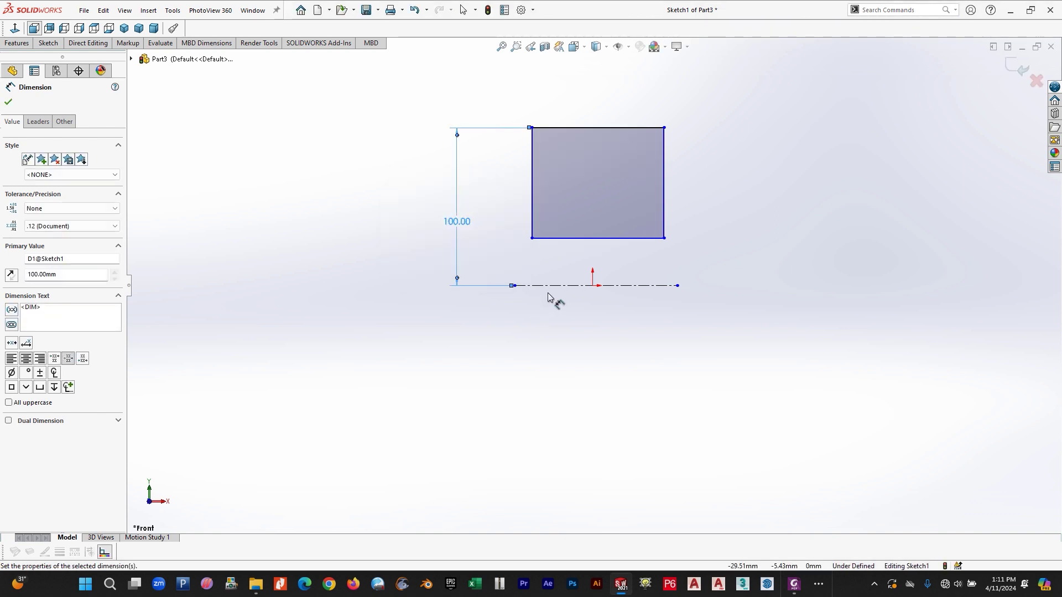
- Dimension the rectangle's lower edge 25 mm from the centerline for the wheel bore
left_click(515, 285)
left_click(544, 238)
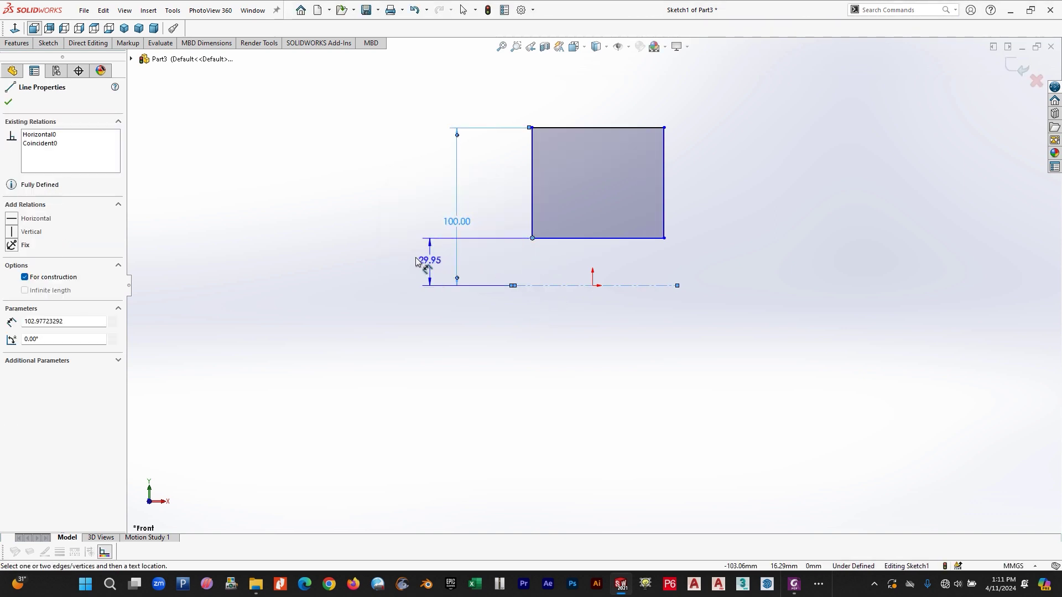
left_click(407, 260)
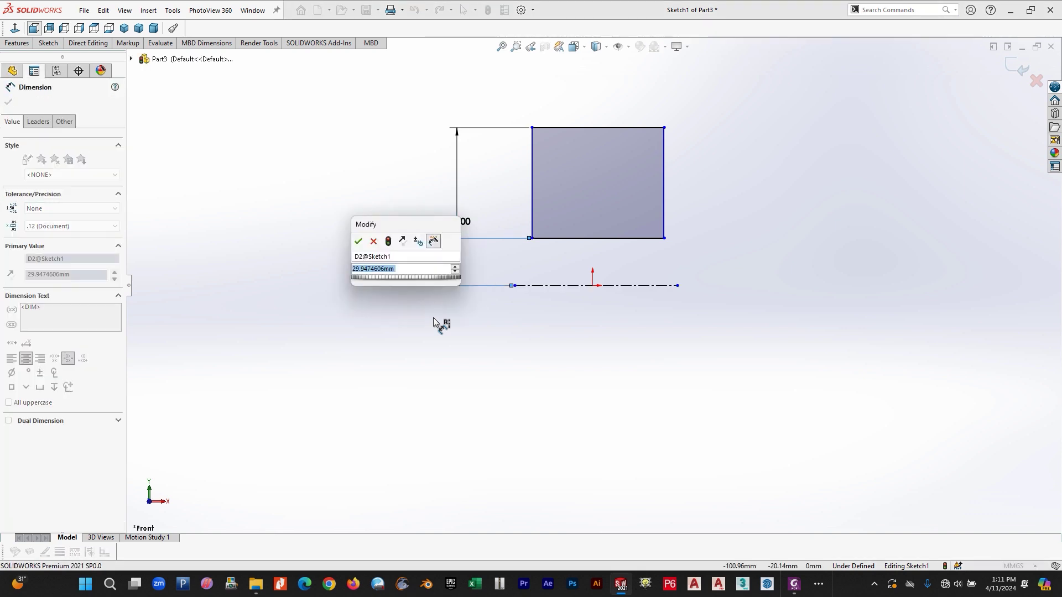
type("30")
key("Return")
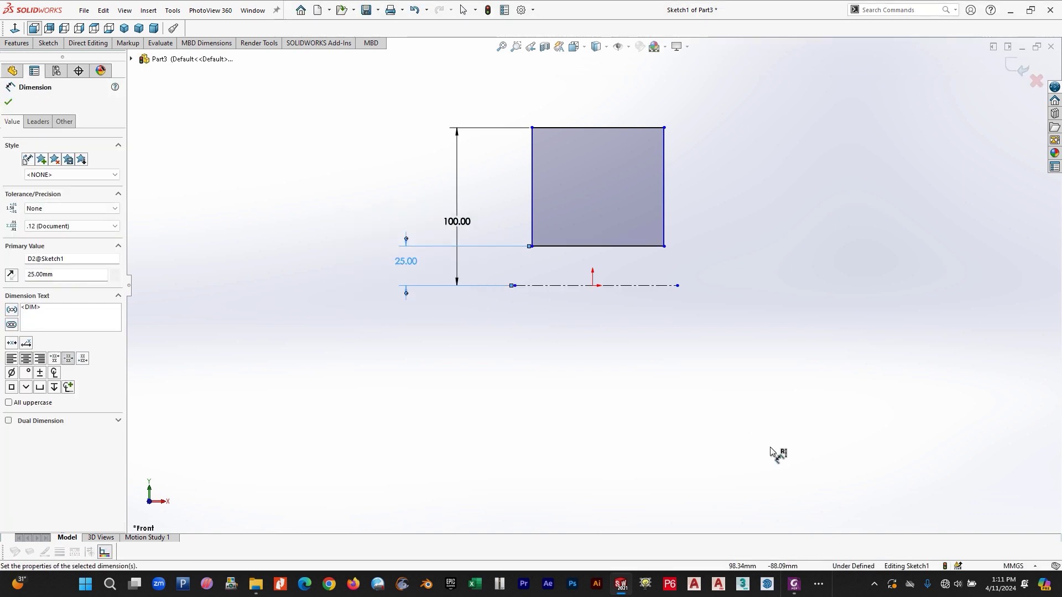
- Check the wheel's width in the PDF drawing and dimension the rectangle's upper edge to 75 mm
left_click(793, 585)
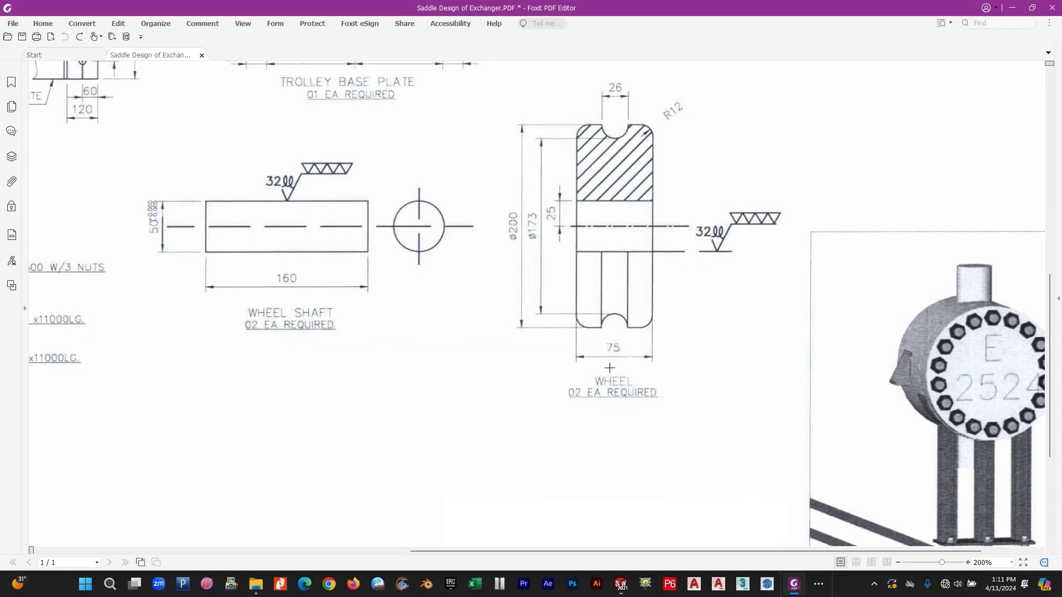
left_click_drag(557, 329, 688, 368)
left_click(620, 583)
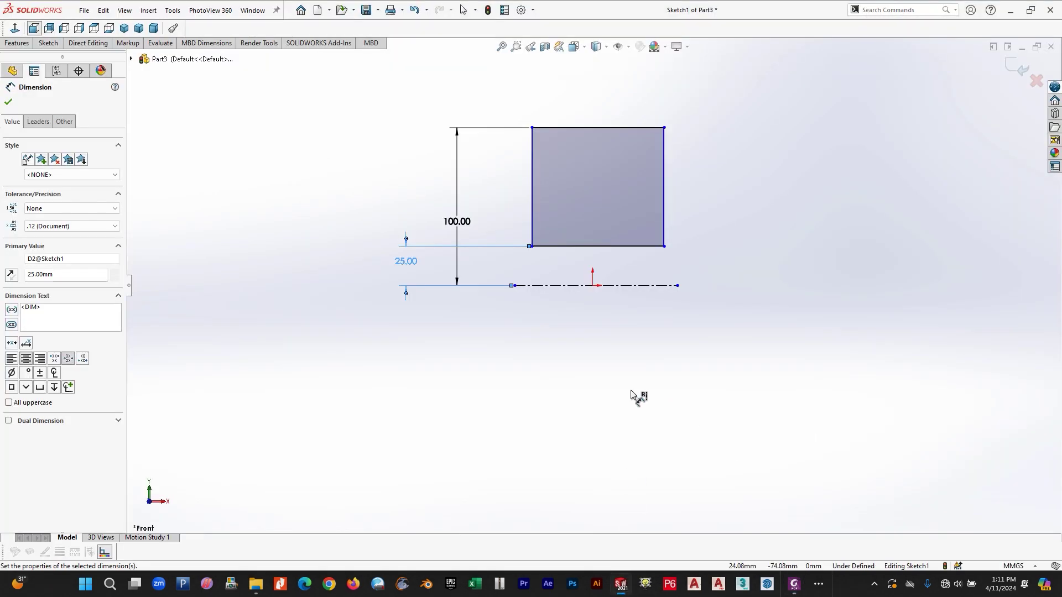
left_click(591, 128)
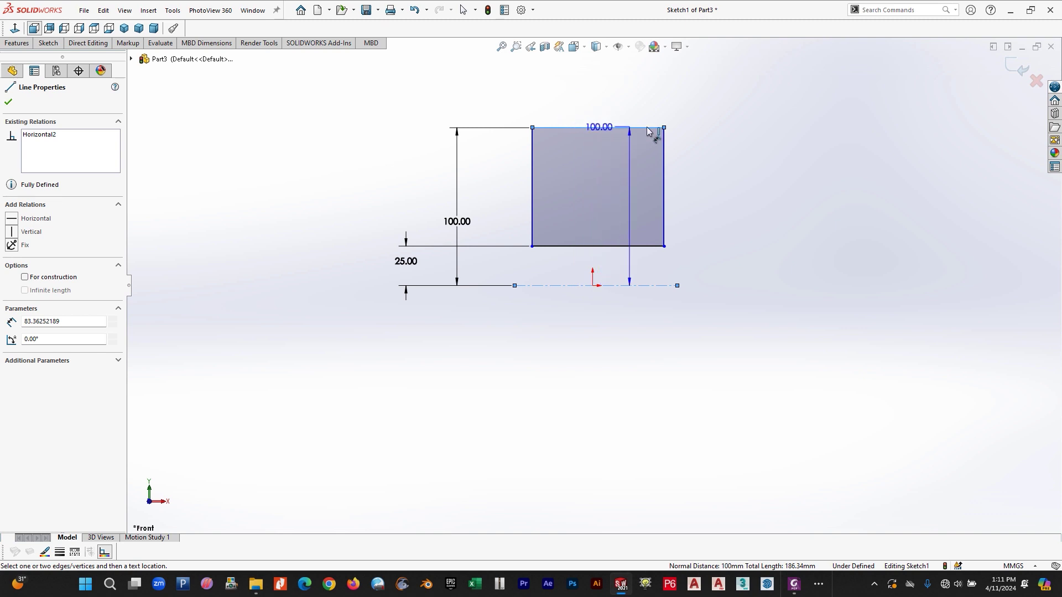
left_click(617, 98)
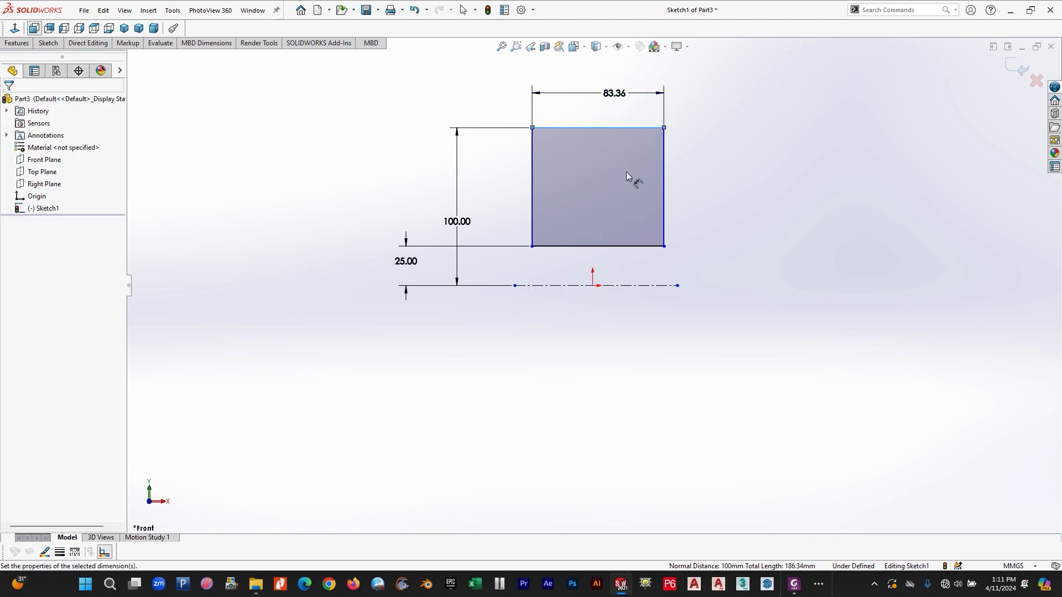
type("75")
key("Return")
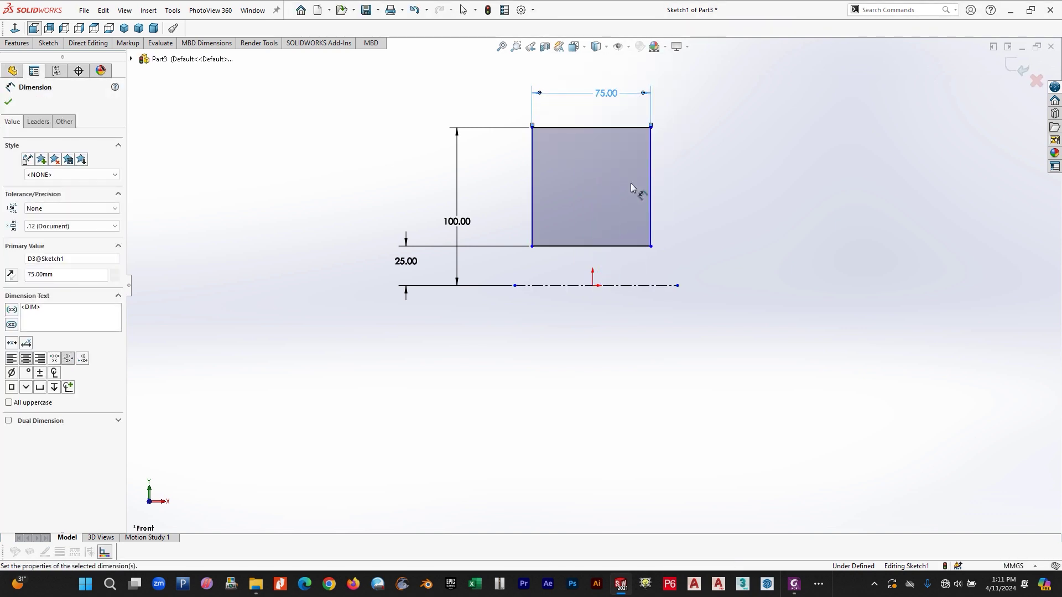
key("Escape")
- Check the corner radius in the PDF drawing and fillet the rectangle's two upper corners with a 12 mm radius
left_click(794, 584)
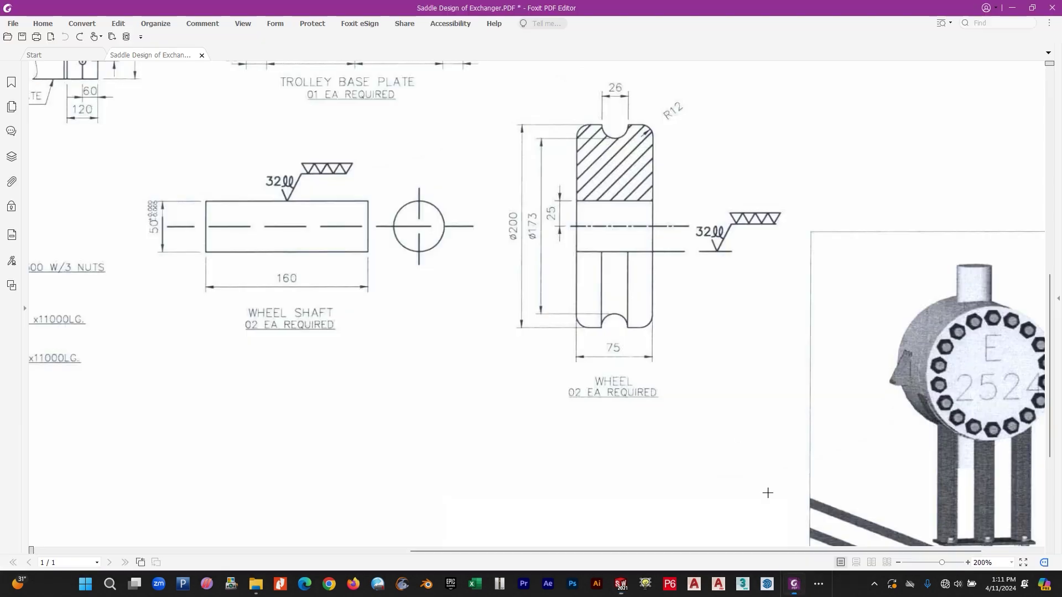
left_click_drag(645, 93, 708, 141)
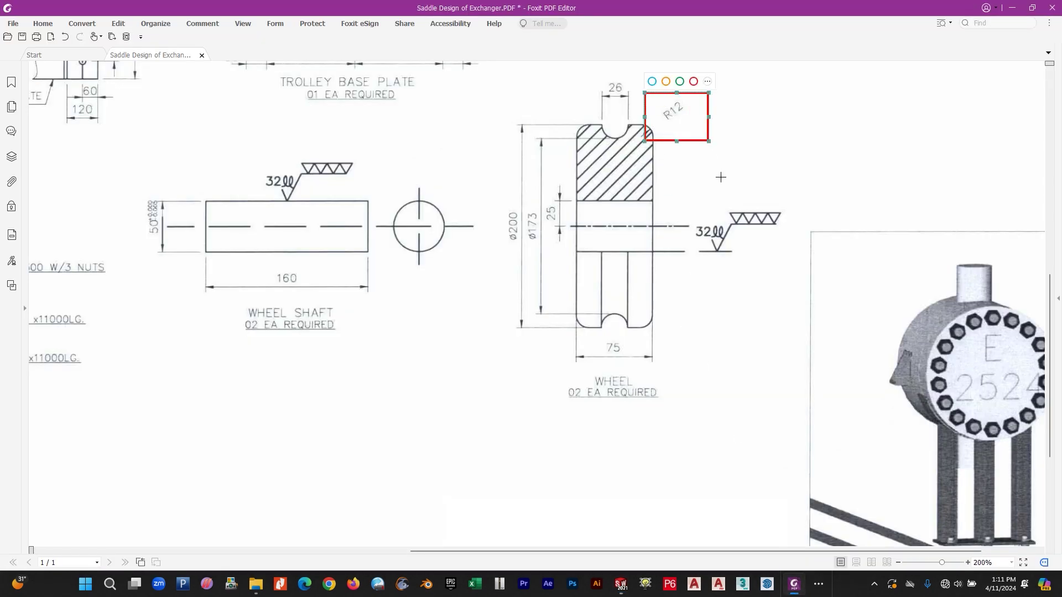
key("ctrl+z")
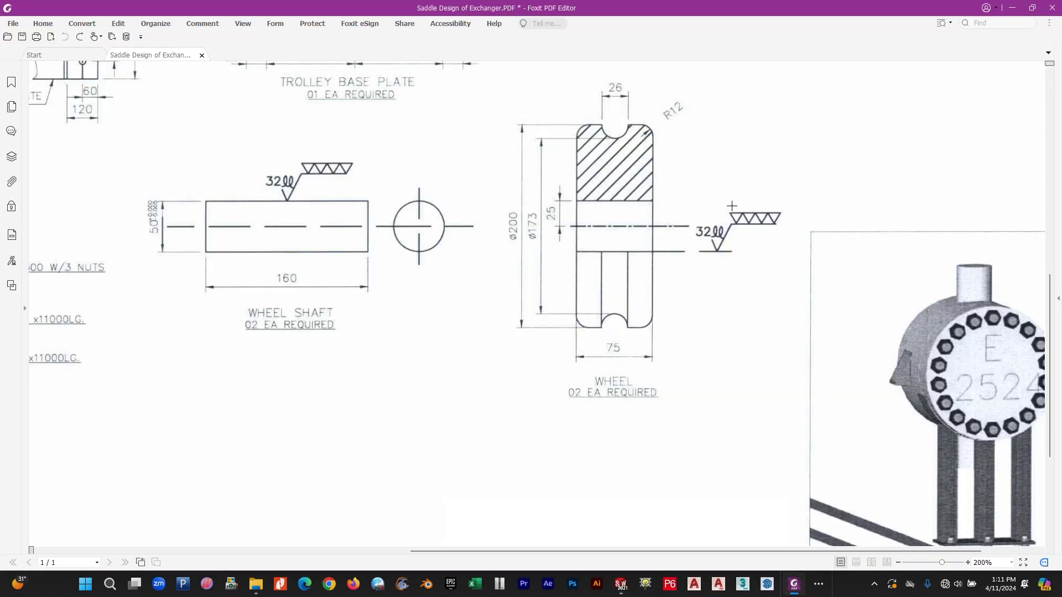
left_click(621, 583)
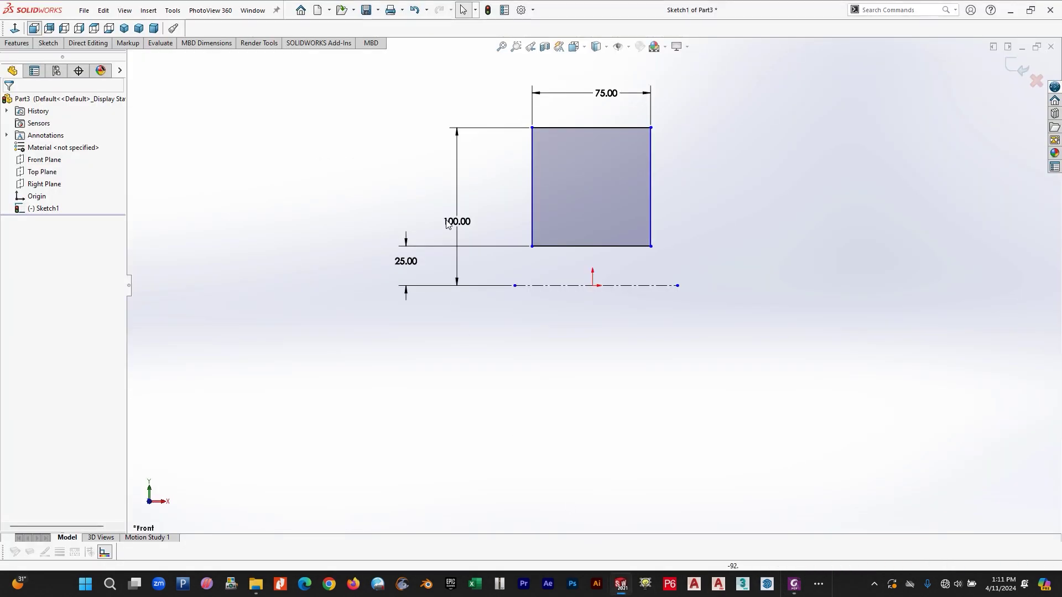
left_click(48, 42)
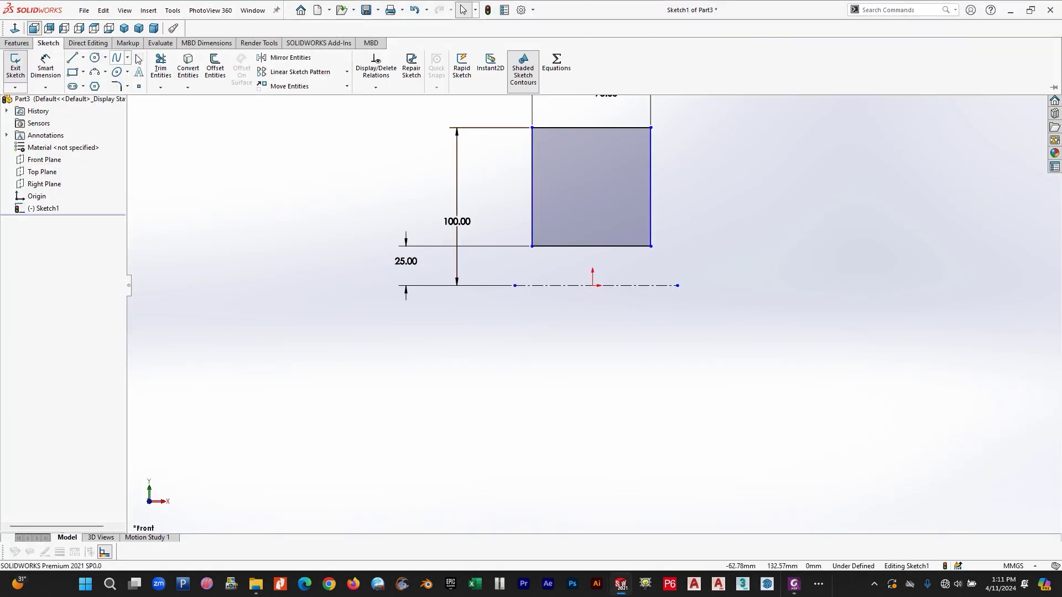
left_click(122, 93)
type("12.00mm")
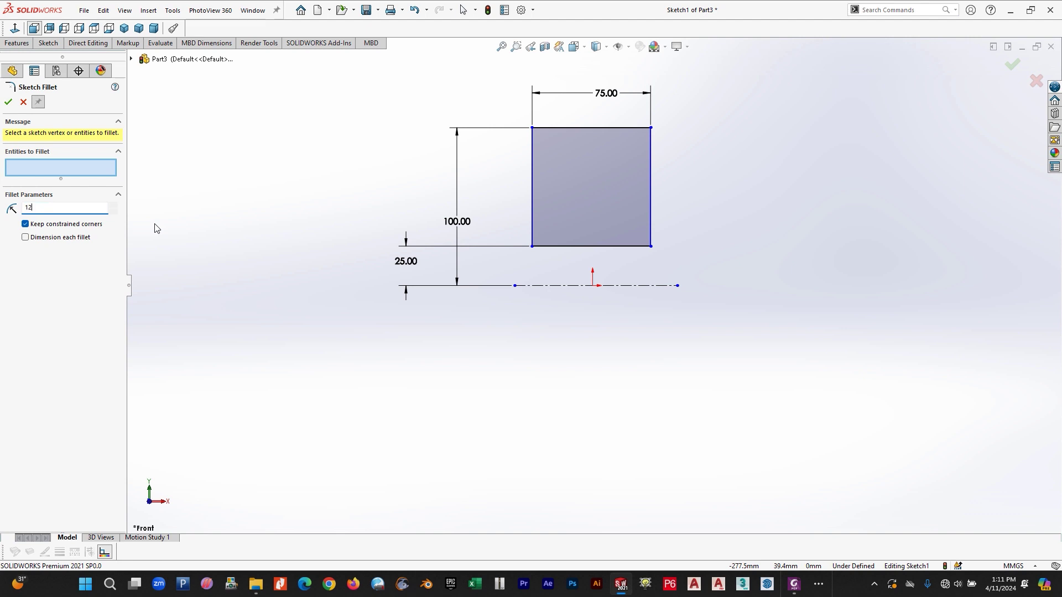
left_click(651, 129)
left_click(531, 129)
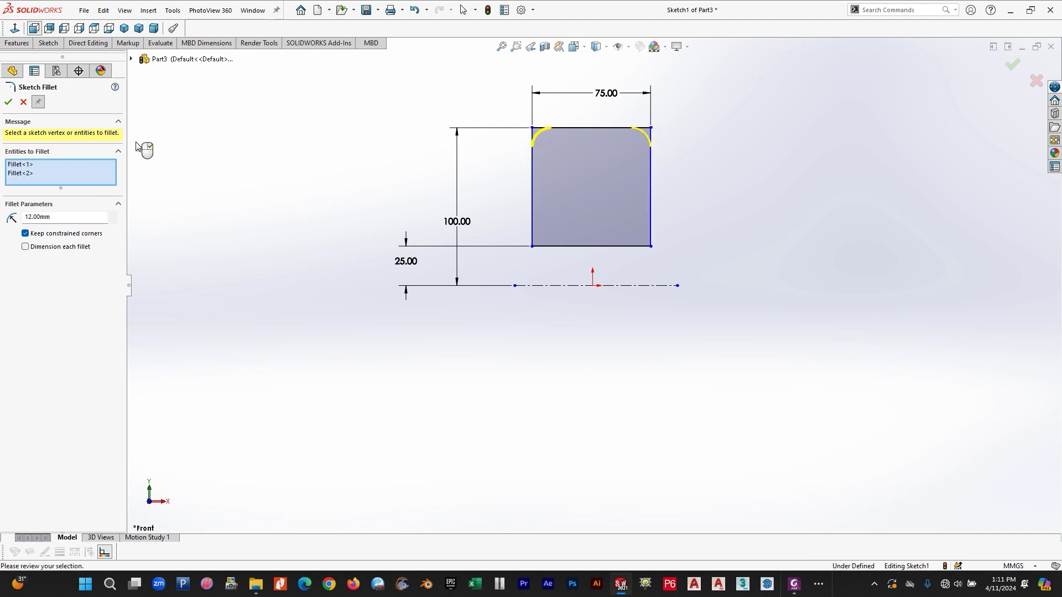
left_click(8, 102)
left_click(8, 102)
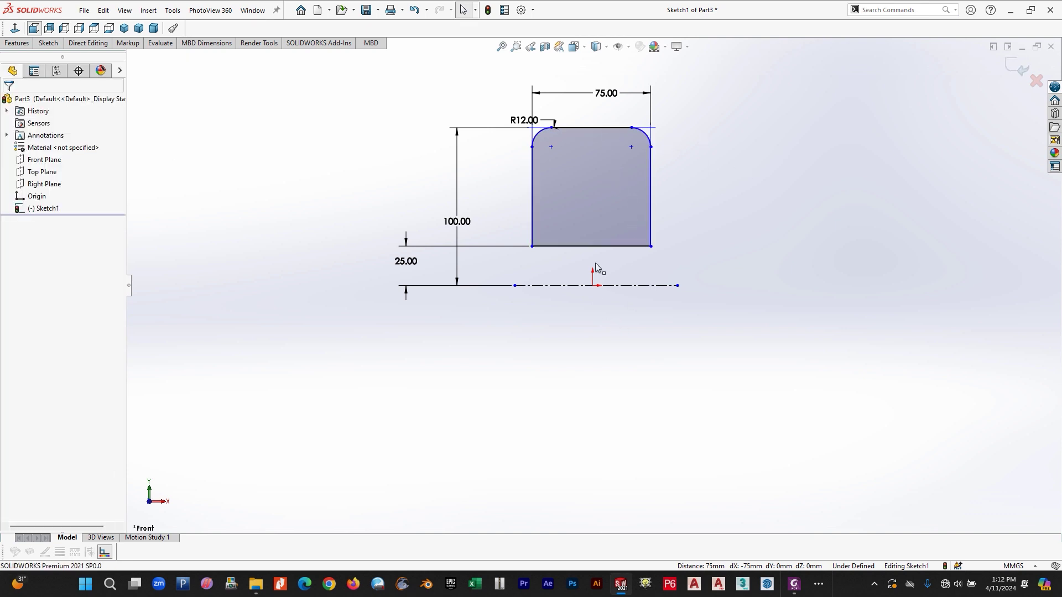
- Check the groove in the PDF drawing and sketch a circle about 25 mm in diameter centred near the upper edge's middle
left_click(794, 584)
left_click_drag(601, 81, 650, 155)
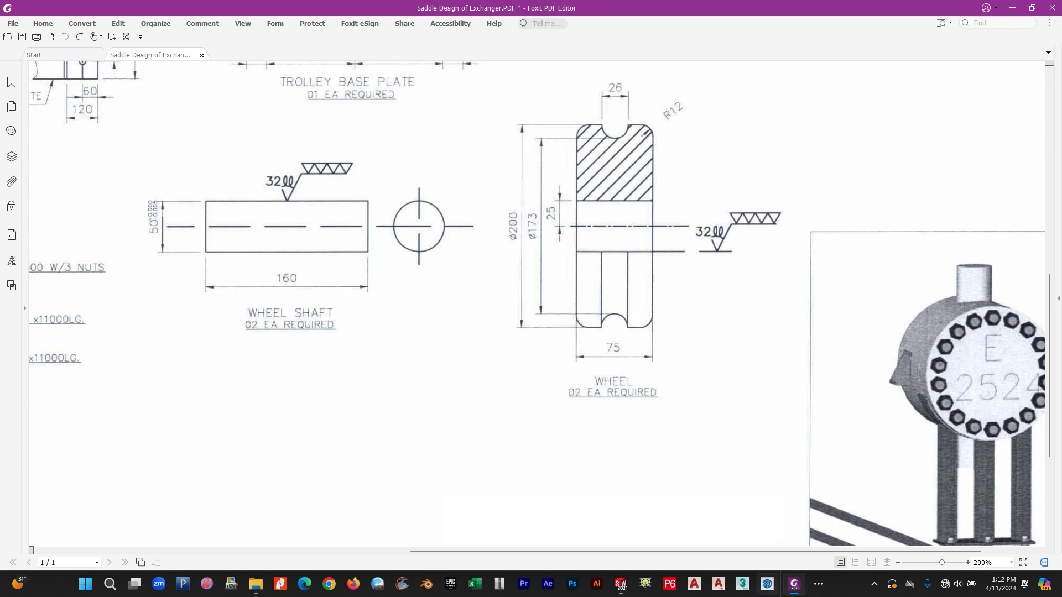
left_click(791, 591)
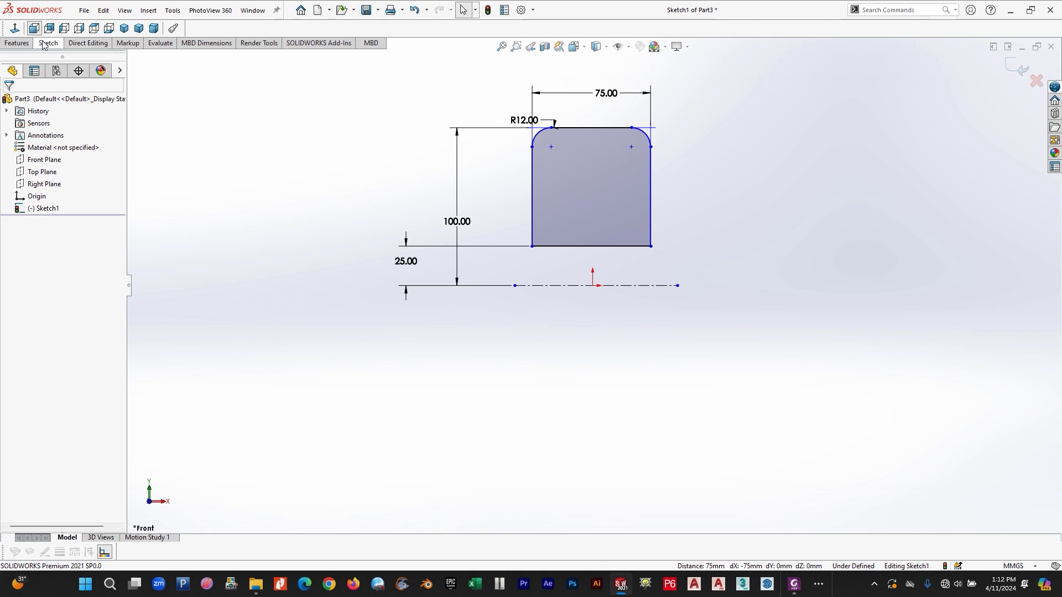
left_click(96, 59)
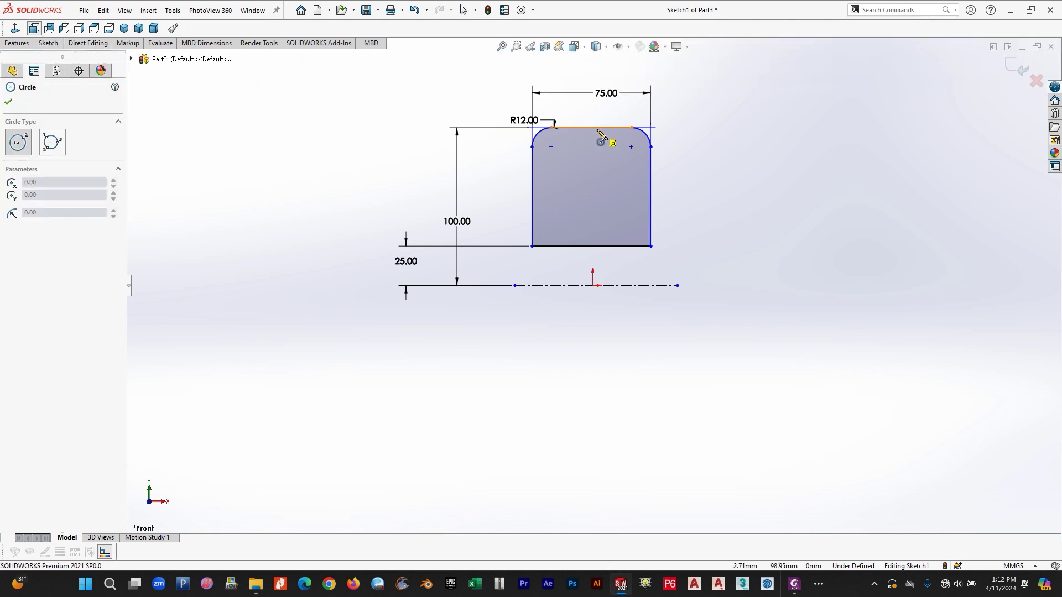
left_click(591, 127)
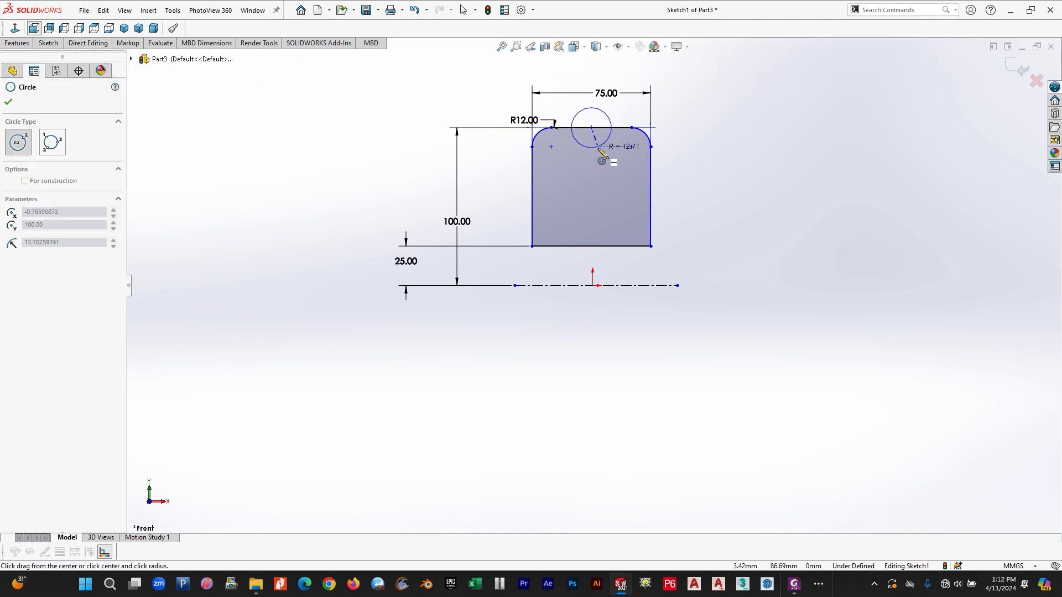
left_click(605, 141)
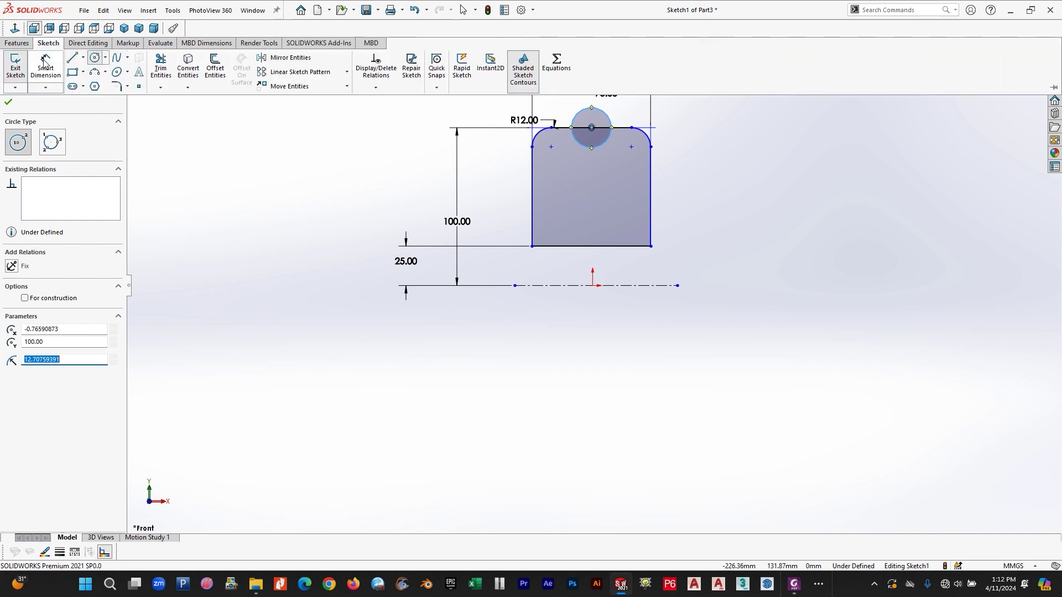
key("Escape")
- Dimension the groove circle's diameter to 26 mm
left_click(609, 118)
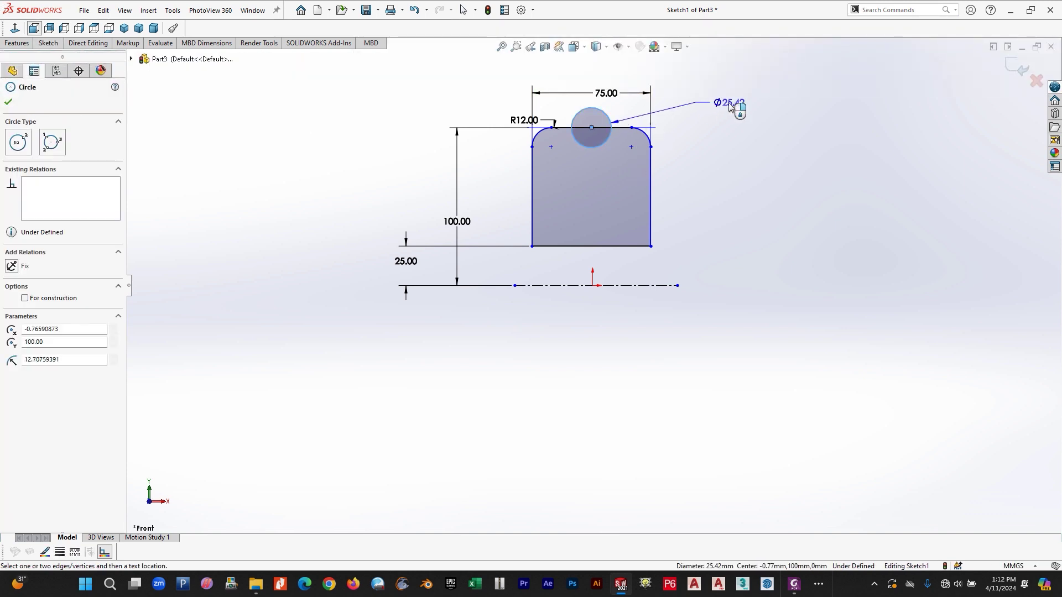
left_click(735, 104)
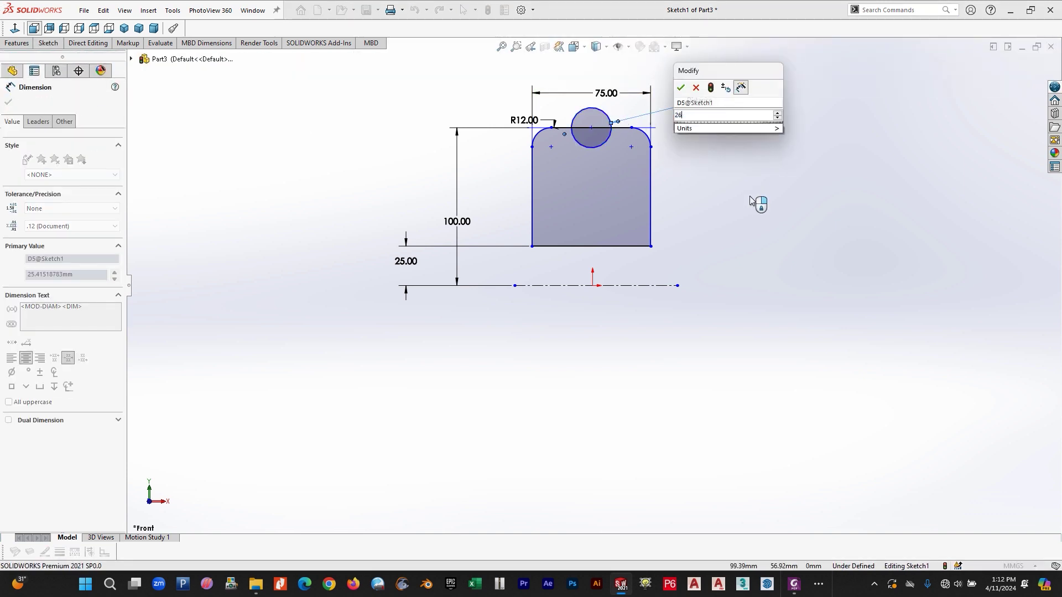
key("Return")
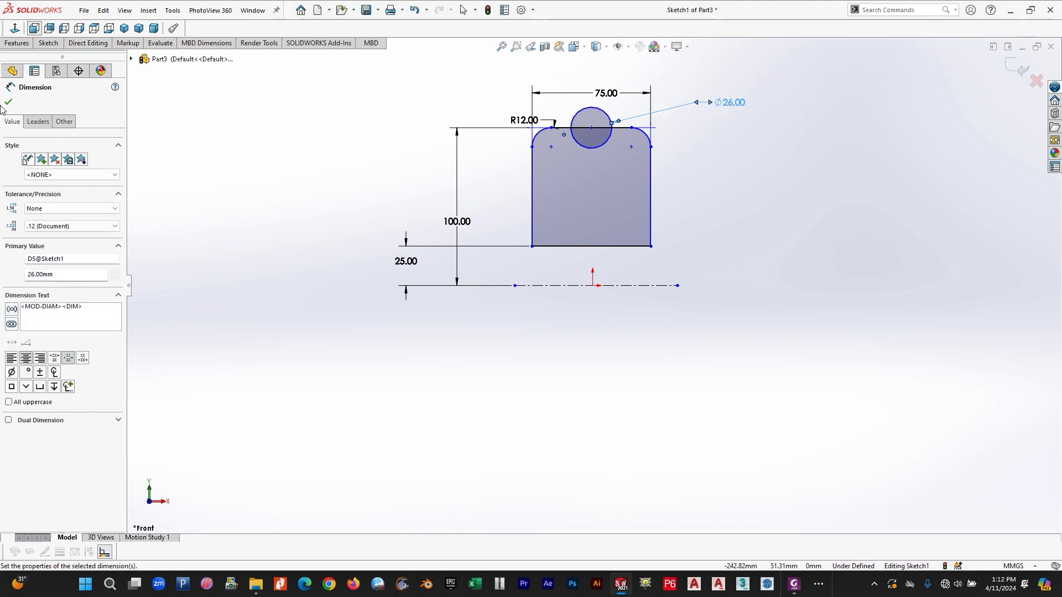
left_click(8, 103)
- Trim the circle's upper arc and the edge segment inside it to leave an open semicircular groove in the profile
left_click(48, 43)
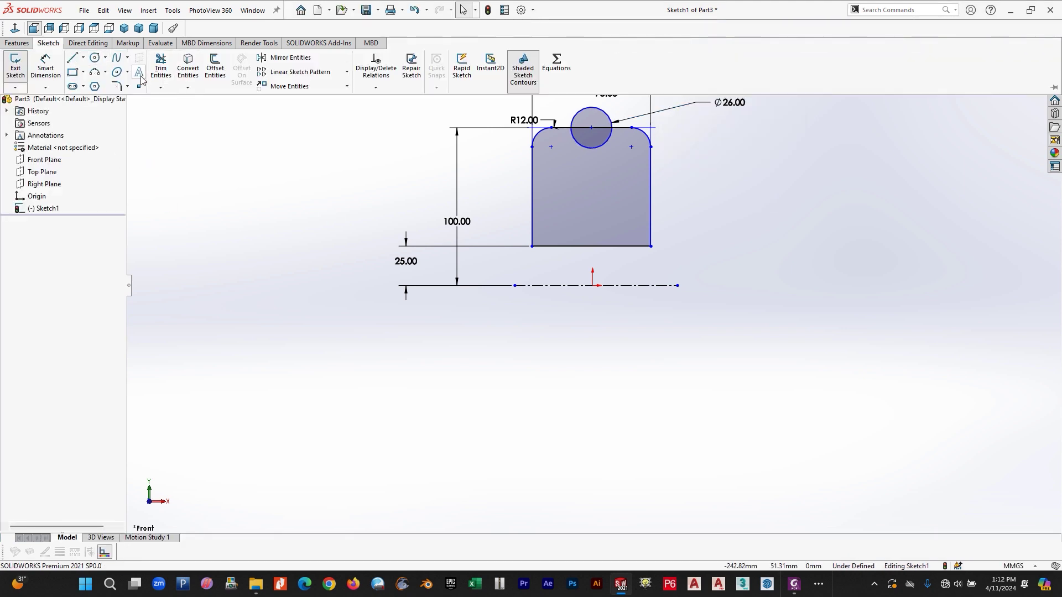
left_click(158, 71)
left_click_drag(572, 100, 589, 133)
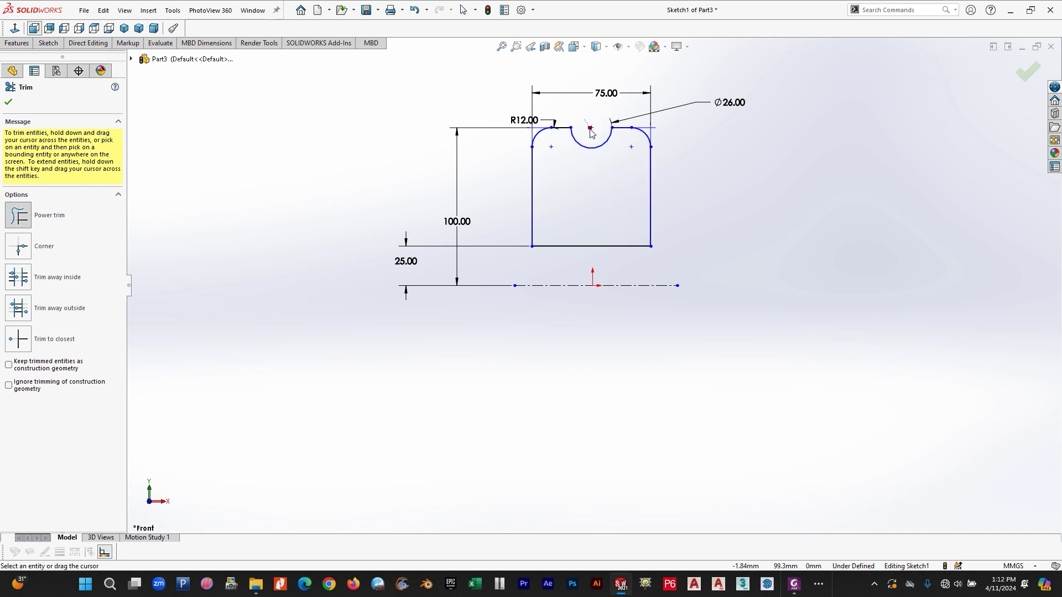
left_click(9, 103)
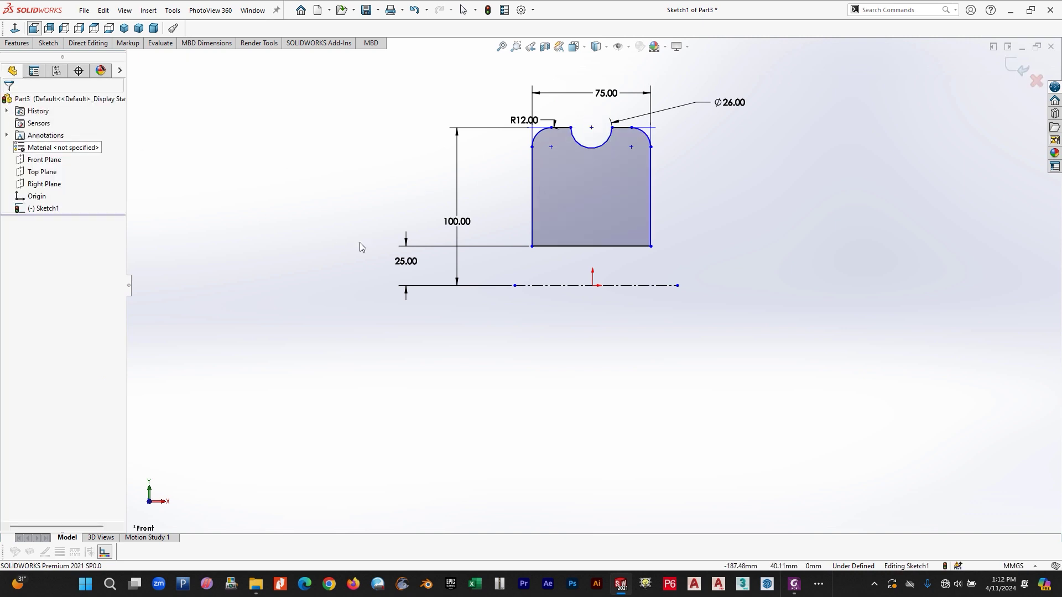
- Revolve the grooved profile 360 degrees about the centerline to form the wheel
left_click(17, 43)
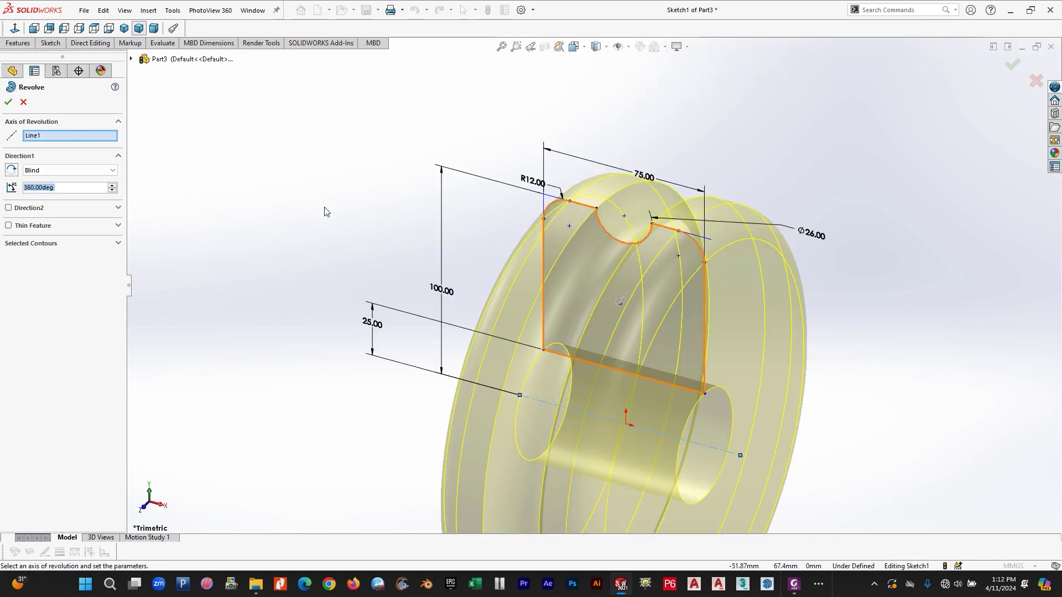
left_click(9, 103)
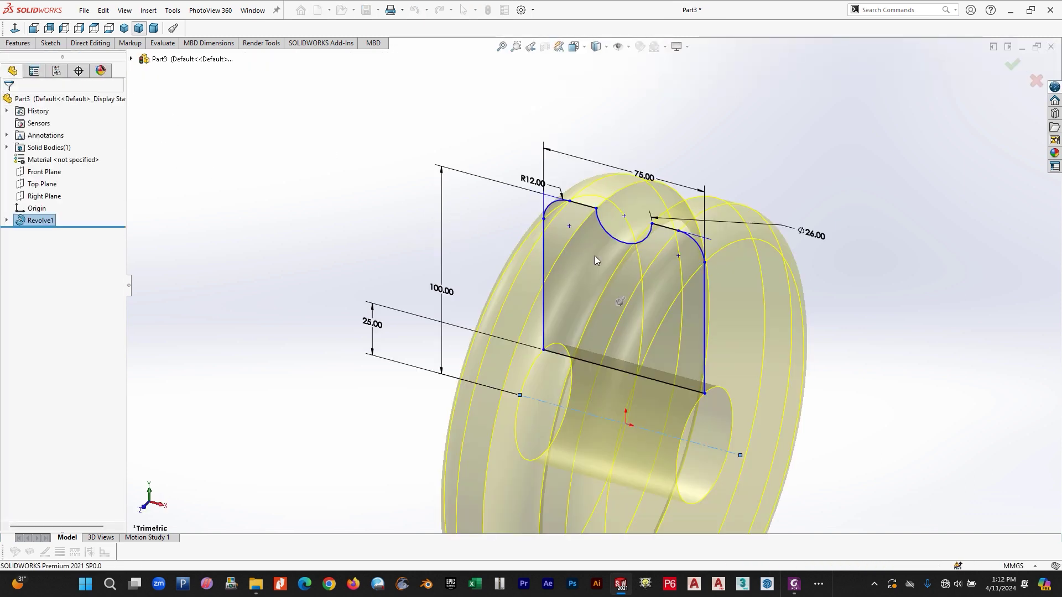
key("f")
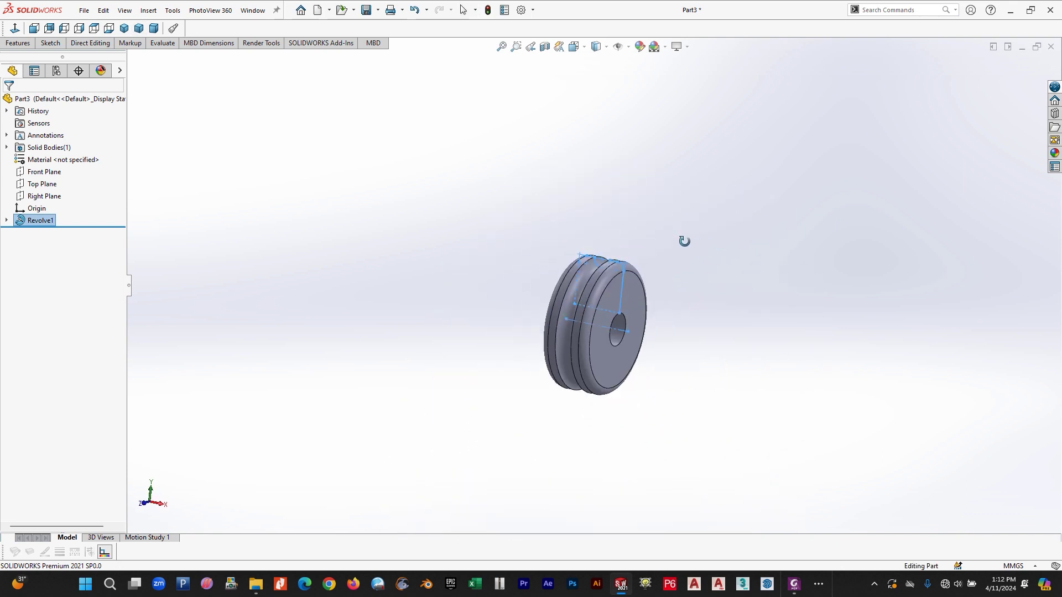
- Save the part as Wheel in the Part Design folder
left_click(84, 10)
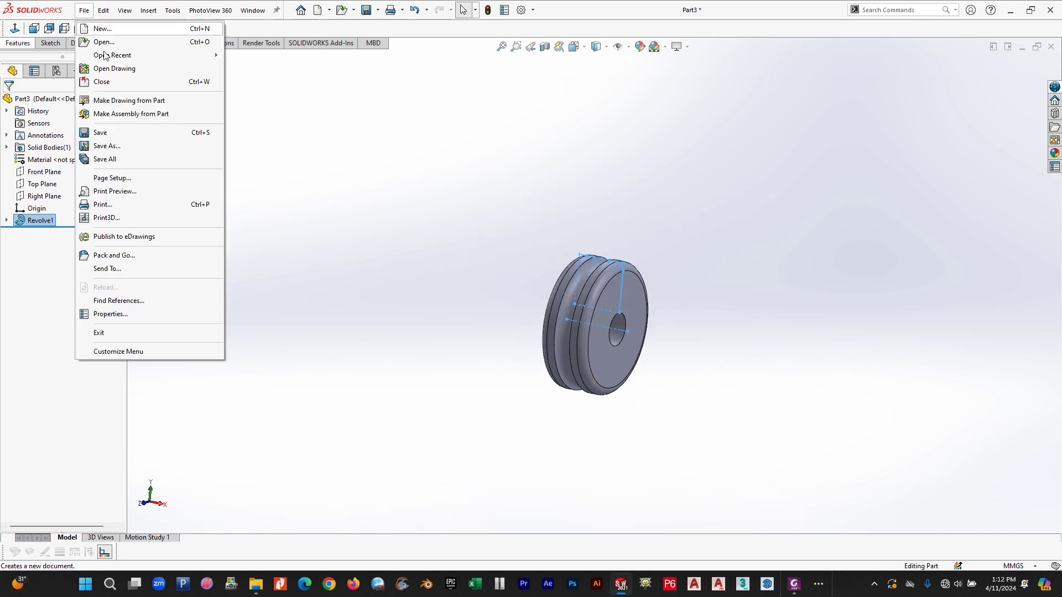
key("Escape")
key("ctrl+s")
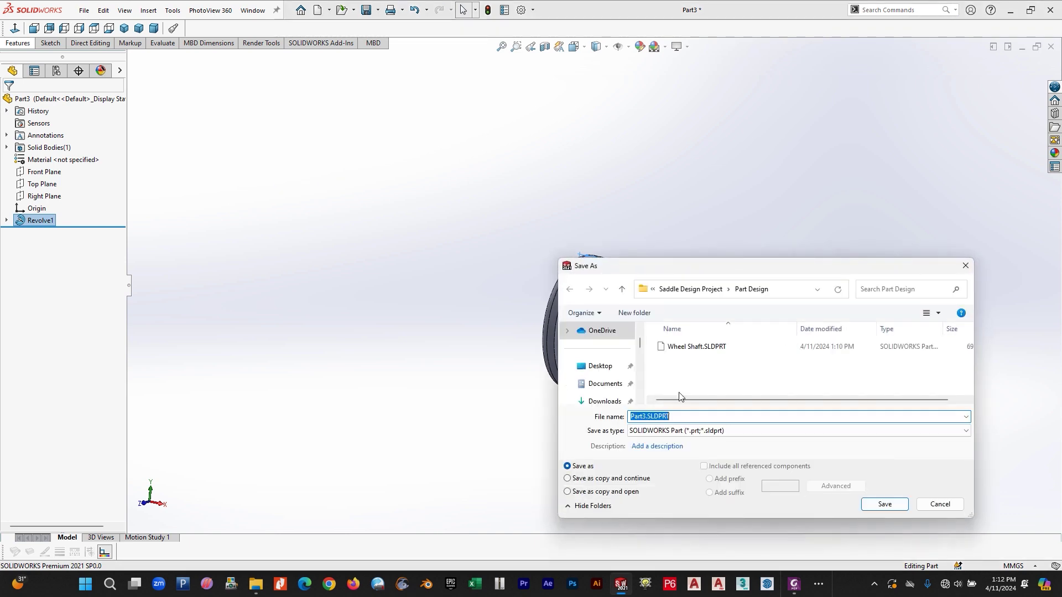
type("Wheel")
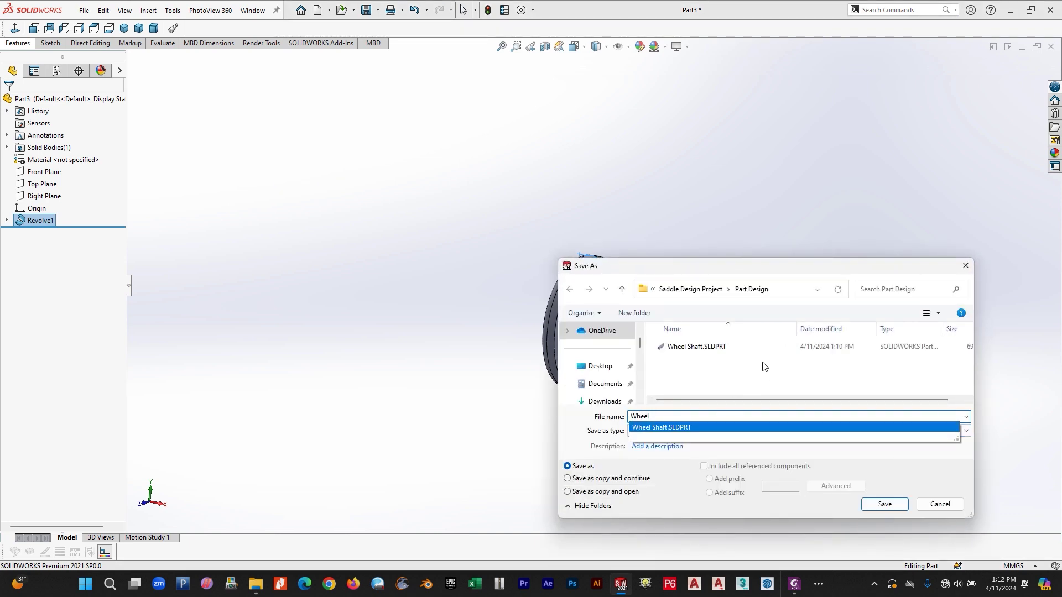
left_click(791, 416)
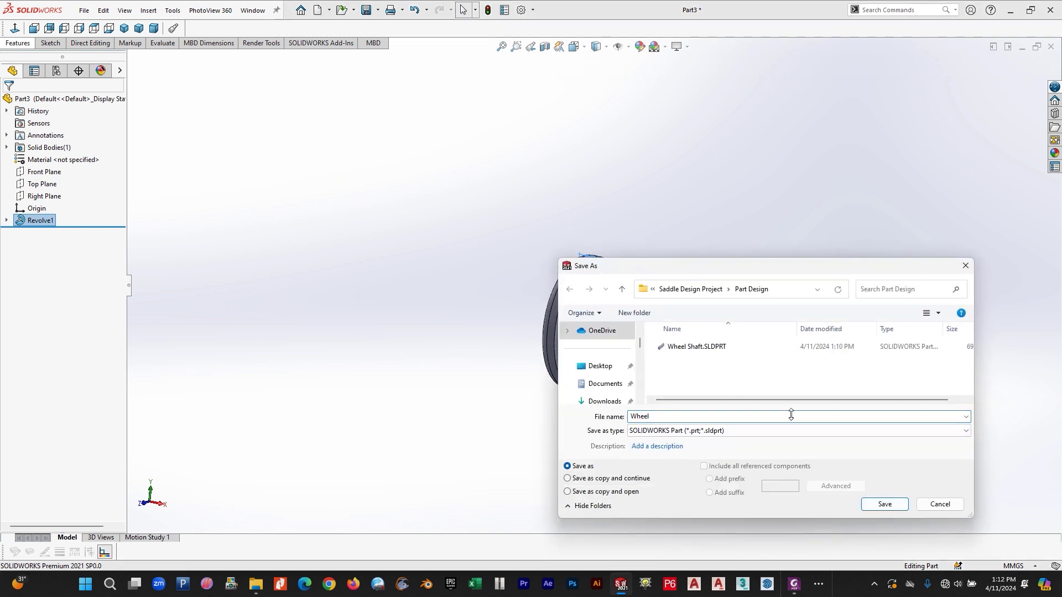
left_click(884, 505)
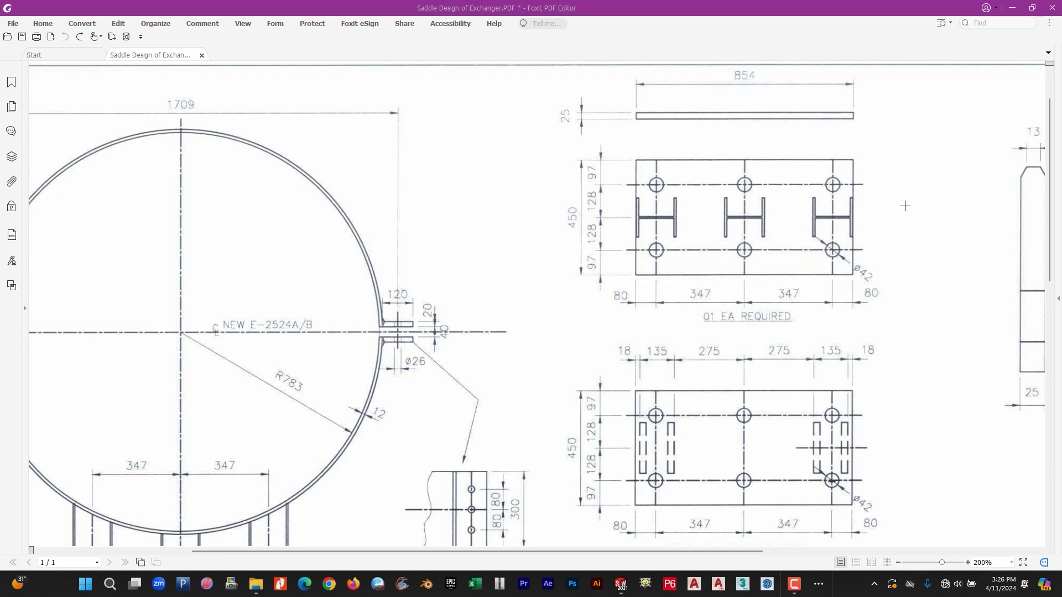
- Check the base plate views in the PDF drawing, then switch to SOLIDWORKS and create a new part
scroll(853, 199, "down", 3)
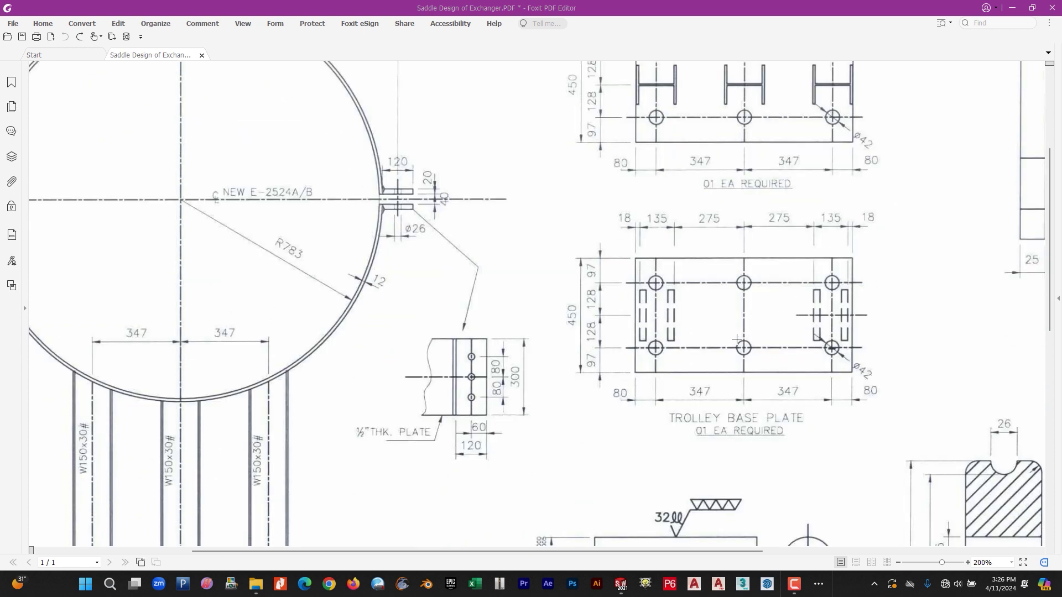
scroll(844, 332, "up", 4)
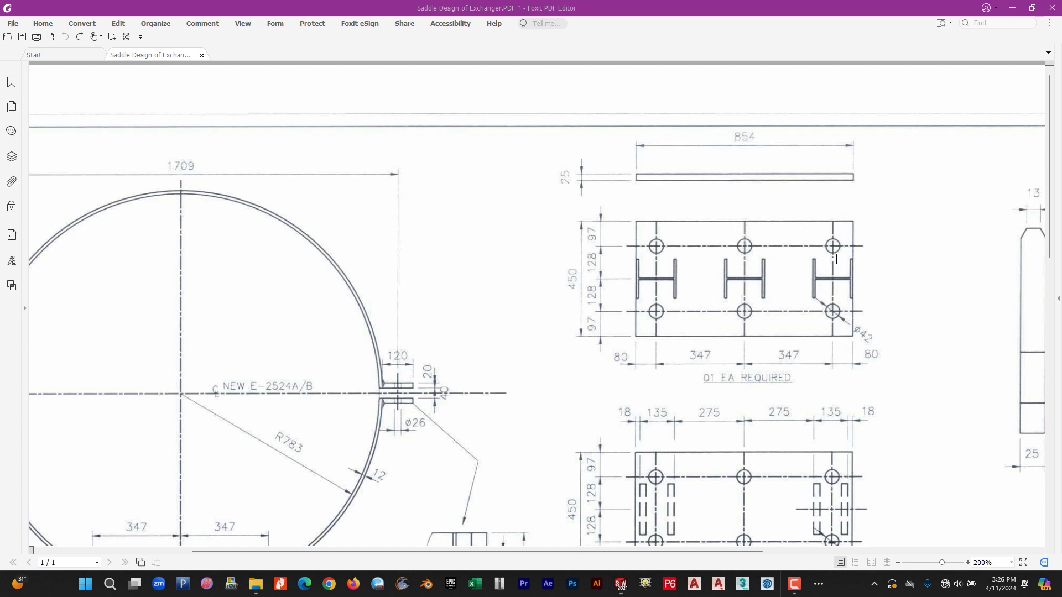
left_click(624, 583)
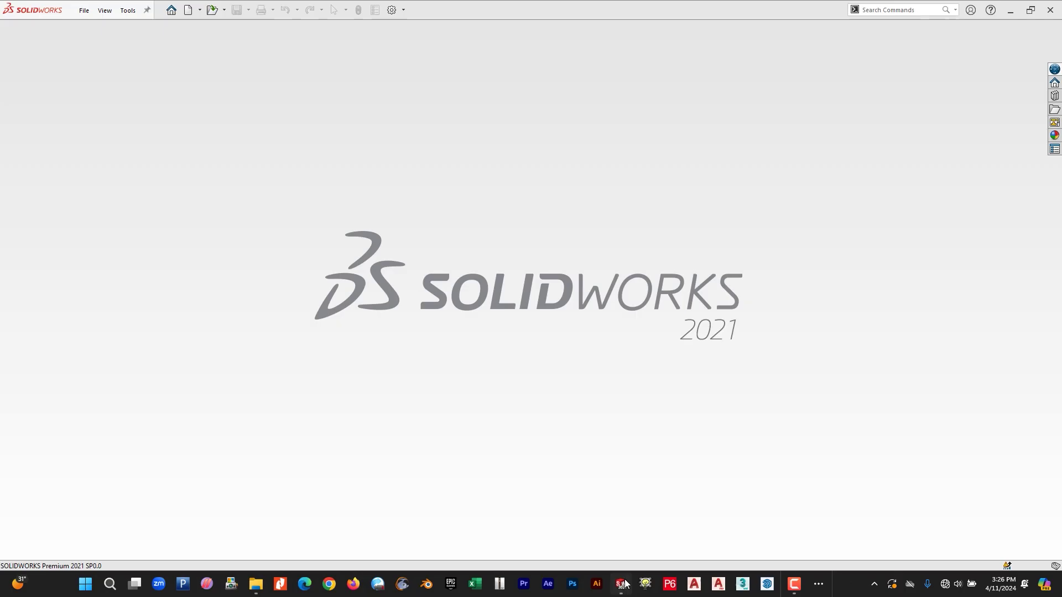
left_click(85, 10)
left_click(100, 26)
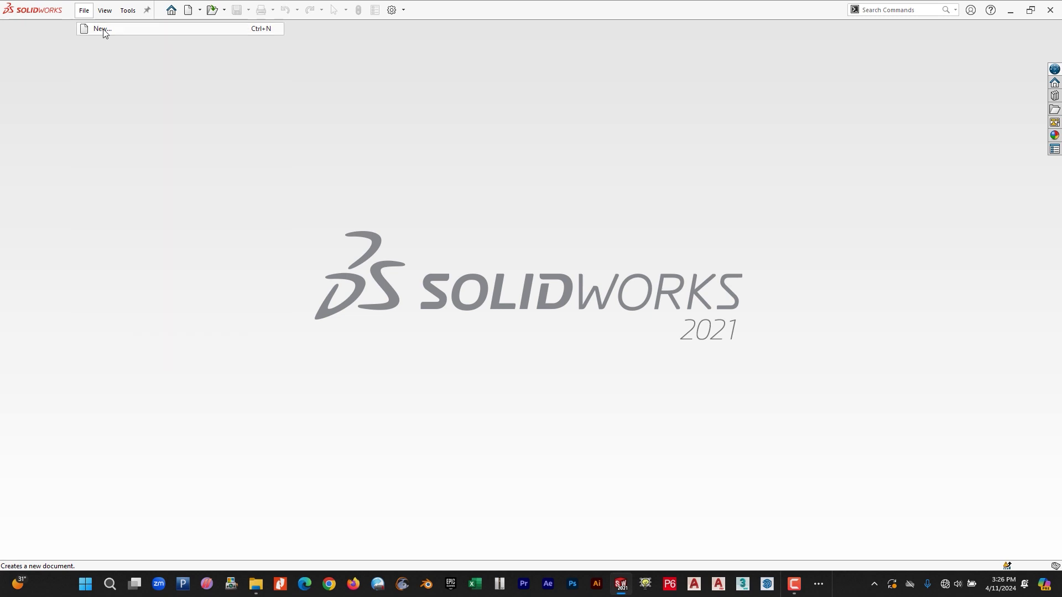
left_click(443, 430)
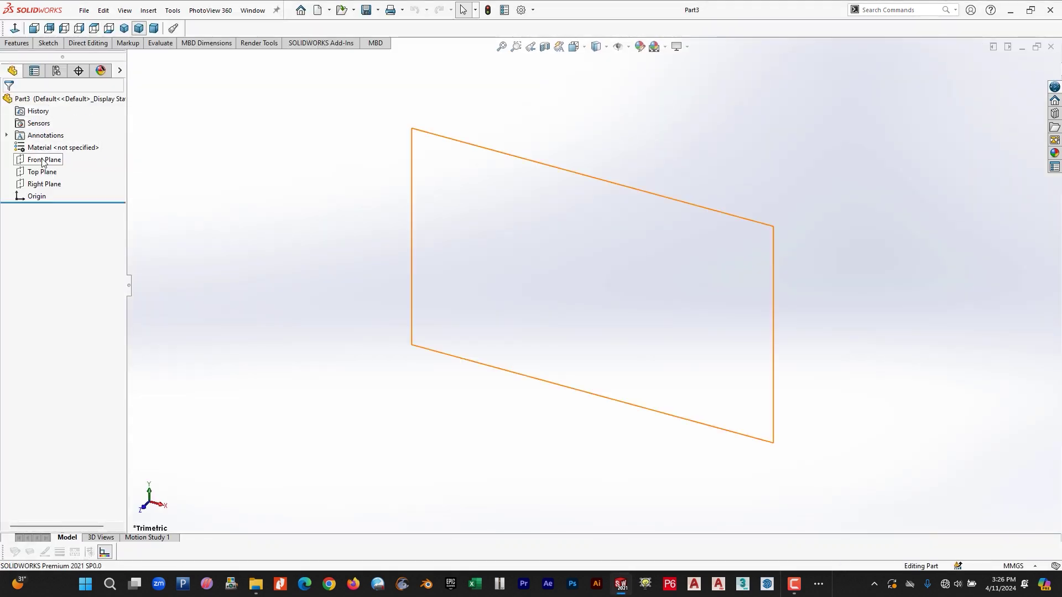
- Sketch a corner rectangle about 70 by 43 mm around the origin on the Top Plane
left_click(42, 171)
left_click(48, 44)
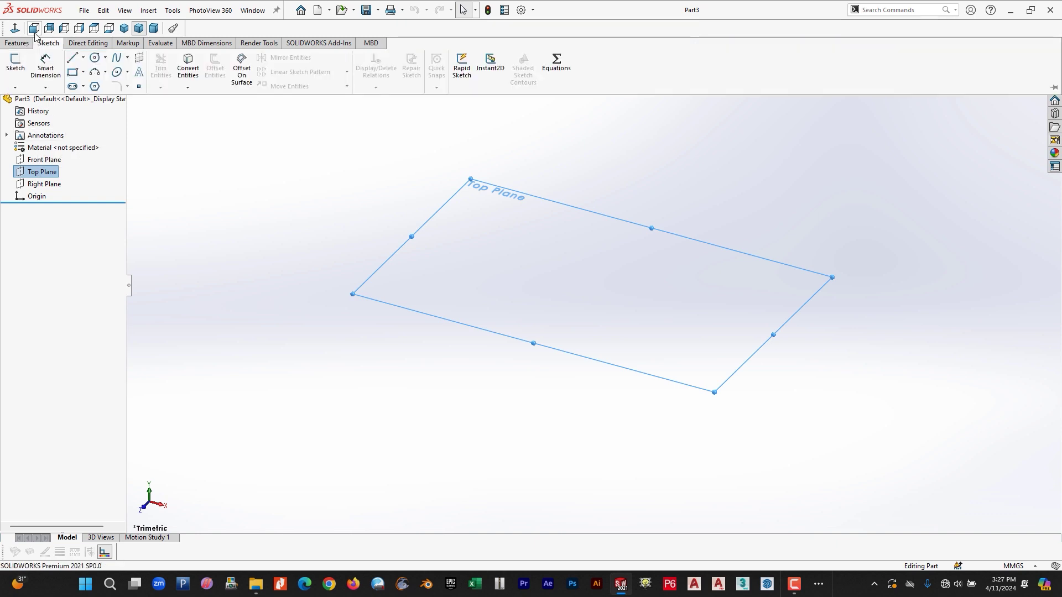
left_click(72, 72)
mouse_move(518, 240)
left_mouse_down()
mouse_move(590, 303)
mouse_move(680, 338)
left_mouse_up()
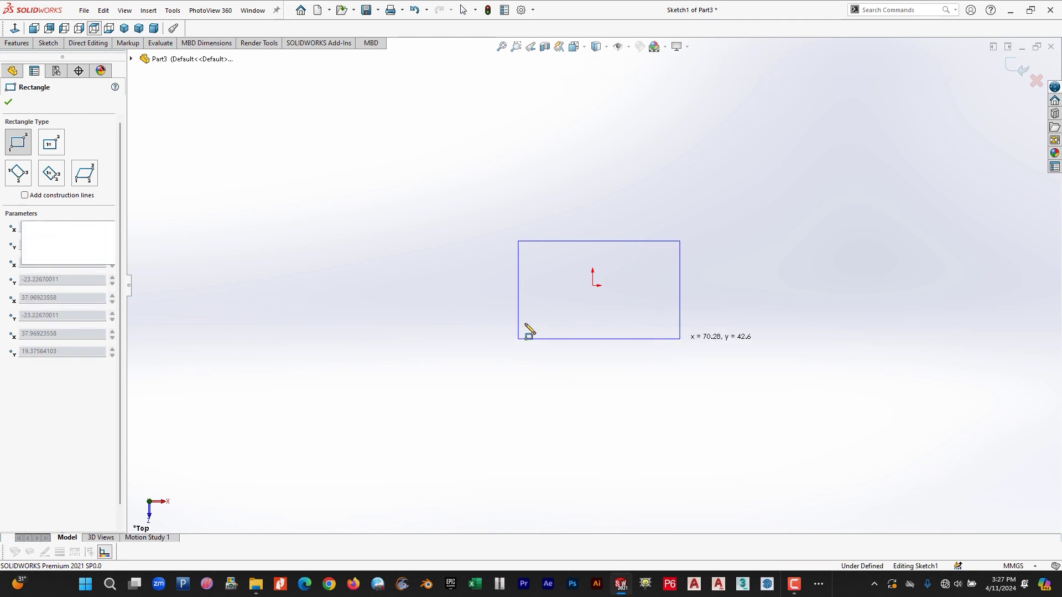
left_click(56, 46)
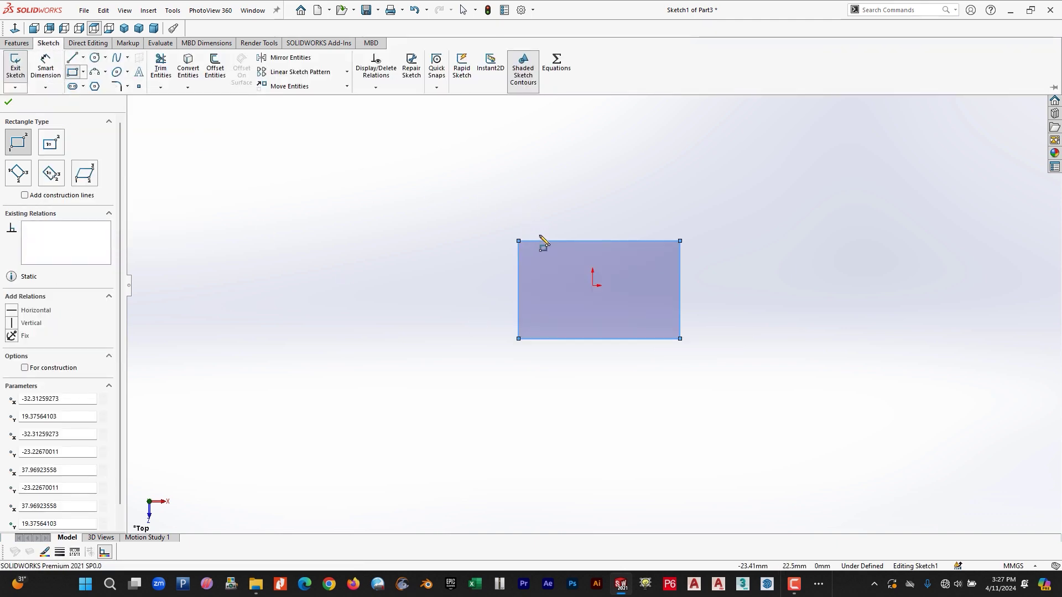
key("Escape")
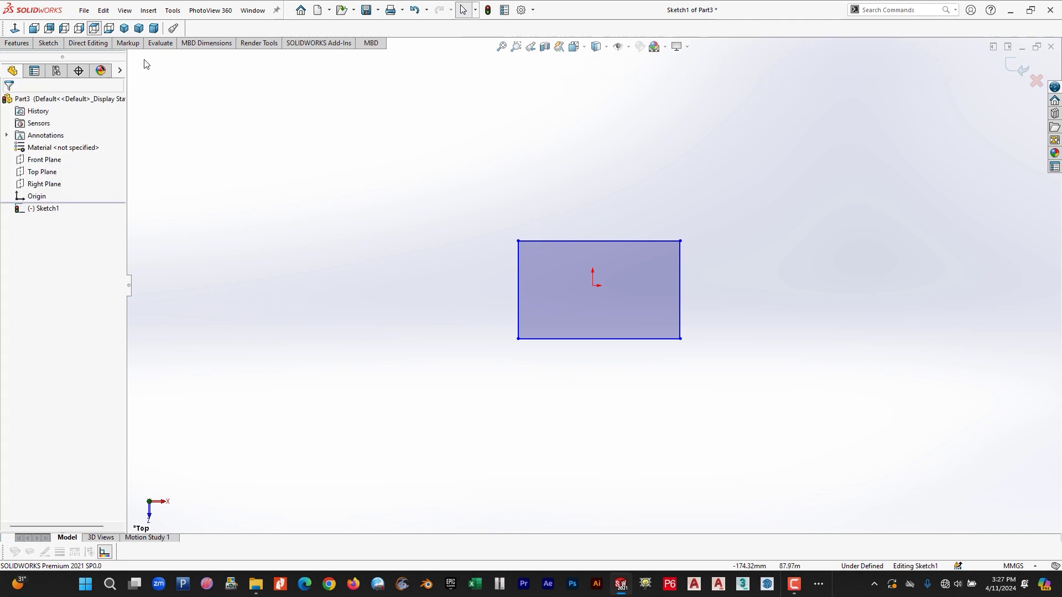
- Dimension the rectangle's upper edge to 854 mm
left_click(47, 43)
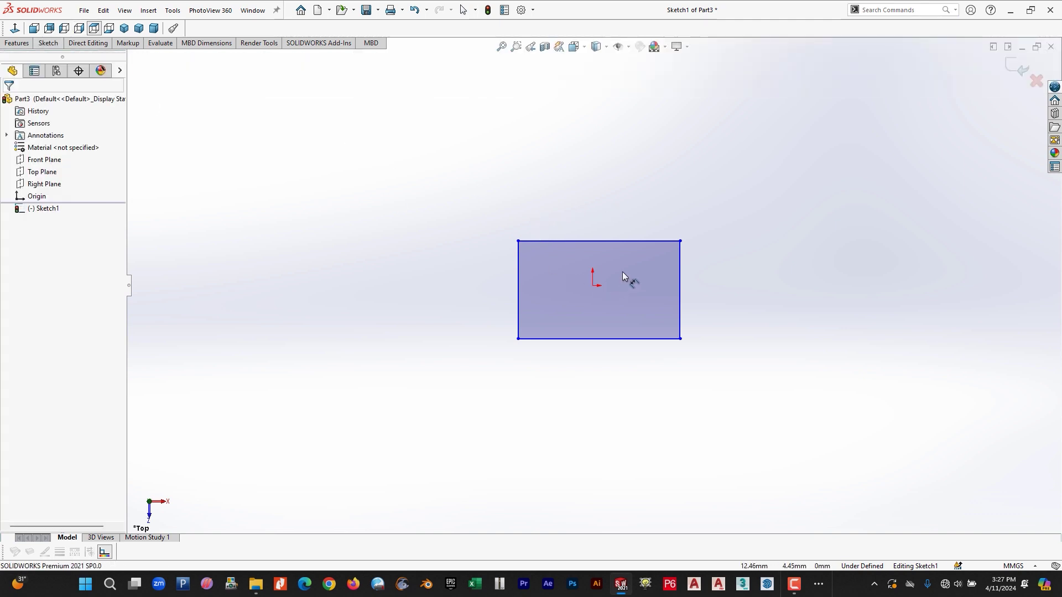
left_click(609, 225)
left_click(617, 213)
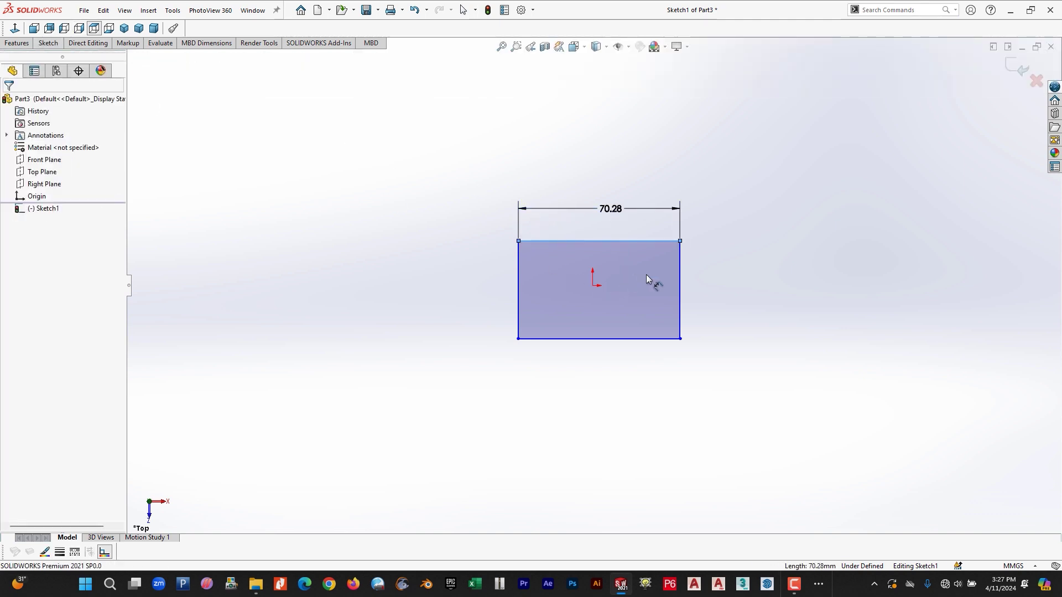
type("854")
key("Return")
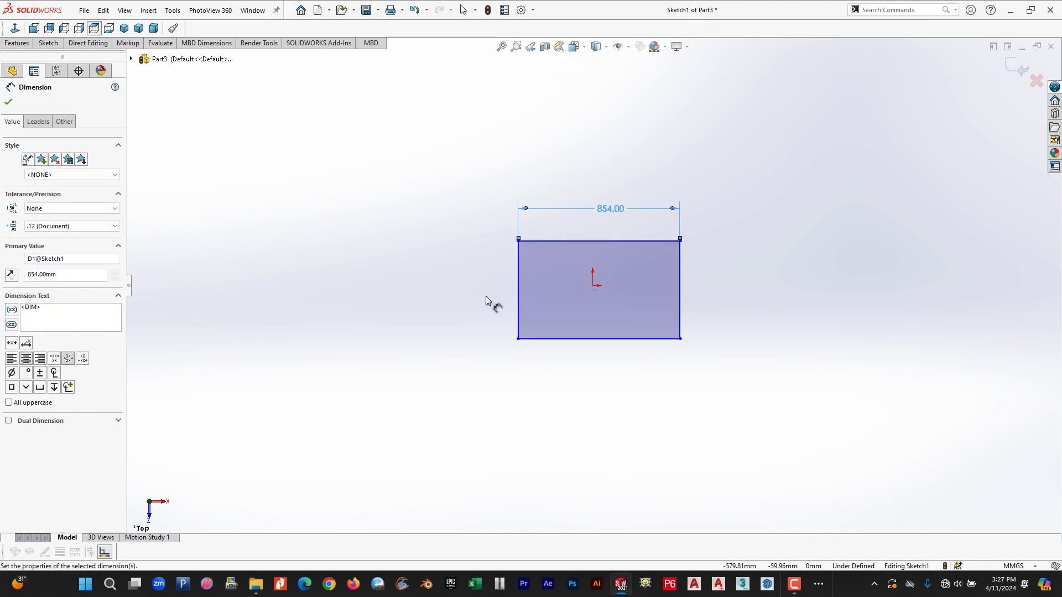
- Dimension the rectangle's left edge to 450 mm
left_click(507, 279)
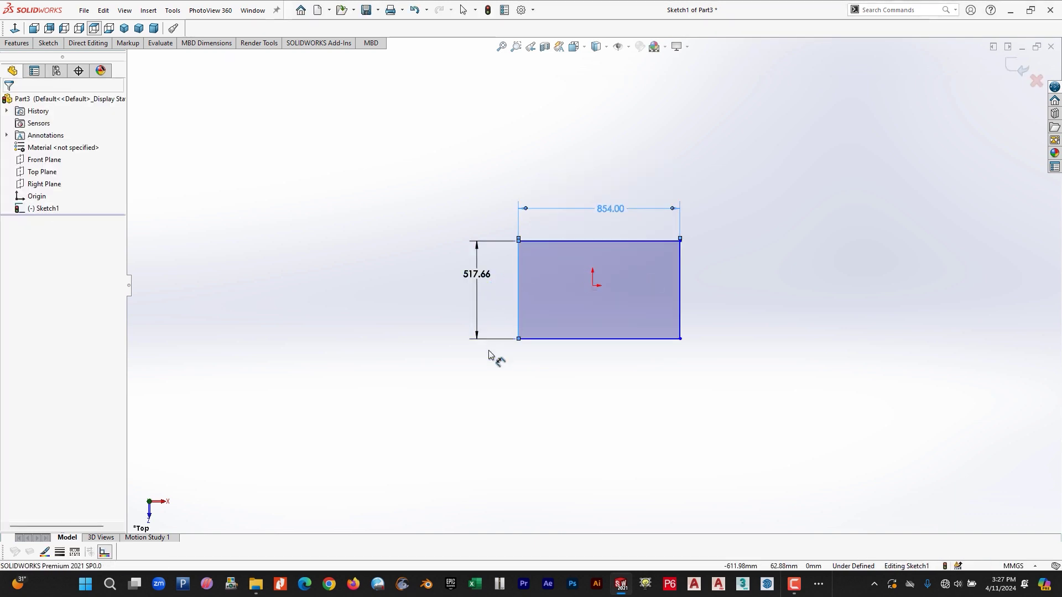
left_click(489, 350)
type("450")
key("Return")
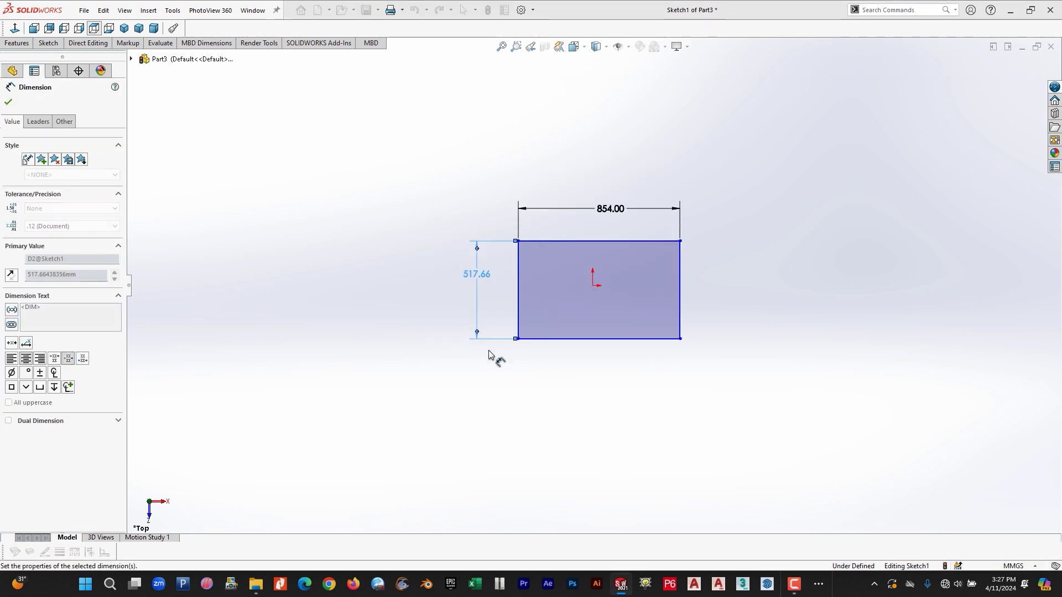
- Extrude the rectangle as a blind boss 25 mm deep to form the plate
left_click(17, 44)
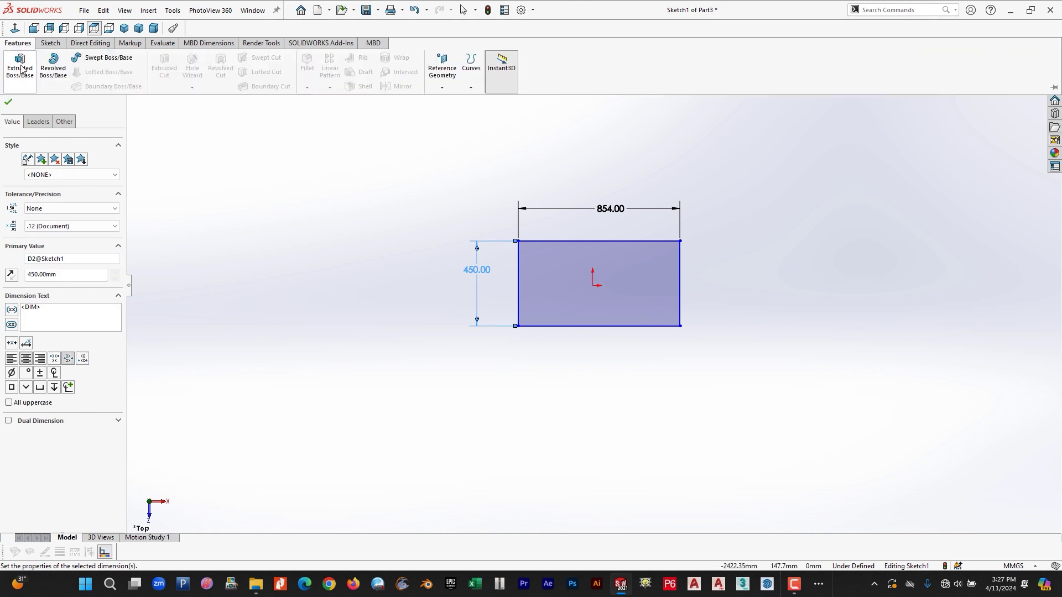
left_click(20, 63)
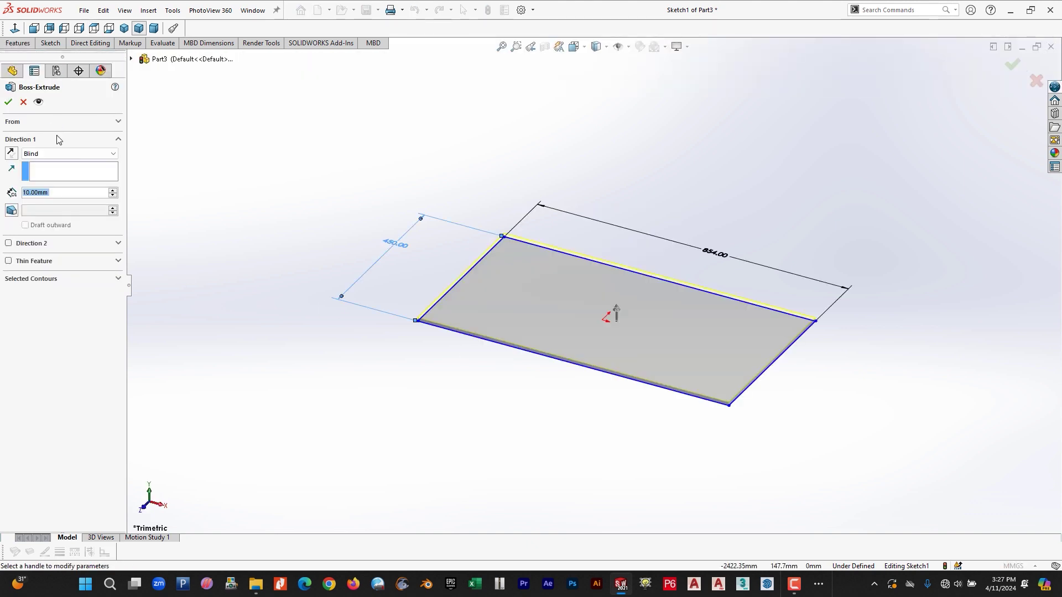
type("25")
key("Return")
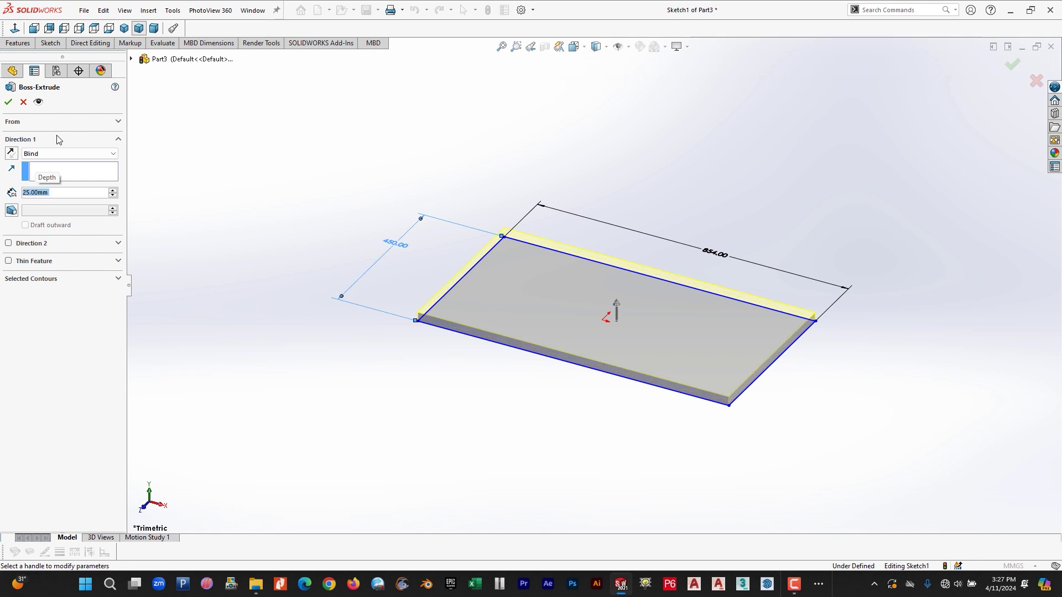
left_click(8, 103)
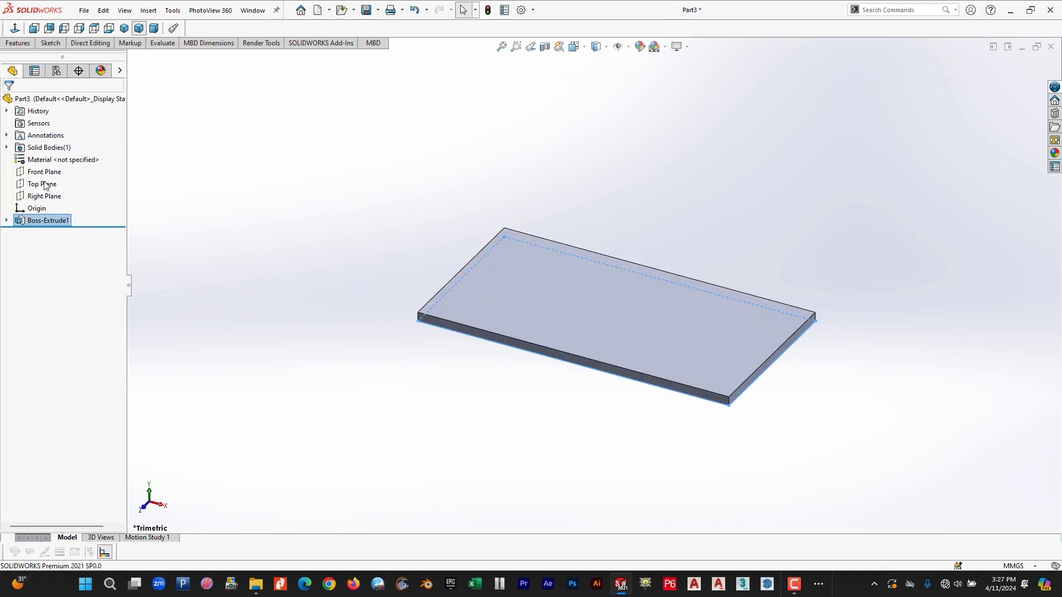
- Start a sketch on the plate's top face and switch to the PDF drawing in Foxit PDF Editor to check the hole layout
left_click(502, 278)
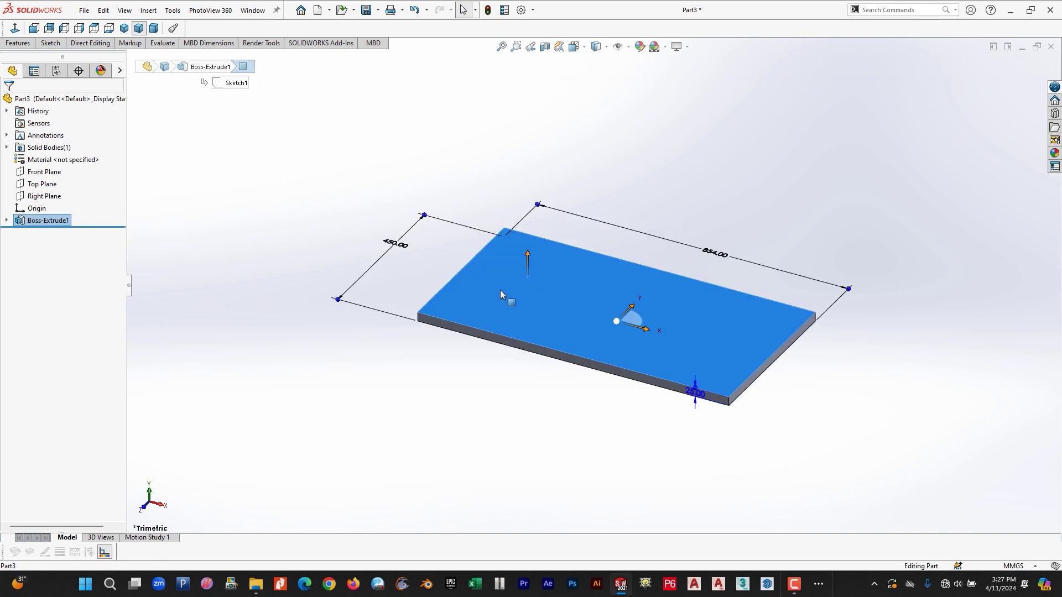
left_click(49, 43)
left_click(12, 61)
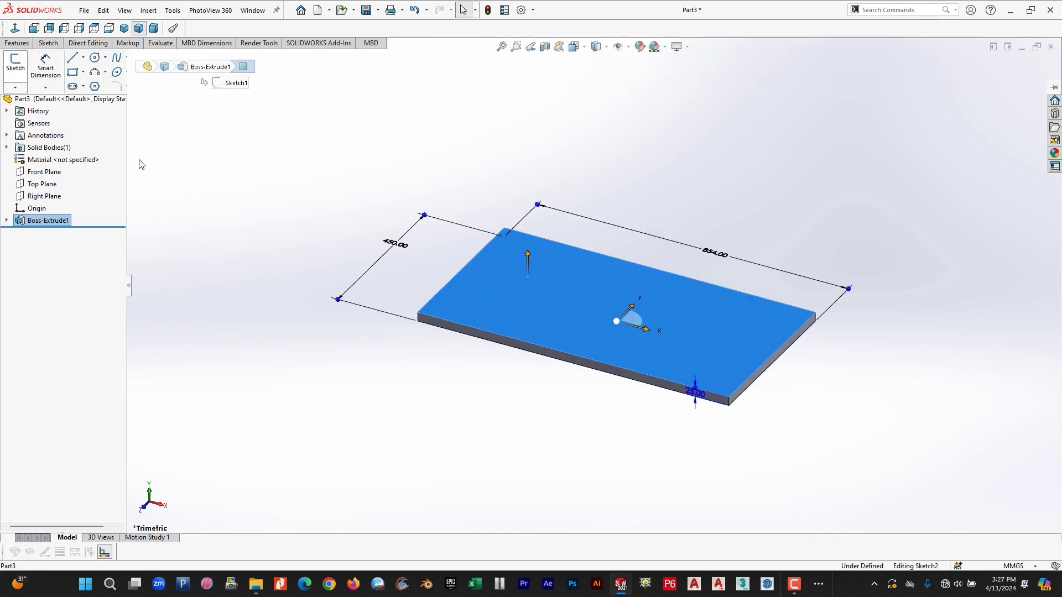
left_click(818, 583)
left_click(860, 551)
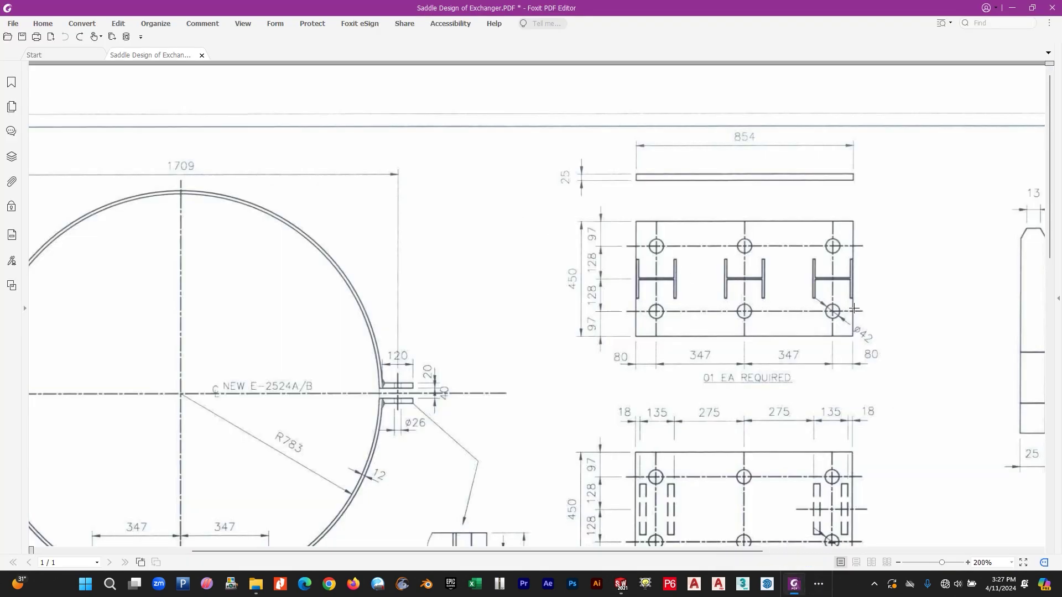
- Temporarily mark the hole diameter and the corner hole's two edge distances on the PDF drawing to read them
left_click_drag(828, 300, 902, 361)
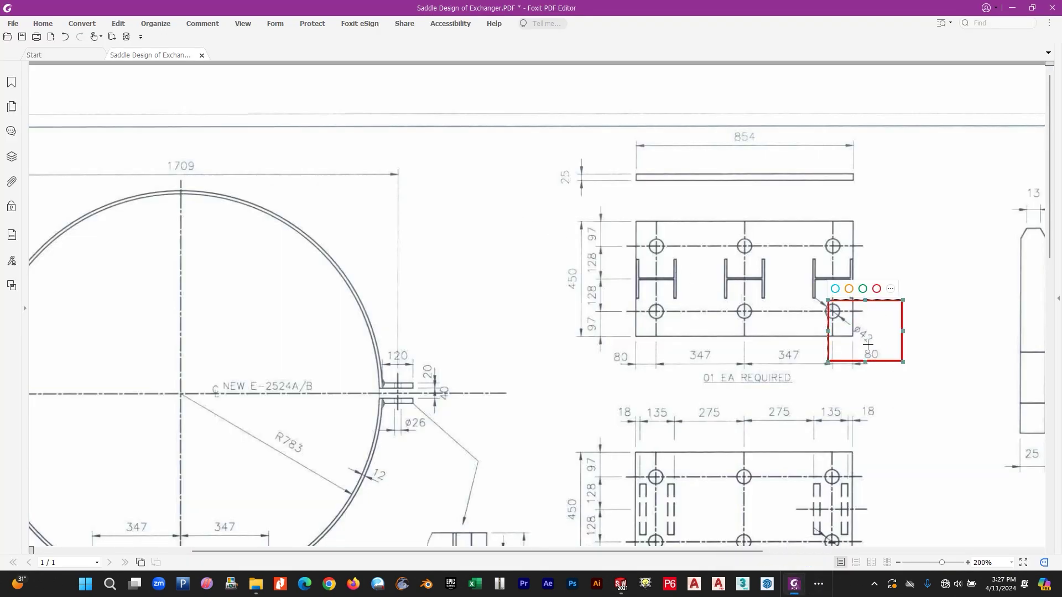
key("ctrl+z")
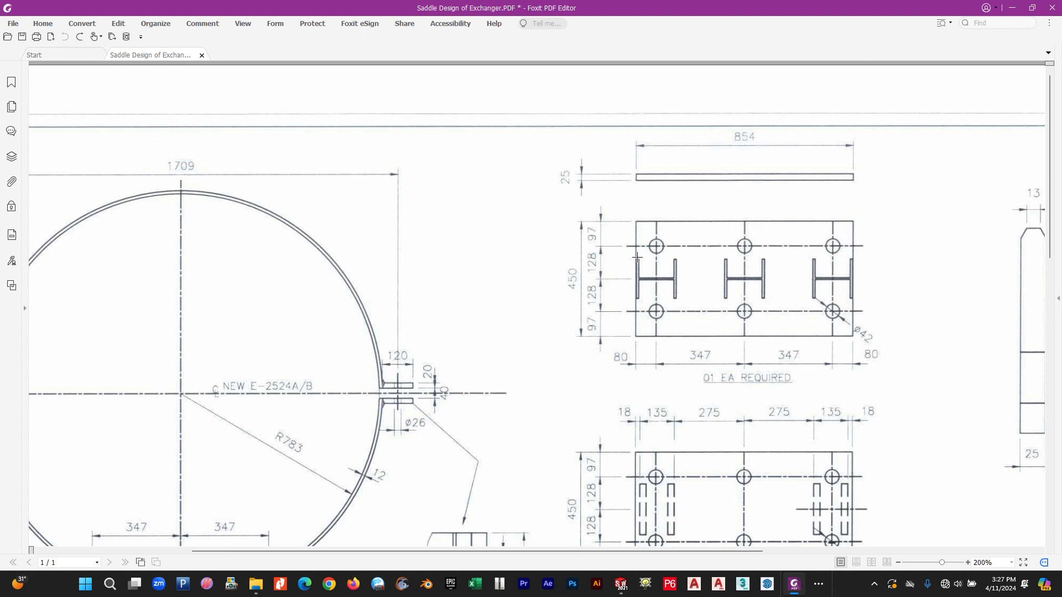
left_click_drag(581, 213, 617, 250)
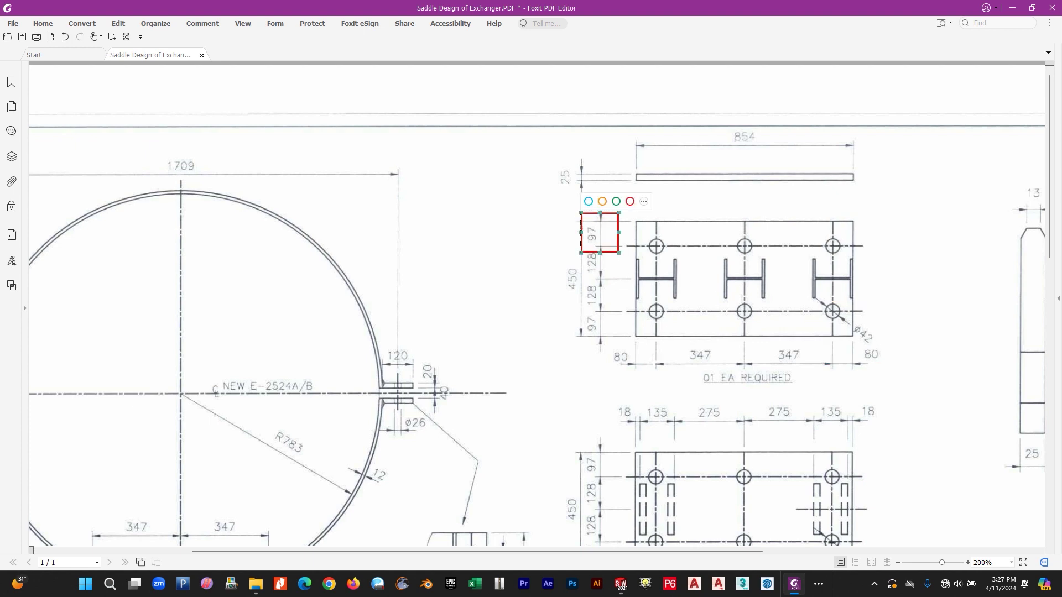
left_click_drag(603, 345, 644, 380)
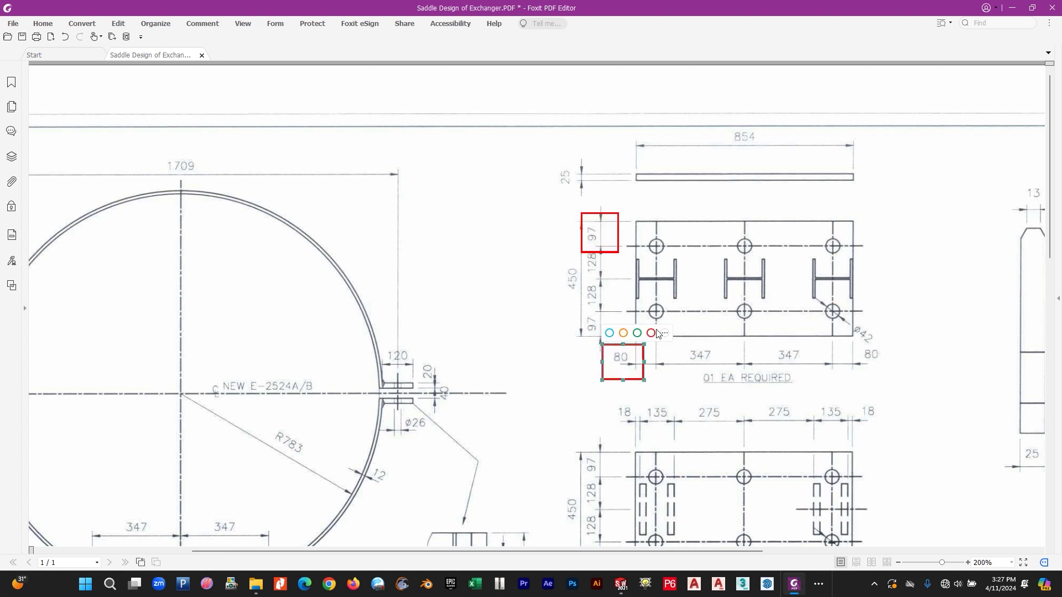
key("ctrl+z")
key("ctrl+z")
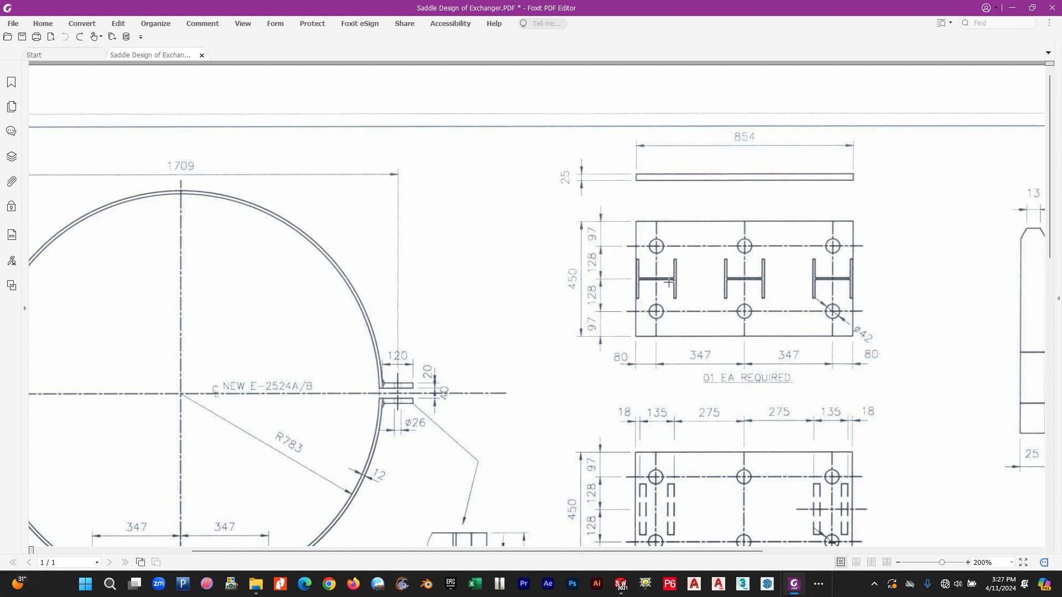
- Switch to SOLIDWORKS and sketch a circle about 69 mm in diameter near the upper-left corner of the plate's top face
left_click(620, 583)
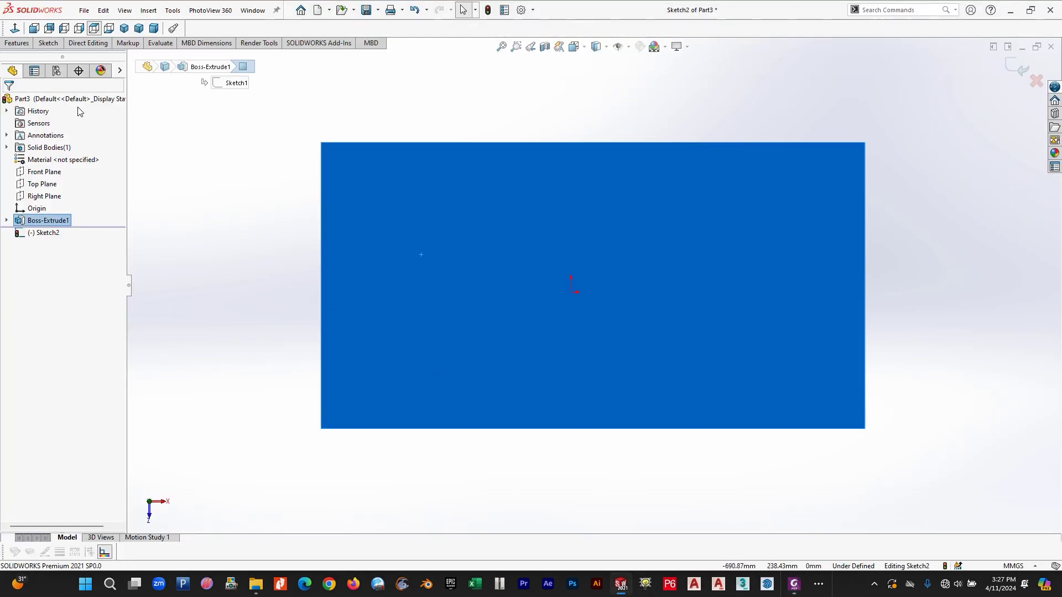
left_click(48, 43)
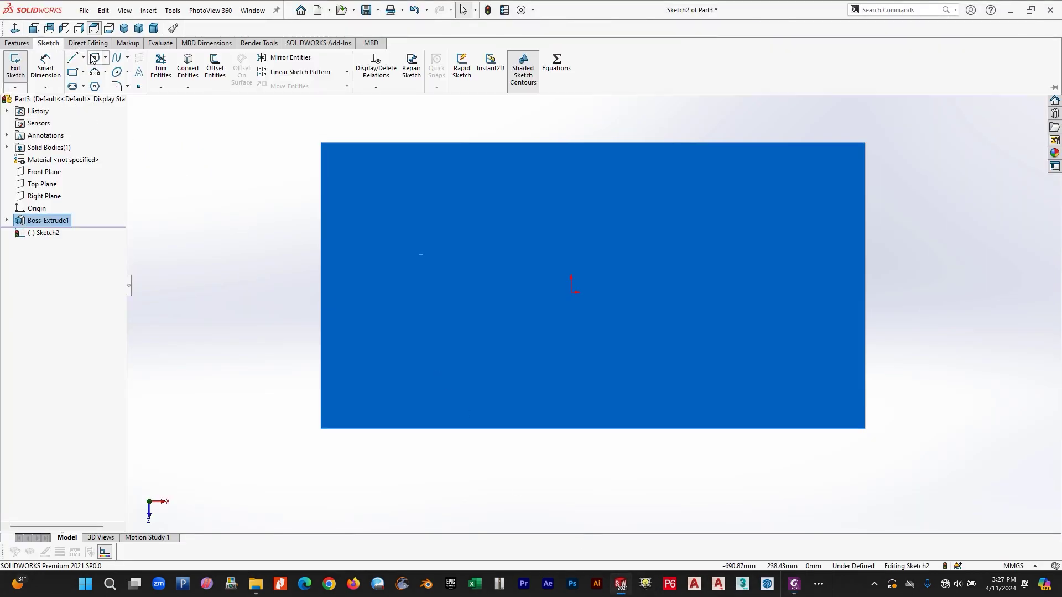
left_click(78, 60)
left_click(387, 188)
left_click(400, 205)
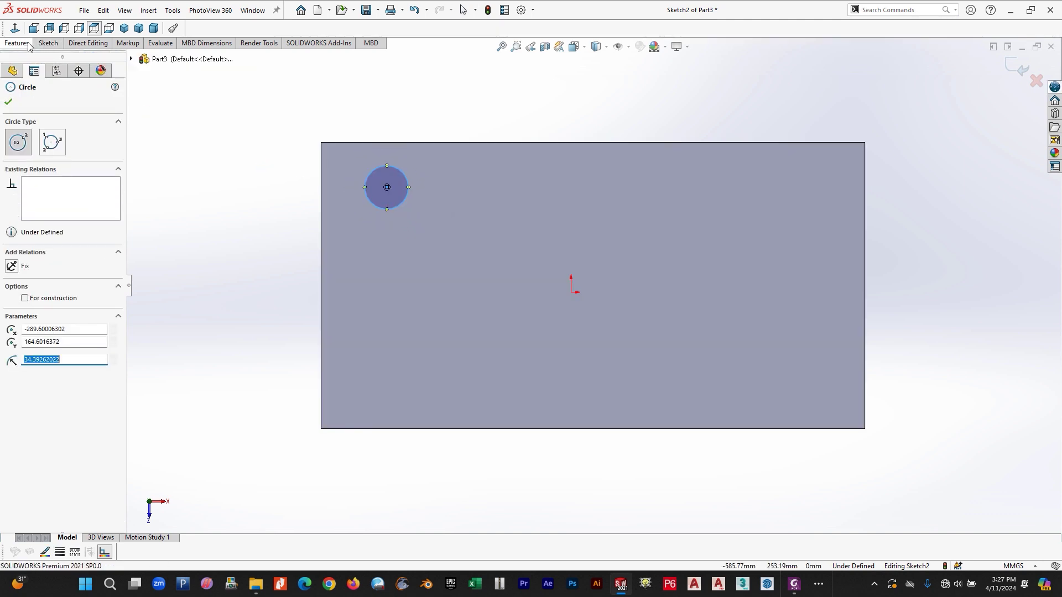
- Dimension the circle's diameter to 42 mm
left_click(41, 46)
left_click(39, 66)
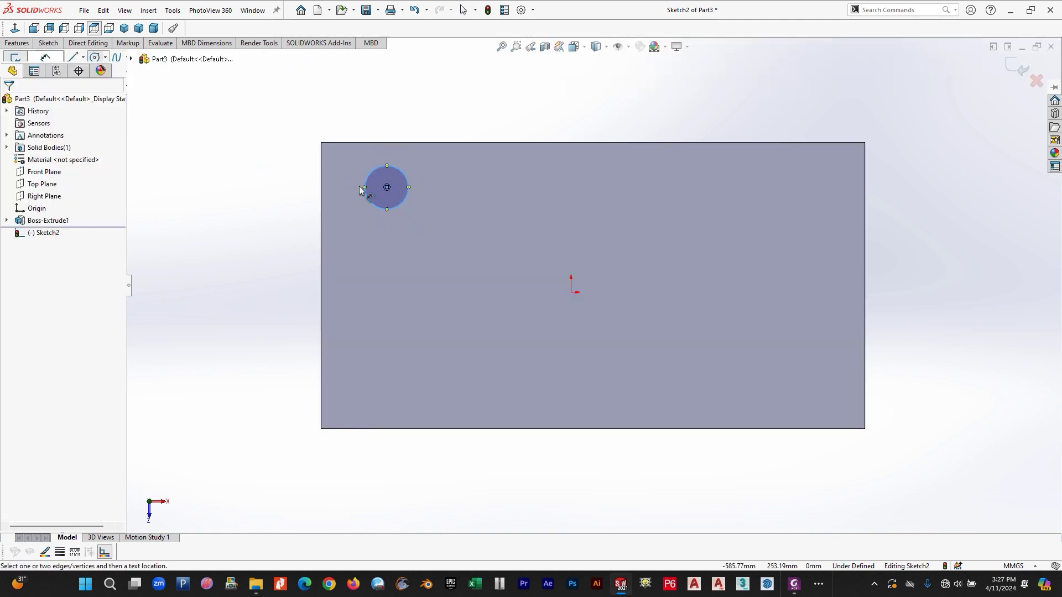
left_click(399, 170)
left_click(457, 243)
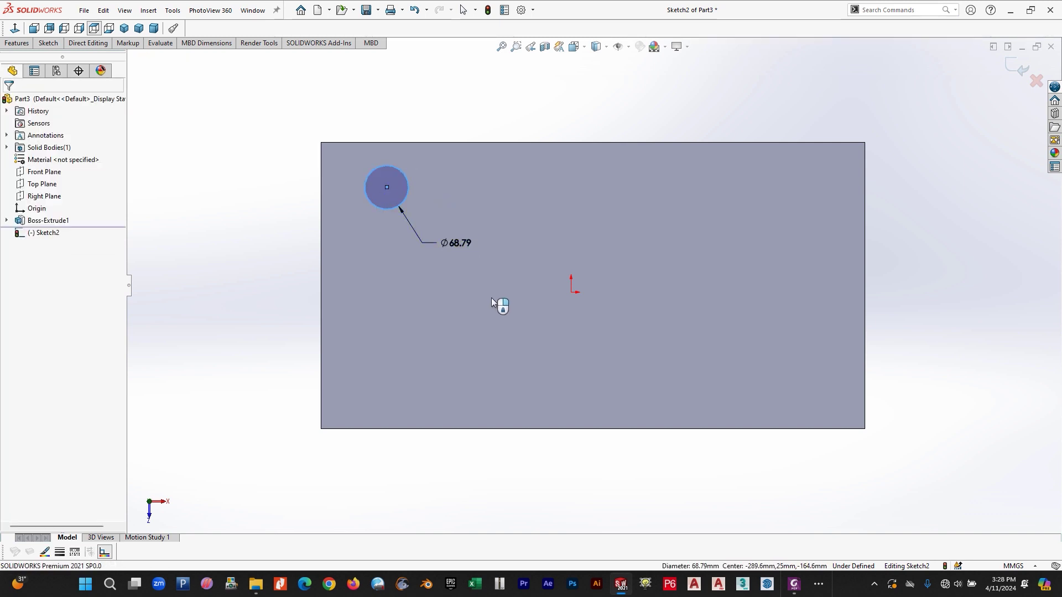
type("42")
key("Return")
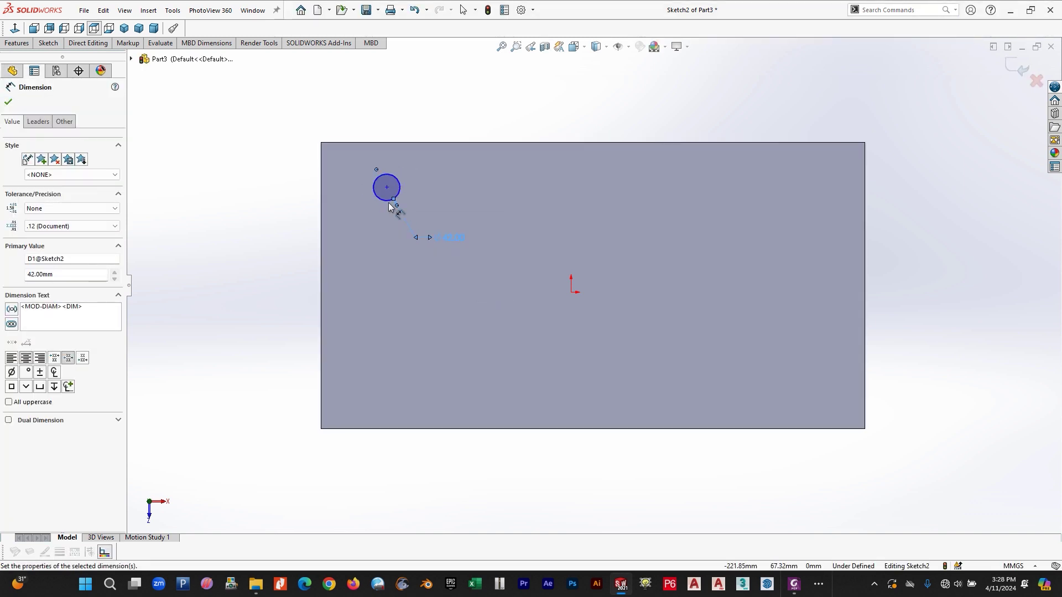
- Dimension the circle's centre 97 mm from the plate's upper edge
left_click(387, 188)
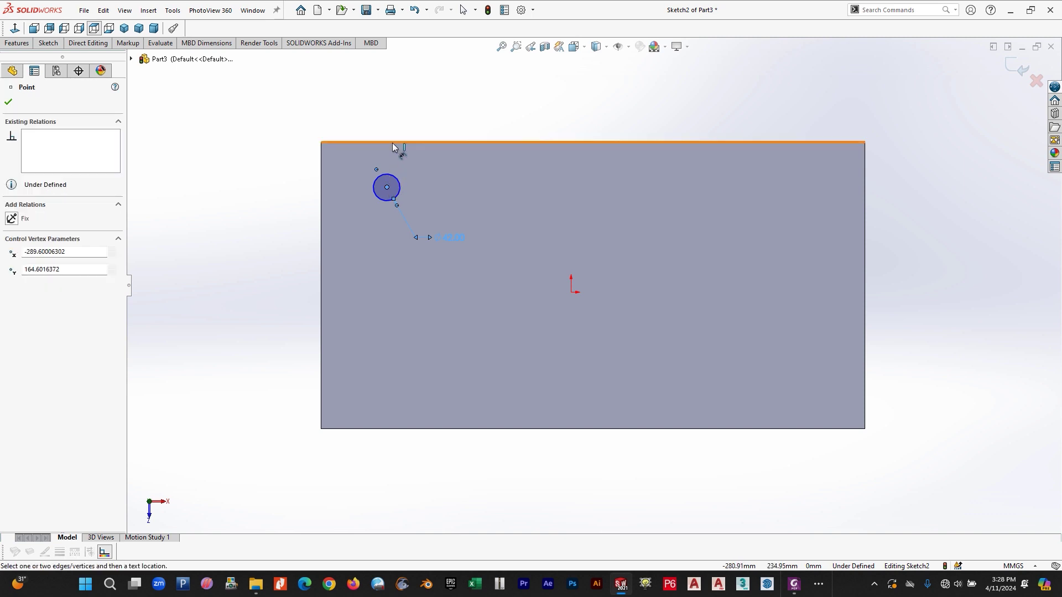
left_click(394, 143)
left_click(288, 169)
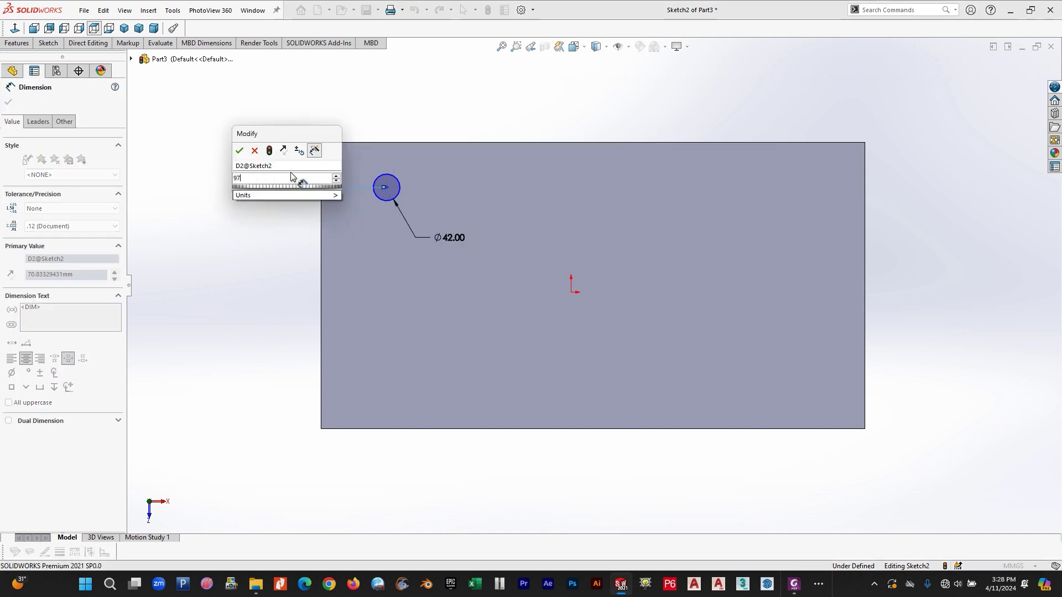
key("Return")
- Dimension the circle's centre 80 mm from the plate's left edge
left_click_drag(385, 188, 385, 204)
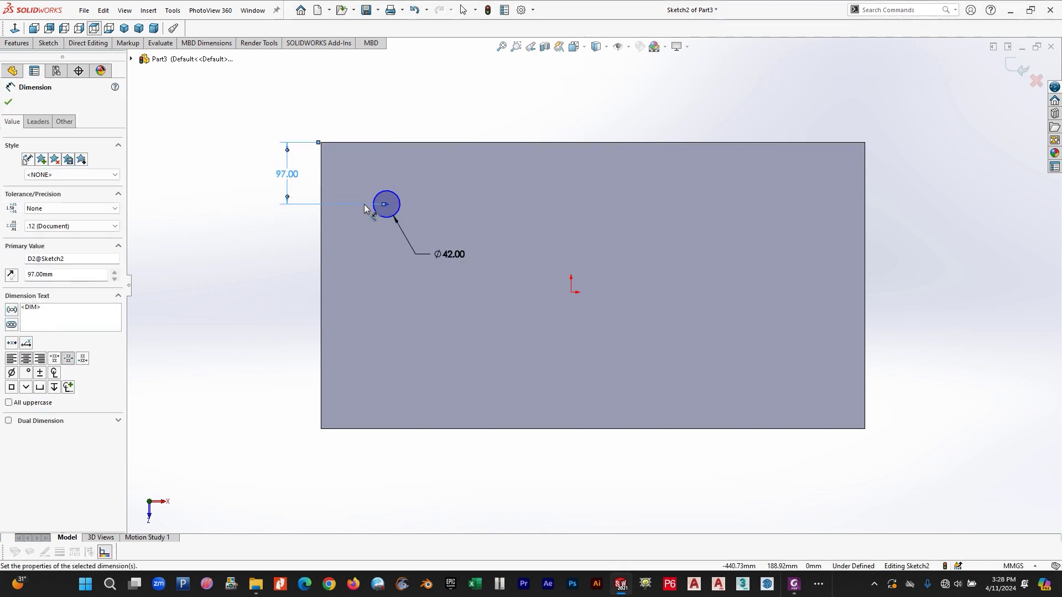
left_click(327, 214)
left_click(350, 486)
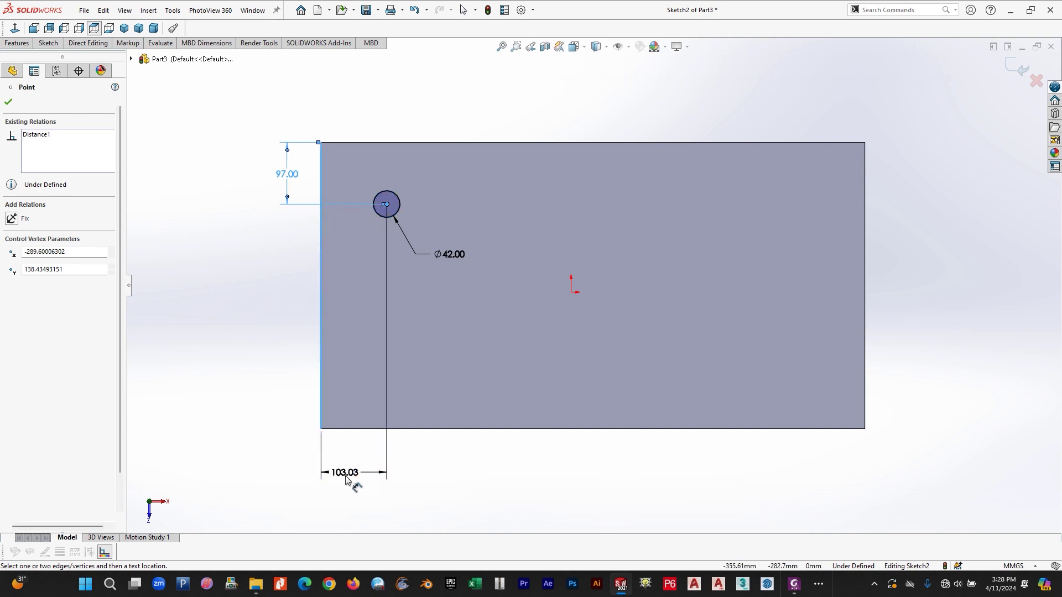
type("80")
key("Return")
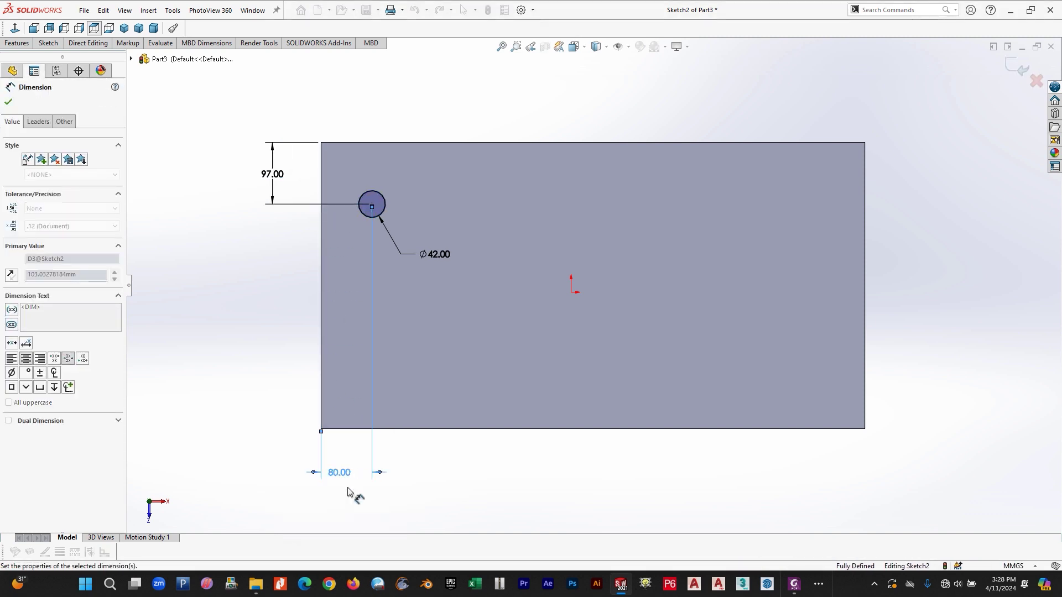
- Start a linear sketch pattern with the 42 mm circle as the entity to pattern
left_click(46, 44)
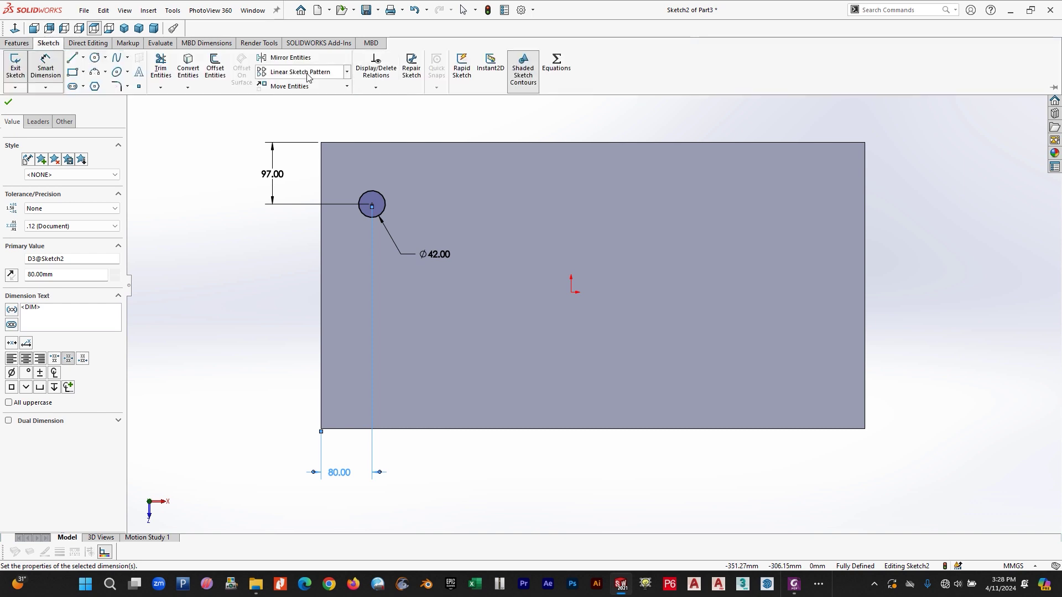
left_click(304, 72)
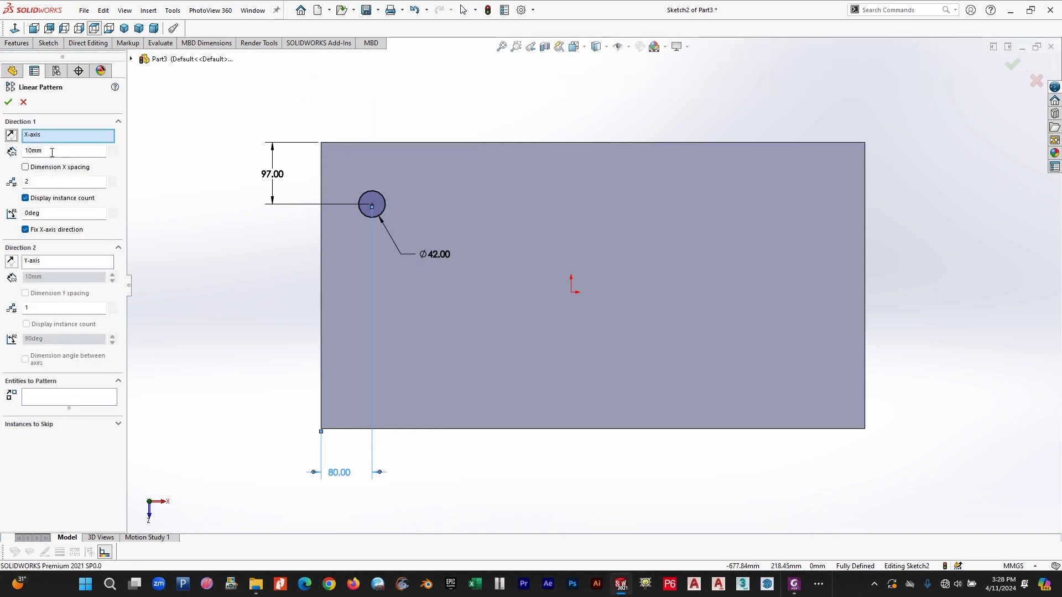
left_click(385, 214)
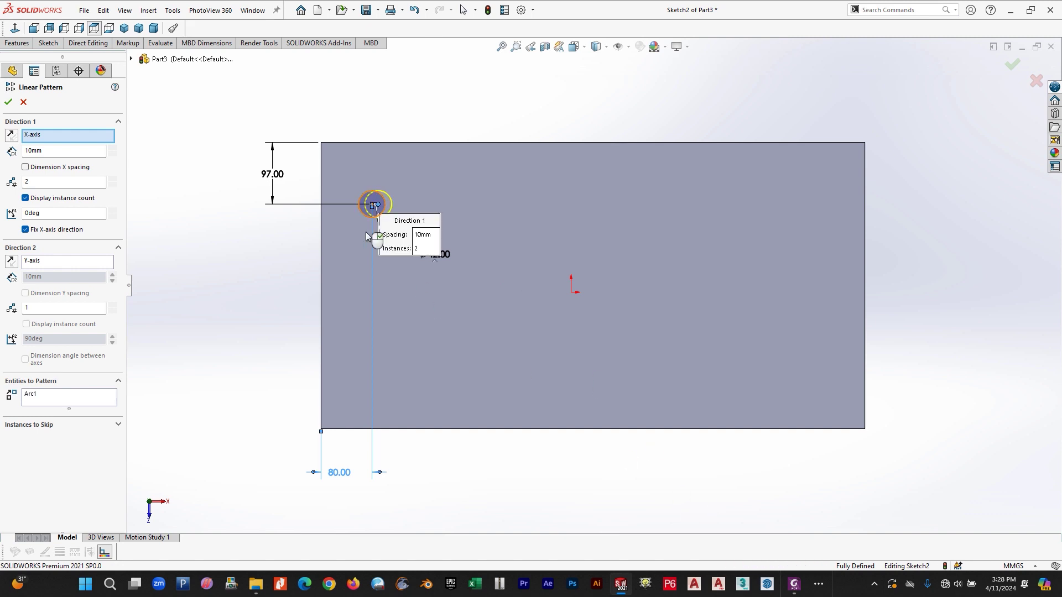
- Switch to the PDF drawing in Foxit PDF Editor and check the horizontal and vertical spacing between the plate's holes
left_click(794, 584)
left_click_drag(674, 339, 723, 375)
left_click_drag(776, 344, 812, 381)
key("ctrl+z")
key("ctrl+z")
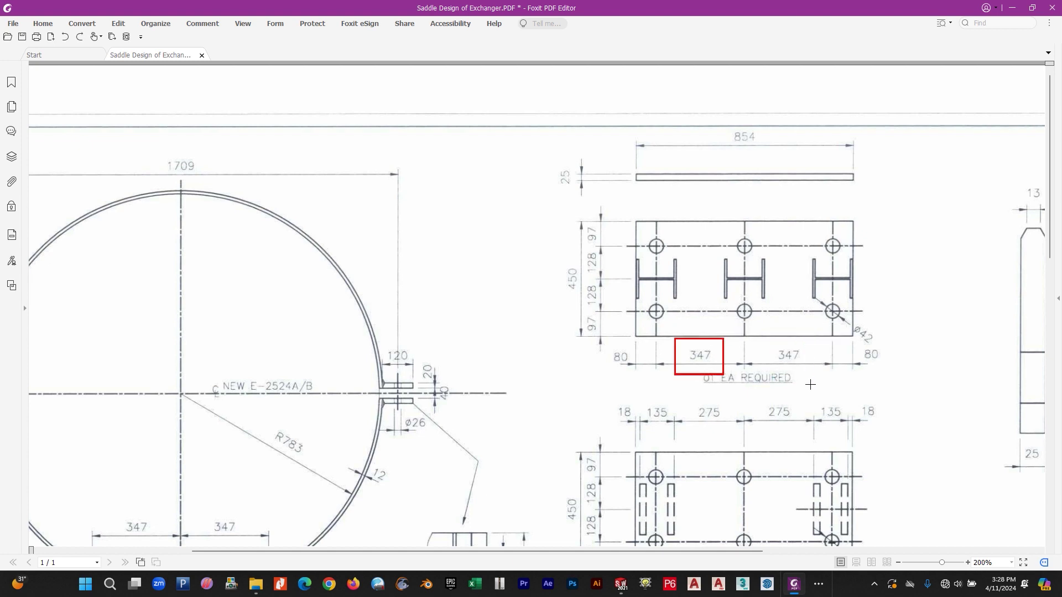
left_click_drag(576, 242, 620, 319)
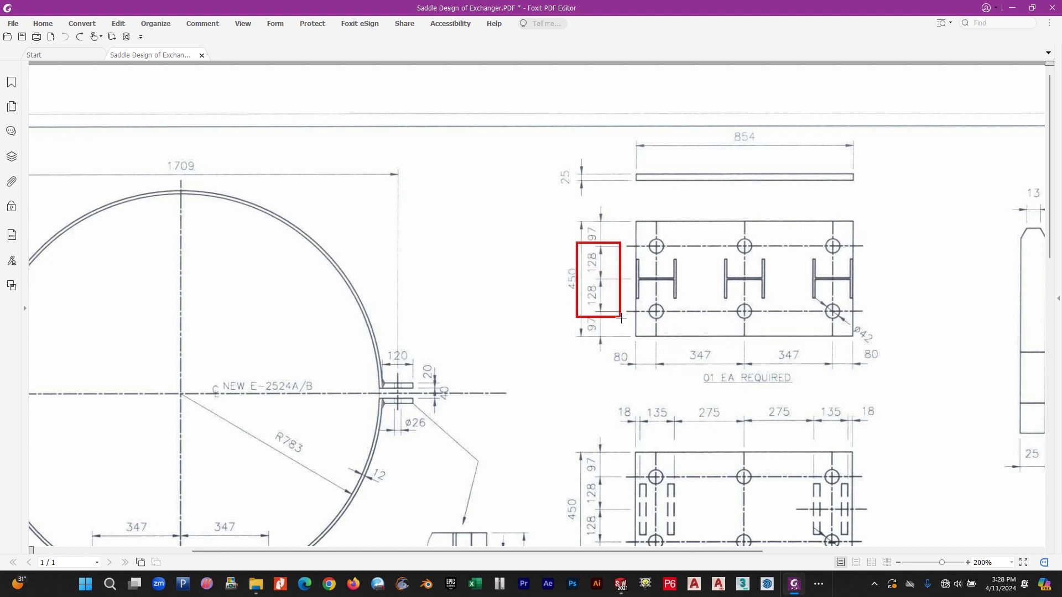
key("ctrl+z")
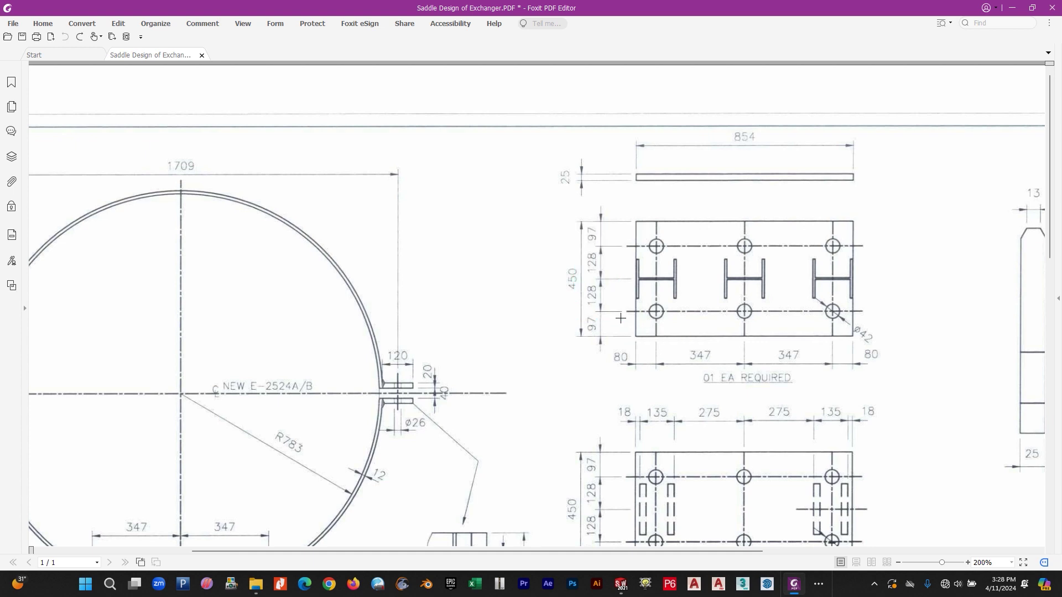
- Return to SOLIDWORKS and set the pattern's X direction to 3 instances spaced 347 mm apart
key("alt+Tab")
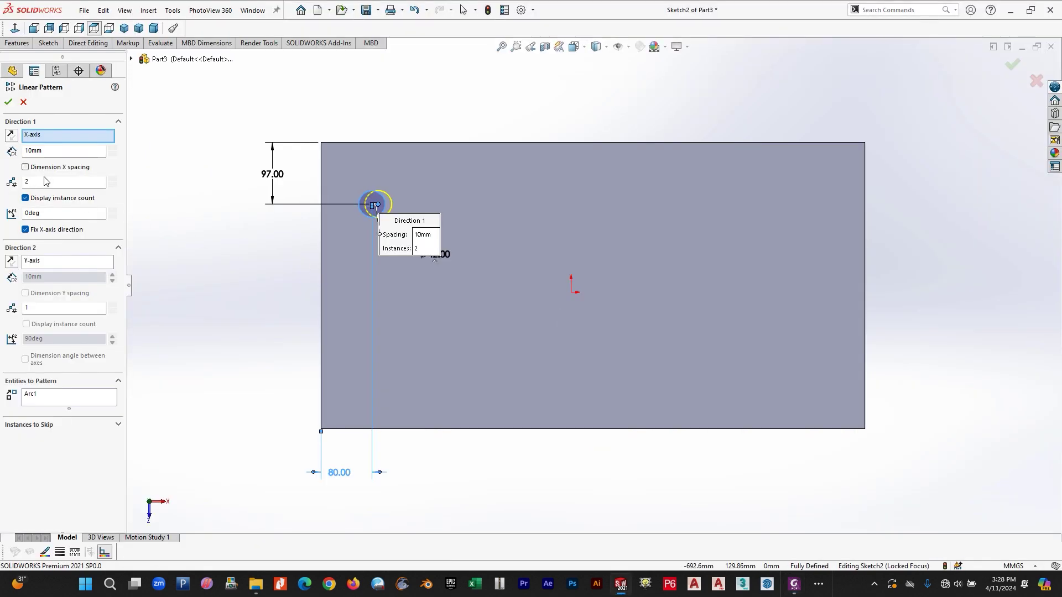
left_click(46, 150)
type("347")
key("Tab")
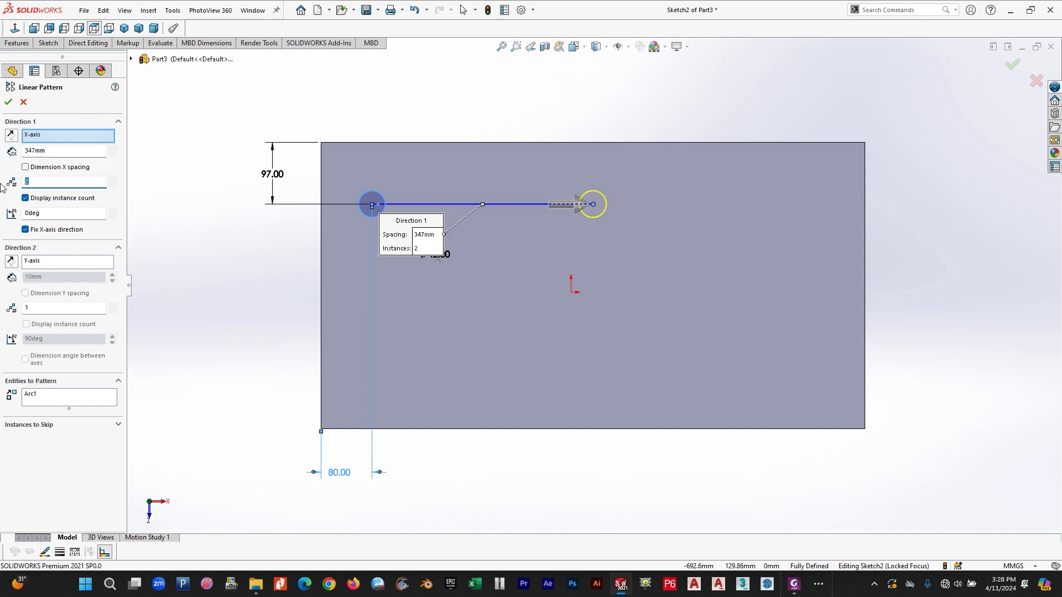
- Set the Y direction to 2 instances spaced 128+128 mm apart, reverse it to run down the plate, and accept the pattern
double_click(37, 307)
type("2")
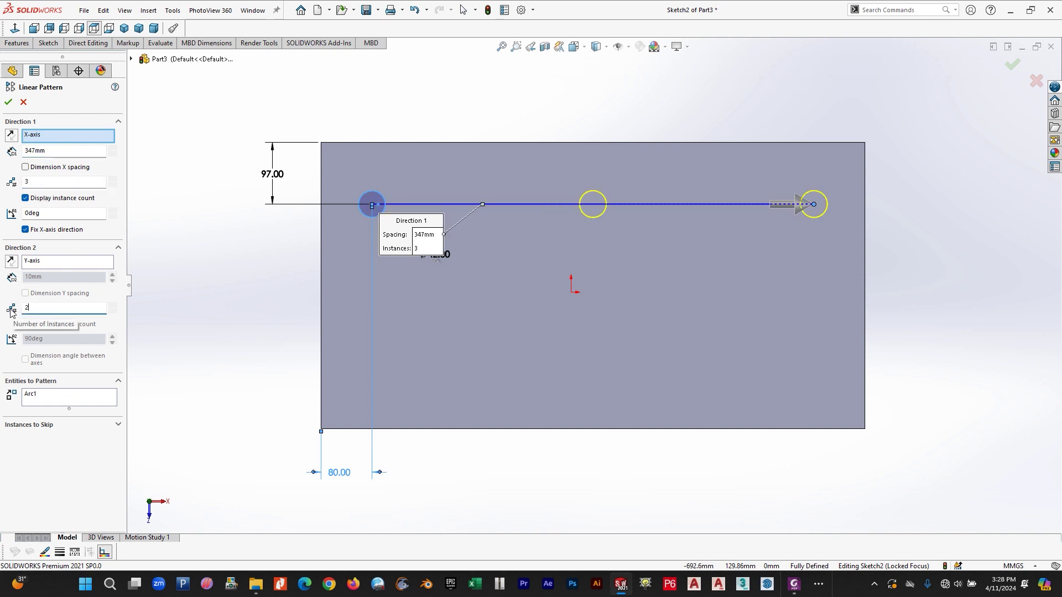
left_click(13, 262)
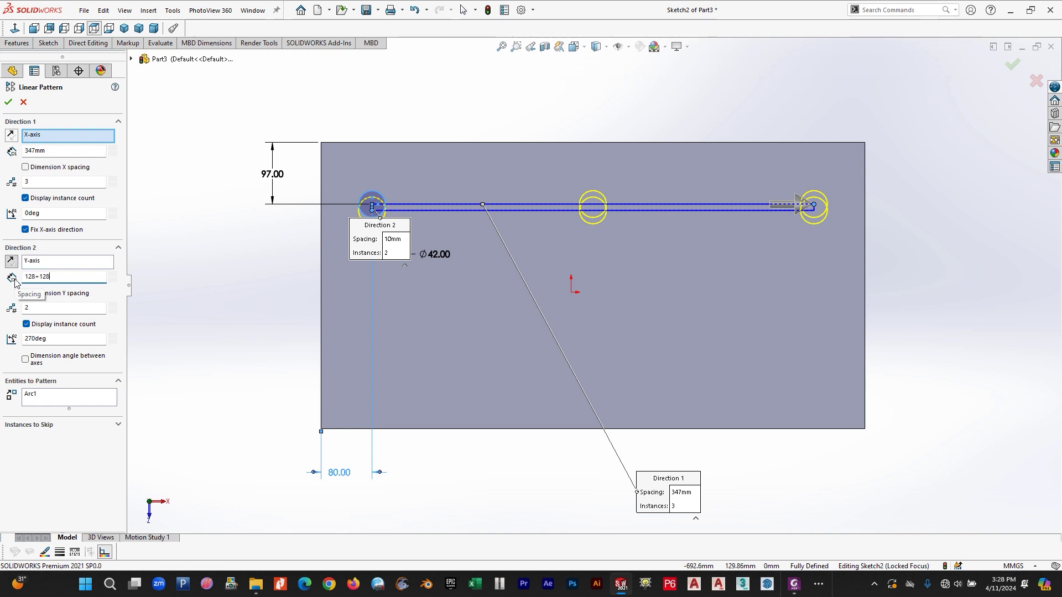
key("Return")
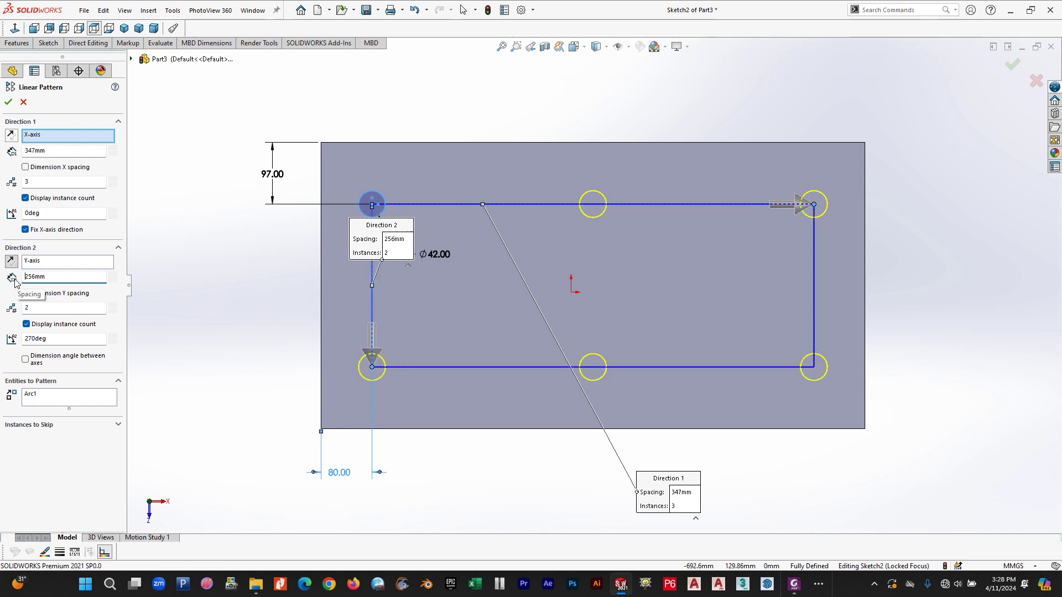
left_click(8, 102)
- Cut the six patterned circles through the plate with a Through All extruded cut
left_click(18, 42)
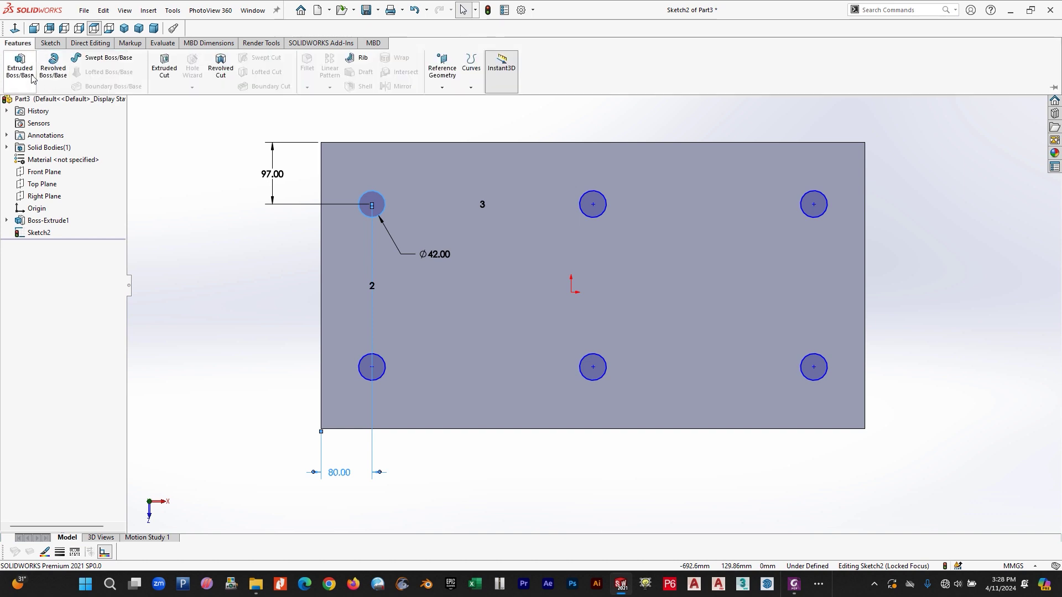
left_click(160, 72)
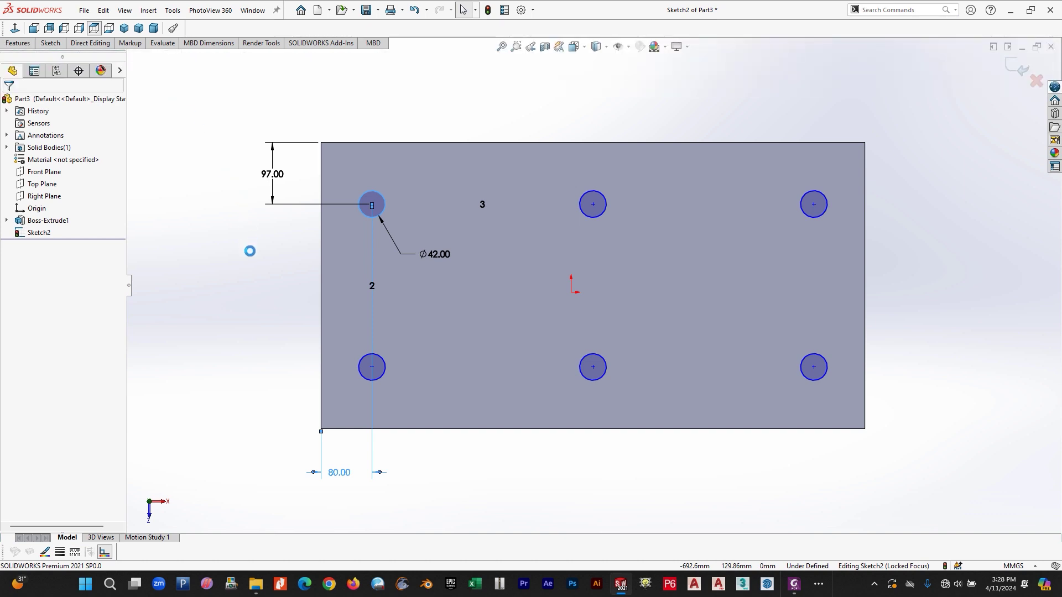
left_click(56, 154)
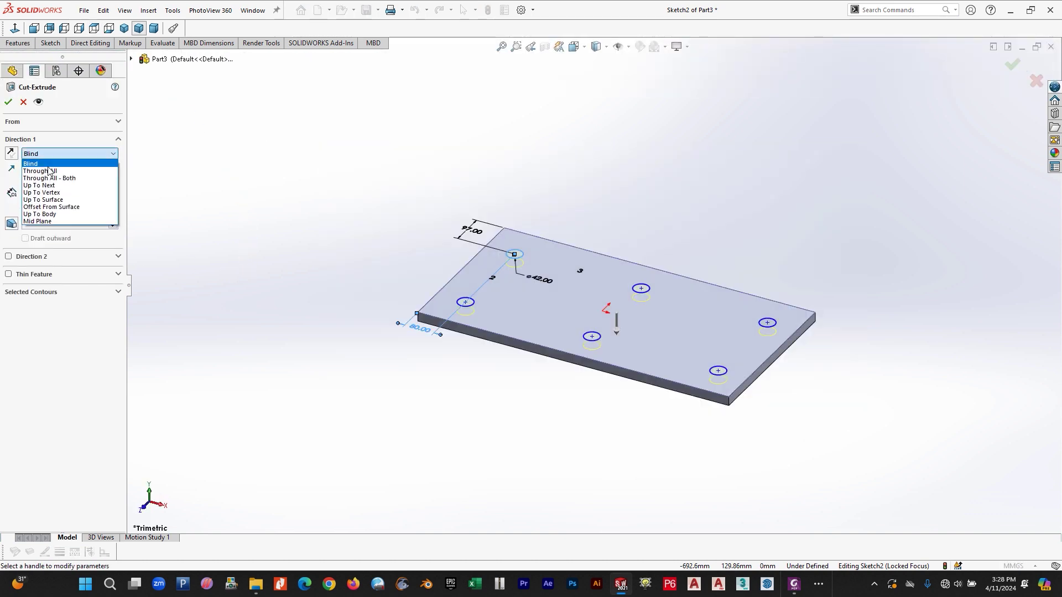
left_click(49, 171)
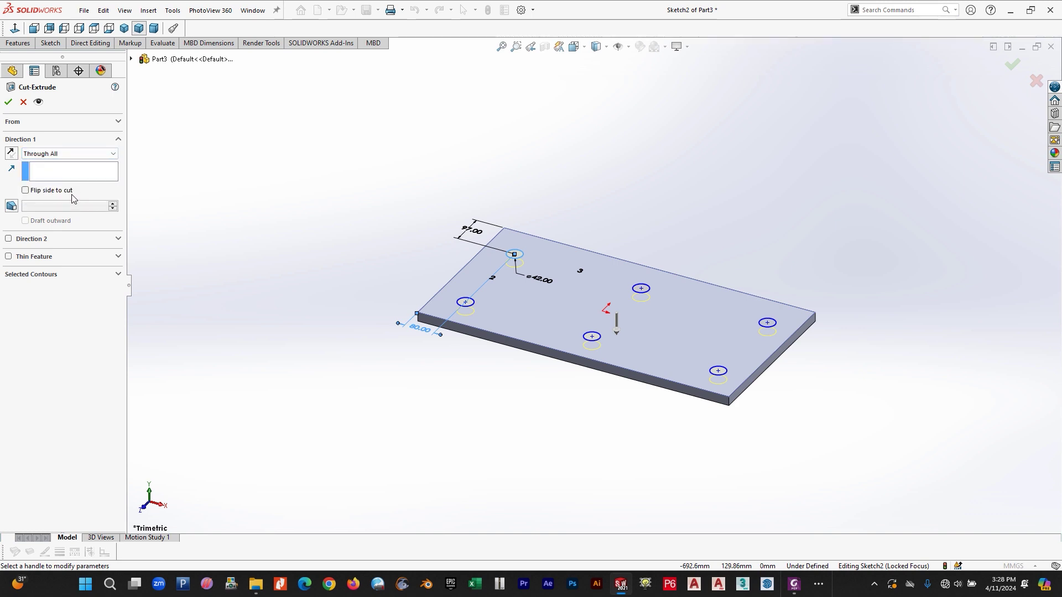
left_click(8, 103)
mouse_move(535, 391)
middle_mouse_down()
mouse_move(580, 324)
mouse_move(517, 385)
middle_mouse_up()
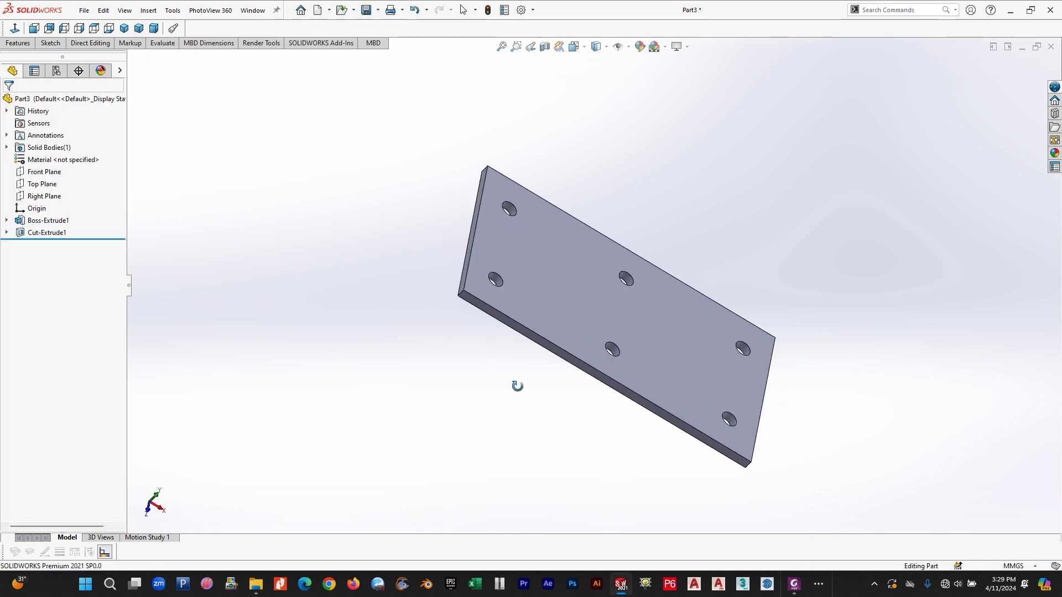
- Save the part as Trolley Base Plate in the Part Design folder
left_click(82, 11)
left_click(117, 145)
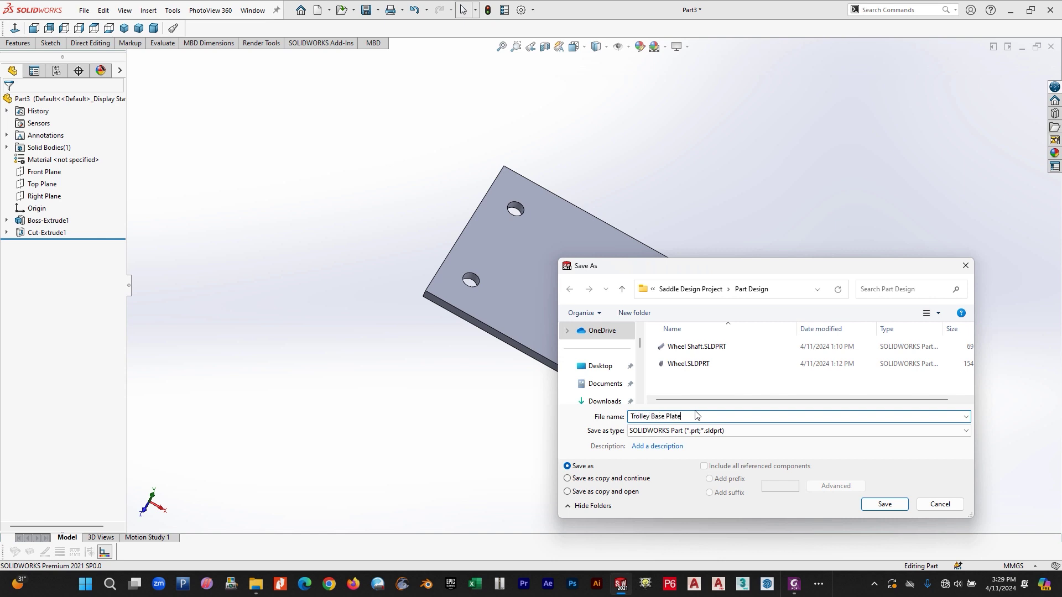
left_click(884, 503)
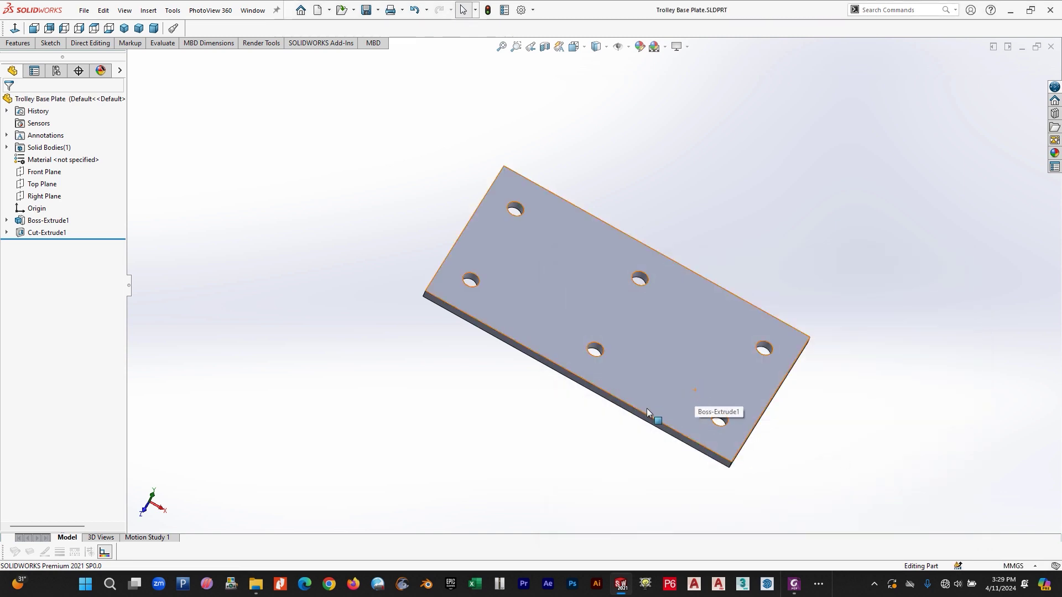
middle_click_drag(745, 434, 737, 357)
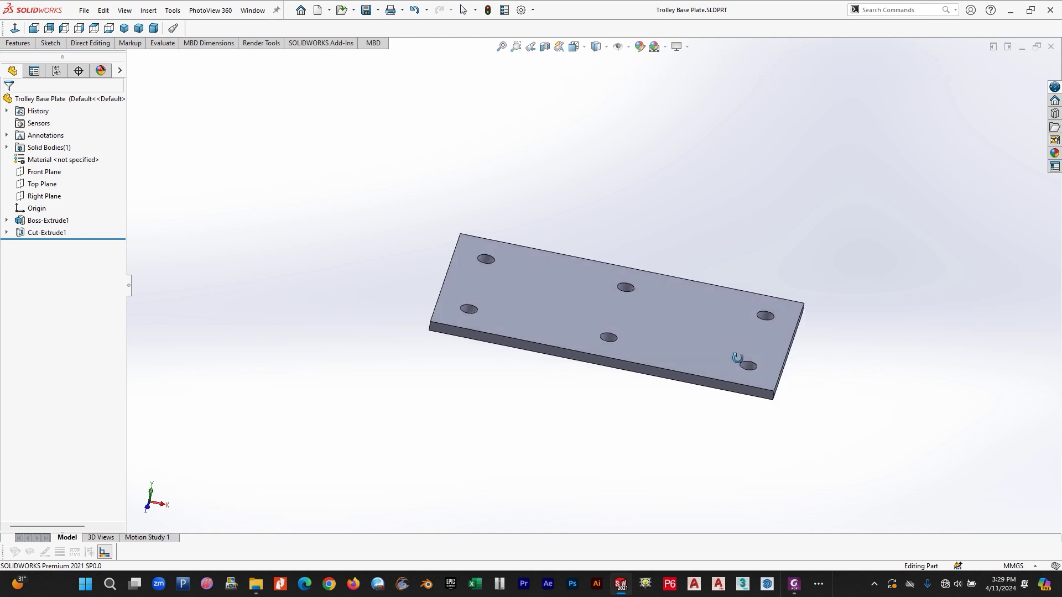
- Switch to the saddle drawing in Foxit PDF Editor and examine the H-beam sections on the base plate and the beam size callouts
left_click(710, 323)
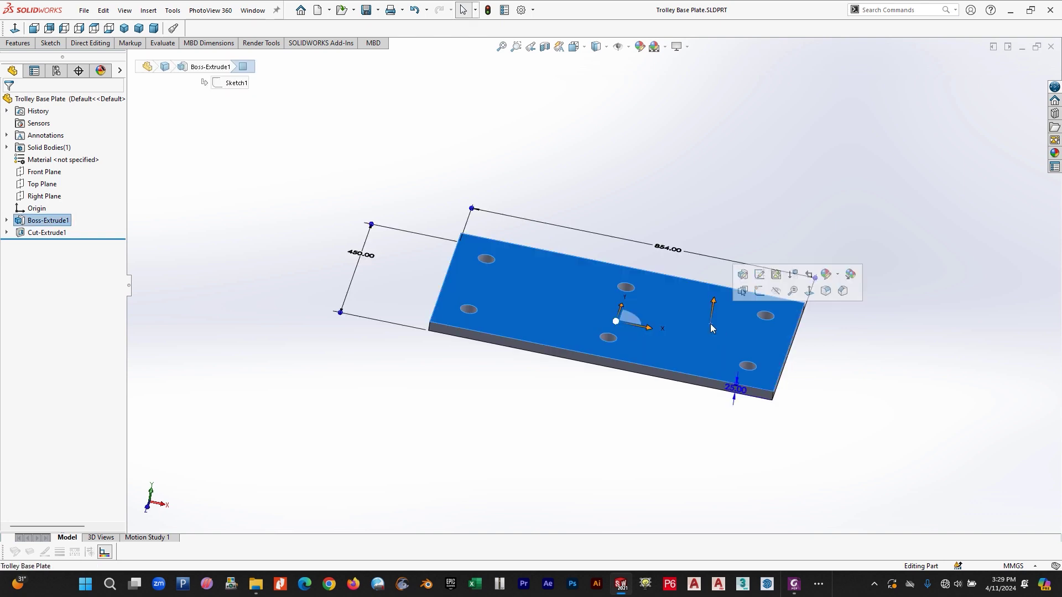
left_click(794, 583)
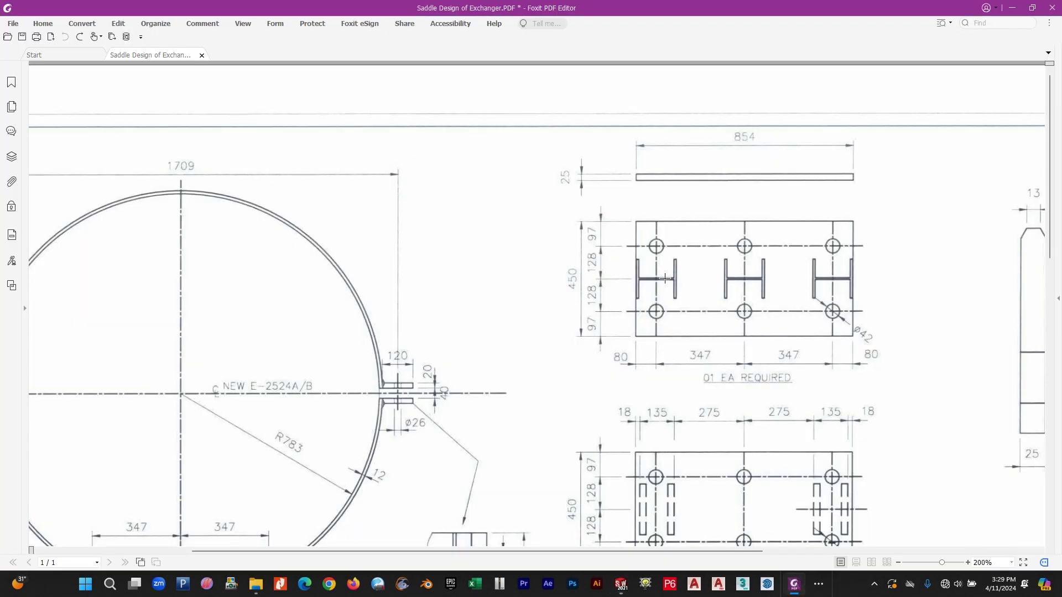
left_click_drag(622, 252, 690, 303)
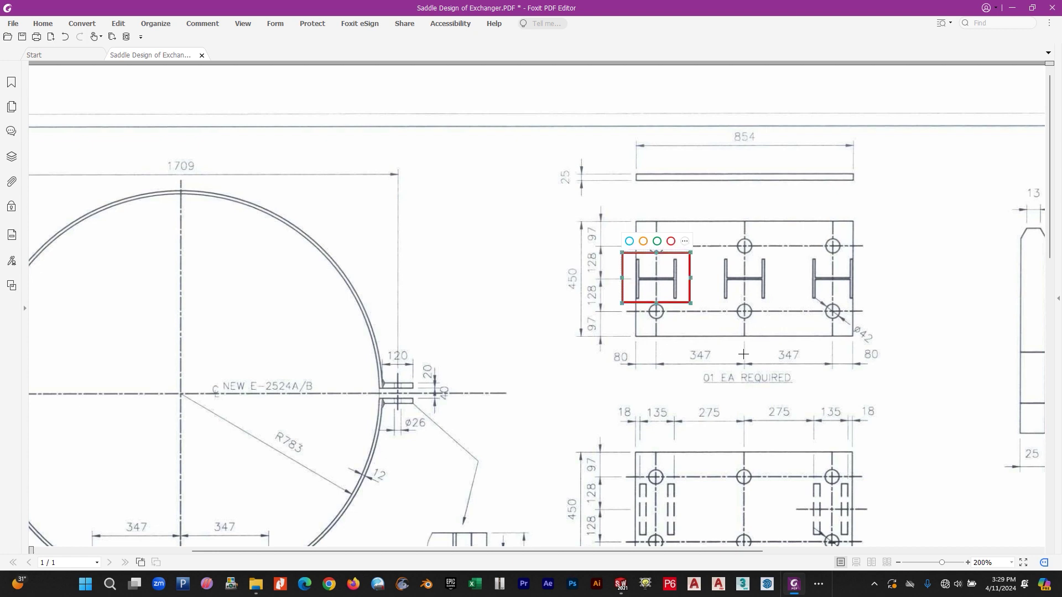
key("ctrl+z")
scroll(455, 398, "down", 5)
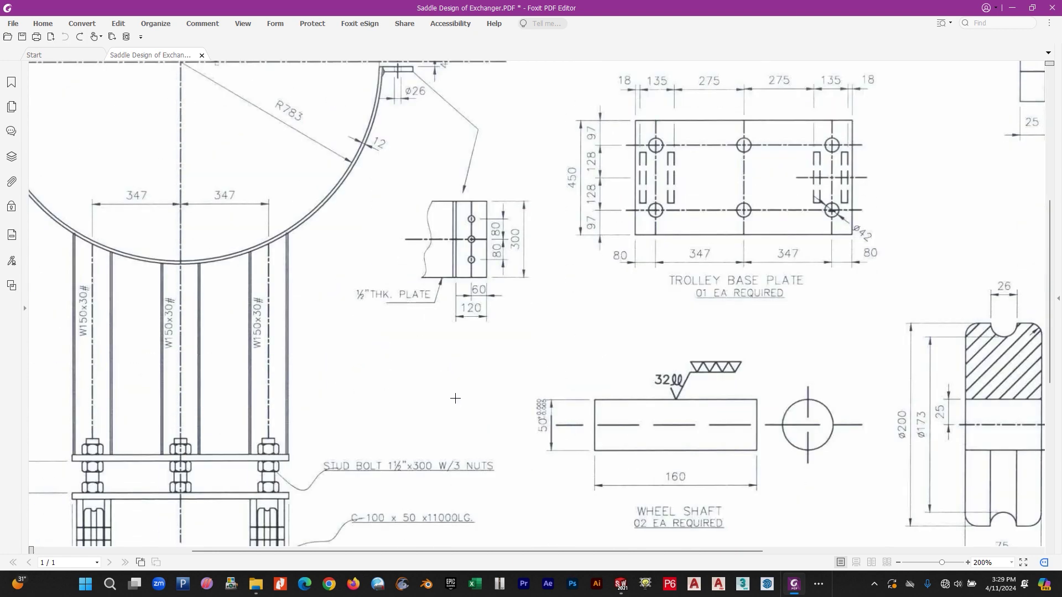
left_click_drag(259, 353, 228, 291)
key("ctrl+z")
scroll(662, 290, "up", 3)
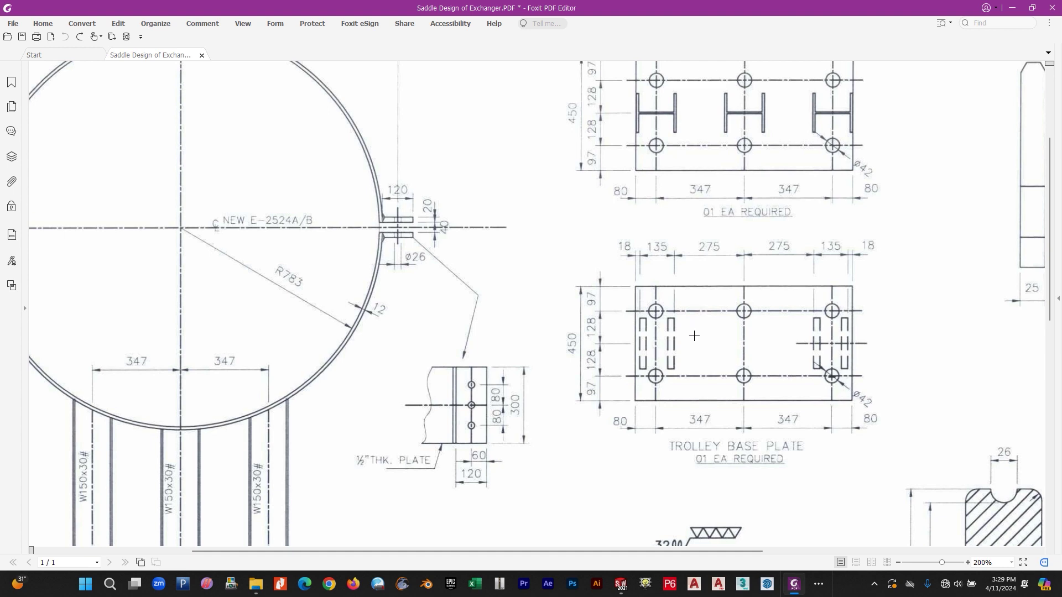
scroll(328, 392, "down", 2)
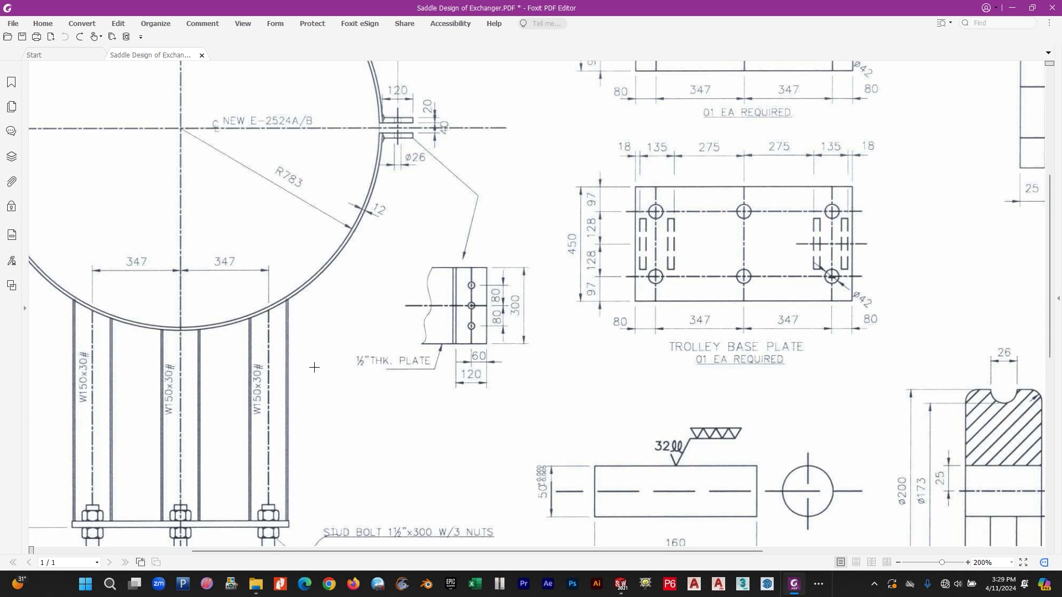
left_click_drag(231, 348, 289, 439)
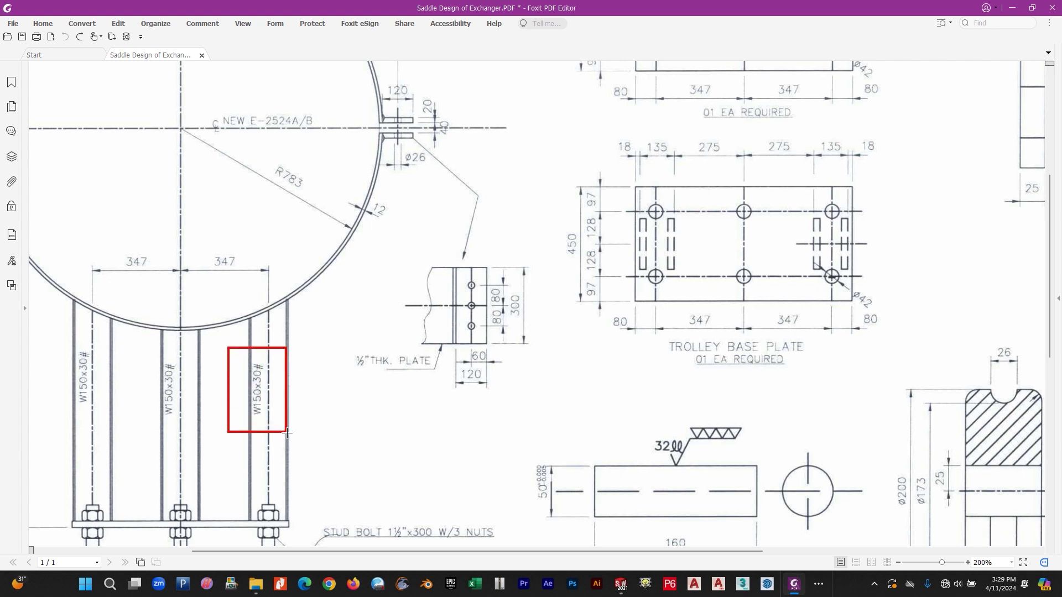
key("Delete")
scroll(749, 360, "up", 3)
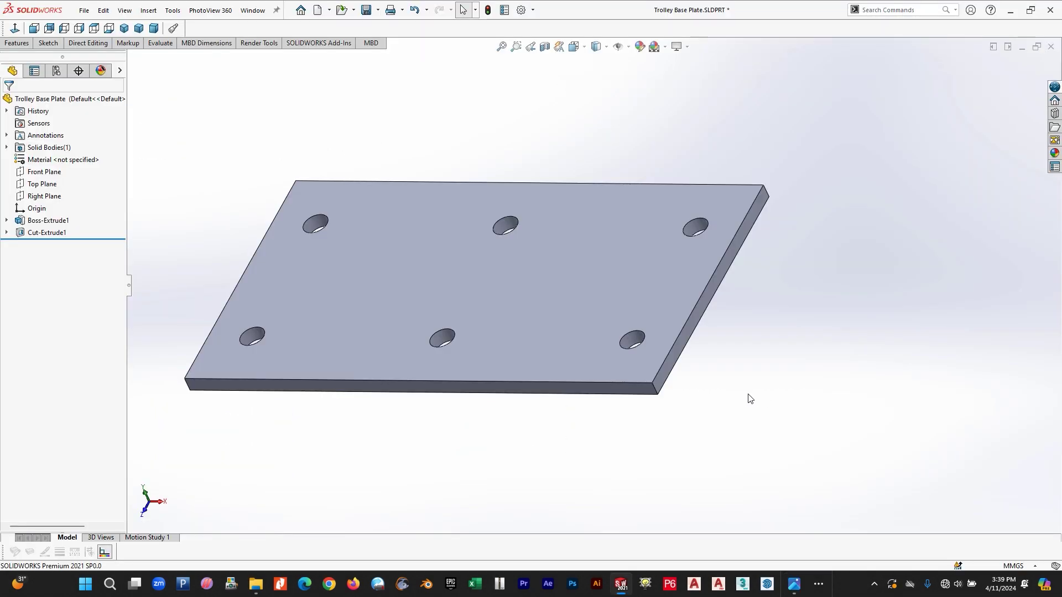
- Start a sketch on the plate's top face and draw a horizontal centerline between the midpoints of the two short edges
left_click(498, 293)
left_click(48, 44)
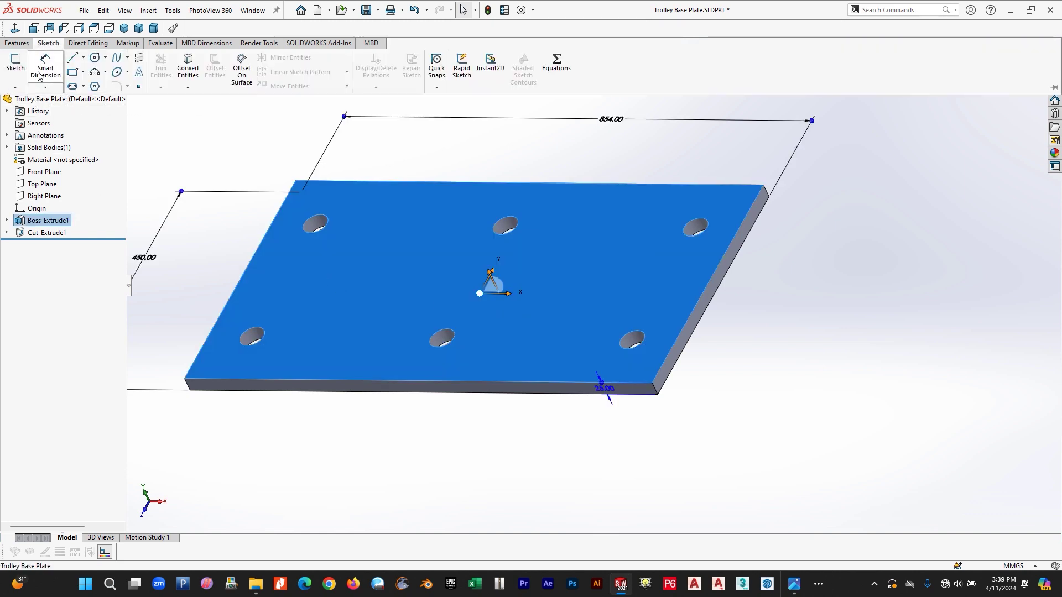
left_click(23, 69)
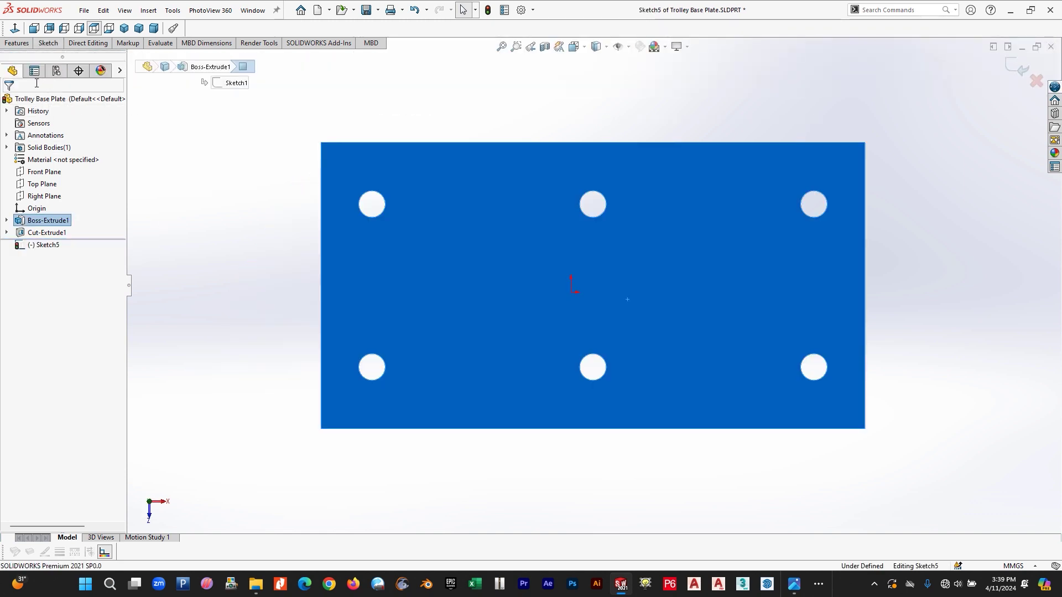
left_click(57, 46)
left_click(84, 57)
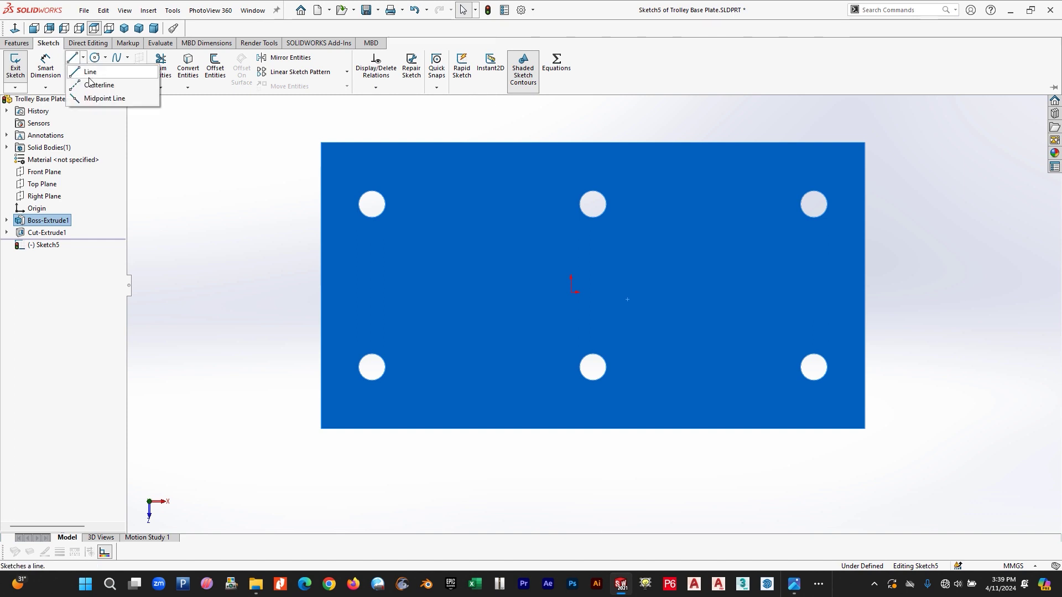
left_click(94, 85)
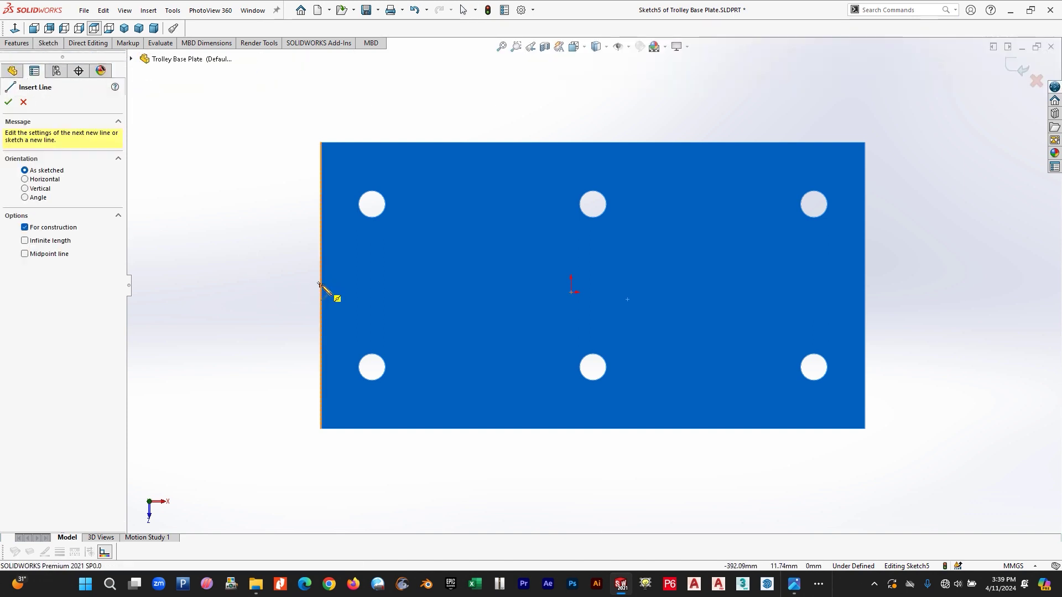
left_click(320, 285)
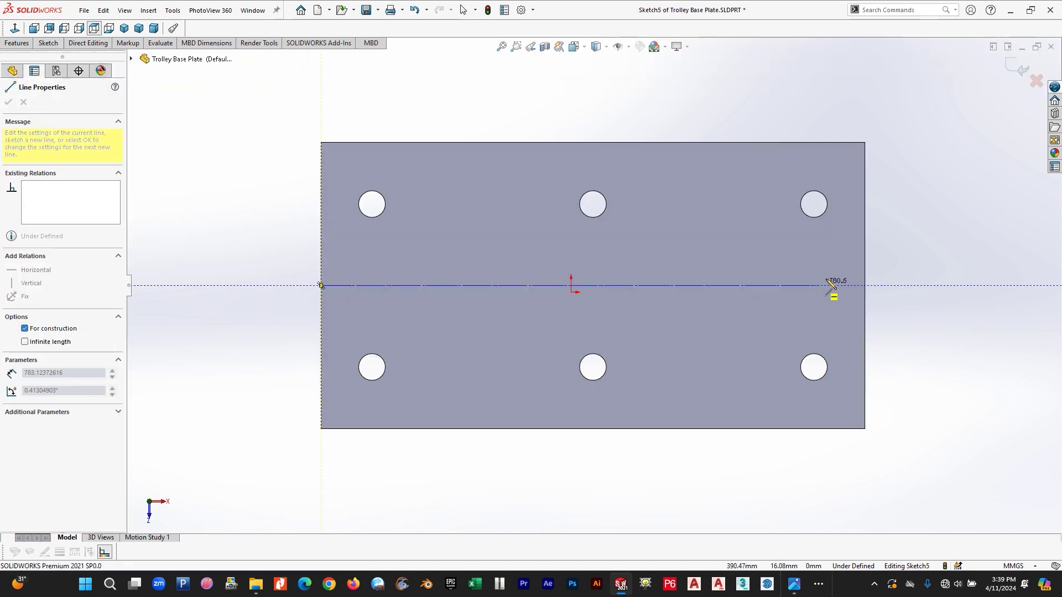
left_click(864, 286)
key("Escape")
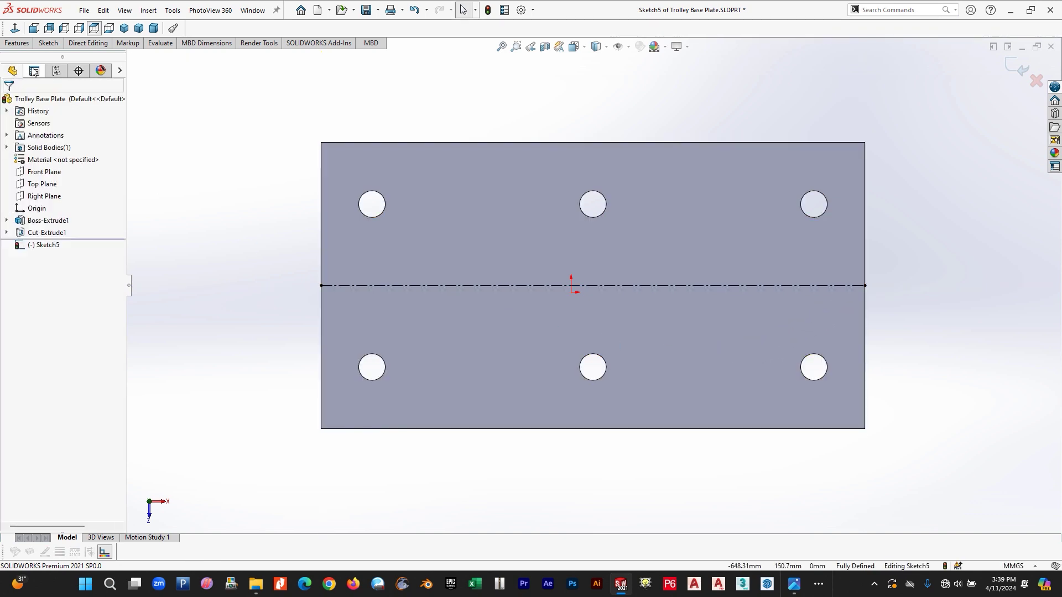
- Sketch a vertical midpoint line about 155 mm long on the plate's short edge, centred on the centerline's left endpoint
left_click(47, 43)
left_click(83, 58)
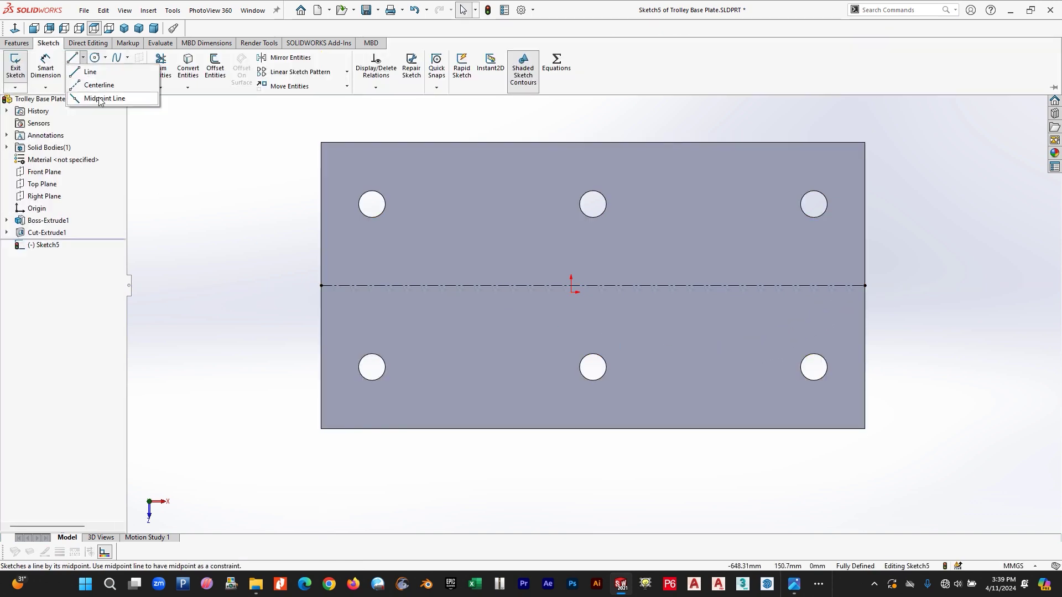
left_click(321, 285)
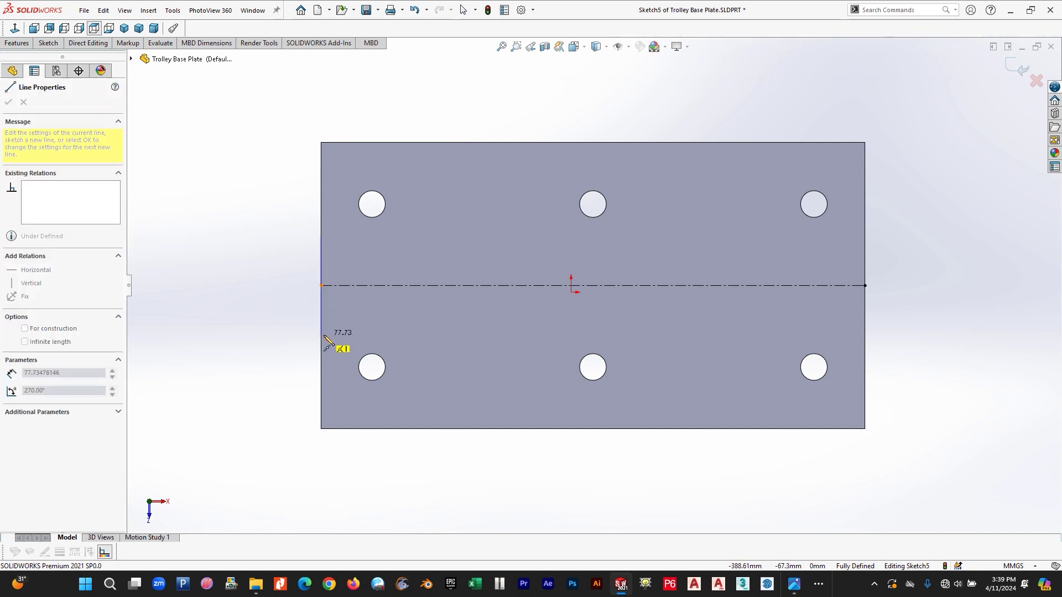
left_click(322, 335)
key("Escape")
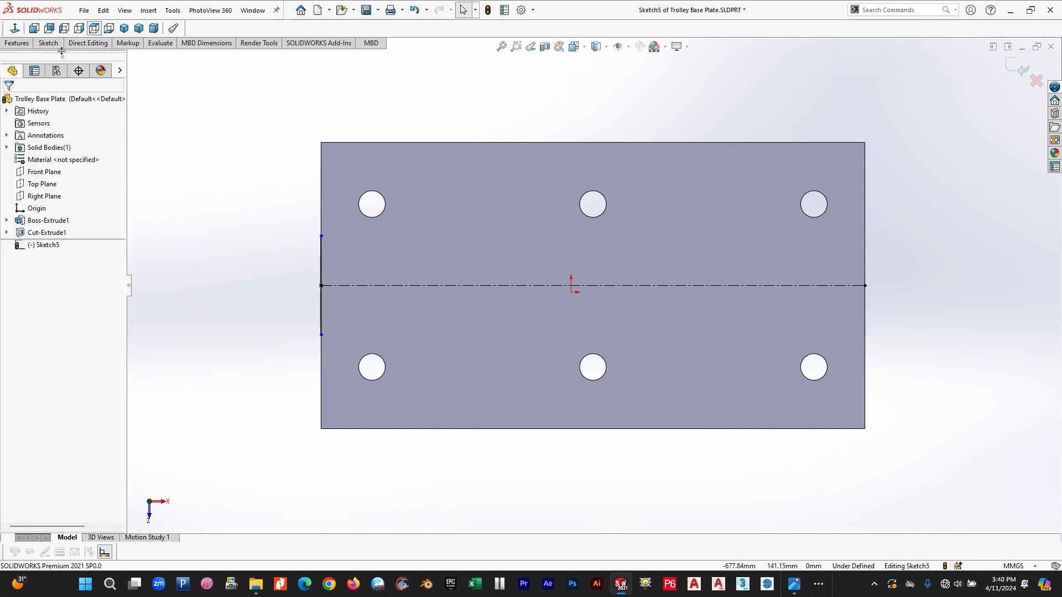
- Sketch the H profile's lower outline from the vertical line's lower end, with flange sides about 58 mm, a 113 mm web edge and a 26 mm far flange end
left_click(48, 43)
left_click(74, 59)
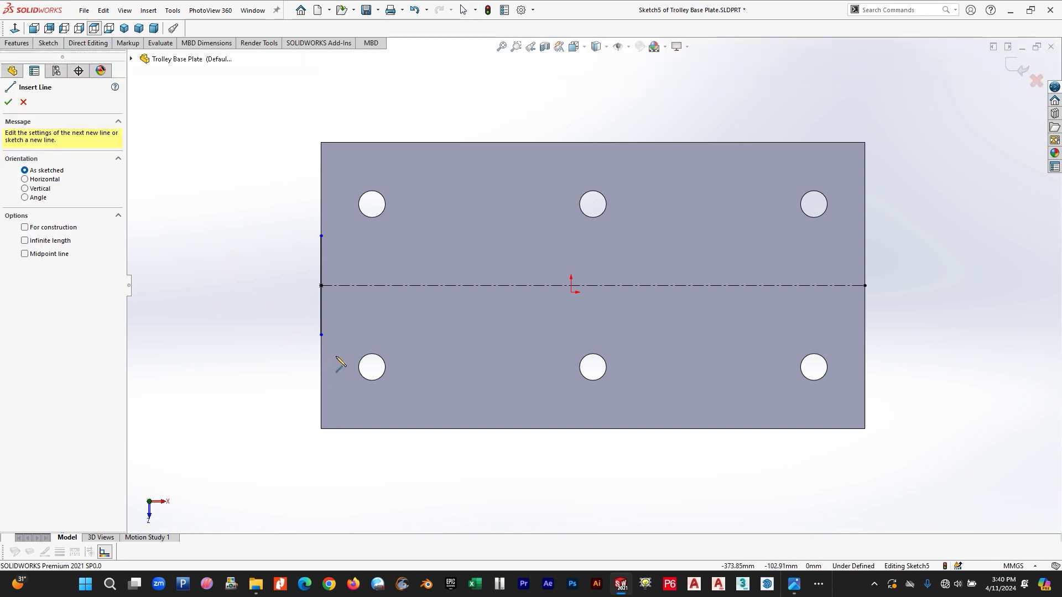
left_click(321, 334)
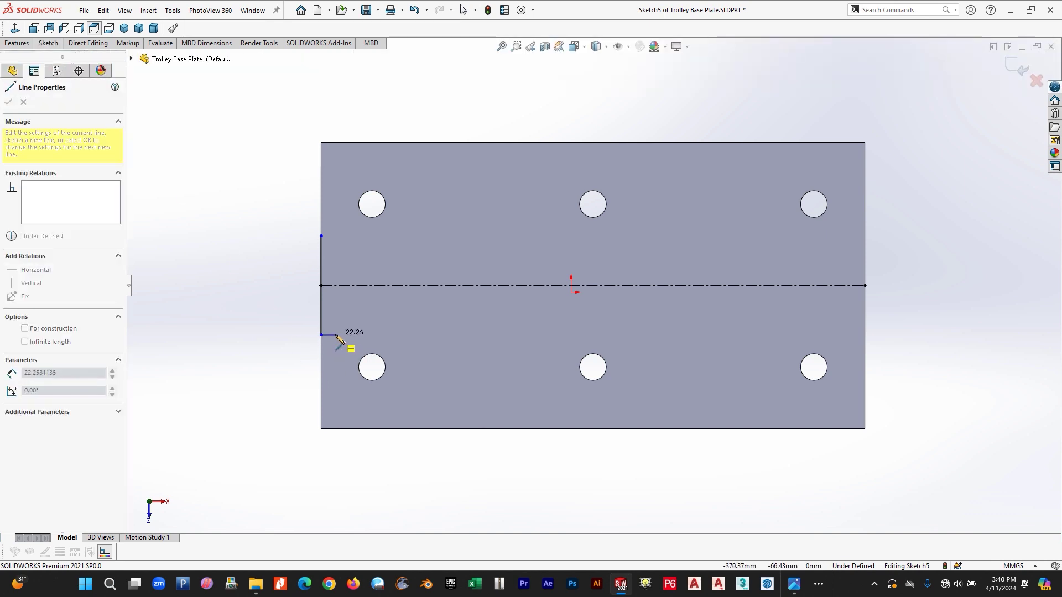
left_click(334, 335)
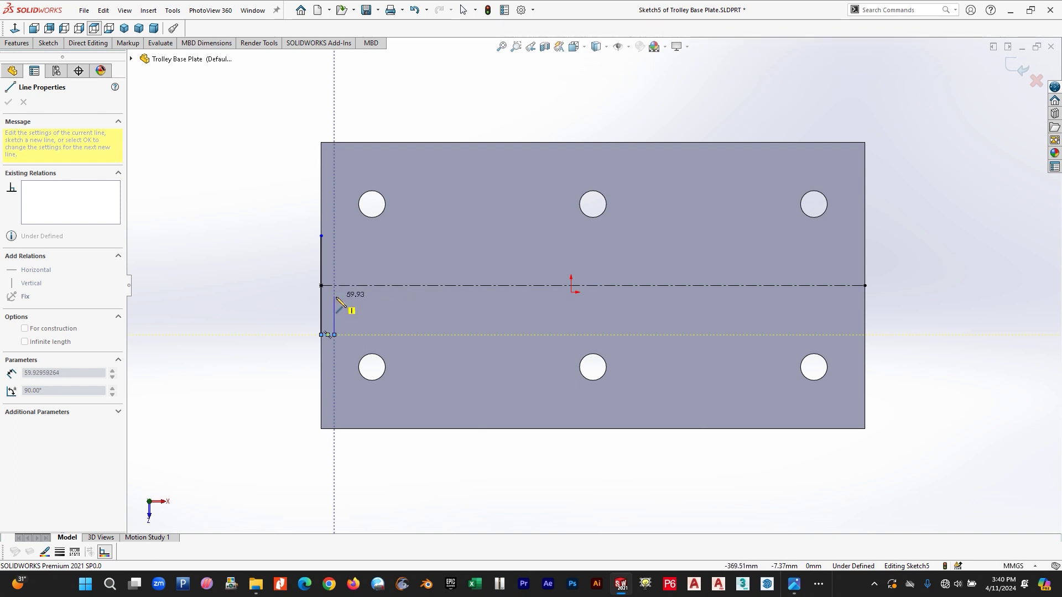
left_click(334, 298)
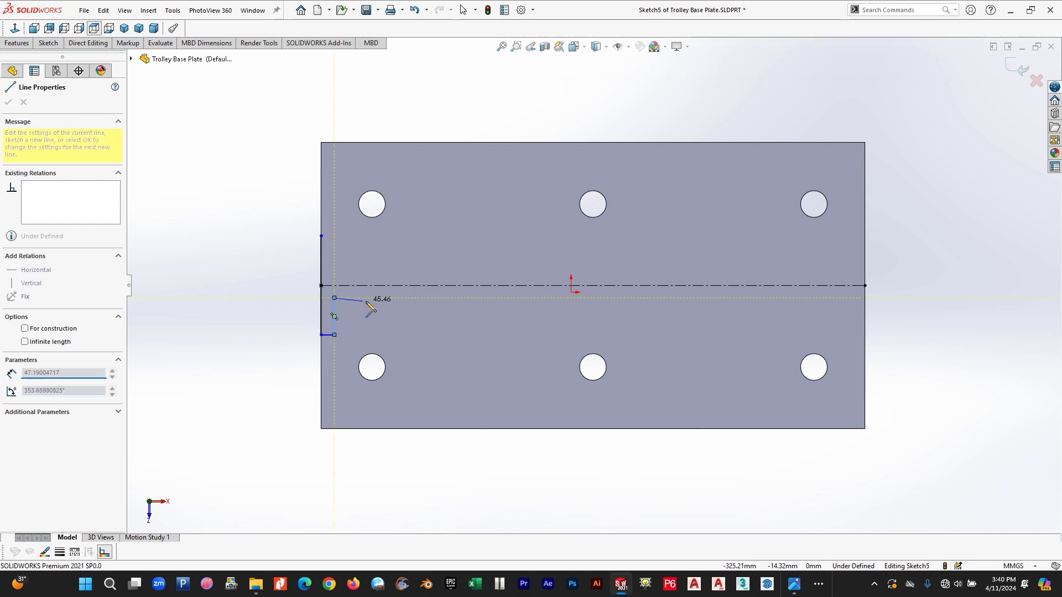
left_click(406, 298)
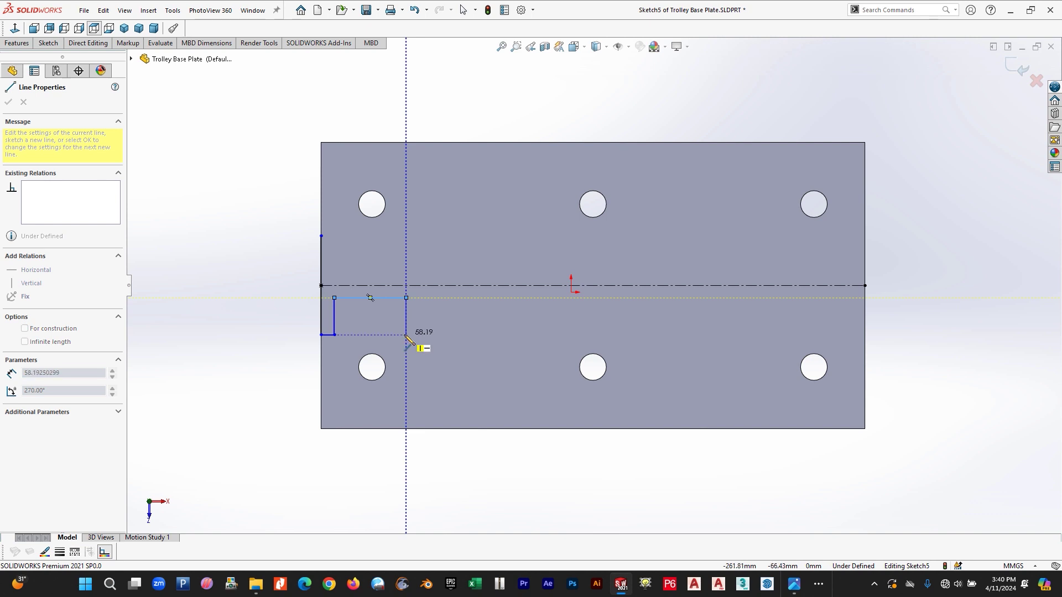
left_click(406, 335)
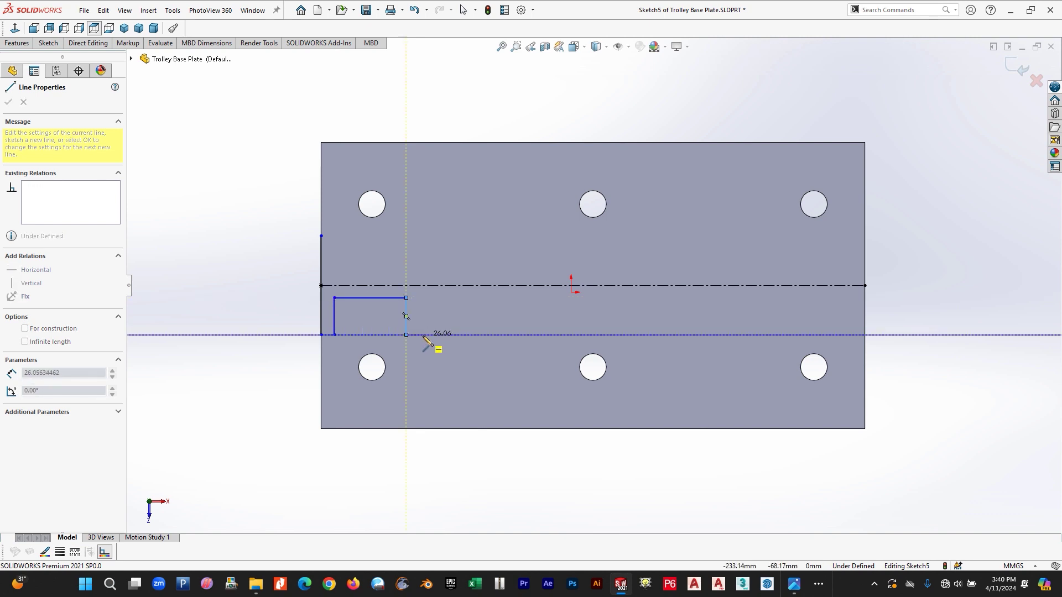
left_click(423, 335)
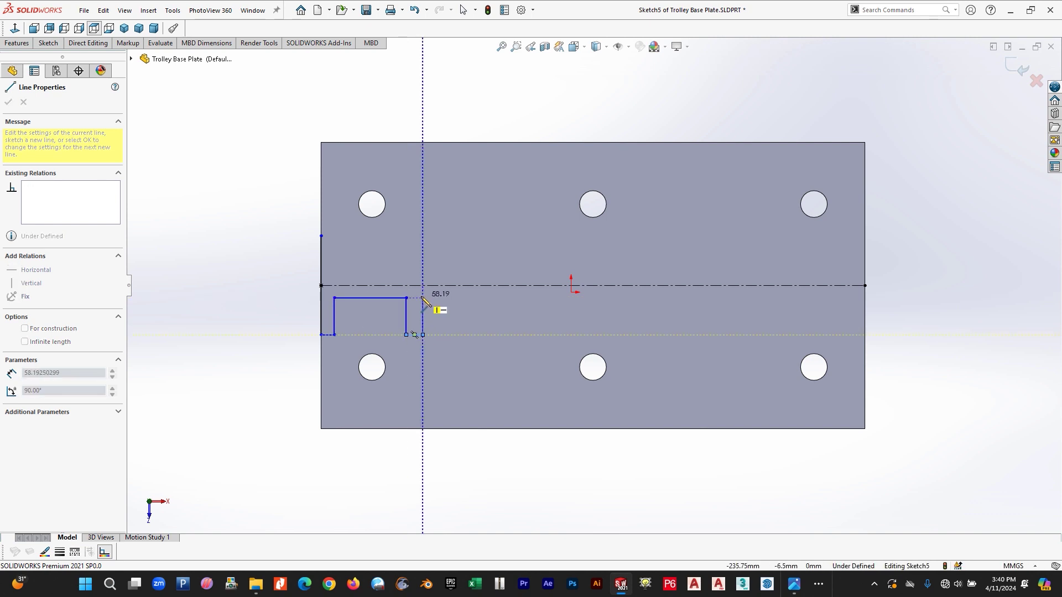
- Close the H profile with the far flange's outer side, the upper web edge about 113 mm long, and both upper flange ends
left_click(422, 236)
left_click(406, 236)
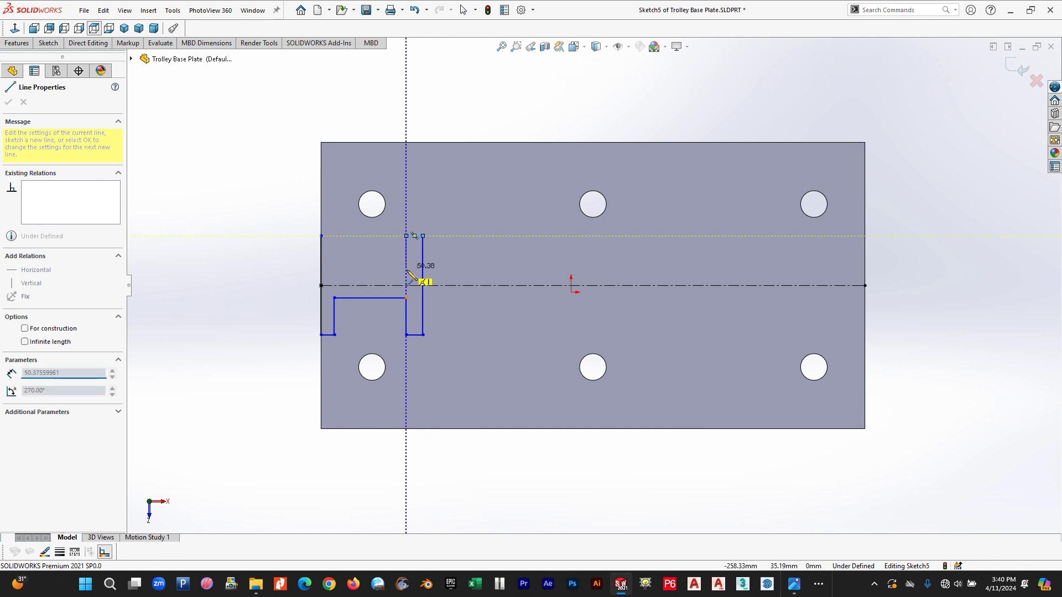
left_click(406, 270)
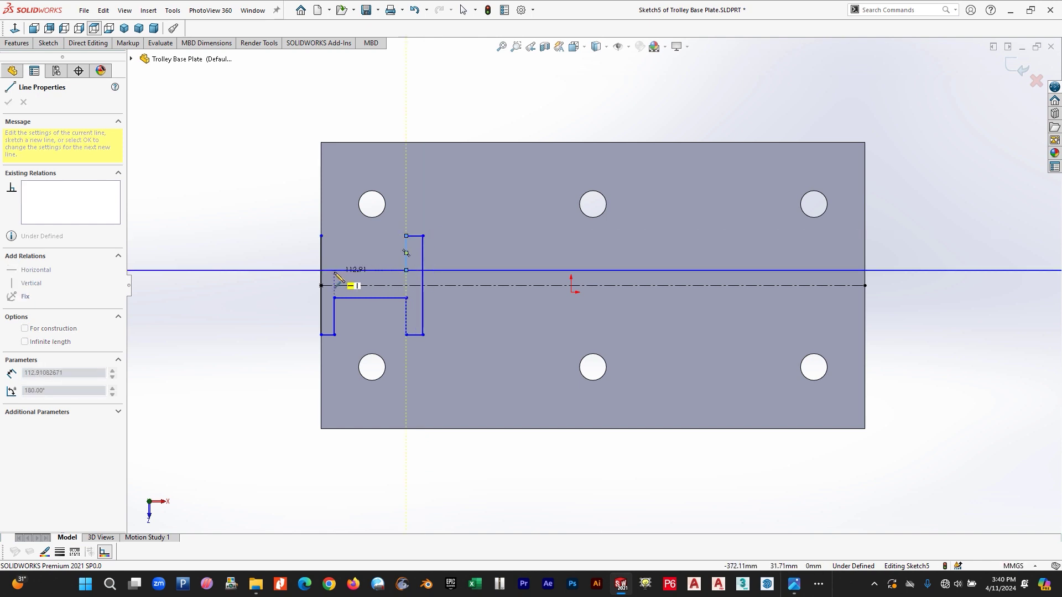
left_click(334, 270)
left_click(334, 236)
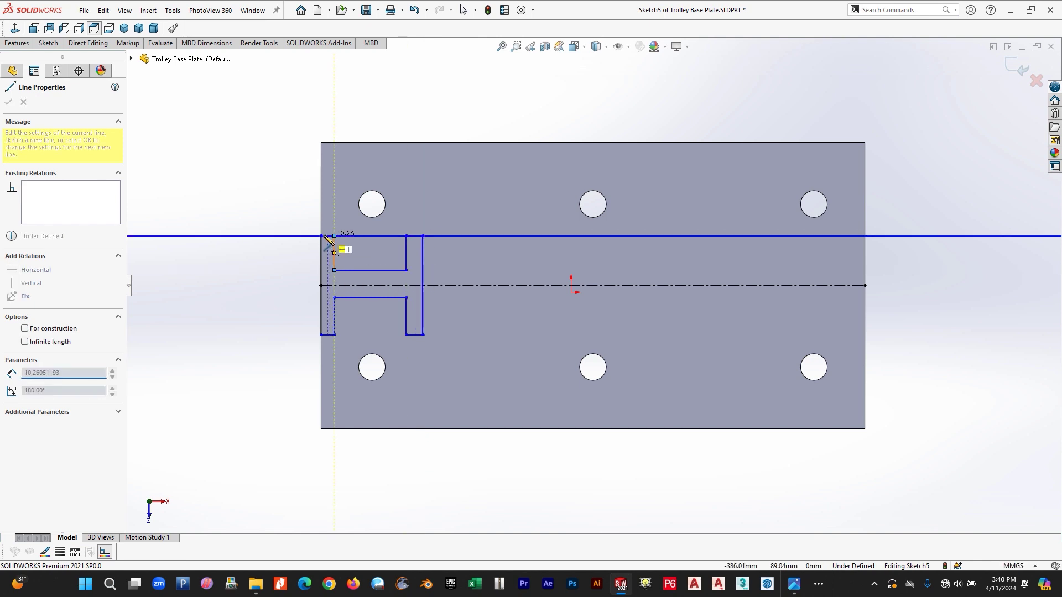
left_click(321, 236)
key("Escape")
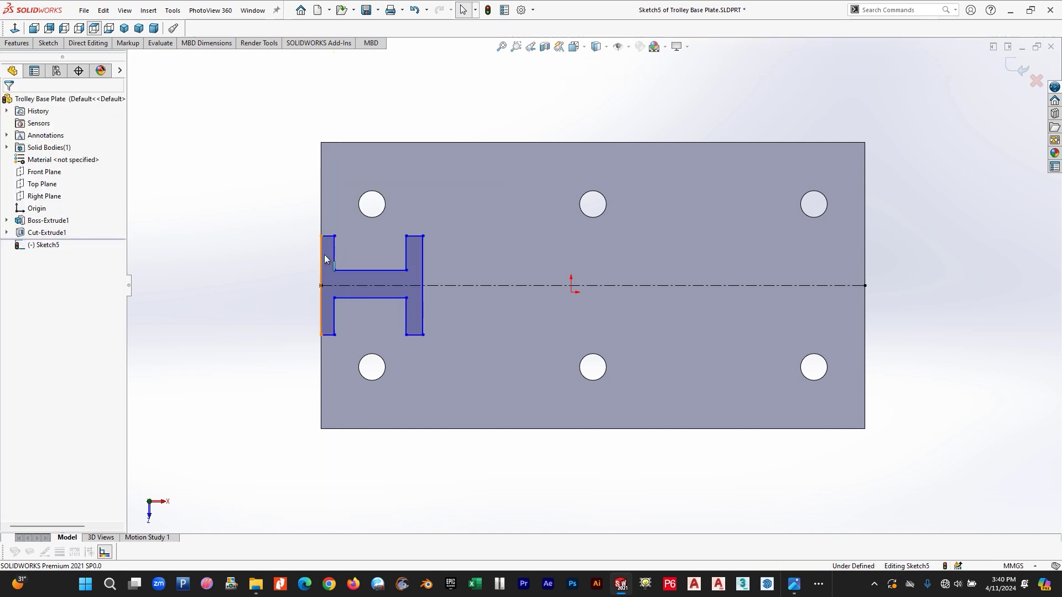
- Make the two outer vertical flange lines of the H profile equal in length
left_click(324, 258)
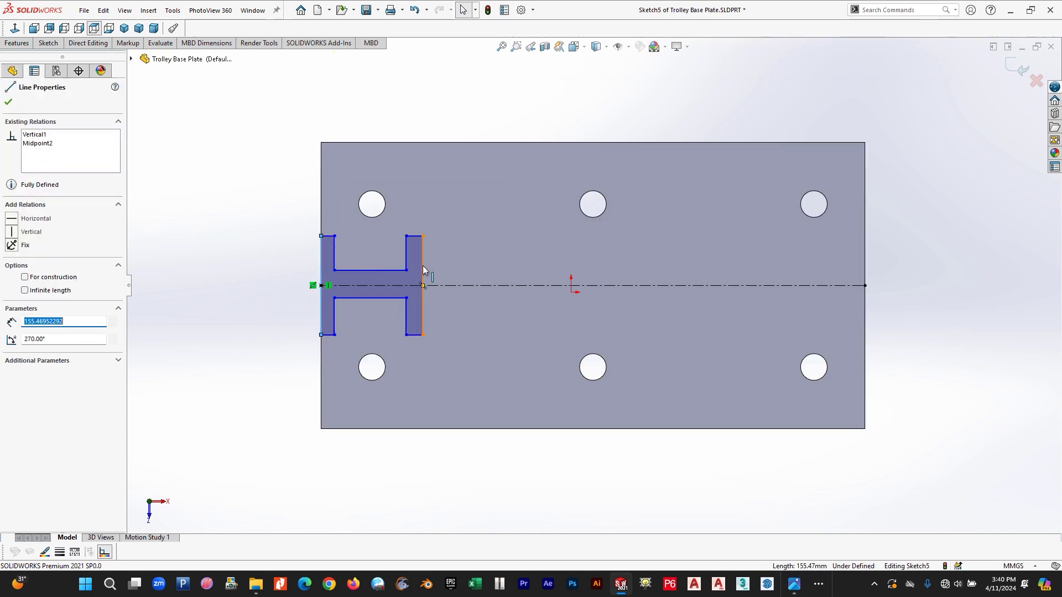
left_click(422, 266, "ctrl")
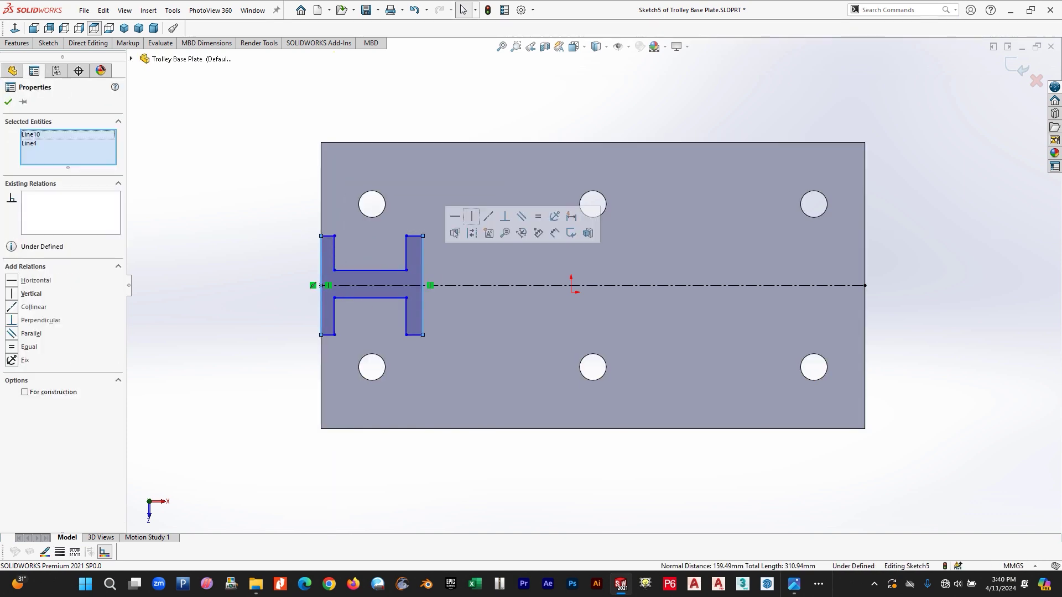
left_click(538, 218)
left_click(225, 296)
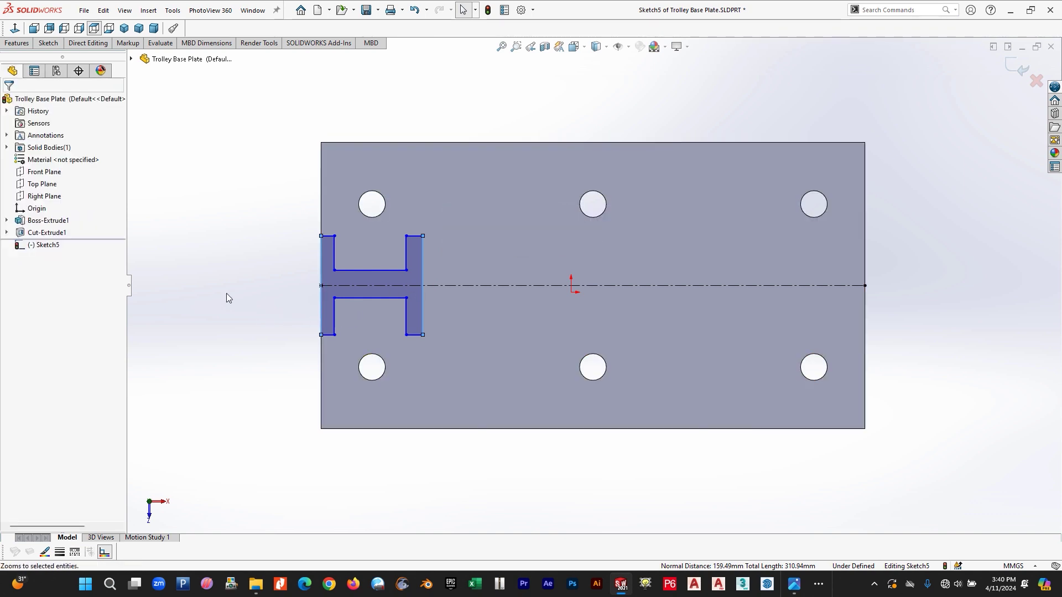
- Dimension the H profile's outer flange line on the plate's short edge at 153 mm
left_click(48, 44)
left_click(54, 67)
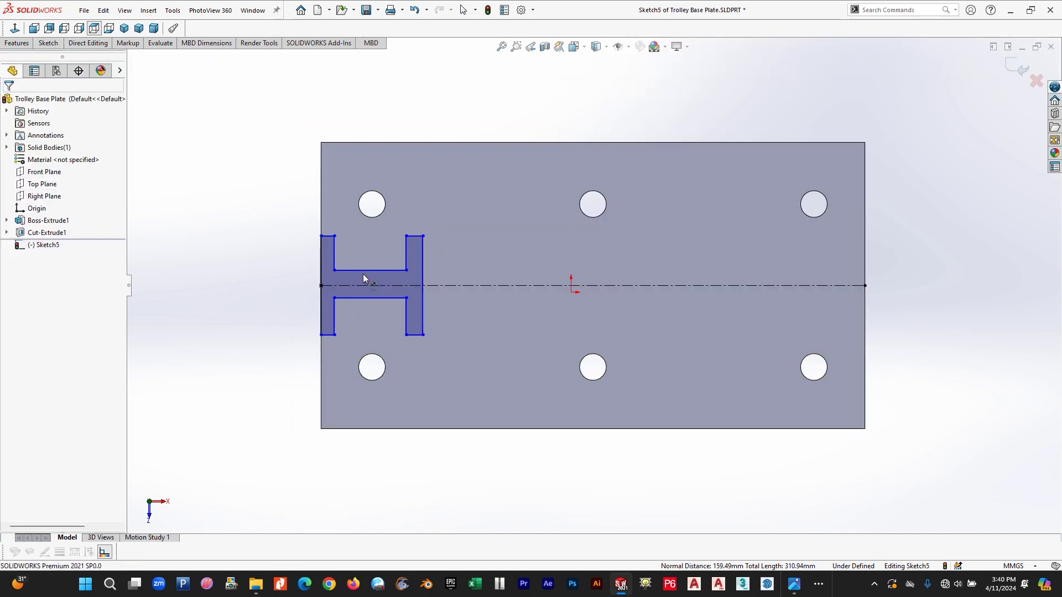
left_click(322, 268)
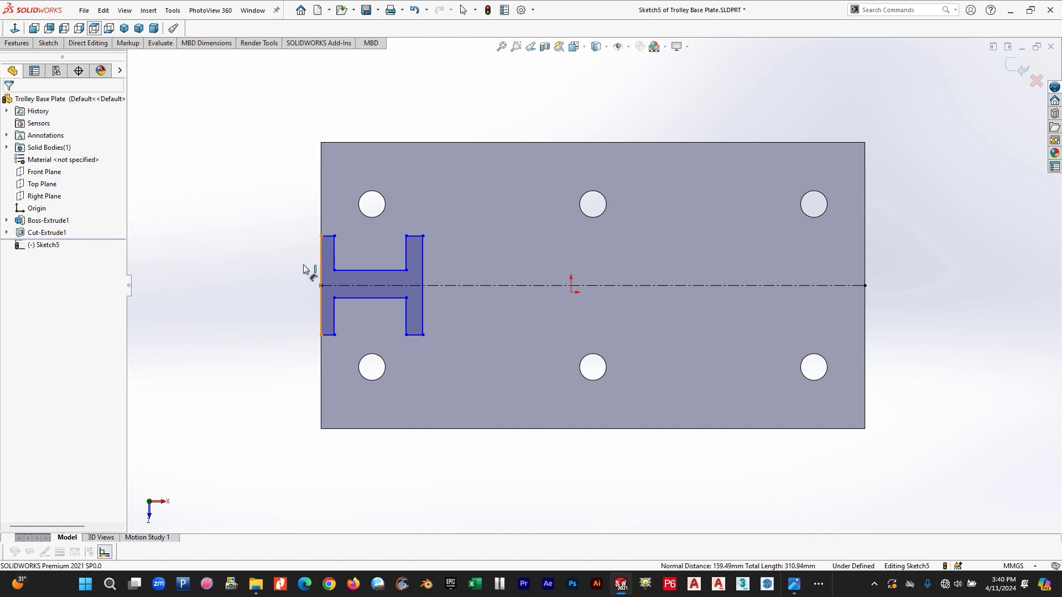
left_click(325, 350)
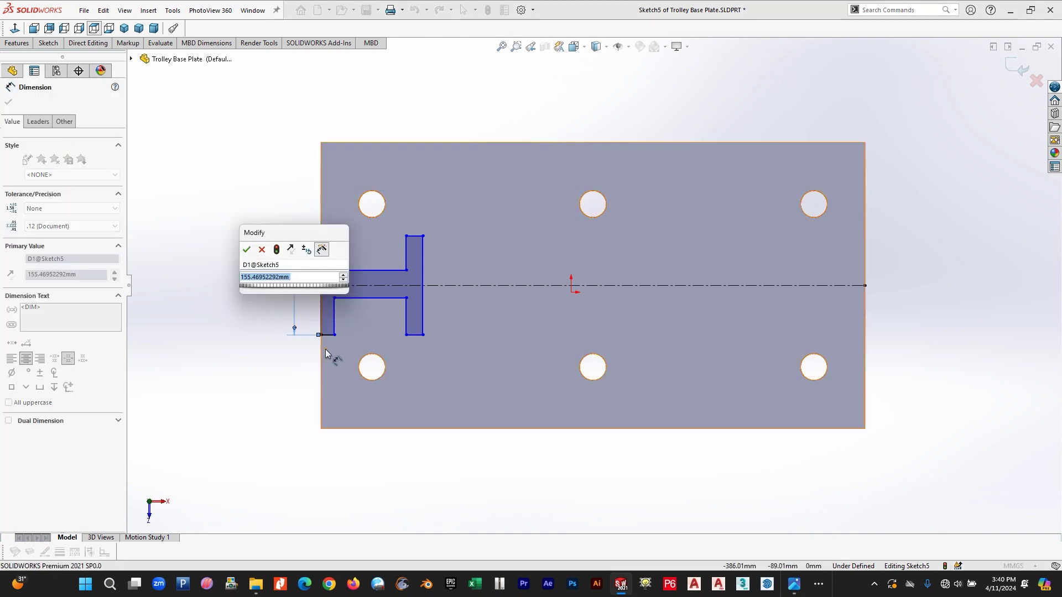
type("153")
key("Return")
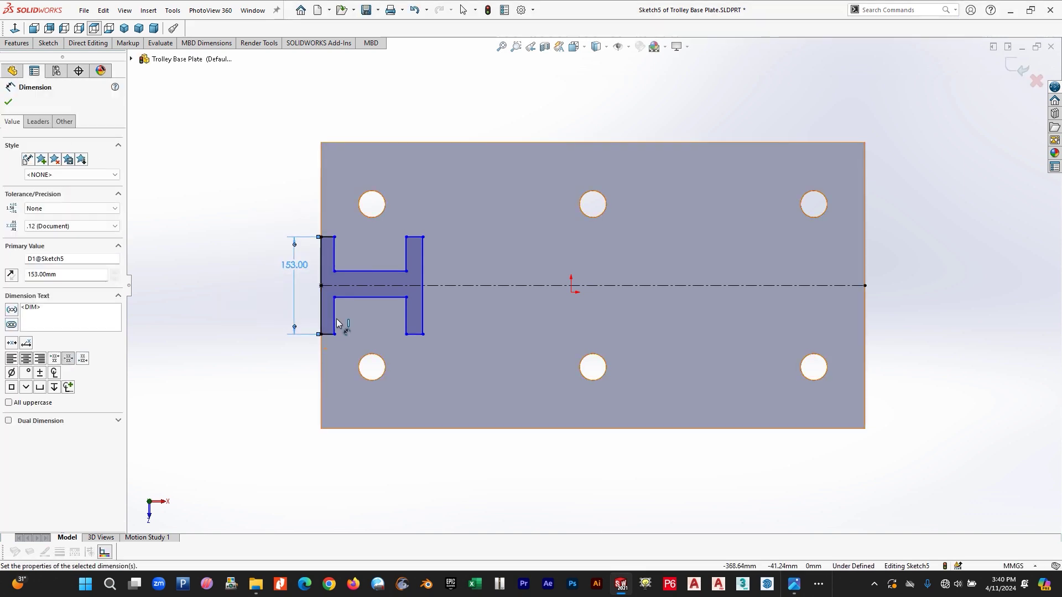
- Dimension the H profile's overall depth across both flanges at 158 mm
left_click(322, 334)
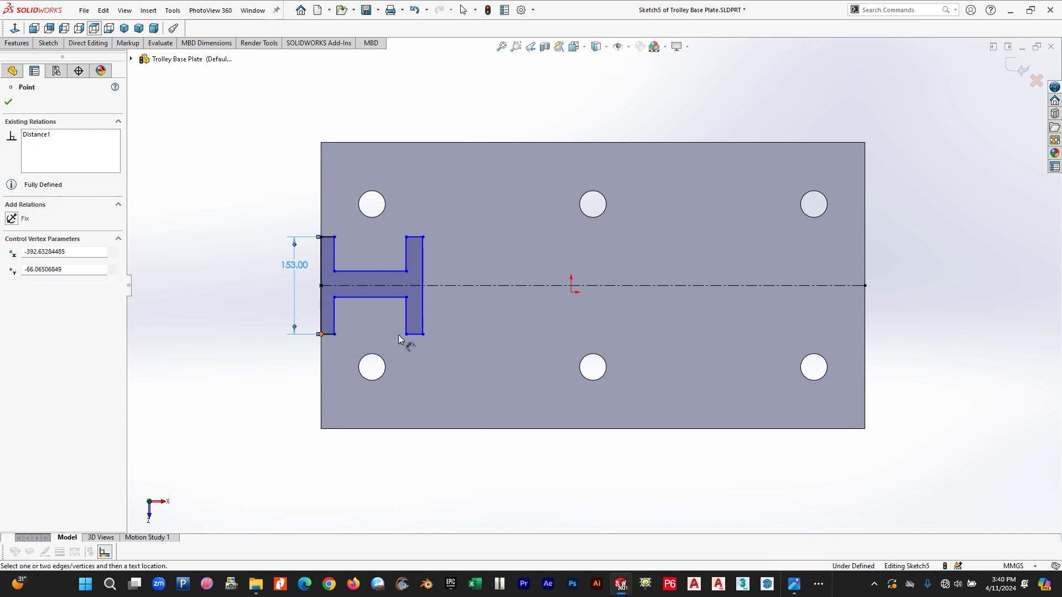
left_click(423, 334)
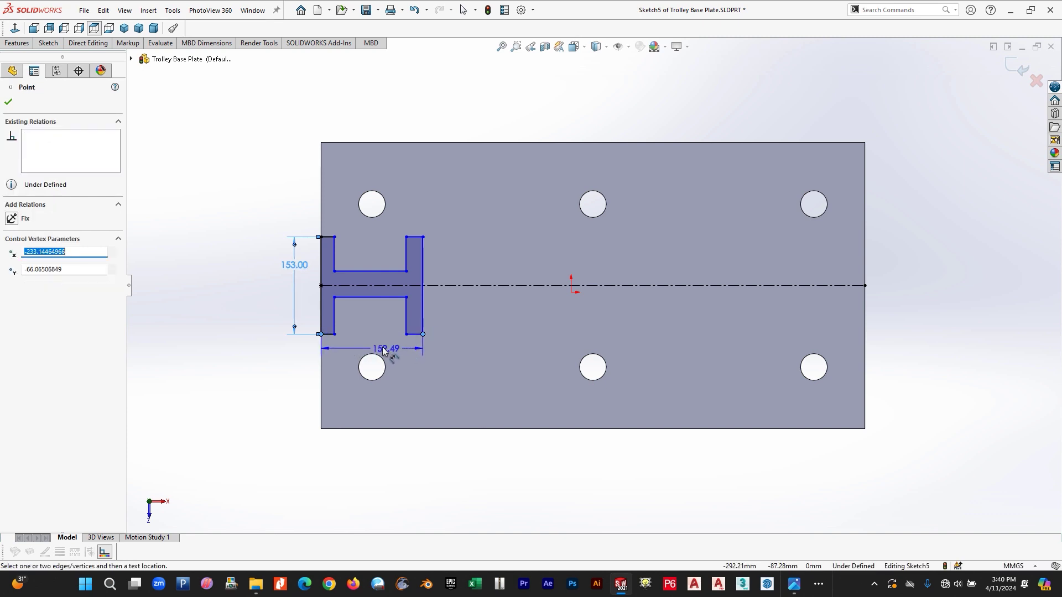
left_click(397, 379)
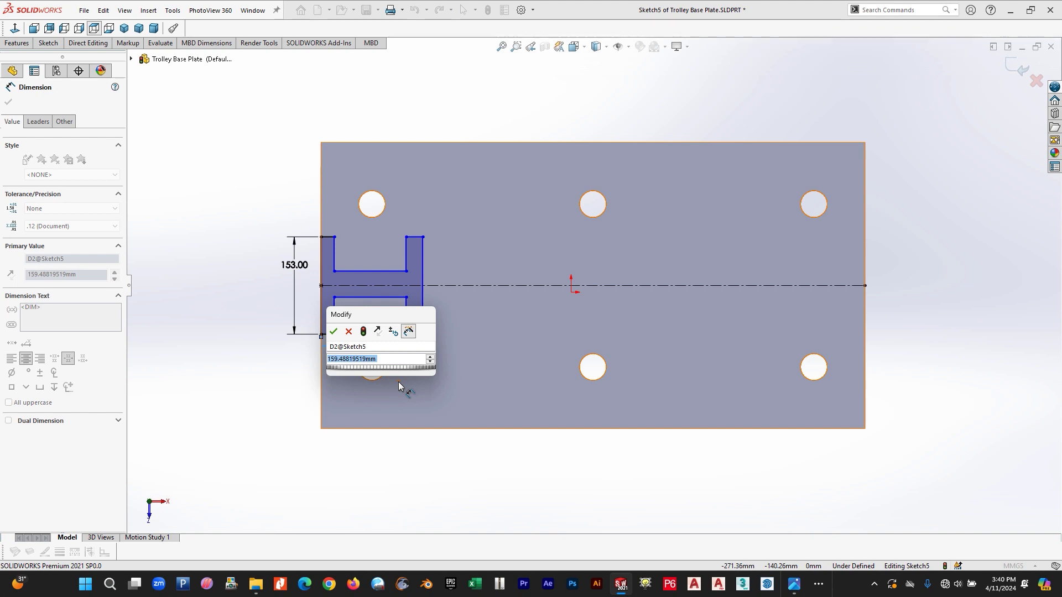
type("158")
key("Return")
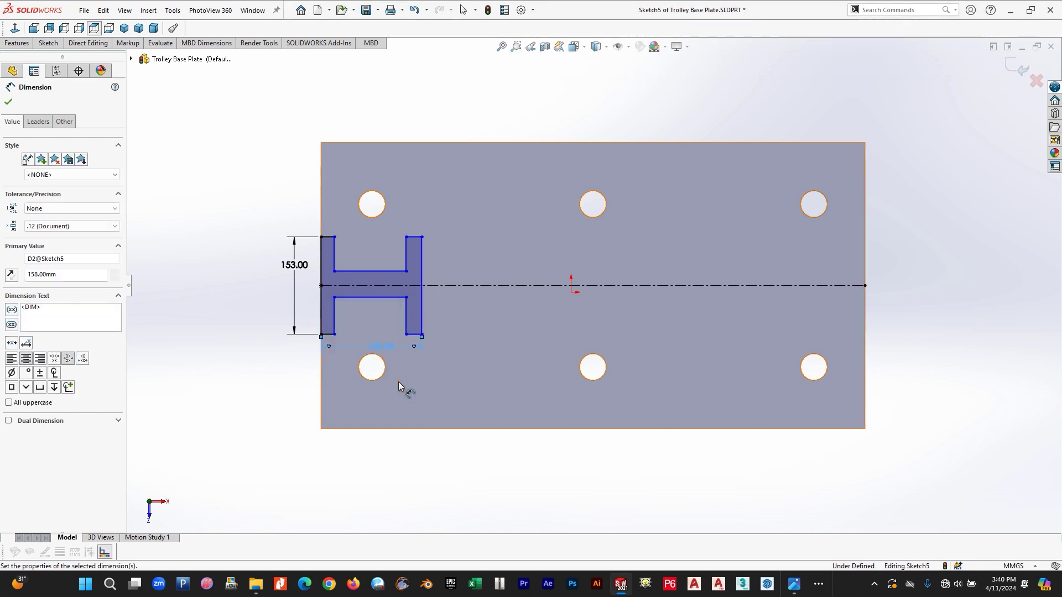
- Consult the W 150x30.PNG reference image and dimension the thickness of the flange on the plate's short edge at 9.3 mm
left_click(791, 584)
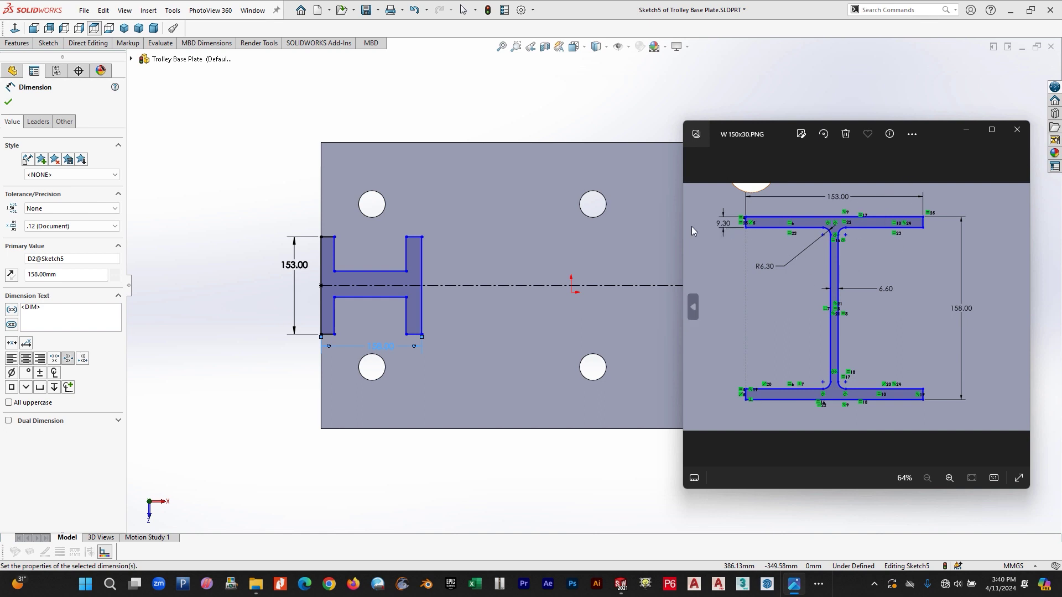
left_click(965, 130)
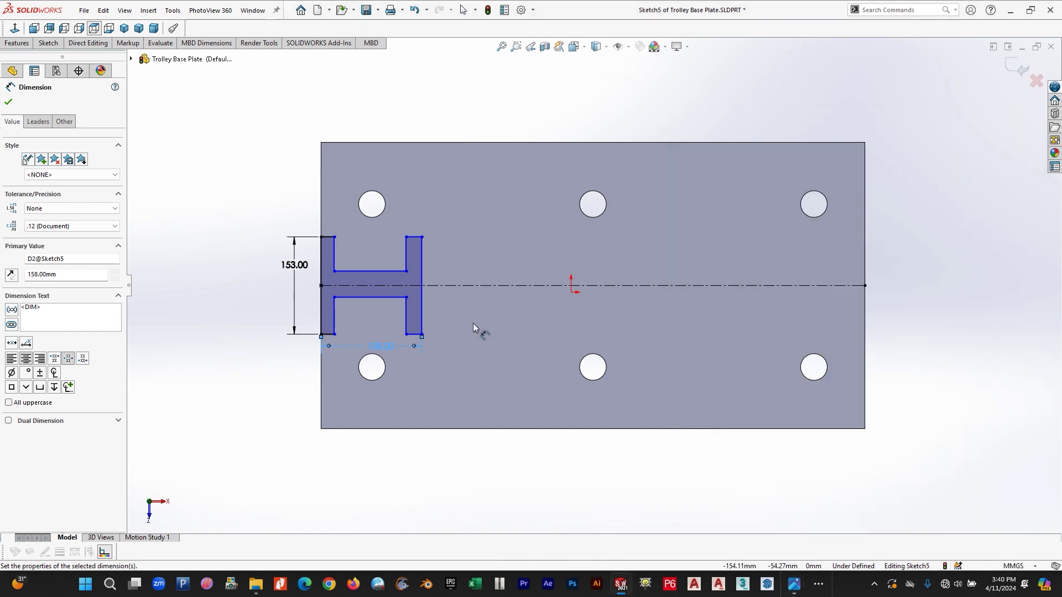
left_click(416, 334)
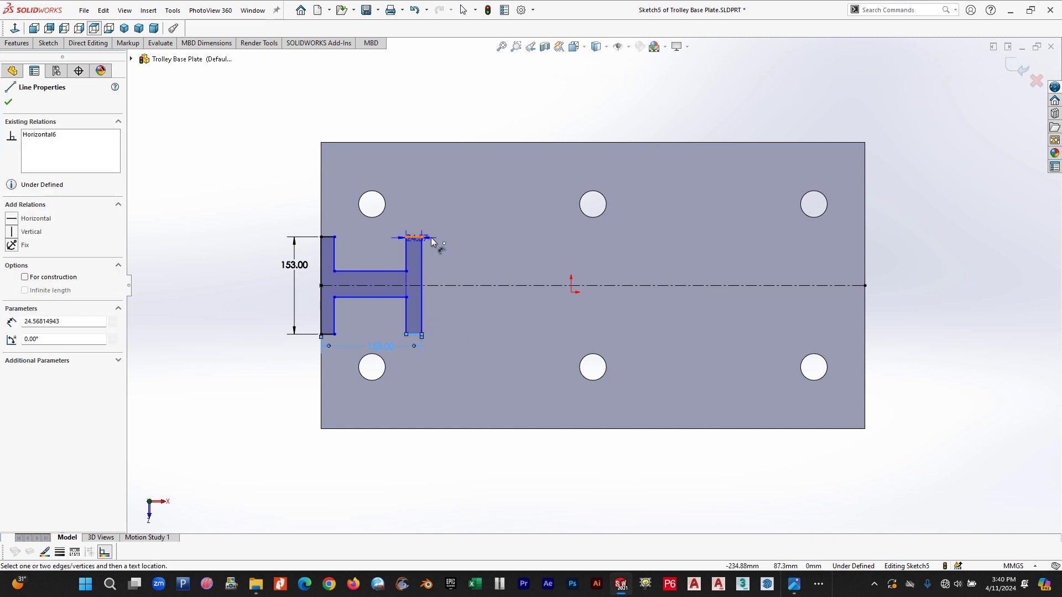
key("Escape")
scroll(325, 353, "down", 4)
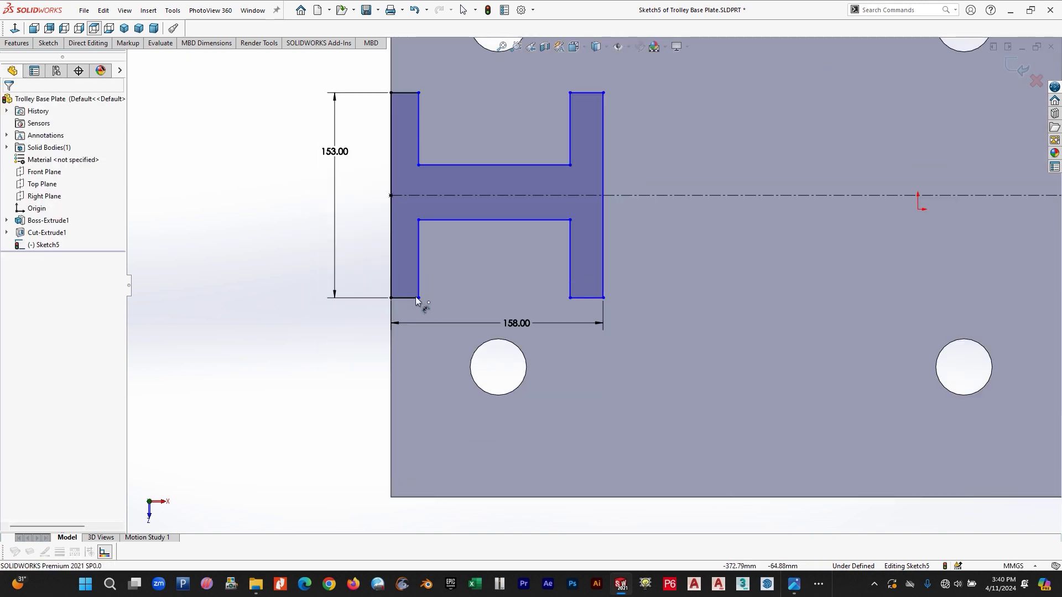
left_click(409, 334)
left_click(413, 393)
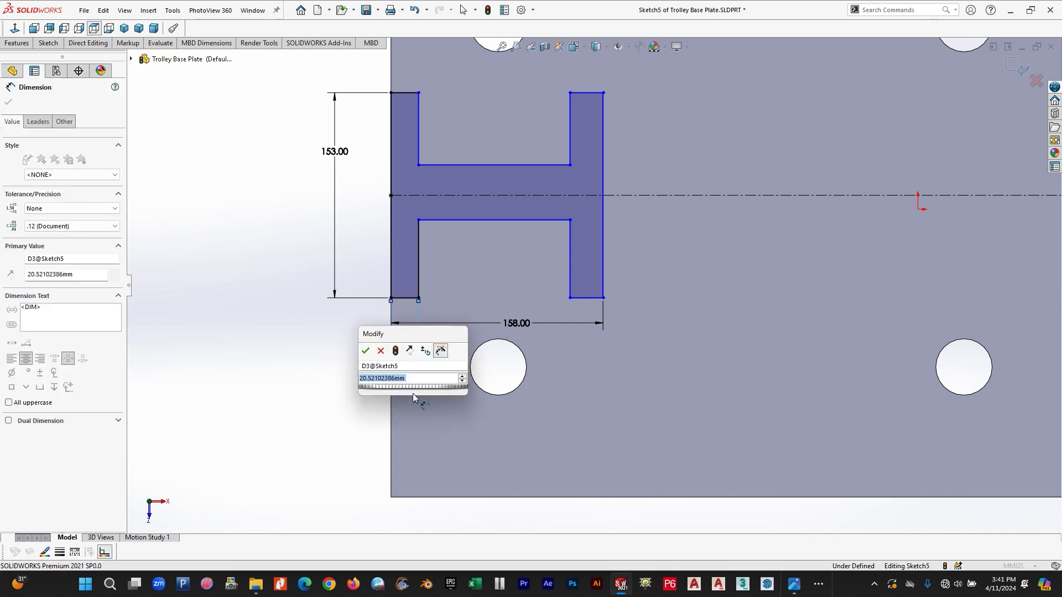
type("9.3")
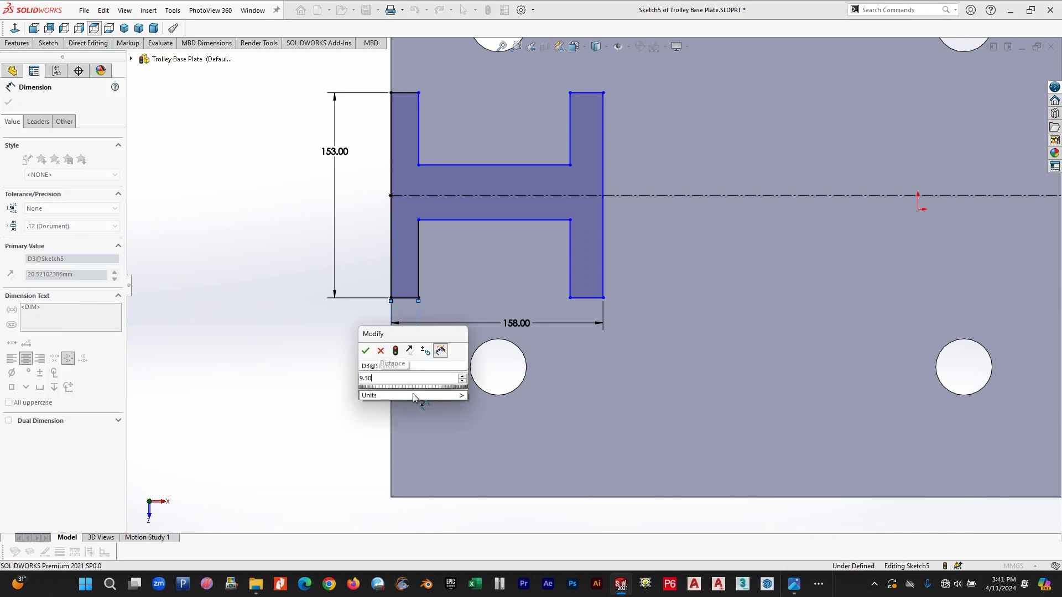
key("Return")
key("Escape")
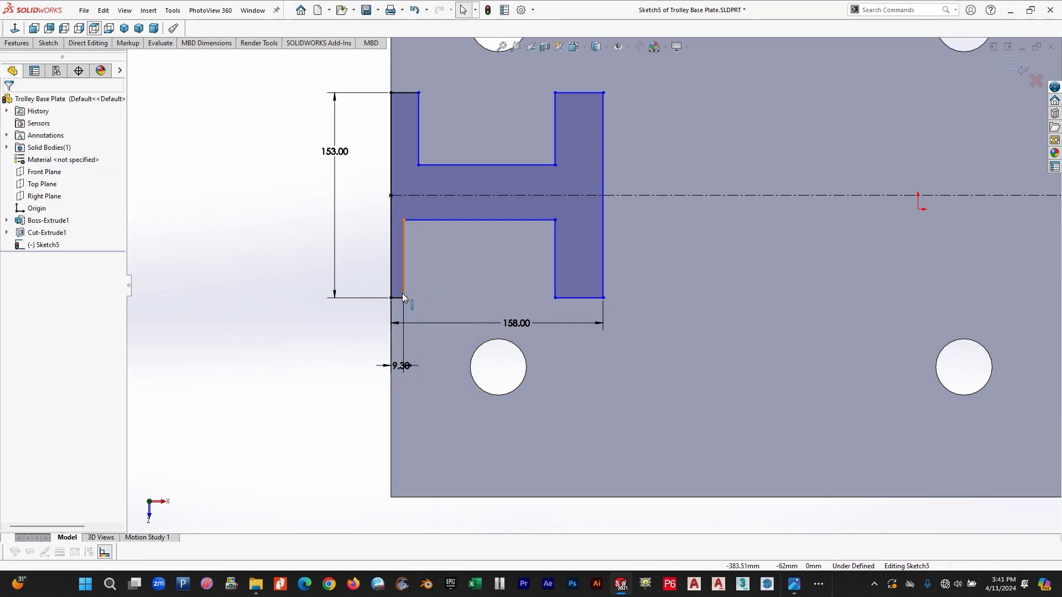
- Make the four short end lines of the H profile's flanges equal in length
left_click(397, 297)
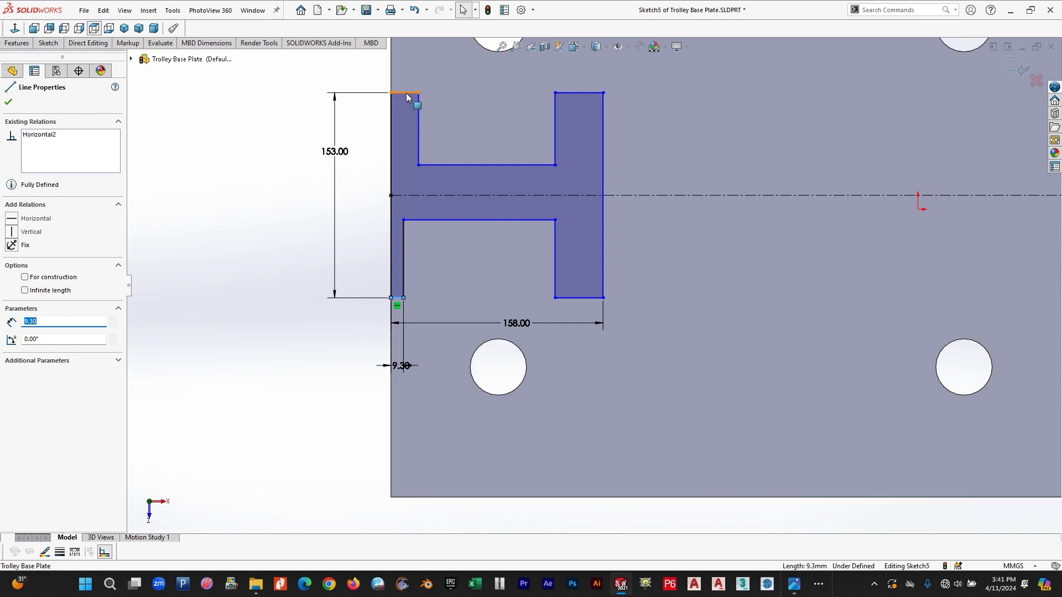
left_click(406, 94, "ctrl")
left_click(578, 93, "ctrl")
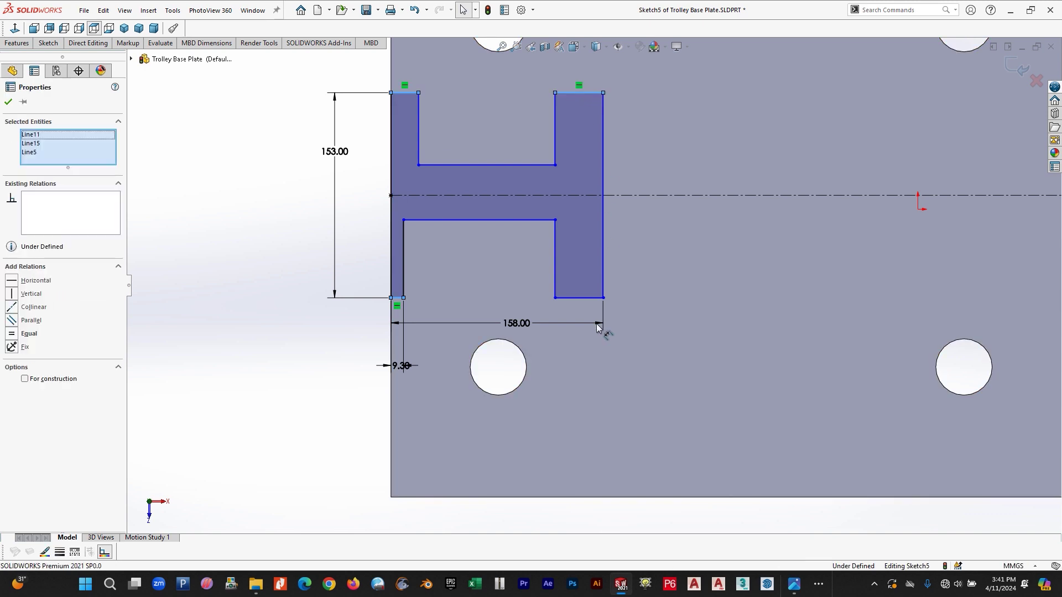
left_click(579, 297, "ctrl")
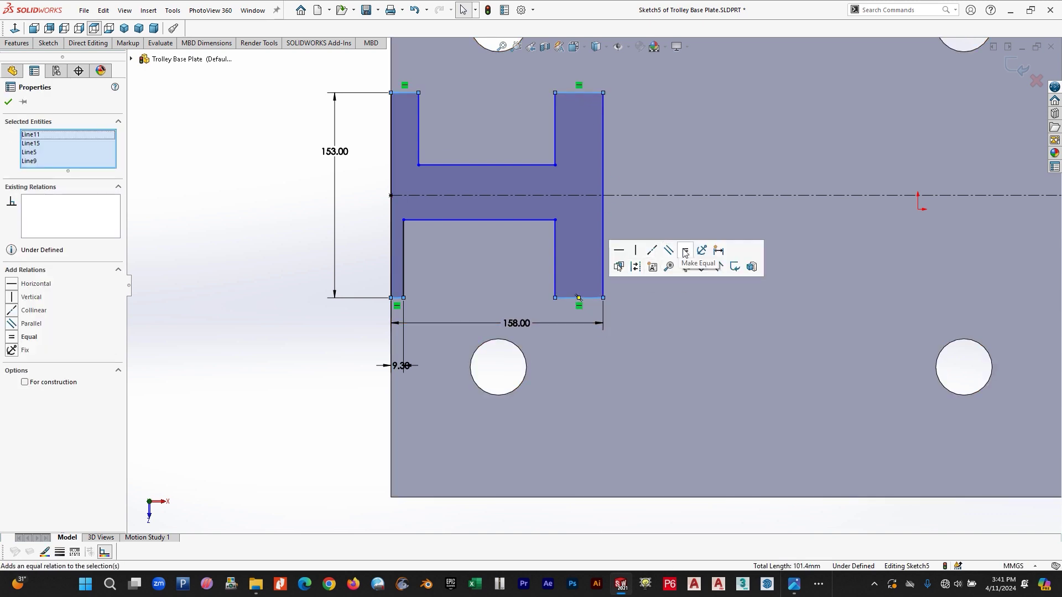
left_click(685, 250)
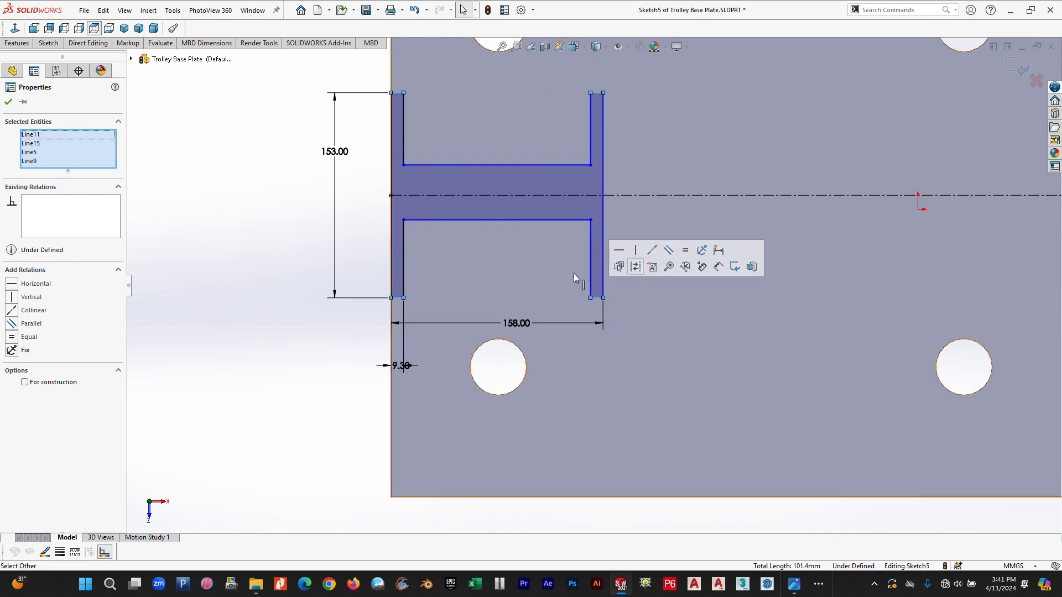
left_click(8, 102)
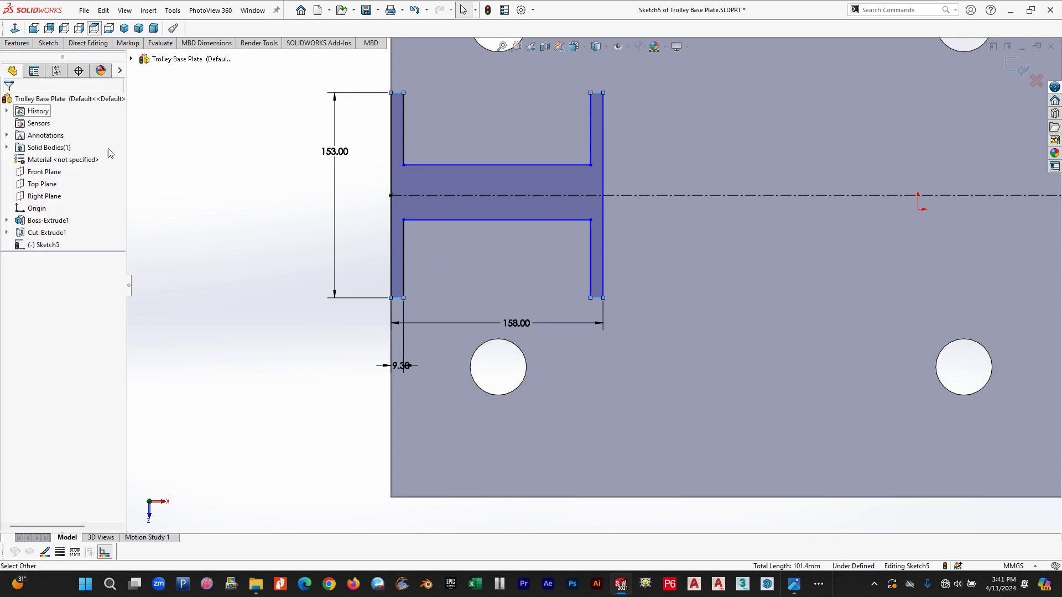
- Consult the W 150x30.PNG reference image and dimension the lower web edge at 3.3 mm from the centerline
left_click(49, 46)
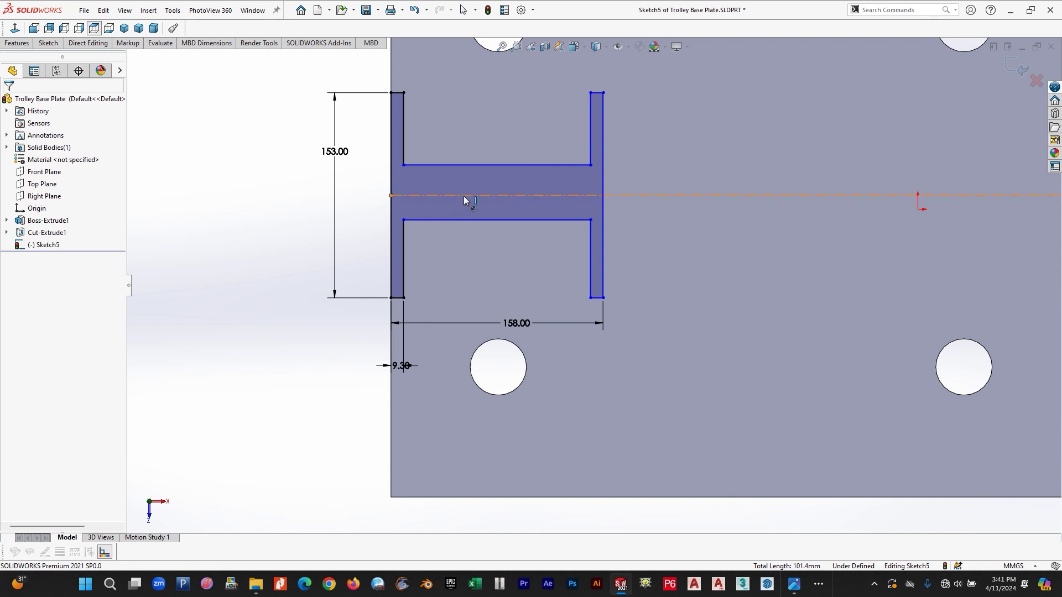
left_click(794, 584)
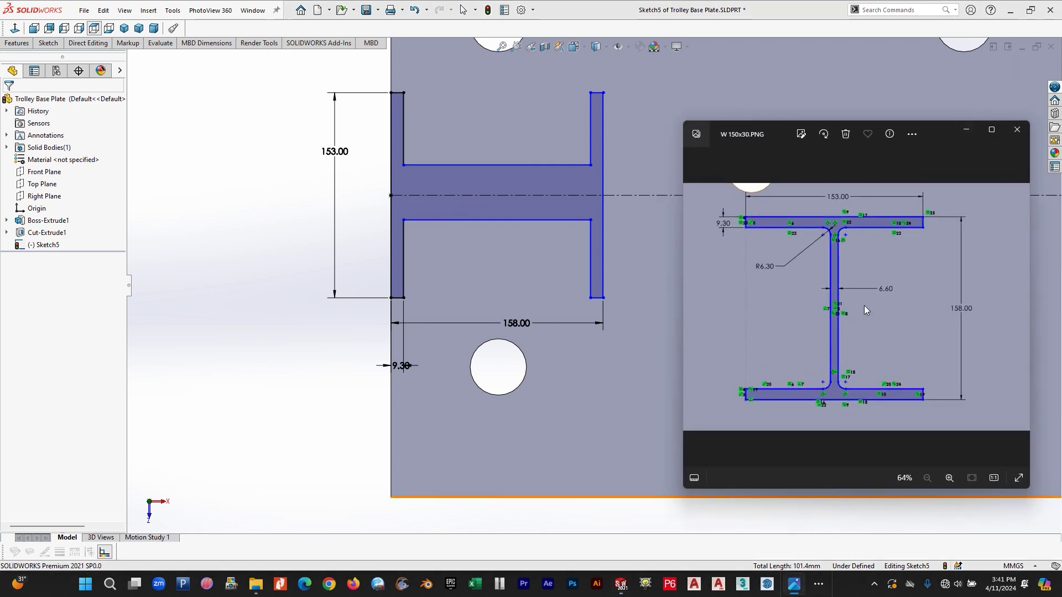
left_click(965, 129)
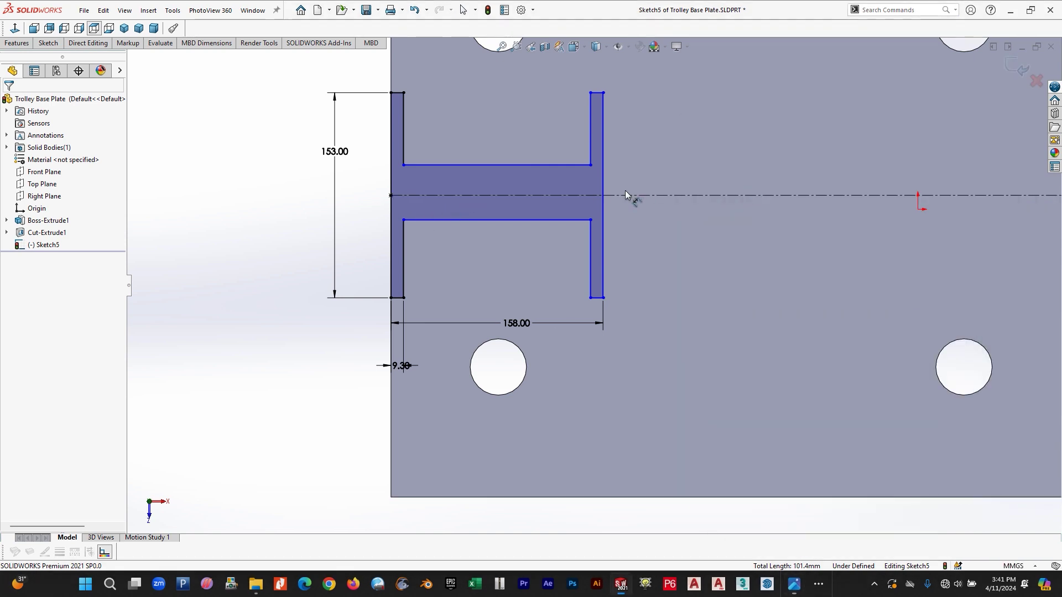
left_click(575, 197)
left_click(570, 220)
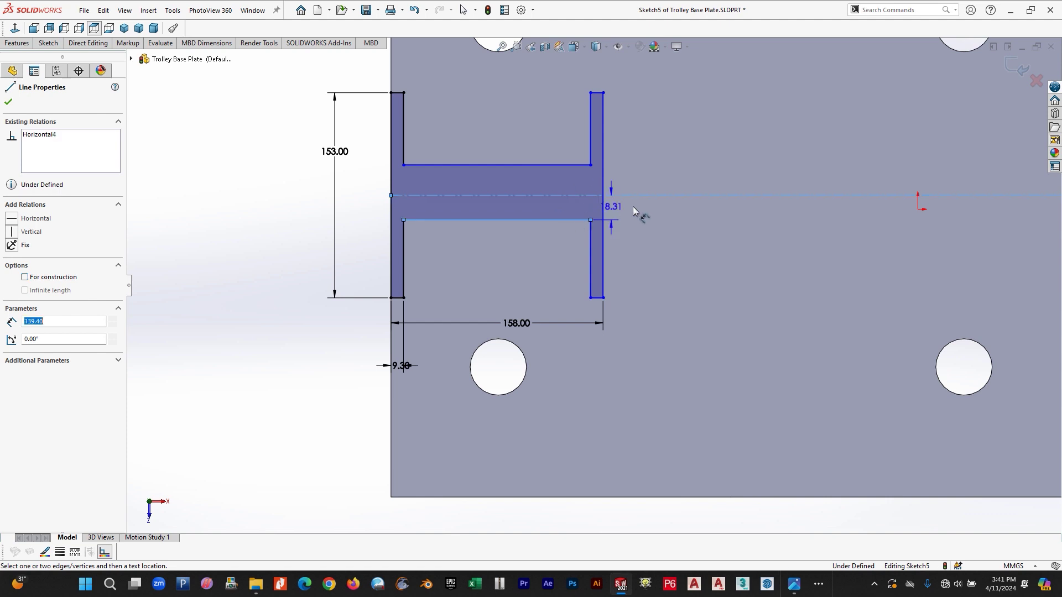
left_click(657, 212)
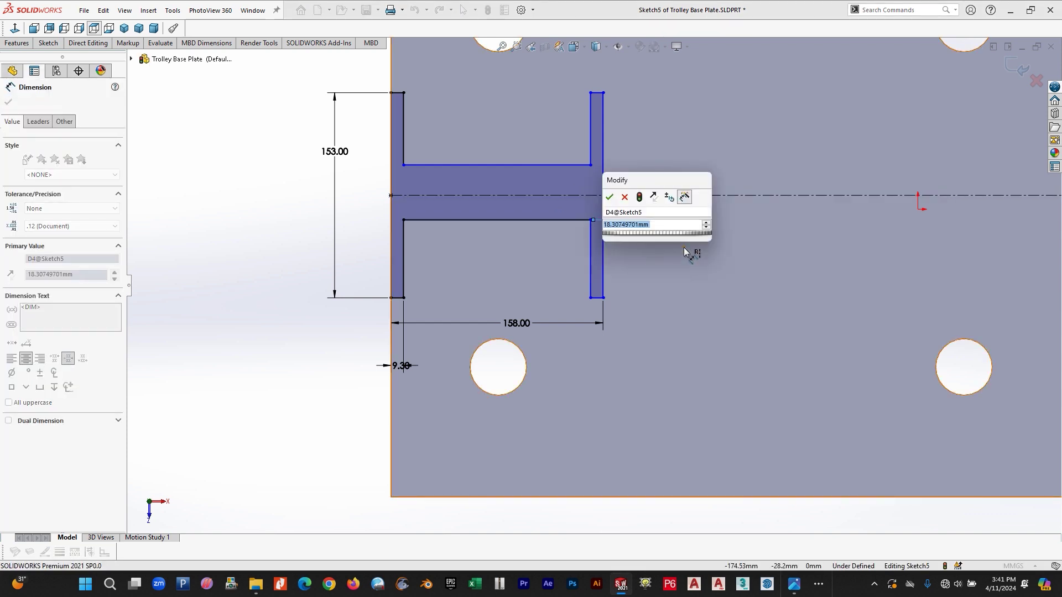
type("6")
key("BackSpace")
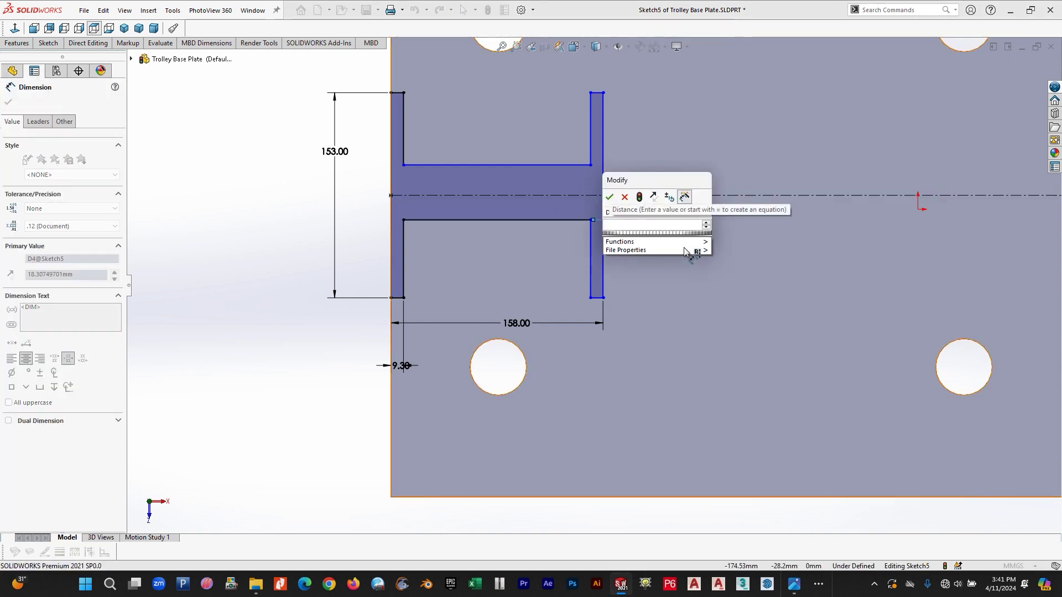
type("3.3")
key("Return")
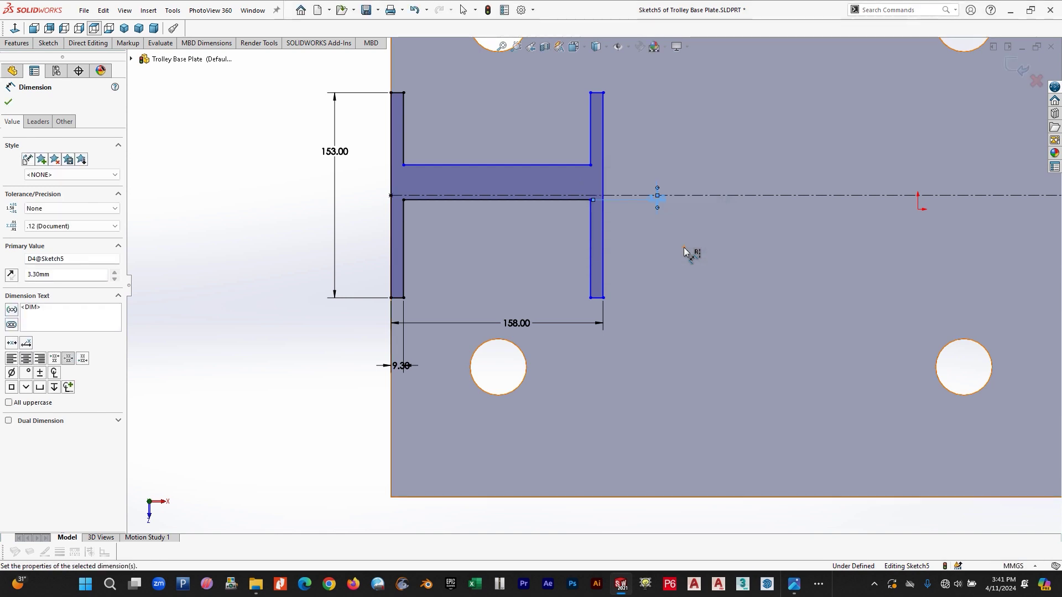
- Dimension the upper web edge at 3.3 mm from the centerline
left_click(517, 166)
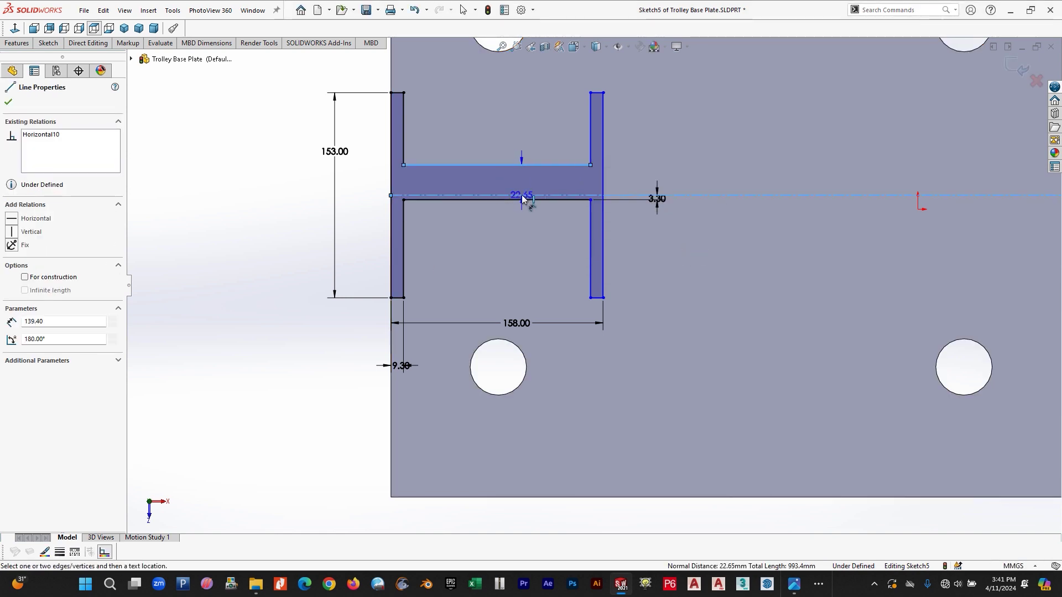
left_click(528, 196)
left_click(689, 171)
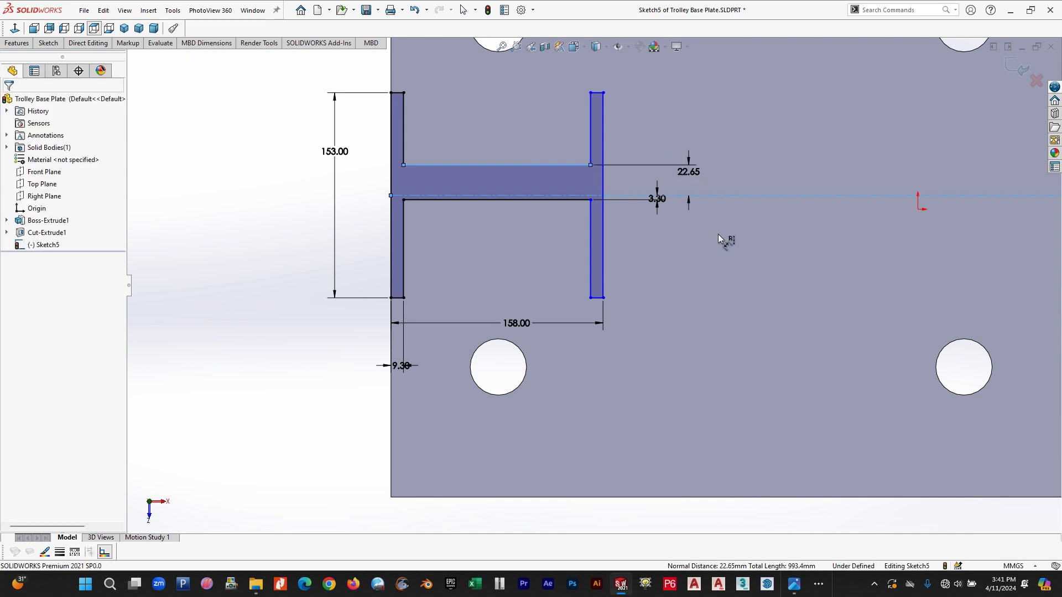
type("3.3")
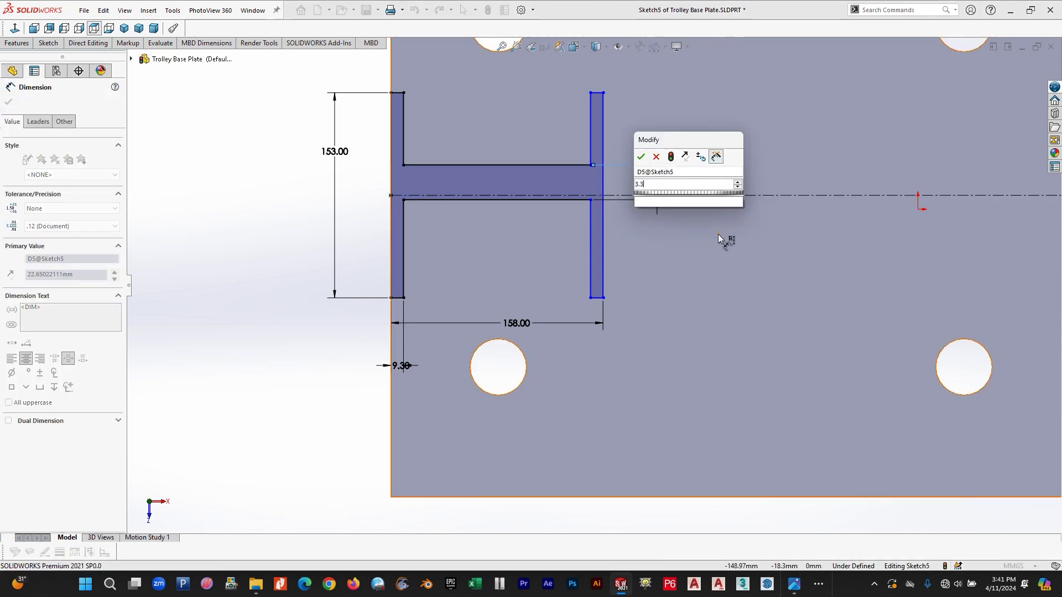
key("Return")
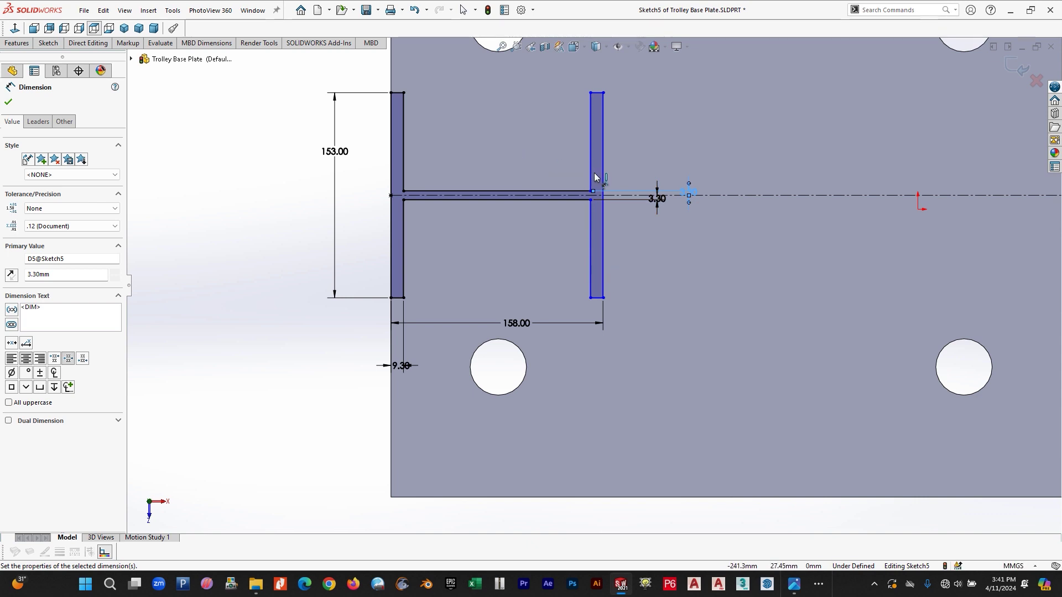
- Consult the W 150x30.PNG reference image and fillet the four web-to-flange corners of the H profile with a 6.3 mm radius
left_click(795, 585)
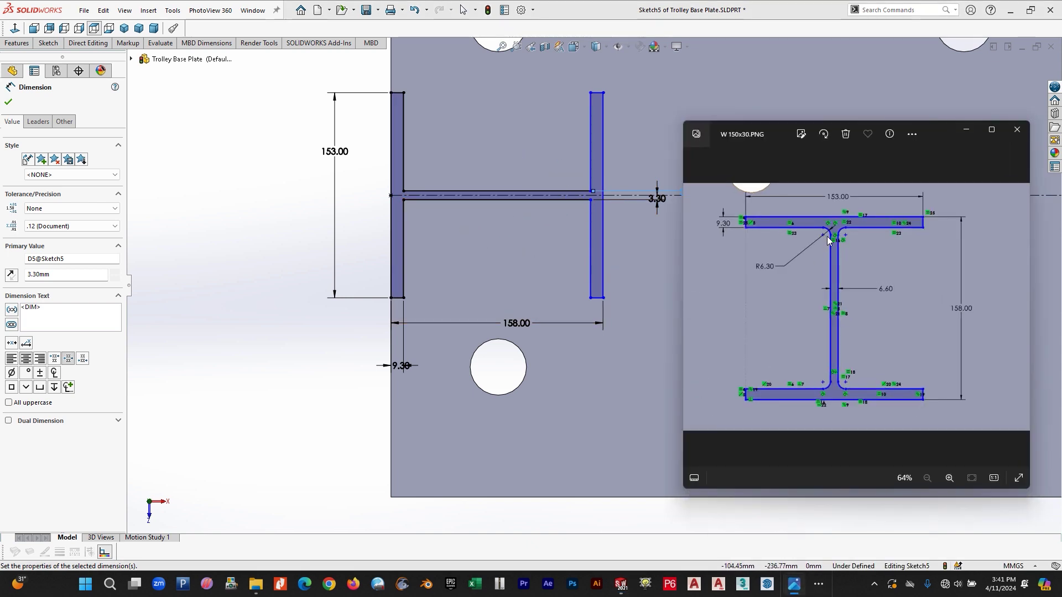
left_click(965, 129)
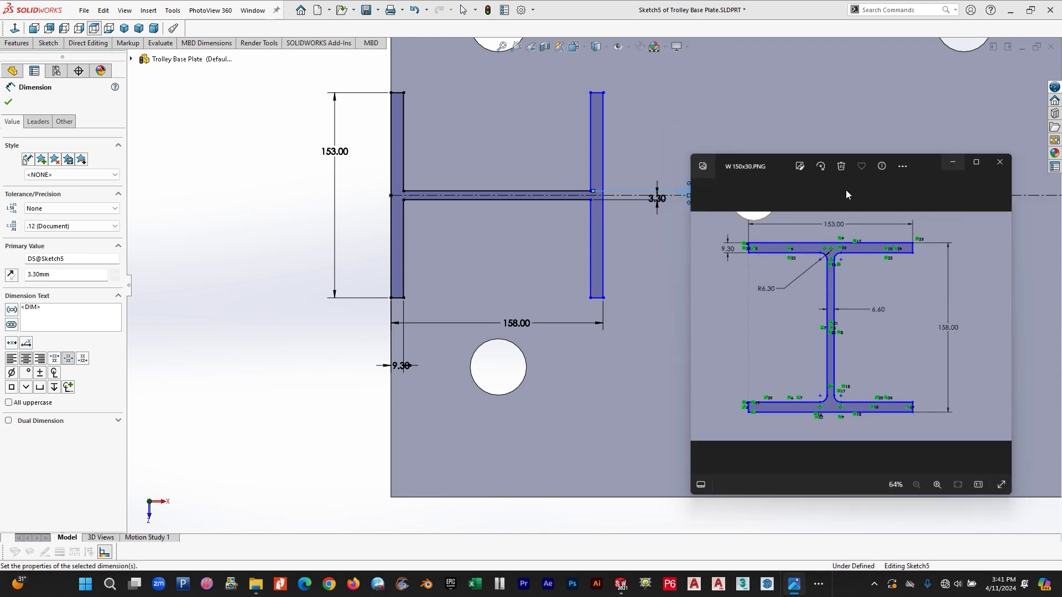
left_click(49, 44)
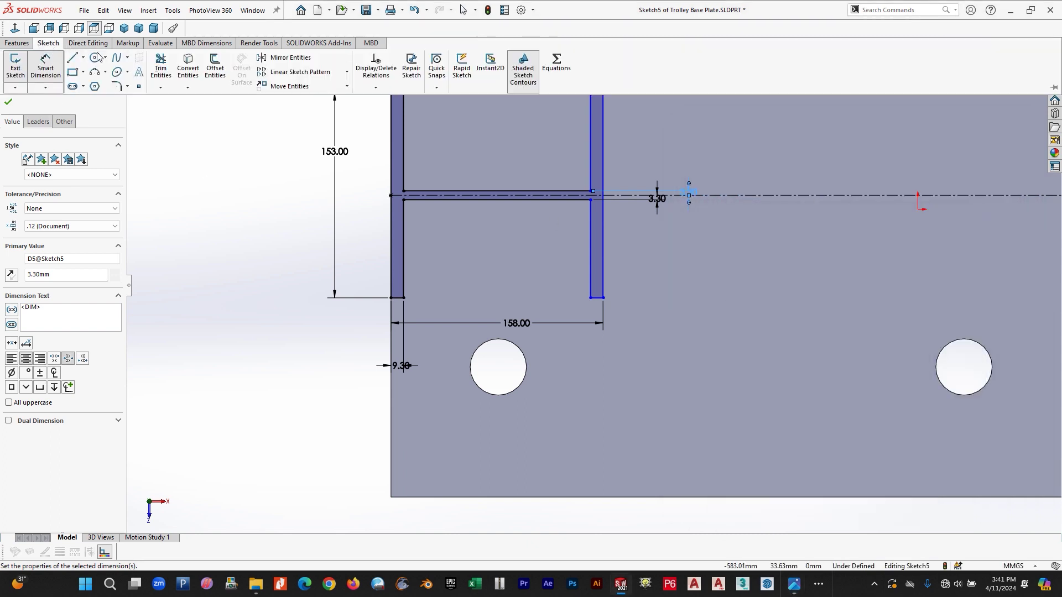
left_click(118, 87)
left_click(406, 194)
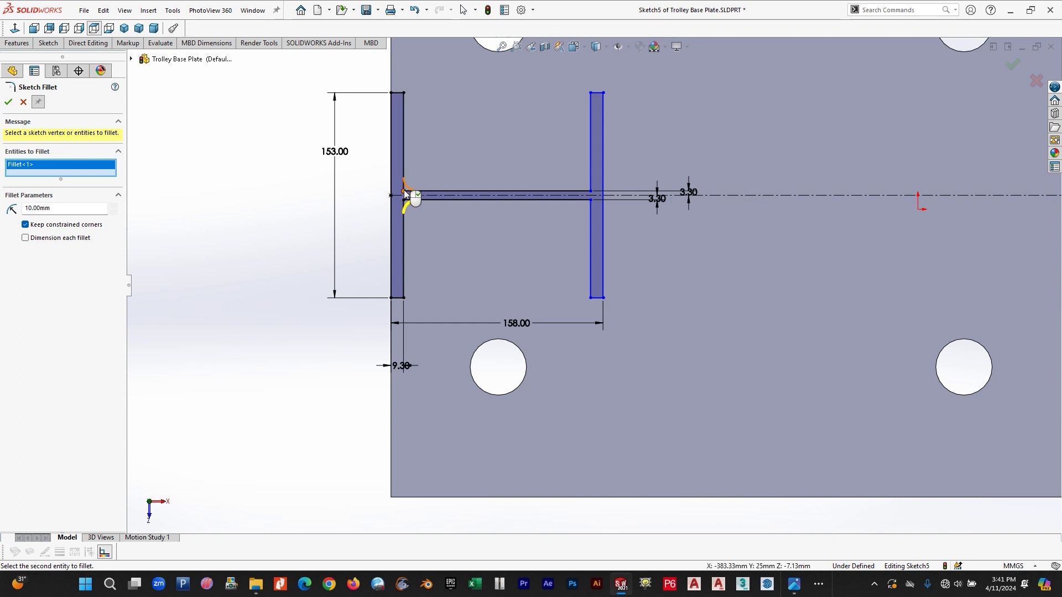
left_click(406, 198)
left_click(592, 200)
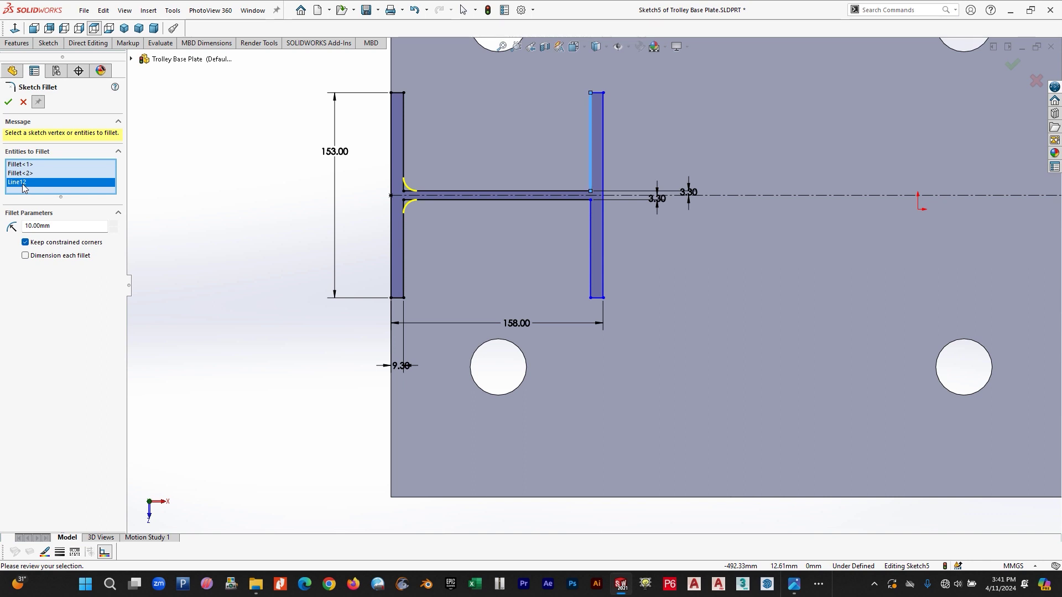
left_click(592, 192)
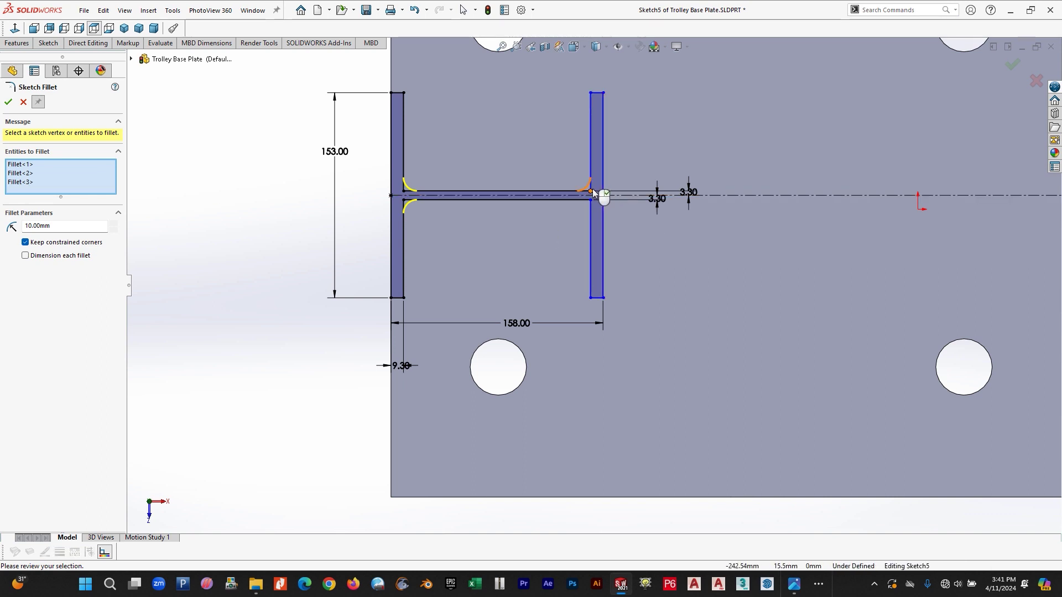
left_click(594, 203)
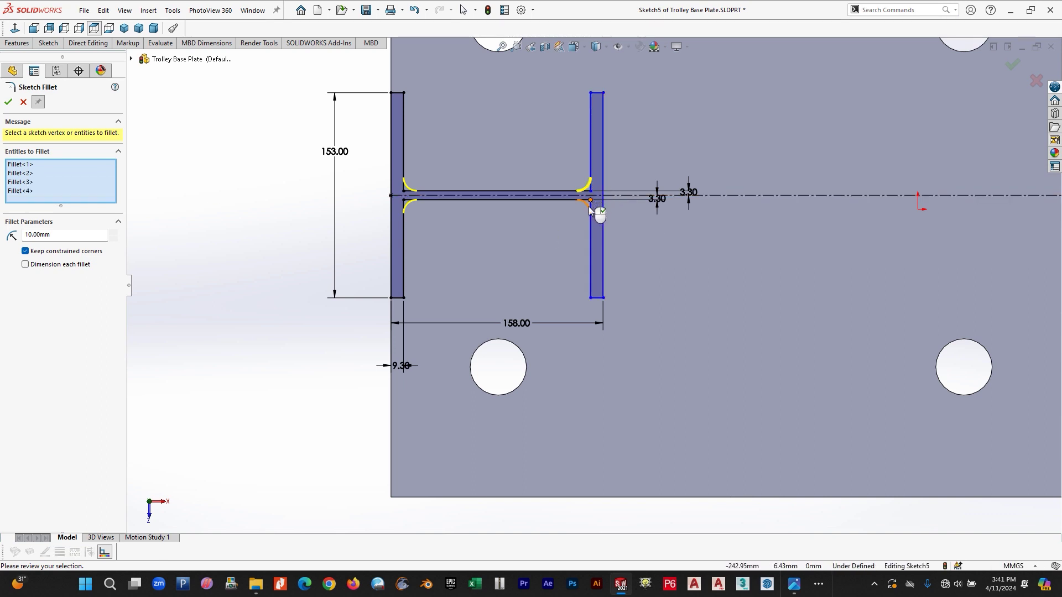
double_click(58, 235)
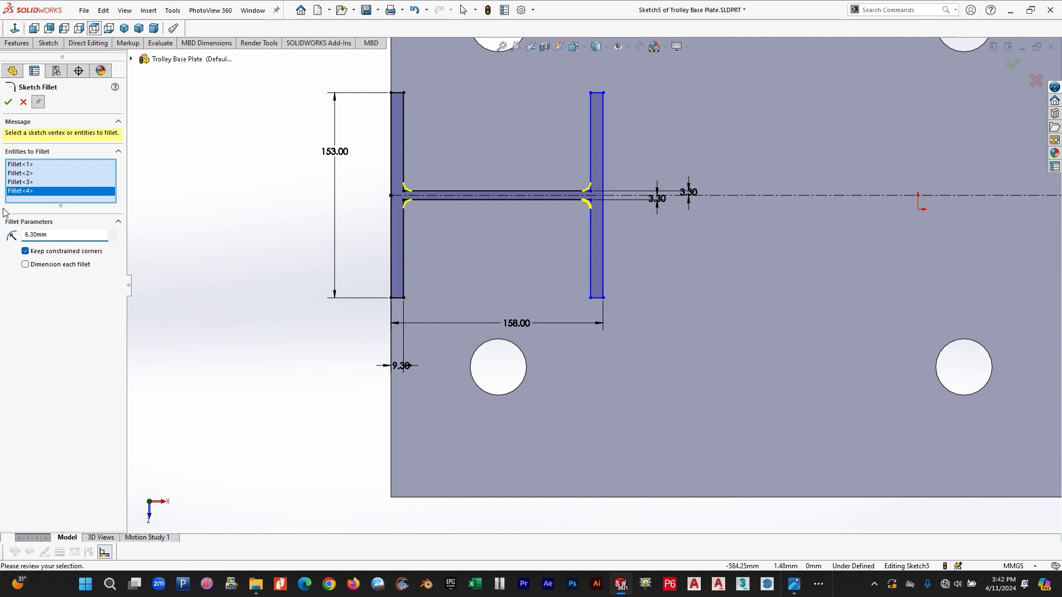
left_click(9, 102)
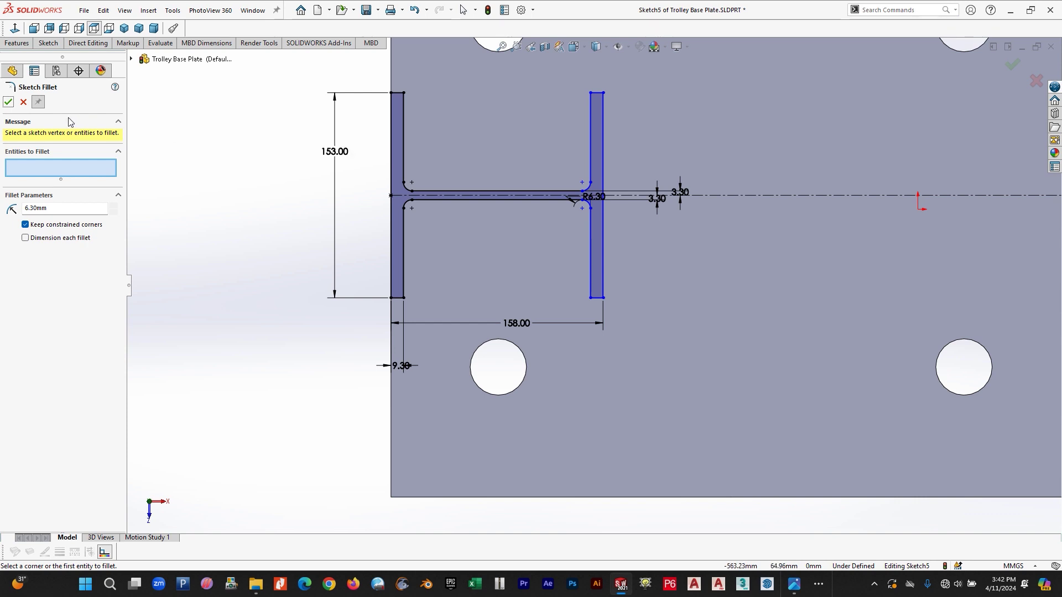
left_click(26, 101)
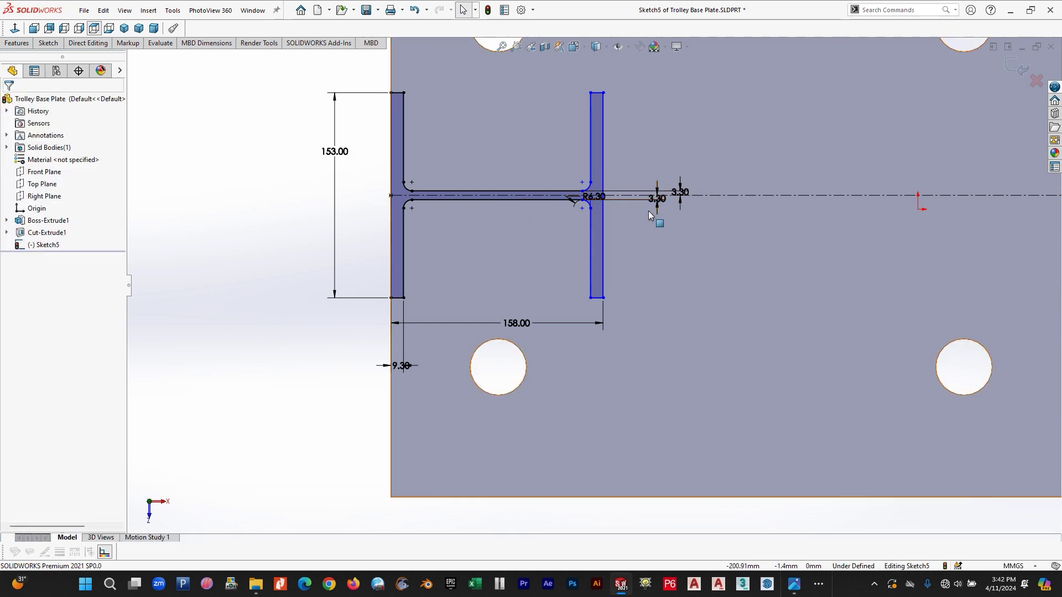
- Check the spacing between the H sections on the base plate drawing in the Saddle Design of Exchanger PDF
scroll(924, 254, "up", 2)
left_click(795, 589)
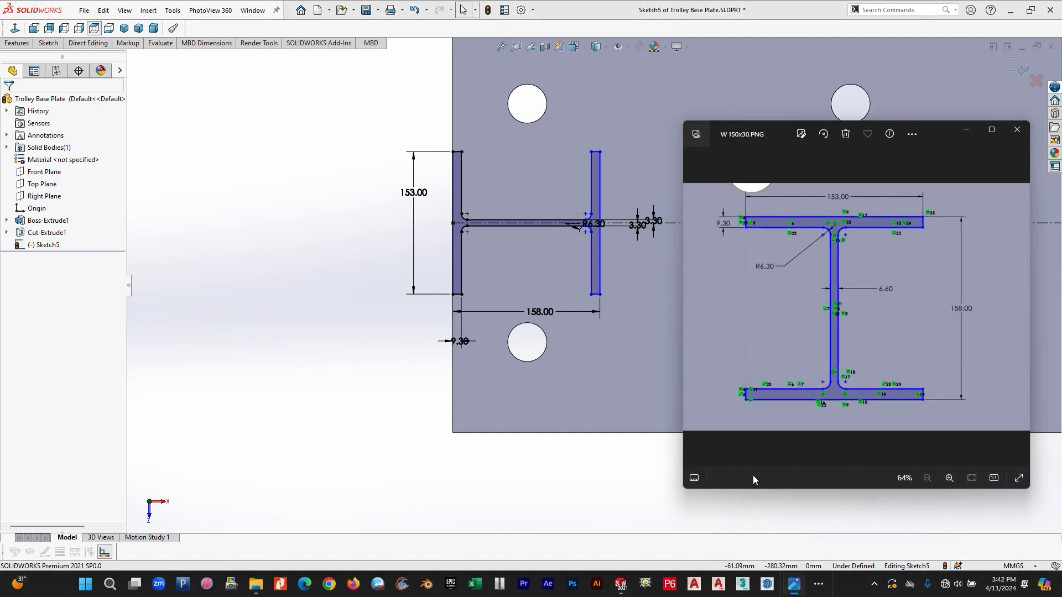
left_click(819, 583)
left_click(855, 551)
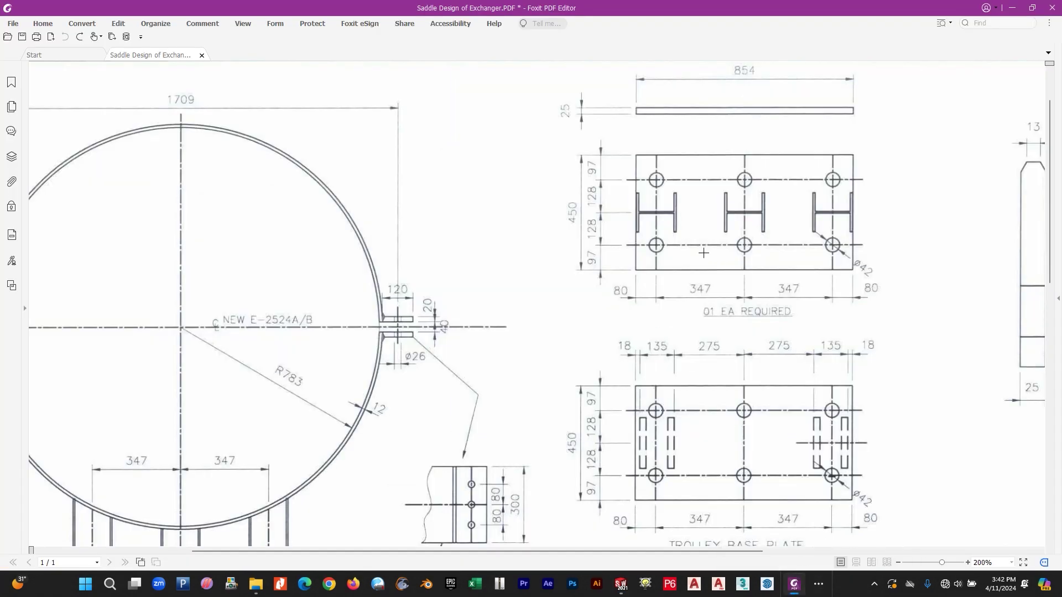
left_click_drag(692, 285, 724, 302)
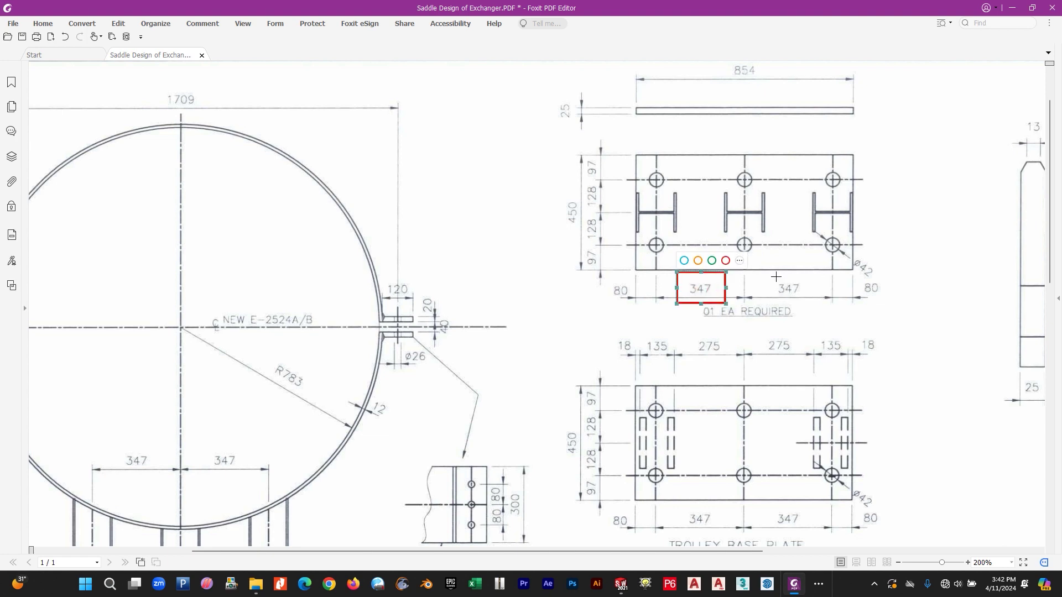
left_click_drag(776, 277, 806, 303)
key("ctrl+z")
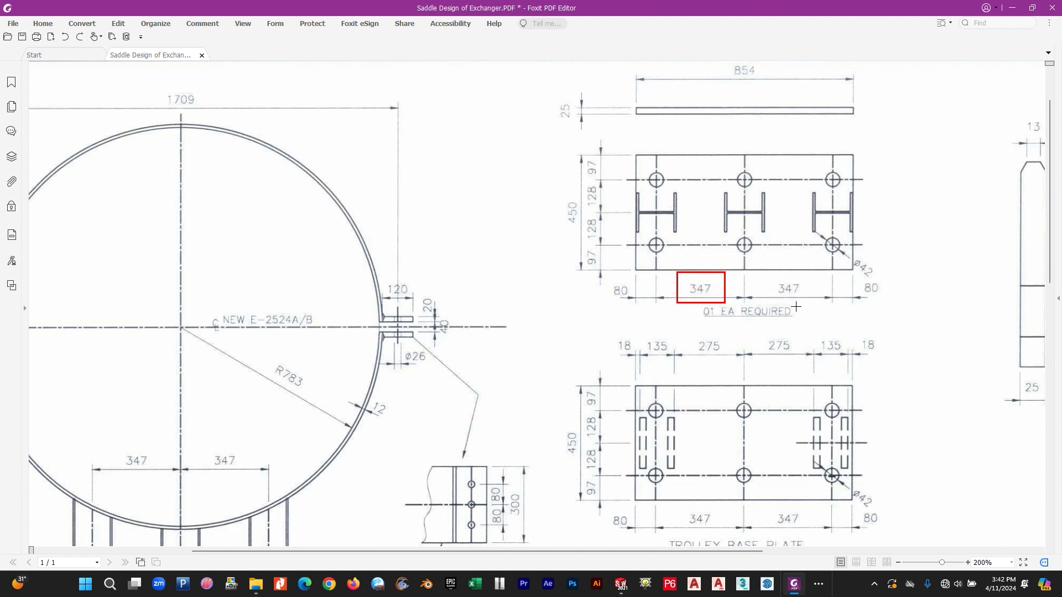
key("ctrl+z")
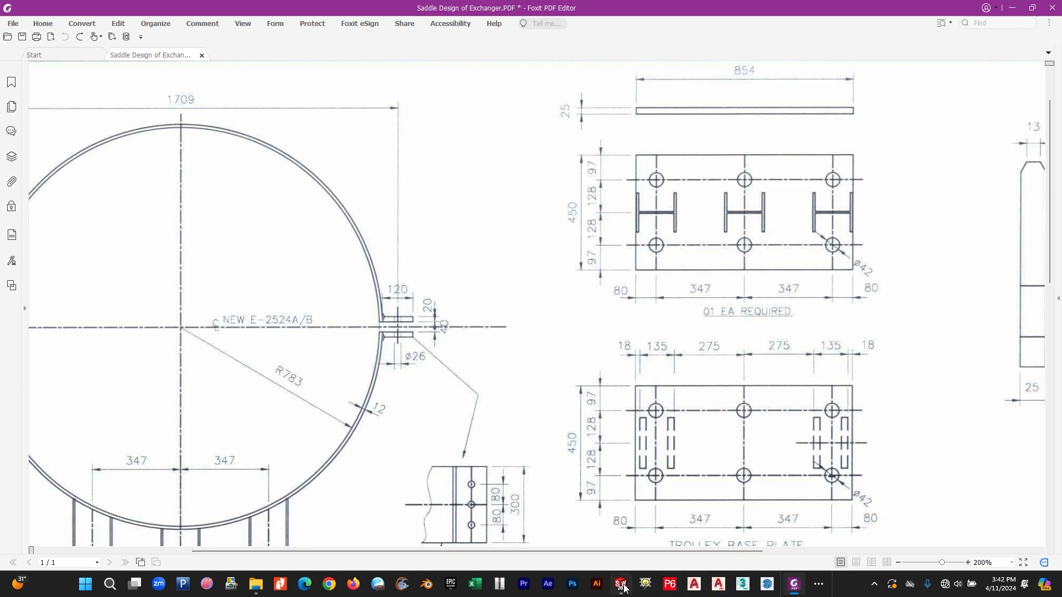
mouse_move(622, 585)
left_click(631, 562)
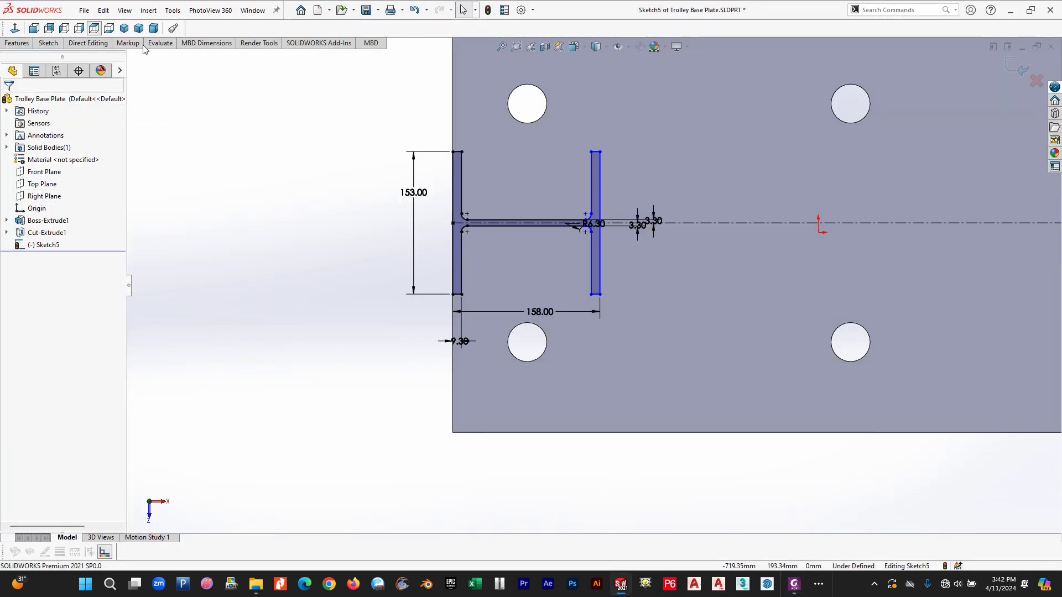
left_click(48, 43)
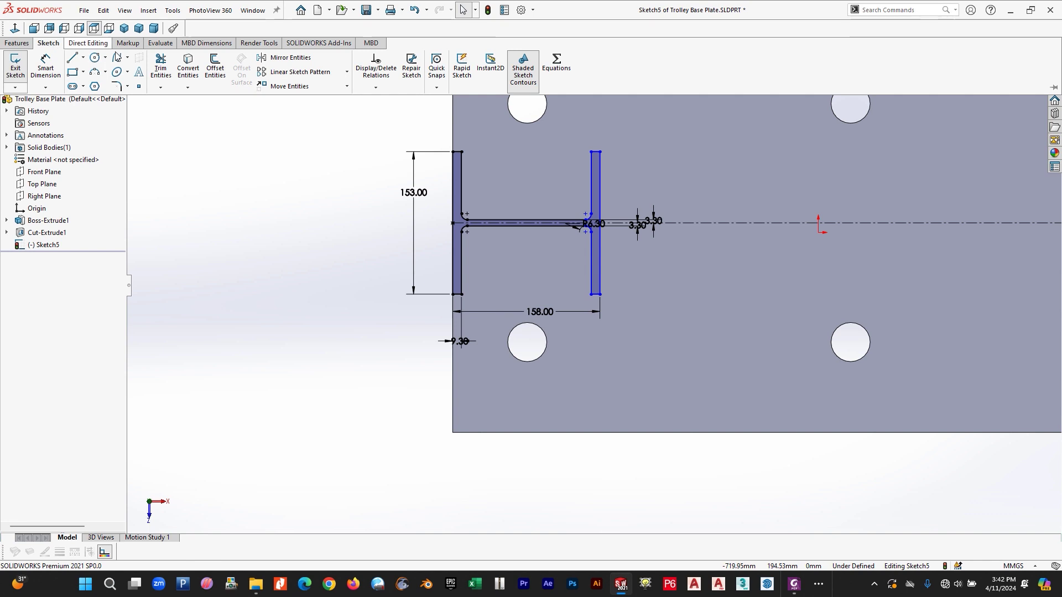
left_click(305, 72)
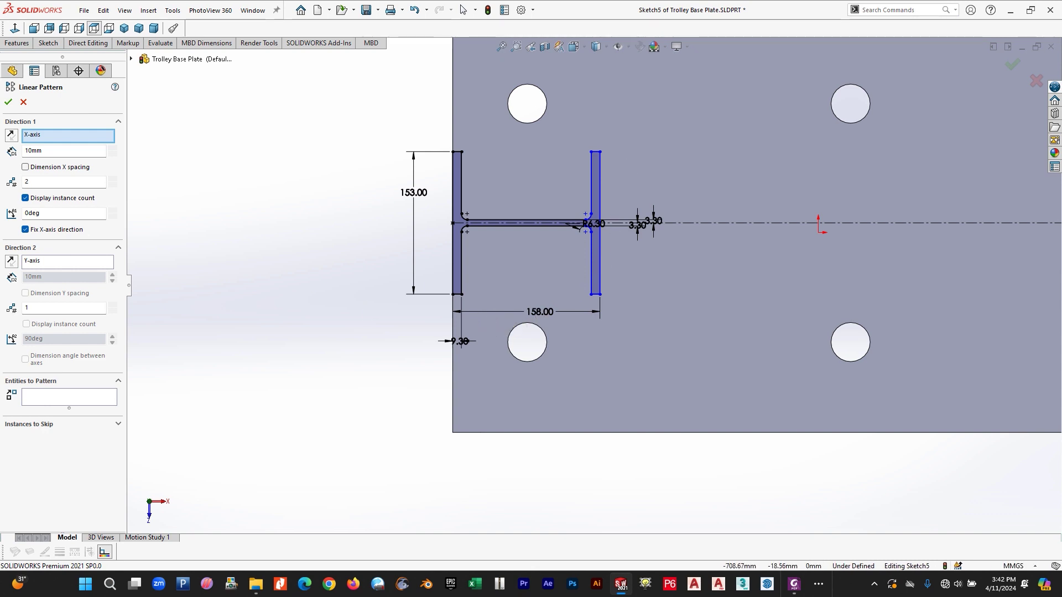
left_click(23, 102)
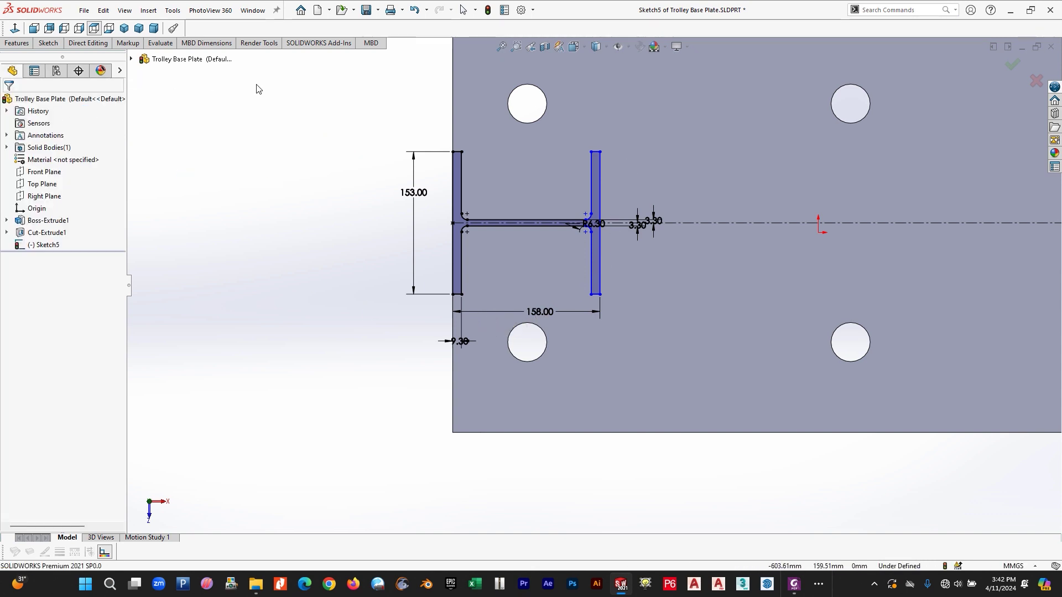
- Set up a linear sketch pattern of the H profile without the centerline, along the X-axis with 3 instances spaced 347 mm
mouse_move(671, 123)
left_mouse_down()
mouse_move(539, 290)
mouse_move(390, 338)
mouse_move(383, 354)
left_mouse_up()
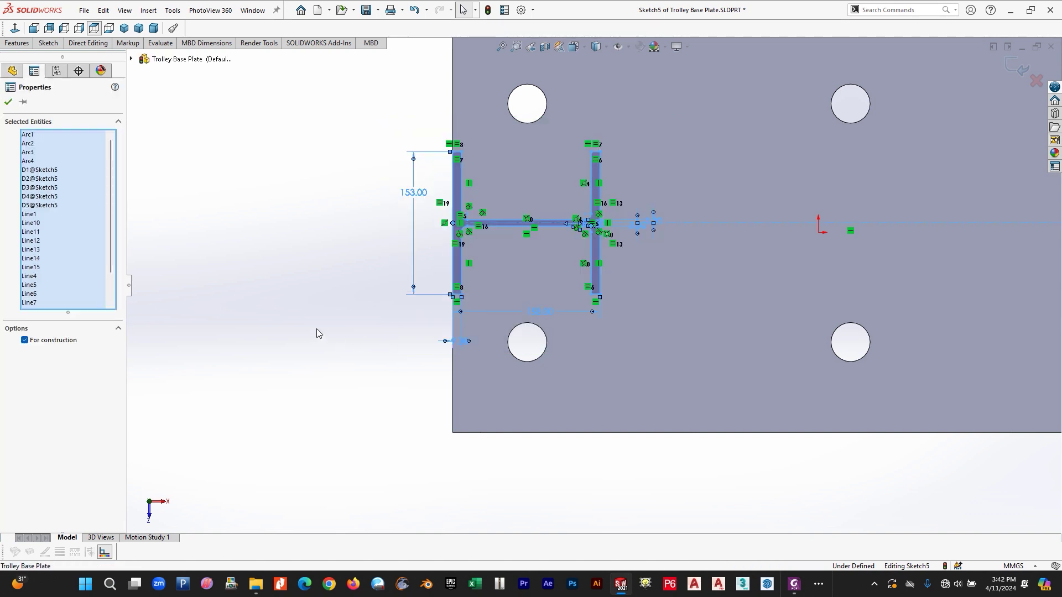
left_click(748, 223)
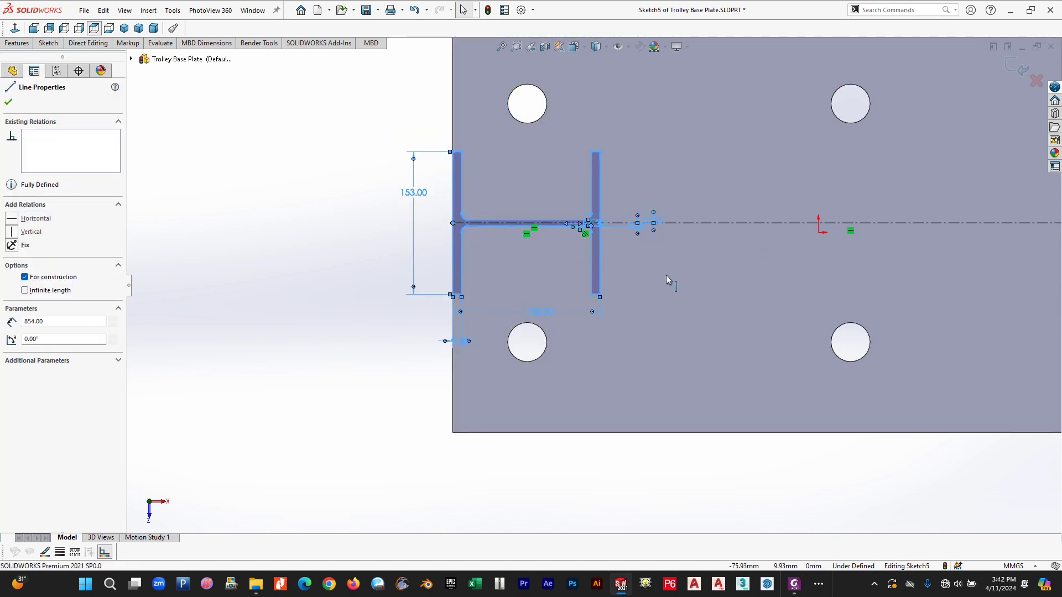
left_click(48, 42)
left_click(306, 76)
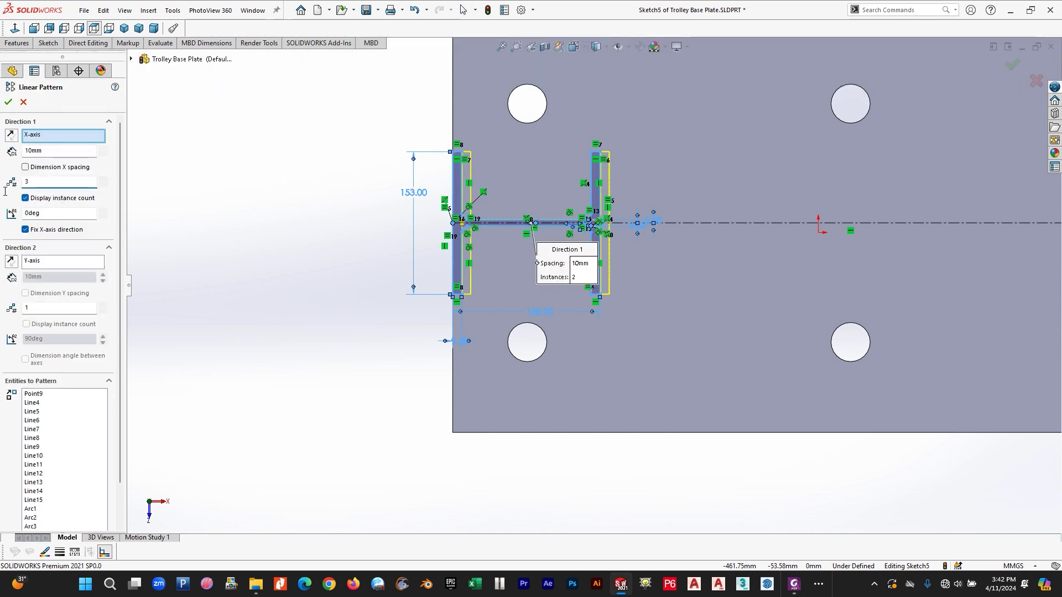
type("3")
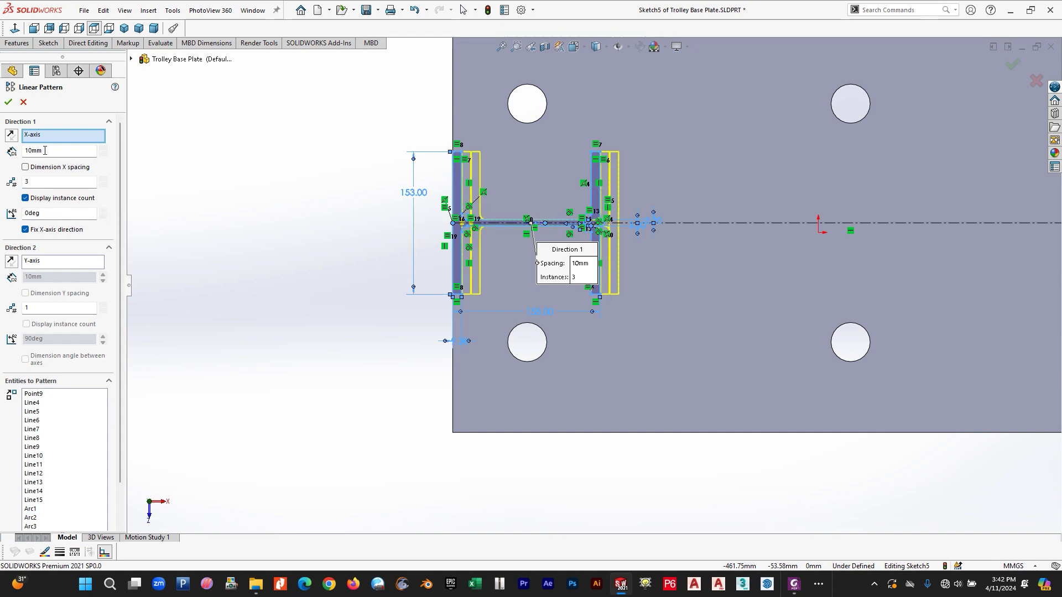
left_click_drag(44, 151, 22, 154)
type("3")
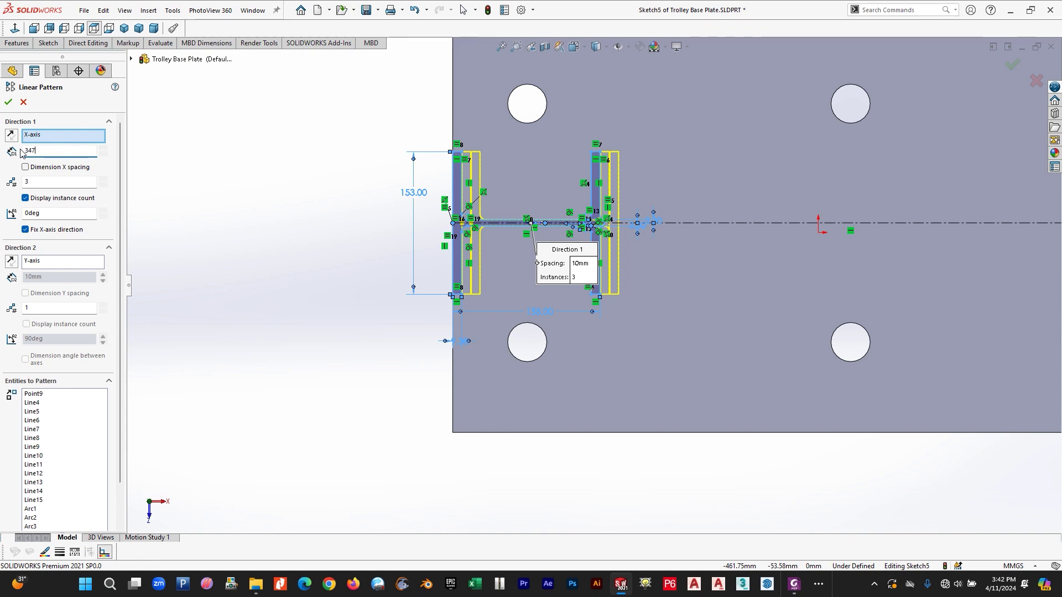
type("47")
key("Return")
- Examine how the outer flanges of the first and last H profiles in the pattern preview line up with the plate's short edges
scroll(763, 224, "down", 3)
scroll(844, 241, "up", 1)
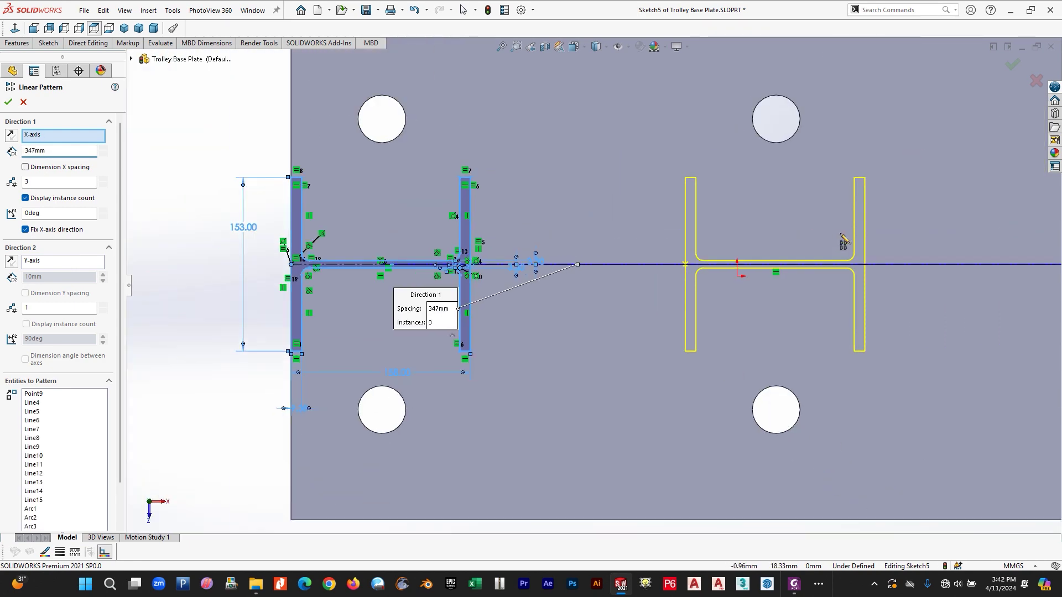
scroll(844, 241, "up", 4)
scroll(1013, 263, "down", 3)
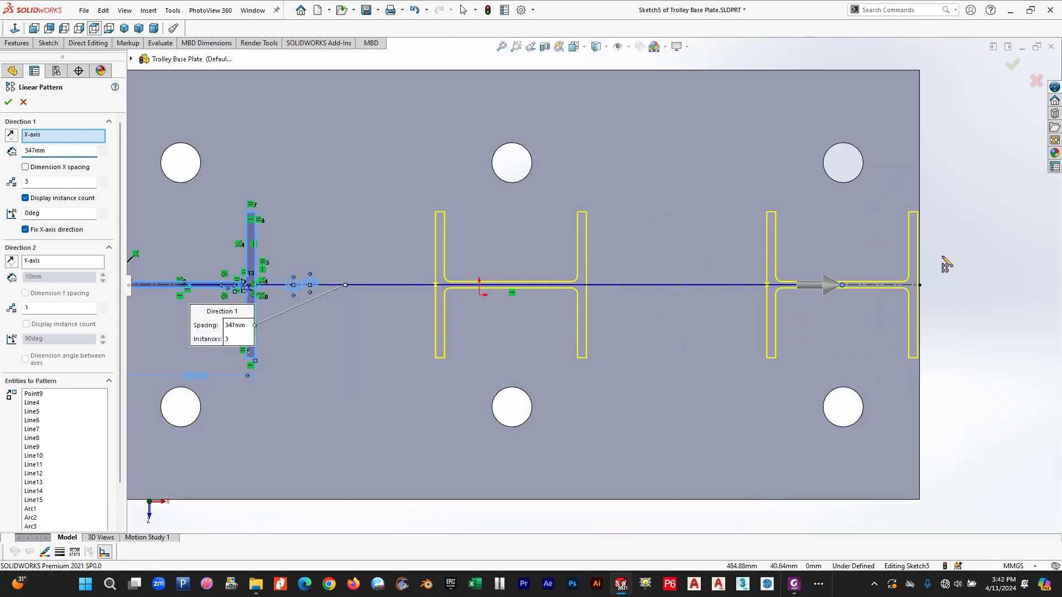
scroll(929, 276, "down", 2)
scroll(862, 287, "down", 3)
scroll(774, 288, "up", 3)
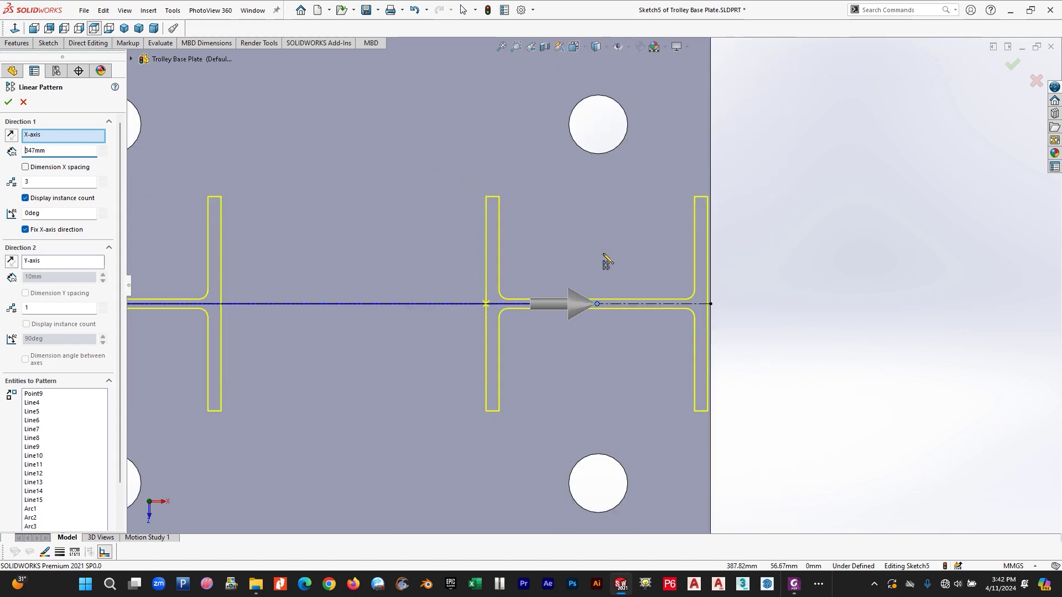
scroll(268, 290, "up", 4)
scroll(319, 296, "down", 1)
scroll(396, 289, "up", 1)
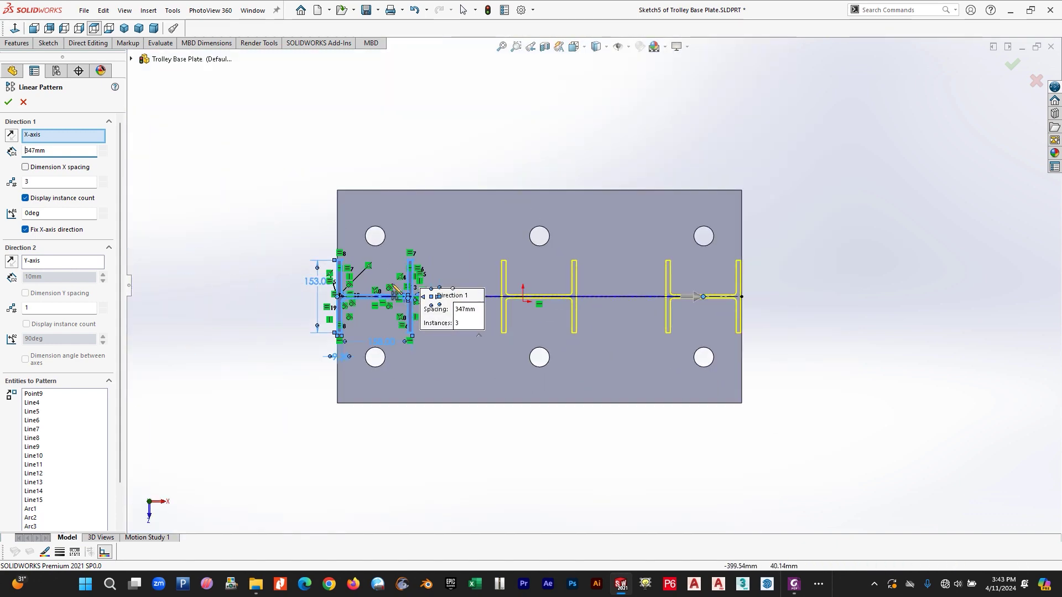
scroll(396, 289, "down", 5)
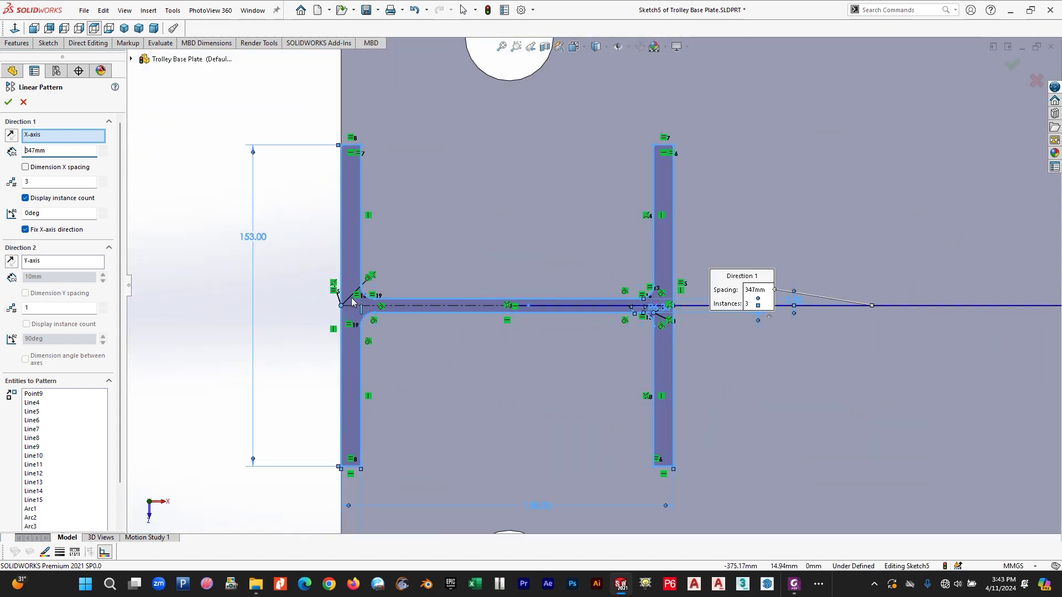
scroll(354, 301, "down", 2)
scroll(457, 284, "up", 5)
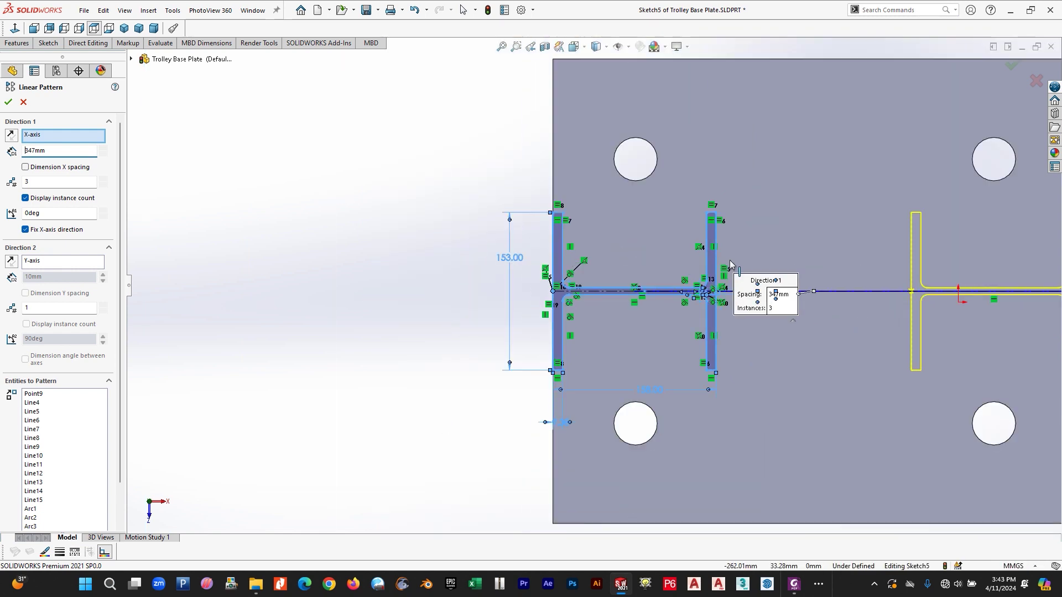
scroll(888, 288, "up", 5)
scroll(743, 290, "down", 6)
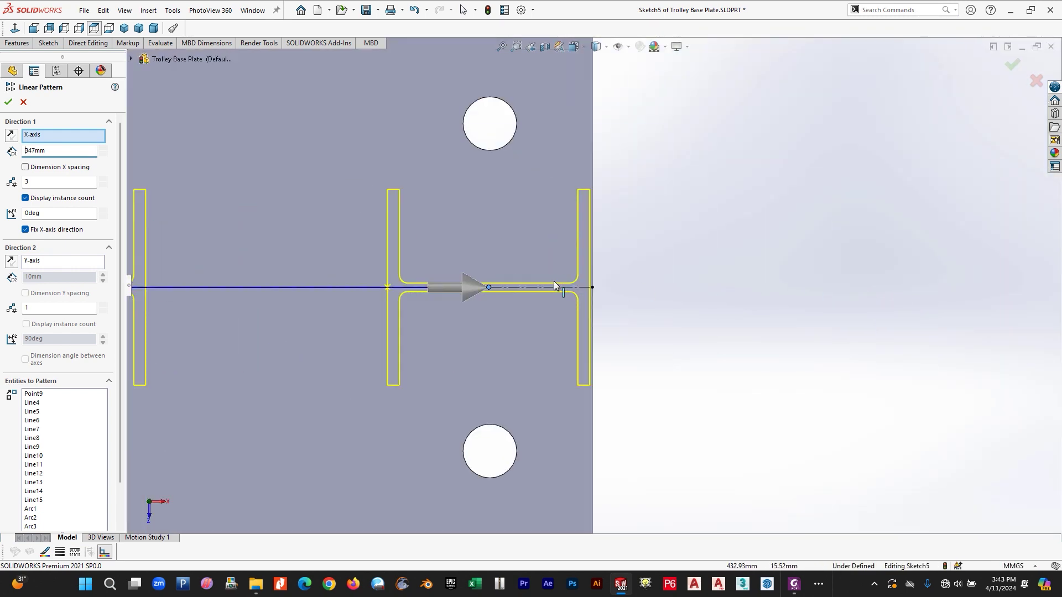
- Set the pattern spacing to 348 mm and apply the linear sketch pattern of the H profile
scroll(555, 284, "down", 3)
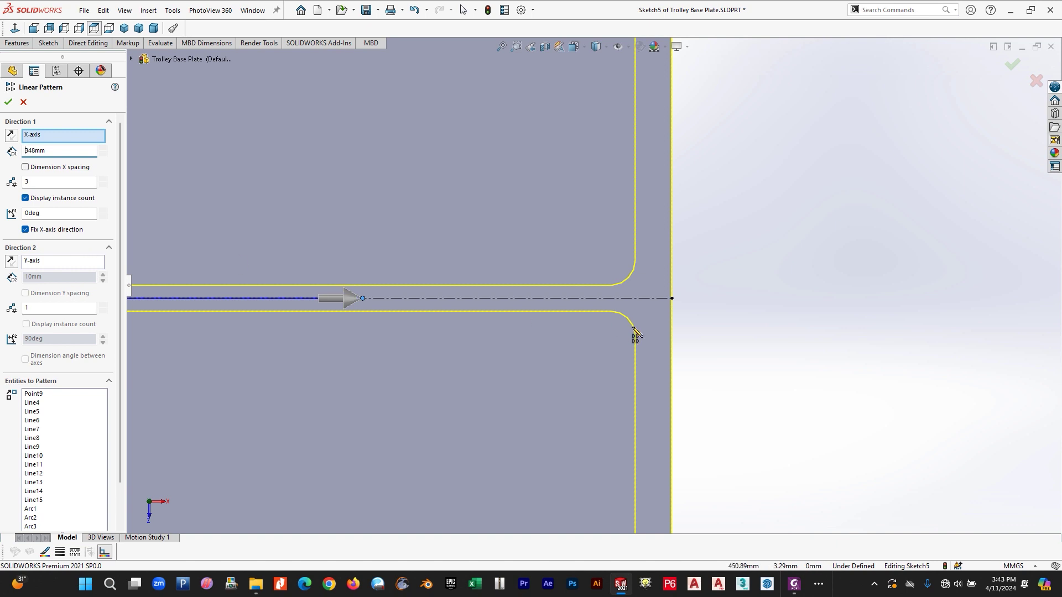
scroll(645, 308, "up", 2)
scroll(614, 298, "down", 5)
scroll(522, 277, "up", 5)
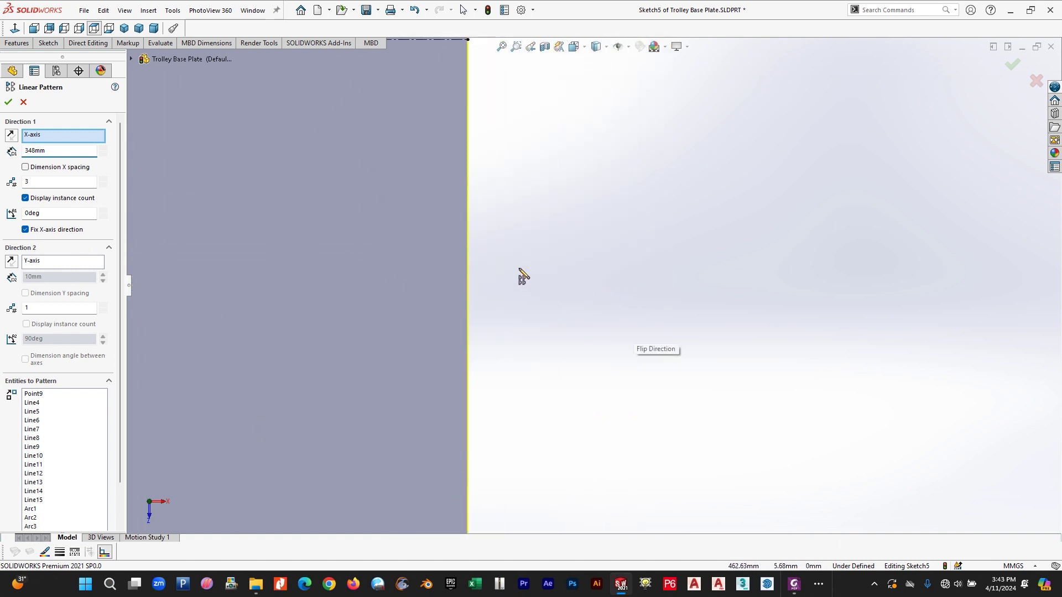
scroll(507, 280, "up", 3)
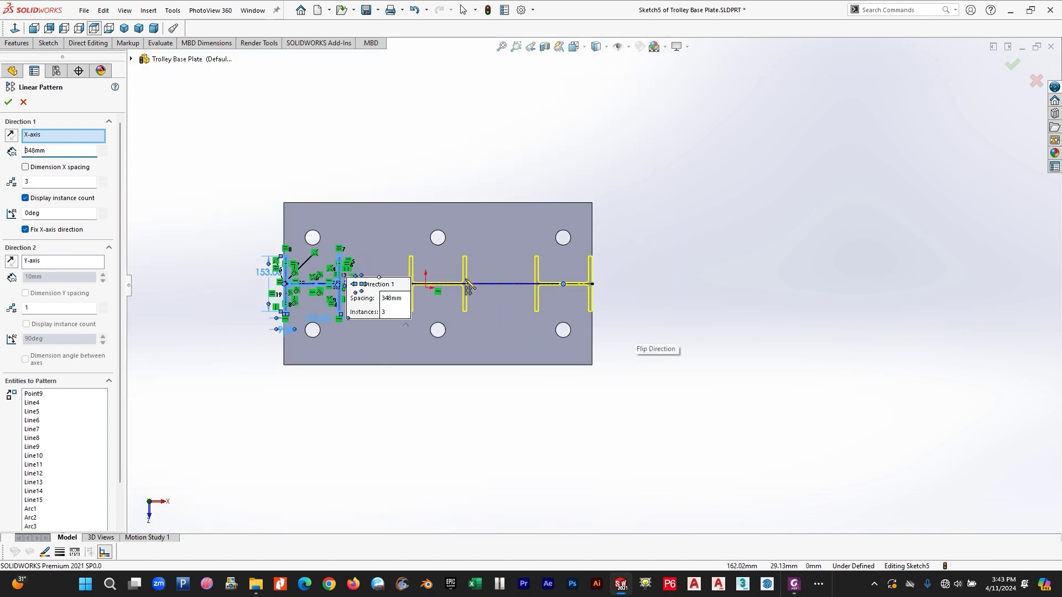
left_click(7, 104)
scroll(600, 285, "up", 2)
scroll(588, 288, "down", 3)
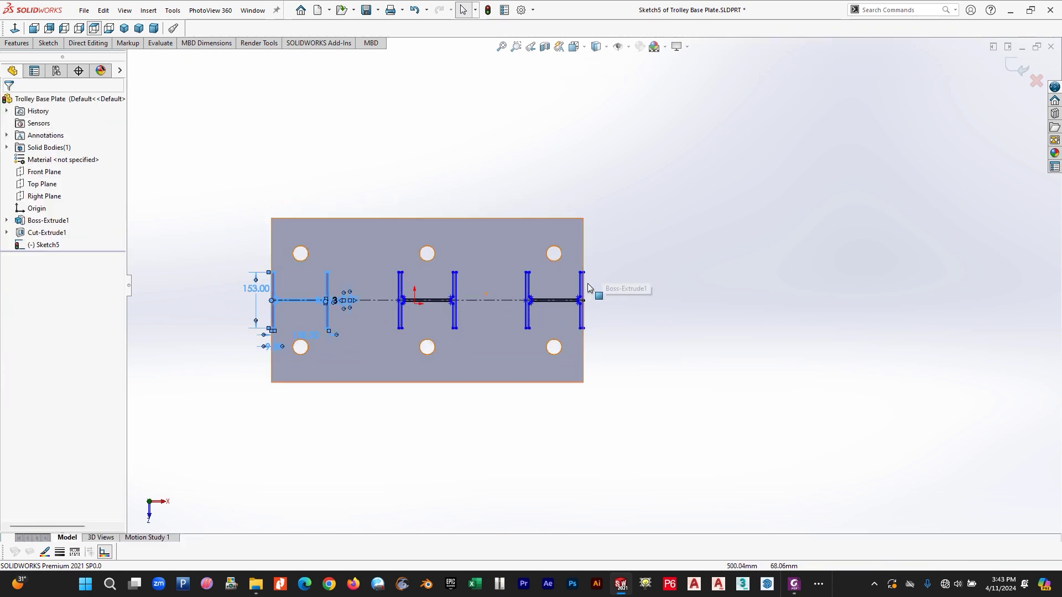
- Start a Boss-Extrude of the three patterned H profiles on the base plate
scroll(573, 307, "down", 6)
scroll(573, 308, "up", 3)
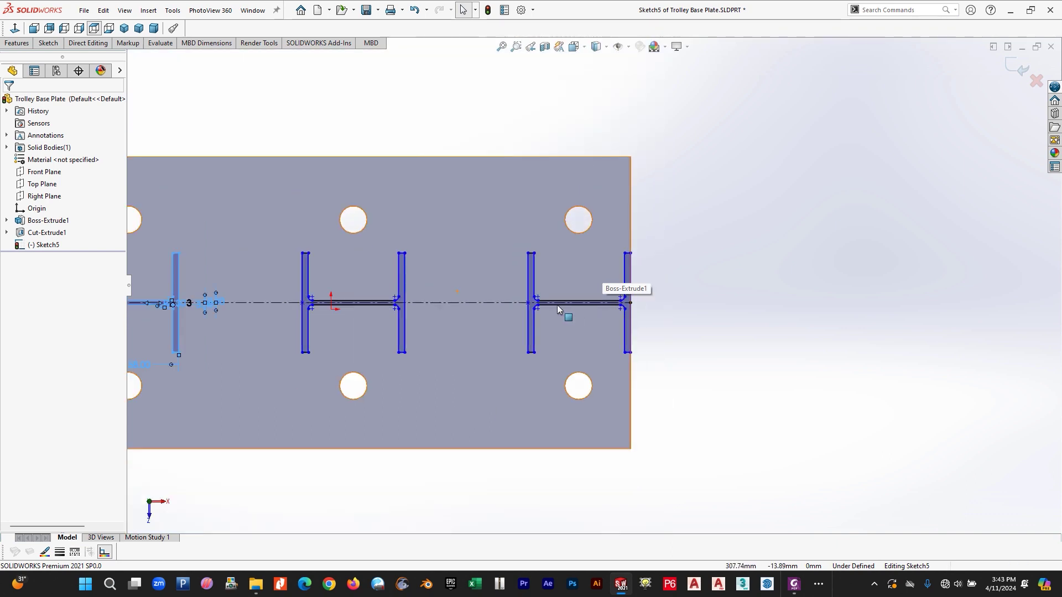
scroll(594, 285, "up", 4)
mouse_move(390, 380)
middle_mouse_down()
mouse_move(410, 280)
mouse_move(436, 302)
middle_mouse_up()
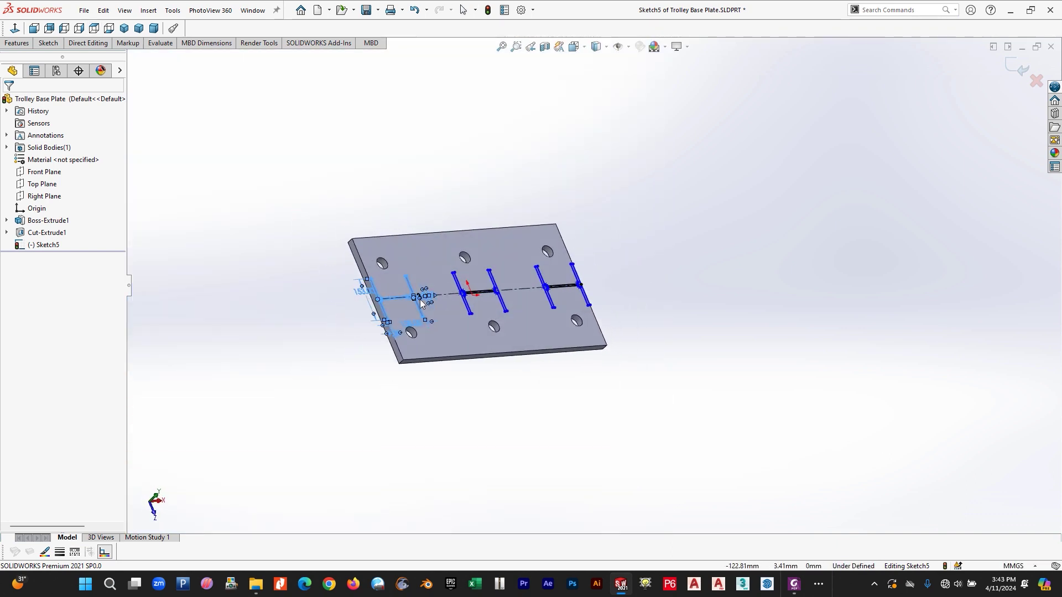
left_click(27, 45)
key("ctrl+shift+z")
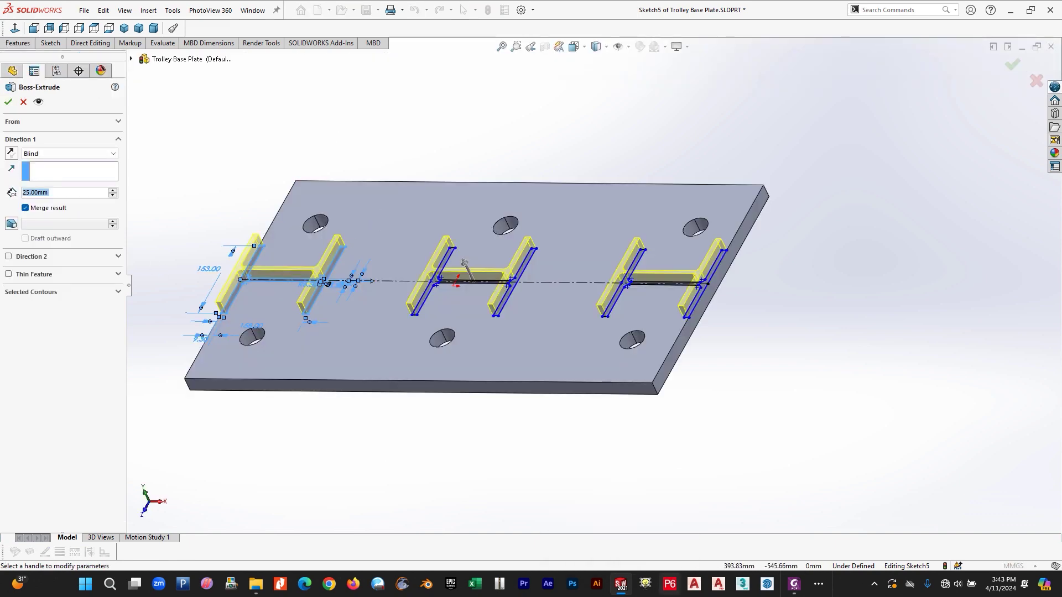
- Switch to the Saddle Design of Exchanger PDF and mark the vertical 1570 dimension beside the saddle elevation with a rectangle
left_click(794, 584)
scroll(309, 269, "down", 5)
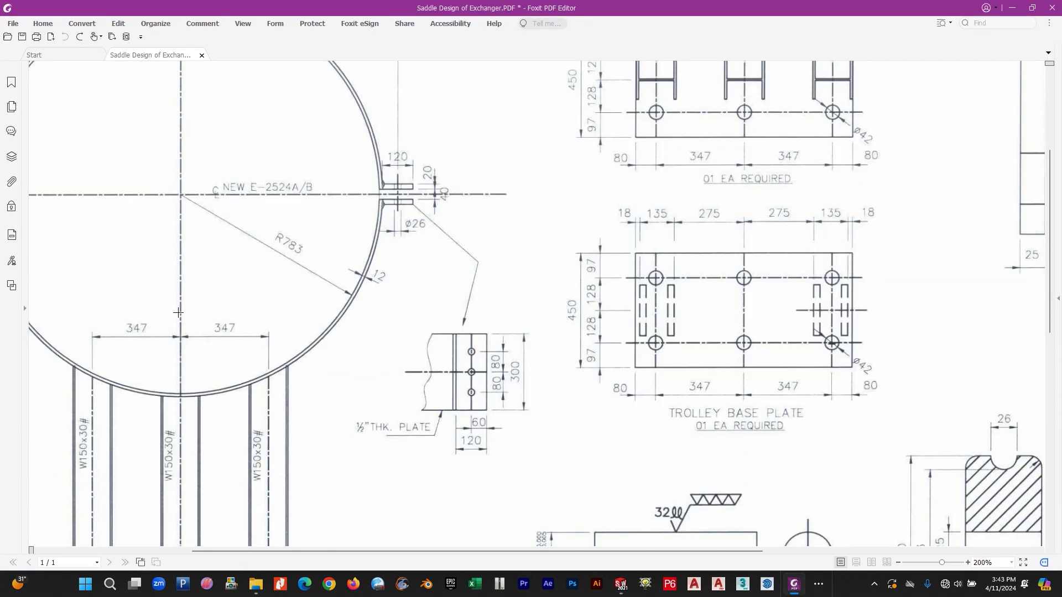
scroll(259, 302, "up", 3)
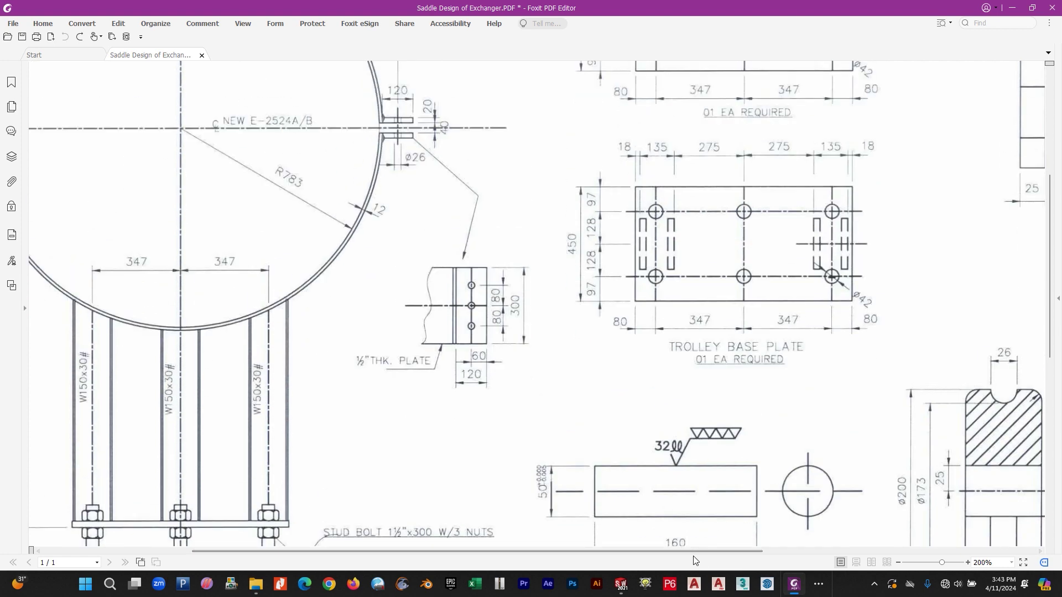
mouse_move(548, 551)
left_mouse_down()
mouse_move(163, 316)
mouse_move(174, 344)
left_mouse_up()
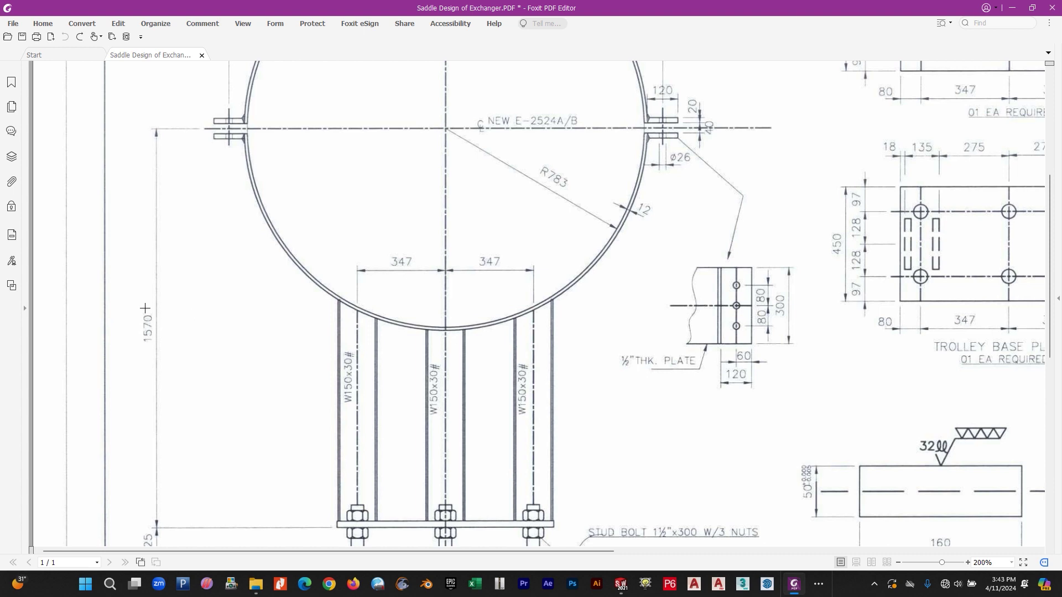
left_click_drag(130, 304, 178, 366)
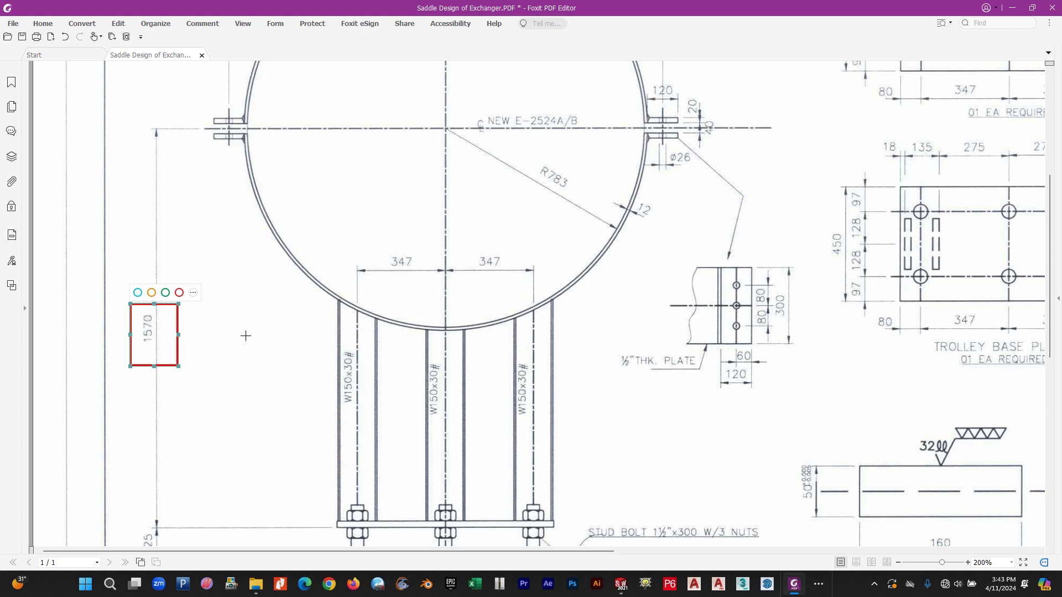
- Return to SOLIDWORKS and extrude the three H profiles 1000 mm upward from the base plate with a blind, merged extrusion
left_click(621, 584)
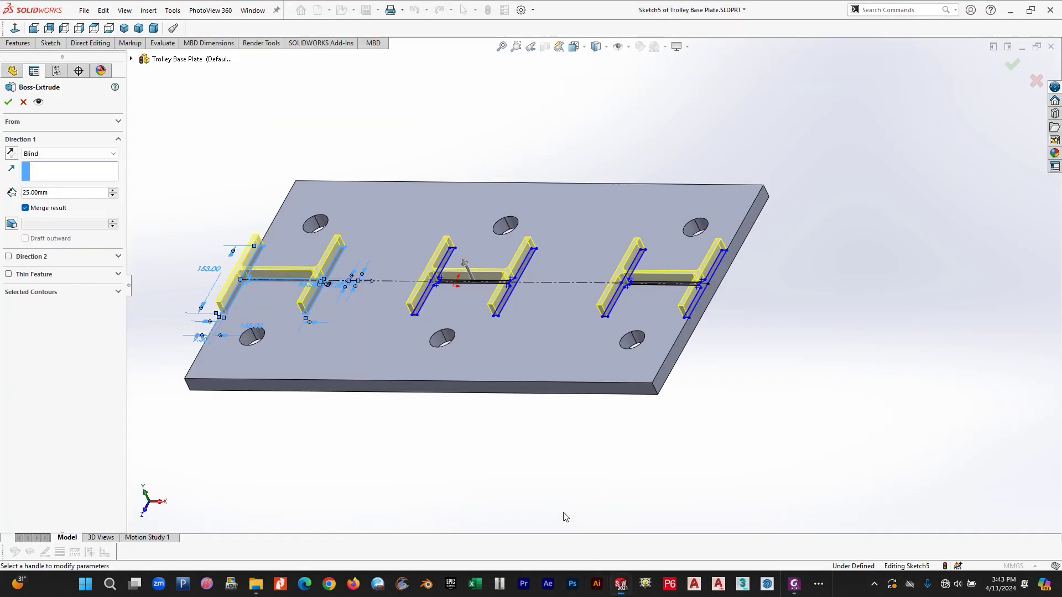
left_click(58, 192)
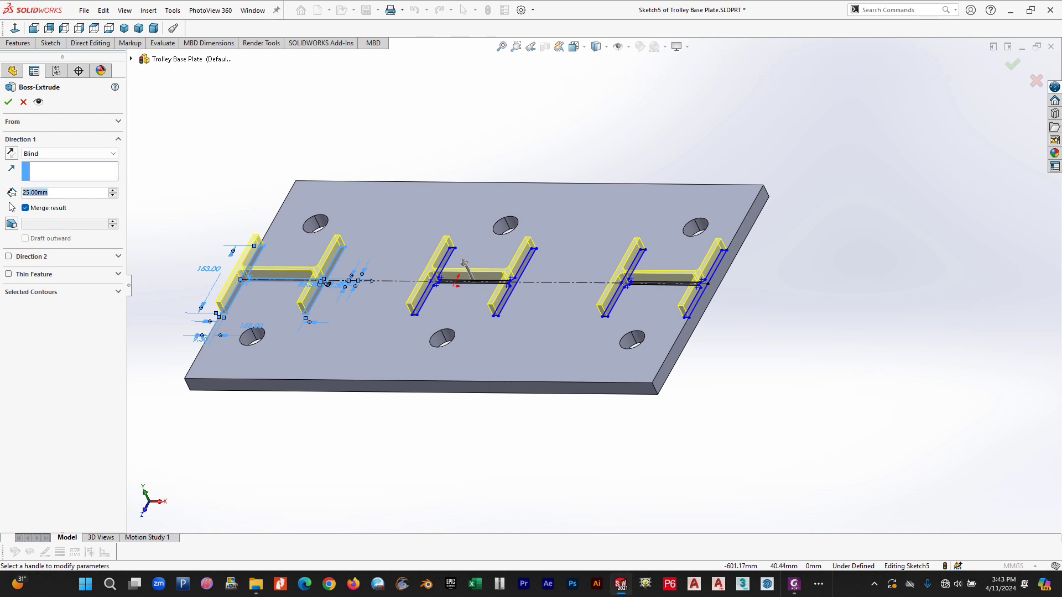
type("1000")
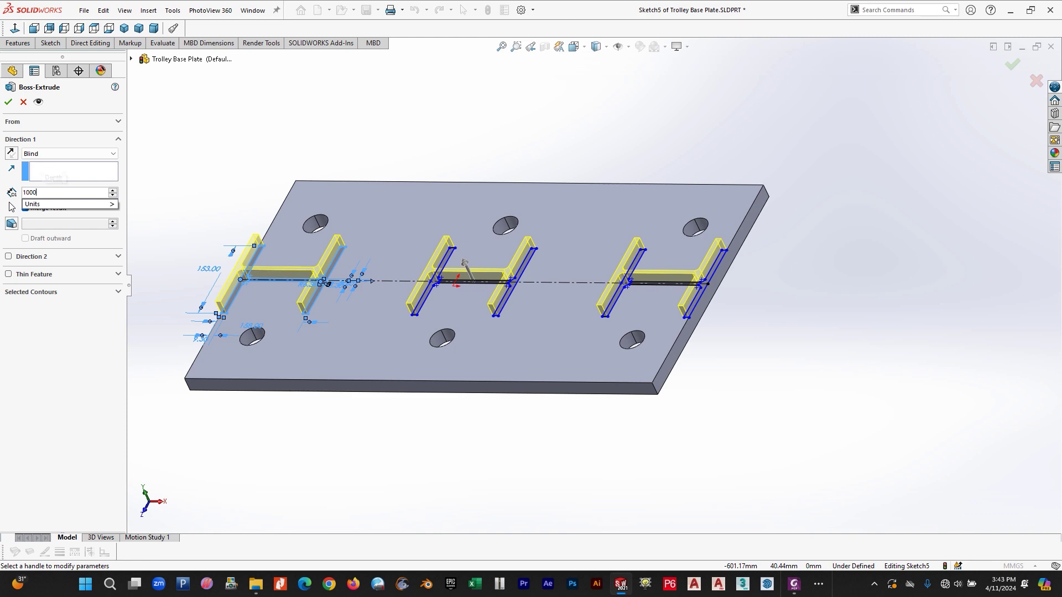
key("Return")
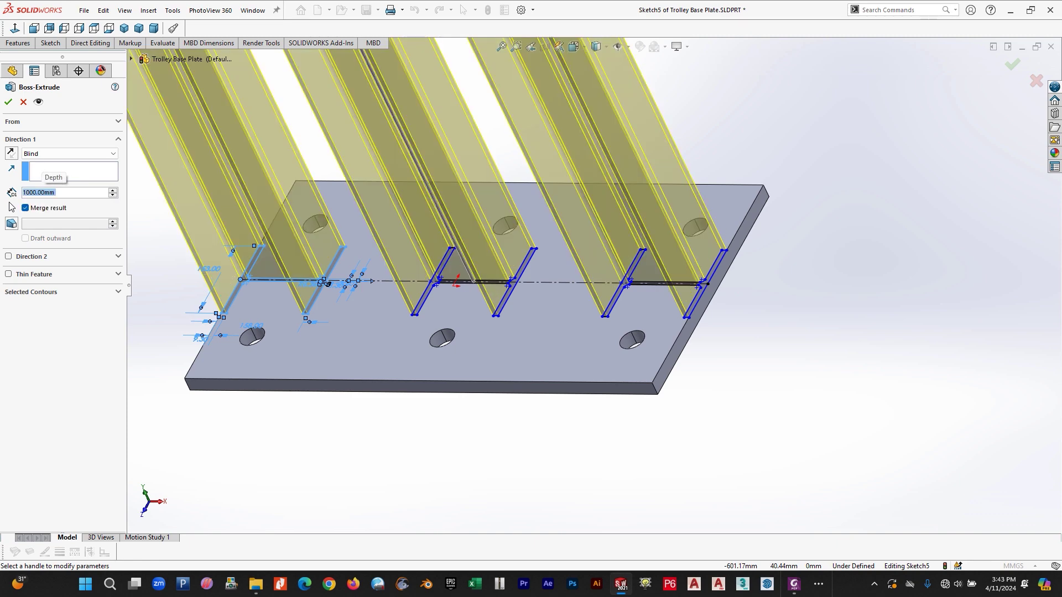
left_click(8, 101)
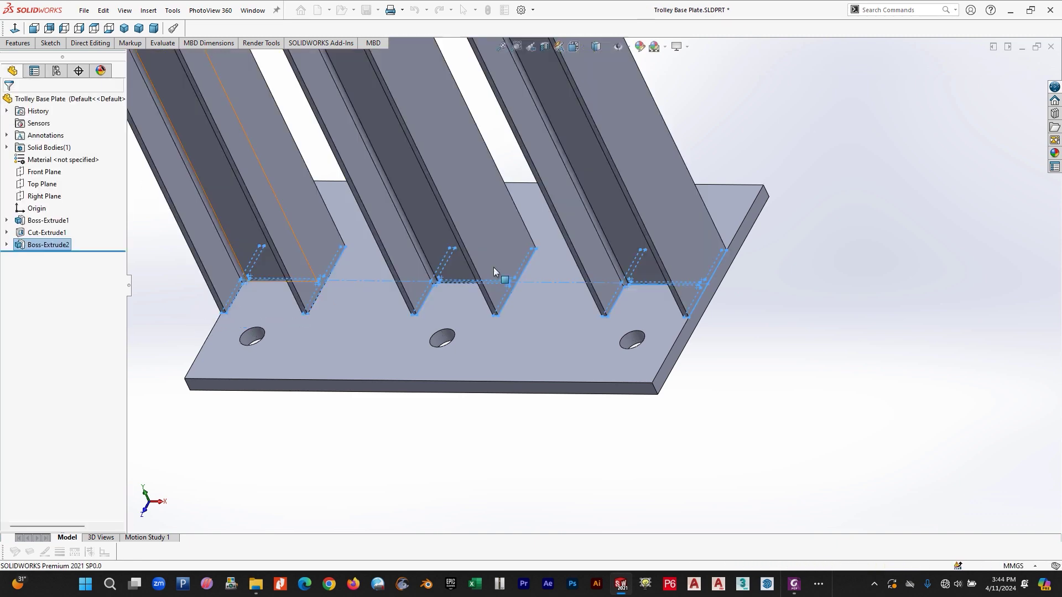
- Start a new sketch on the Front Plane, running through the three extruded H-beams
scroll(556, 283, "up", 3)
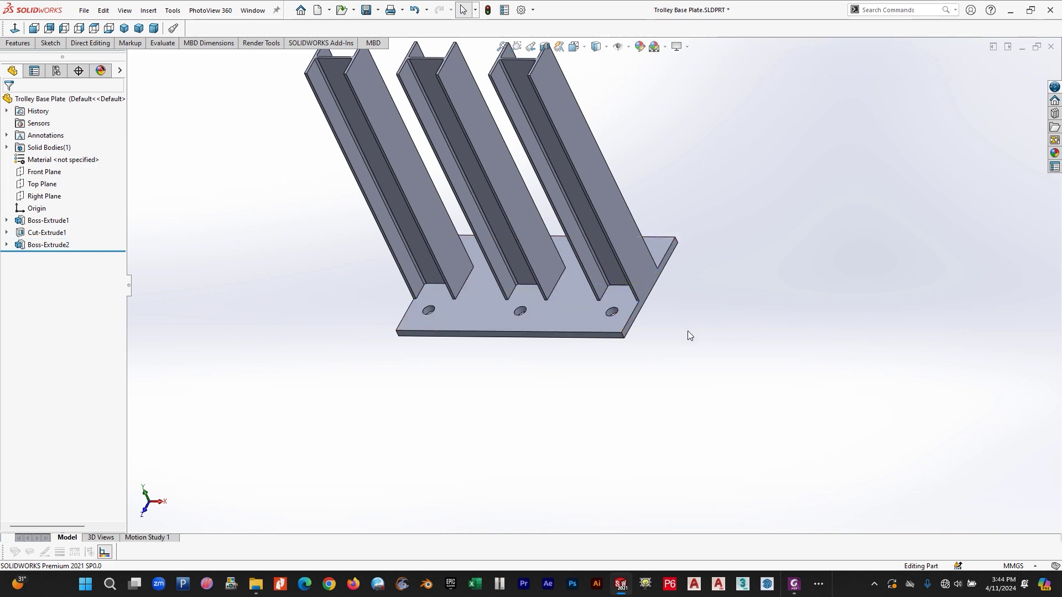
middle_click_drag(688, 331, 619, 237)
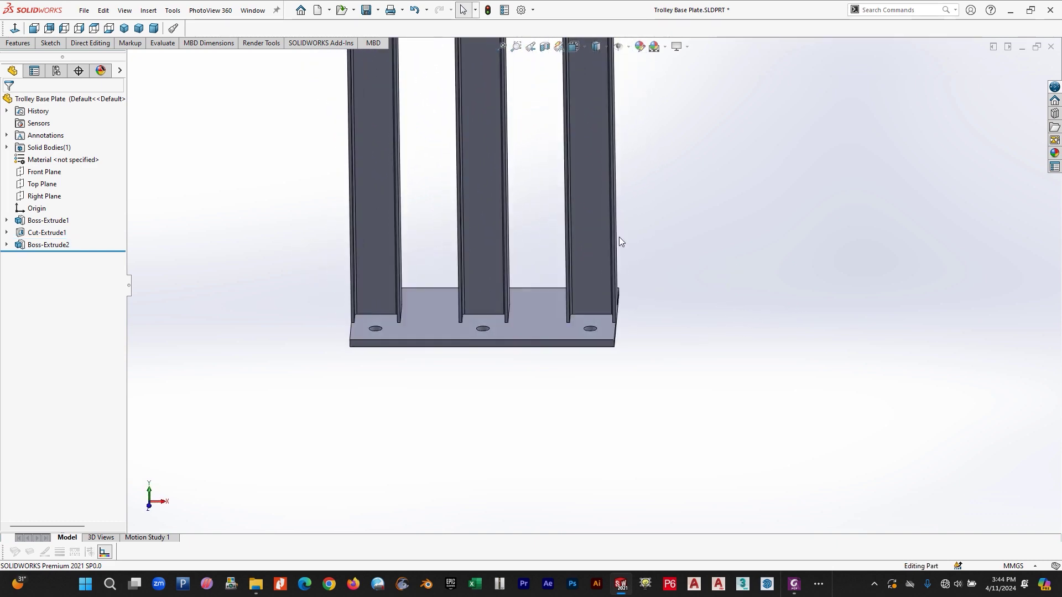
scroll(614, 210, "up", 4)
scroll(614, 196, "down", 5)
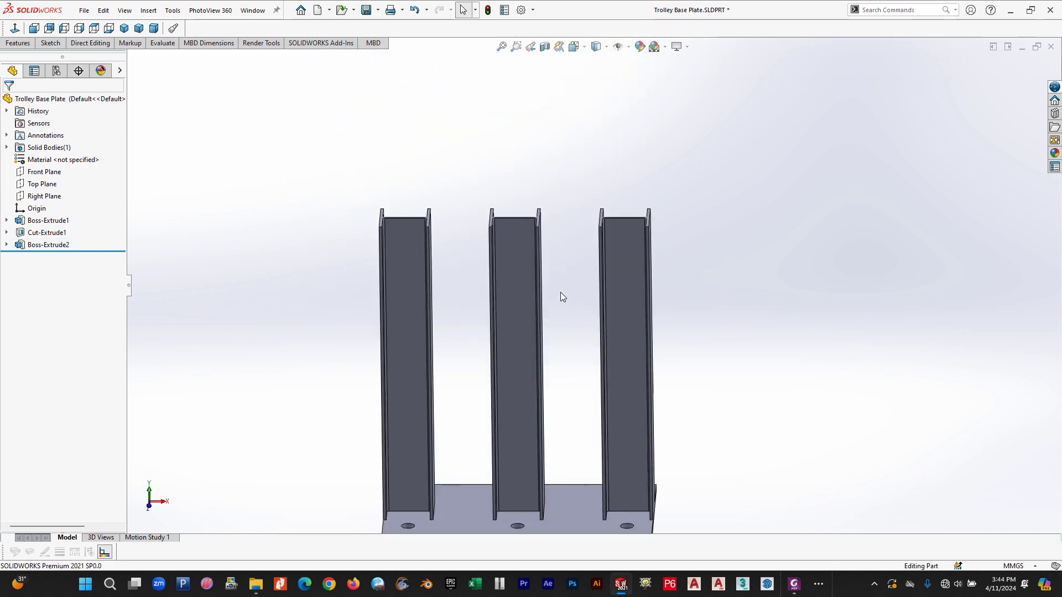
middle_click_drag(560, 292, 506, 324)
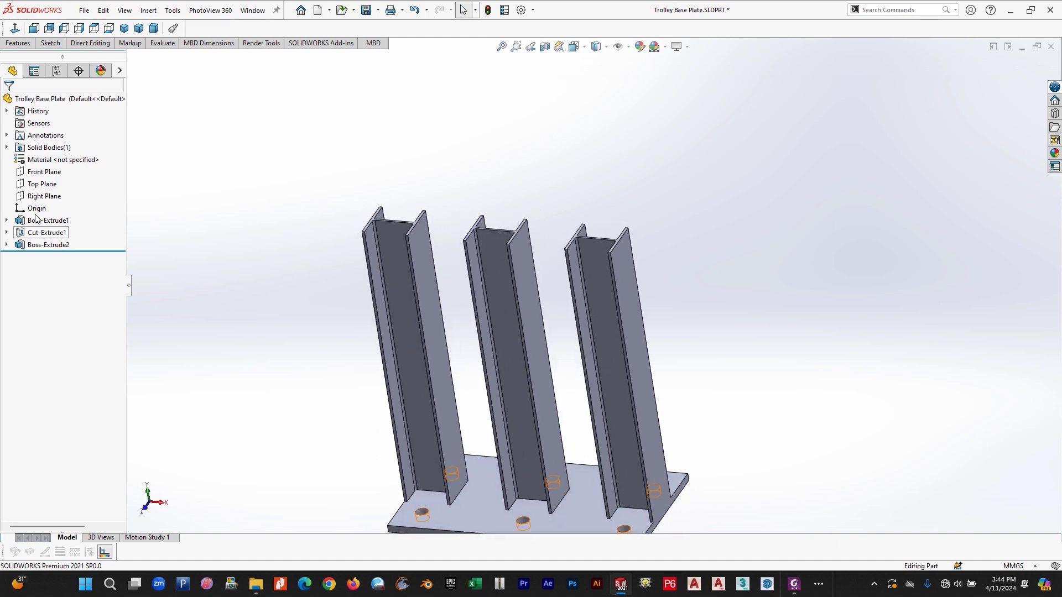
left_click(44, 172)
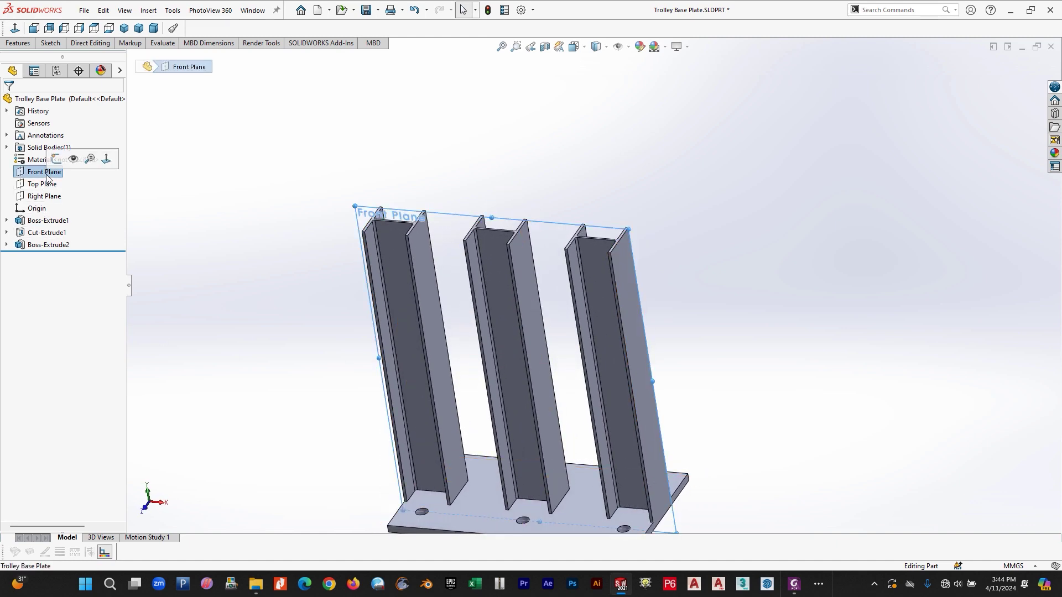
left_click(51, 43)
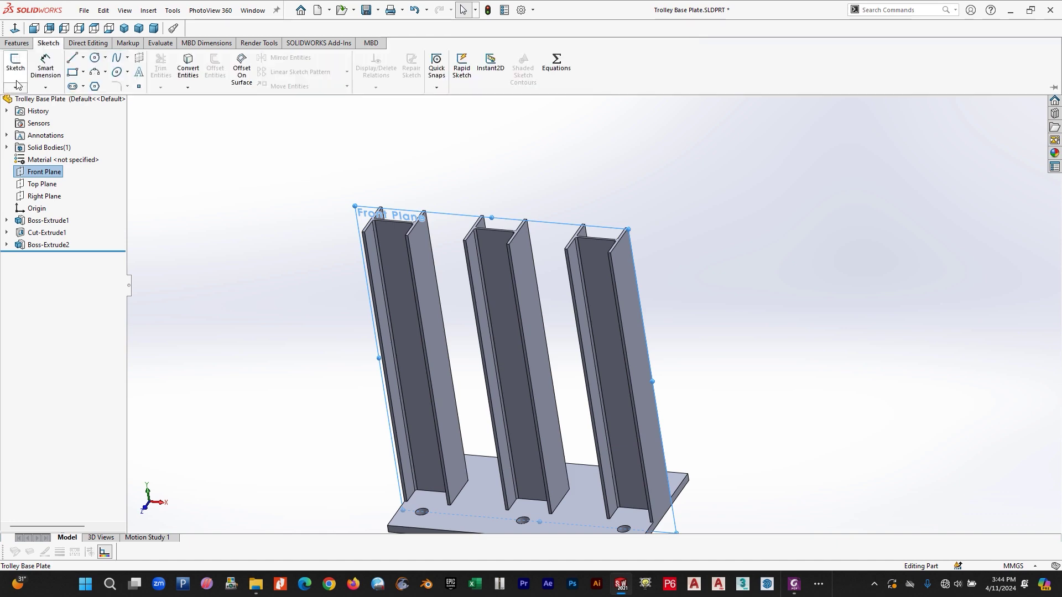
left_click(16, 66)
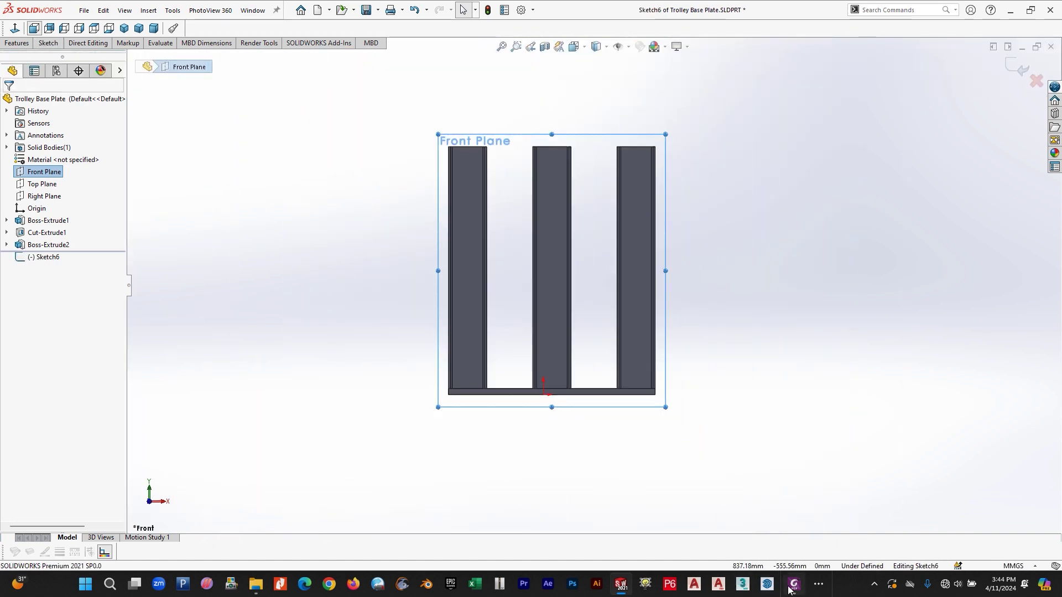
- Check the clamp ring's radius, thickness and centre height above the base plate in the Saddle Design PDF, and return to SOLIDWORKS
left_click(793, 584)
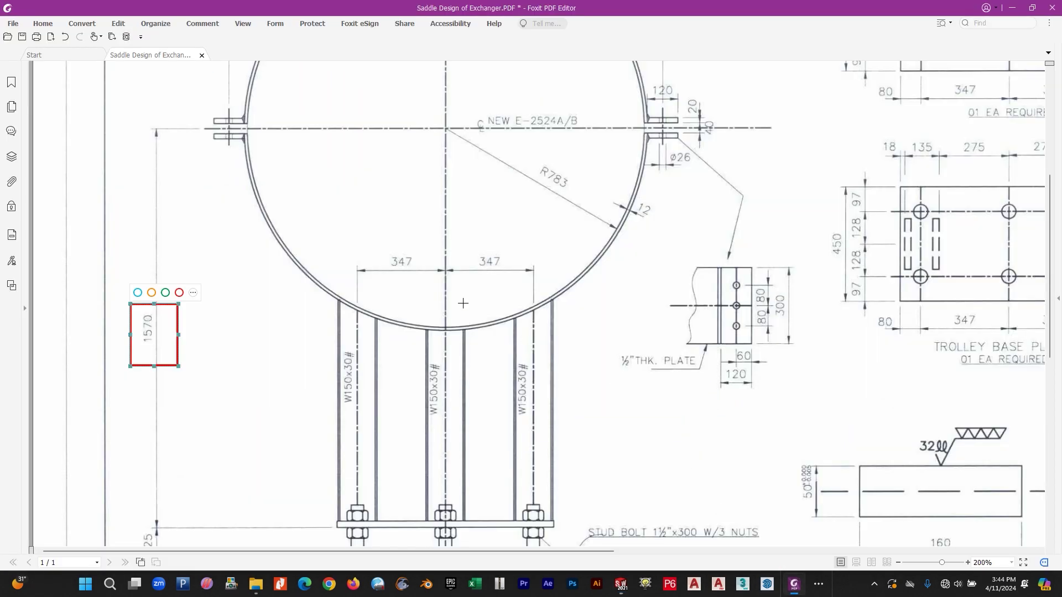
scroll(423, 286, "up", 1)
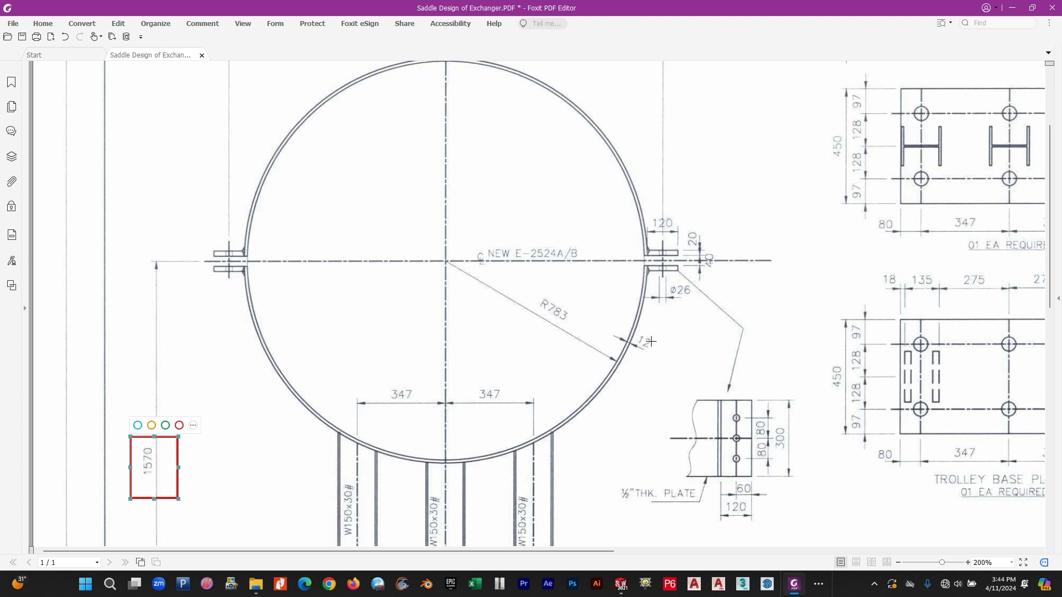
scroll(599, 408, "down", 1)
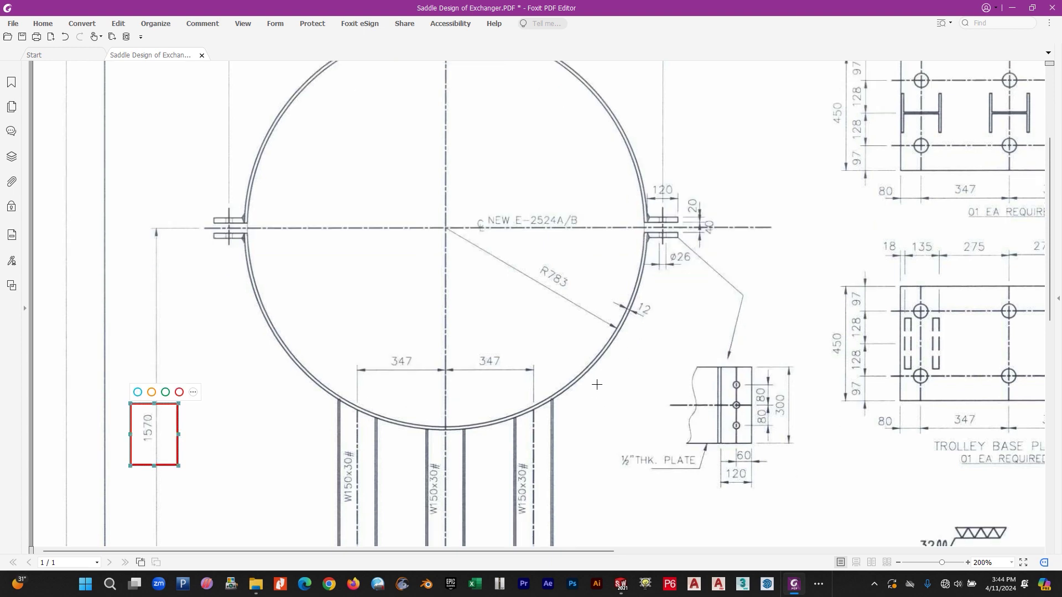
scroll(542, 323, "down", 1)
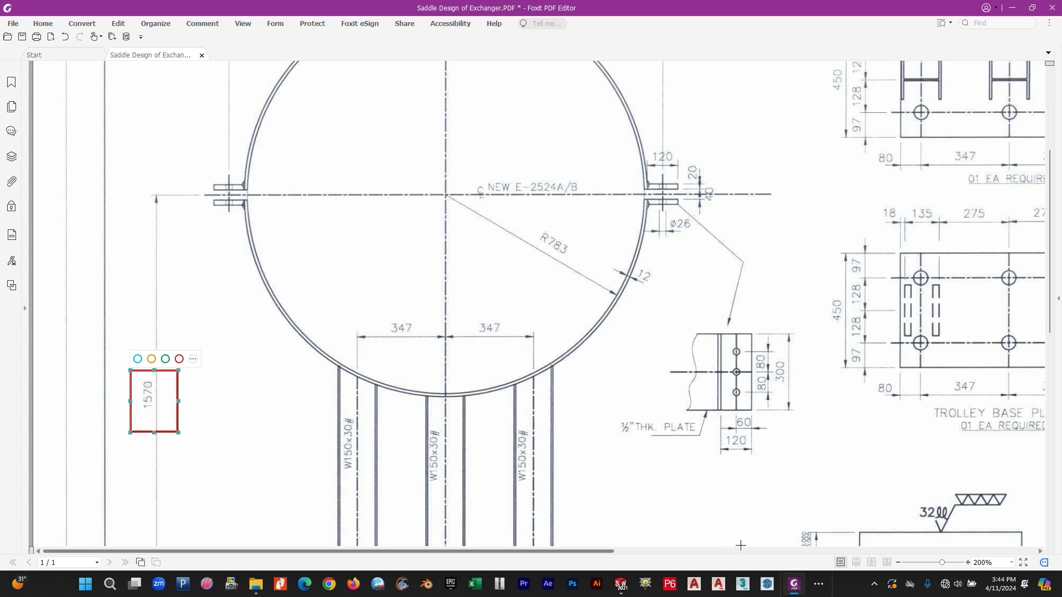
key("alt+Tab")
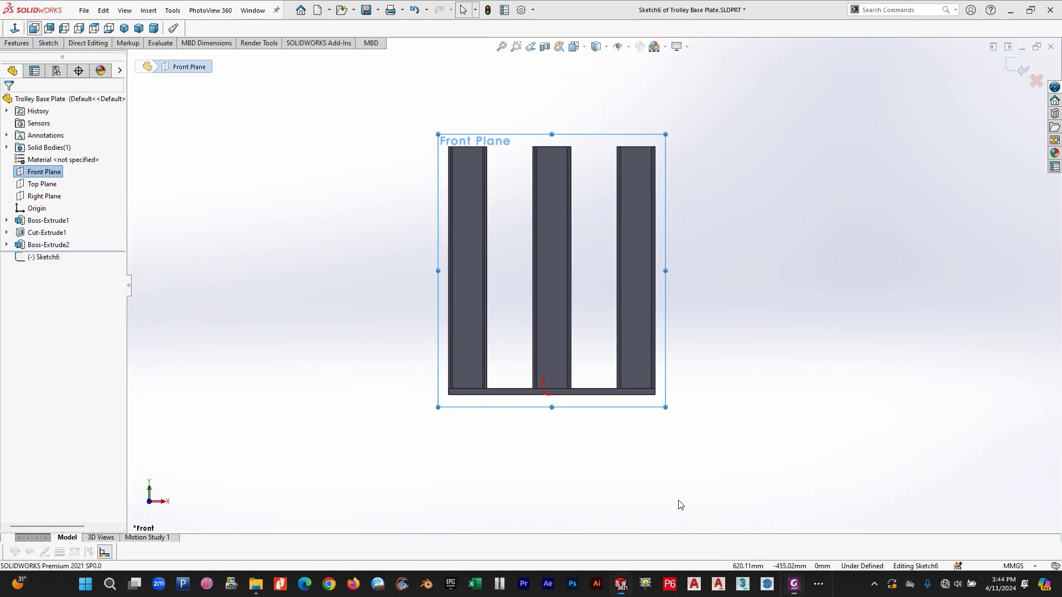
left_click(48, 43)
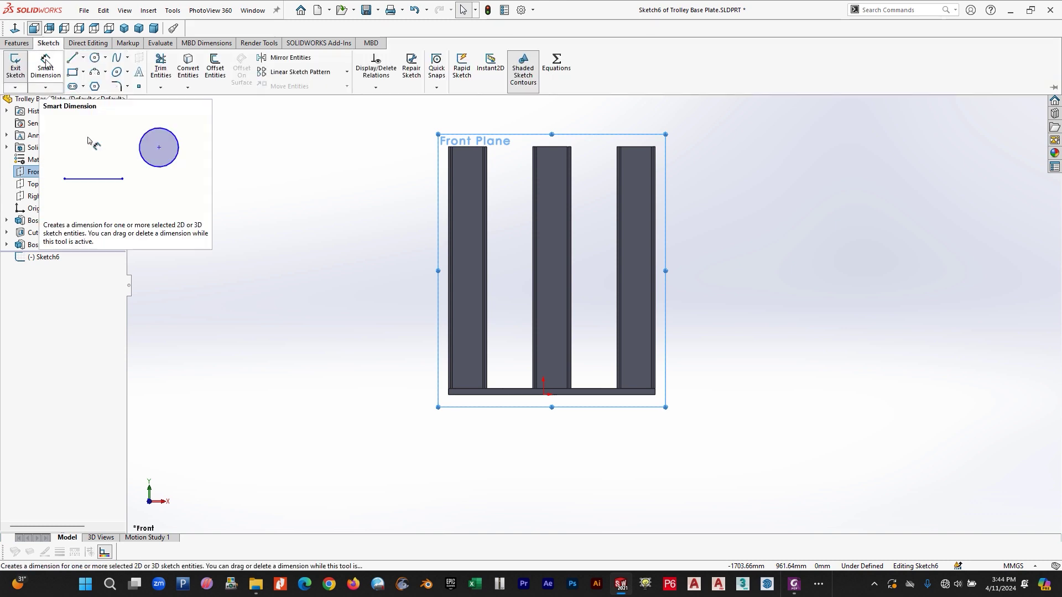
left_click(77, 70)
scroll(592, 285, "up", 4)
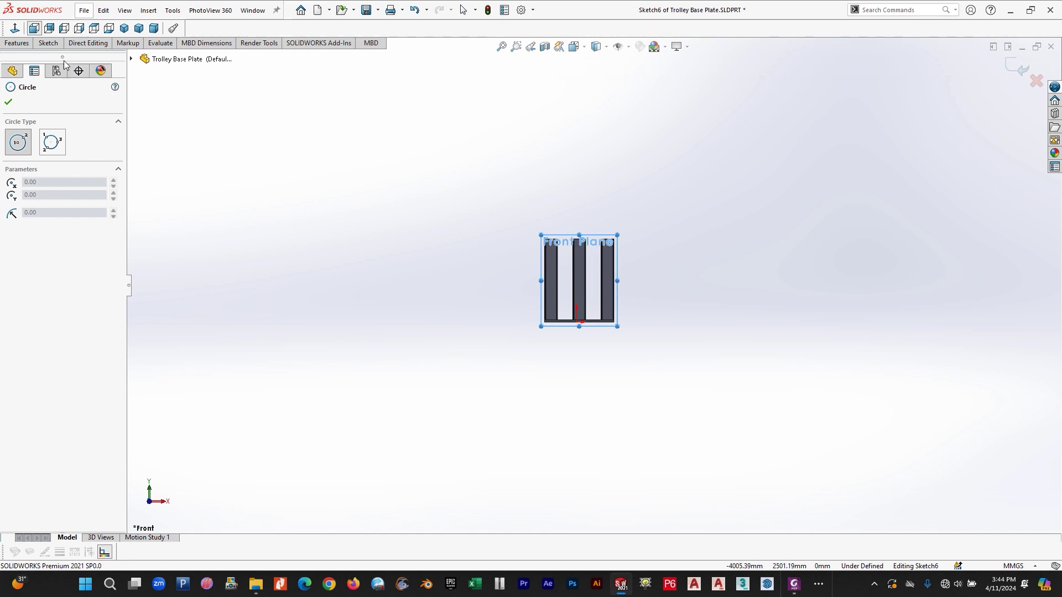
- Draw a vertical centerline about 2405 mm long from the midpoint of the base plate's bottom edge up past the middle beam
left_click(49, 44)
left_click(83, 57)
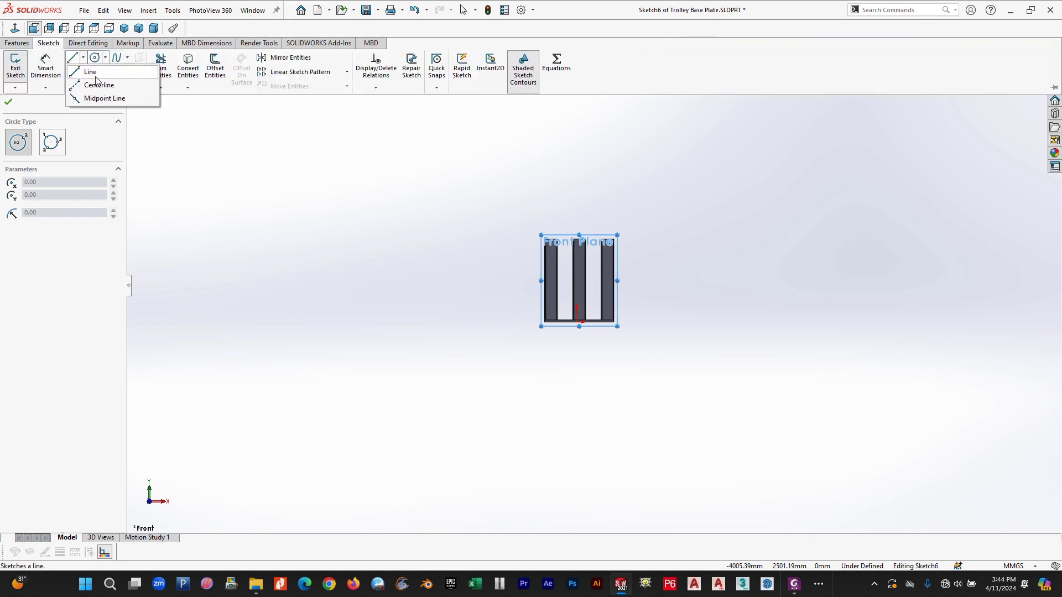
left_click(95, 85)
scroll(636, 337, "up", 4)
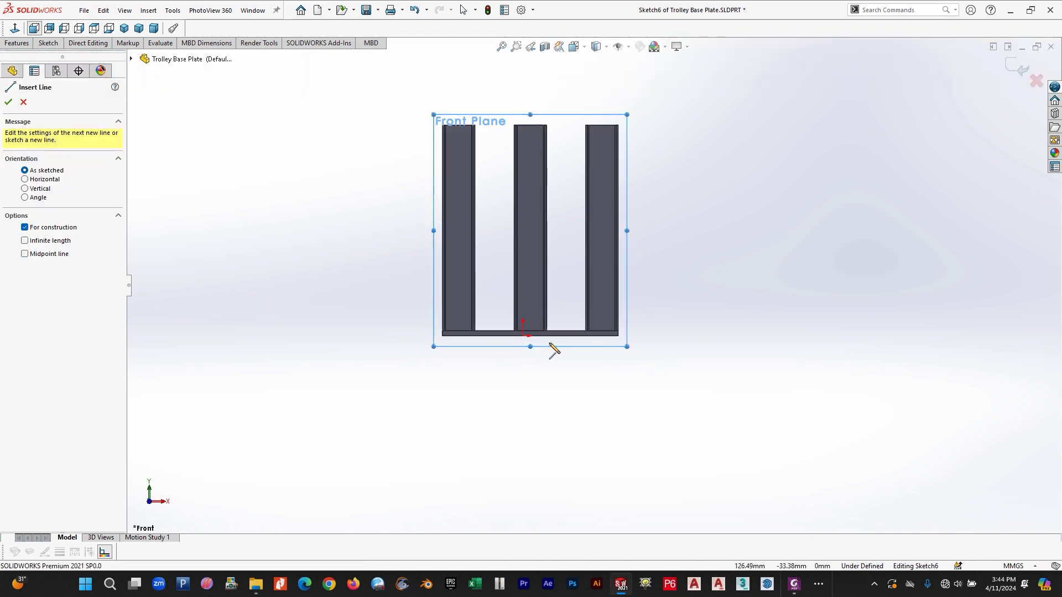
scroll(539, 354, "up", 5)
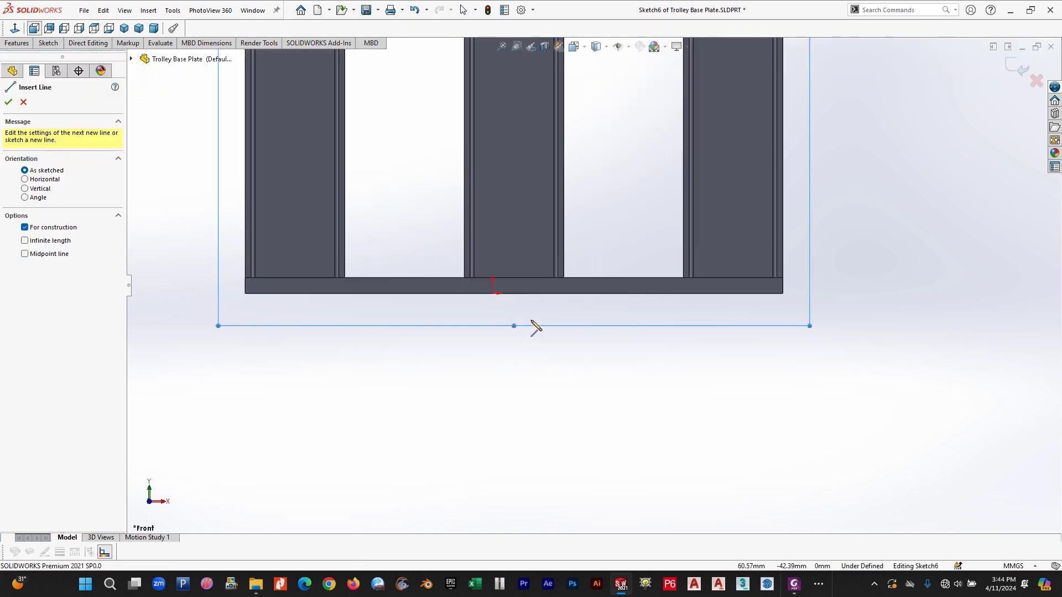
left_click(514, 293)
scroll(528, 249, "down", 5)
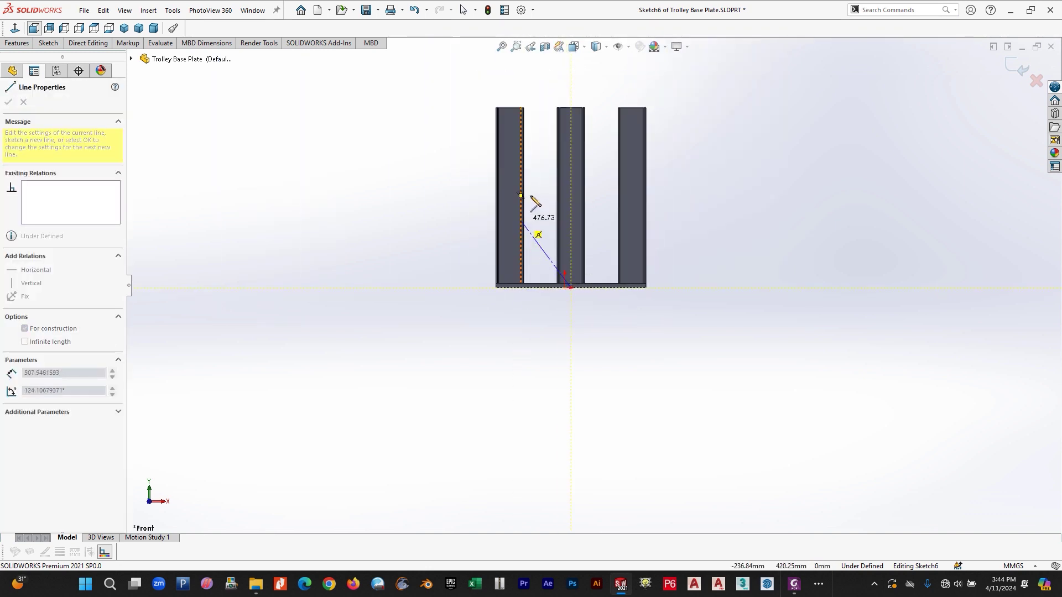
scroll(573, 64, "down", 3)
left_click(582, 83)
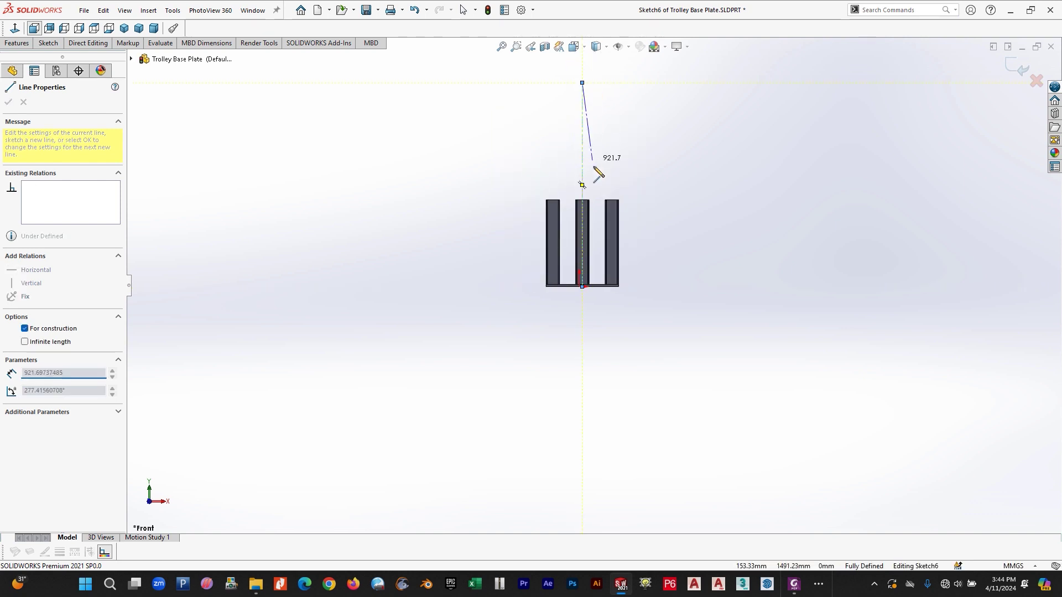
key("Escape")
- Sketch a circle with a radius of about 1285 mm centred on the upper end of the vertical centerline
left_click(48, 43)
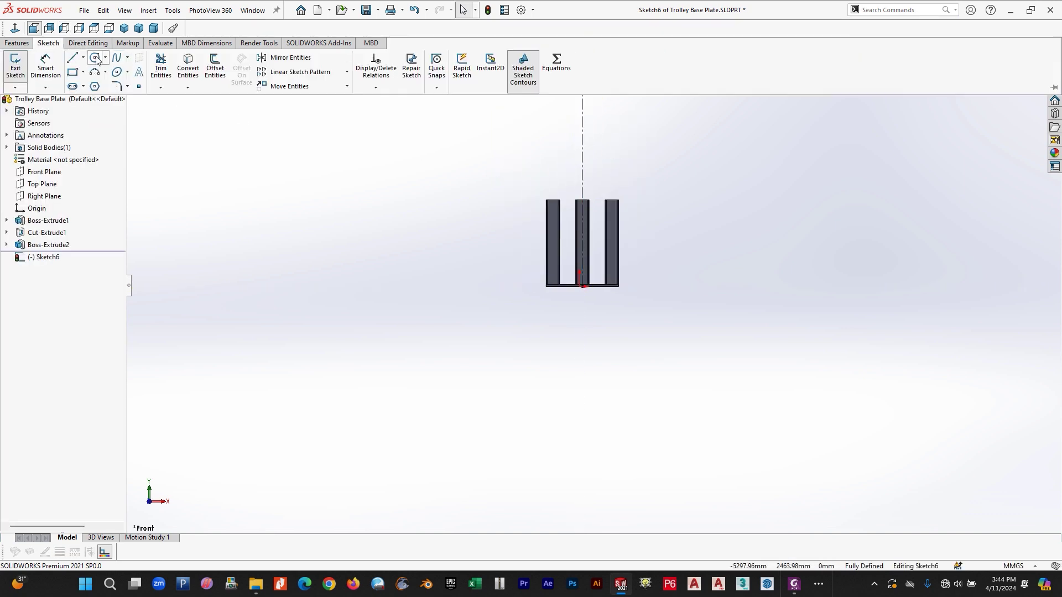
left_click(96, 58)
left_click(582, 83)
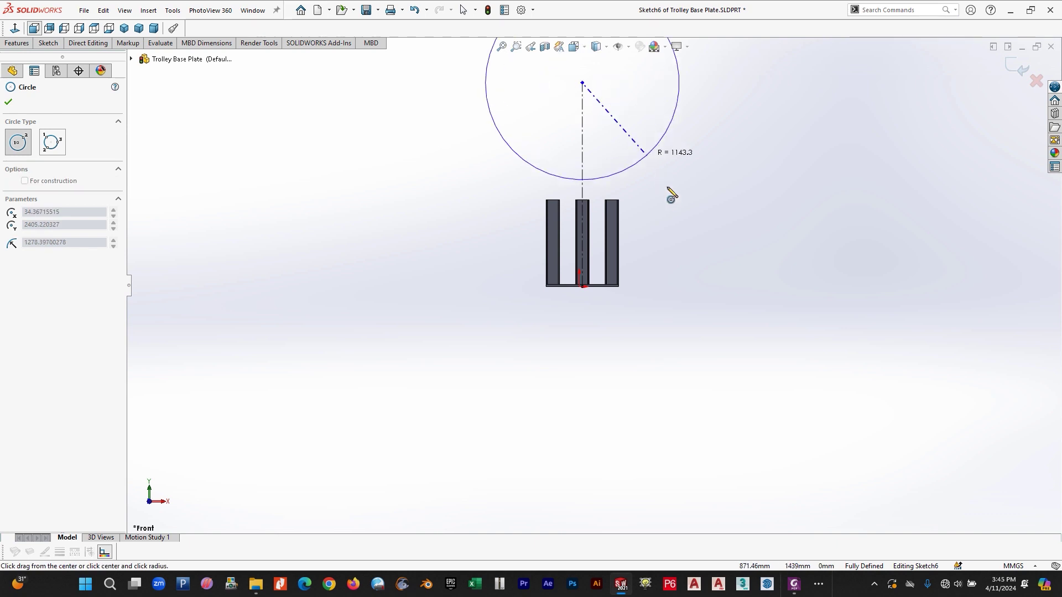
left_click(651, 172)
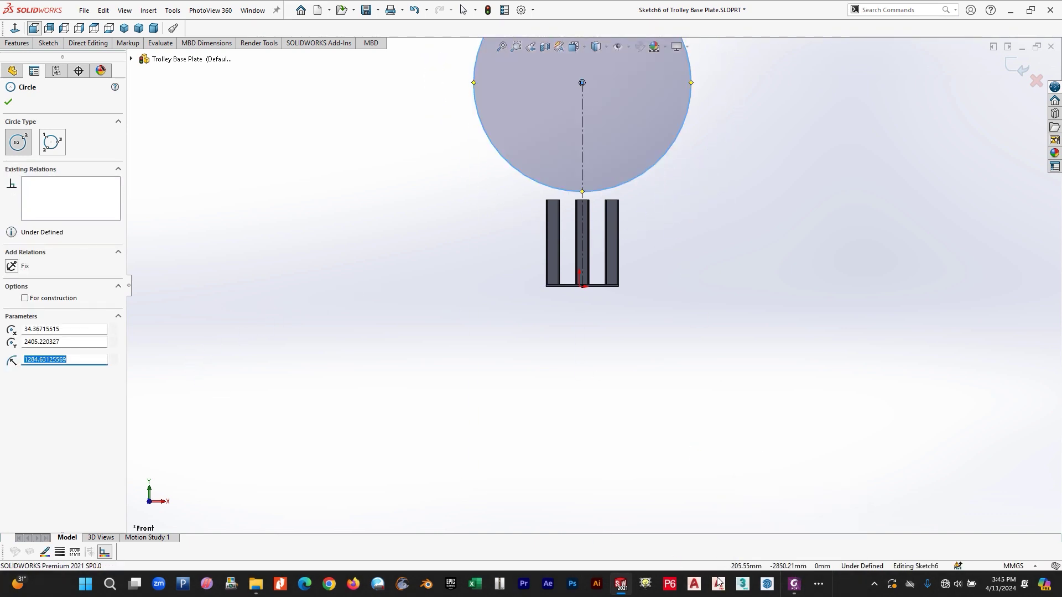
- Recheck the clamp ring's radius and thickness in the Saddle Design PDF, and set the circle's radius to 783+12 mm back in SOLIDWORKS
left_click(794, 587)
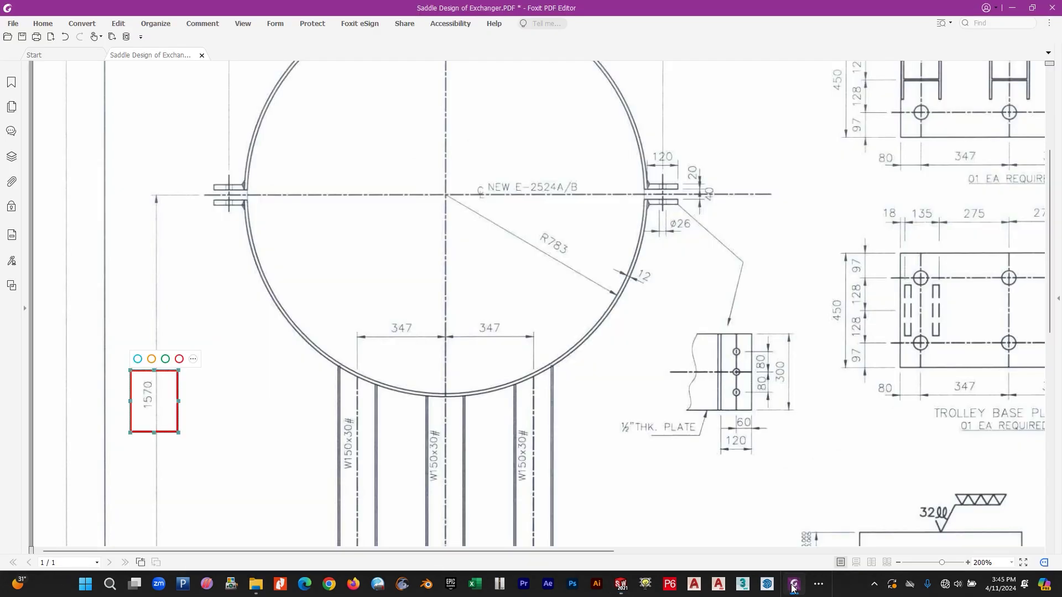
left_click(793, 587)
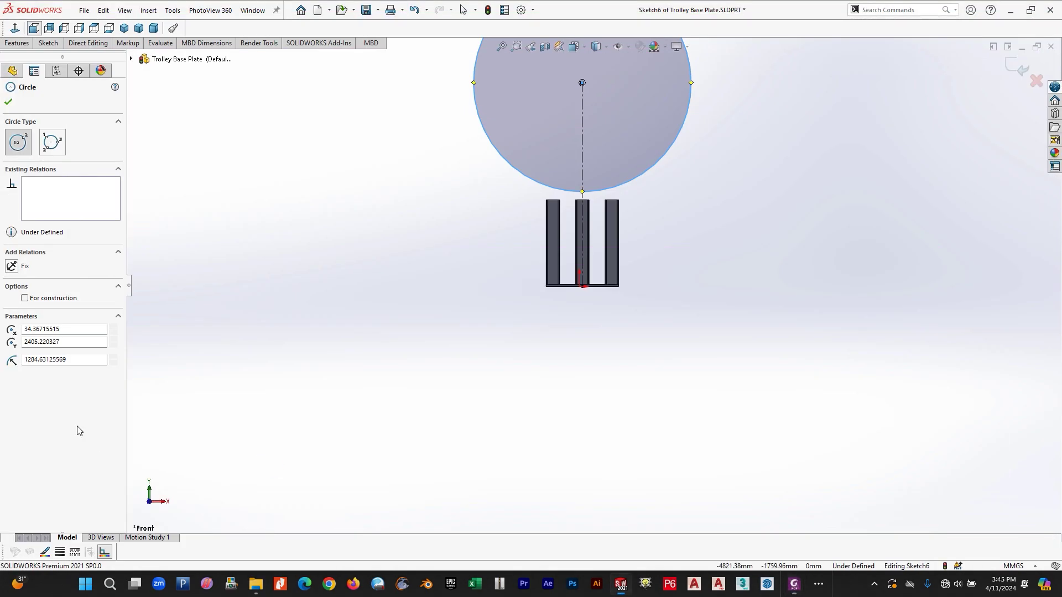
double_click(70, 359)
type("783+12")
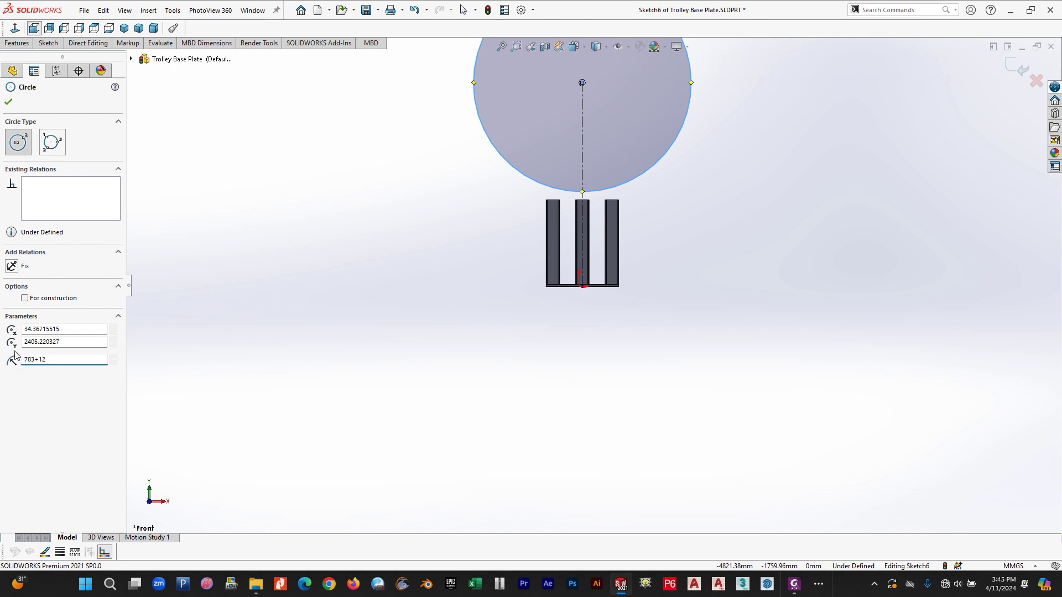
key("Return")
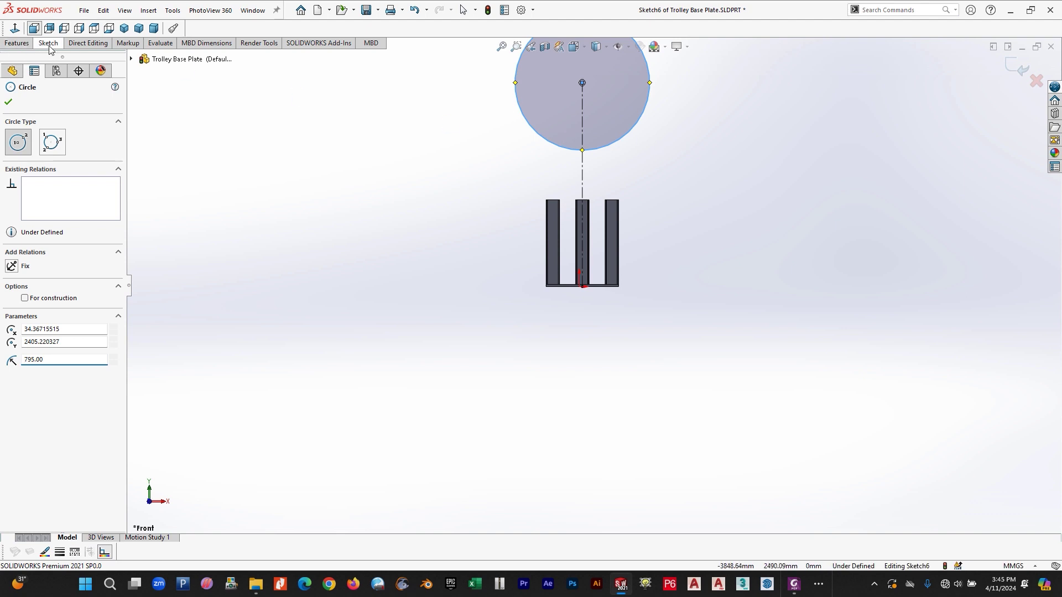
- Add a diameter dimension to the clamp ring circle with Smart Dimension, accepting its value
left_click(87, 43)
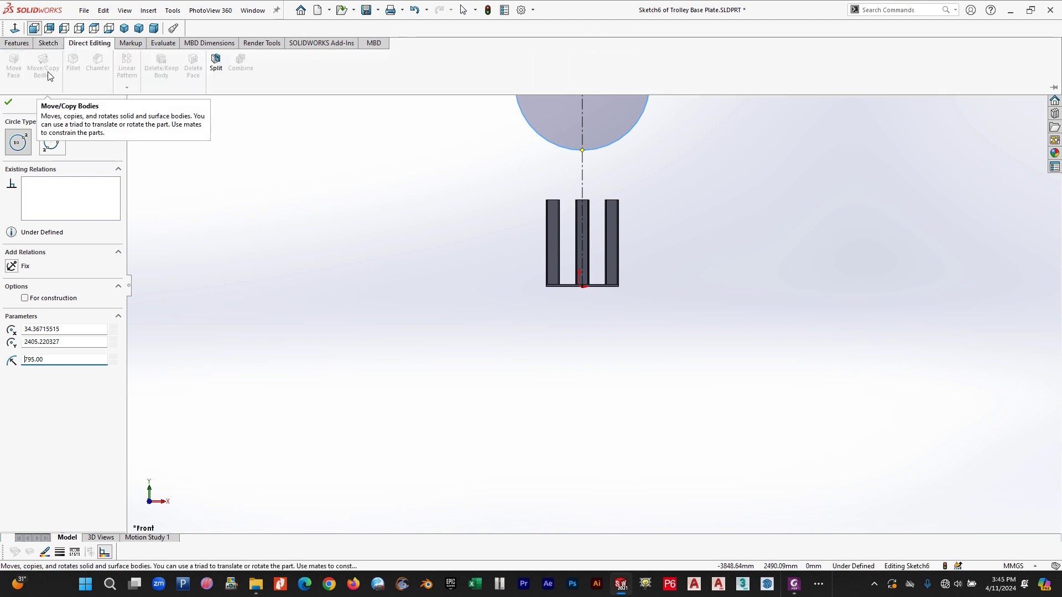
left_click(48, 43)
left_click(43, 66)
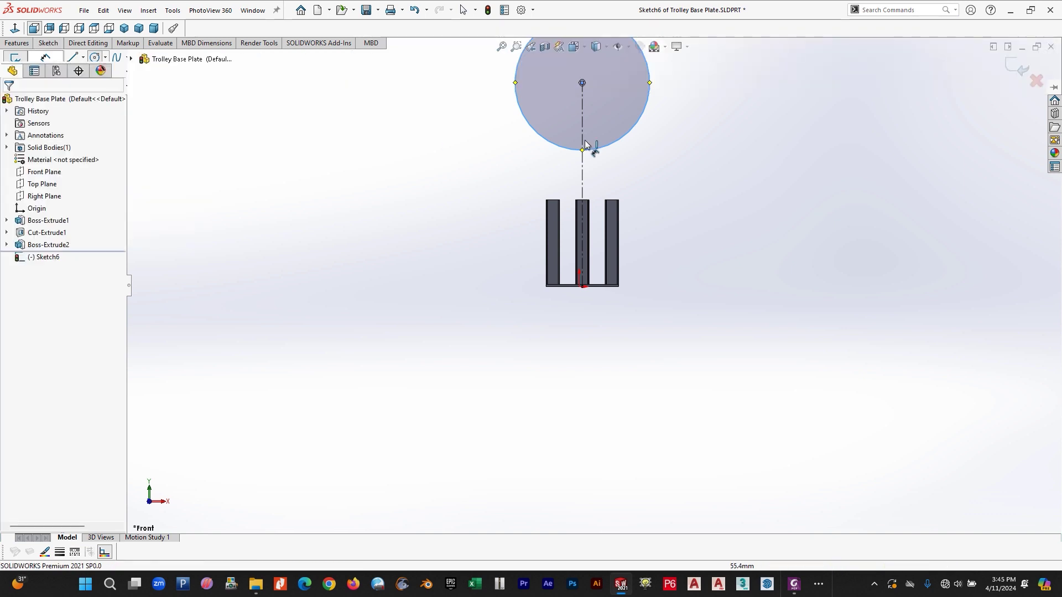
left_click(526, 124)
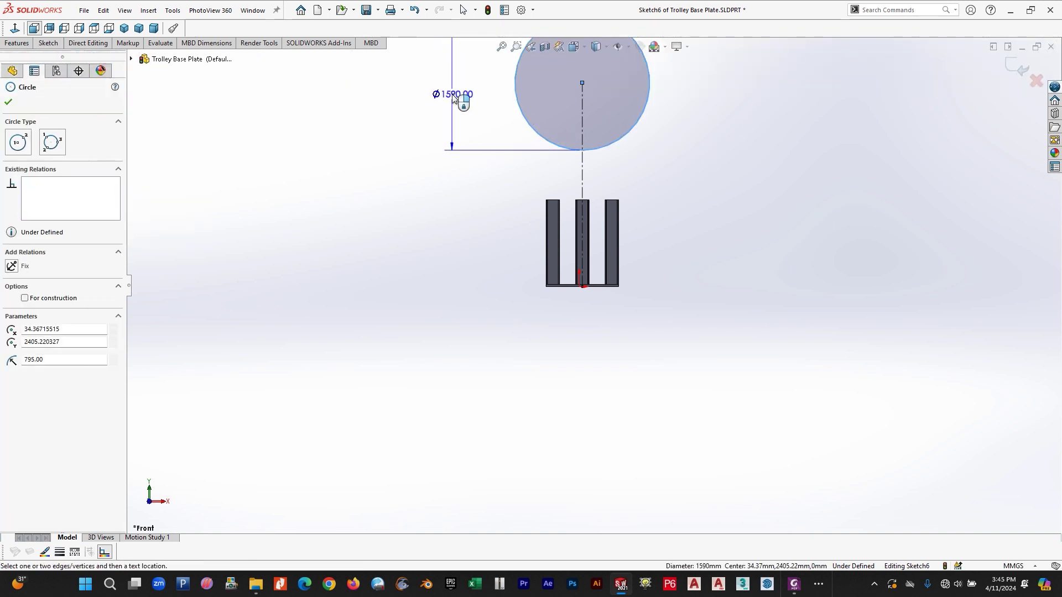
left_click(451, 102)
left_click(403, 79)
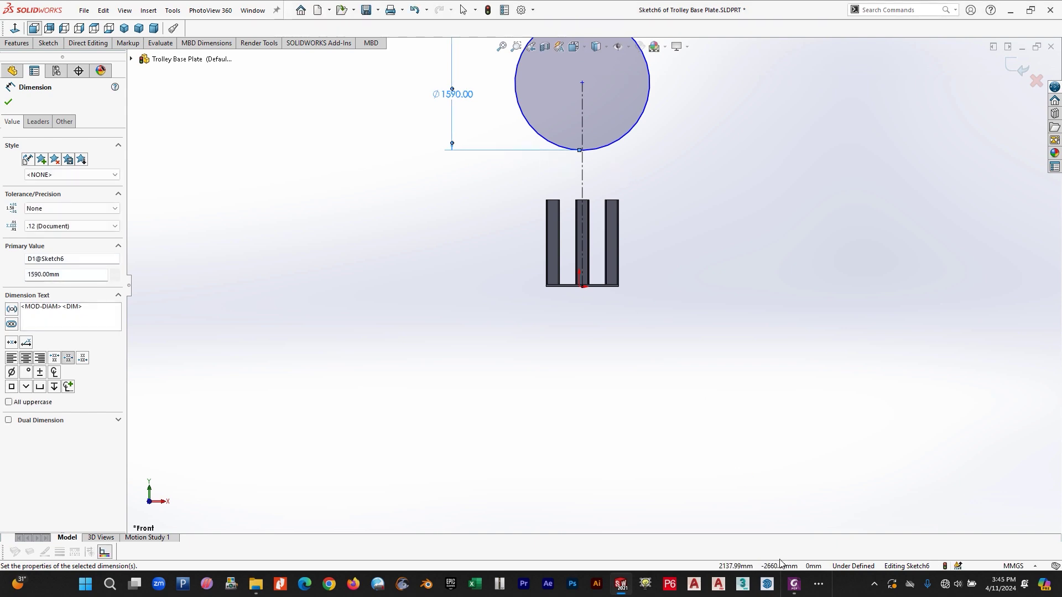
- Check the centre height in the Saddle Design PDF, and in SOLIDWORKS dimension the circle's centre 1570 mm above the base plate's bottom edge
left_click(797, 590)
scroll(164, 400, "down", 1)
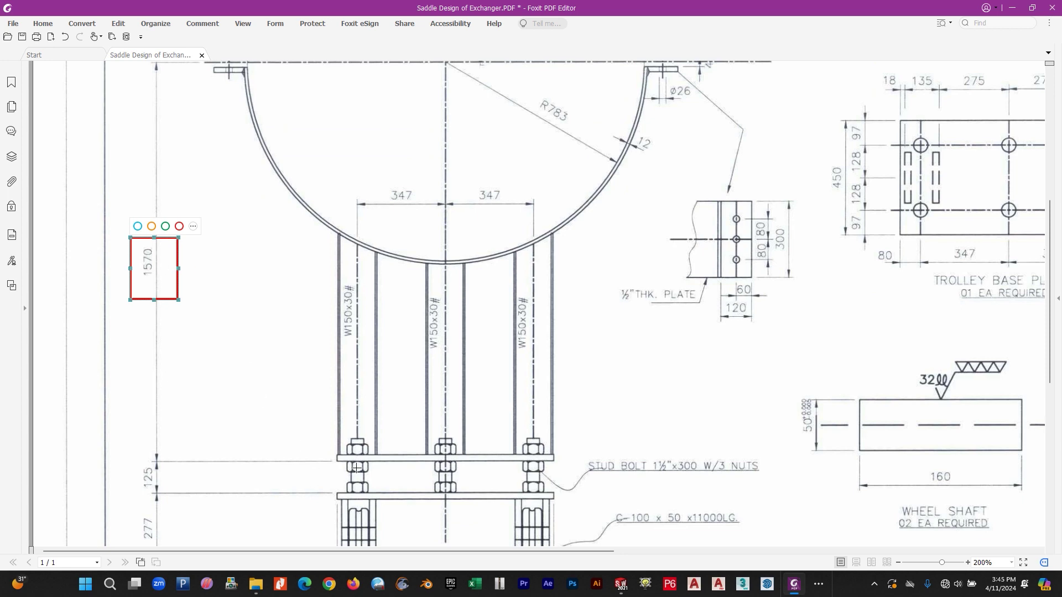
key("alt+Tab")
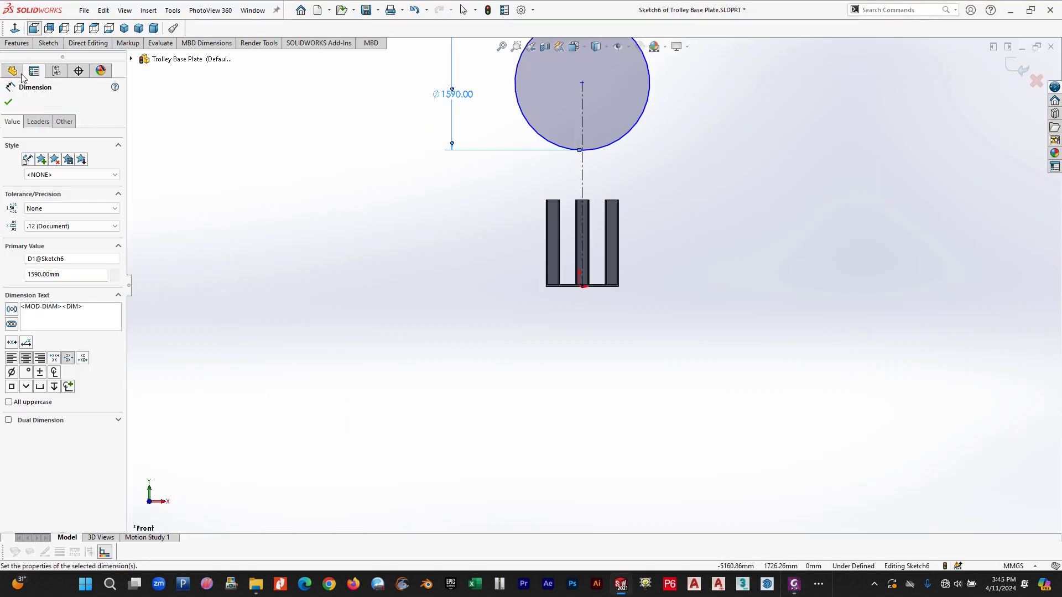
left_click(47, 43)
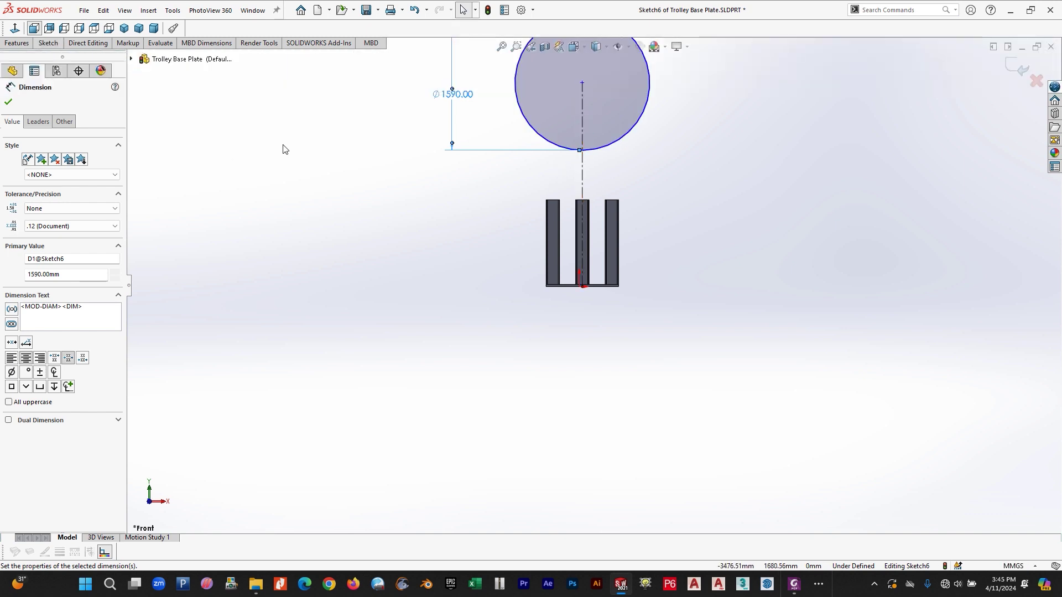
left_click(530, 160)
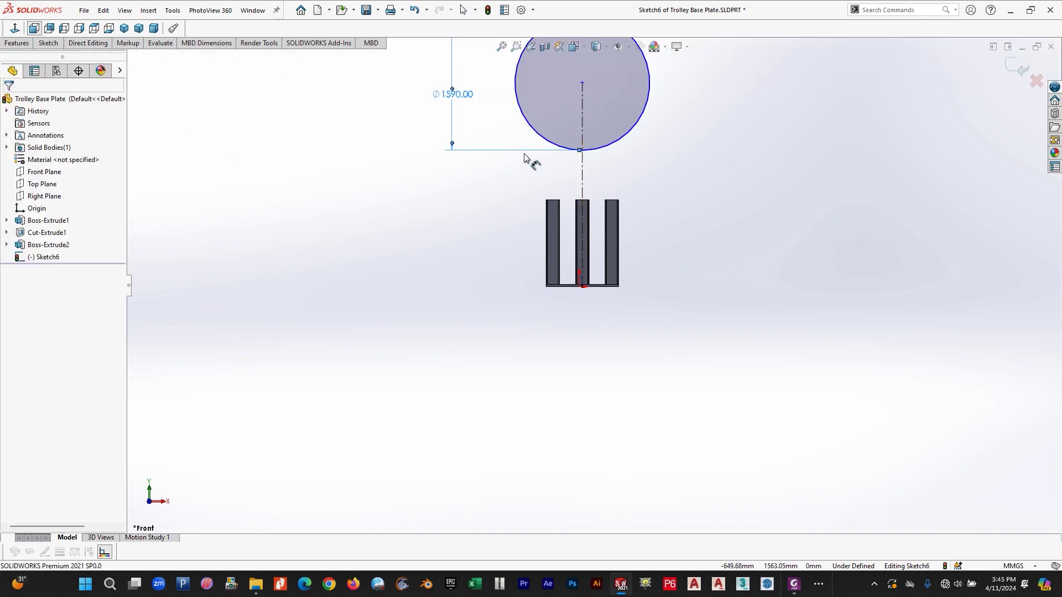
left_click(584, 83)
left_click(584, 286)
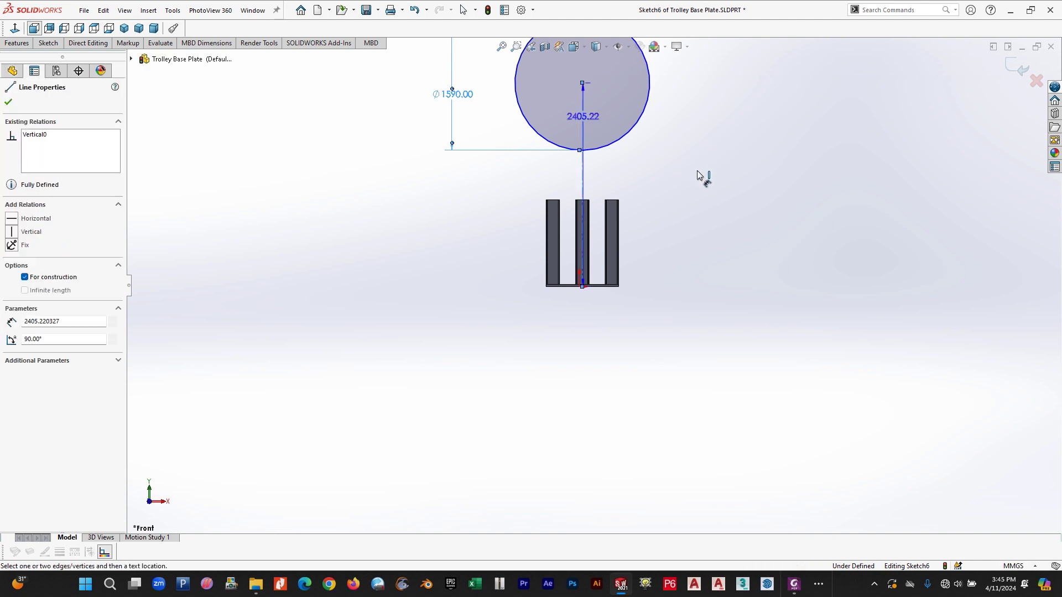
left_click(738, 260)
type("1570")
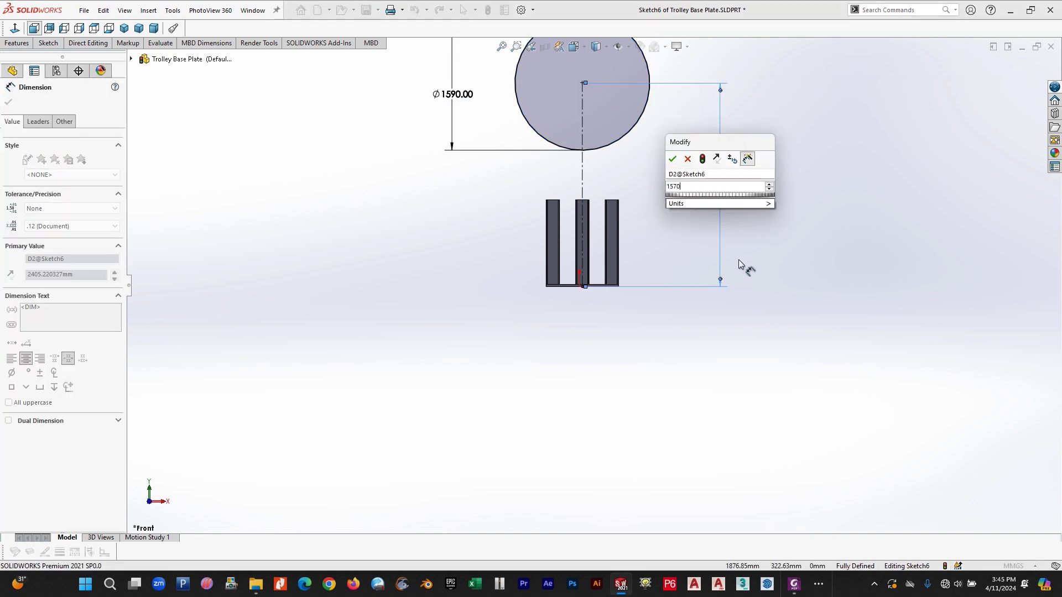
key("Return")
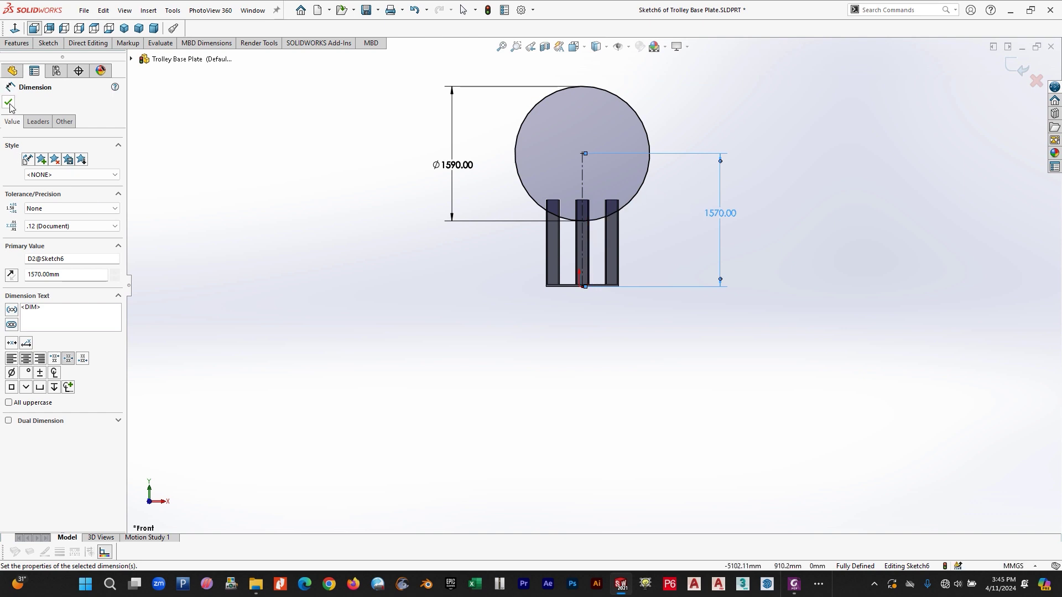
- Cut the tops of the three H-beams with an Extruded Cut of the circle, using Through All - Both
left_click(17, 42)
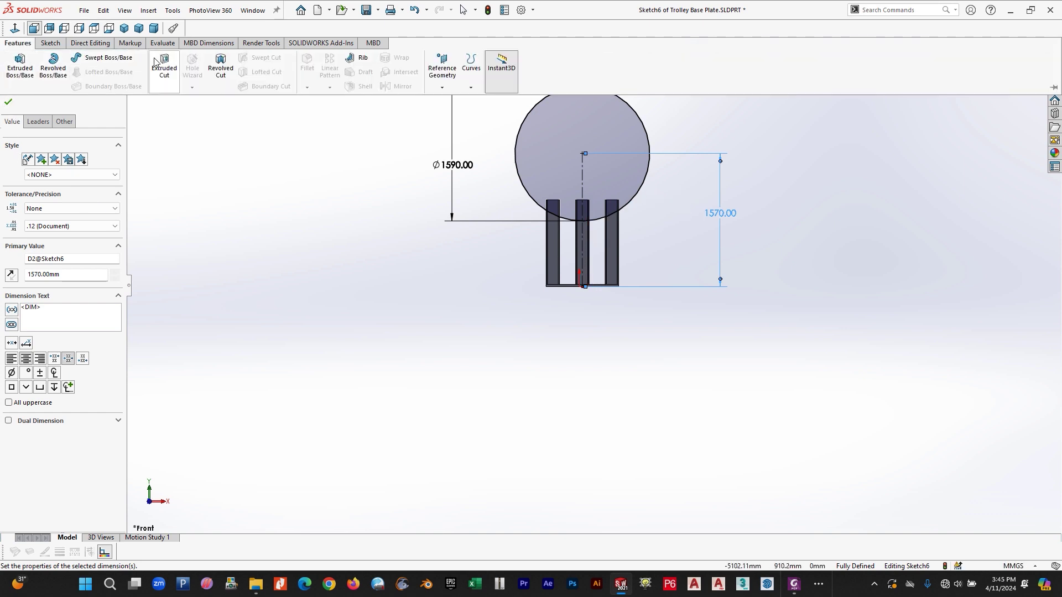
middle_click_drag(611, 239, 604, 253)
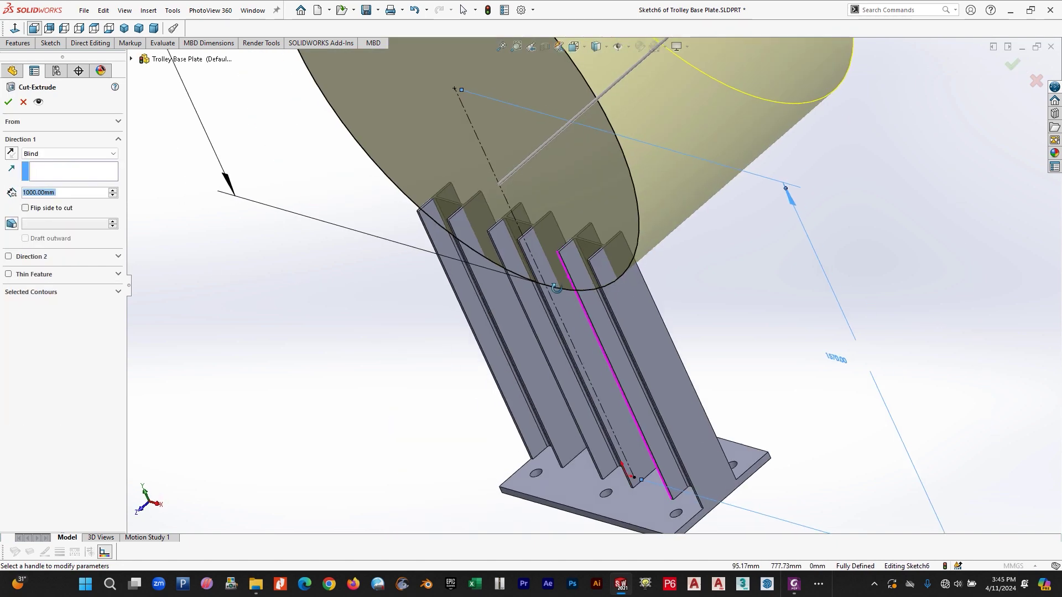
left_click(74, 158)
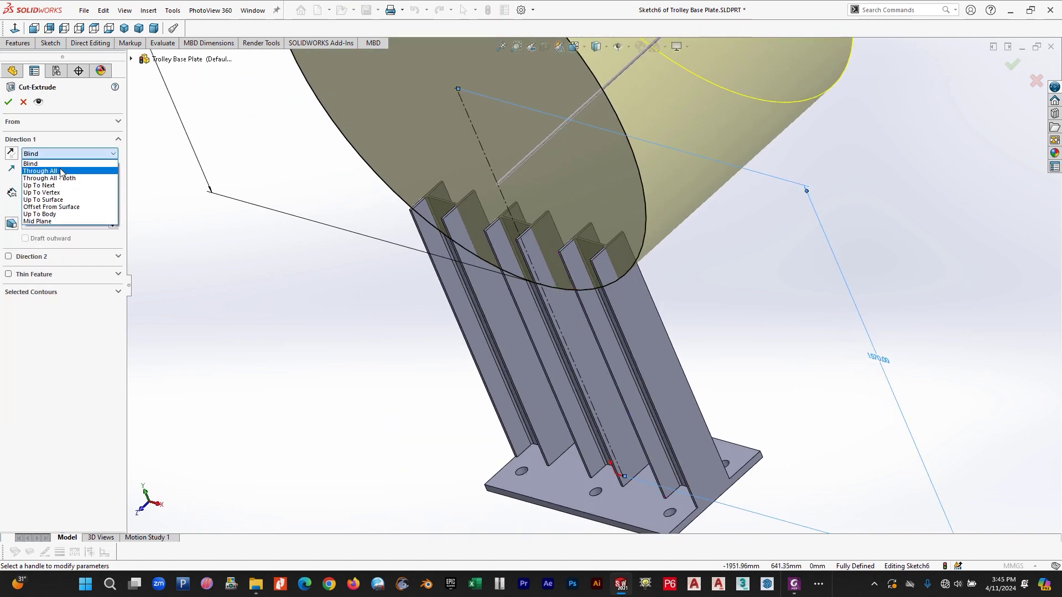
left_click(59, 178)
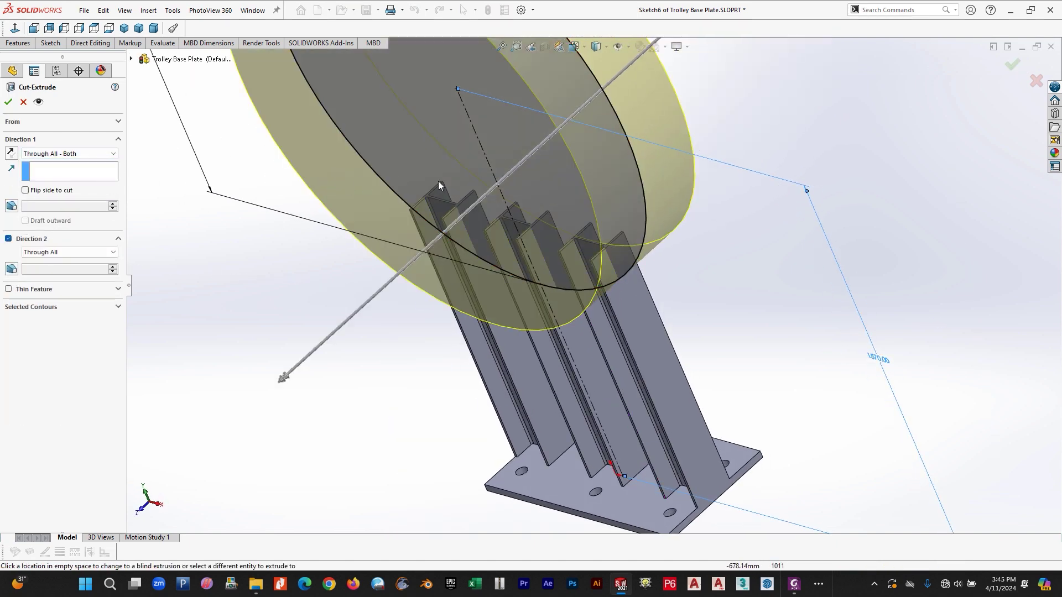
left_click(8, 103)
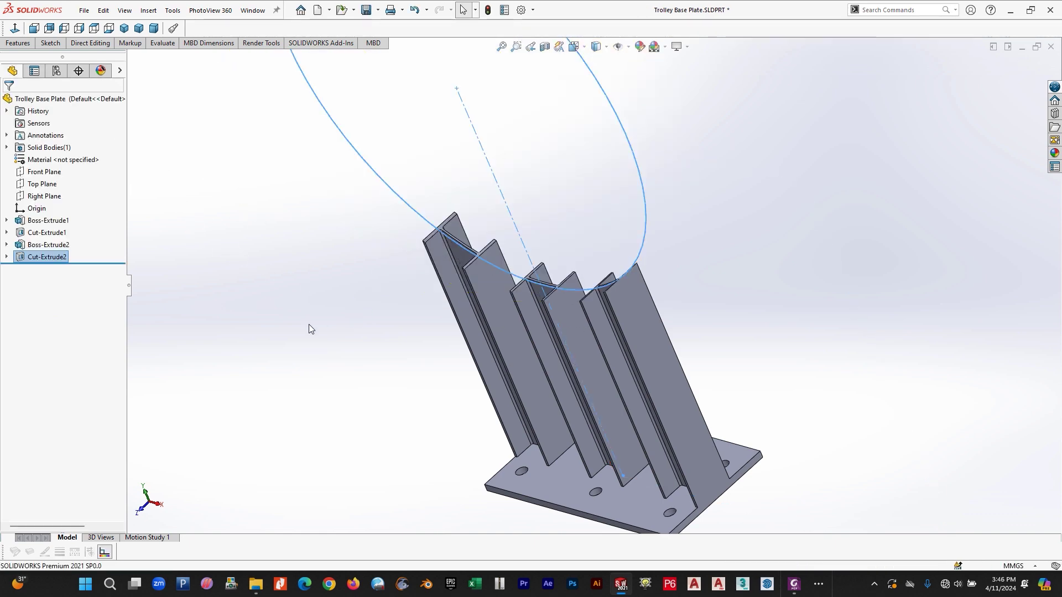
middle_click_drag(425, 442, 481, 357)
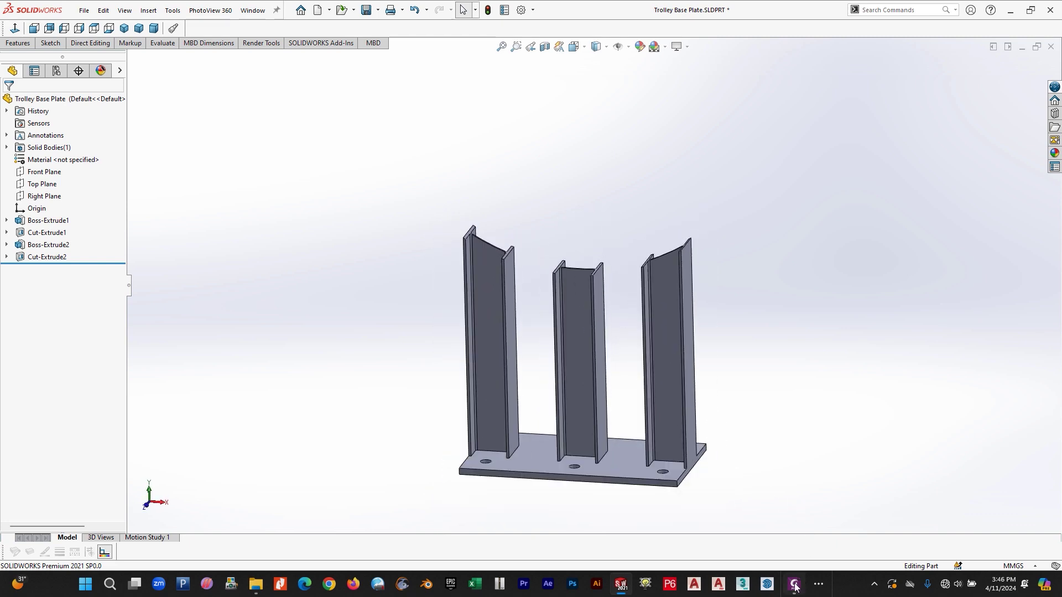
- Delete the red rectangle markup around the 1570 dimension in the Saddle Design PDF, and return to SOLIDWORKS
mouse_move(794, 586)
left_click(794, 545)
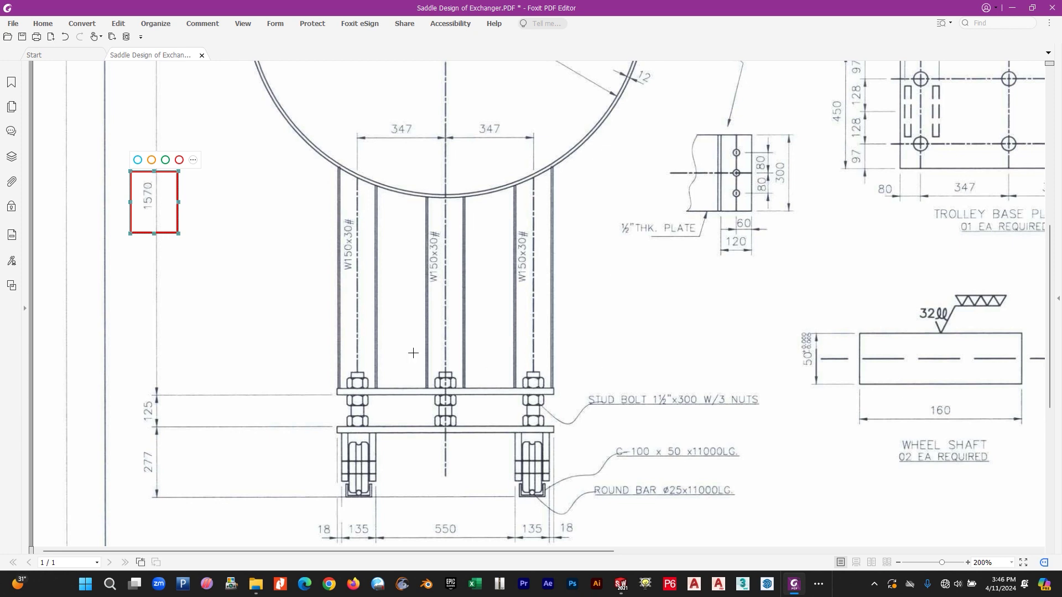
key("Delete")
key("alt+Tab")
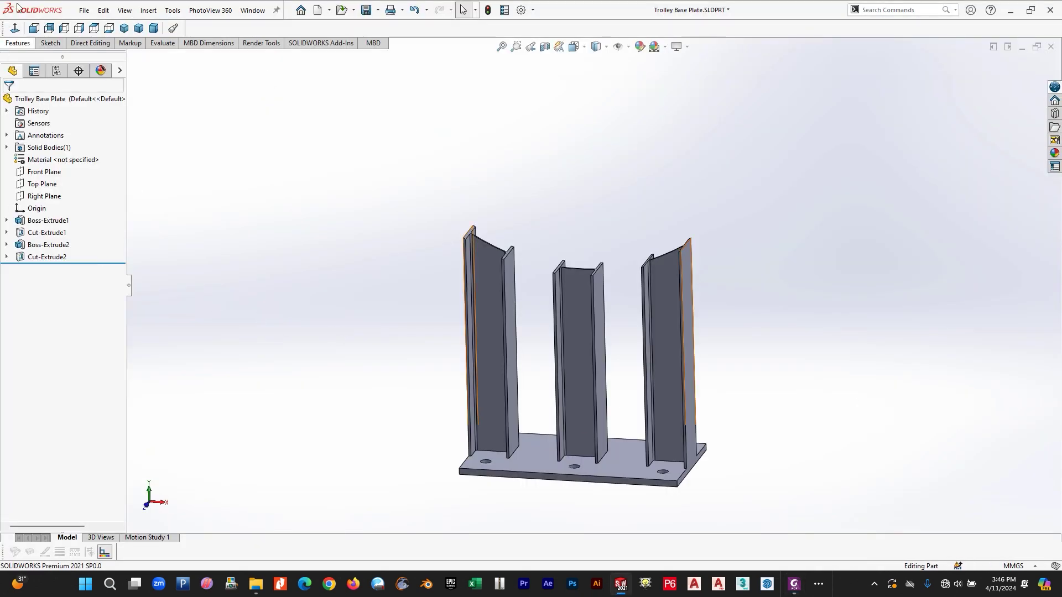
- Save the part under the new name Trolley Base Plate (Upper).SLDPRT in the Part Design folder
left_click(84, 11)
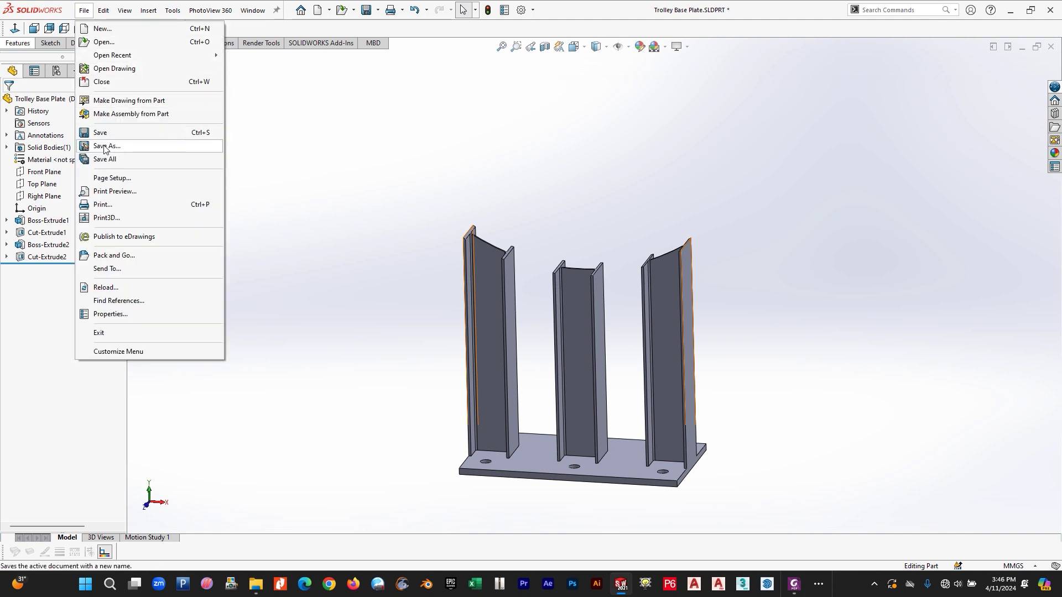
left_click(268, 182)
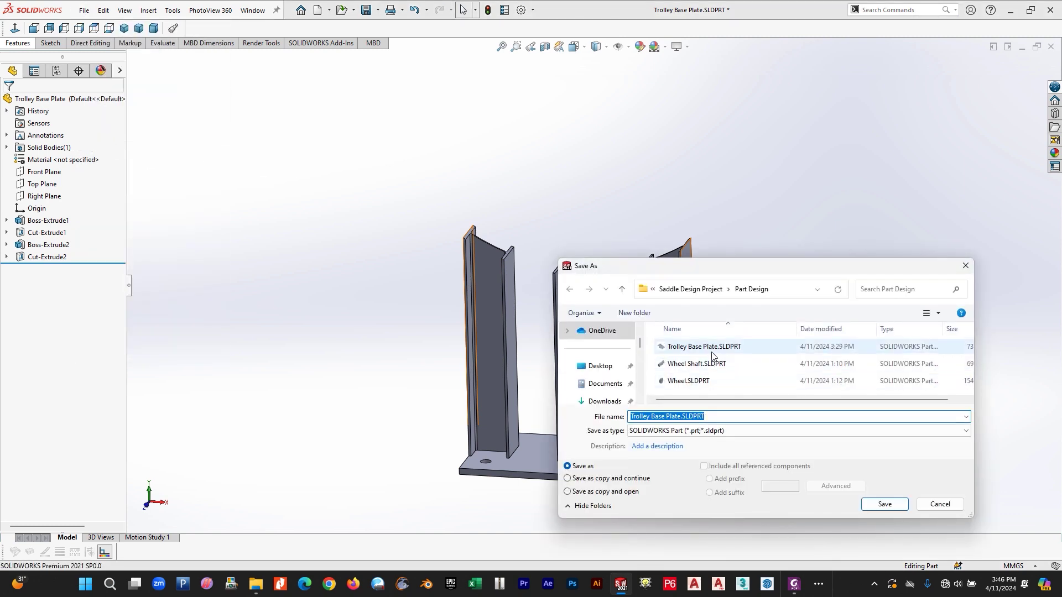
left_click(681, 416)
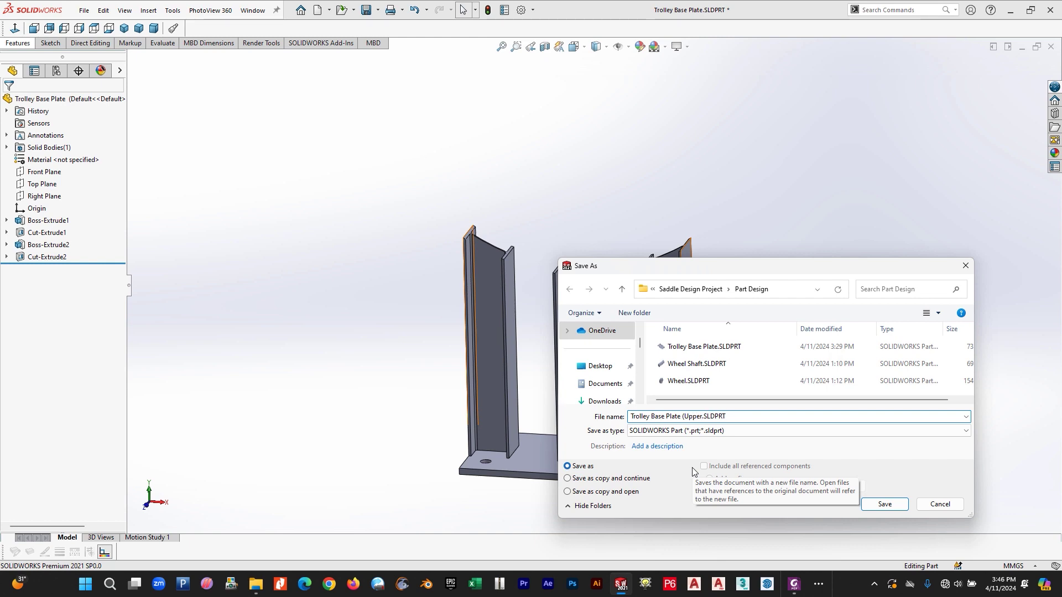
left_click(895, 505)
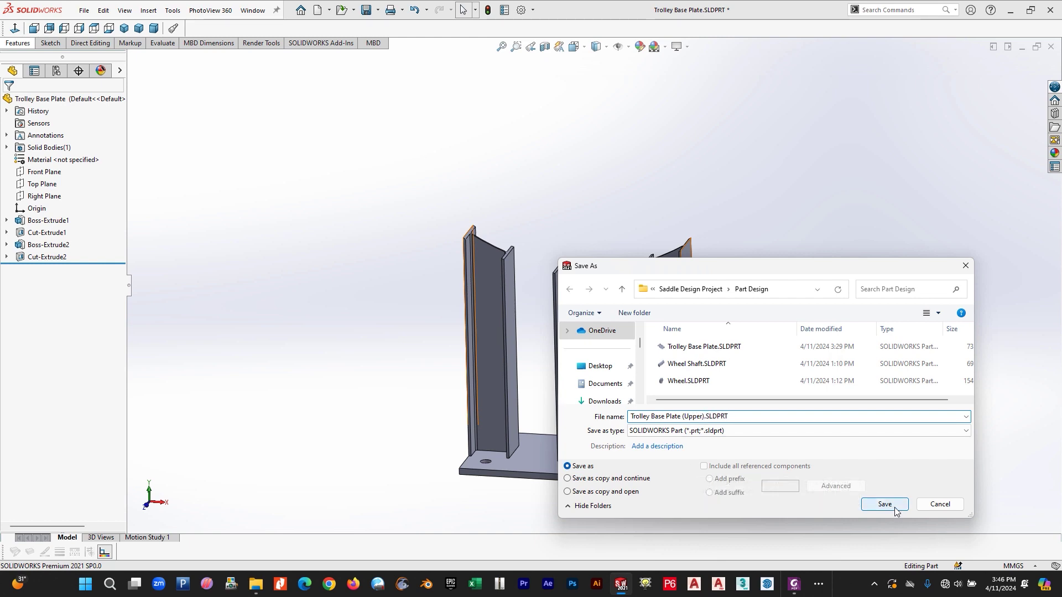
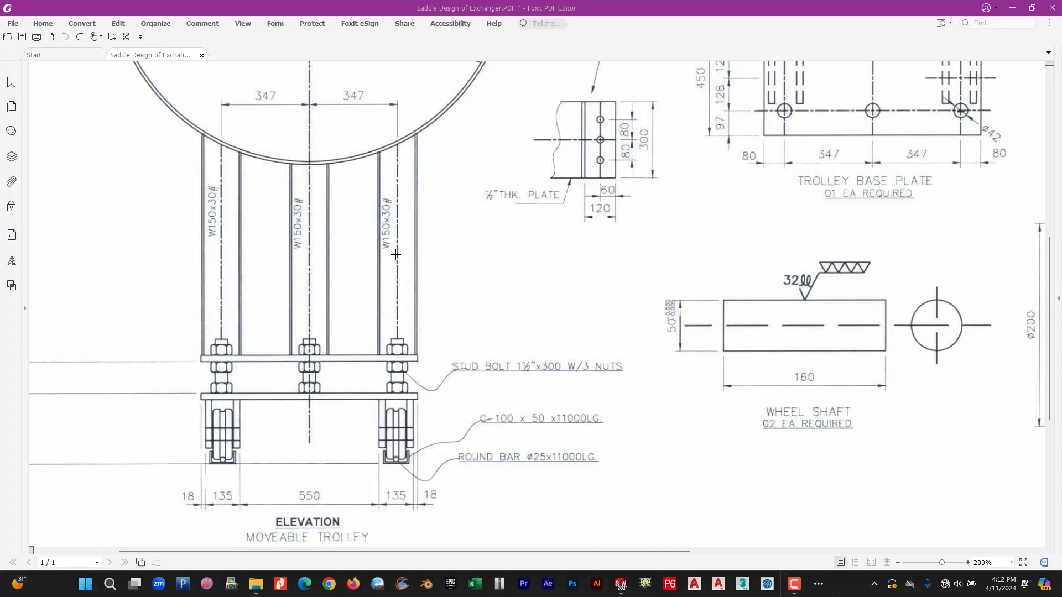
- Examine the movable trolley elevation and the trolley base plate drawing, focusing on where the wheel side plates sit
left_click_drag(155, 368, 518, 484)
scroll(884, 221, "up", 10)
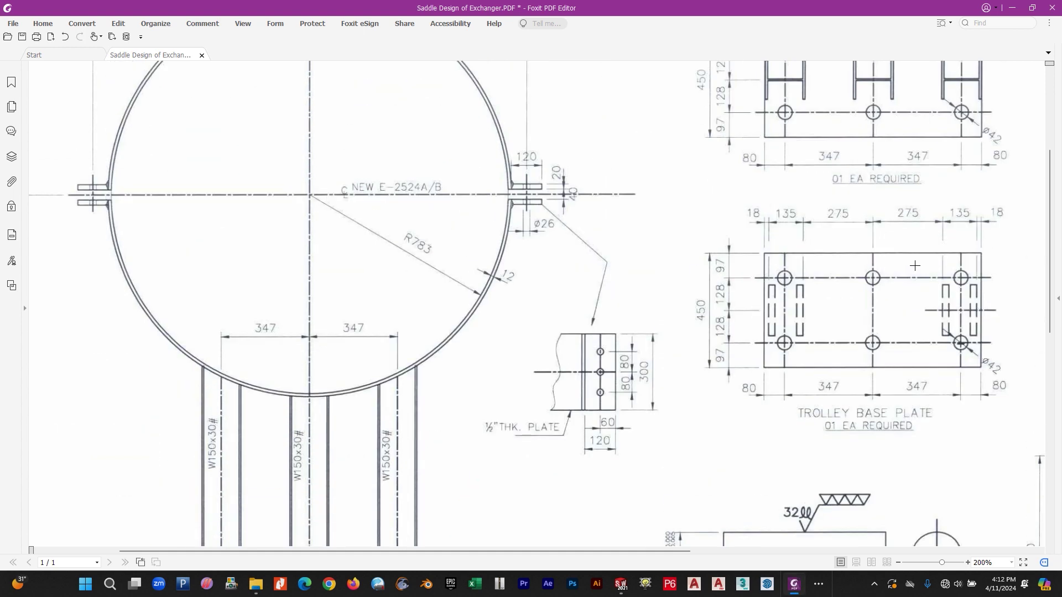
scroll(801, 310, "down", 12)
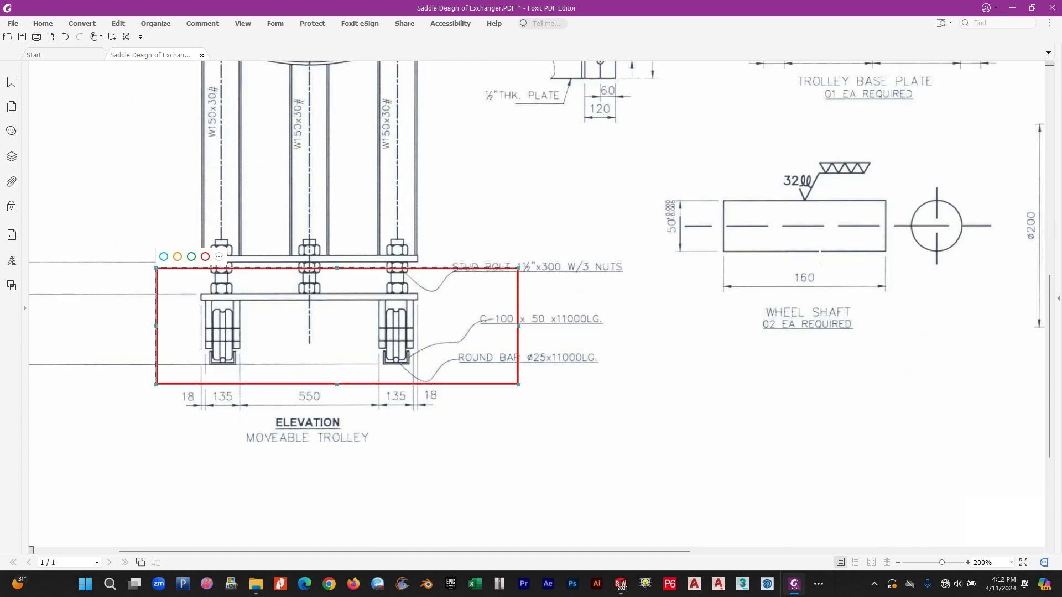
key("ctrl+z")
scroll(818, 254, "up", 6)
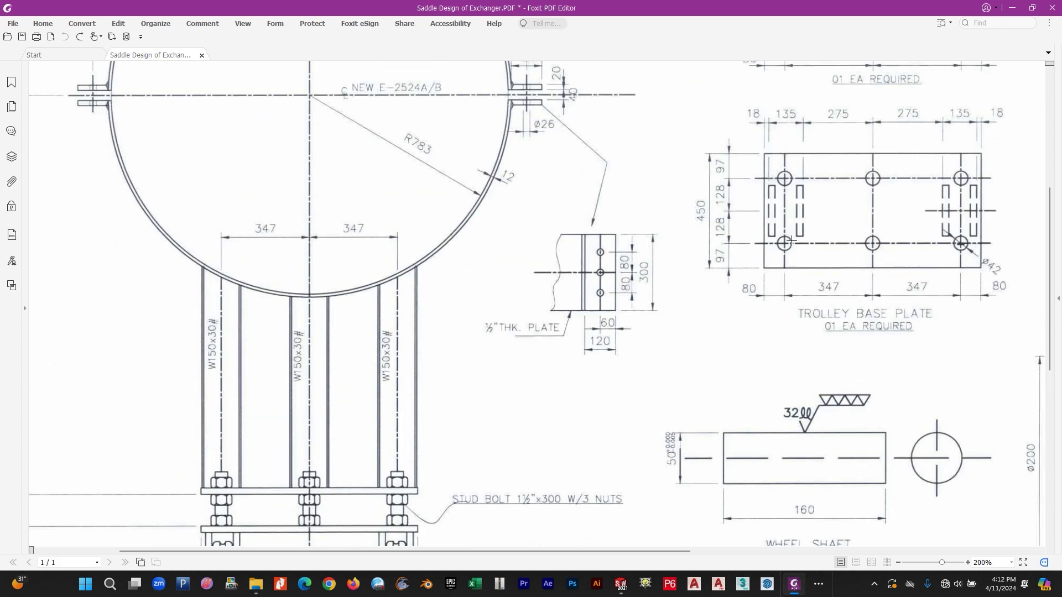
left_click_drag(788, 199, 756, 235)
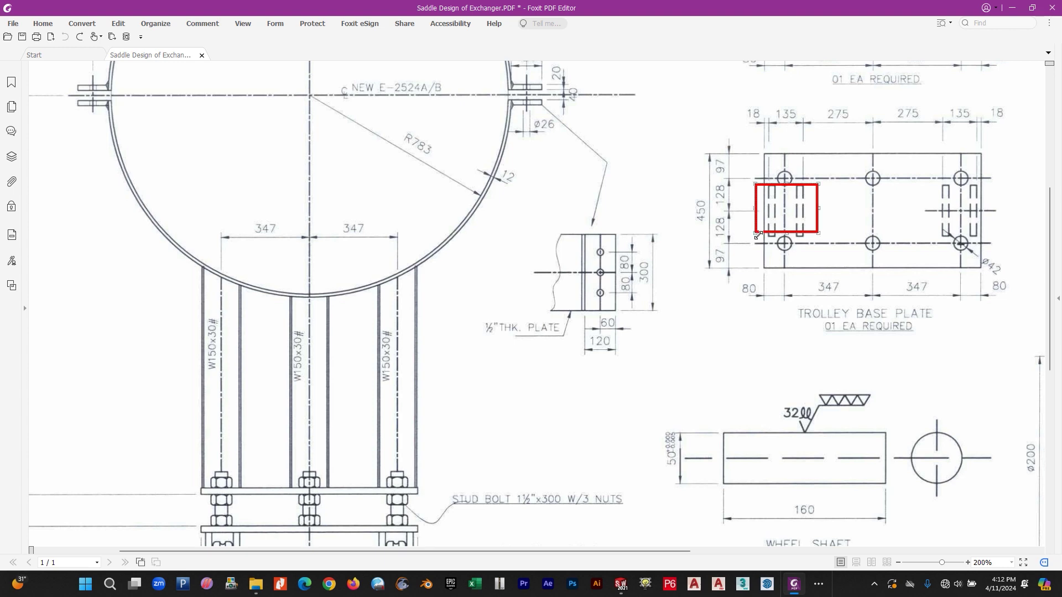
key("ctrl+z")
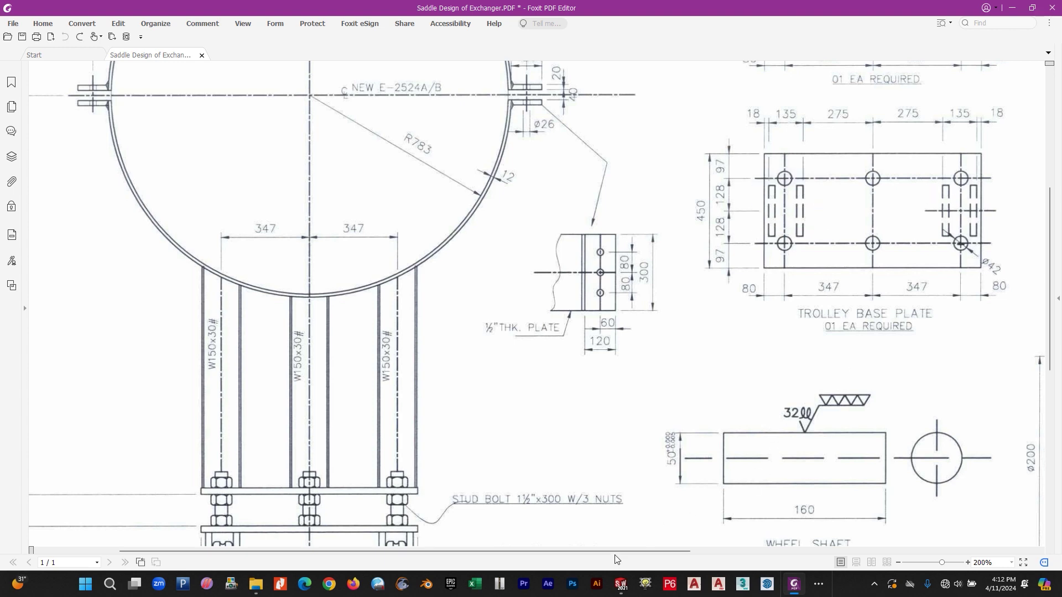
- Examine the wheel side plate drawing and its dimensions in the PDF
left_click_drag(614, 555, 854, 551)
scroll(913, 249, "up", 3)
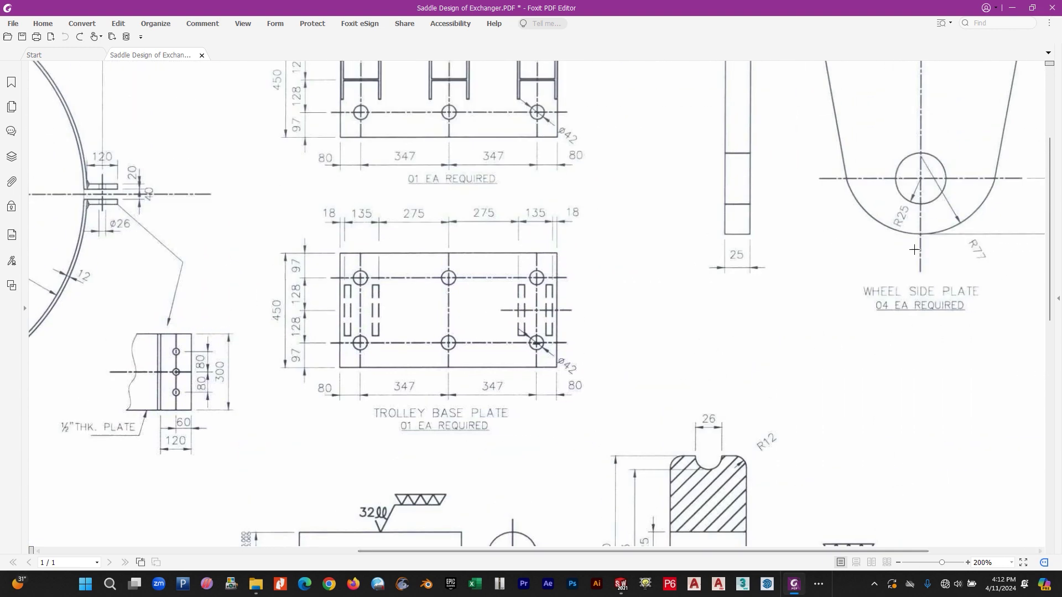
scroll(913, 249, "up", 3)
mouse_move(659, 105)
left_mouse_down()
mouse_move(885, 289)
mouse_move(1054, 487)
mouse_move(1024, 491)
mouse_move(1021, 454)
left_mouse_up()
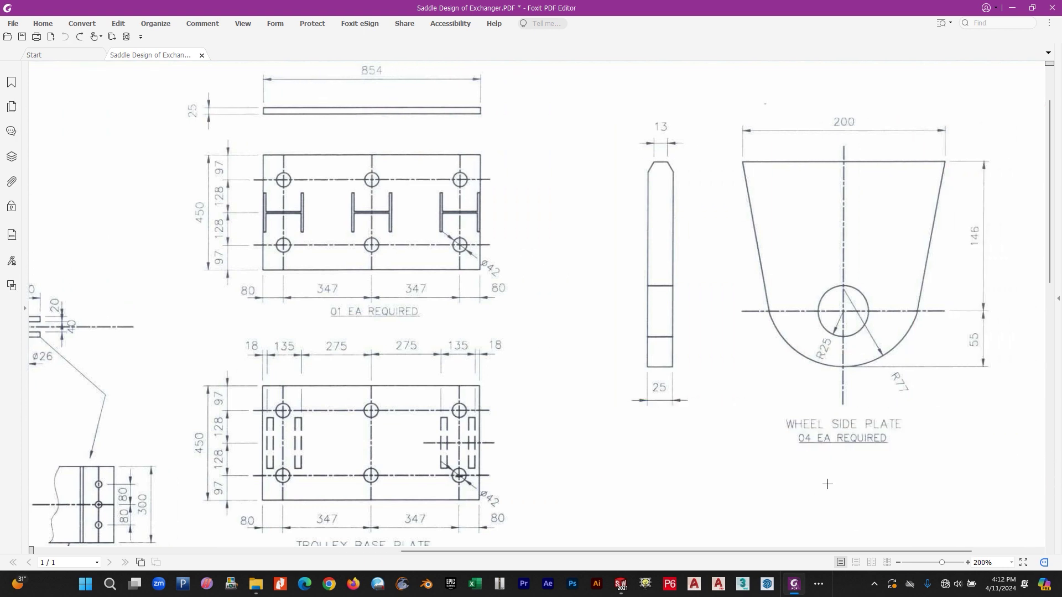
- Switch to SOLIDWORKS and open the part Trolley Base Plate.SLDPRT from the Part Design folder
left_click(621, 584)
right_click(86, 10)
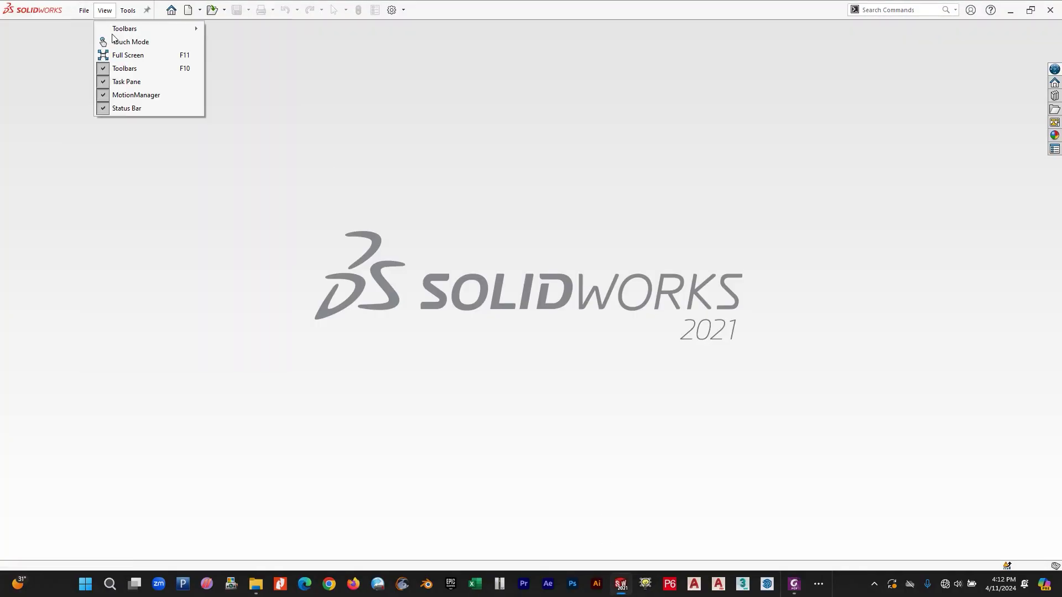
left_click(84, 10)
left_click(103, 42)
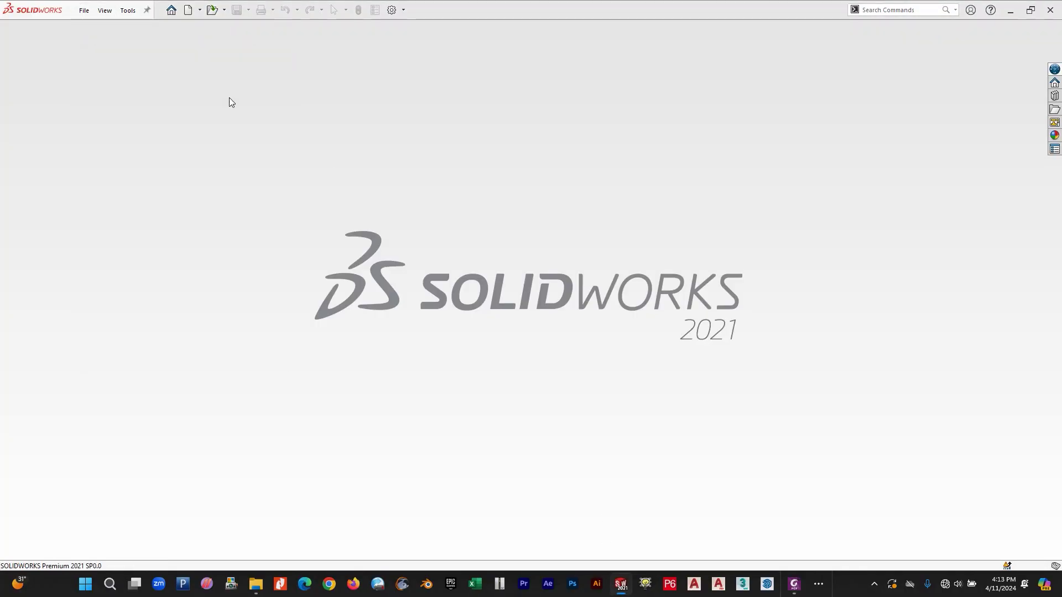
left_click(482, 253)
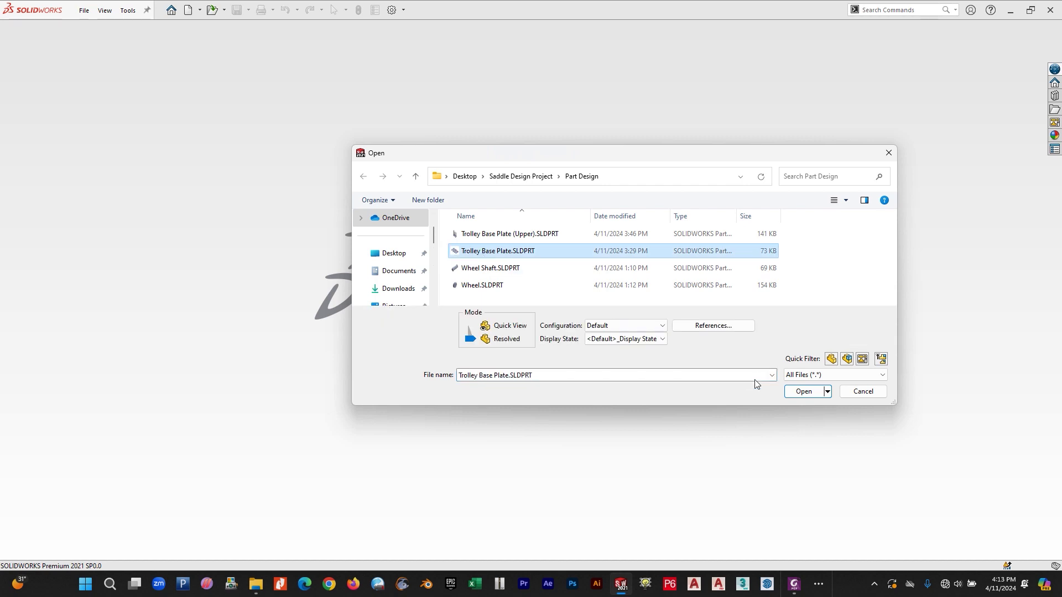
left_click(801, 391)
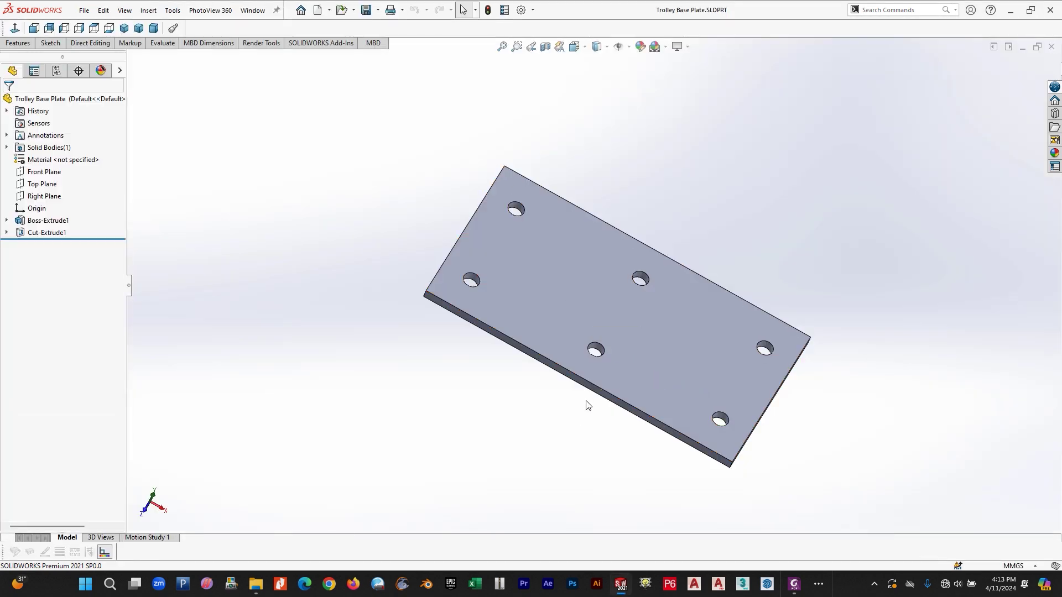
- Select the base plate's short end face and check the side plates' offset from the plate end in the PDF drawing
middle_click_drag(587, 405, 587, 188)
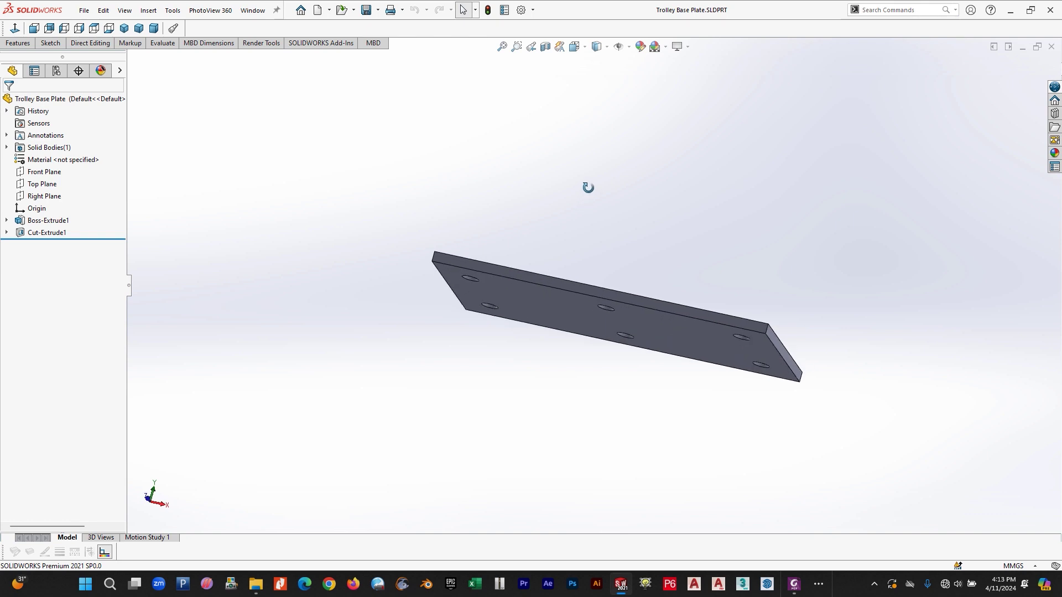
left_click(702, 342)
middle_click_drag(365, 339, 696, 447)
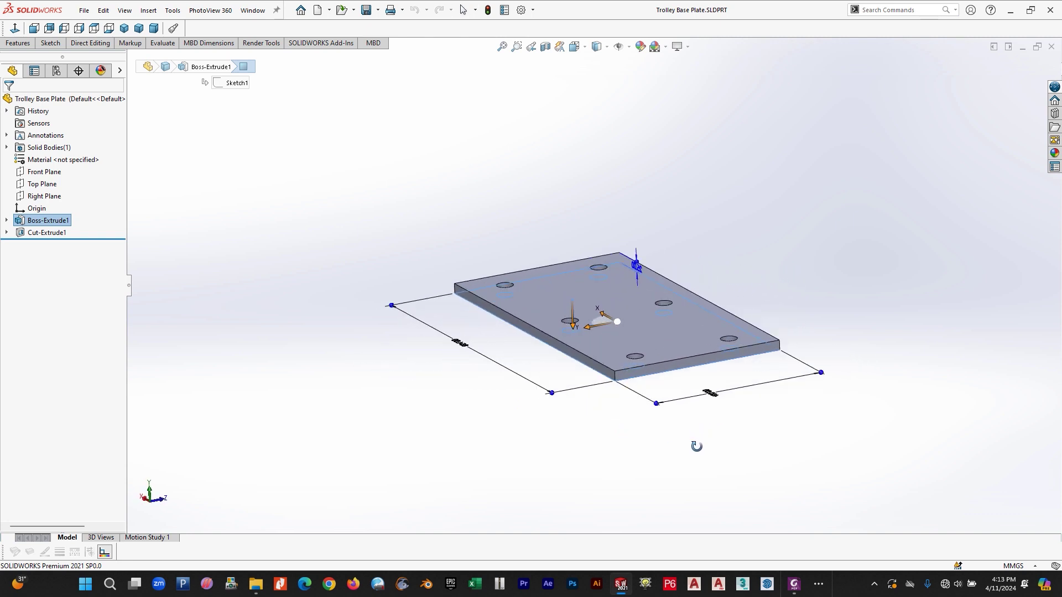
left_click(672, 364)
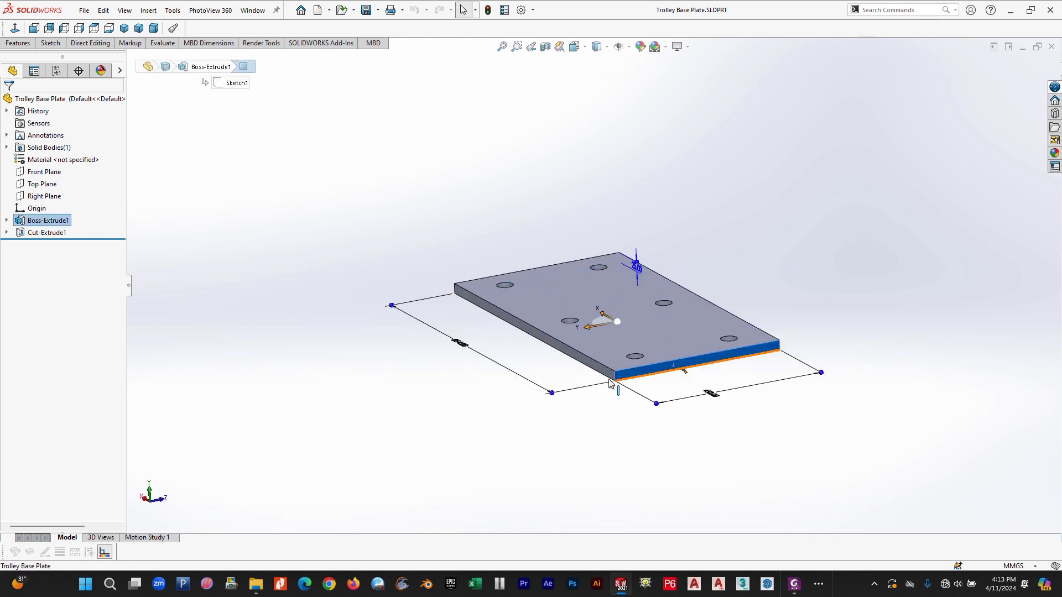
key("alt+Tab")
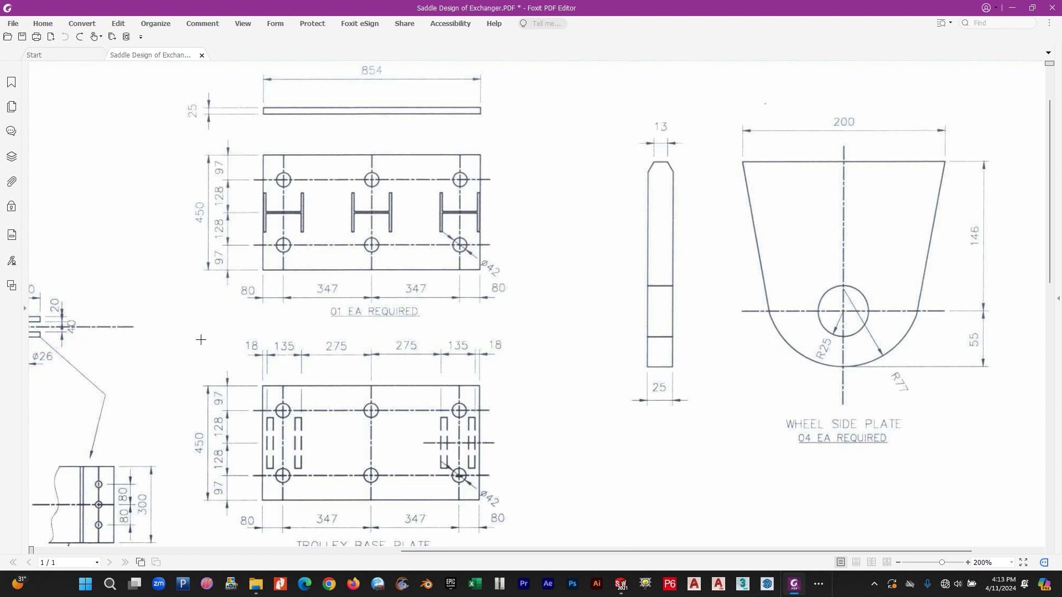
scroll(265, 387, "down", 1)
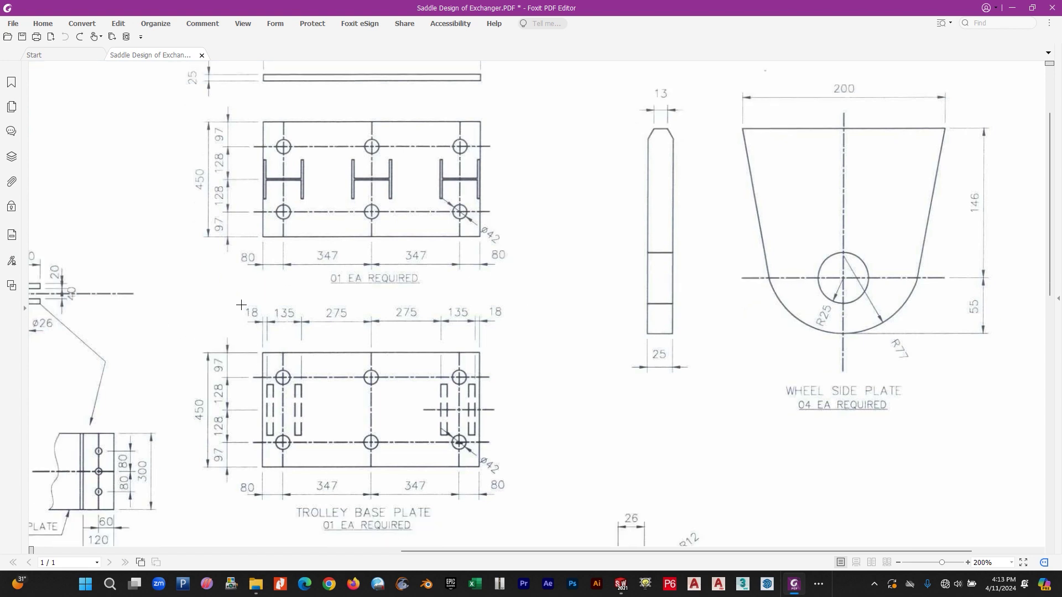
left_click(272, 331)
key("Delete")
key("alt+Tab")
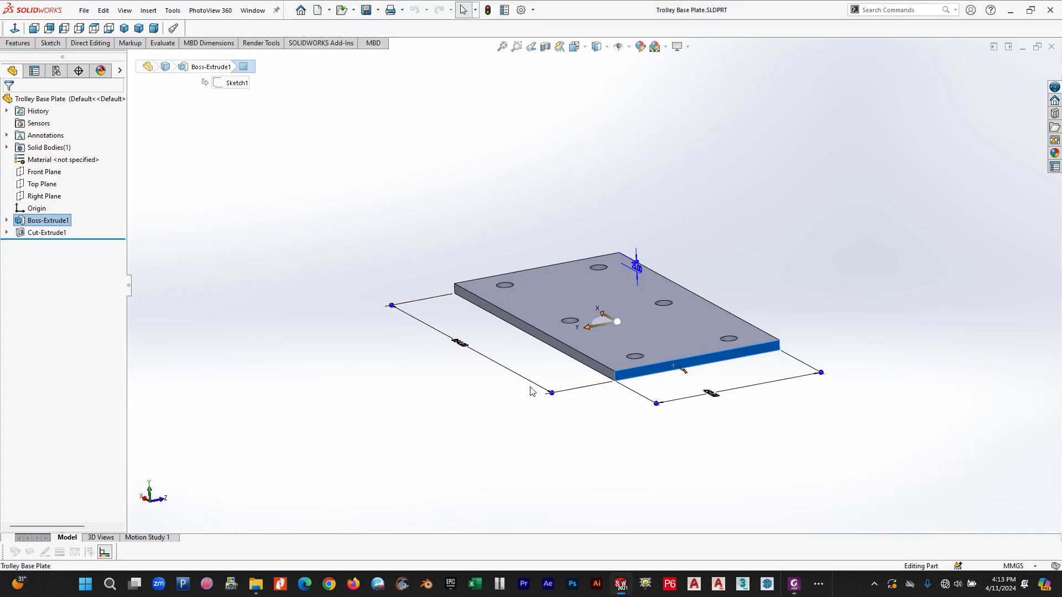
- Create a reference plane offset 18 mm from the selected end face, flipped inward into the plate
left_click(25, 44)
left_click(446, 83)
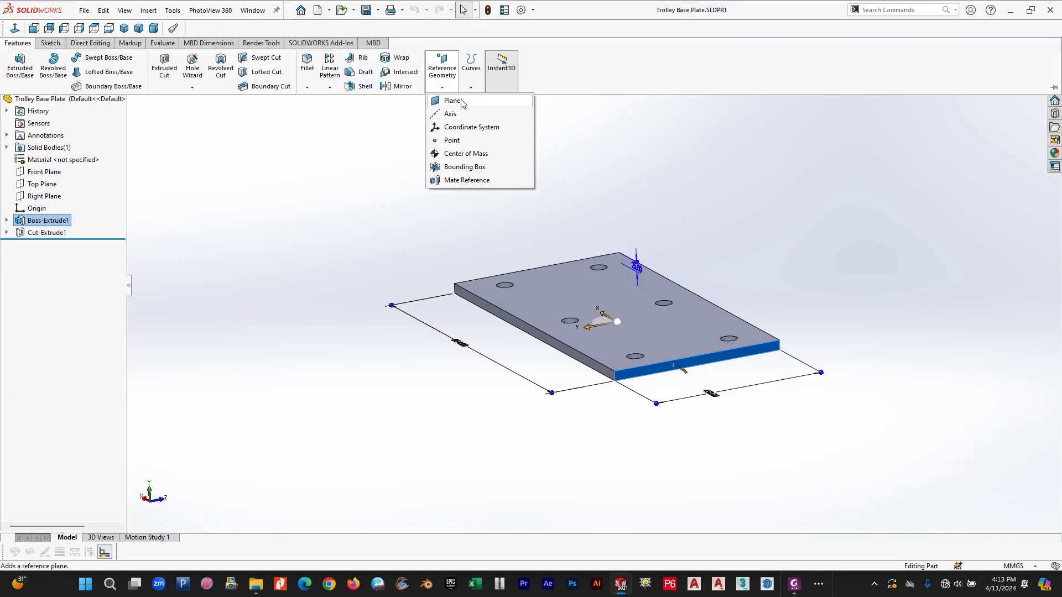
left_click(462, 105)
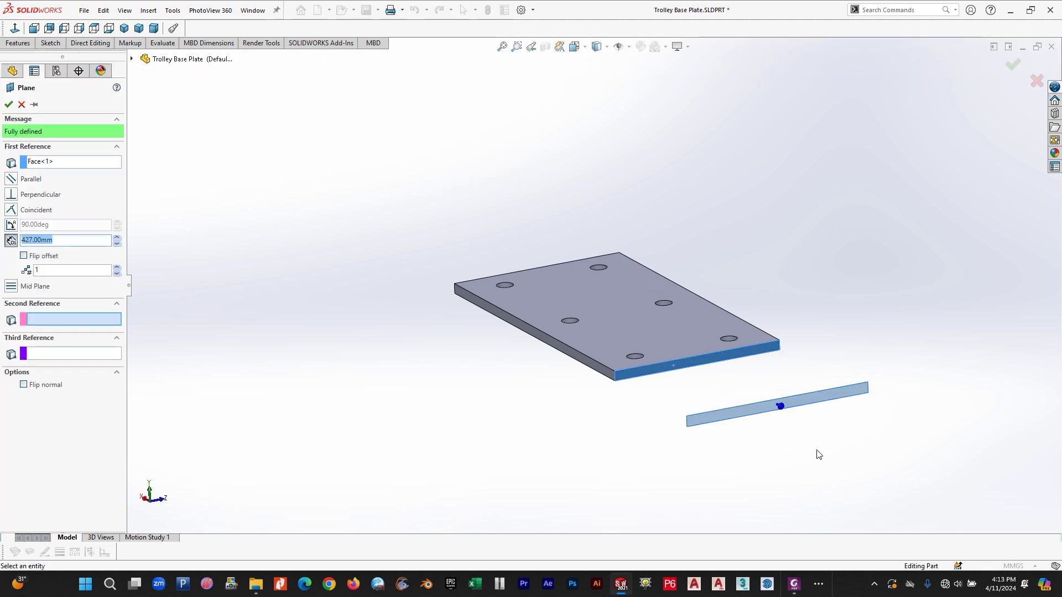
type("18")
key("Return")
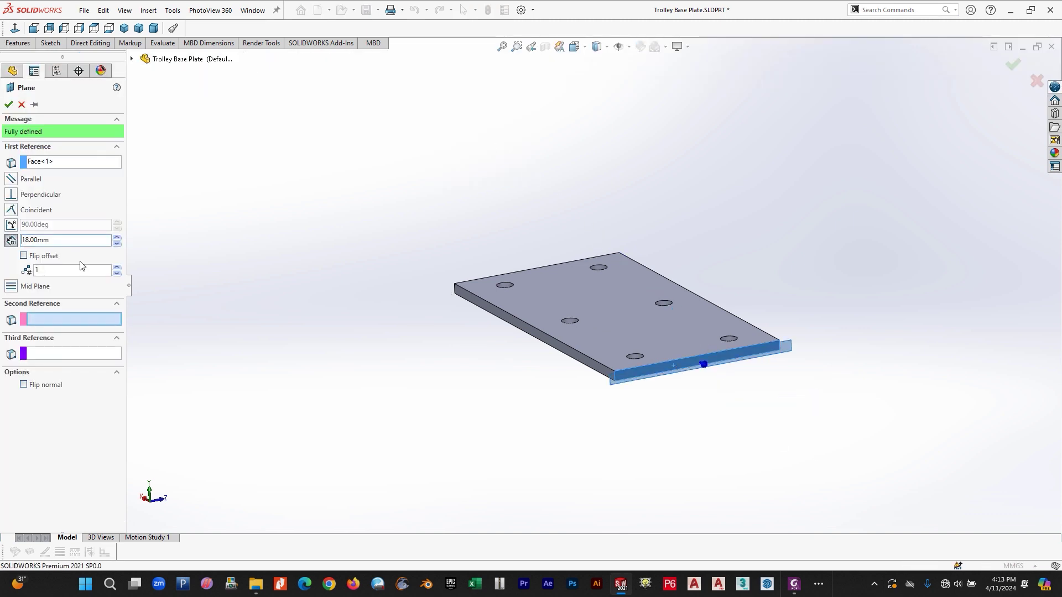
left_click(26, 256)
scroll(608, 329, "down", 5)
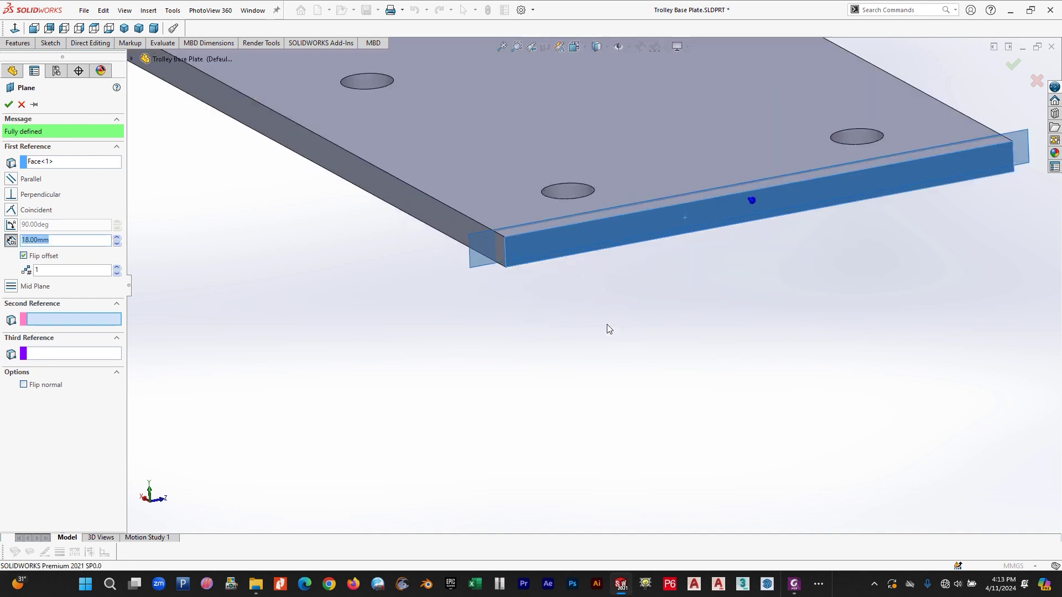
middle_click_drag(545, 287, 522, 263)
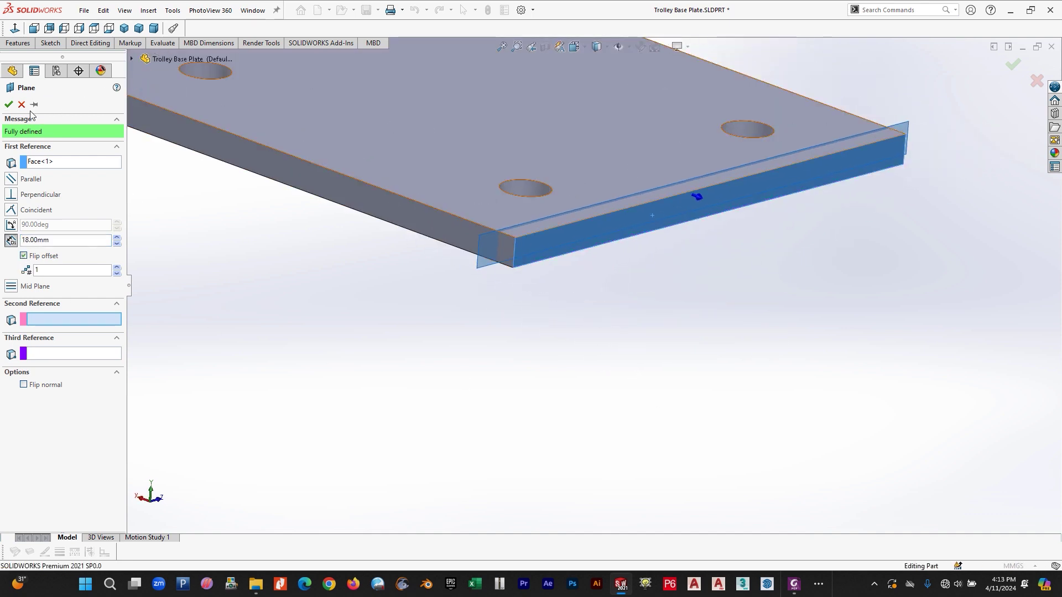
left_click(8, 105)
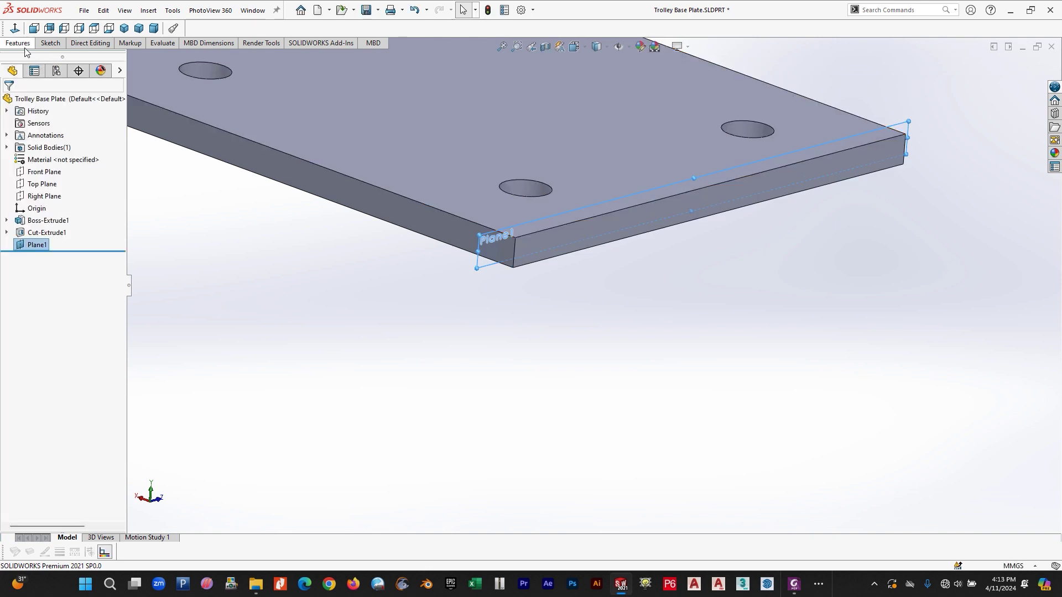
- Start a sketch on the new offset plane and draw a vertical centerline across the plate's thickness at its middle
left_click(48, 43)
left_click(13, 60)
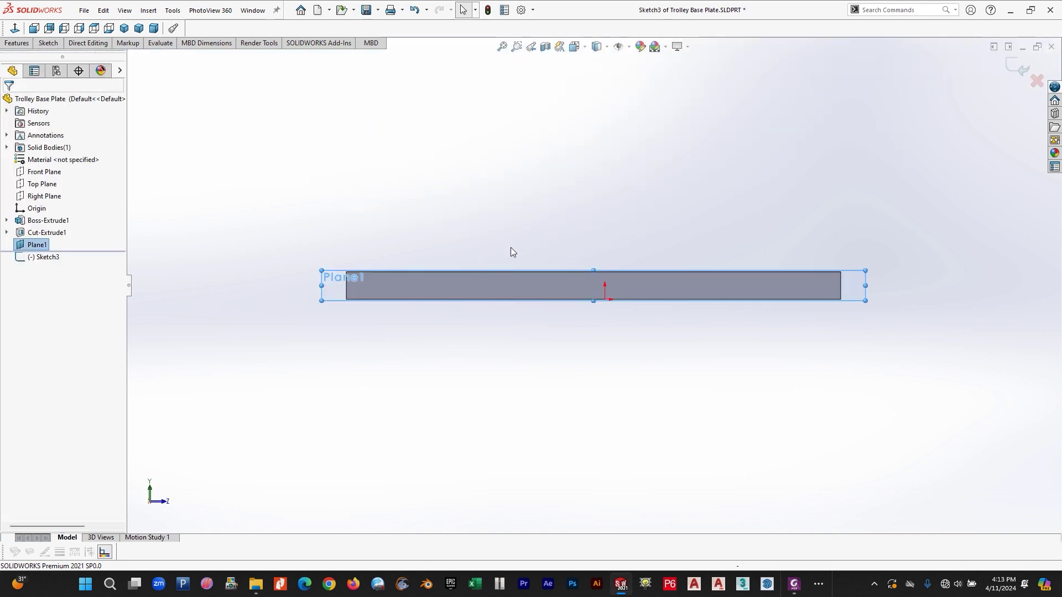
left_click(50, 44)
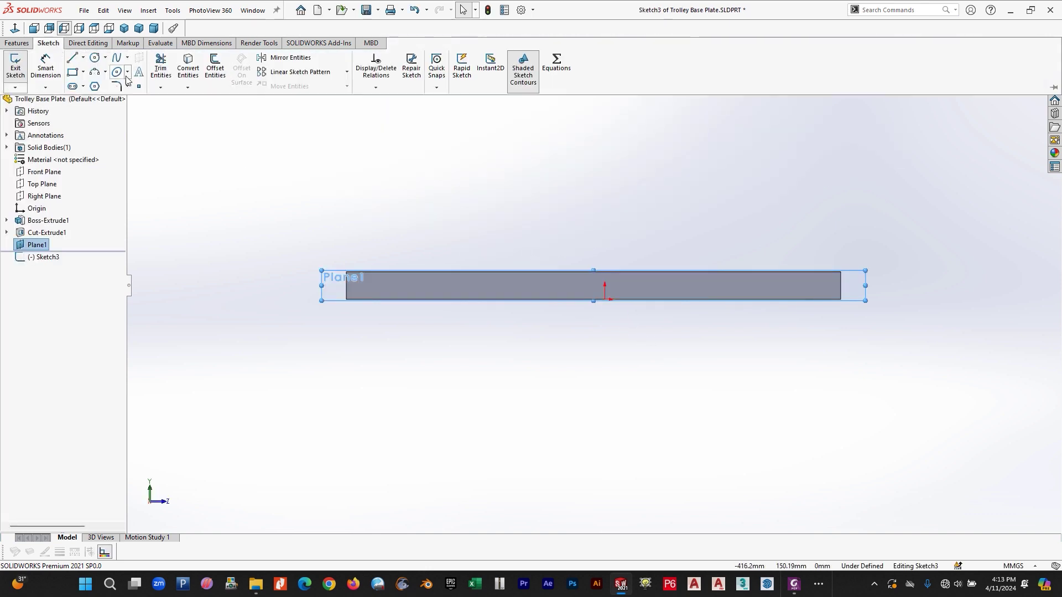
left_click(82, 58)
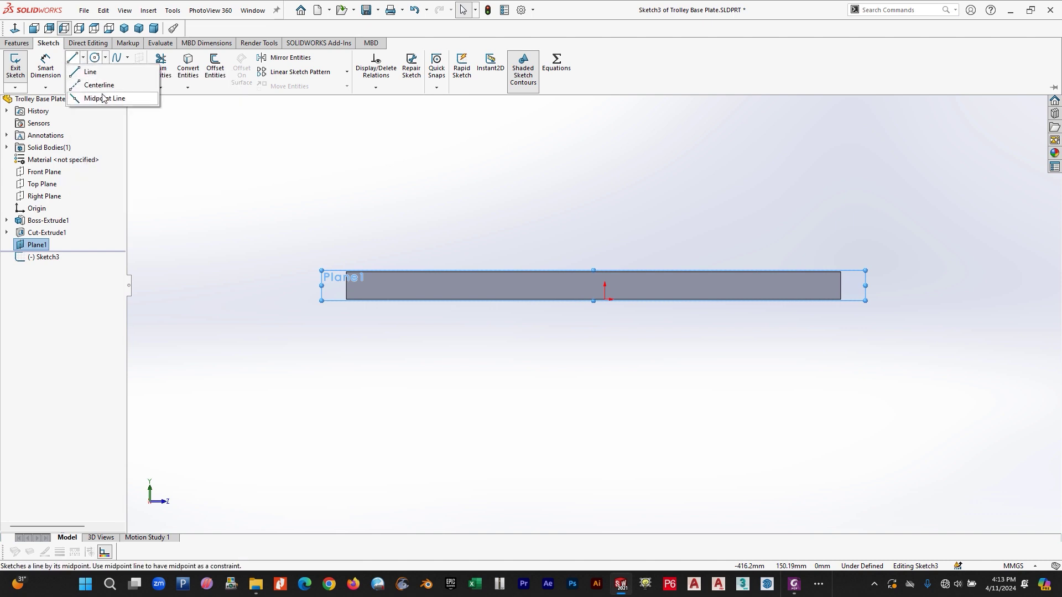
left_click(100, 85)
scroll(591, 279, "up", 5)
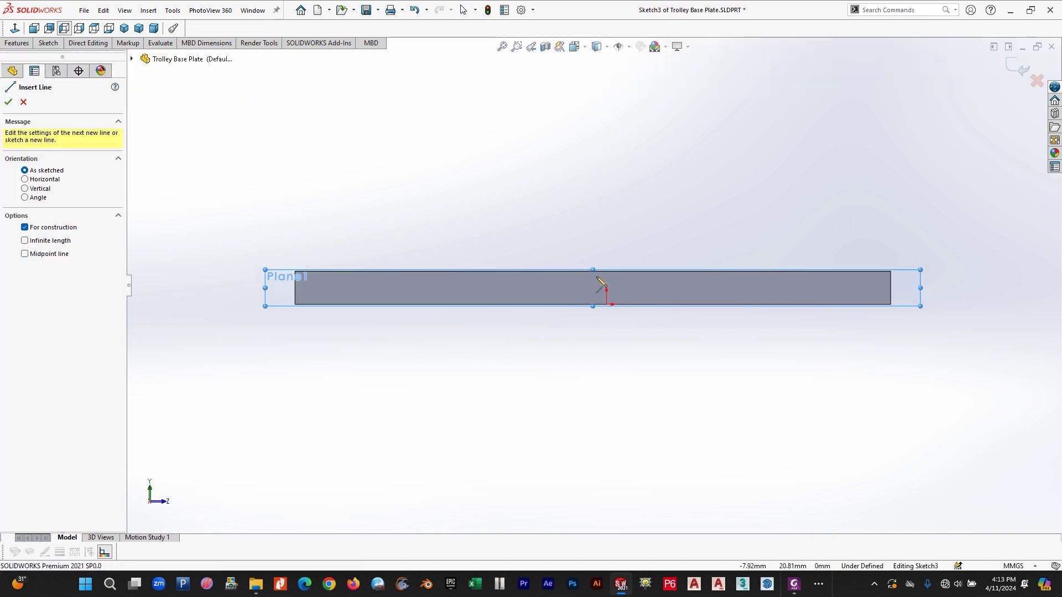
left_click(590, 267)
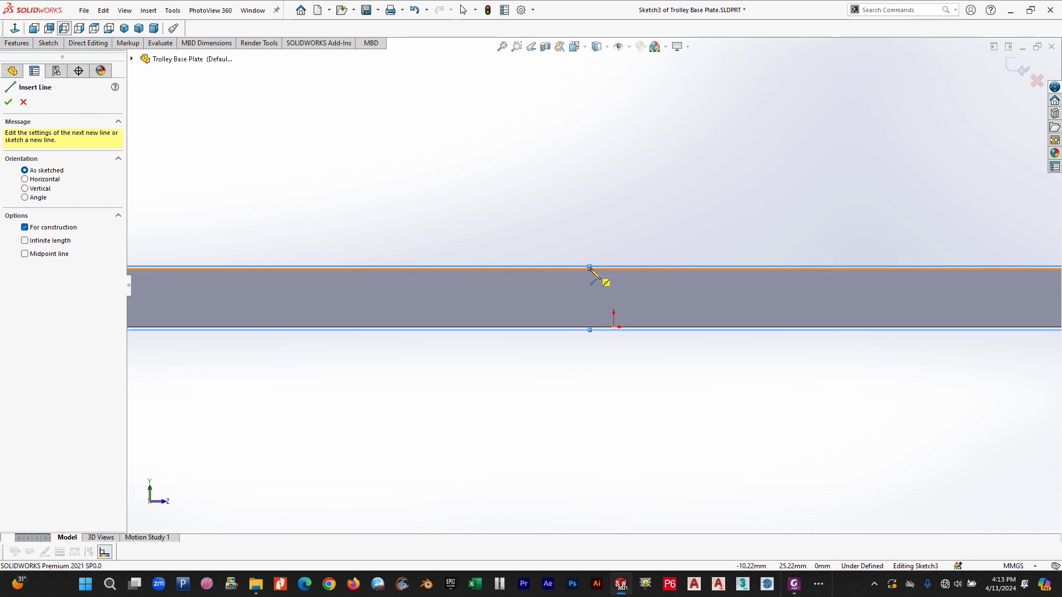
left_click(589, 327)
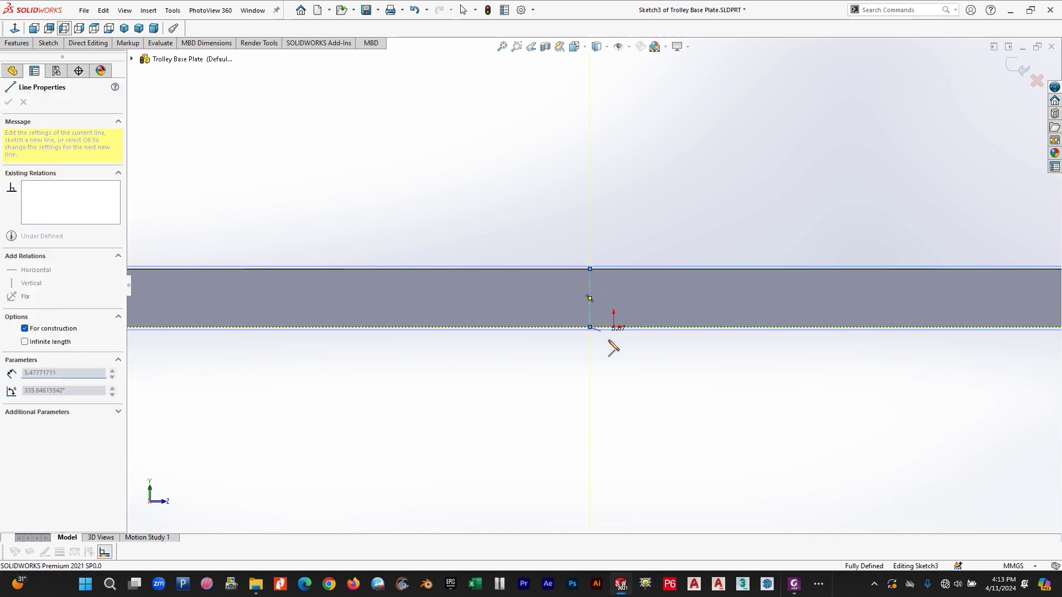
key("Escape")
- Draw a horizontal midpoint line along the plate's bottom edge, centred on the lower end of the centerline
left_click(48, 43)
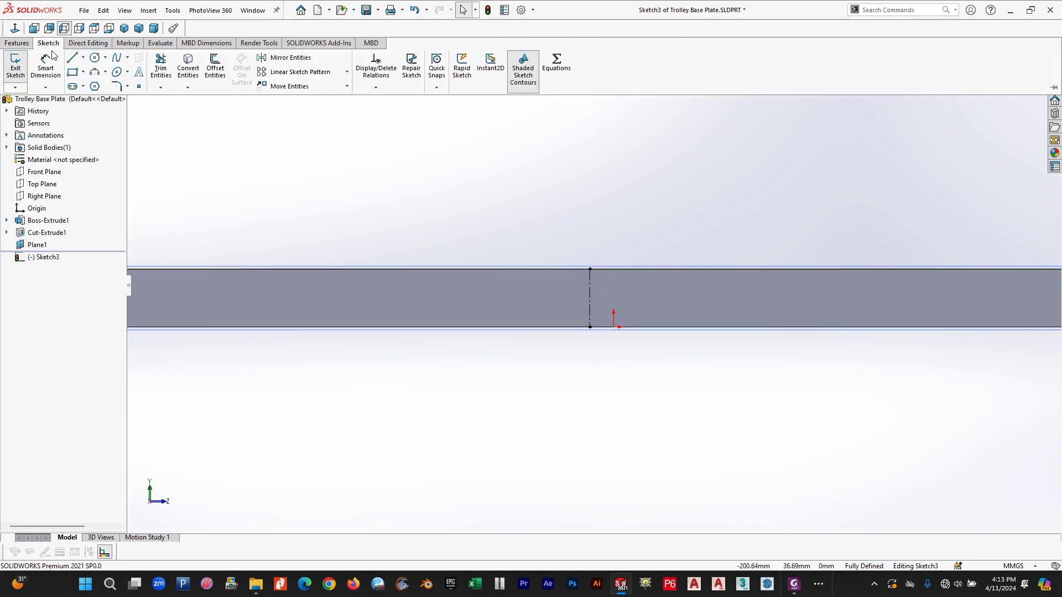
left_click(82, 58)
left_click(101, 99)
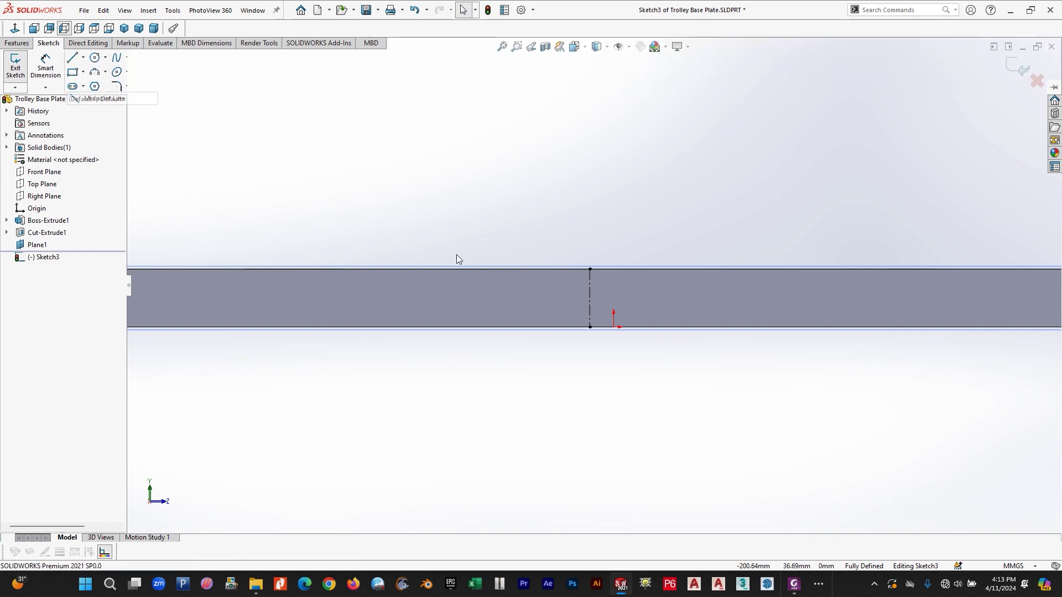
left_click(590, 327)
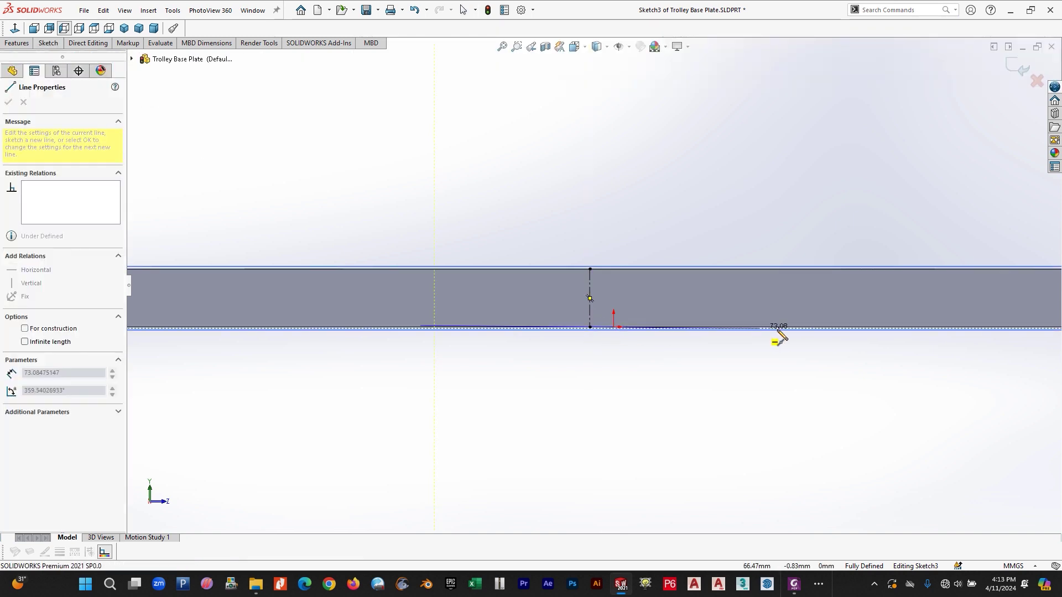
left_click(834, 327)
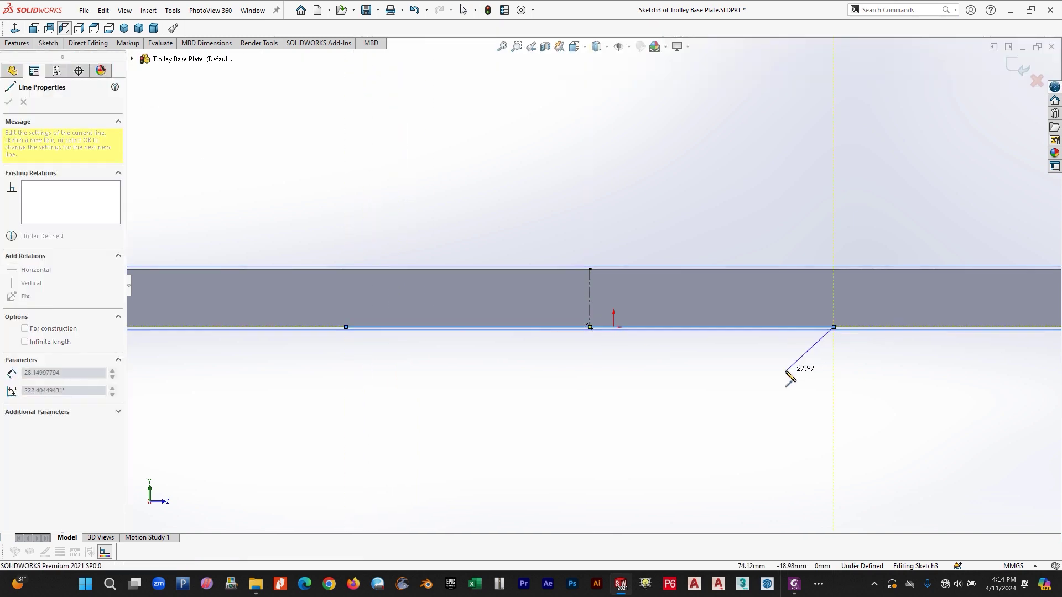
key("Escape")
key("Escape")
left_click(48, 44)
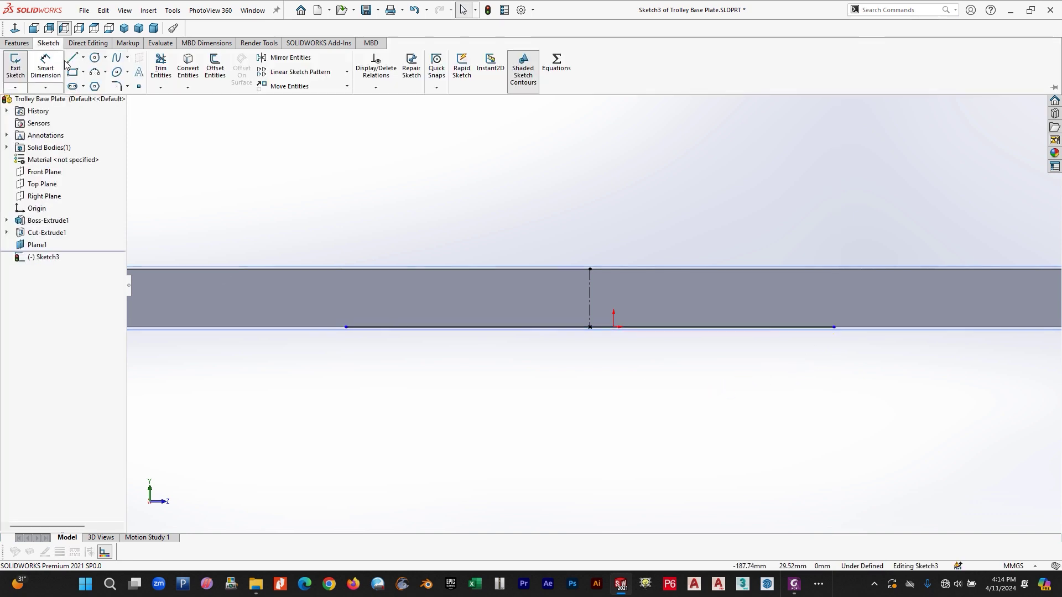
- Draw a vertical construction centerline about 75 mm long downward from the midpoint of the horizontal line on the plate's bottom edge
left_click(76, 58)
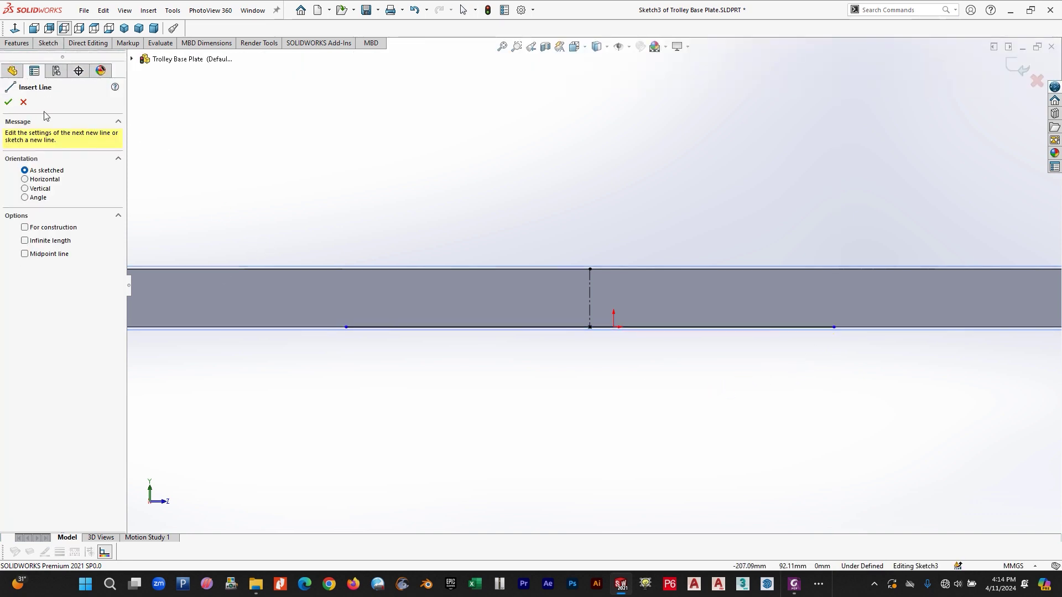
left_click(49, 43)
left_click(83, 57)
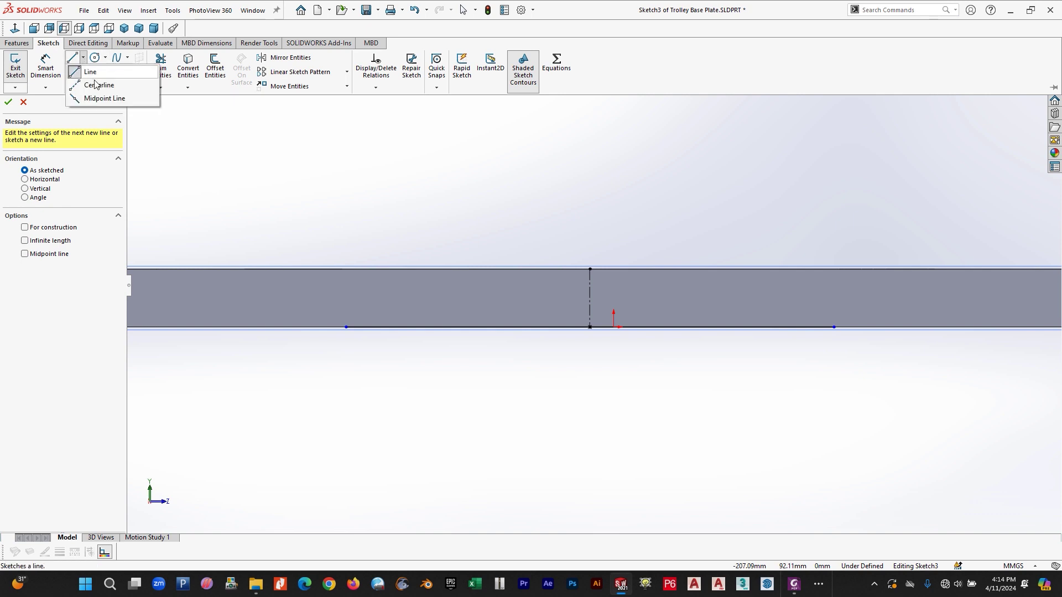
left_click(94, 84)
left_click(590, 327)
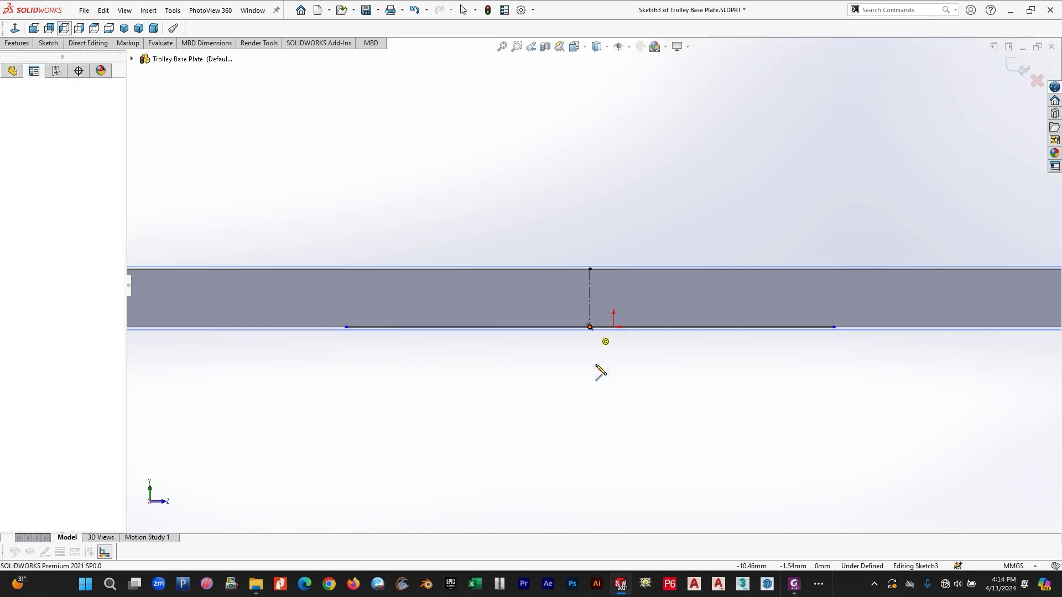
double_click(590, 500)
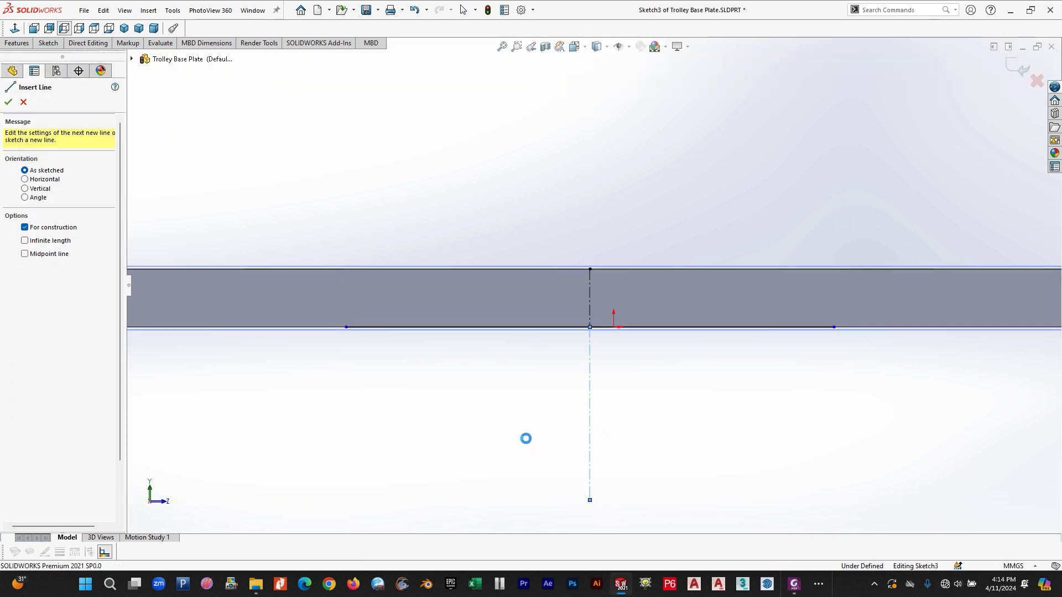
key("Escape")
- Check the wheel side plate's top width in the PDF drawing and dimension the horizontal line to 200 mm
left_click(793, 584)
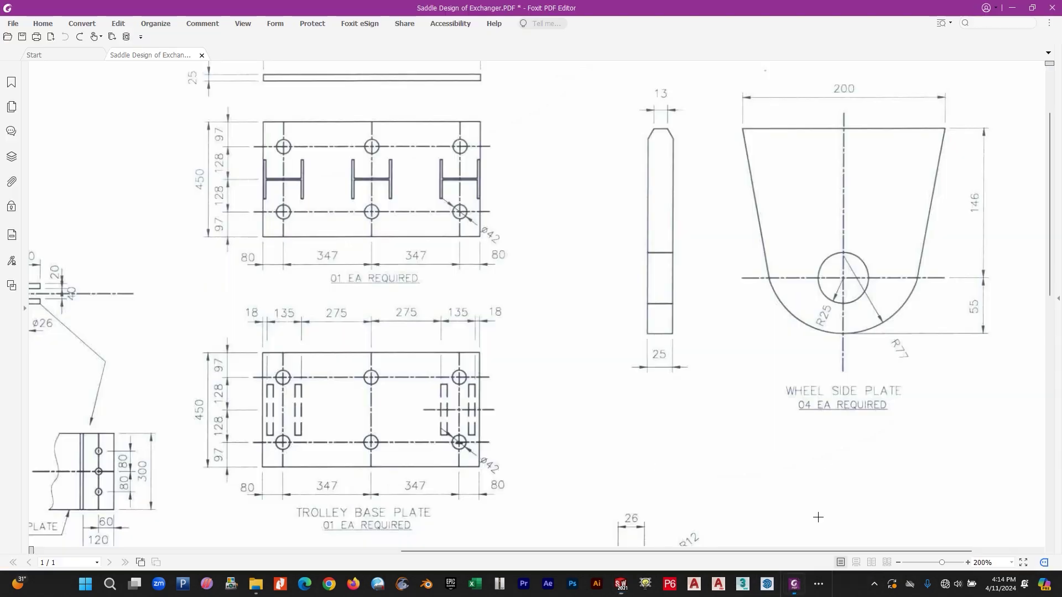
left_click_drag(823, 77, 868, 109)
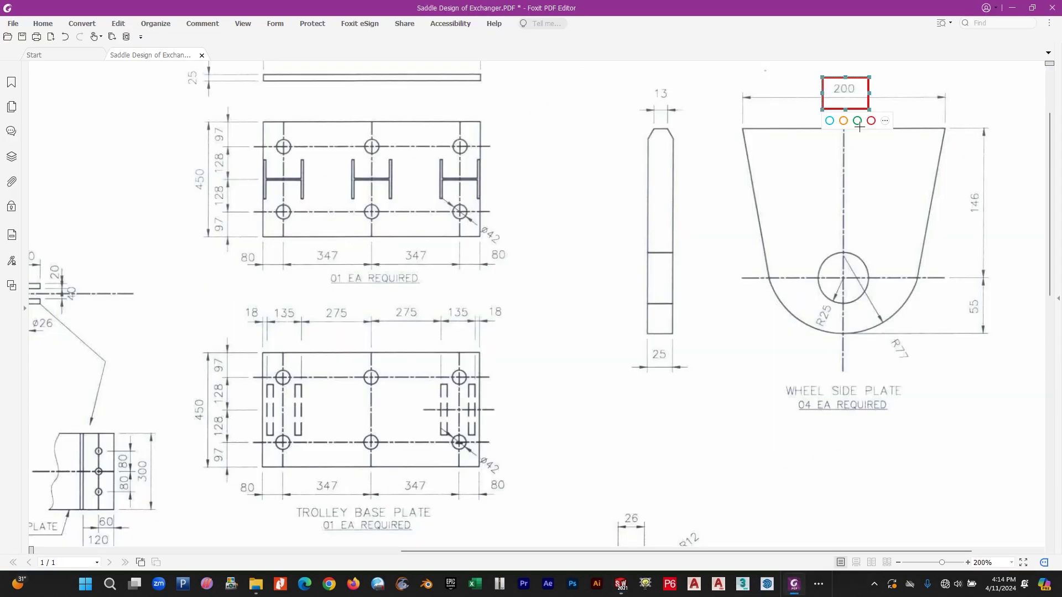
key("Delete")
key("alt+Tab")
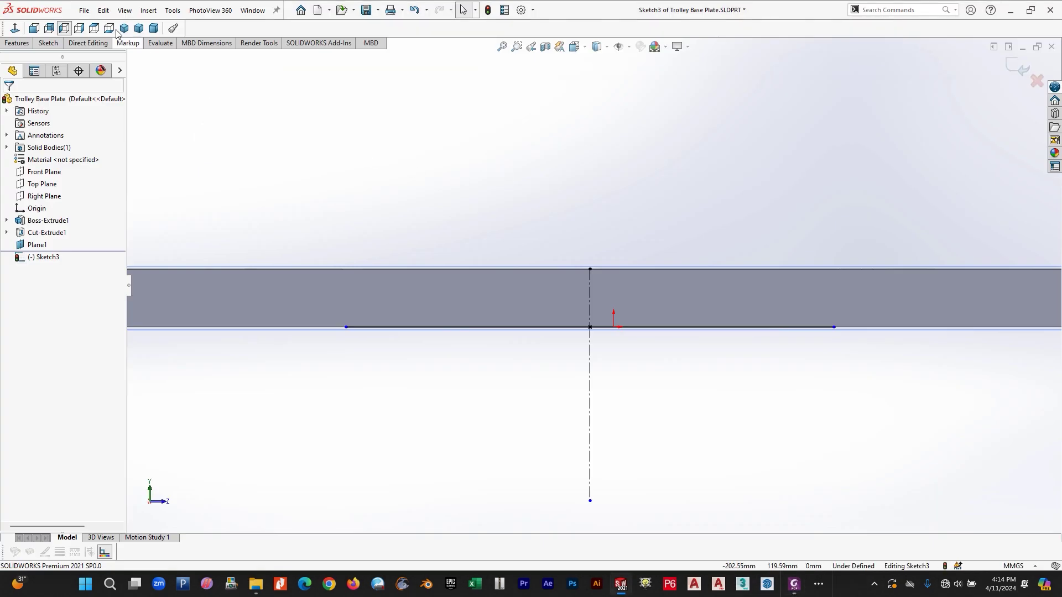
left_click(48, 43)
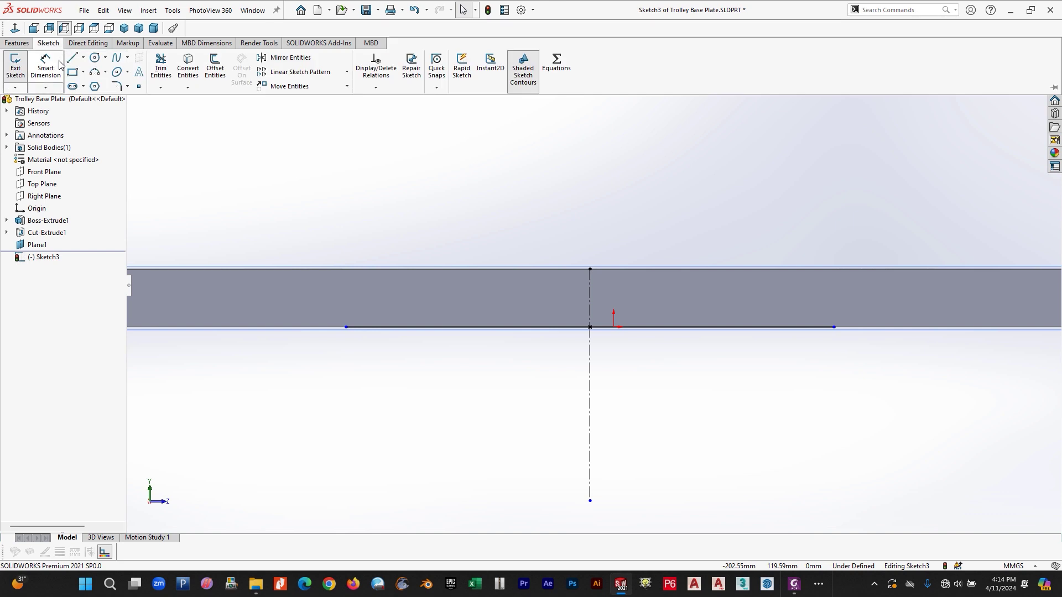
left_click(576, 312)
right_click_drag(577, 312, 582, 218)
left_click(581, 214)
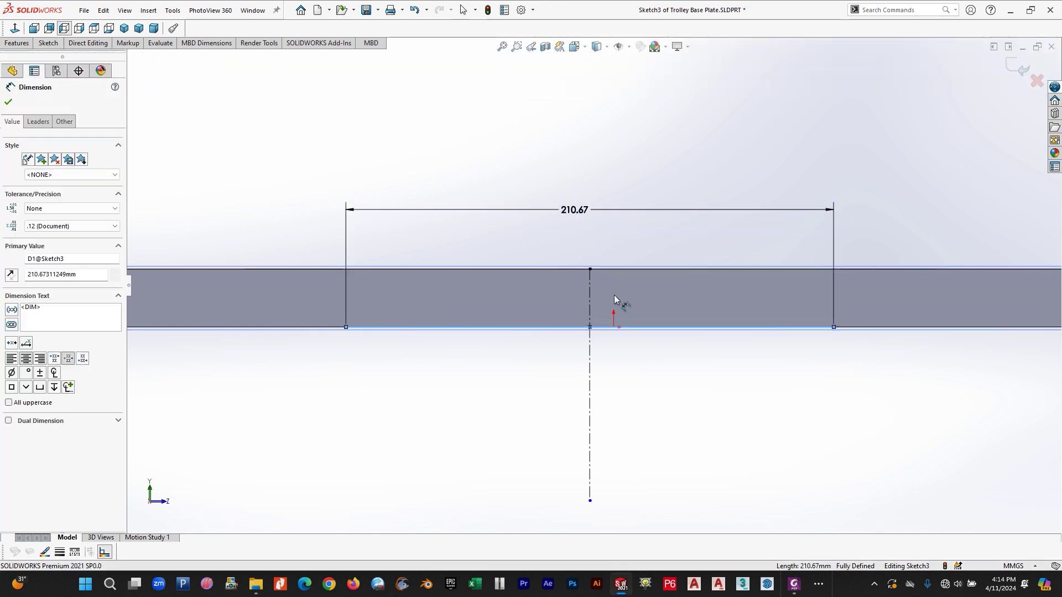
type("200")
key("Return")
key("Escape")
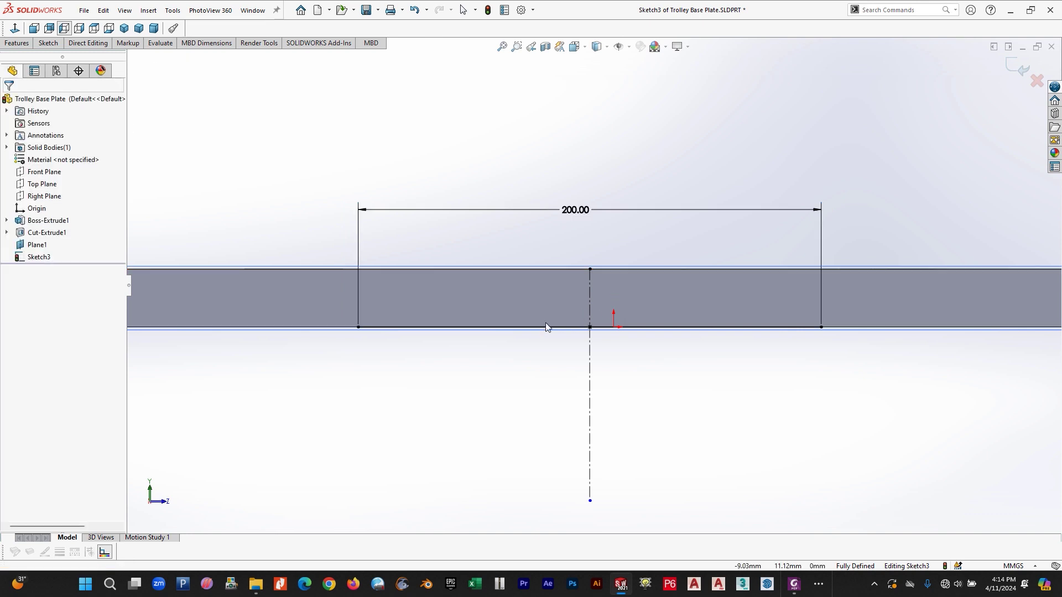
- Add a coincident relation between the 200 mm horizontal line and the centerline endpoint at its middle
left_click(583, 327)
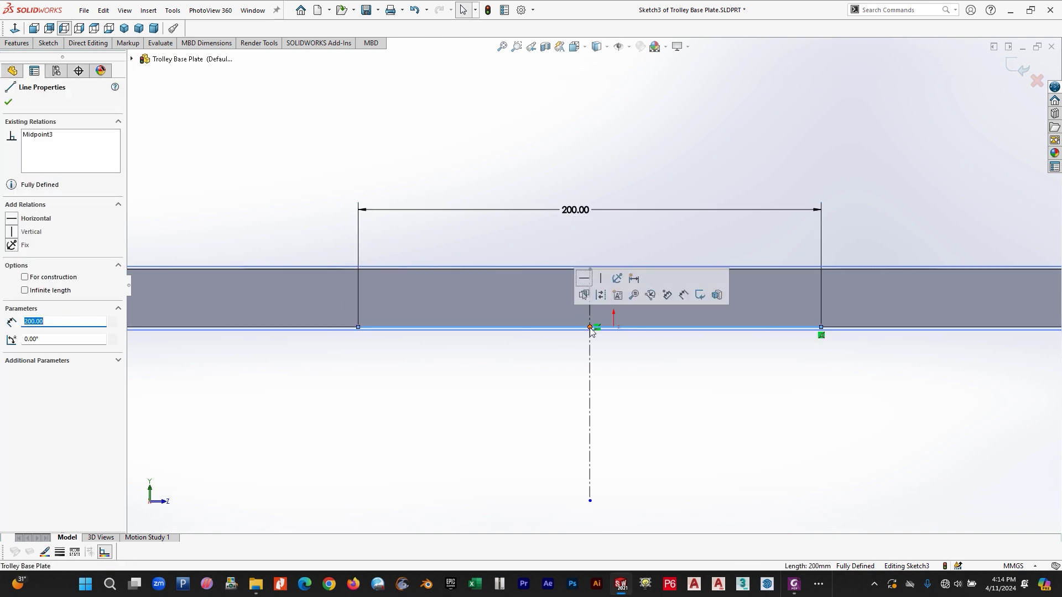
scroll(593, 330, "down", 4)
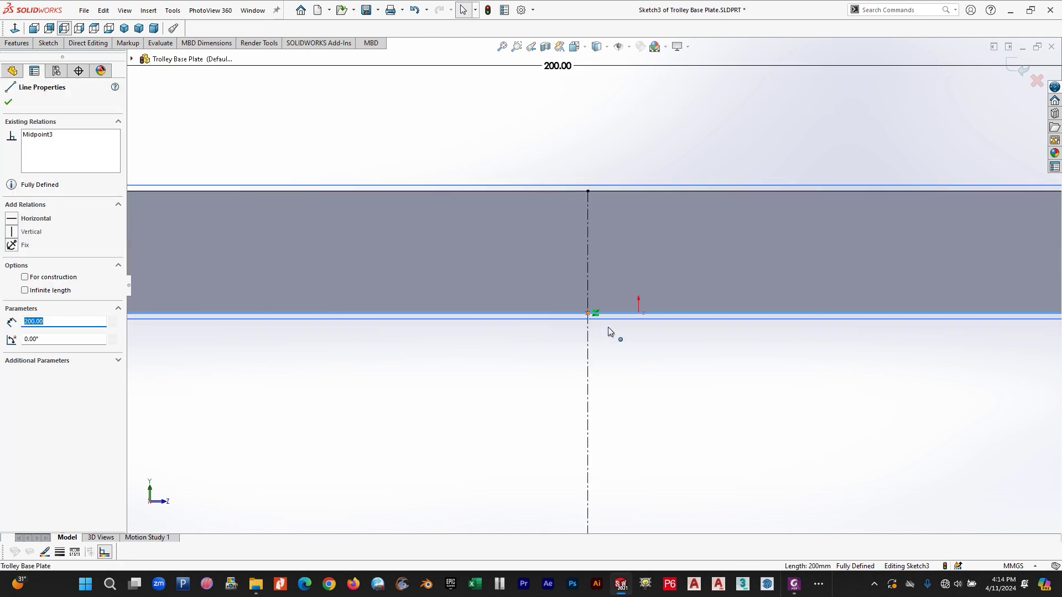
left_click(561, 320)
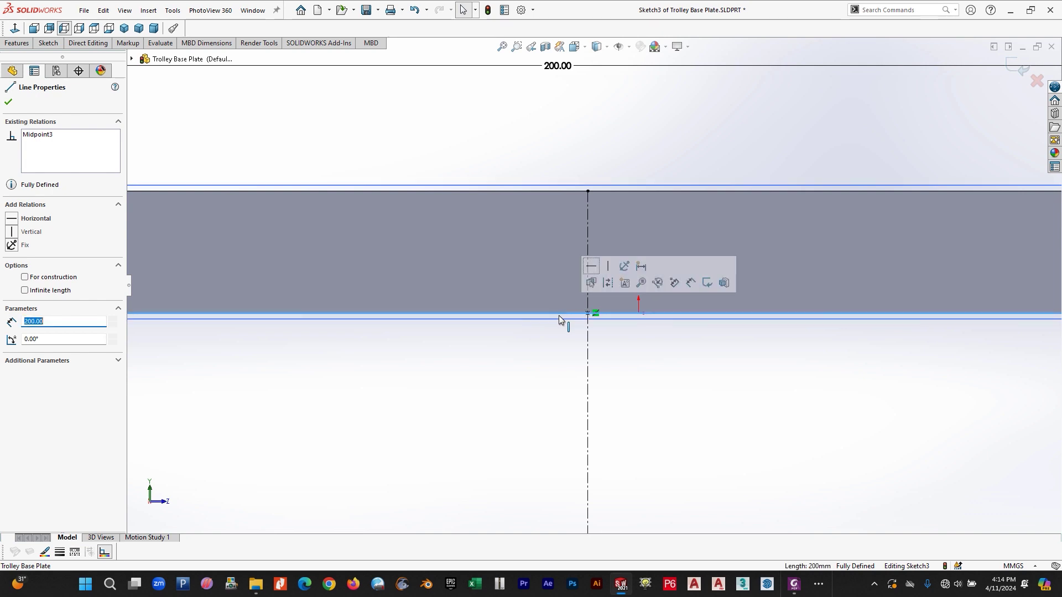
scroll(541, 325, "down", 2)
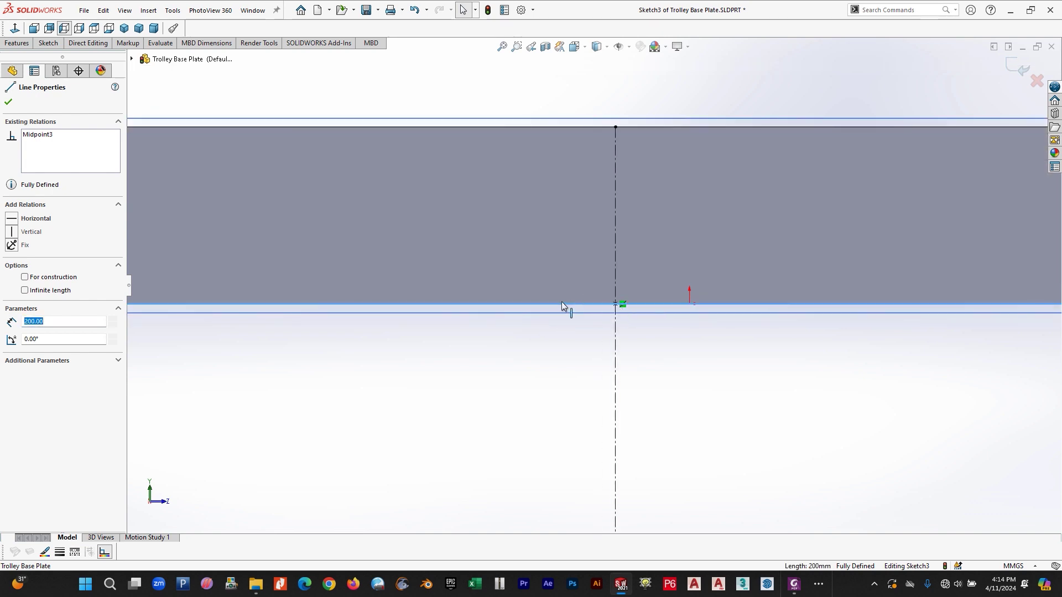
left_click(616, 303, "ctrl")
left_click(667, 256)
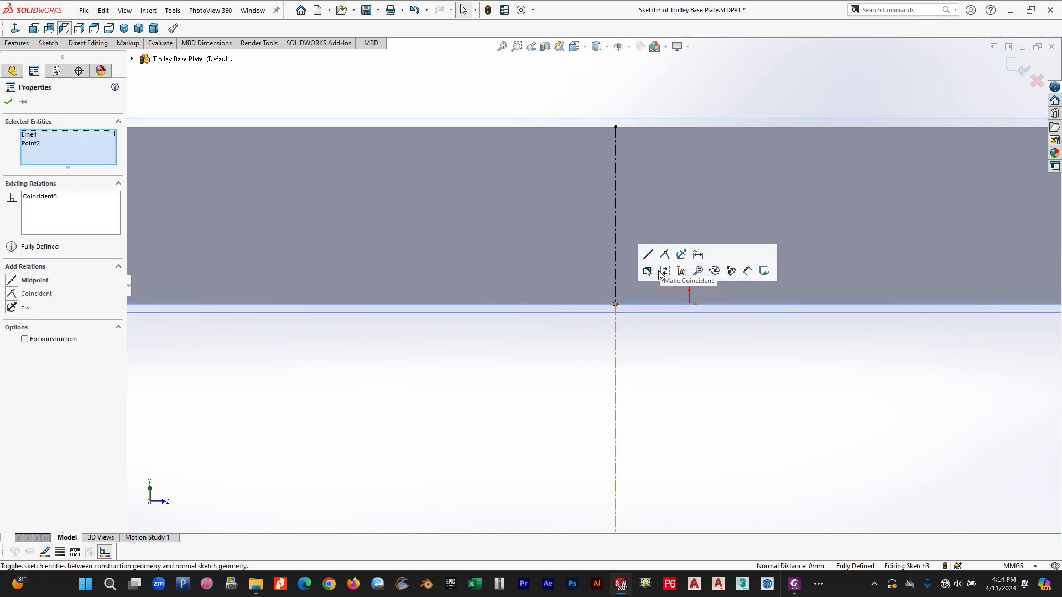
left_click(8, 102)
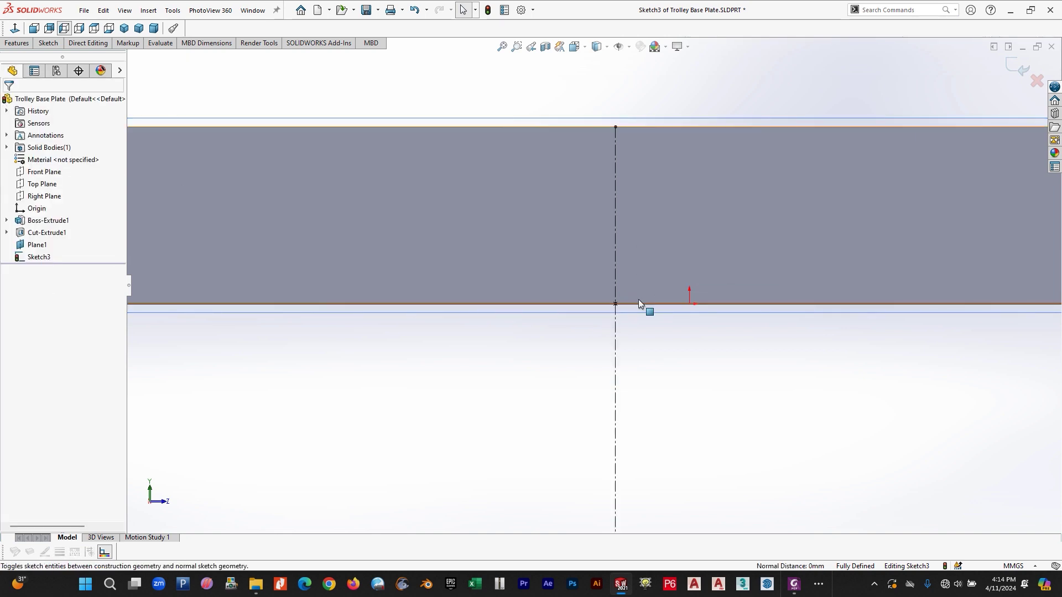
scroll(637, 304, "down", 1)
scroll(640, 306, "up", 3)
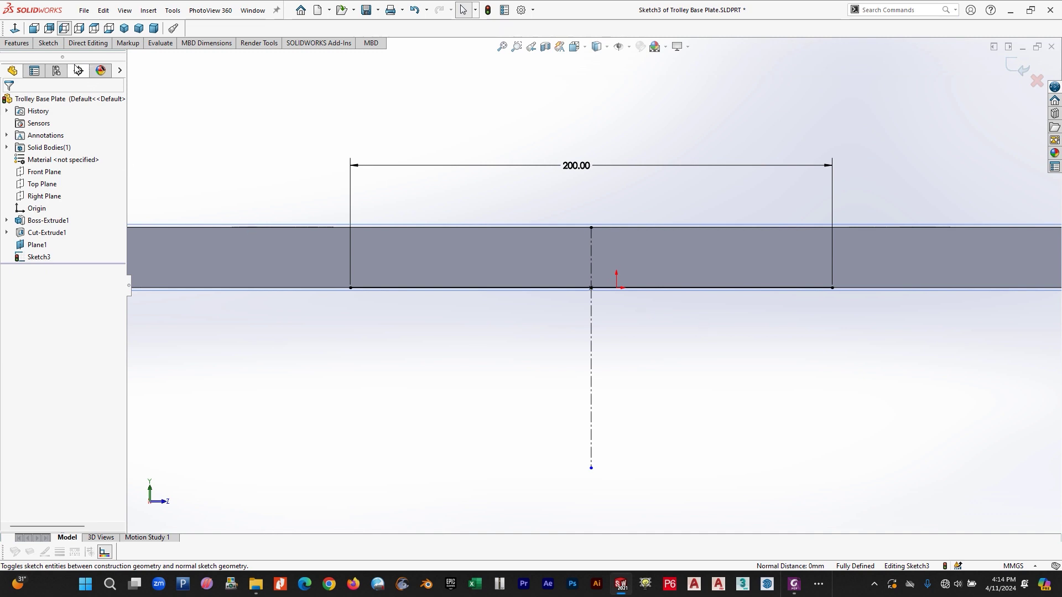
- Measure the distance from the centerline point to each end of the 200 mm line
left_click(592, 288)
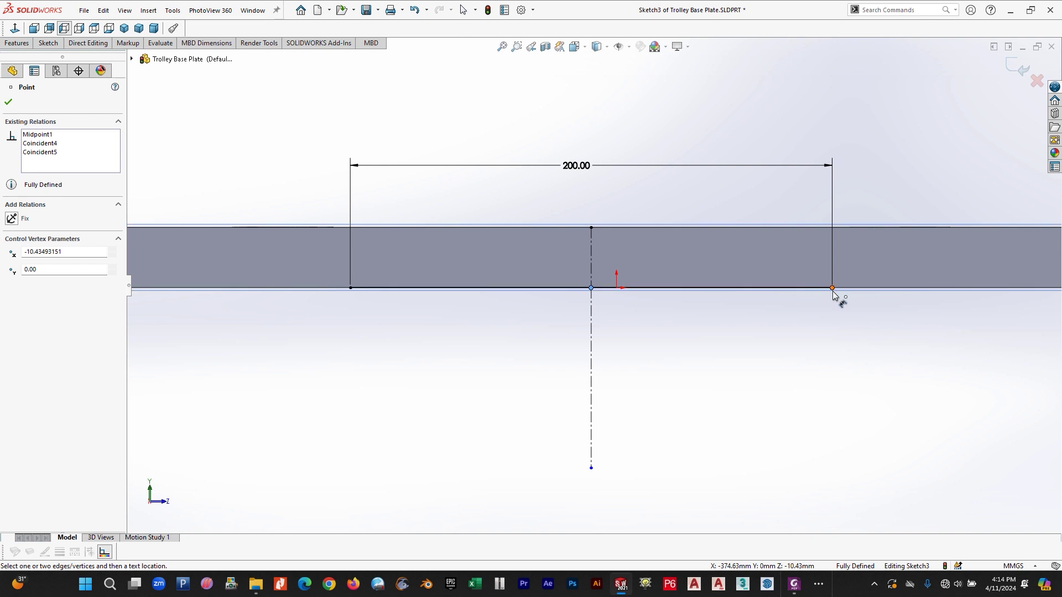
left_click(832, 288)
key("Escape")
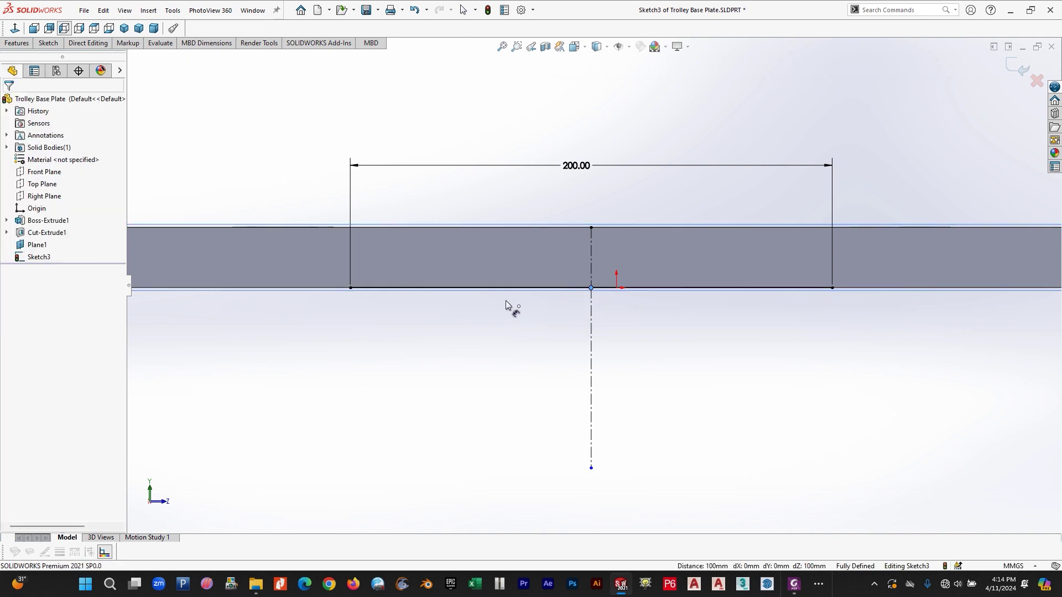
left_click(351, 288)
left_click(415, 322)
key("Escape")
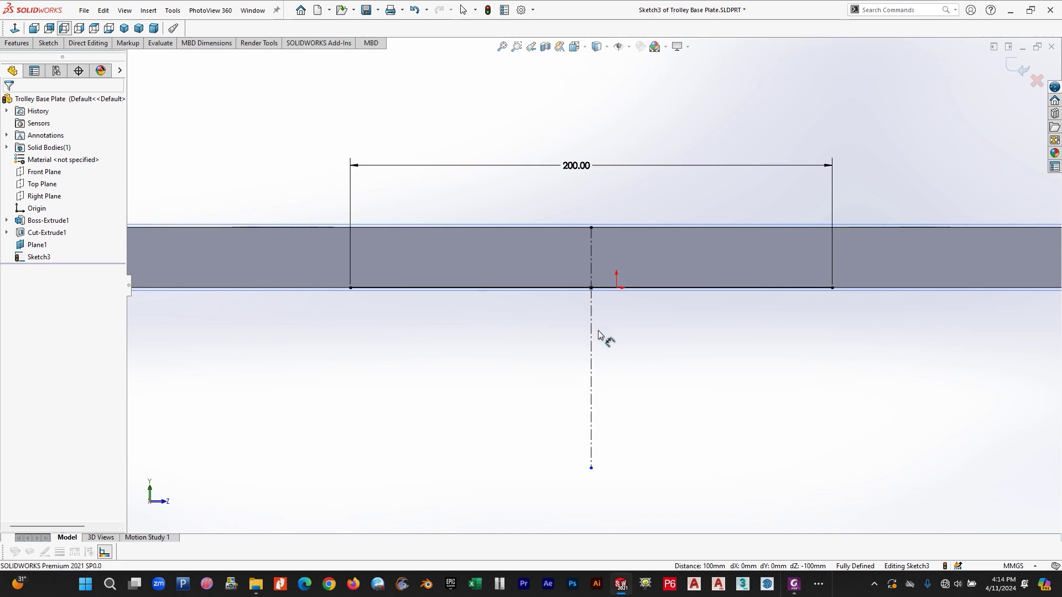
- Check the hole centre's depth on the wheel side plate in the PDF drawing and dimension the lower centerline to 146 mm
left_click(794, 584)
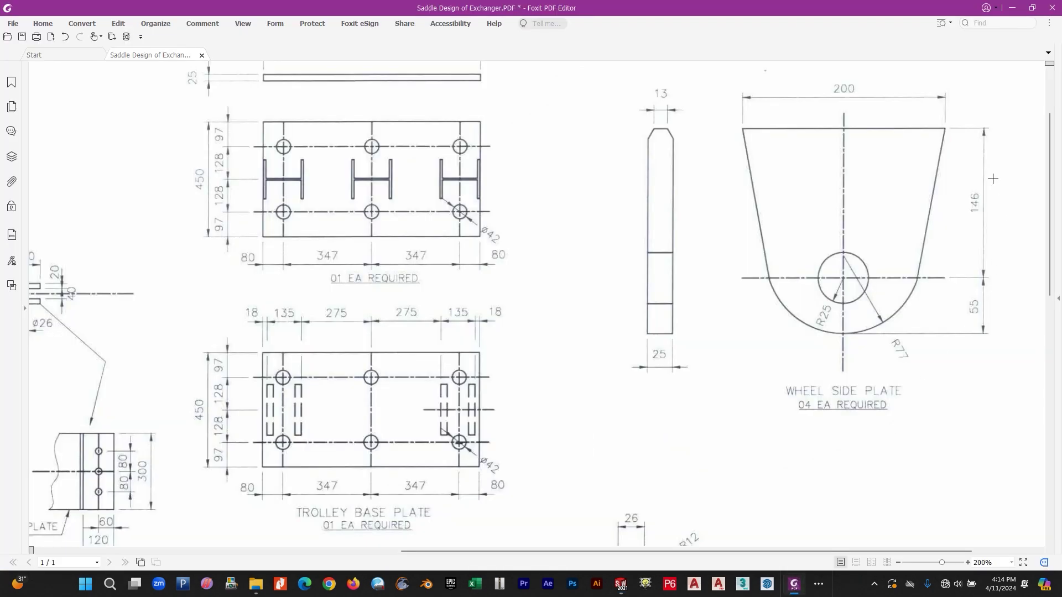
key("Delete")
key("alt+Tab")
left_click(592, 376)
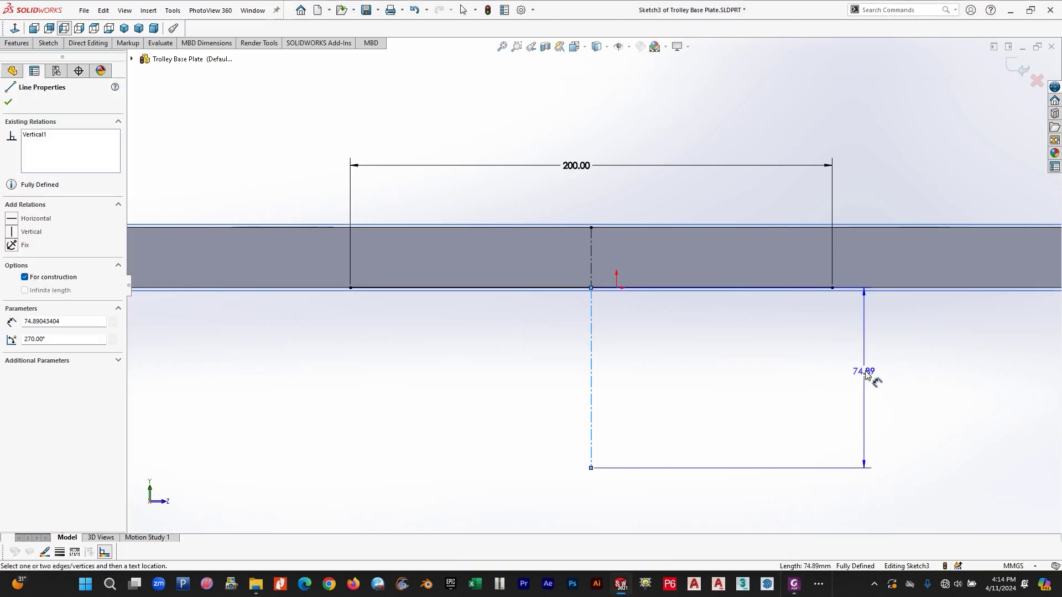
left_click(886, 447)
type("146")
key("Return")
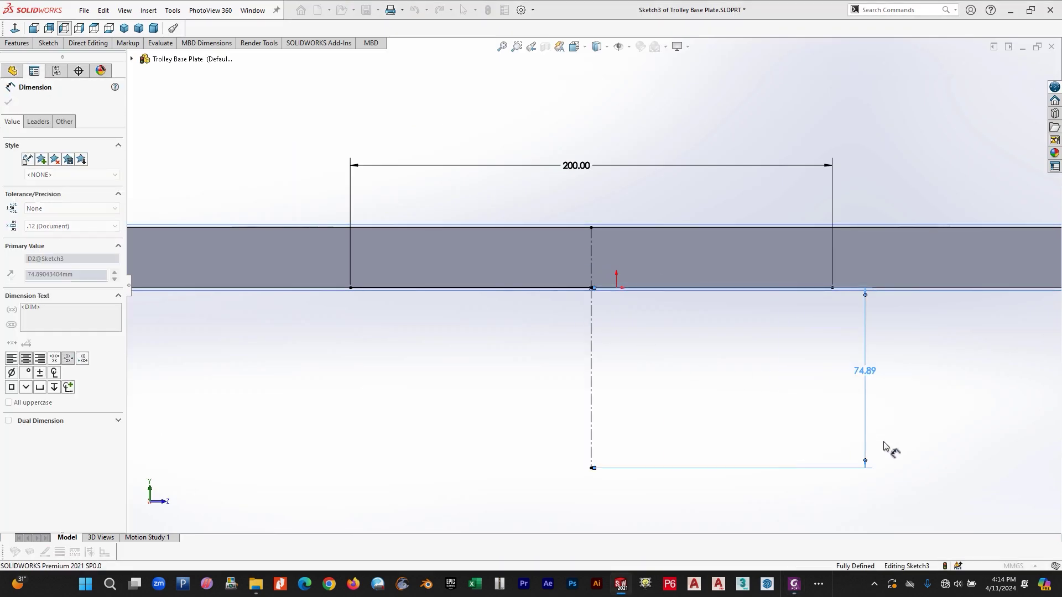
key("Escape")
key("f")
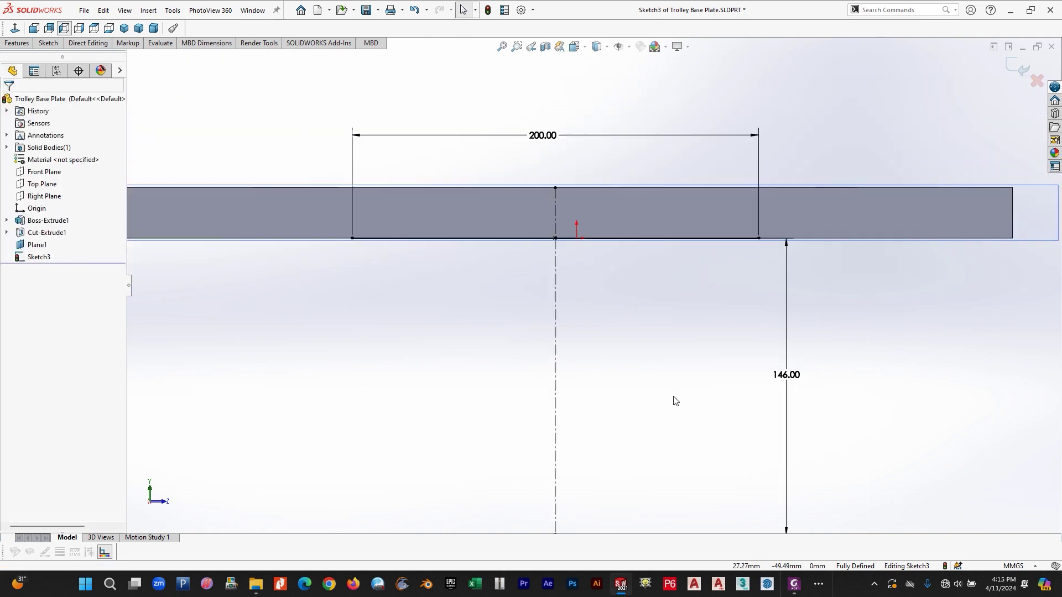
- Check the side plate's hole radius in the PDF drawing and draw a 25 mm radius circle at the centerline's lower end
key("alt+Tab")
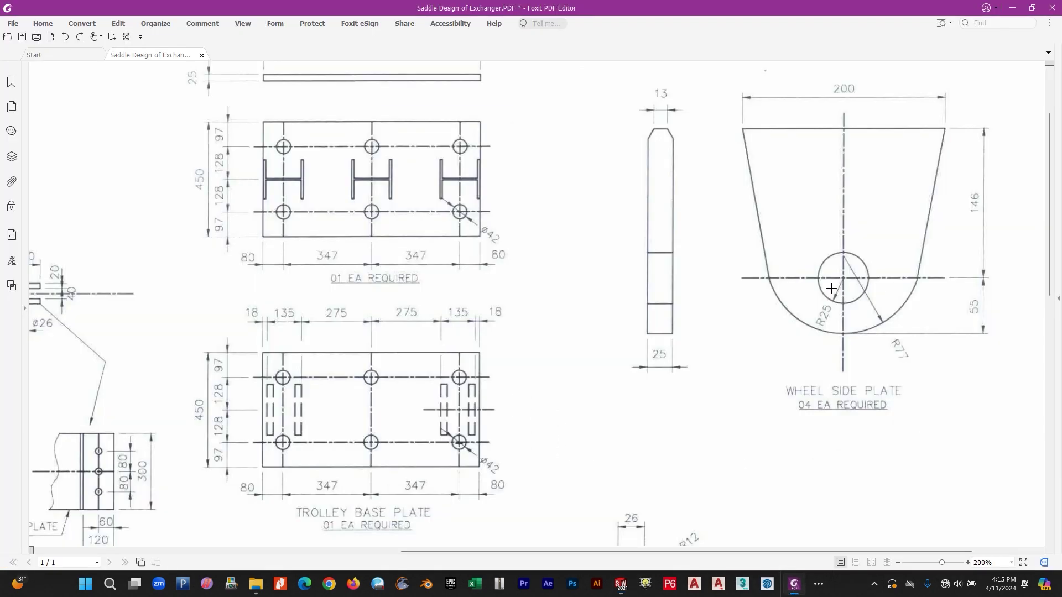
left_click_drag(809, 289, 843, 337)
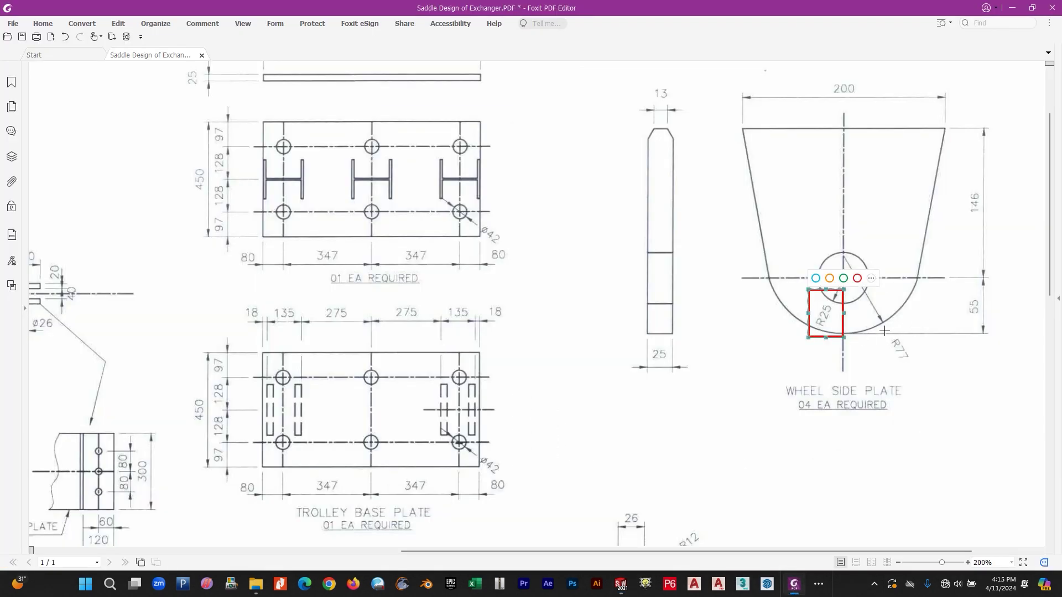
left_click(921, 377)
key("alt+Tab")
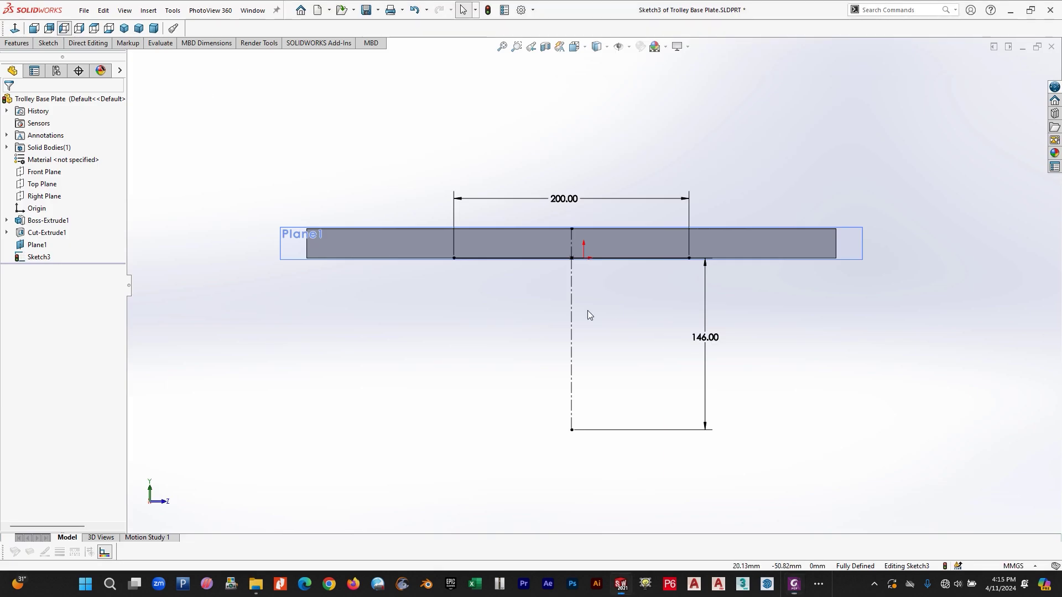
left_click(61, 44)
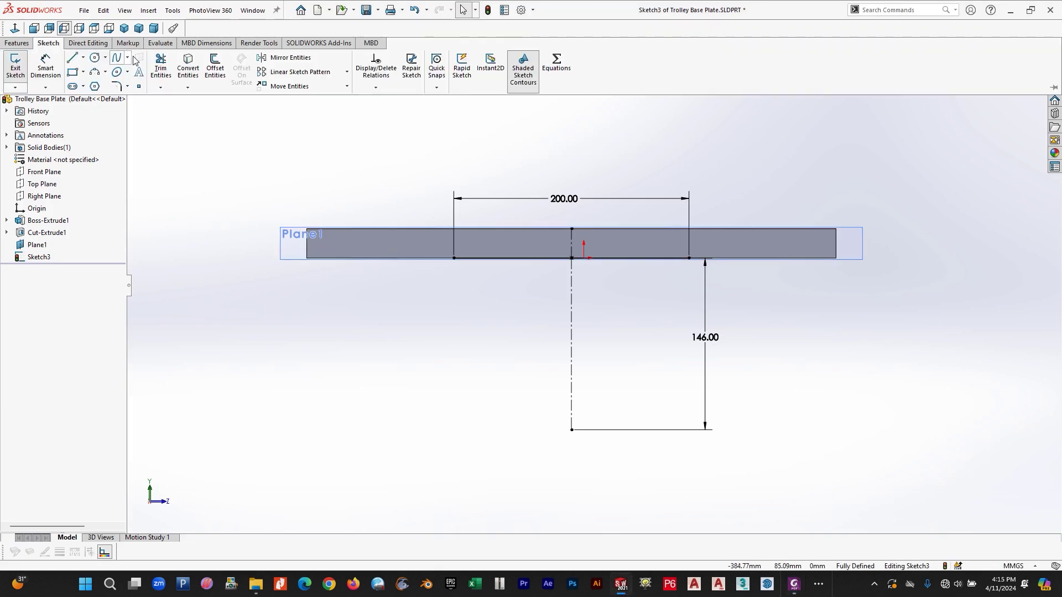
left_click(95, 57)
left_click(571, 430)
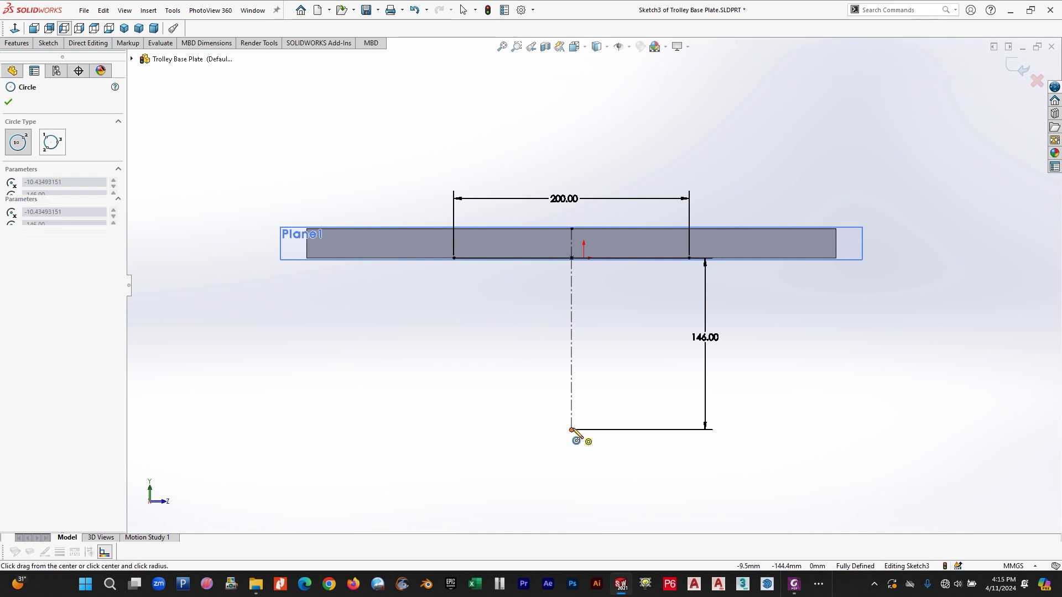
left_click(617, 459)
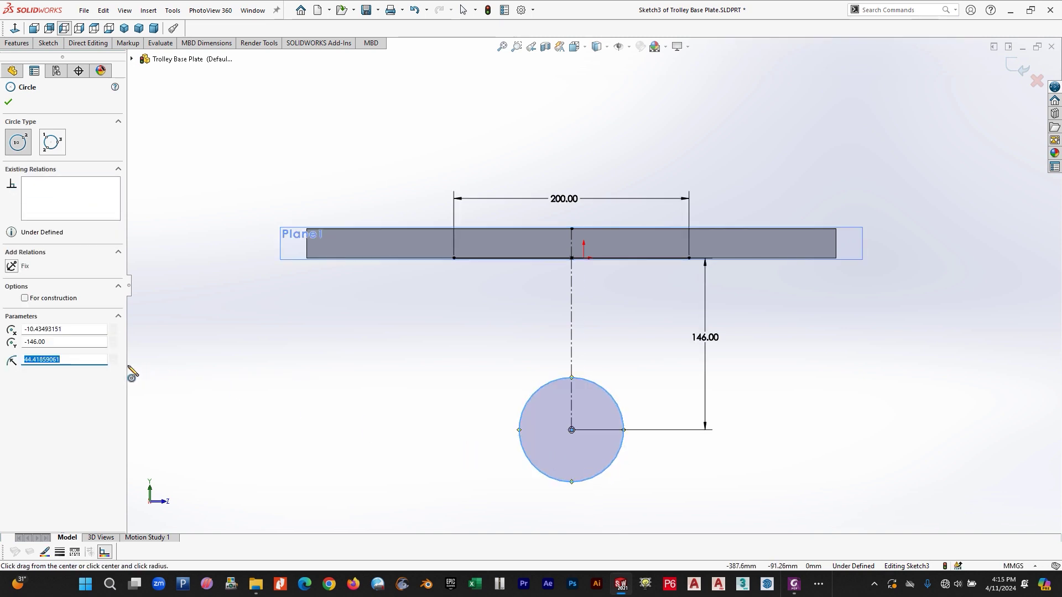
key("Return")
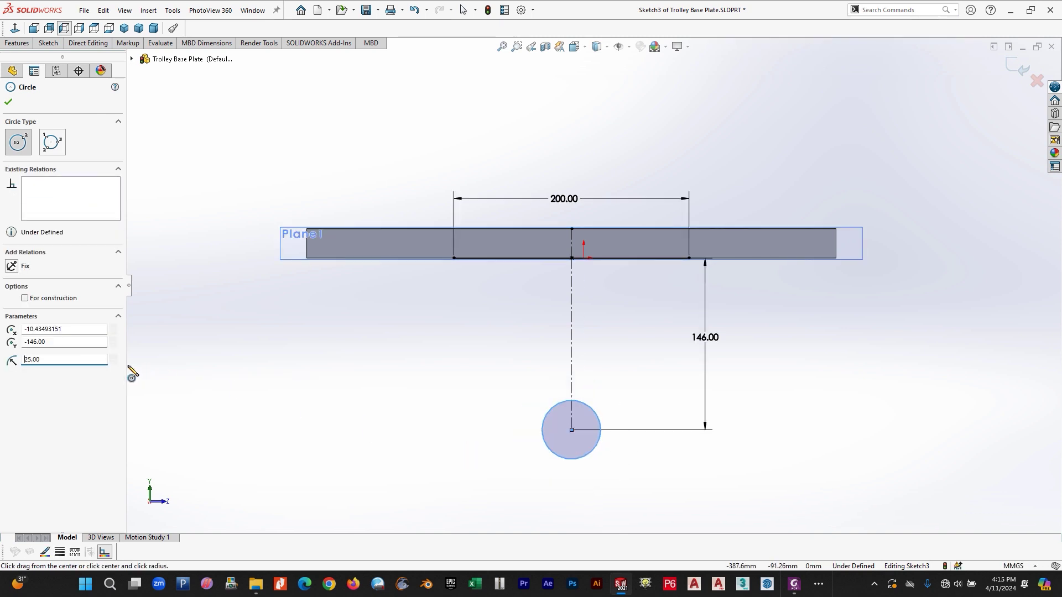
- Draw a concentric outer circle with a 77 mm radius around the hole circle
left_click(572, 430)
left_click(620, 479)
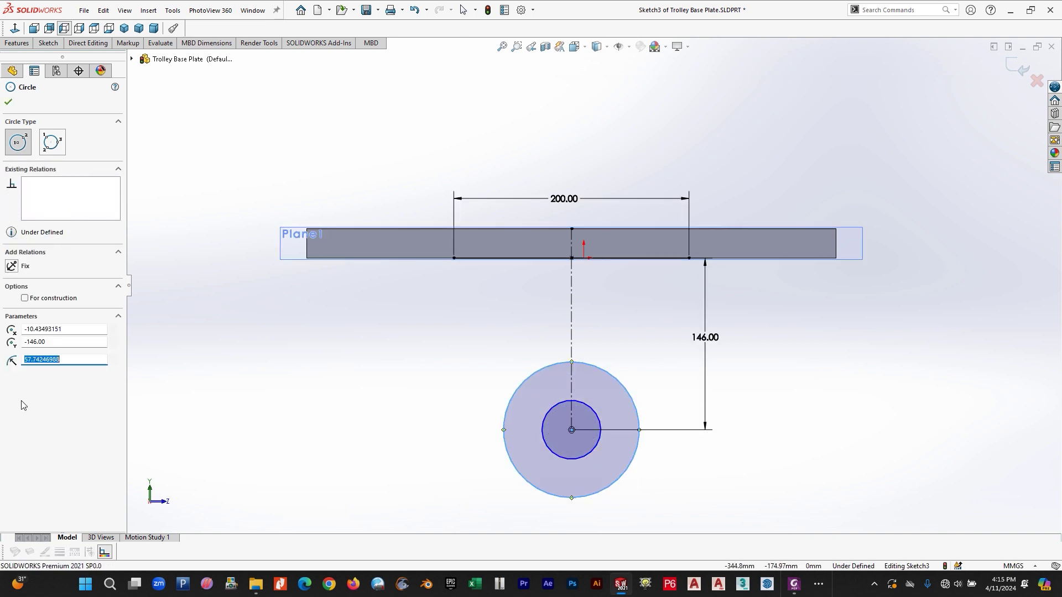
type("77")
key("Return")
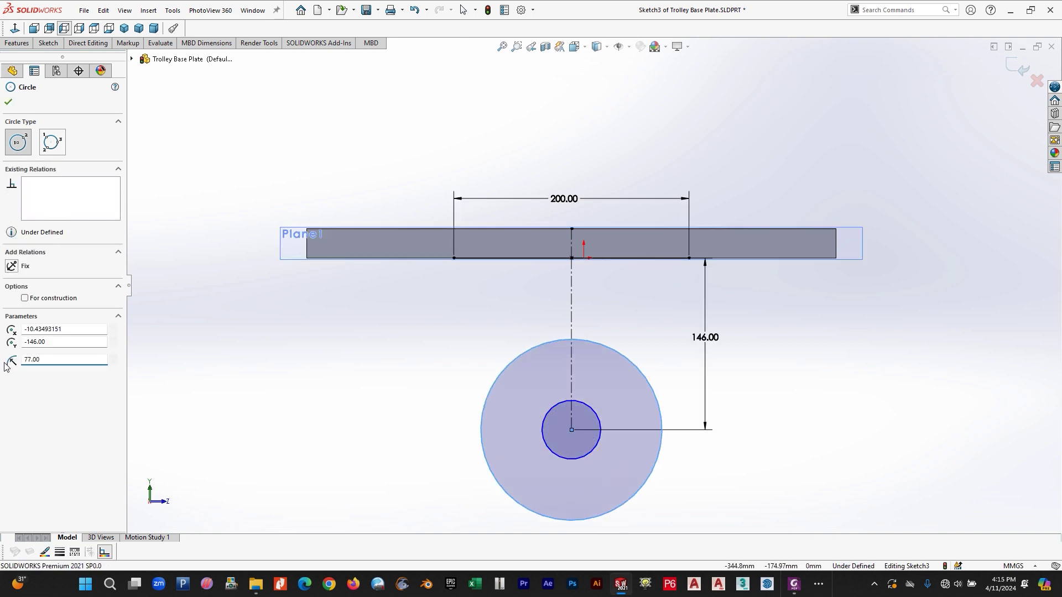
- Dimension the outer circle to a 154 mm diameter and the concentric hole circle to a 50 mm diameter
left_click(48, 43)
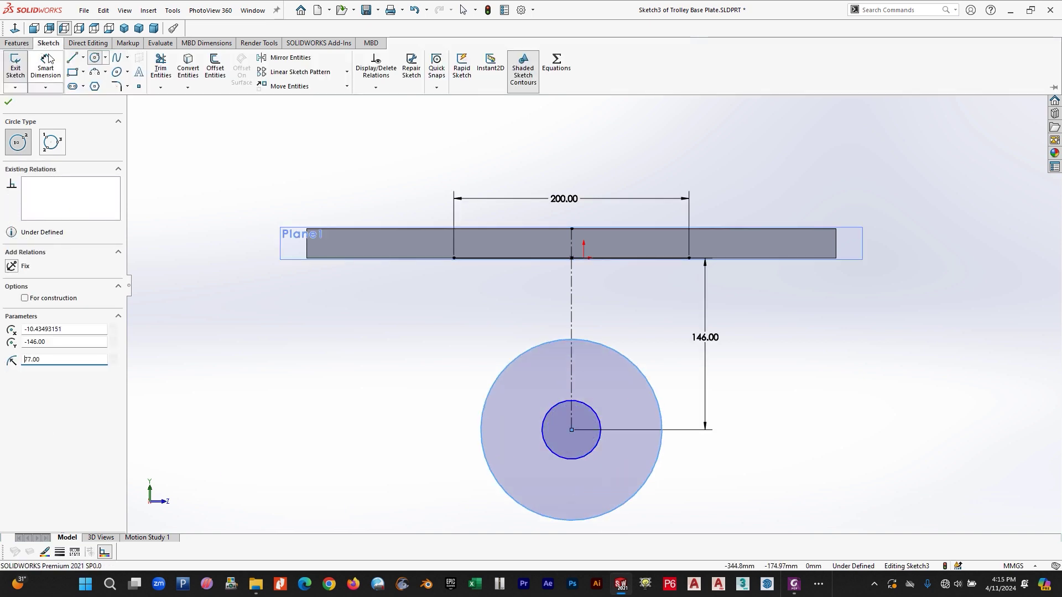
key("Escape")
left_click(488, 391)
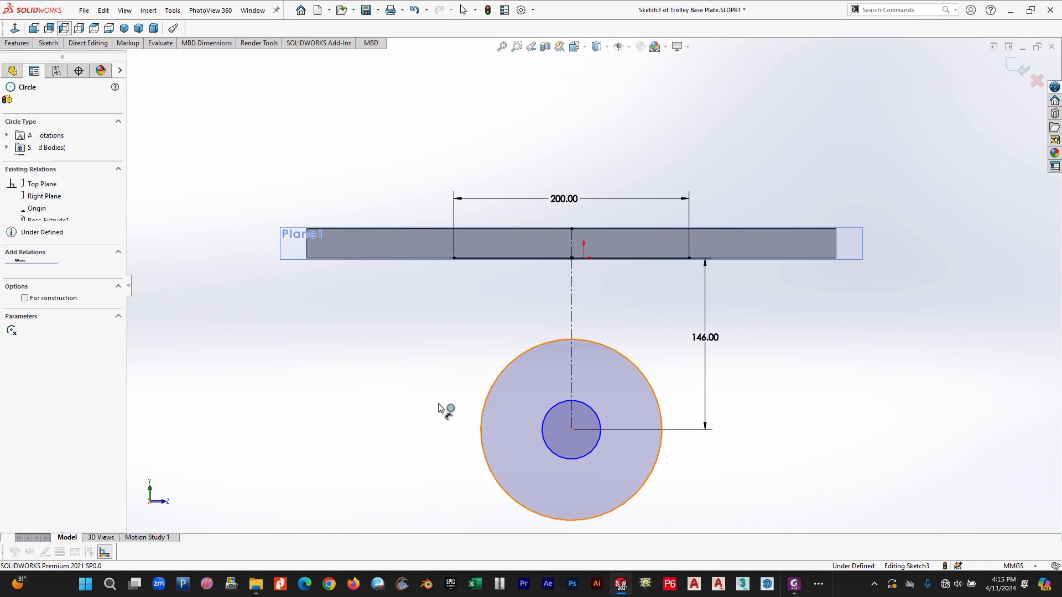
left_click(414, 407)
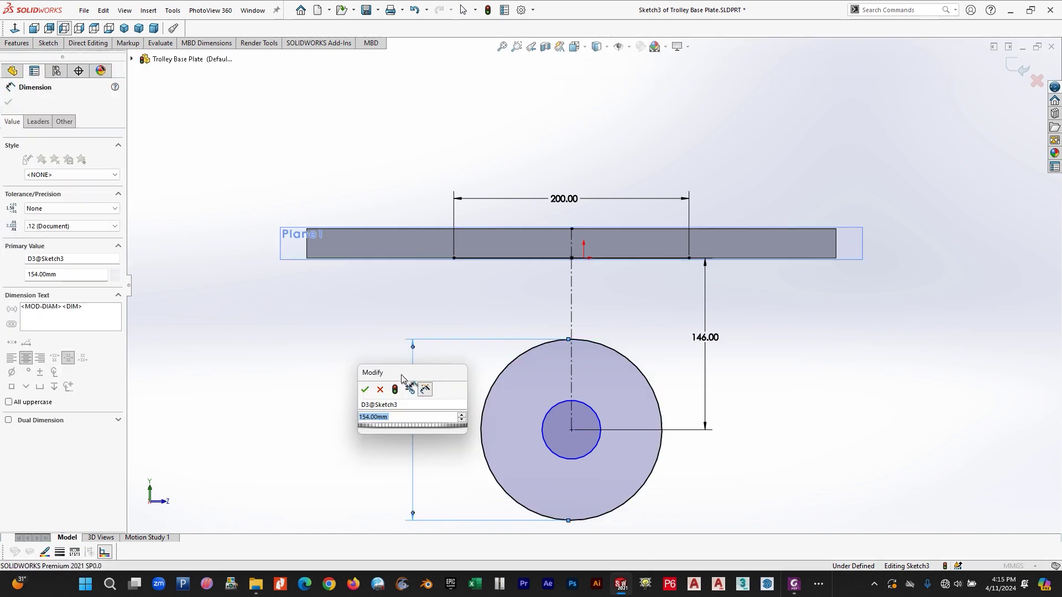
left_click(361, 387)
left_click(581, 453)
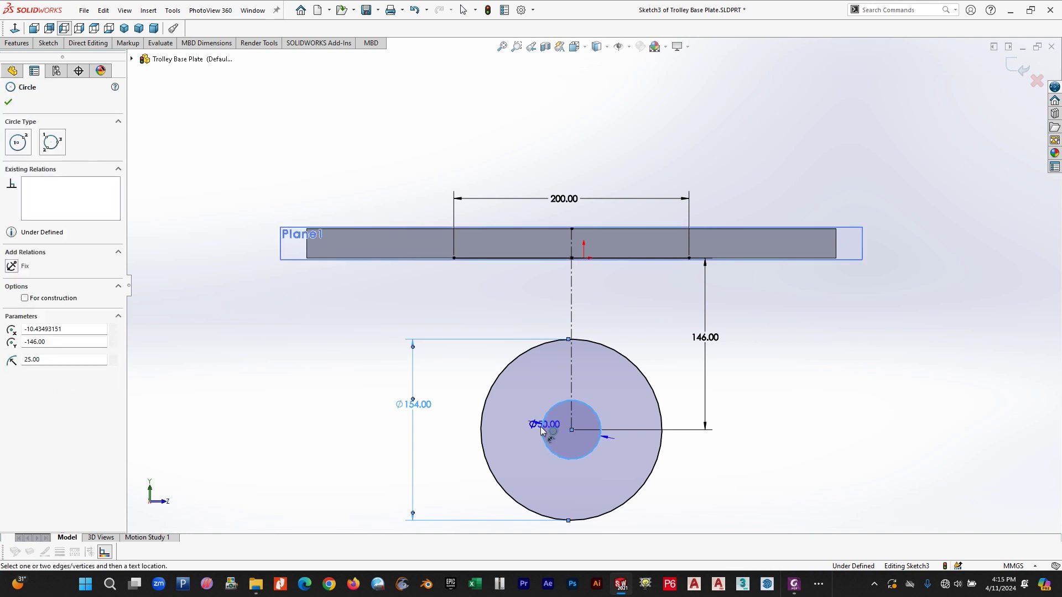
left_click(339, 437)
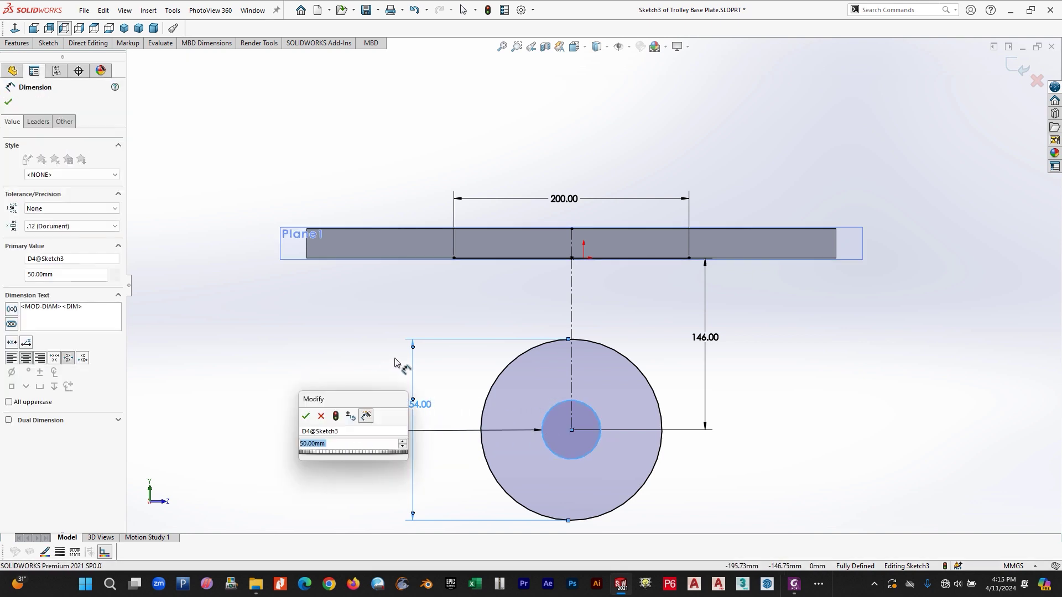
left_click(306, 416)
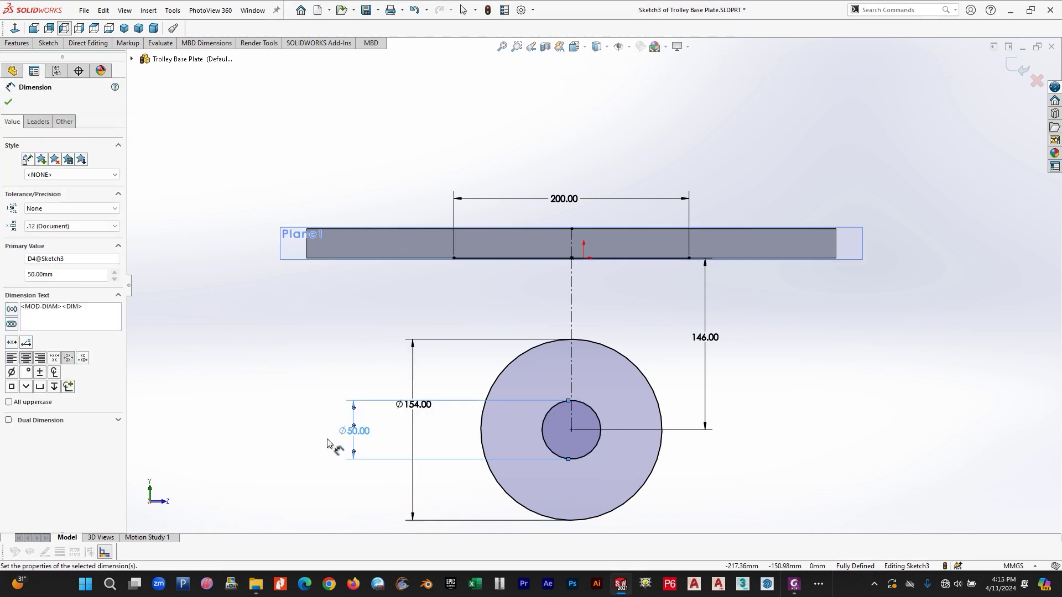
- Draw a line from each end of the 200 mm line tangent to the matching side of the outer circle
left_click(48, 42)
left_click(72, 58)
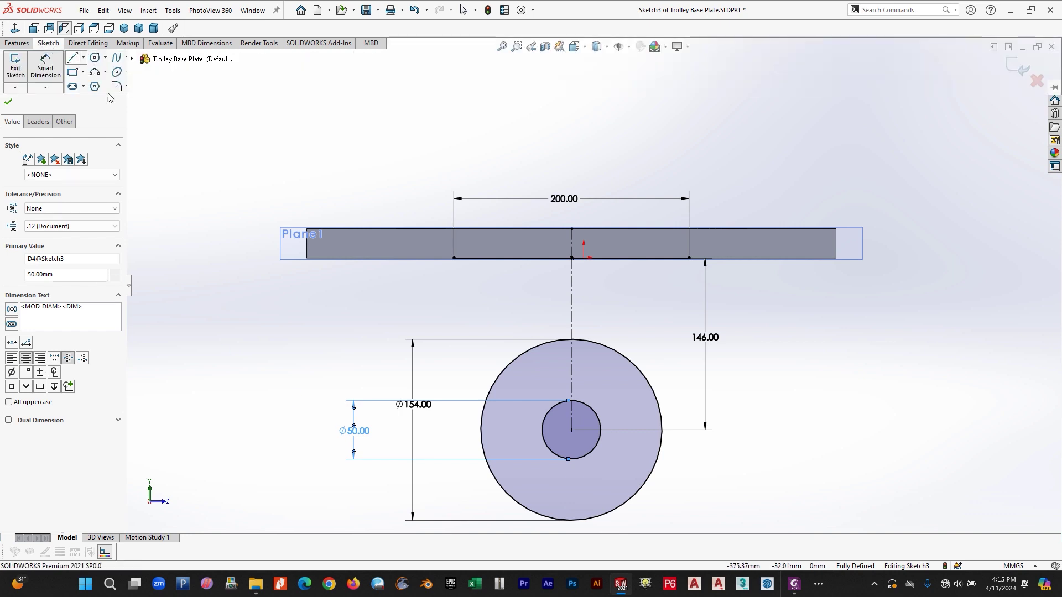
left_click(689, 258)
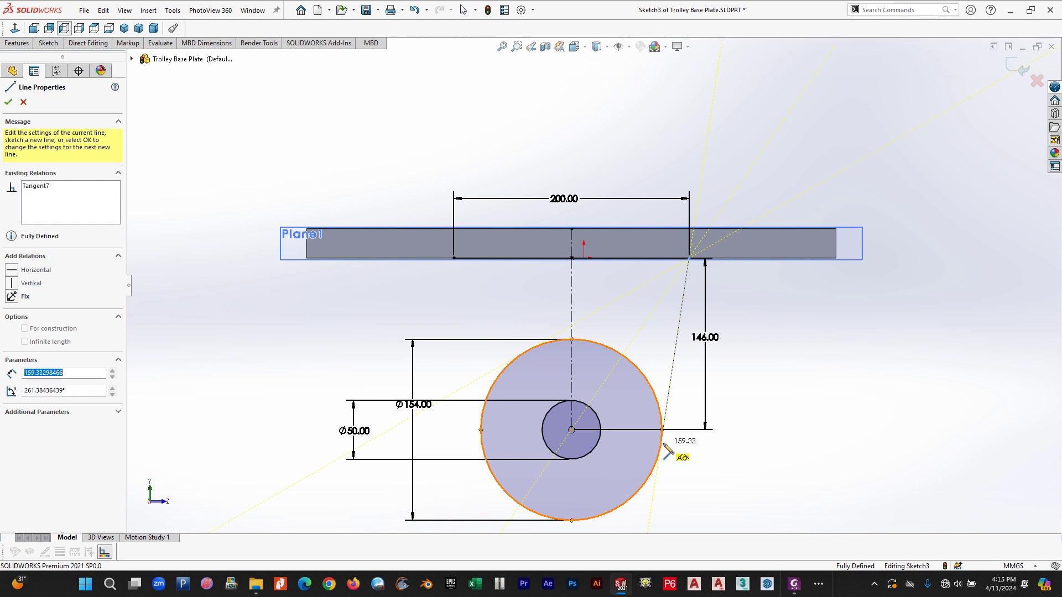
left_click(662, 444)
key("Escape")
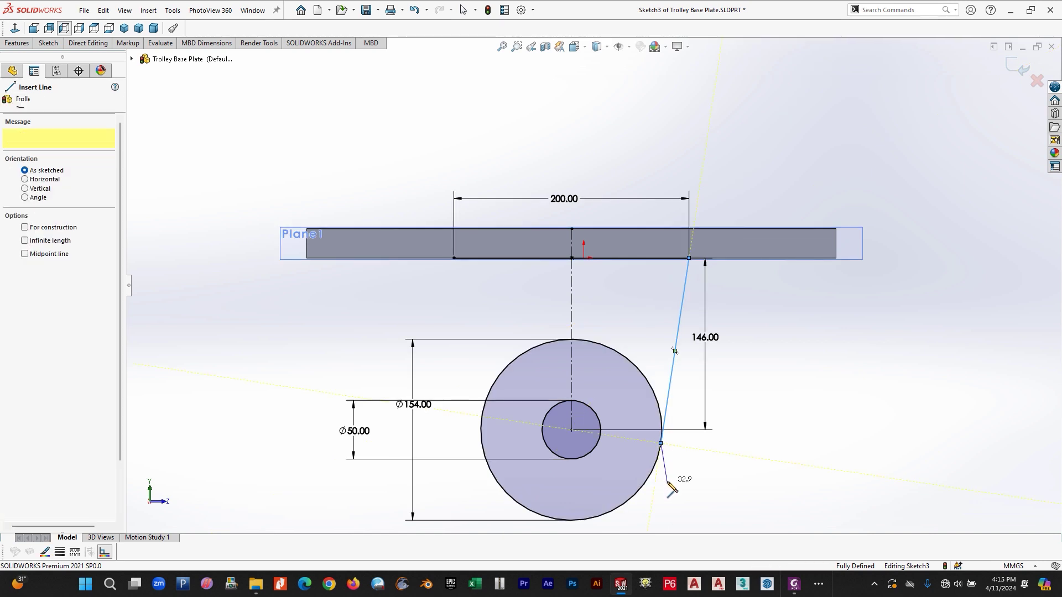
left_click(454, 258)
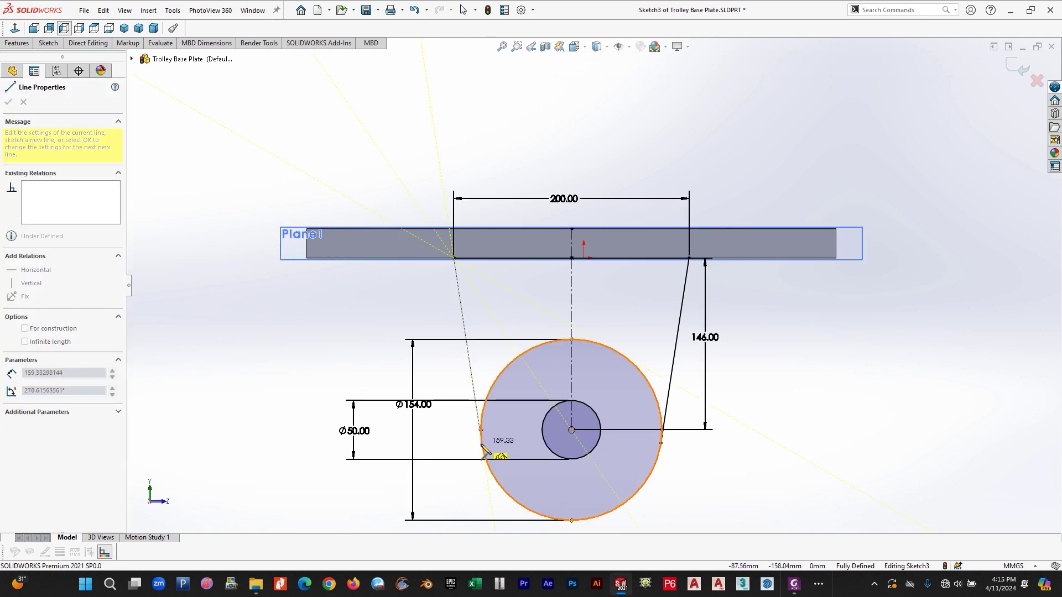
left_click(482, 447)
key("Escape")
key("Escape")
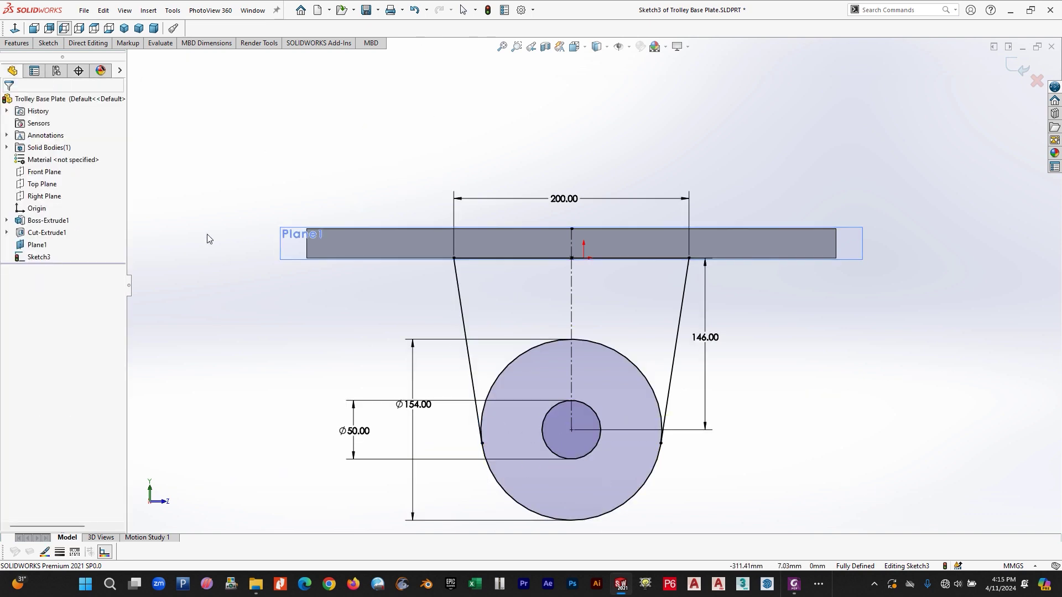
- Trim away the outer circle's upper arc between the two tangent lines to leave a closed side plate profile
left_click(48, 43)
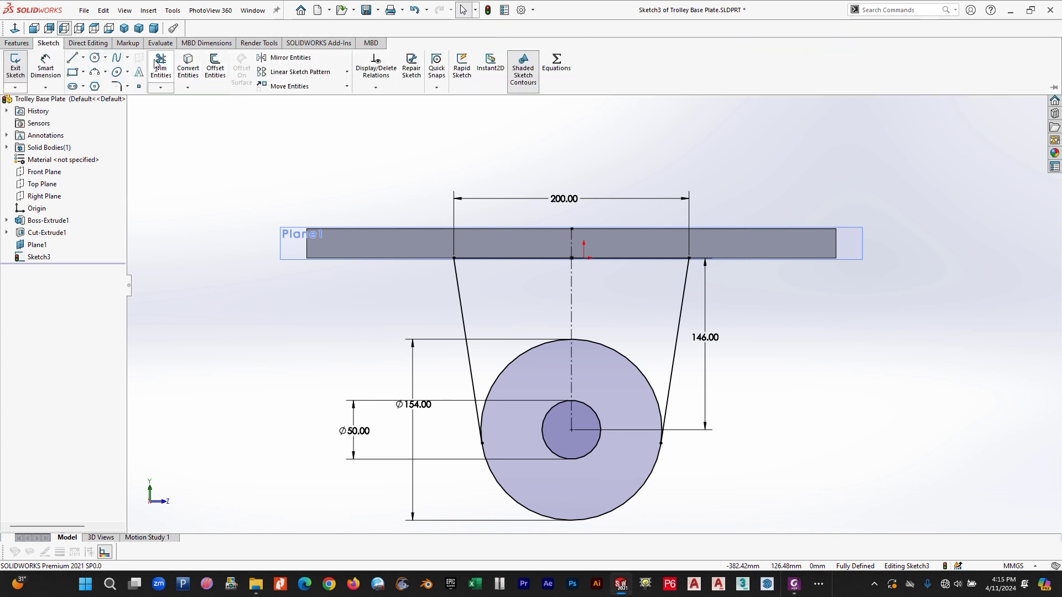
left_click(155, 65)
mouse_move(498, 360)
left_mouse_down()
mouse_move(651, 343)
mouse_move(635, 375)
left_mouse_up()
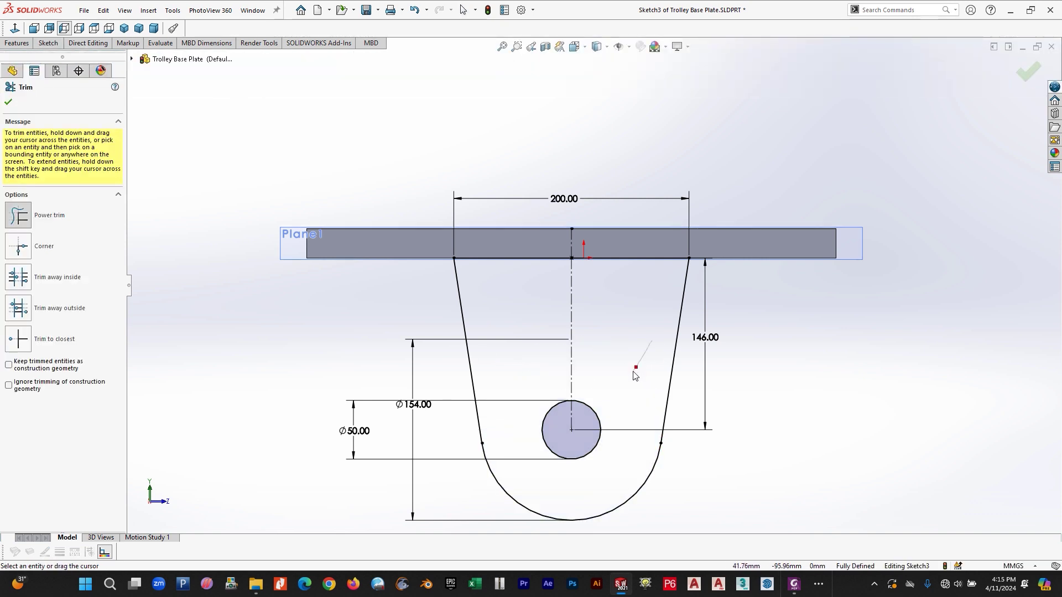
left_click(8, 102)
- Extrude the side plate profile 25 mm in the reversed direction, checking the thickness against the PDF drawing
left_click(48, 43)
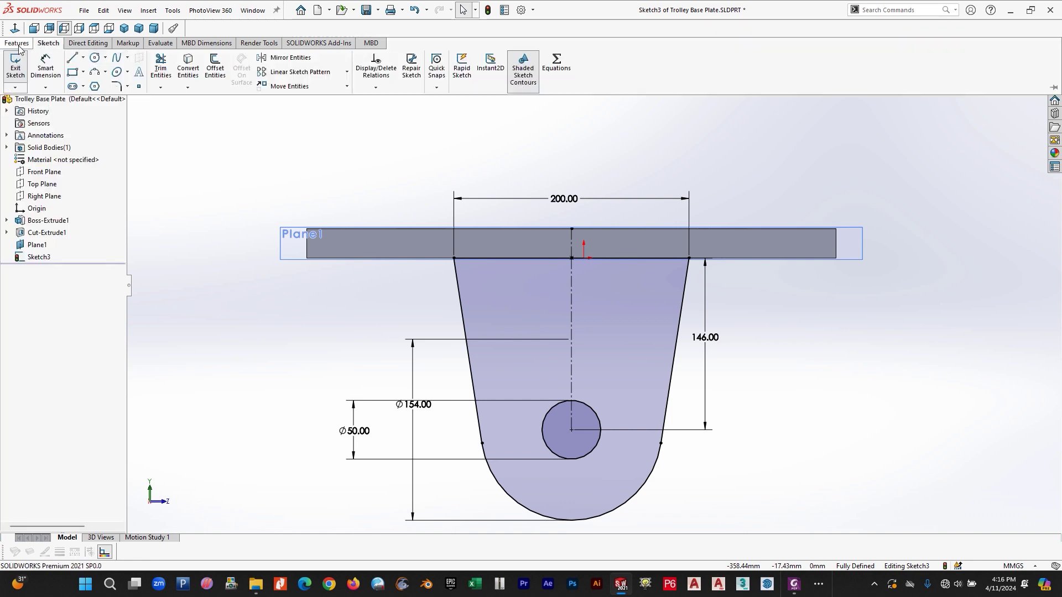
left_click(16, 43)
left_click(46, 65)
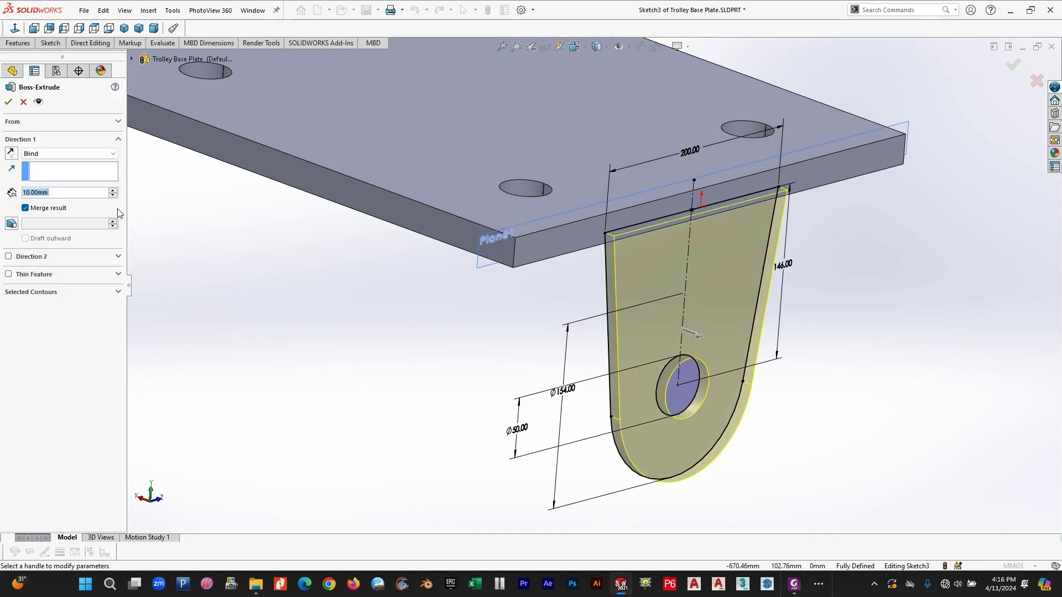
left_click(8, 158)
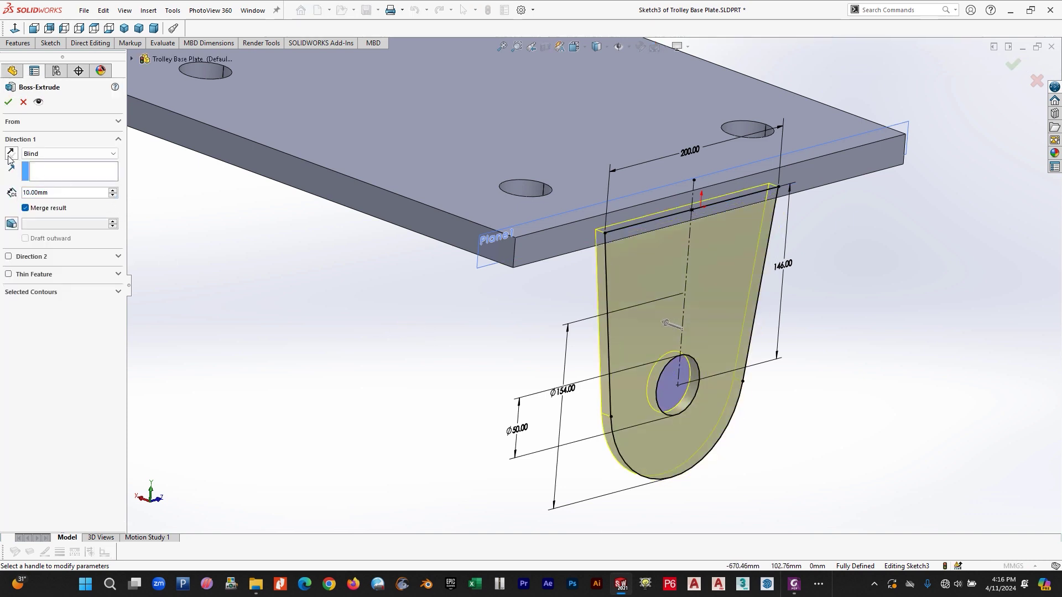
left_click(26, 192)
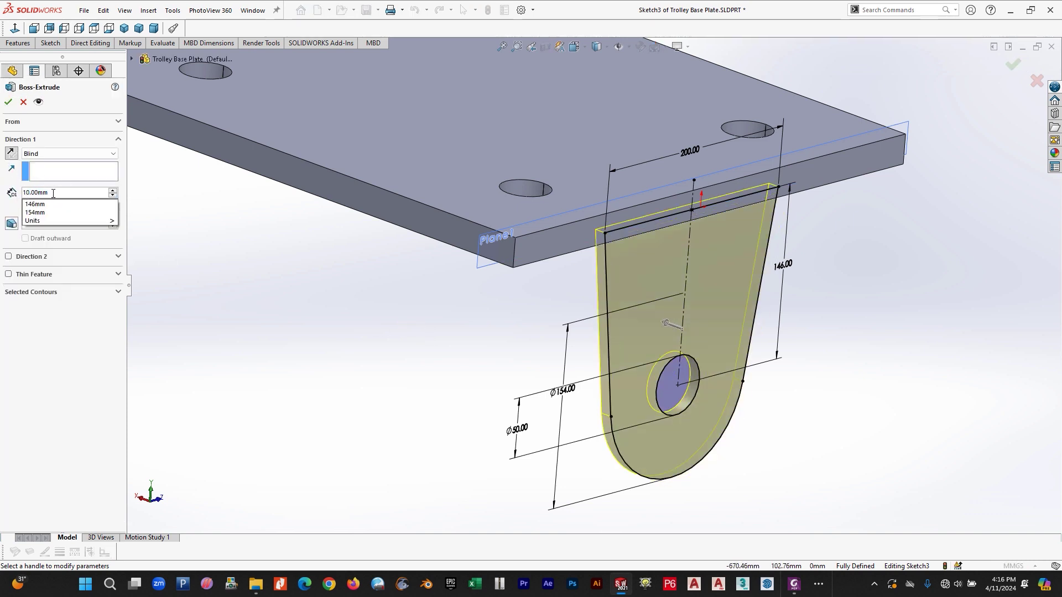
left_click_drag(53, 194, 15, 193)
type("25")
key("Return")
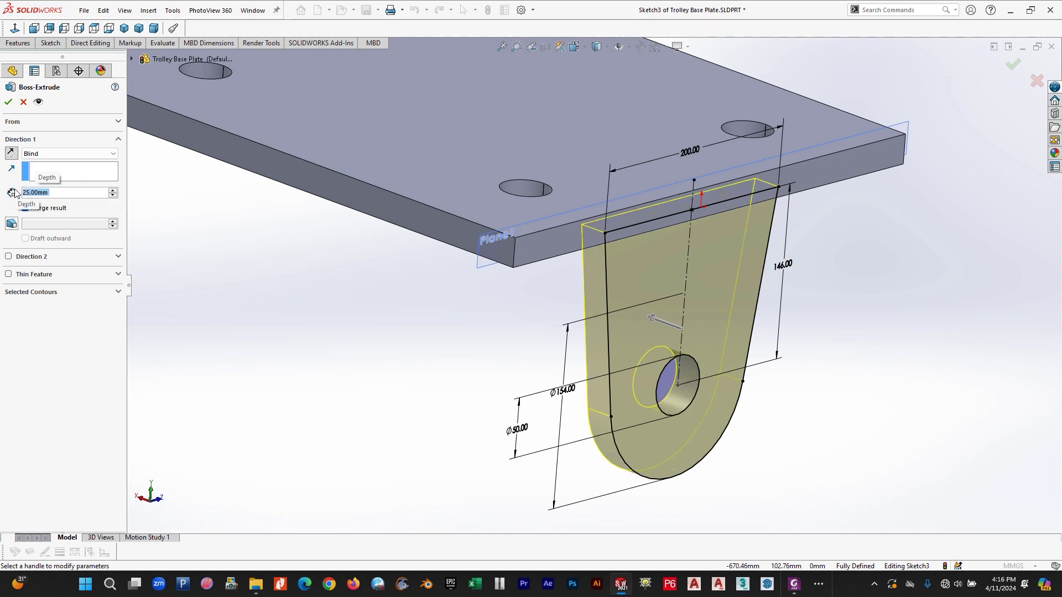
key("alt+Tab")
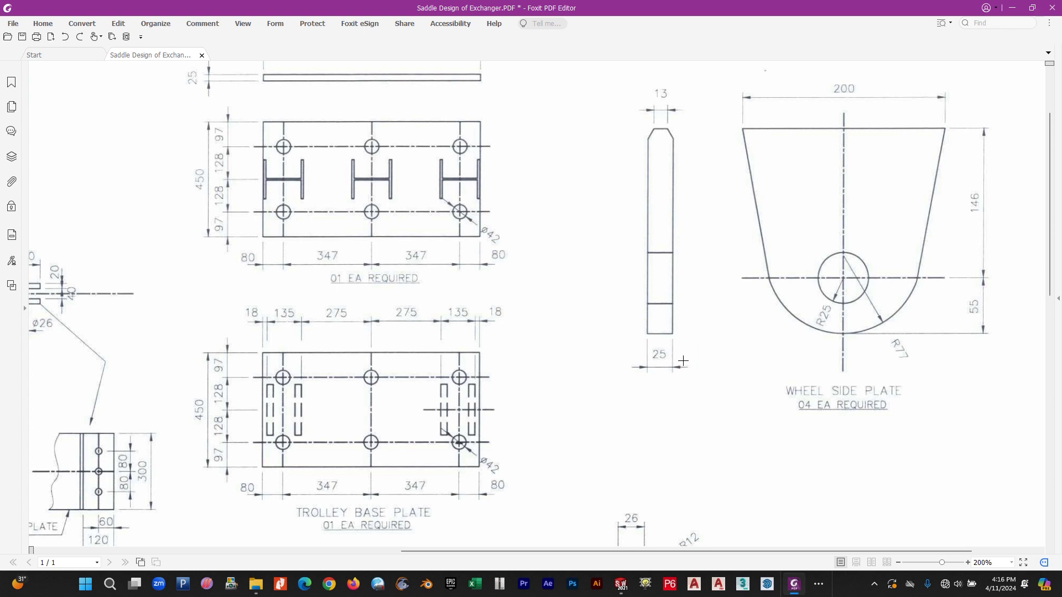
key("alt+Tab")
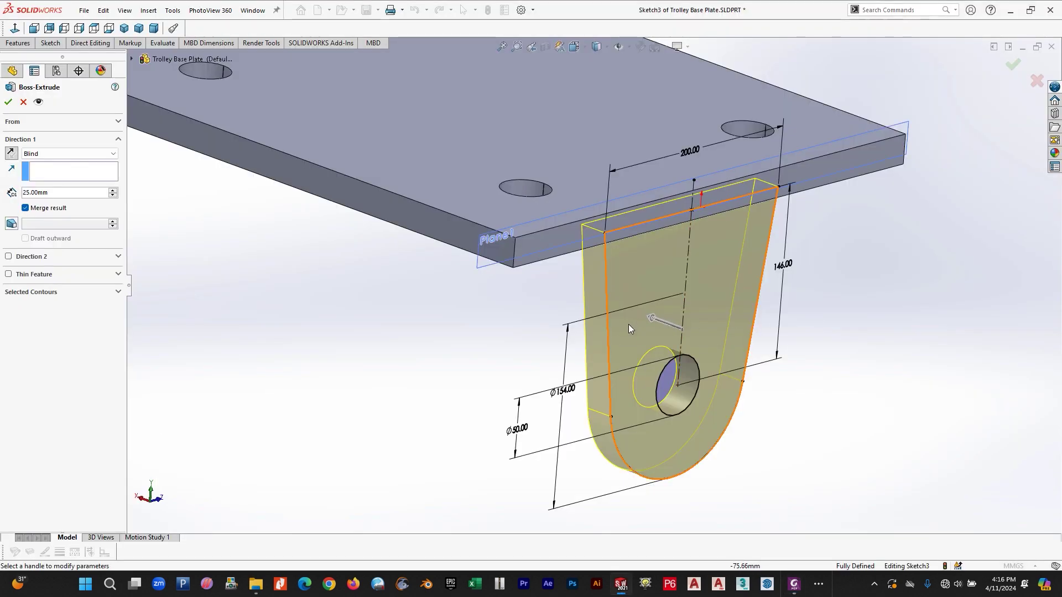
left_click(7, 103)
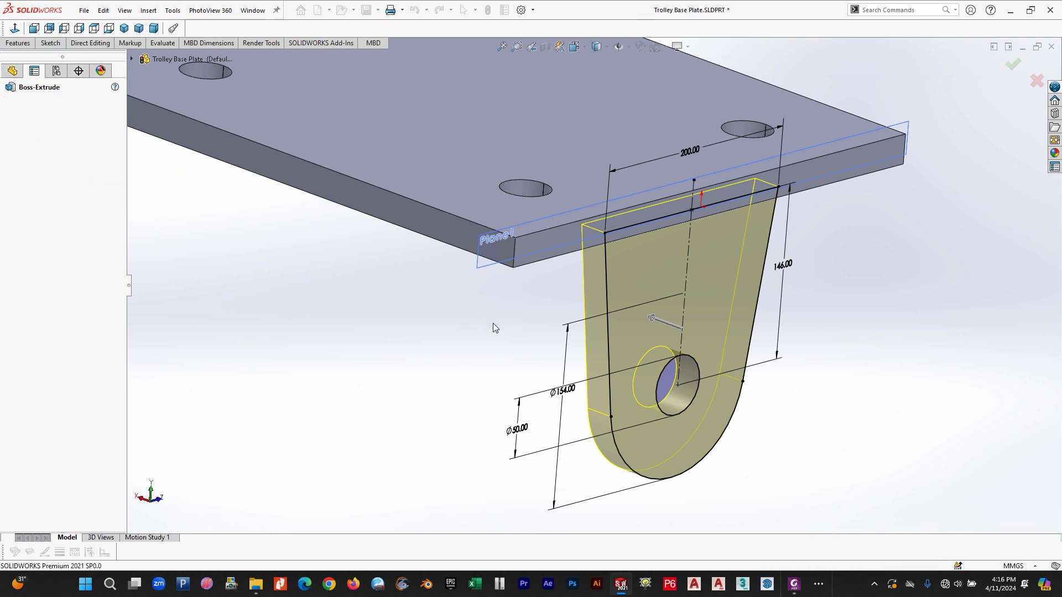
- Examine the bevelled end in the wheel side plate's side view in the PDF drawing
middle_click_drag(762, 406, 792, 326)
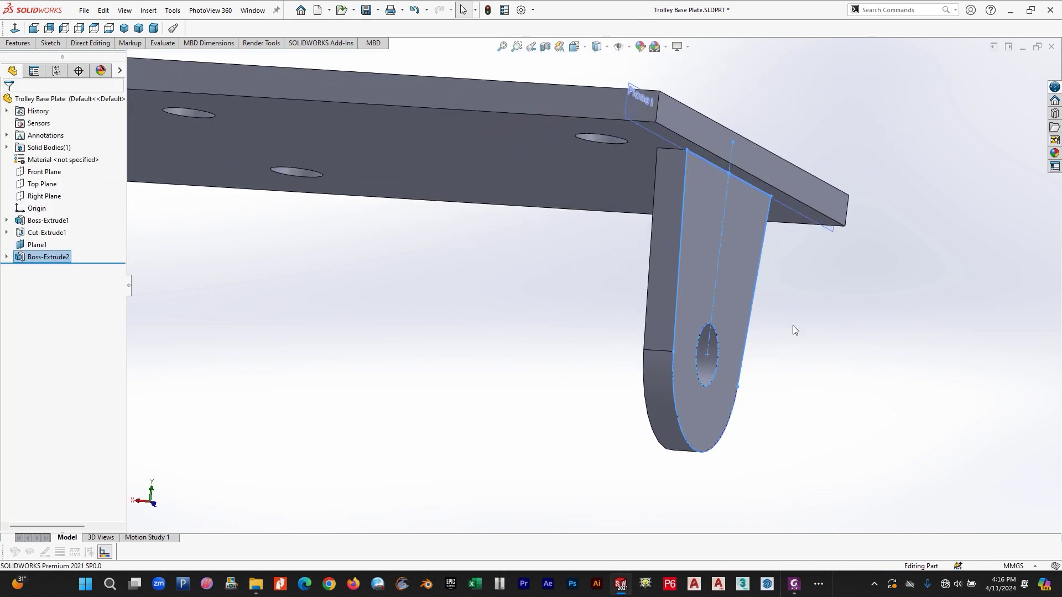
key("alt+Tab")
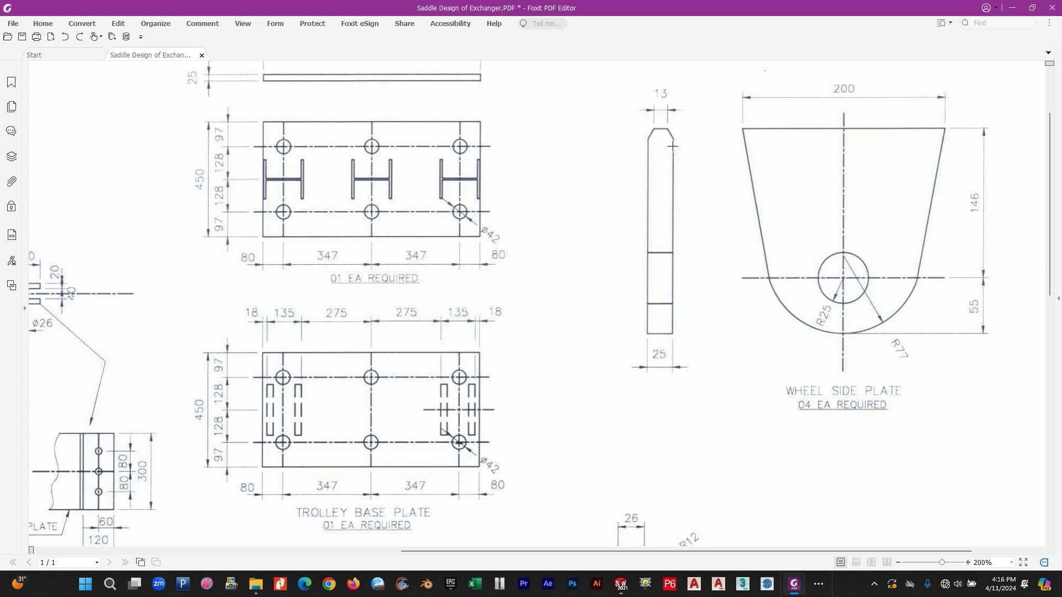
scroll(669, 121, "down", 2)
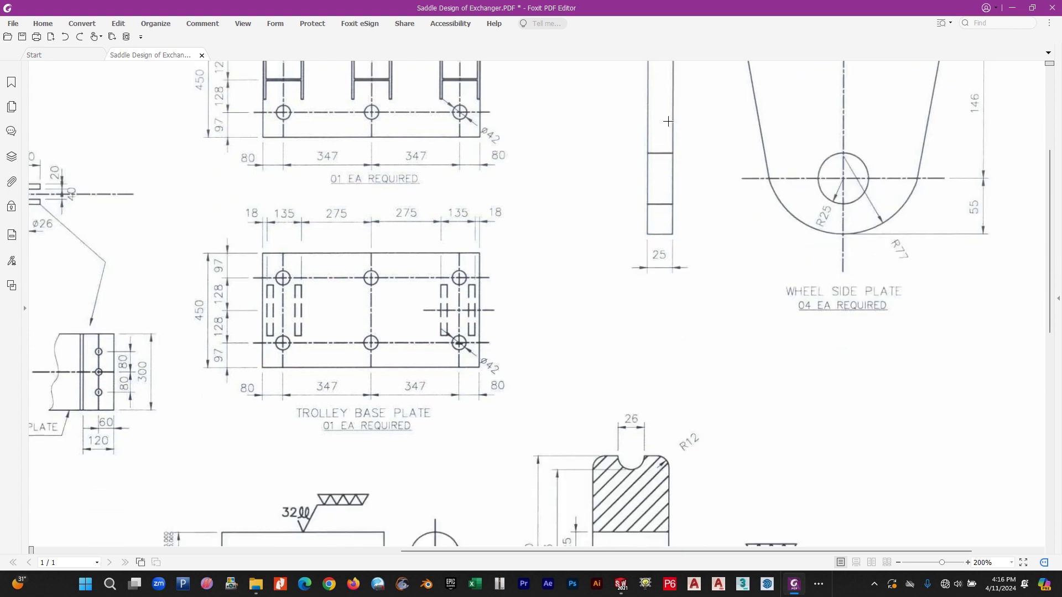
scroll(664, 121, "up", 3)
left_click_drag(629, 108, 674, 147)
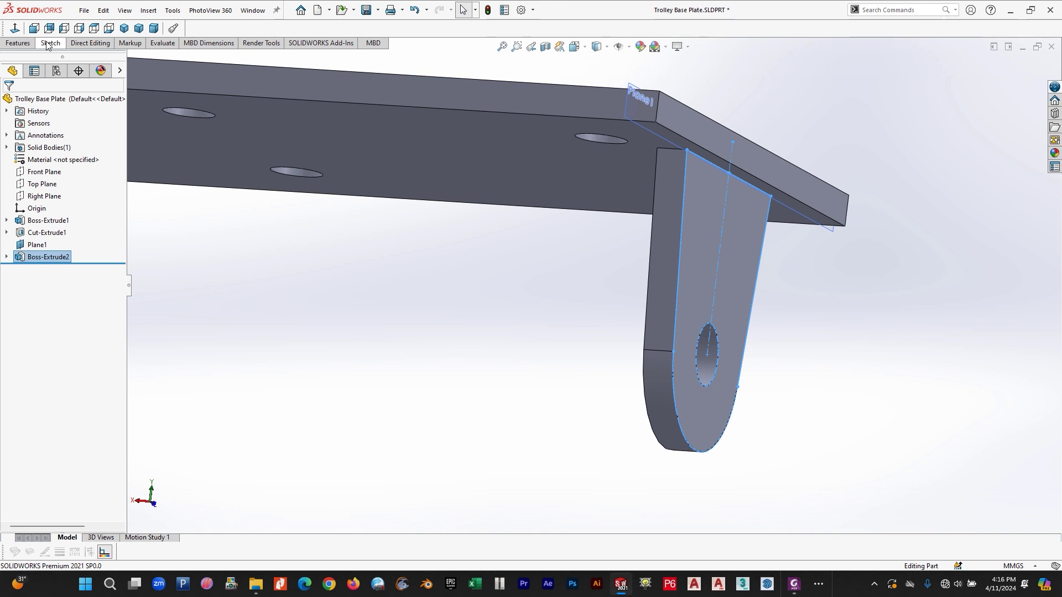
- Switch to Calculator and subtract the 13 mm bevelled end width from the 25 mm plate thickness
left_click(109, 584)
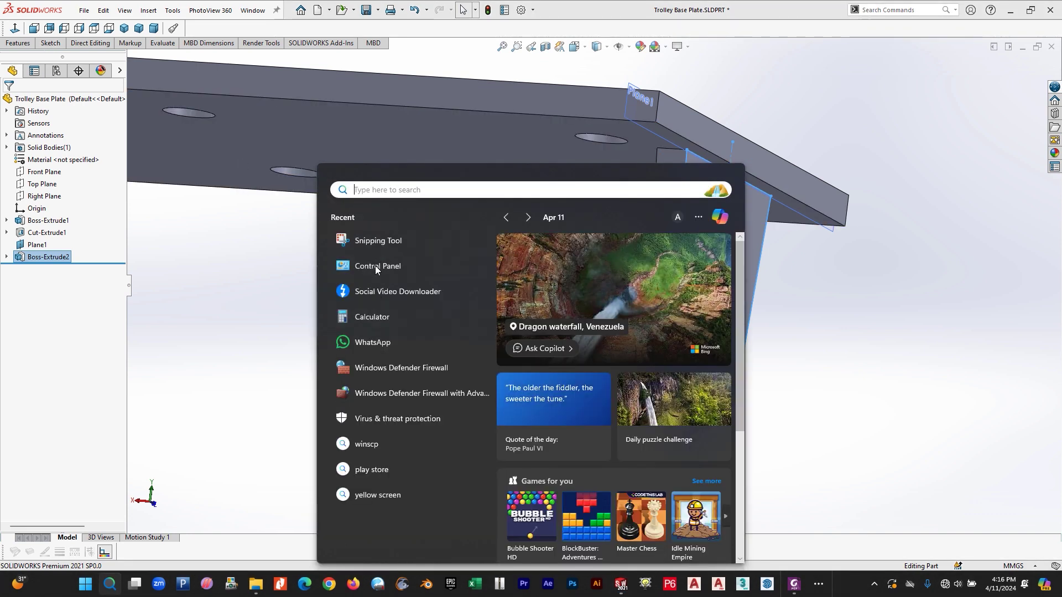
left_click(375, 315)
type("25")
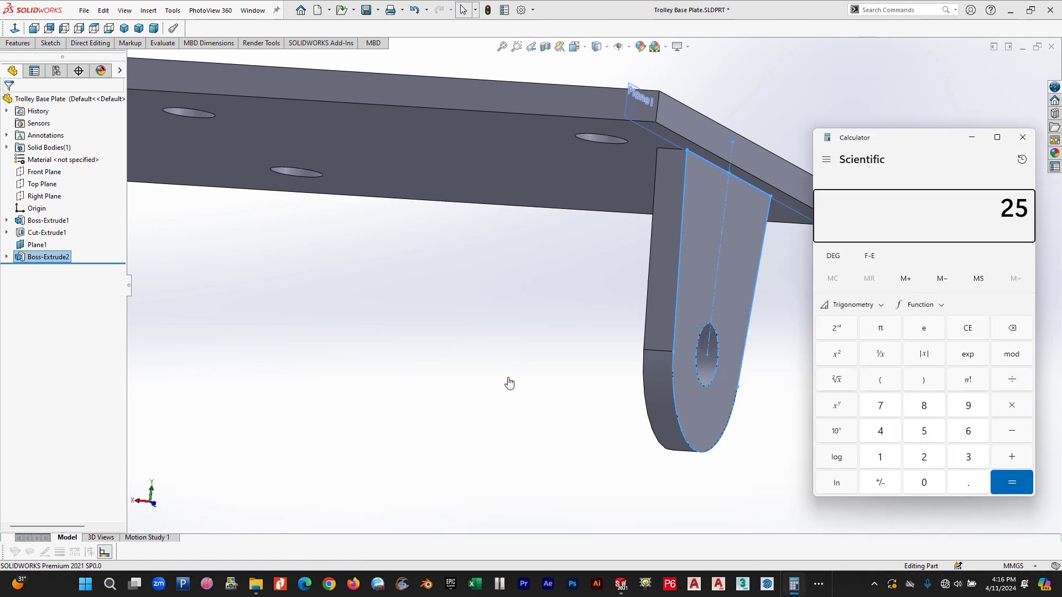
key("Return")
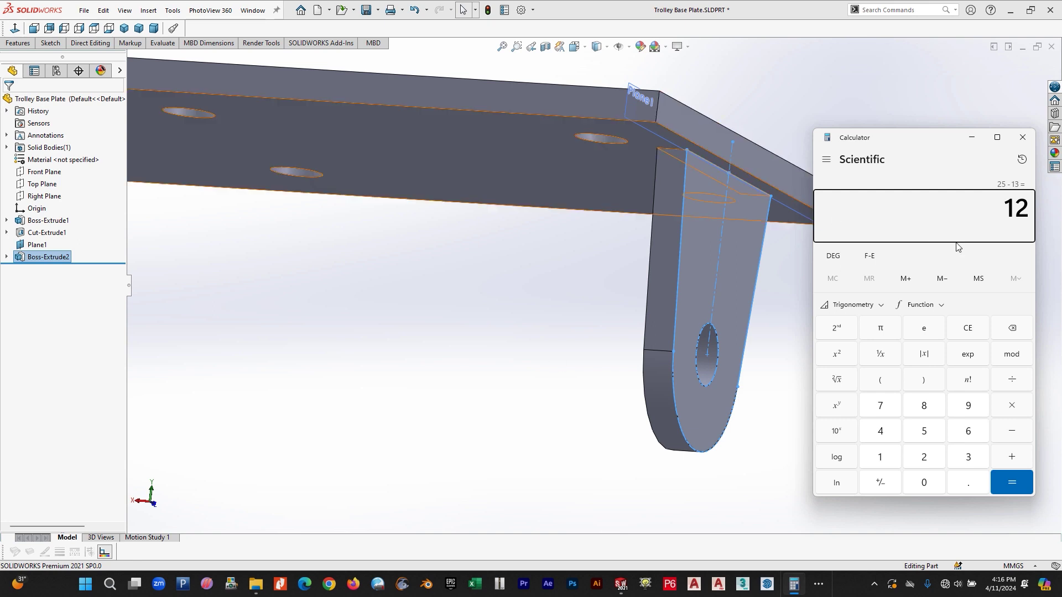
left_click(971, 137)
- Chamfer the outline edges on both faces of the side plate with a 6 mm distance at 45 degrees
left_click(50, 43)
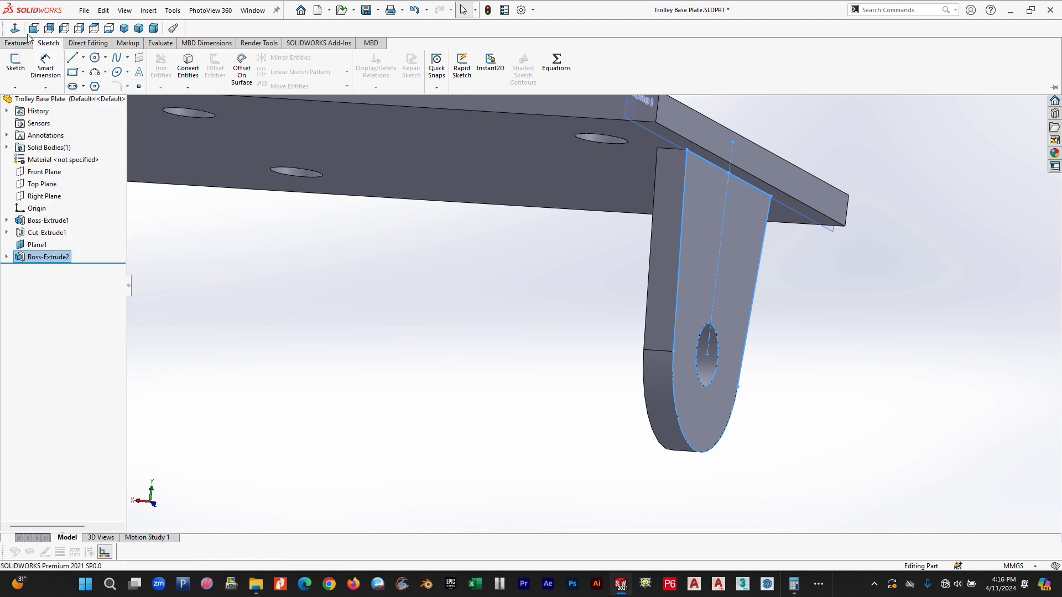
left_click(26, 42)
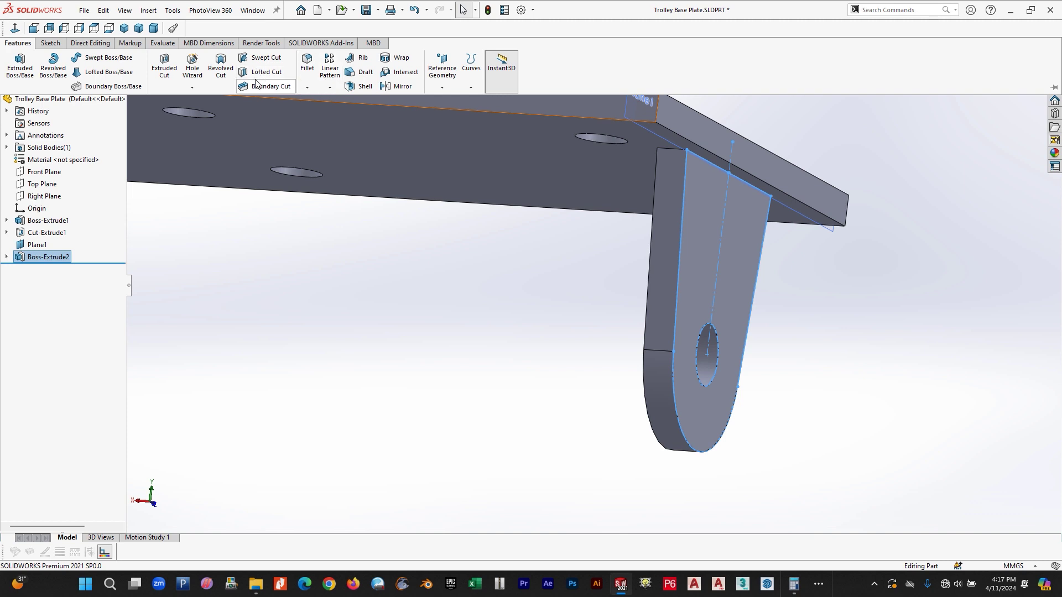
left_click(307, 87)
left_click(323, 116)
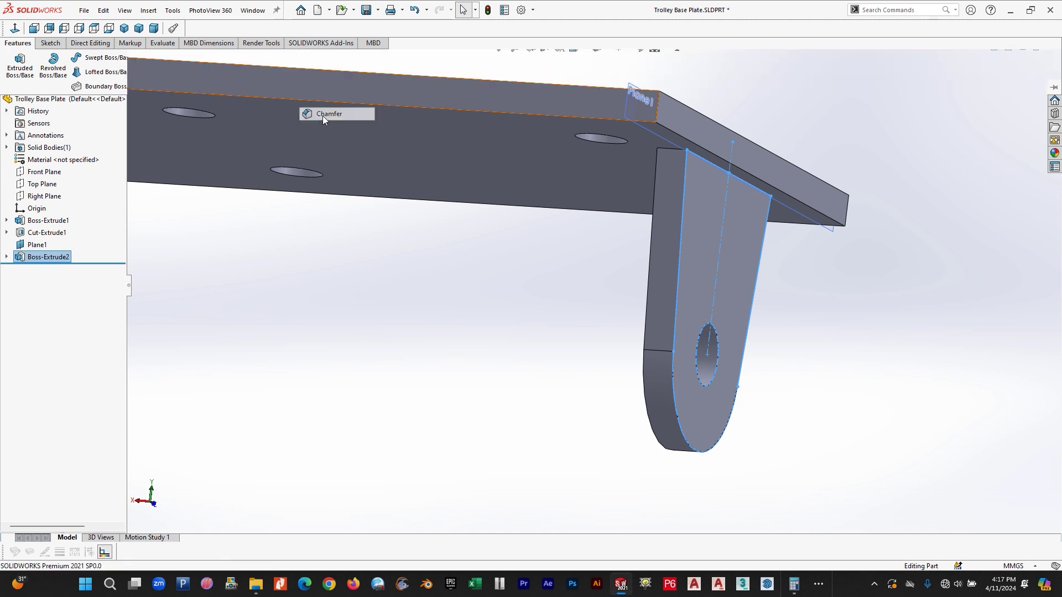
left_click(675, 403)
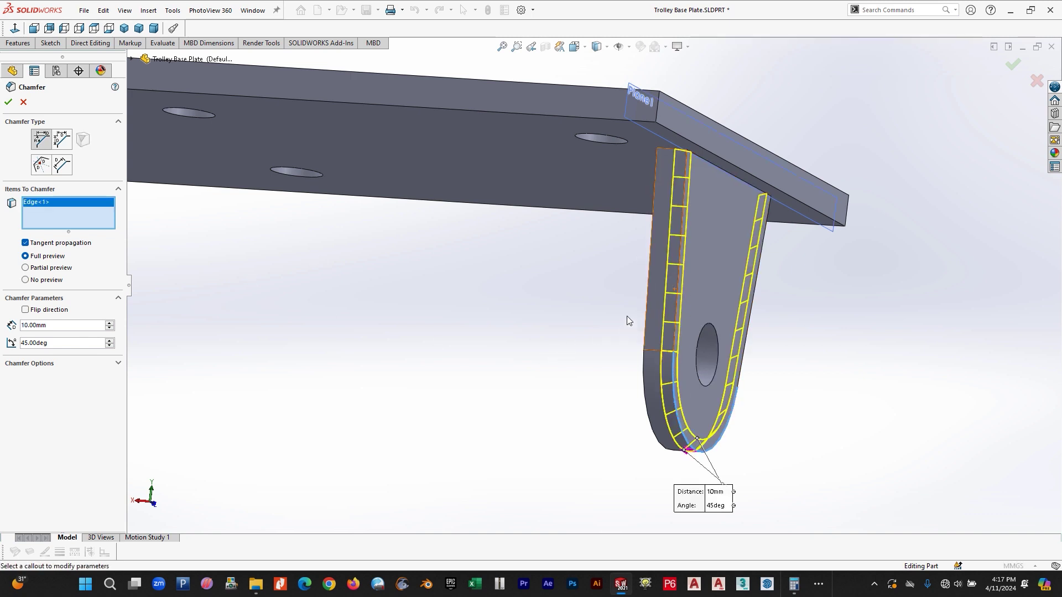
left_click(642, 370)
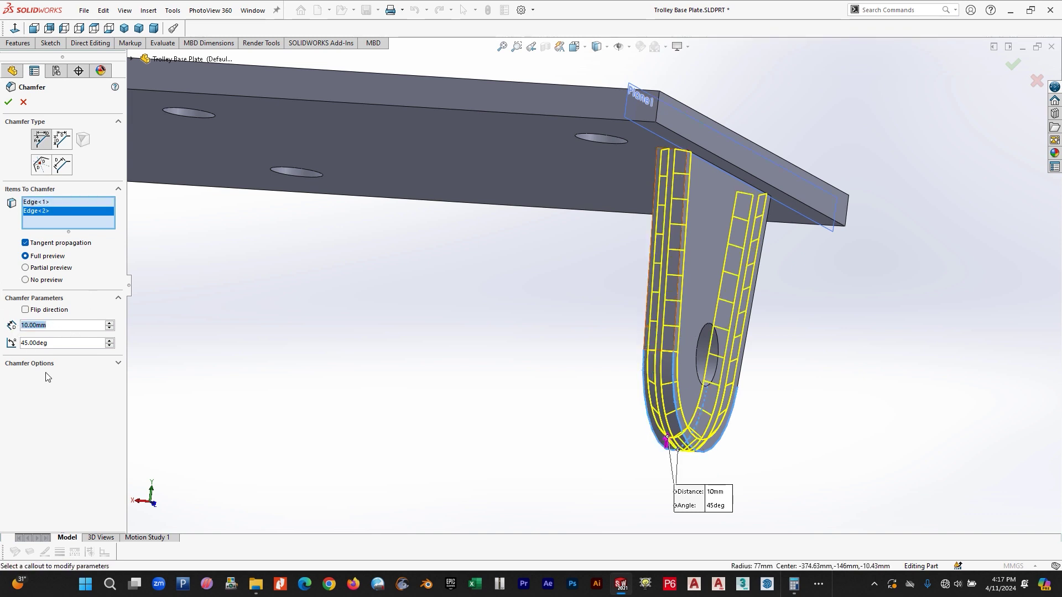
type("6")
key("Return")
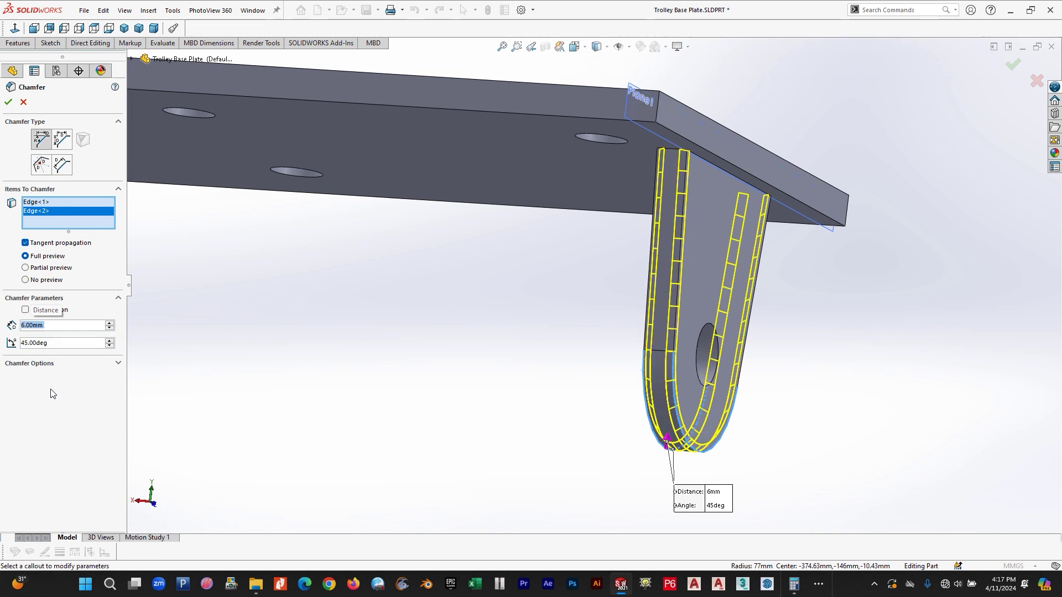
left_click(8, 102)
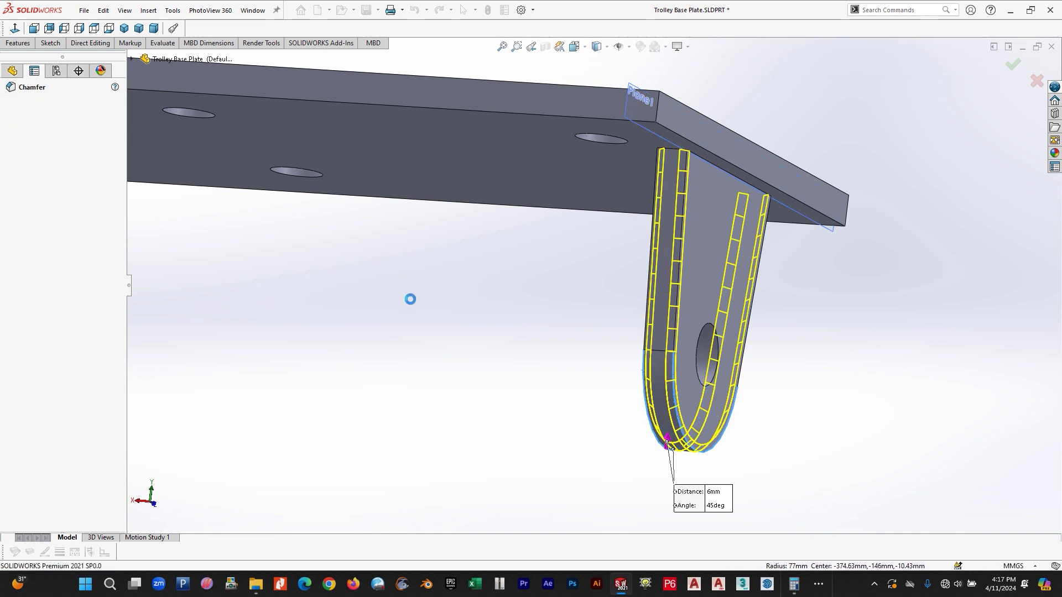
- Close Calculator, switch to the PDF drawing and box the inner side plate and its 135 mm spacing on the trolley base plate
middle_click_drag(520, 345, 593, 307)
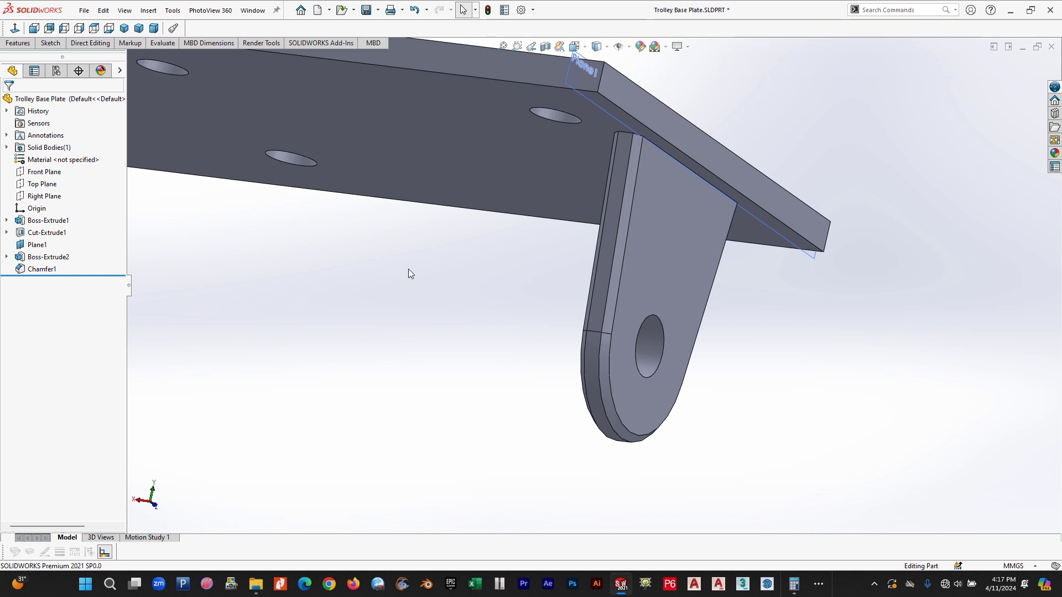
key("alt+Tab")
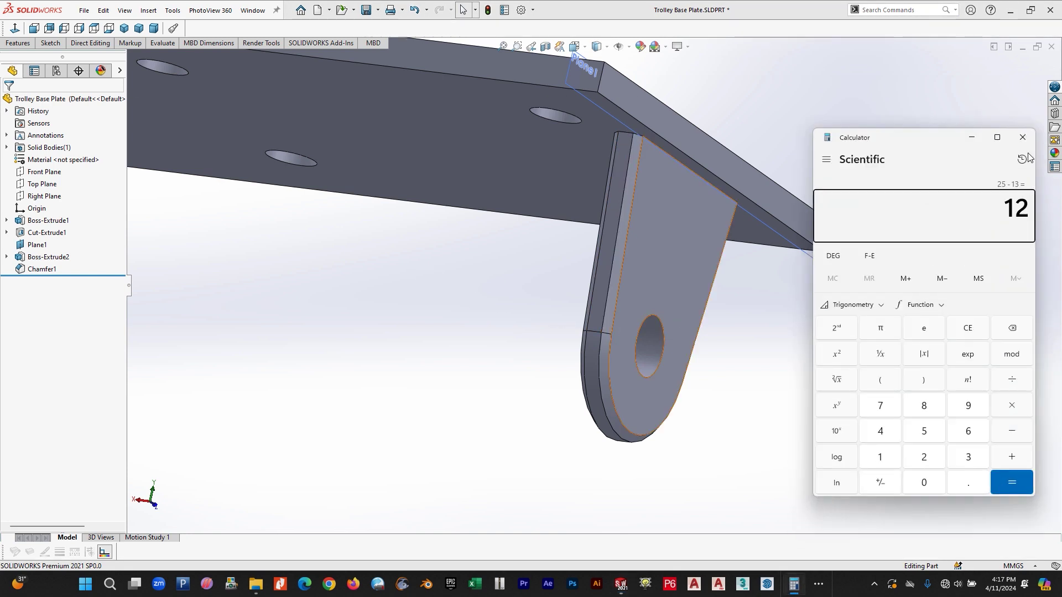
left_click(1022, 137)
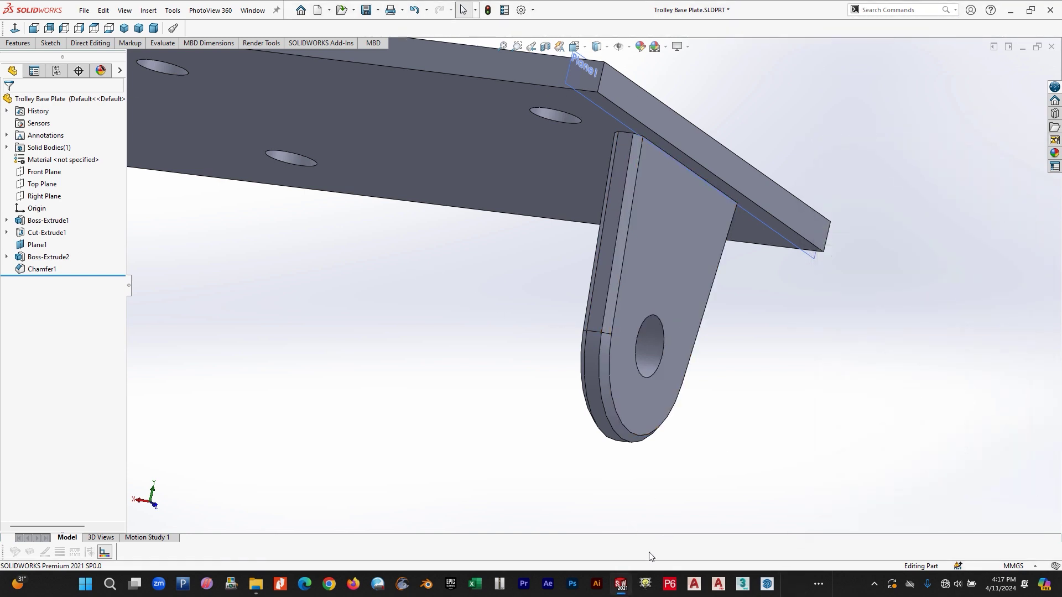
left_click(818, 583)
left_click(868, 552)
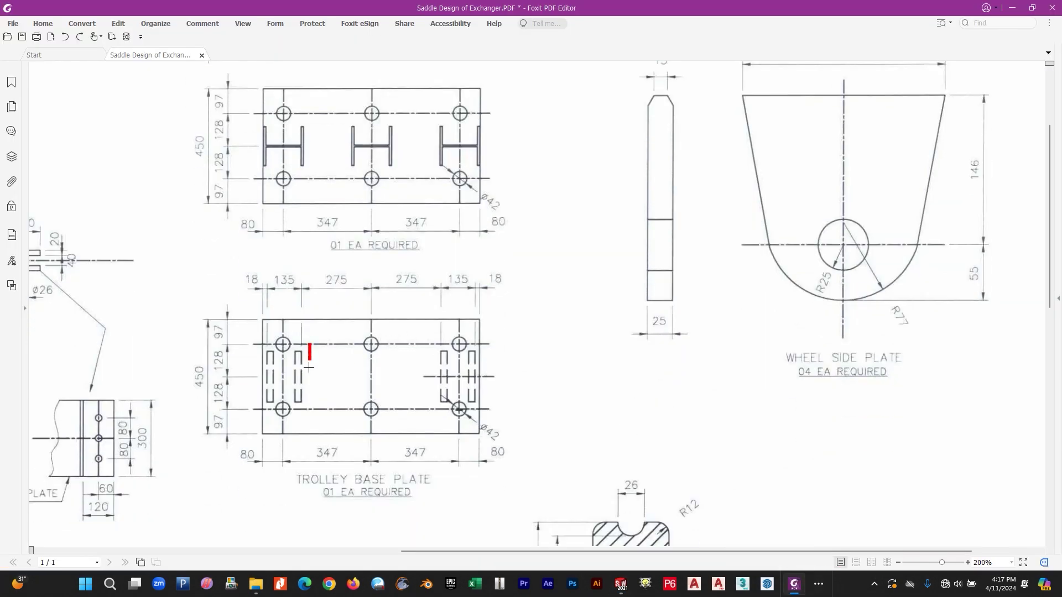
left_click_drag(309, 366, 290, 411)
left_click_drag(264, 264, 308, 299)
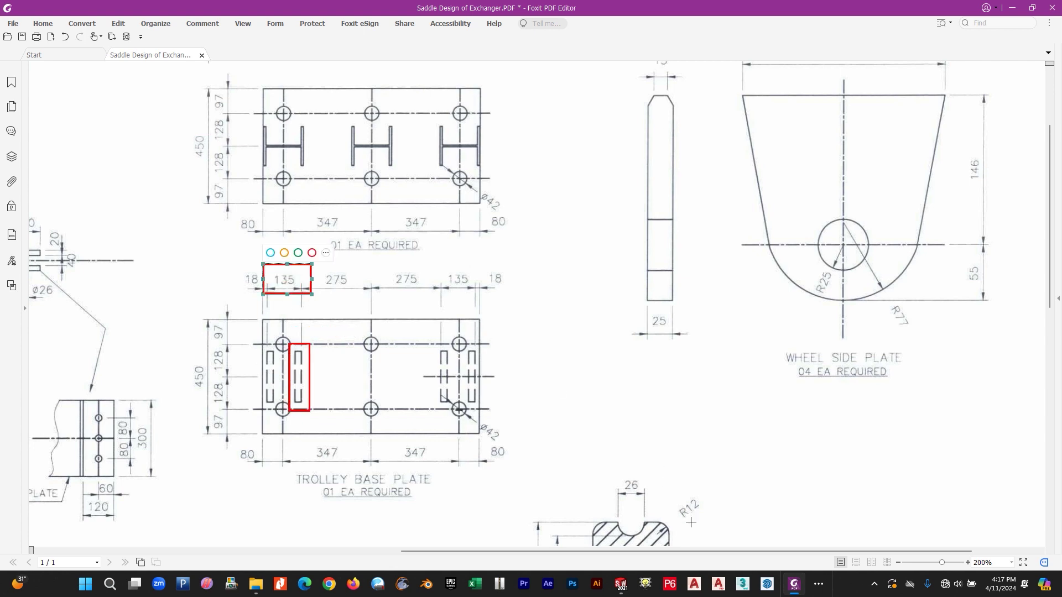
- Switch to Calculator and divide the 135 mm side plate spacing by 2
left_click(110, 586)
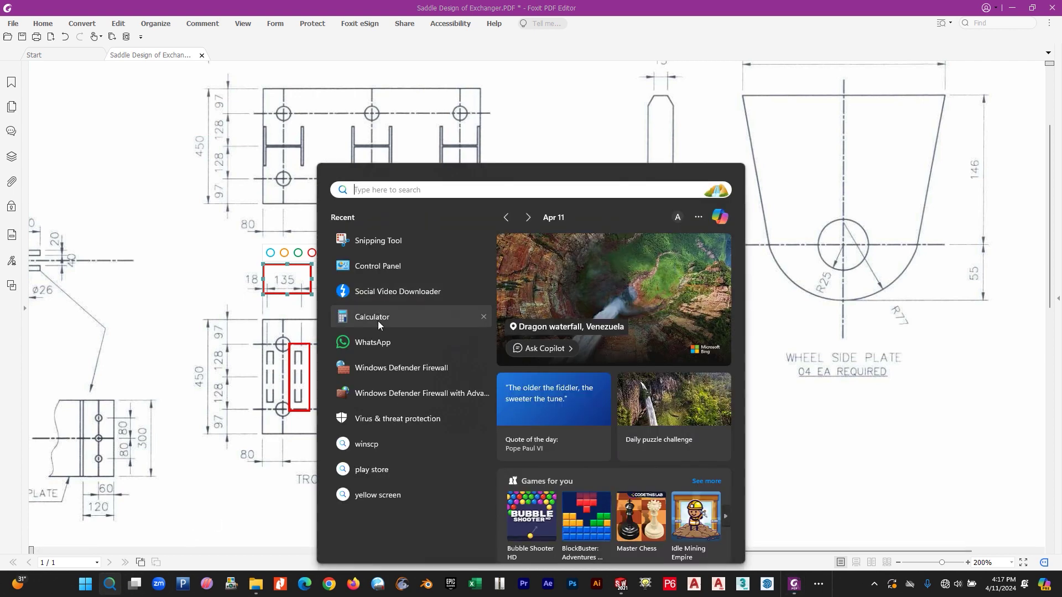
left_click(381, 318)
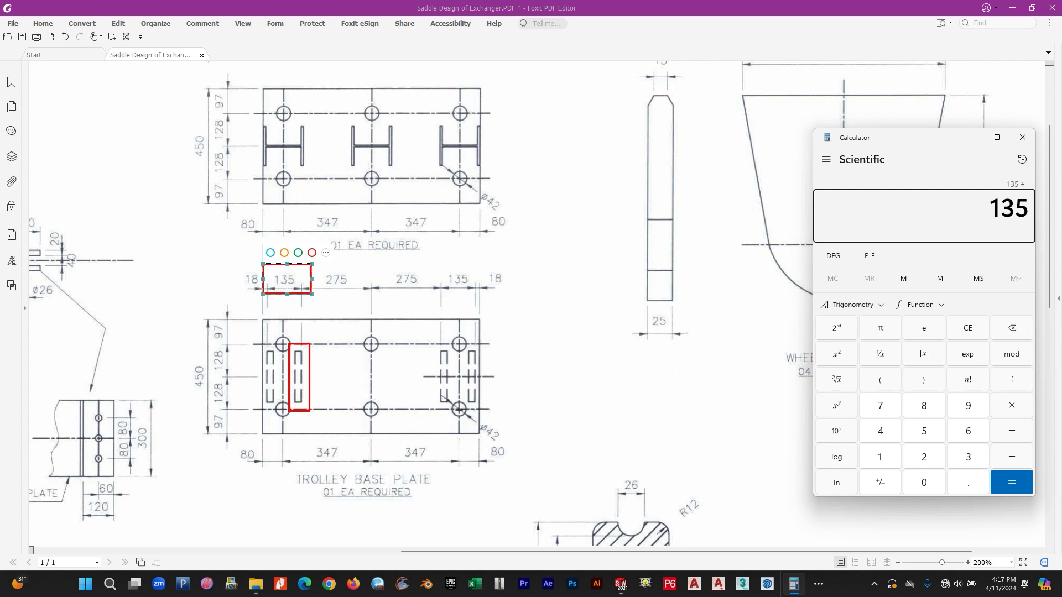
type("2")
key("Return")
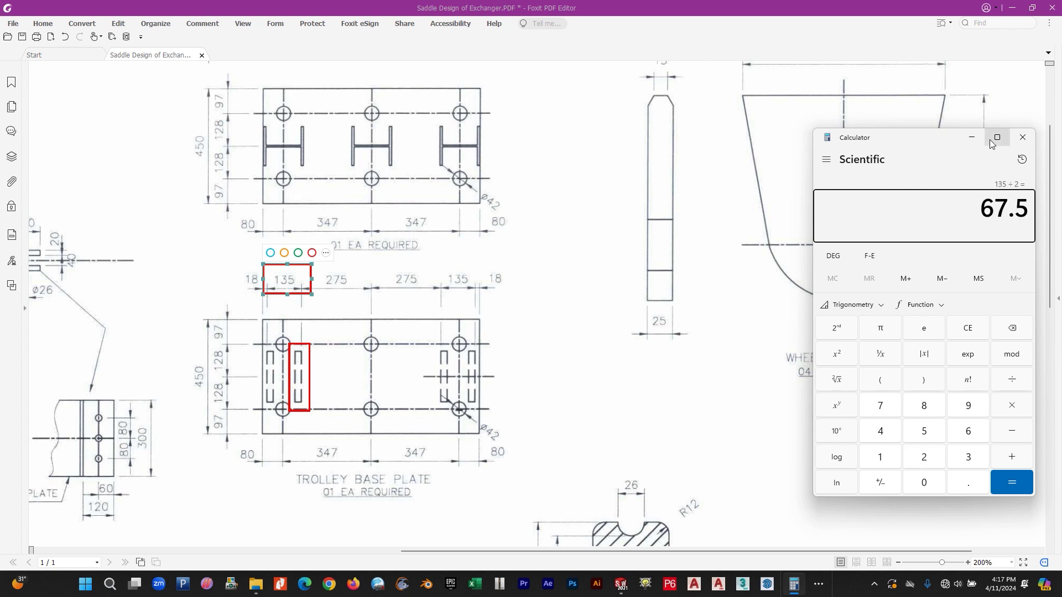
left_click(971, 137)
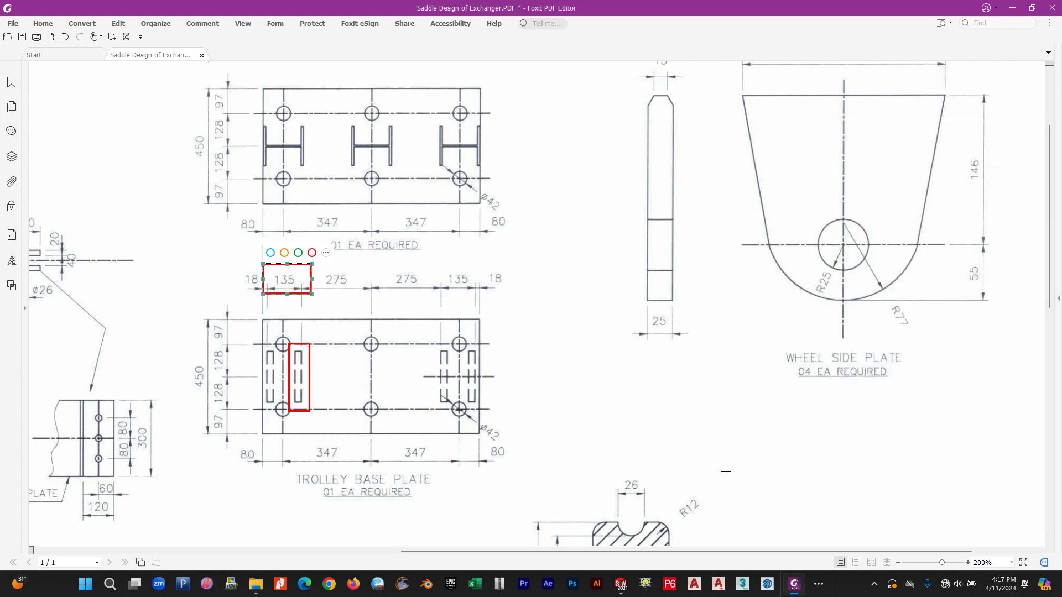
- Switch to SOLIDWORKS and create a reference plane offset 67.5 mm inward from the side plate's outer face, with the offset flipped
mouse_move(791, 596)
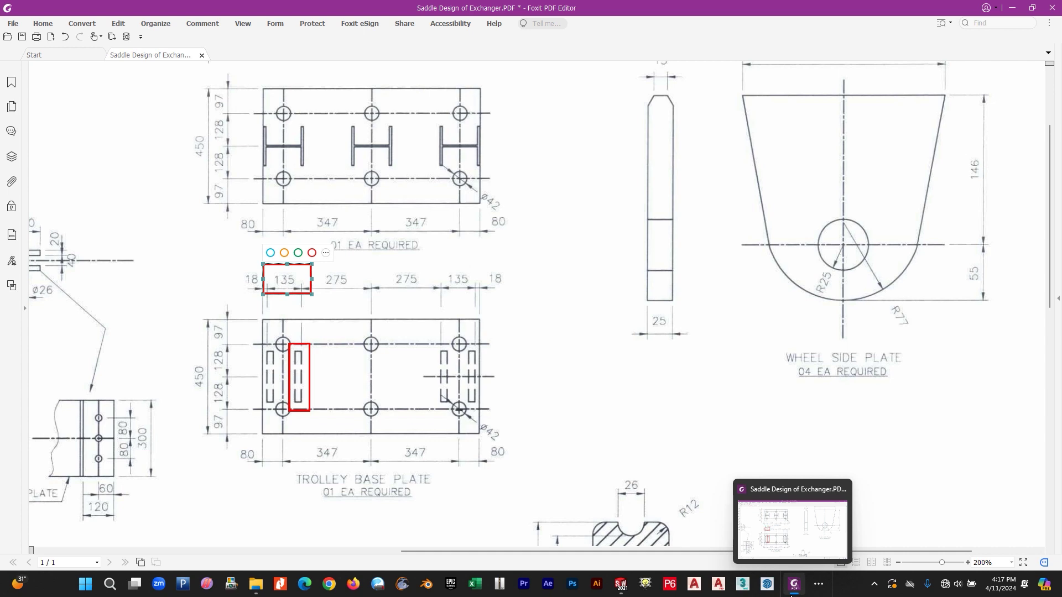
left_click(621, 584)
left_click(649, 269)
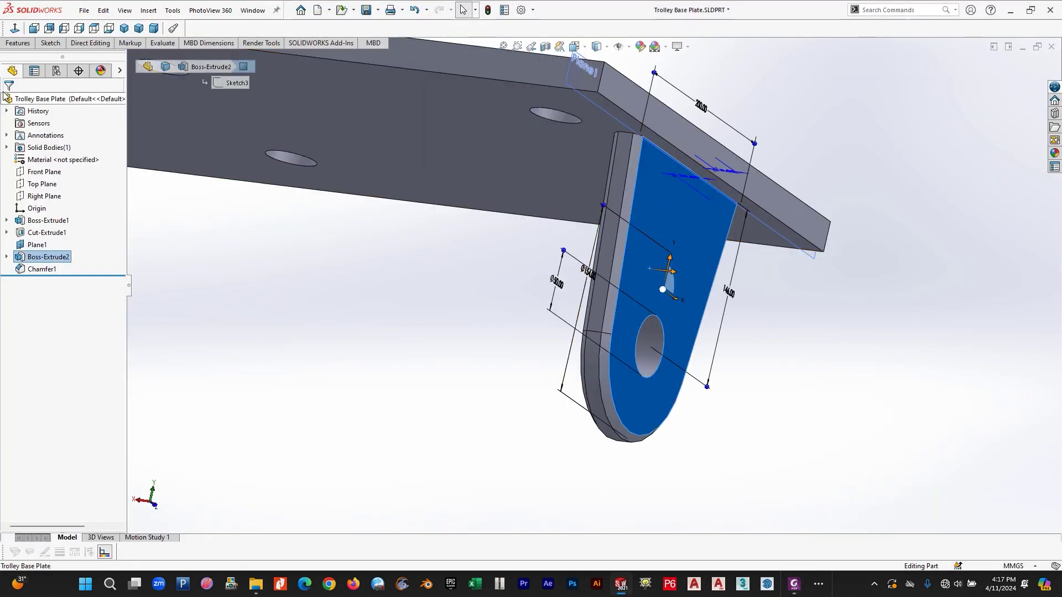
left_click(17, 43)
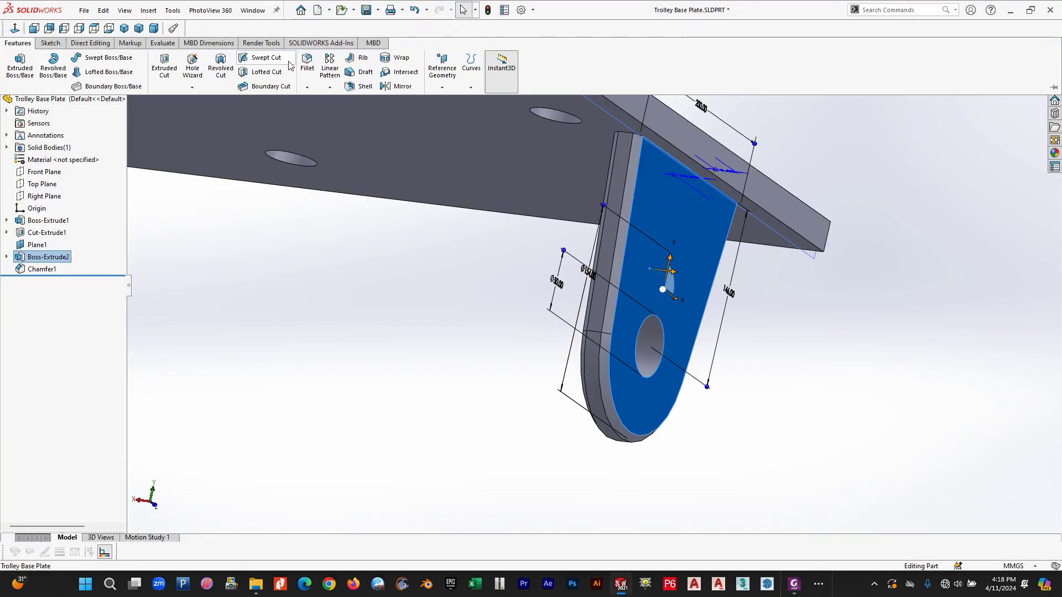
left_click(441, 87)
left_click(449, 103)
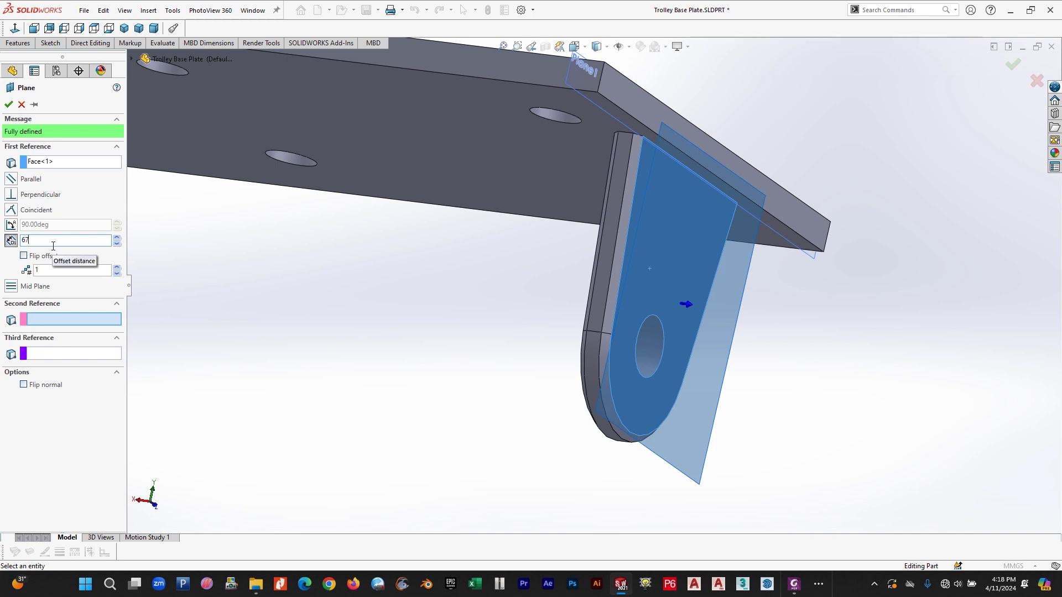
type("5")
key("Return")
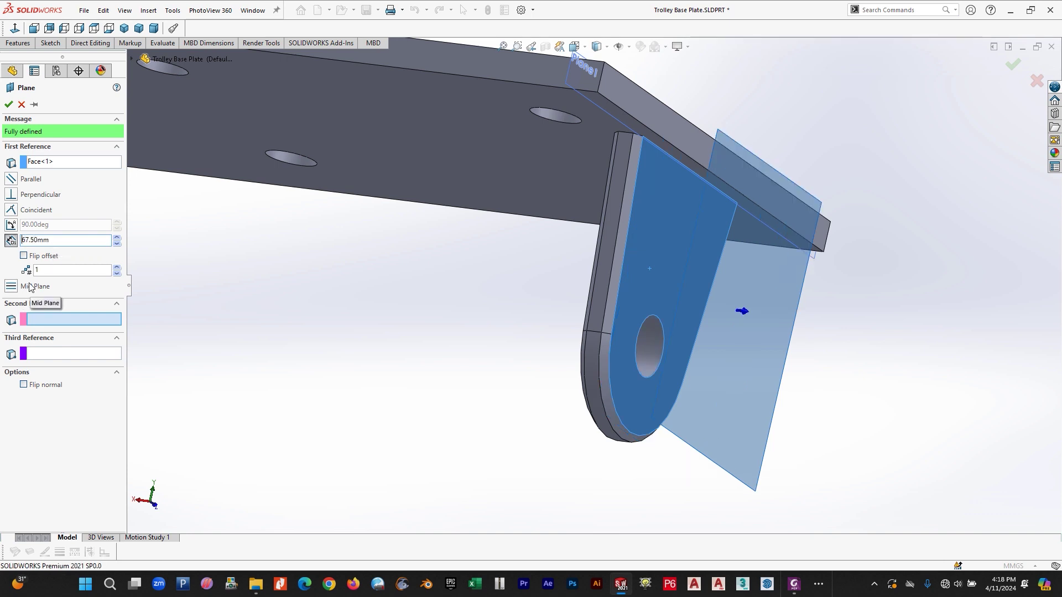
left_click(23, 256)
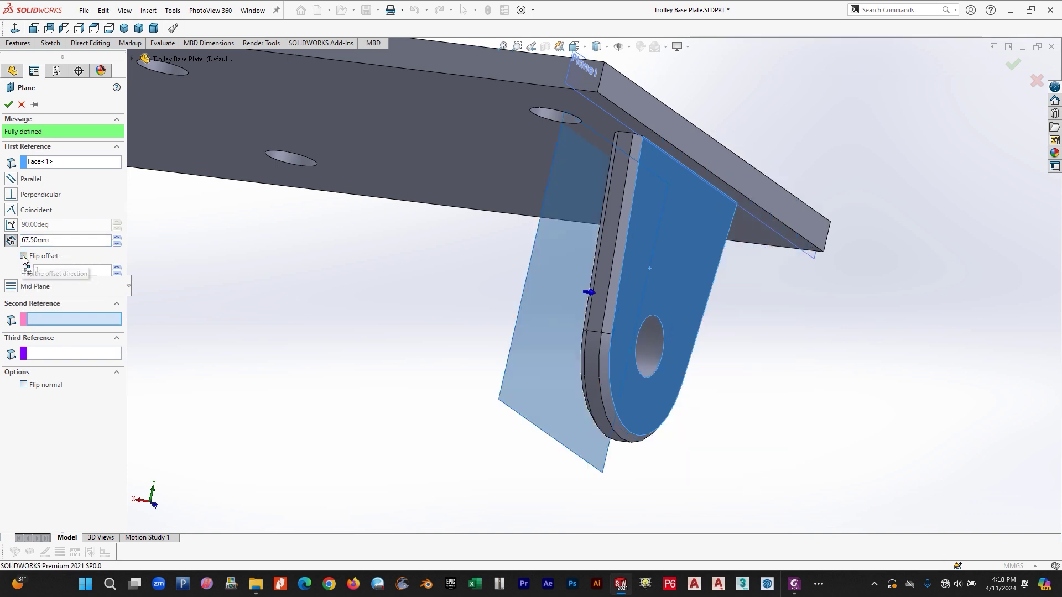
left_click(8, 104)
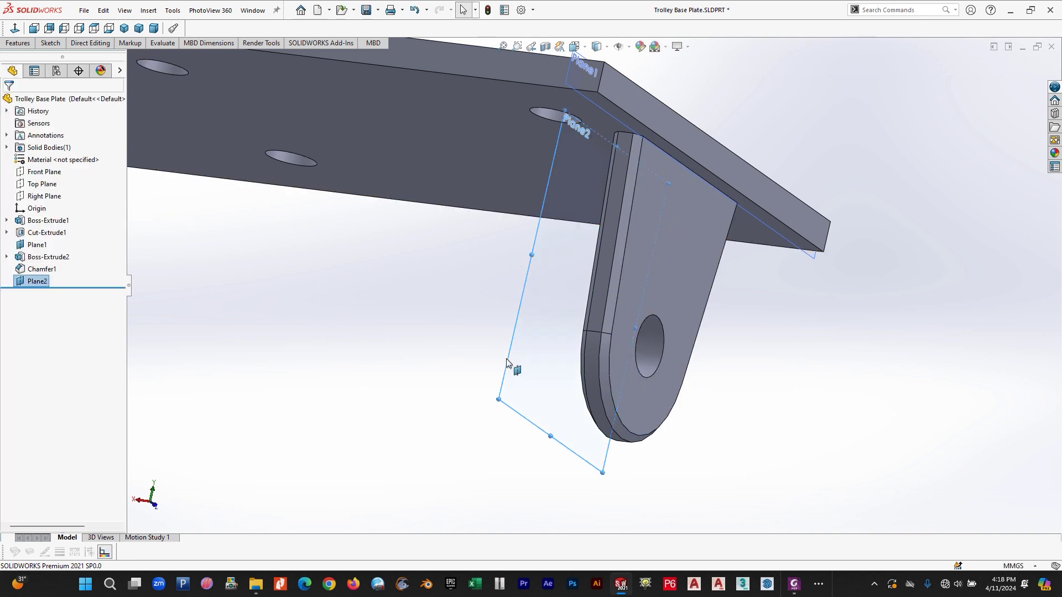
- Mirror the side plate extrusion and its chamfer about the 67.5 mm offset plane
left_click(50, 258)
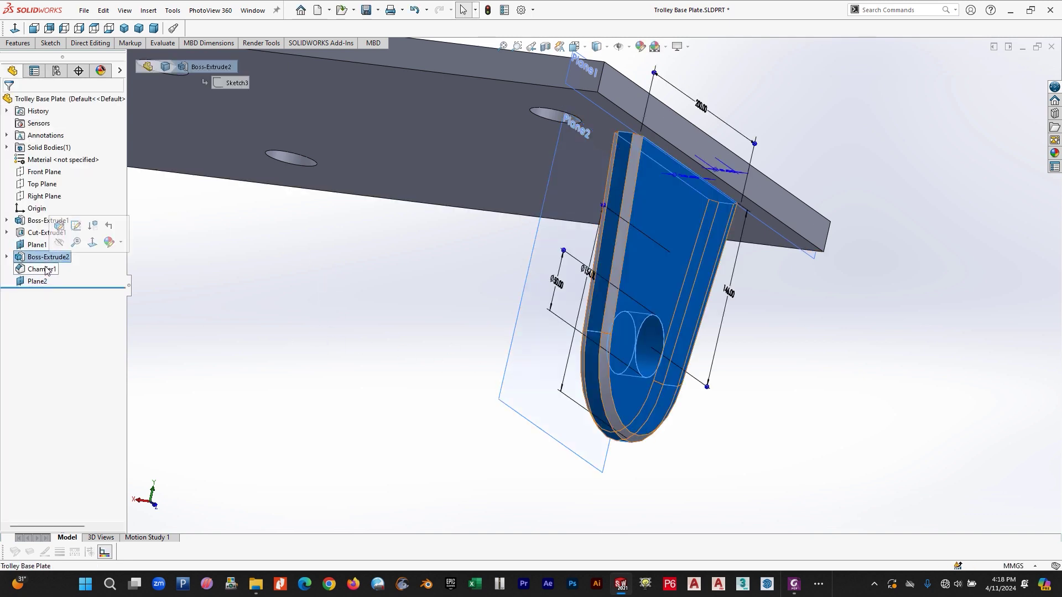
left_click(40, 270, "ctrl")
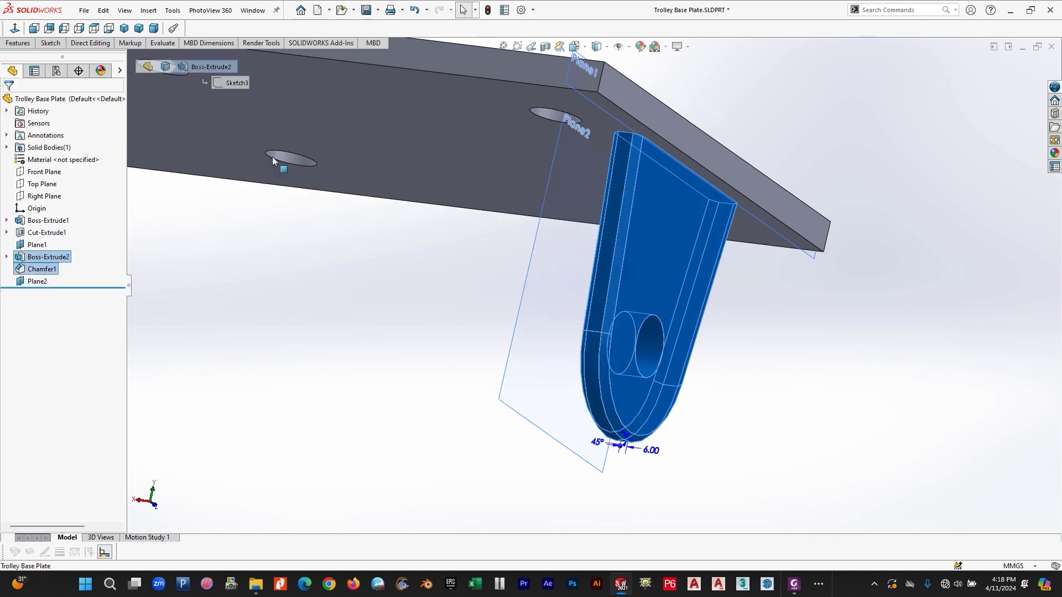
left_click(28, 46)
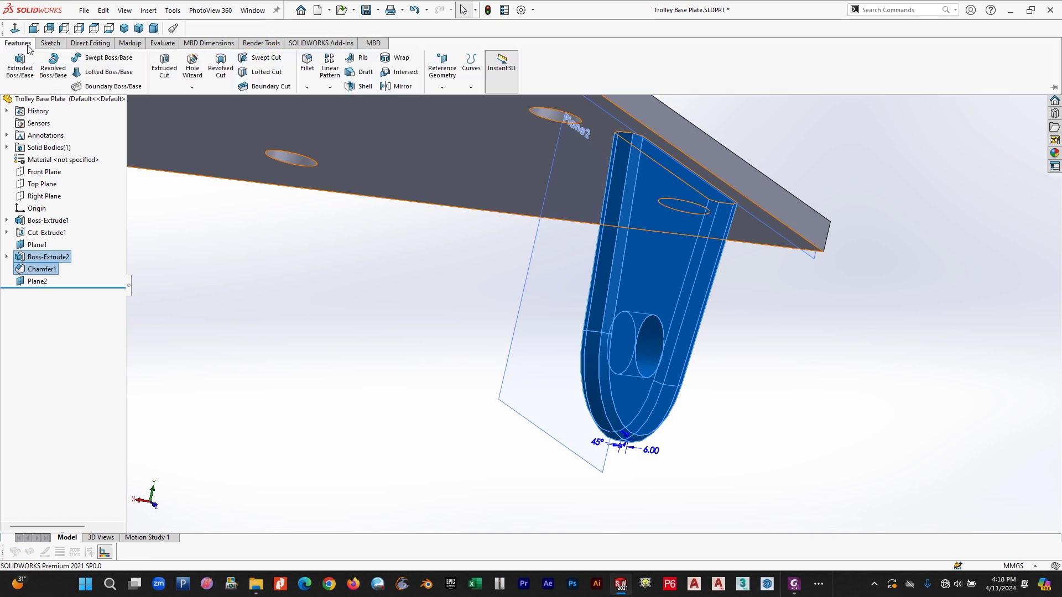
left_click(401, 87)
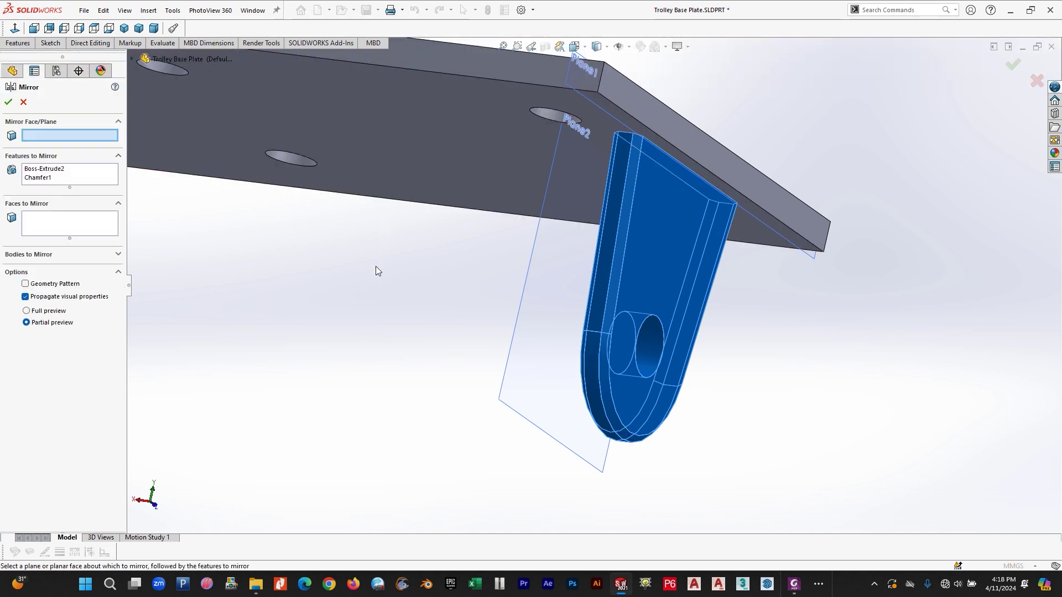
left_click(528, 320)
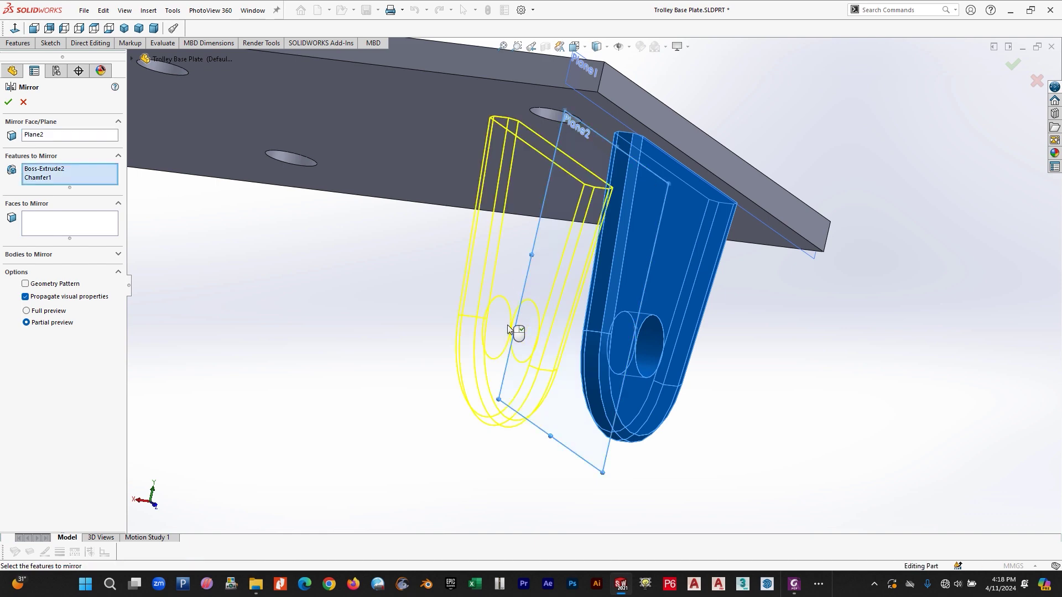
left_click(7, 102)
middle_click_drag(220, 203, 605, 316)
- Switch to the PDF drawing and box the opposite side plate pair, the 80 and 347 mm dimensions and the 854 mm plate length
left_click(800, 584)
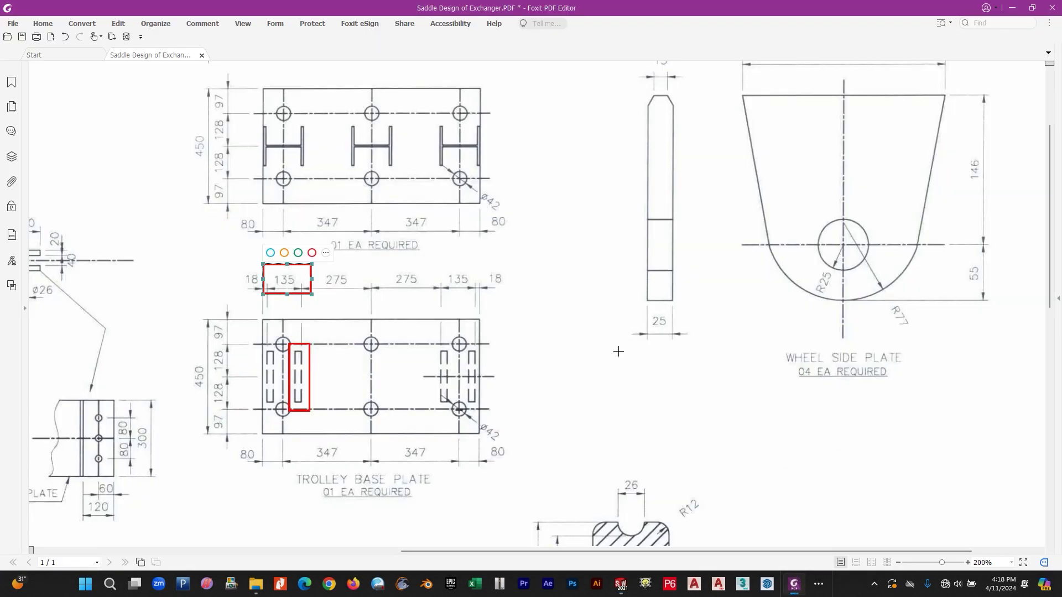
left_click_drag(422, 333, 502, 427)
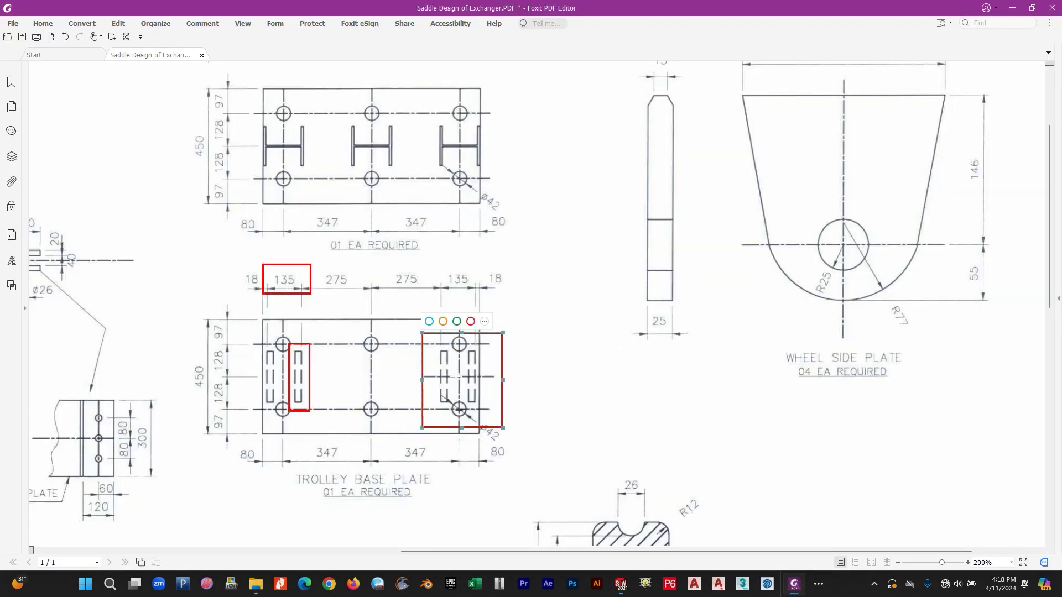
key("ctrl+z")
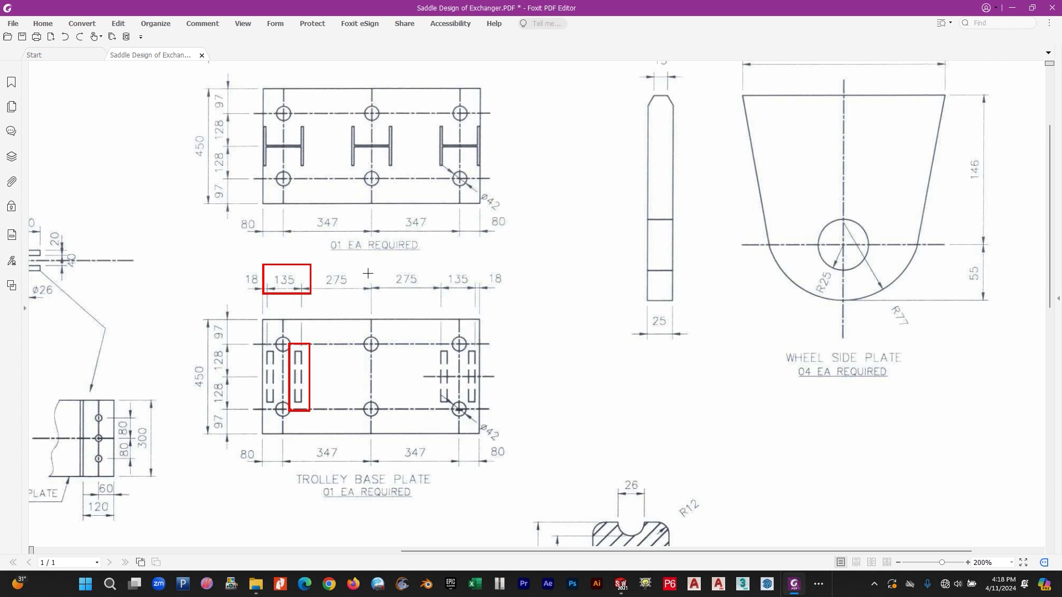
left_click_drag(231, 203, 371, 242)
scroll(367, 250, "up", 5)
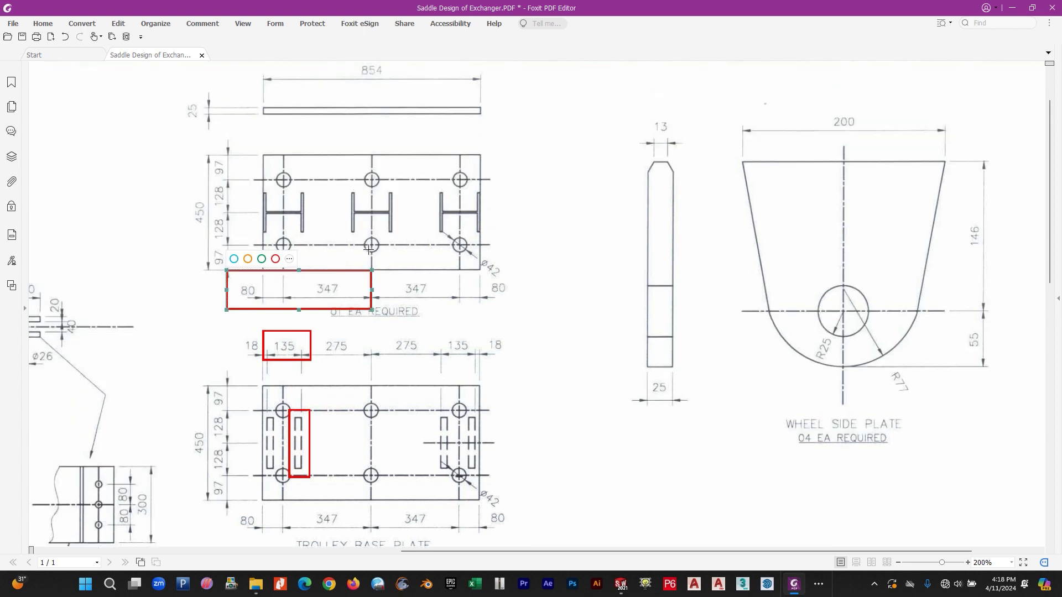
left_click_drag(344, 127, 394, 148)
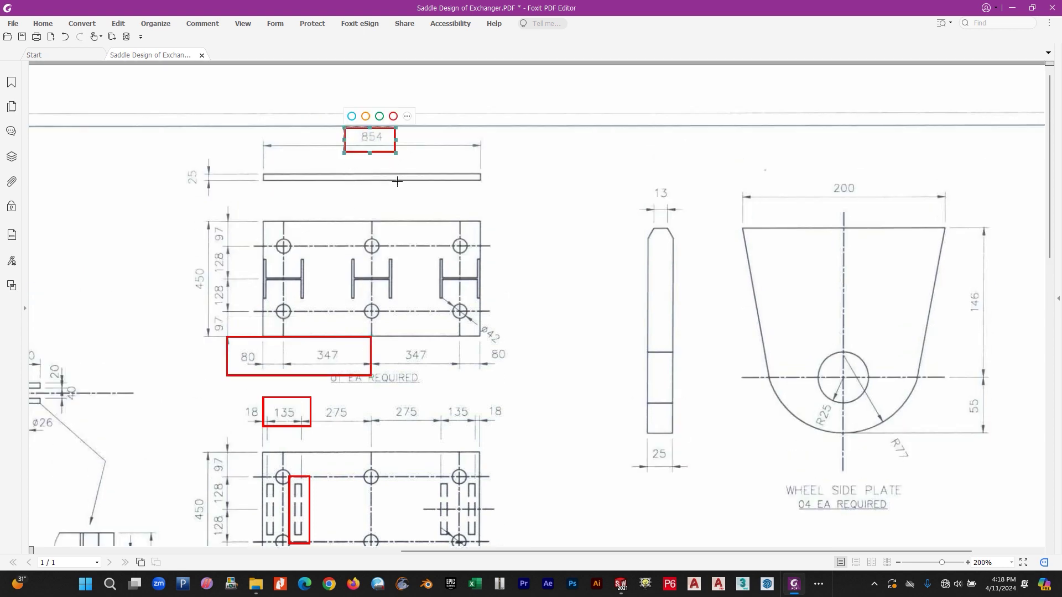
- Undo all the red box markups on the PDF drawing
key("ctrl+z")
key("ctrl+z")
key("ctrl+z")
key("ctrl+z")
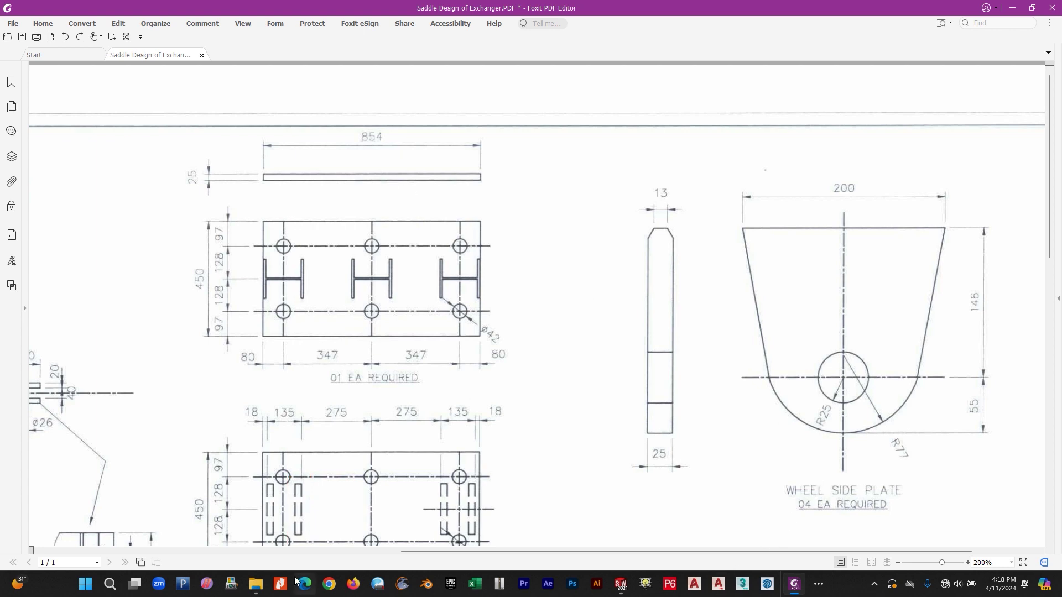
- Switch to Calculator, divide the 854 mm base plate length by 2, and close Calculator
left_click(116, 585)
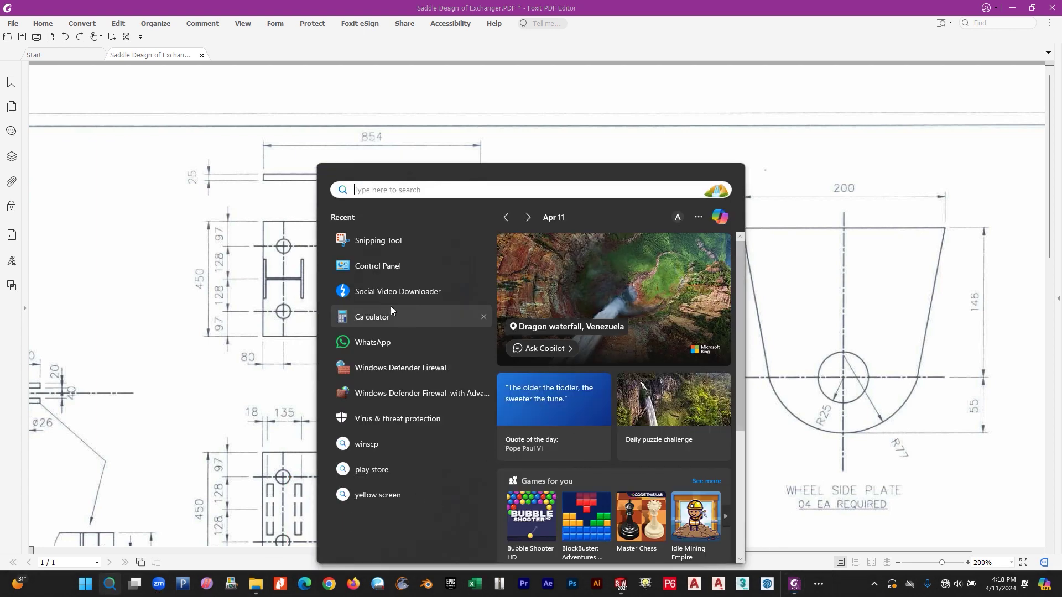
left_click(376, 316)
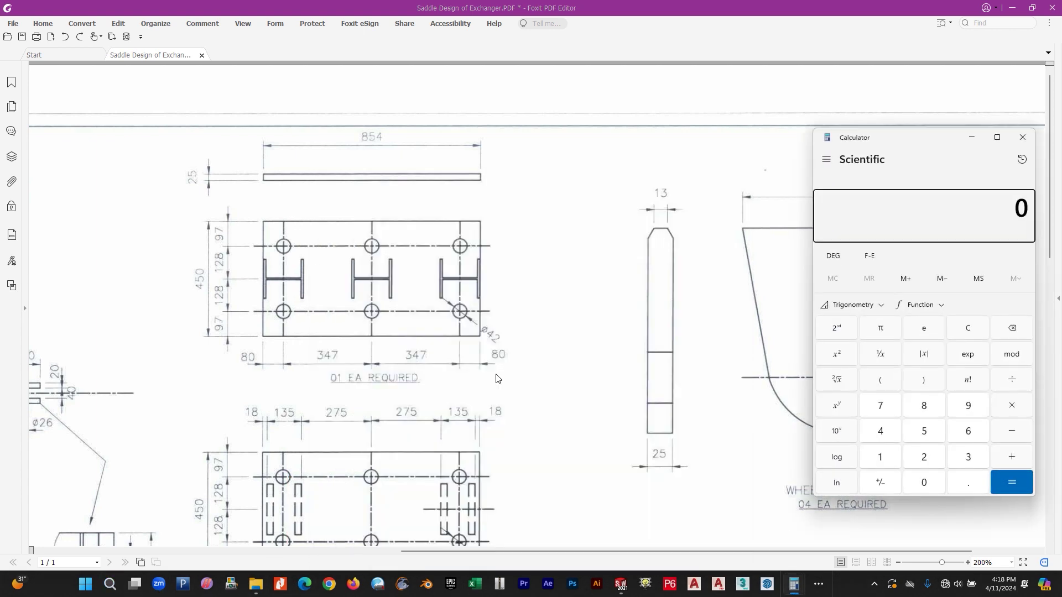
type("854 ÷ ")
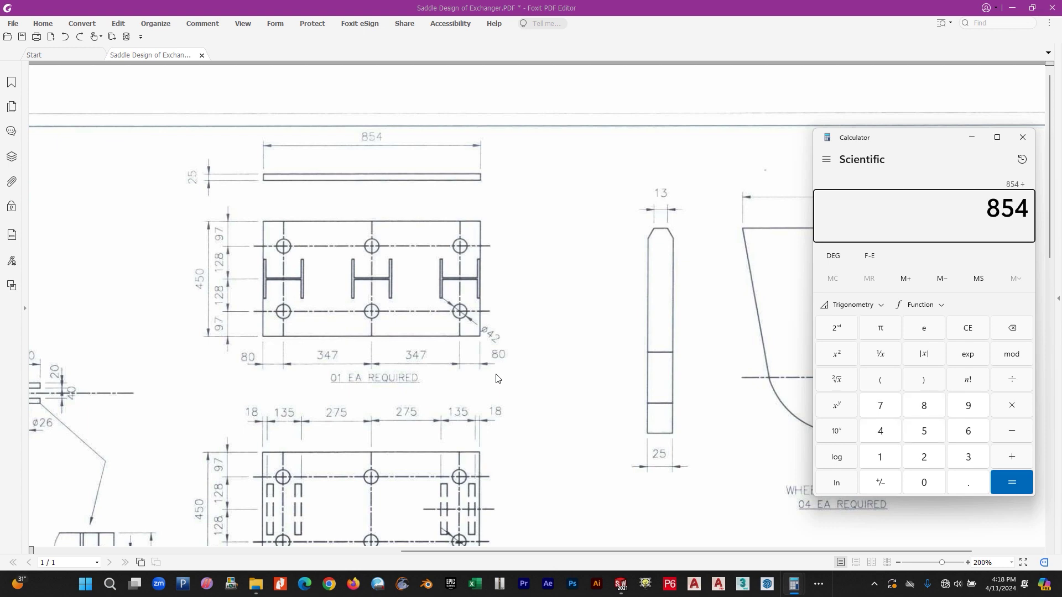
type("2")
key("Return")
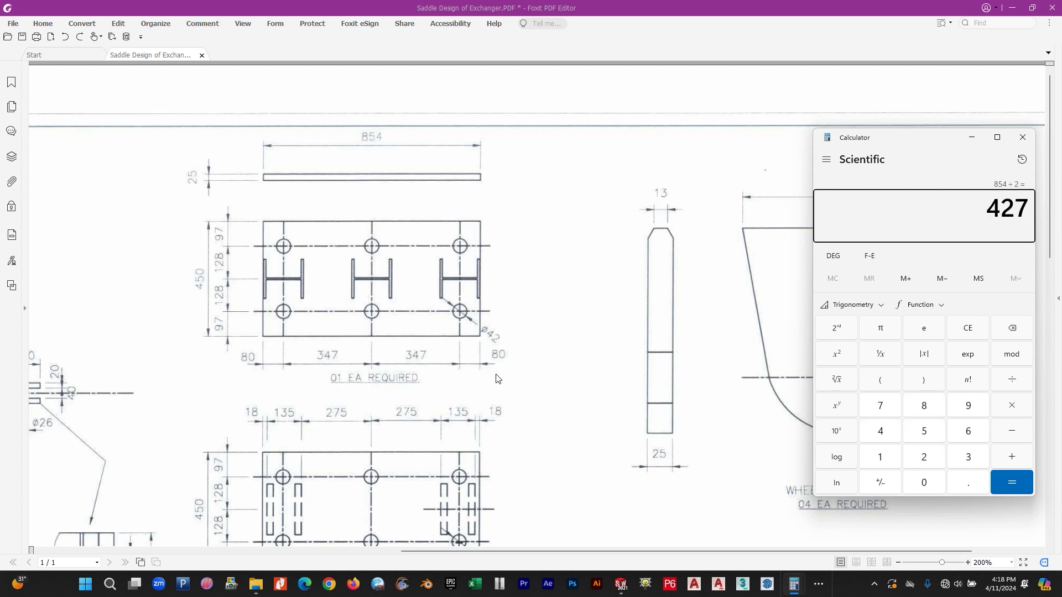
left_click(1022, 137)
- Switch to SOLIDWORKS and create a reference plane offset 427 mm inward from the base plate's end face above the side plates
left_click(631, 585)
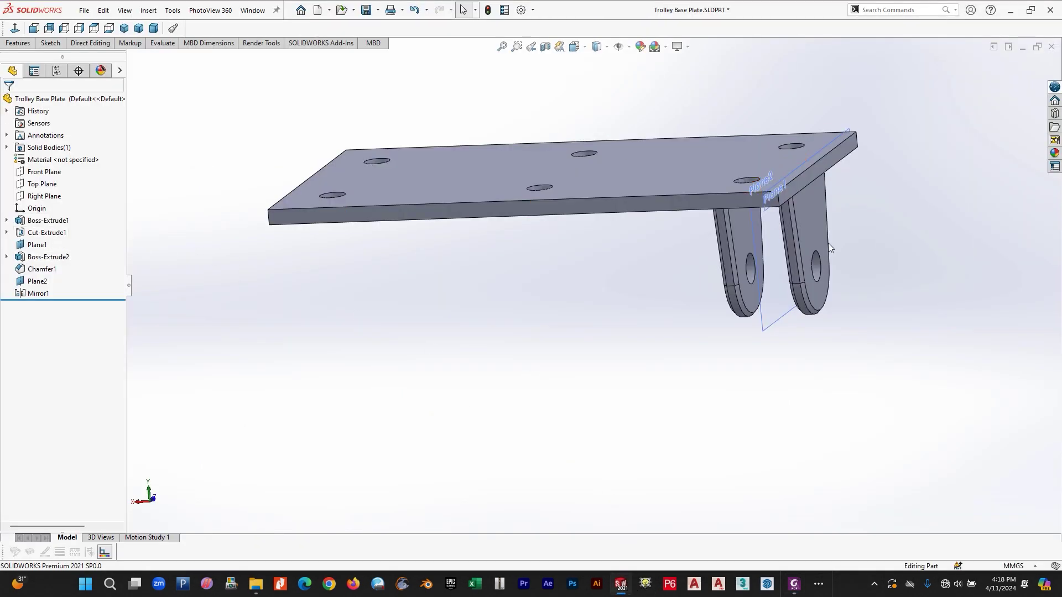
left_click(845, 151)
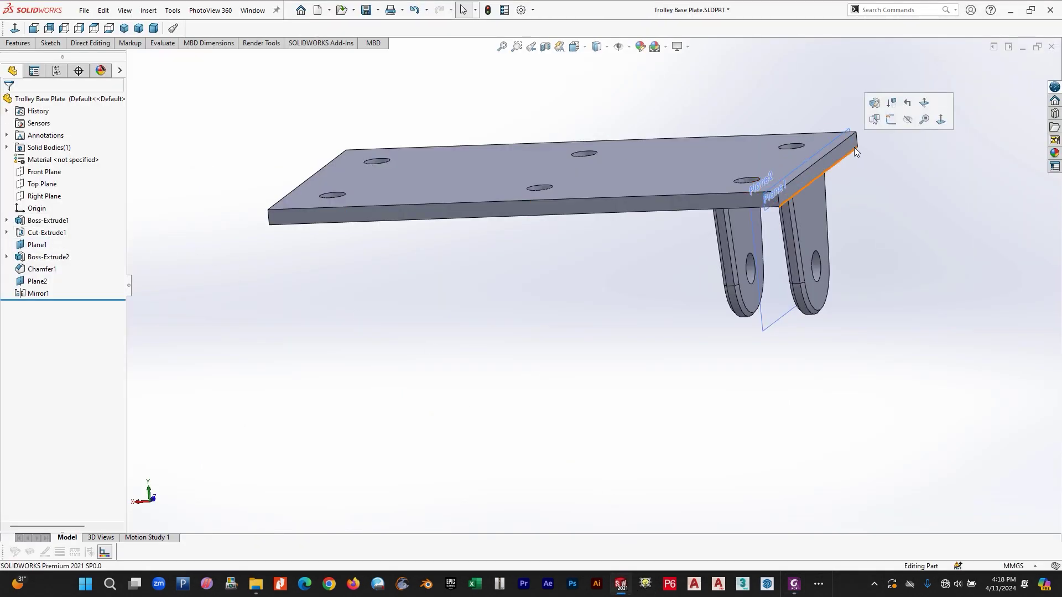
left_click(854, 148)
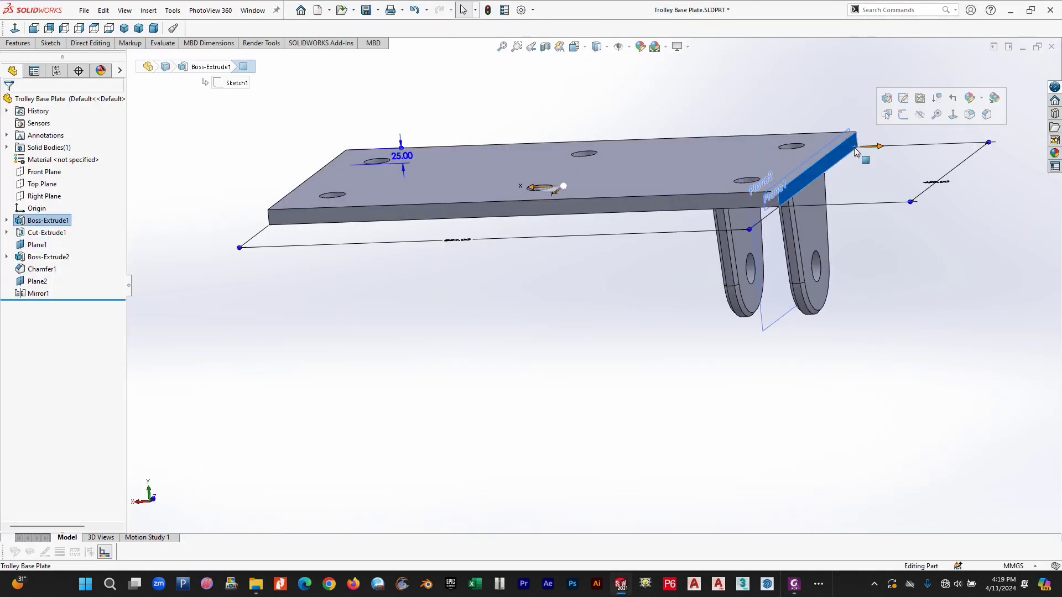
left_click(18, 42)
left_click(442, 80)
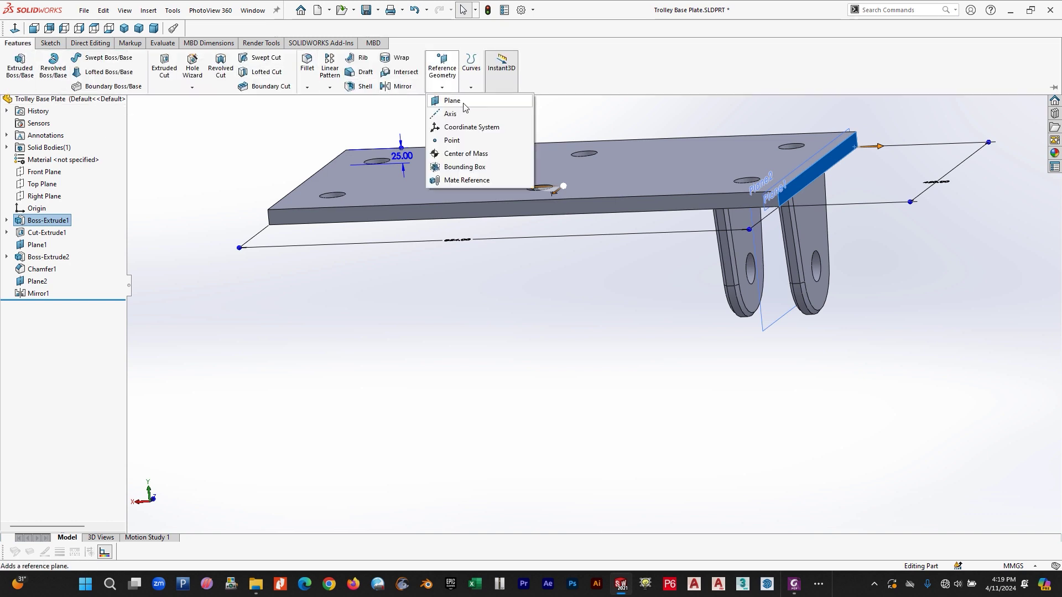
left_click(449, 100)
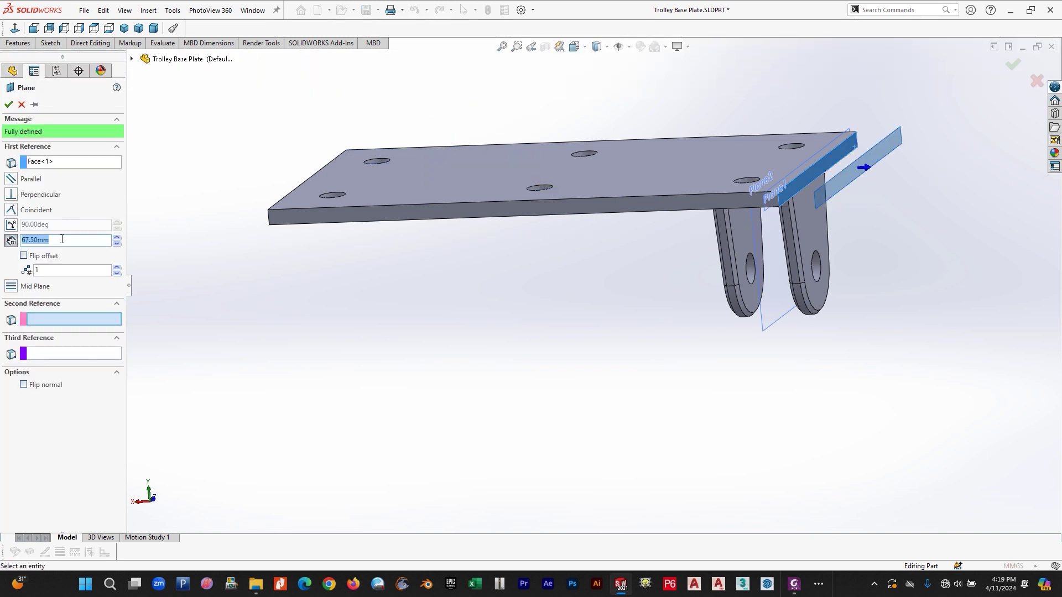
type("42")
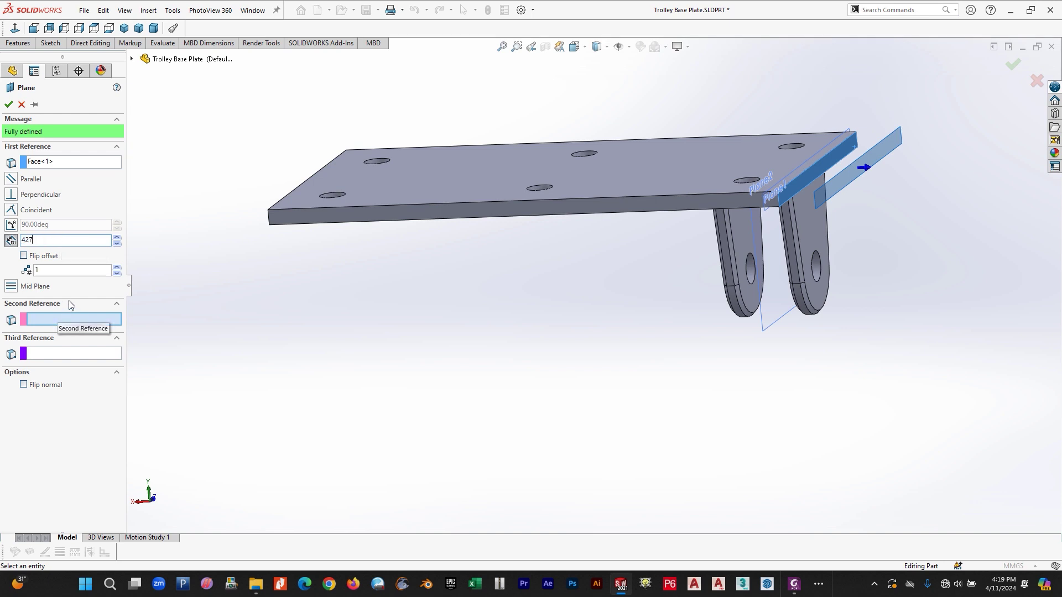
type("7")
left_click(24, 260)
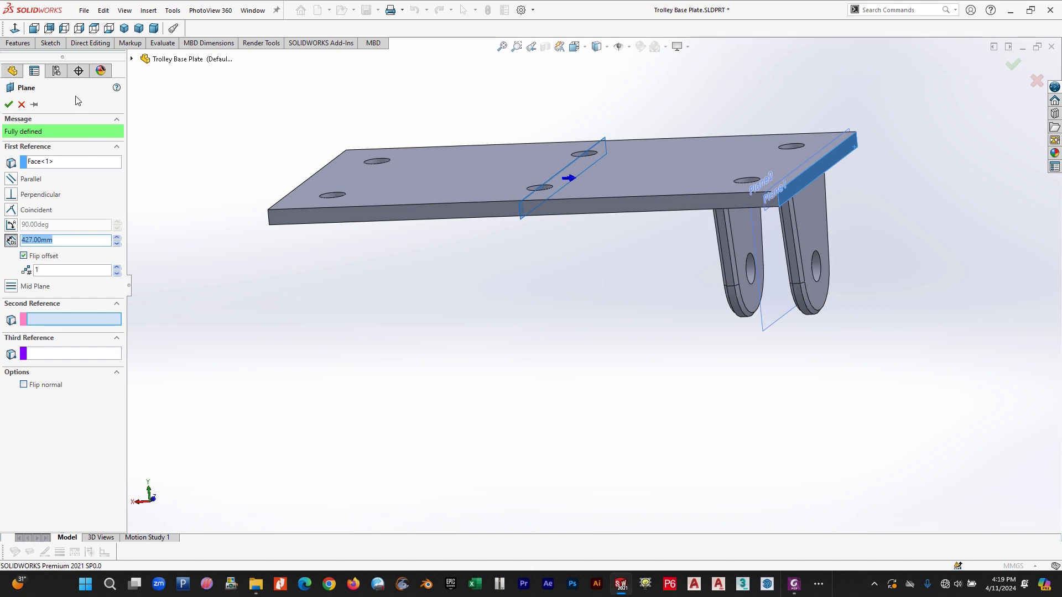
left_click(9, 103)
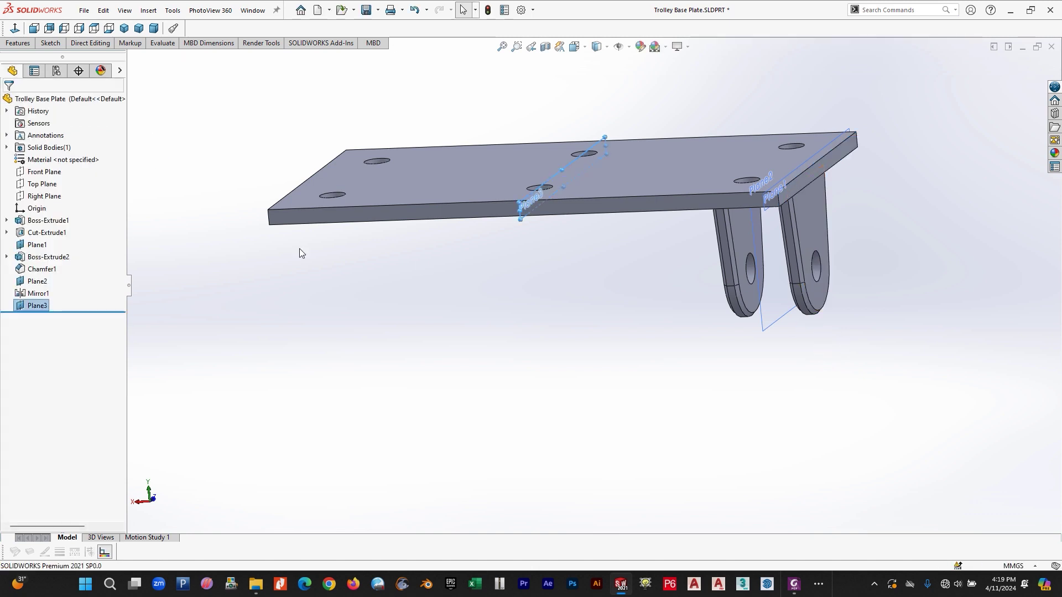
- Mirror the side plate extrusion, its chamfer and the first mirror feature about the 427 mm offset plane
left_click(38, 293)
left_click(48, 256, "shift")
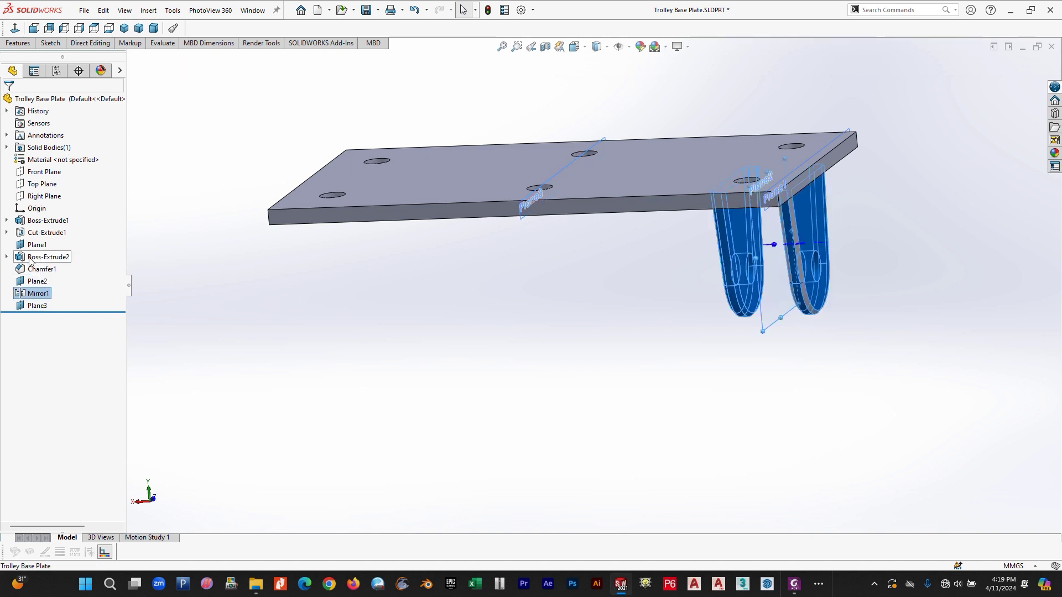
left_click(18, 43)
left_click(402, 87)
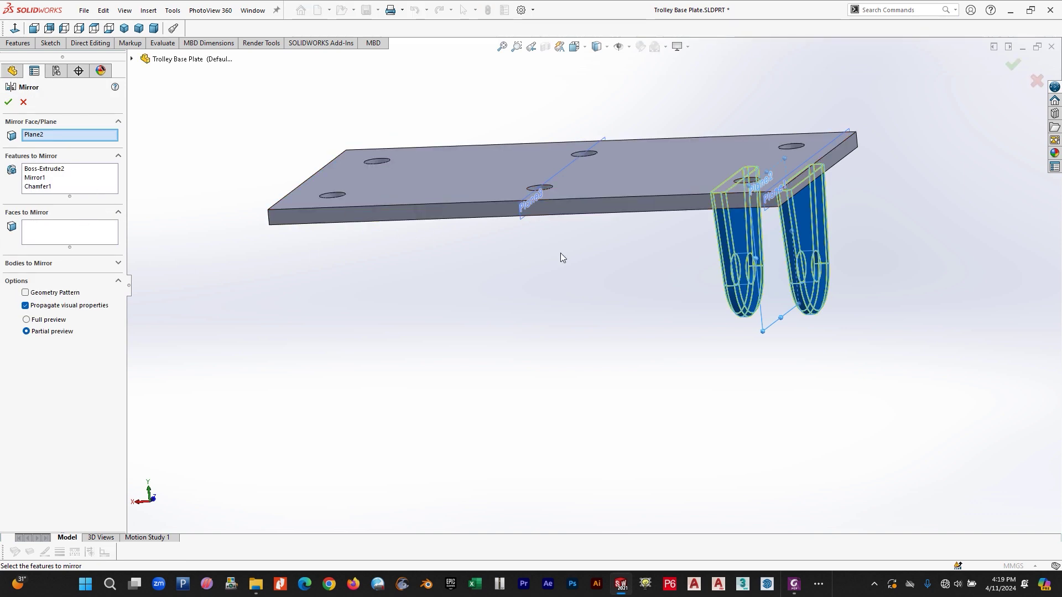
left_click(520, 214)
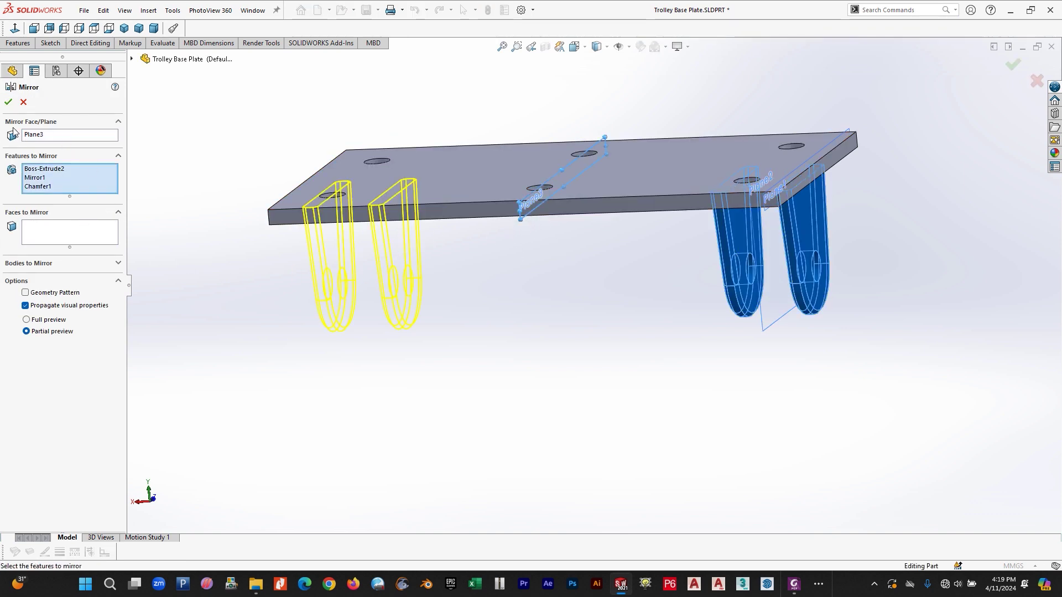
left_click(8, 103)
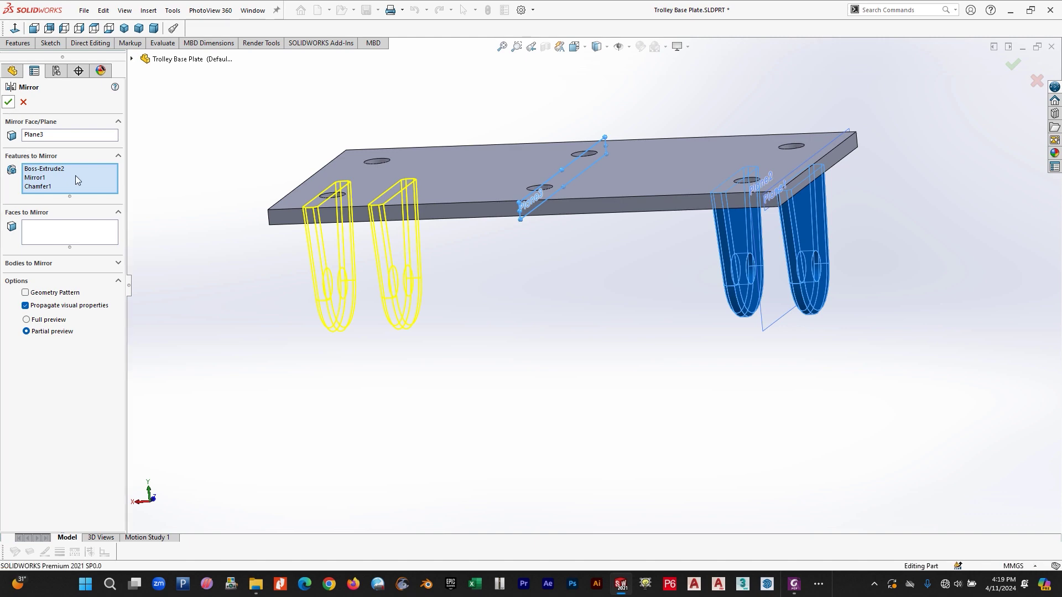
mouse_move(556, 338)
middle_mouse_down()
mouse_move(601, 256)
mouse_move(569, 237)
mouse_move(636, 291)
mouse_move(563, 335)
mouse_move(595, 351)
mouse_move(540, 338)
mouse_move(571, 355)
mouse_move(506, 354)
mouse_move(539, 397)
middle_mouse_up()
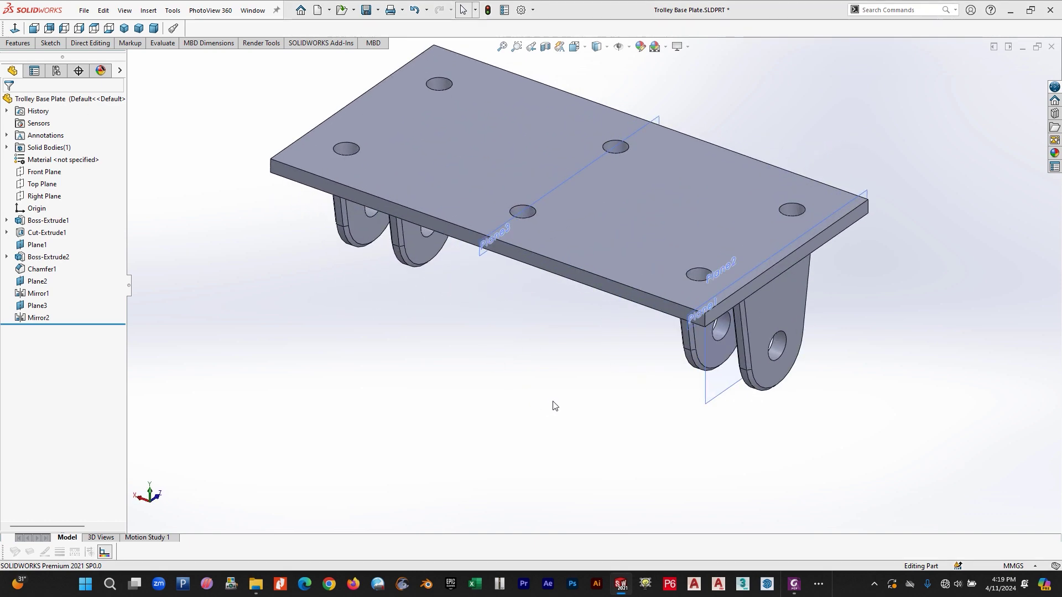
- Switch to the PDF drawing and check the trolley base plate and wheel side plate views
key("alt+Tab")
scroll(559, 393, "down", 3)
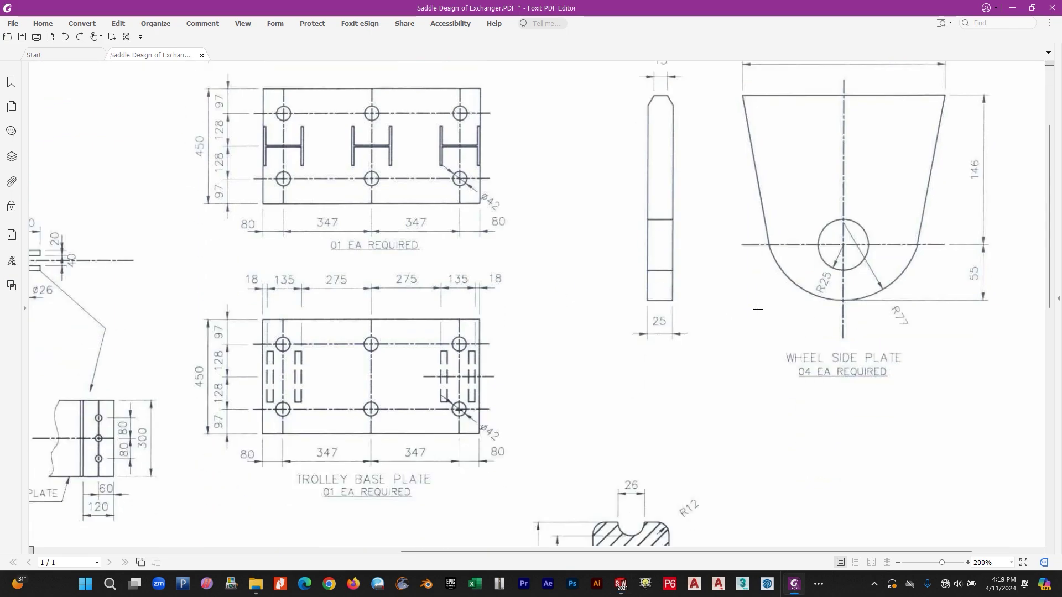
scroll(534, 340, "down", 2)
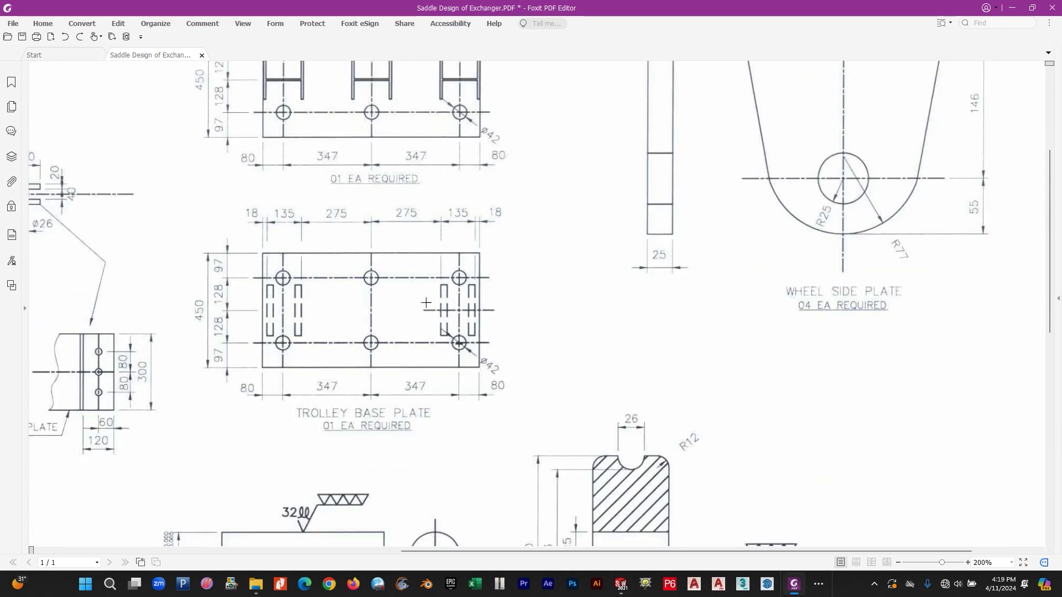
scroll(506, 271, "down", 2)
scroll(545, 271, "up", 3)
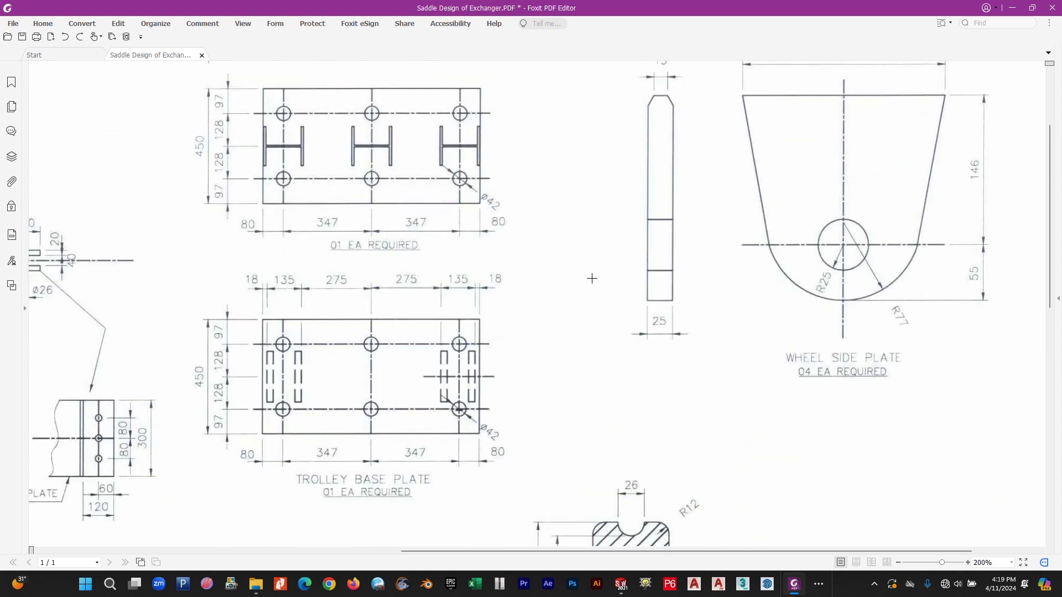
- Return to SOLIDWORKS and save the part under the new name Trolley Base Plate (Bottom).SLDPRT in the Part Design folder
key("alt+Tab")
left_click(85, 12)
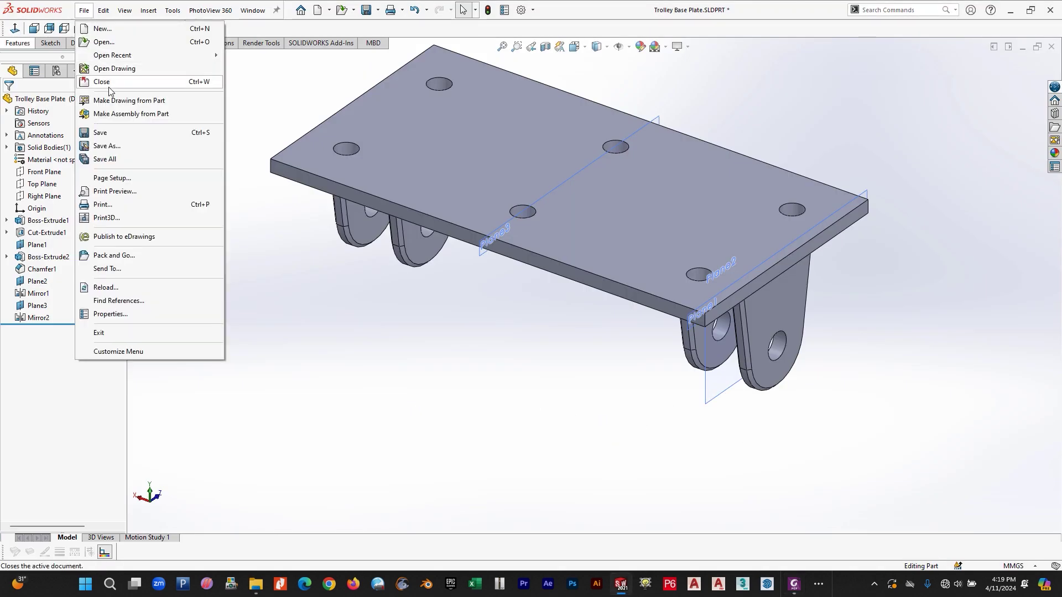
left_click(114, 147)
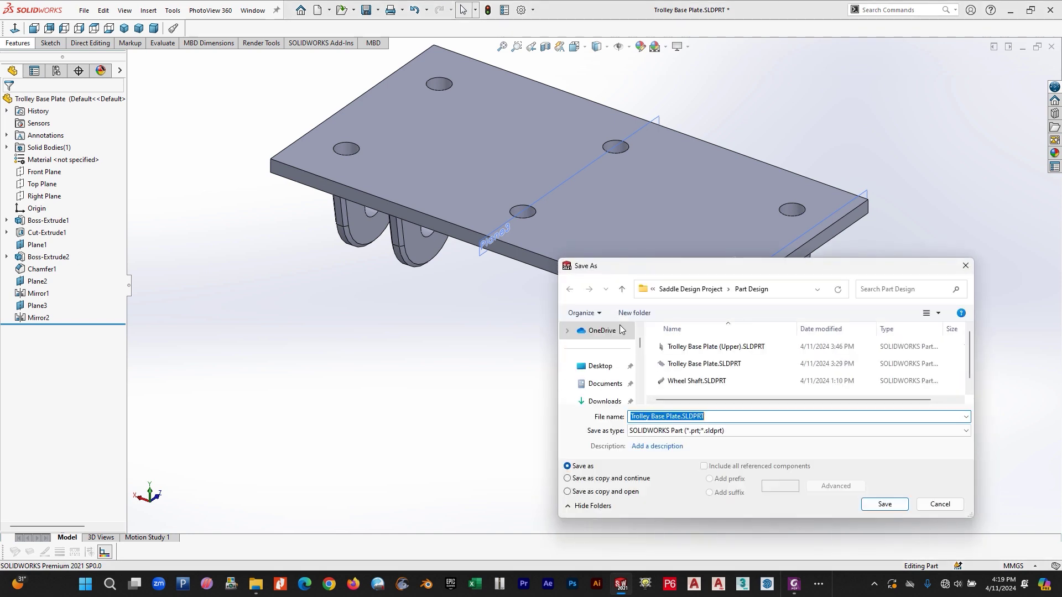
left_click(708, 346)
left_click(703, 418)
left_click_drag(703, 418, 690, 418)
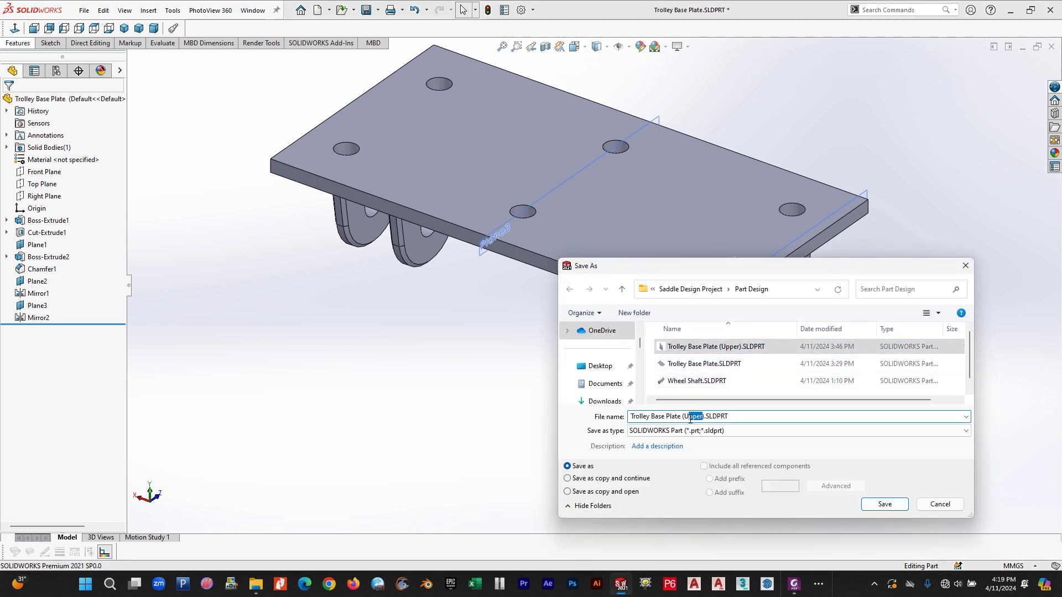
type("Bottom")
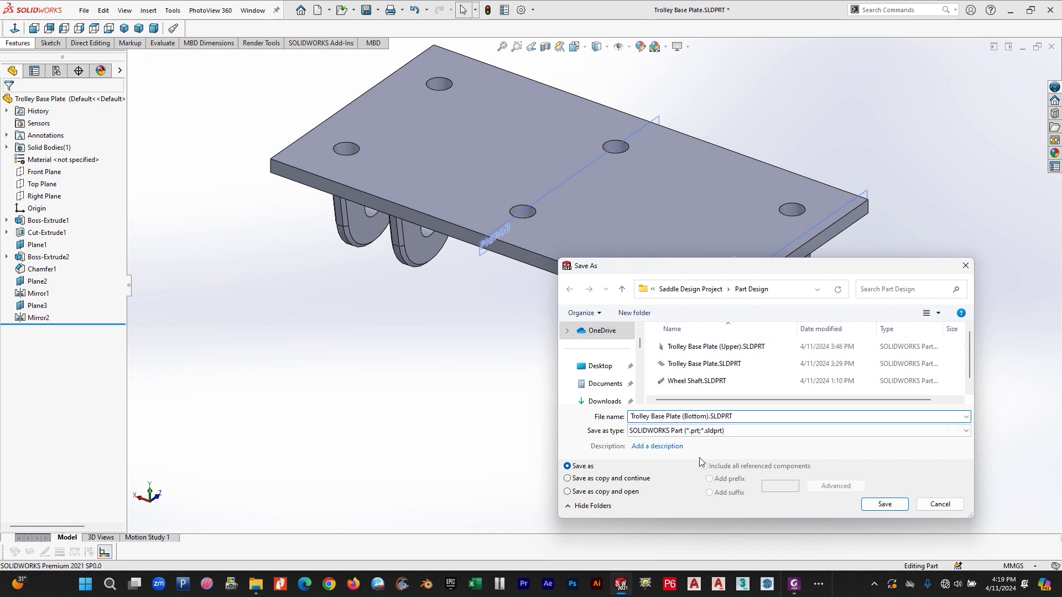
left_click(885, 505)
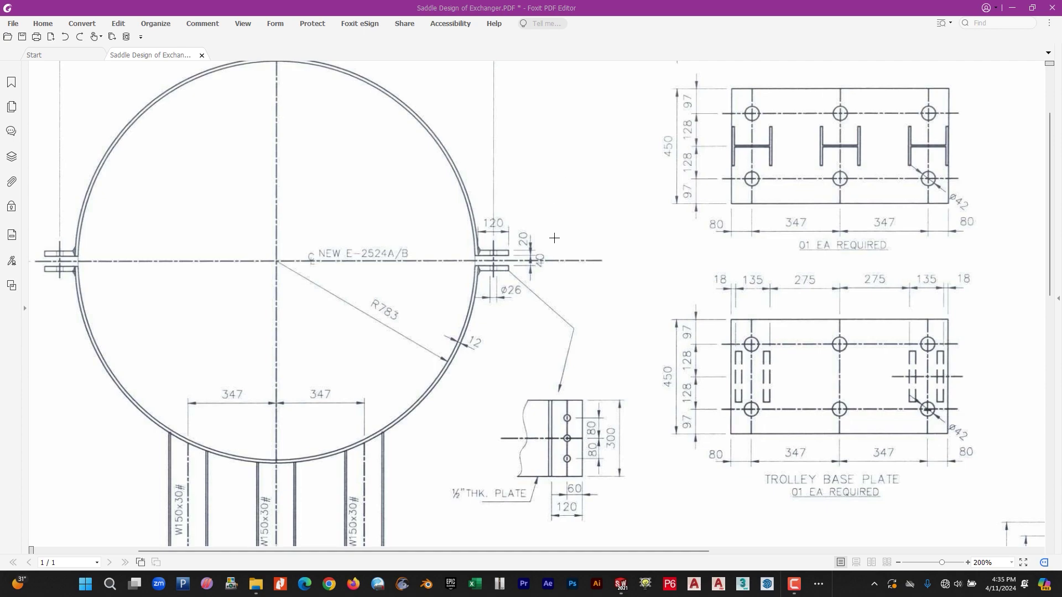
- Box the circular saddle ring view with its 1709 and R783 dimensions on the PDF drawing, and undo the box
scroll(554, 238, "up", 1)
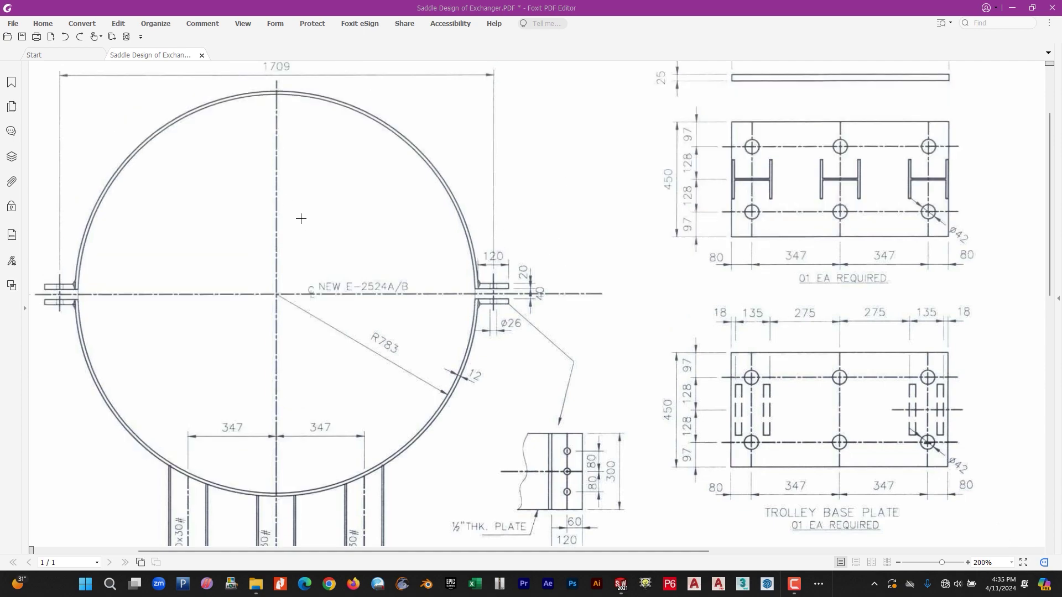
scroll(301, 218, "down", 3, "ctrl")
scroll(283, 189, "up", 1)
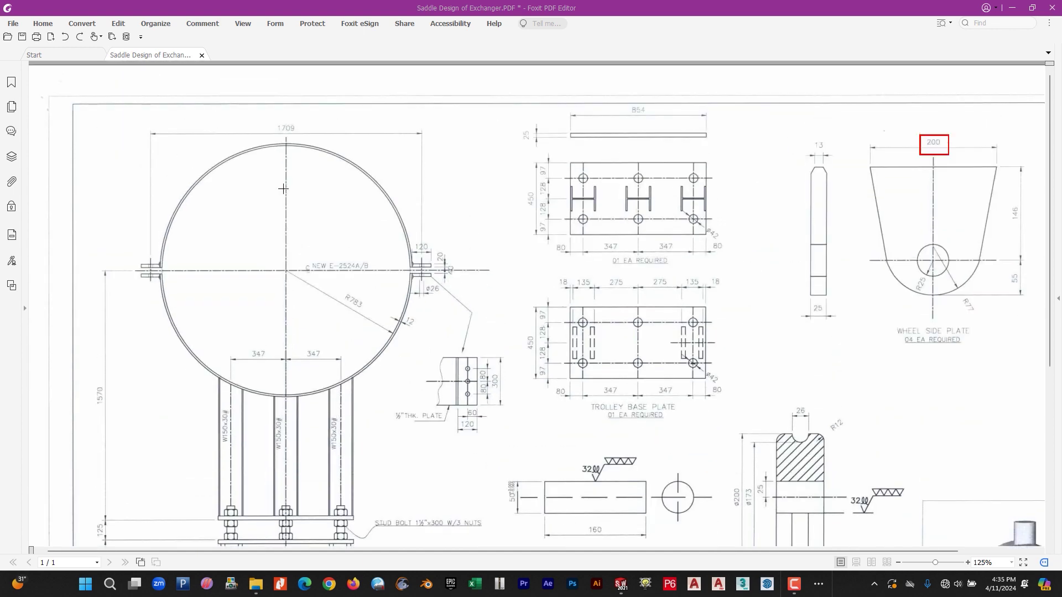
mouse_move(122, 118)
left_mouse_down()
mouse_move(298, 320)
mouse_move(482, 412)
left_mouse_up()
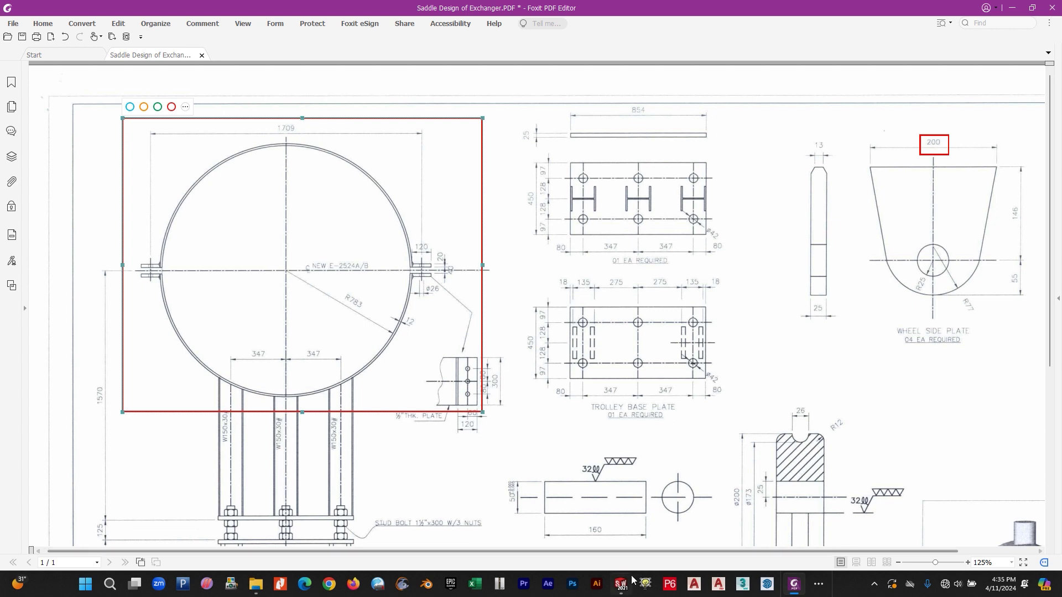
key("ctrl+z")
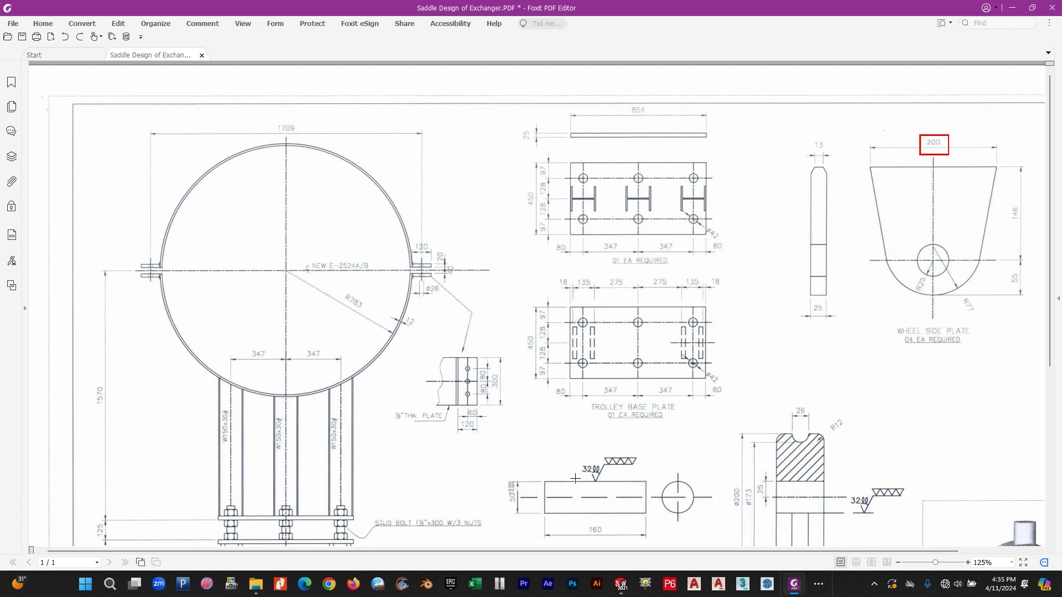
- Switch to SOLIDWORKS and create a new part document
left_click(616, 583)
left_click(84, 10)
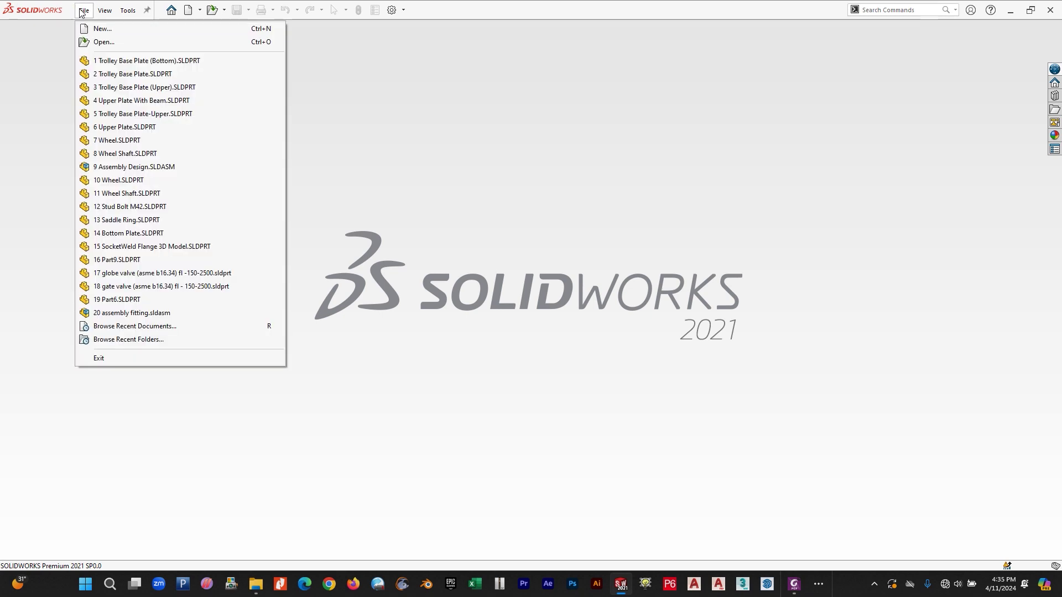
left_click(92, 28)
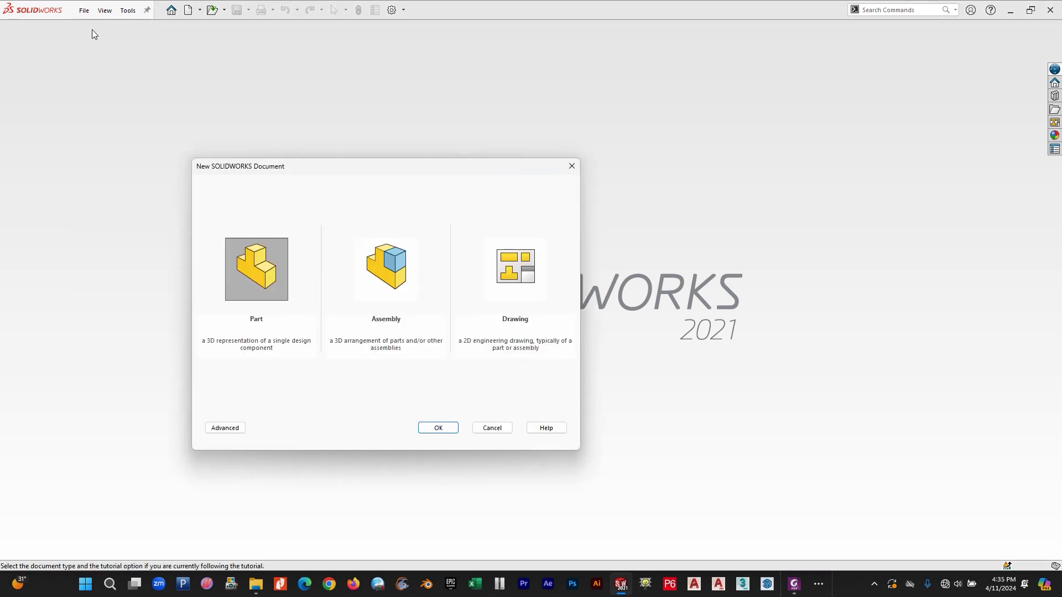
left_click(439, 425)
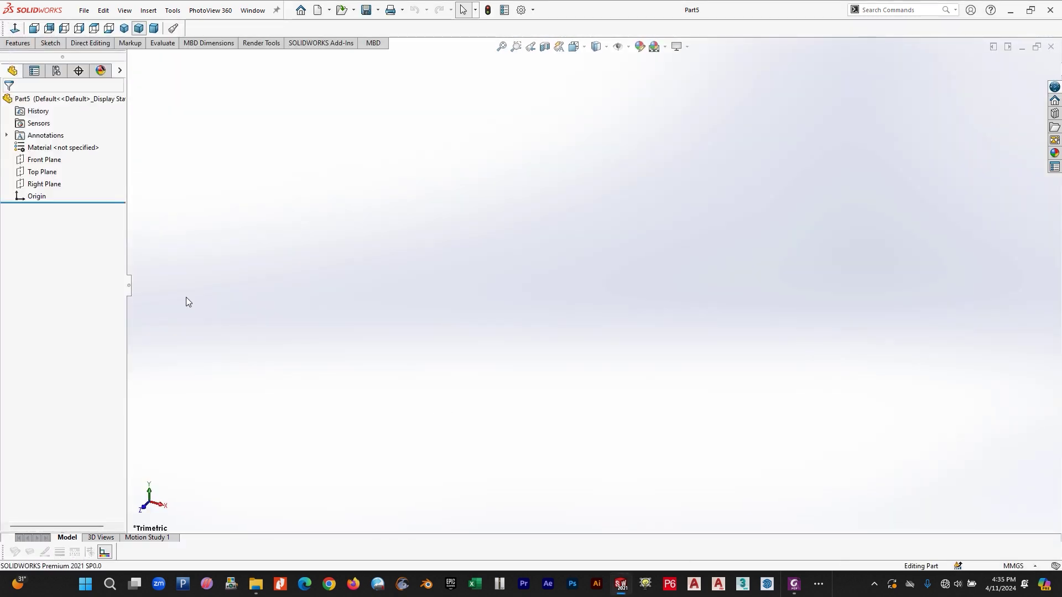
- Sketch two concentric circles centred on the origin on the Front Plane, with radii of about 67 mm and 64 mm
left_click(44, 160)
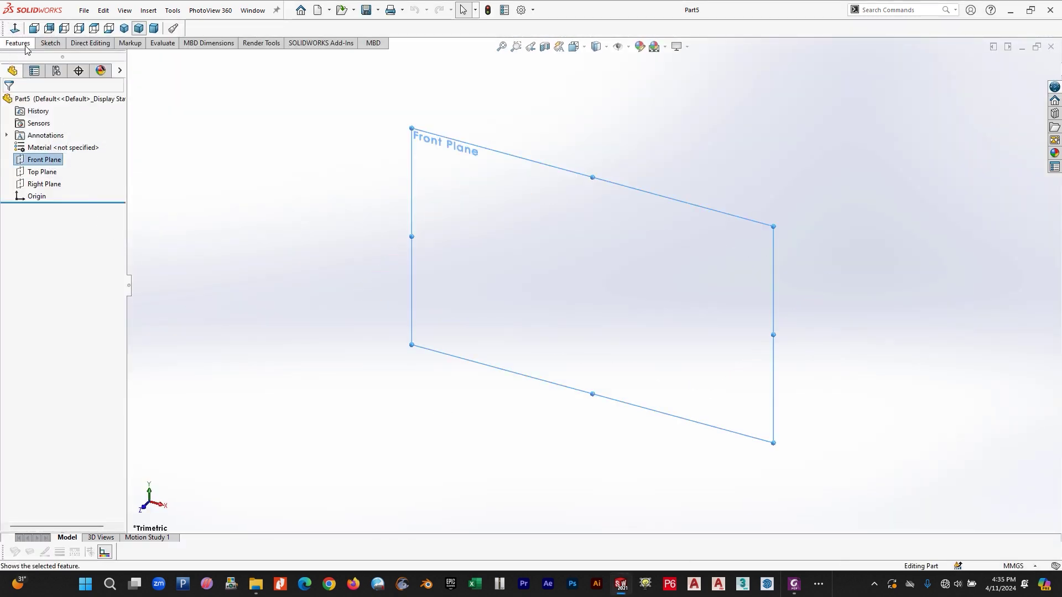
mouse_move(87, 52)
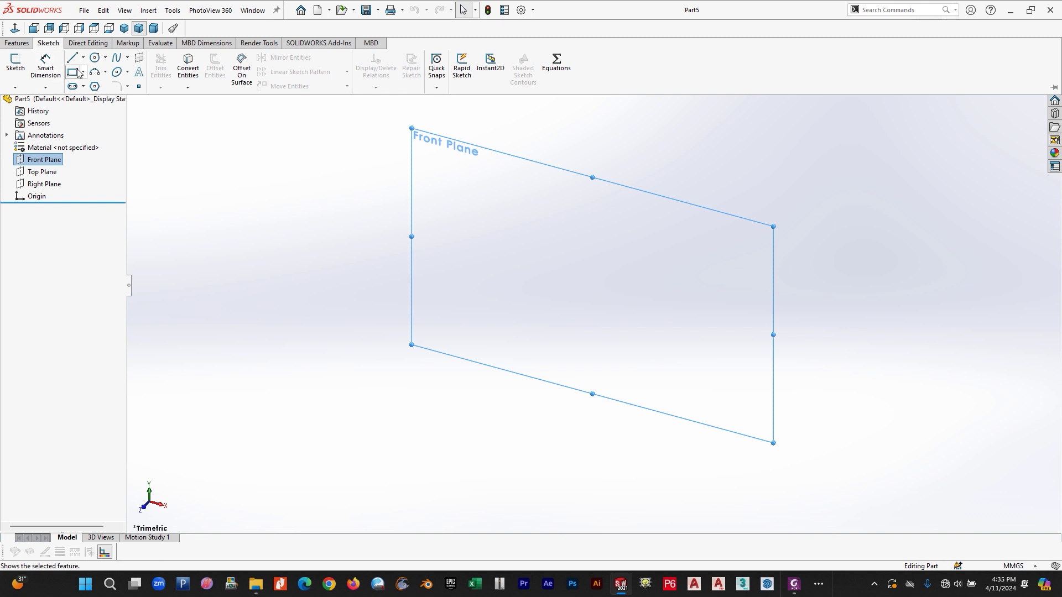
left_click(95, 57)
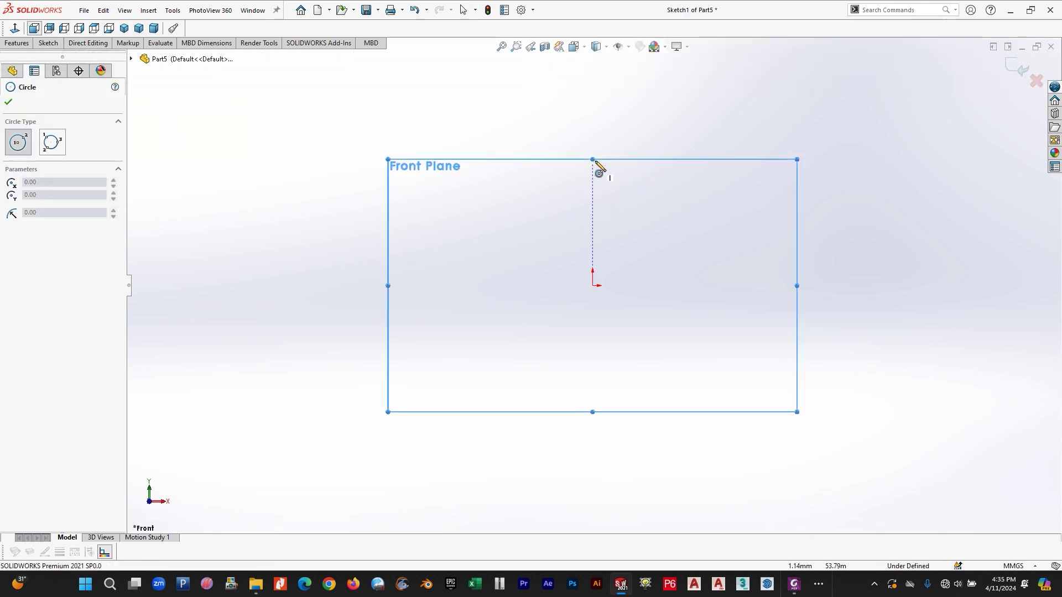
left_click(593, 285)
left_click(713, 382)
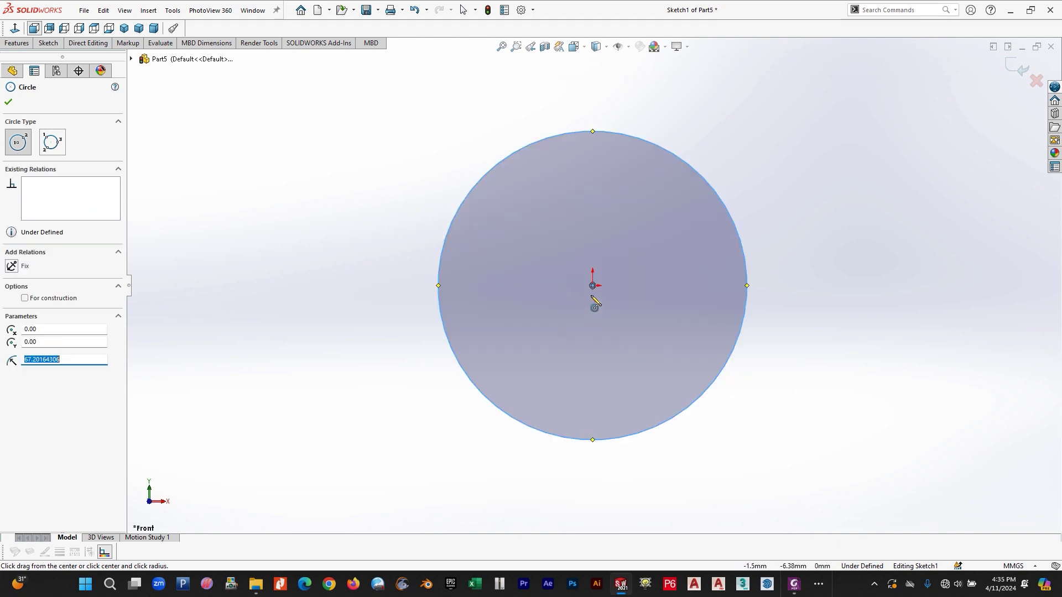
left_click(592, 286)
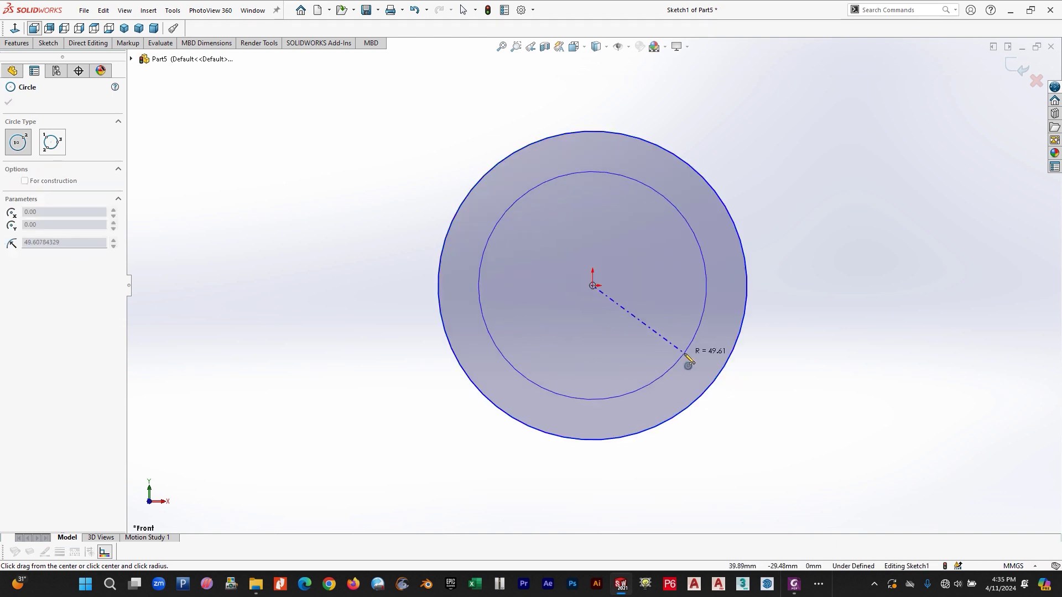
left_click(719, 357)
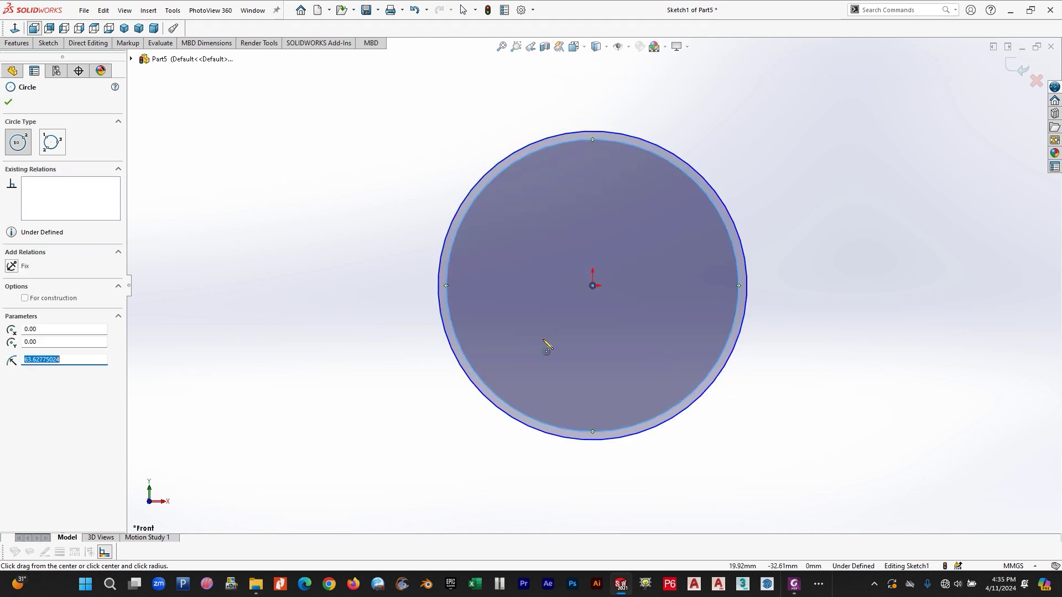
left_click(48, 44)
key("Escape")
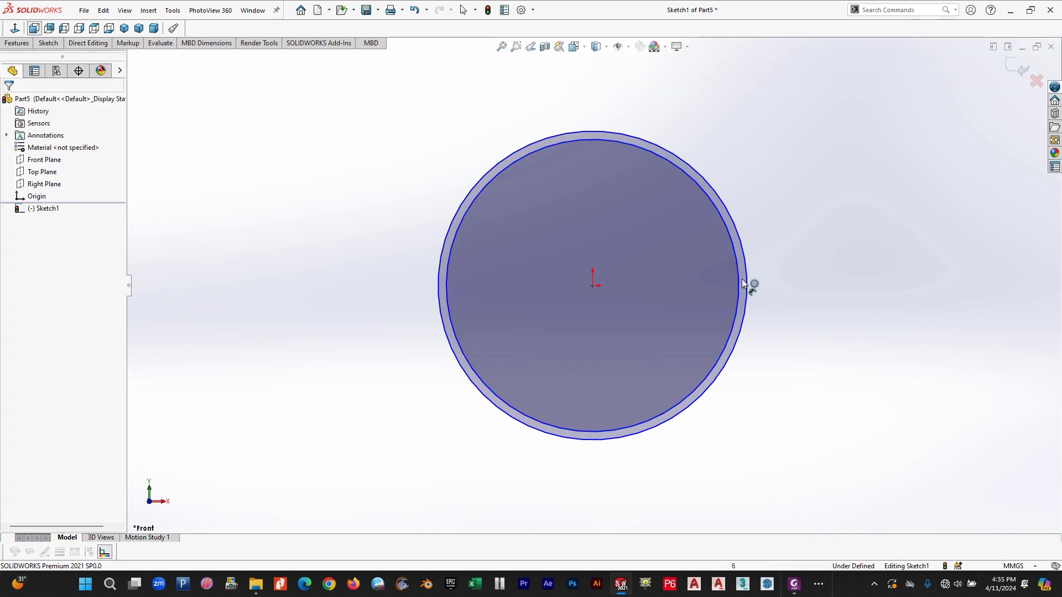
- Switch to the PDF drawing to check the saddle ring's R783 dimension, and return to SOLIDWORKS
left_click(794, 584)
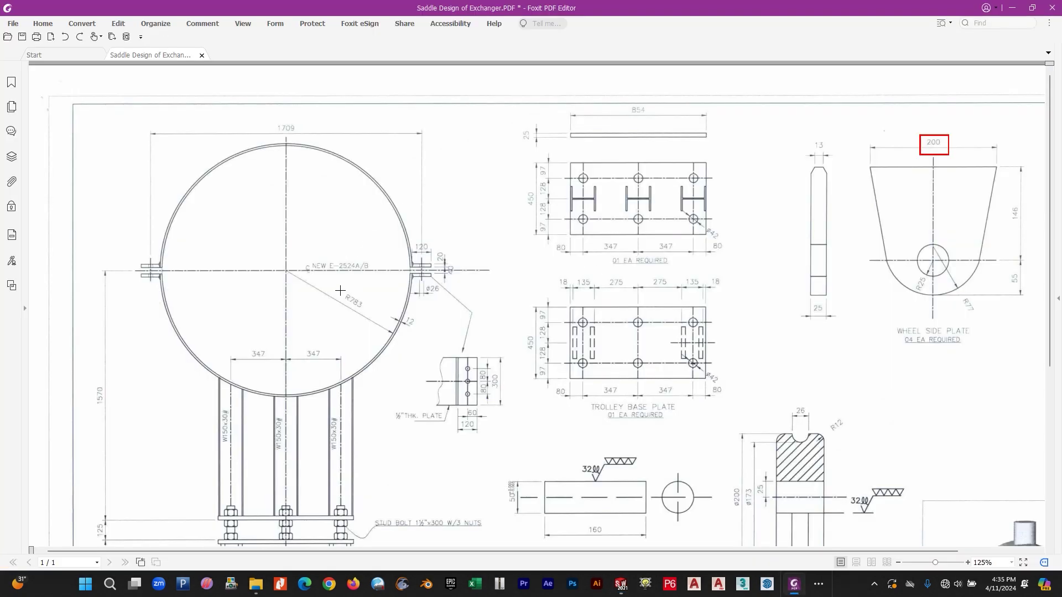
left_click_drag(377, 313, 378, 315)
left_click(375, 340)
key("alt+Tab")
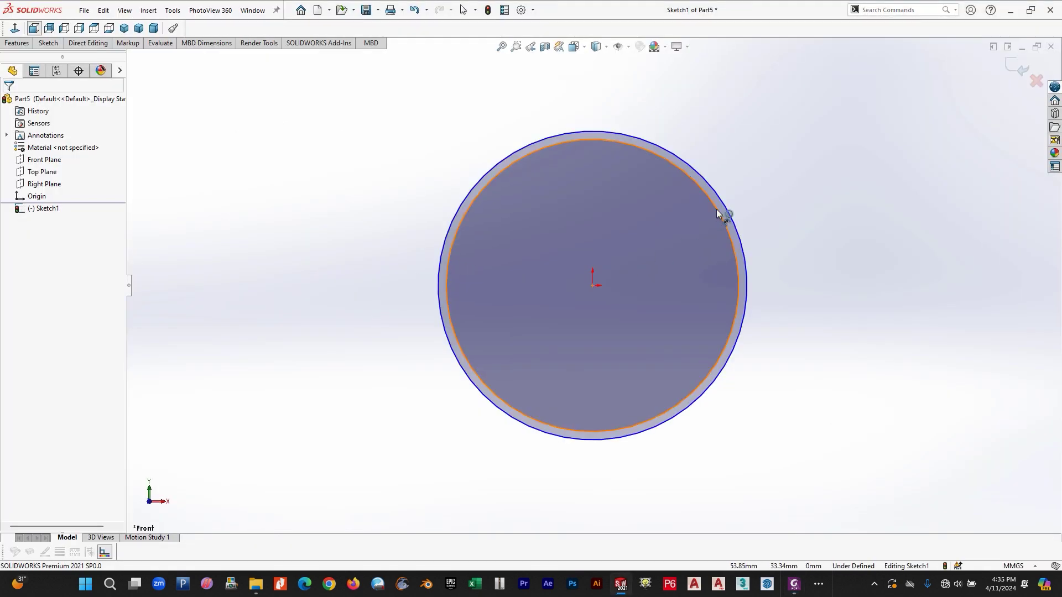
- Draw a horizontal centerline from the origin to the right, extending past the outer circle
left_click(56, 45)
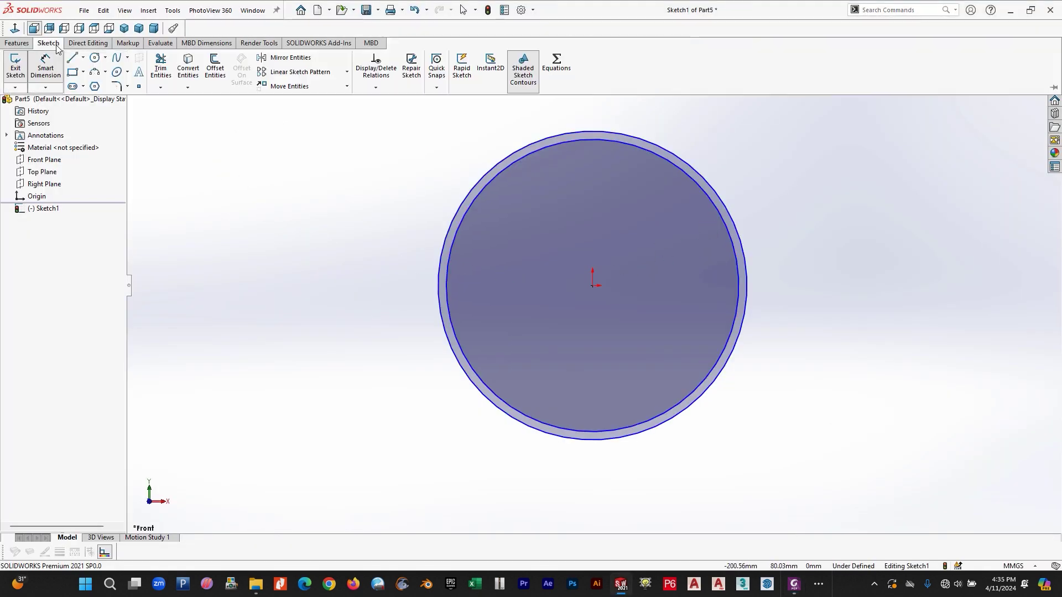
left_click(83, 58)
left_click(96, 86)
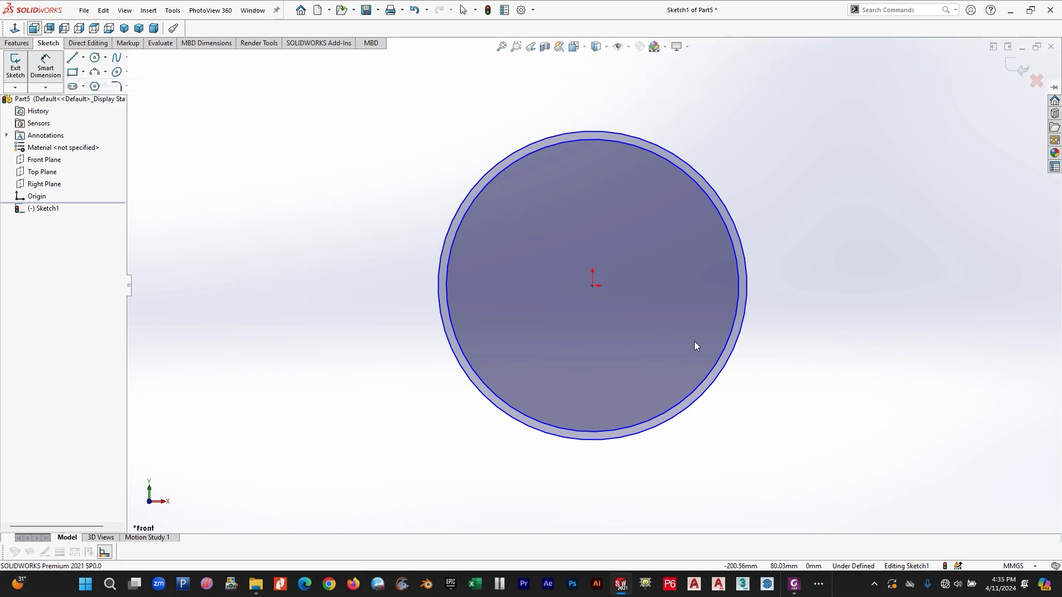
left_click(592, 285)
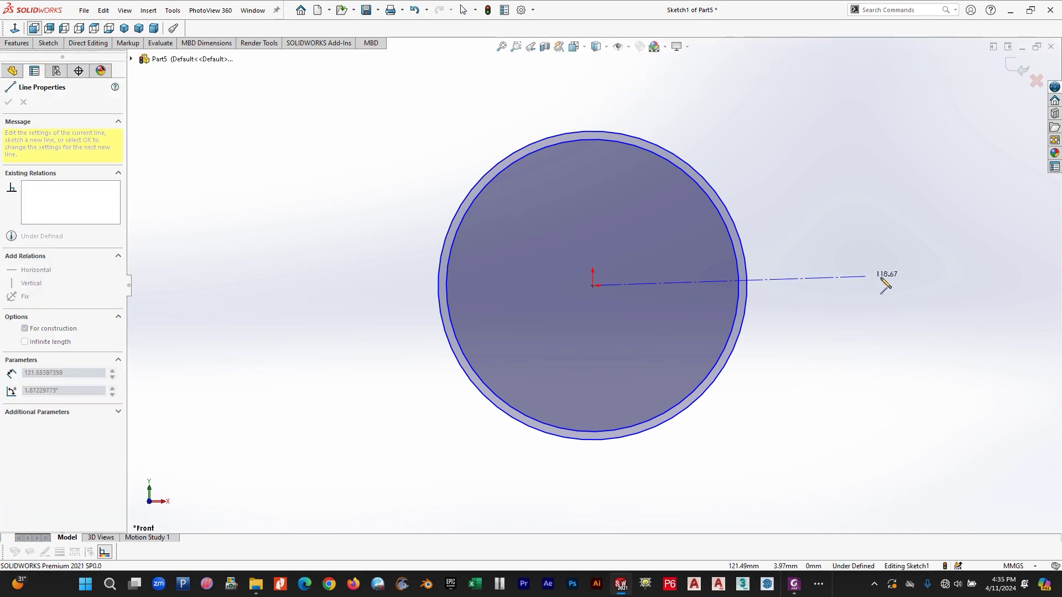
left_click(909, 285)
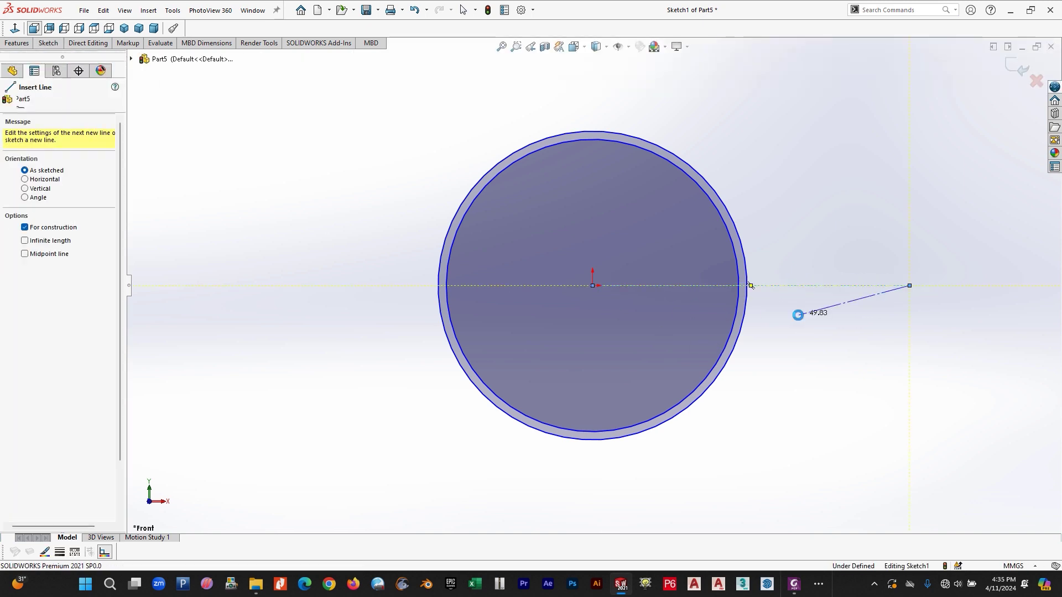
key("Escape")
scroll(695, 283, "down", 3)
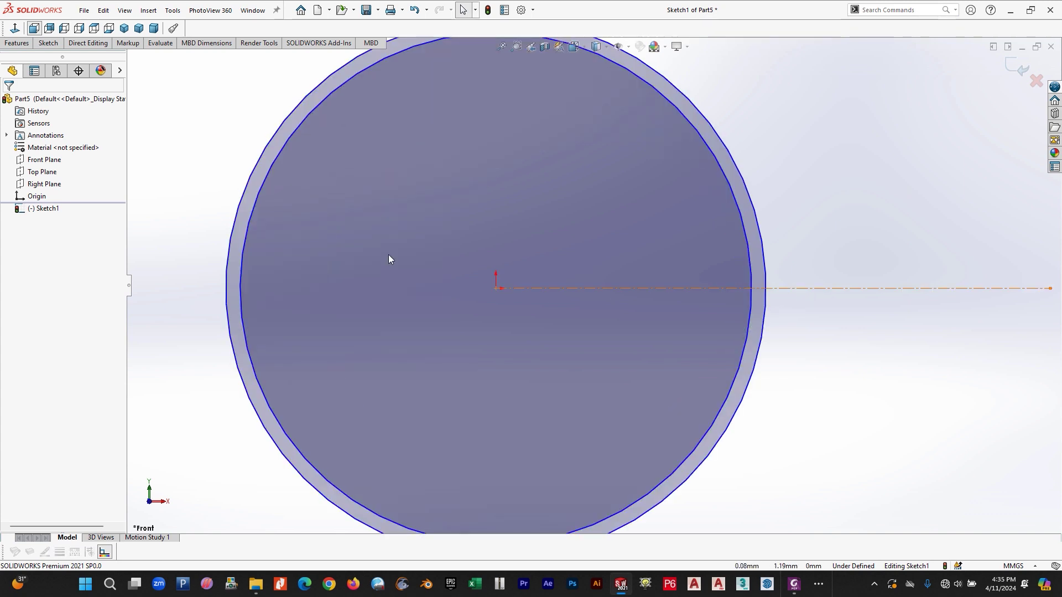
- Draw a vertical centerline from the origin upward, extending past the outer circle
left_click(58, 48)
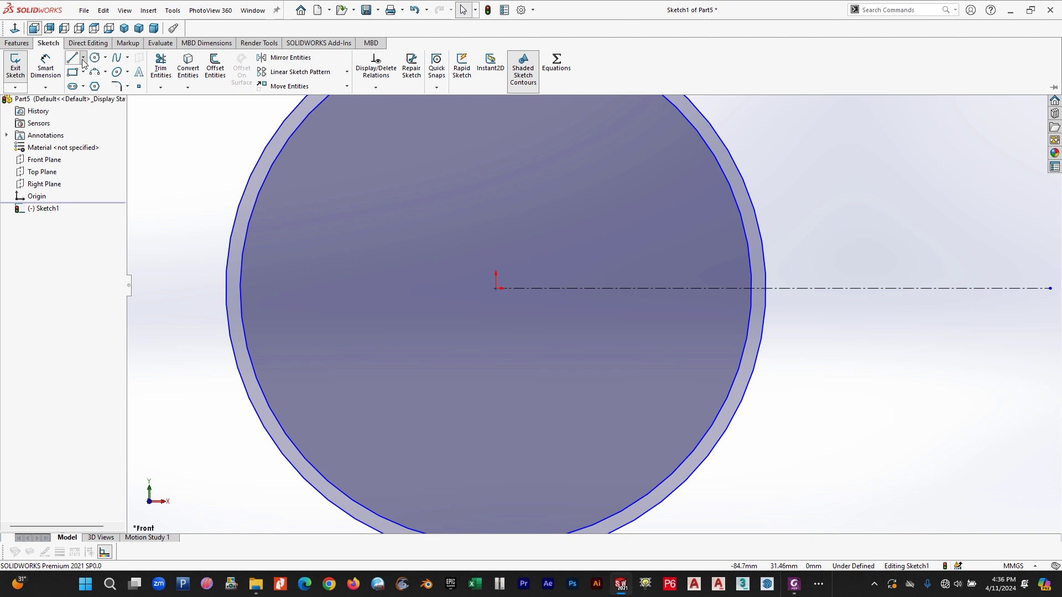
left_click(83, 58)
left_click(91, 85)
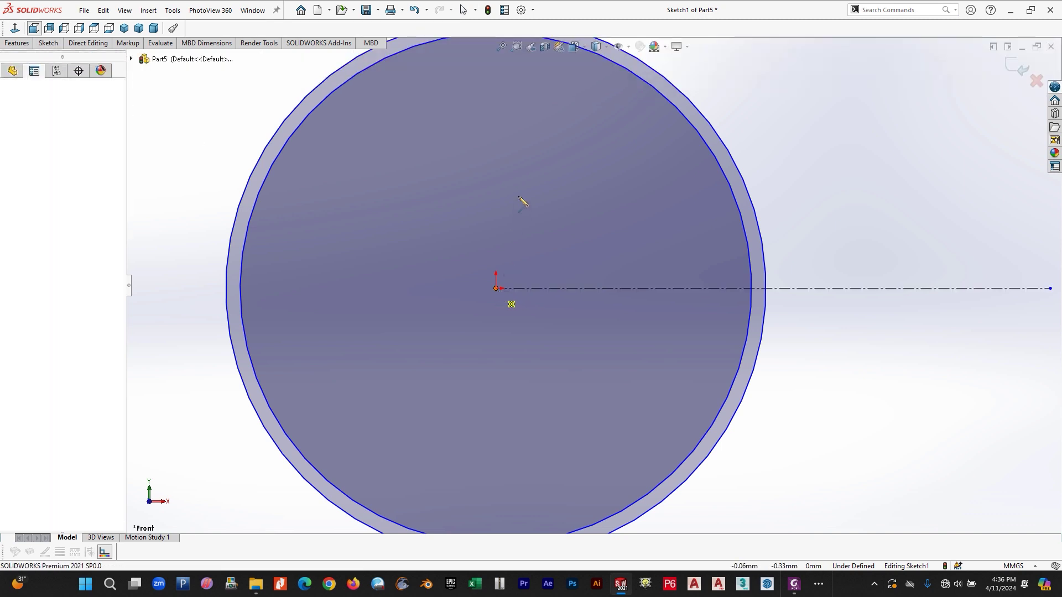
scroll(519, 208, "down", 2)
left_click(496, 289)
scroll(525, 166, "up", 5)
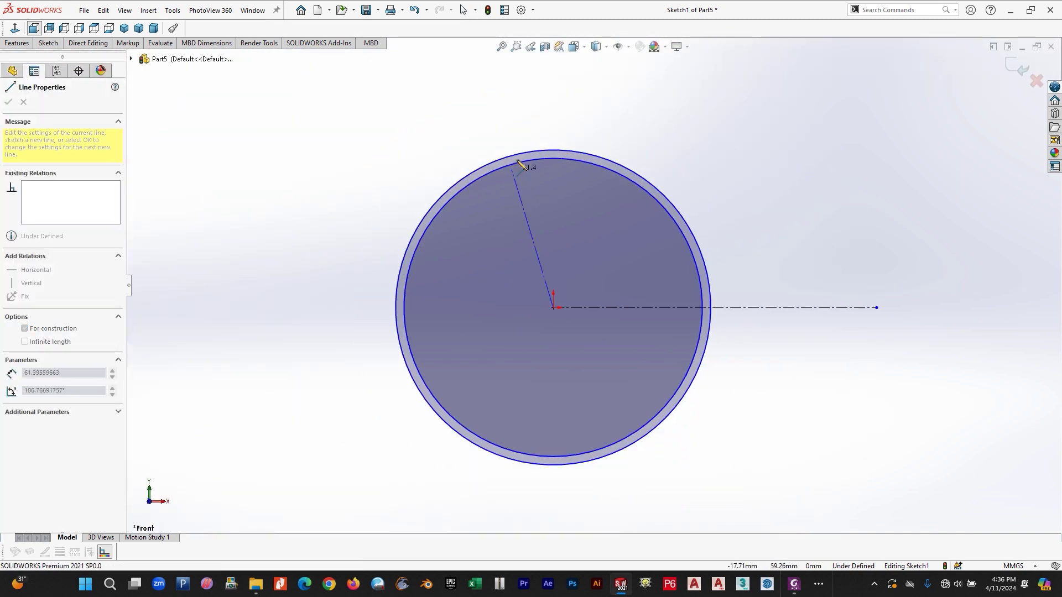
left_click(553, 112)
key("Escape")
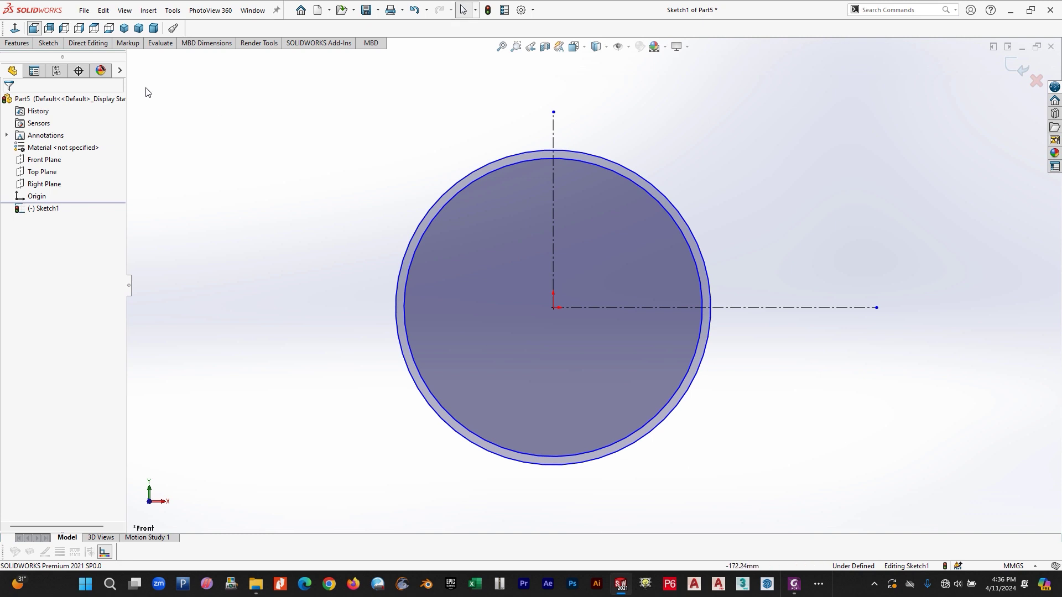
- Trim both circles against the centerlines so only their upper-right quarter arcs remain
left_click(48, 43)
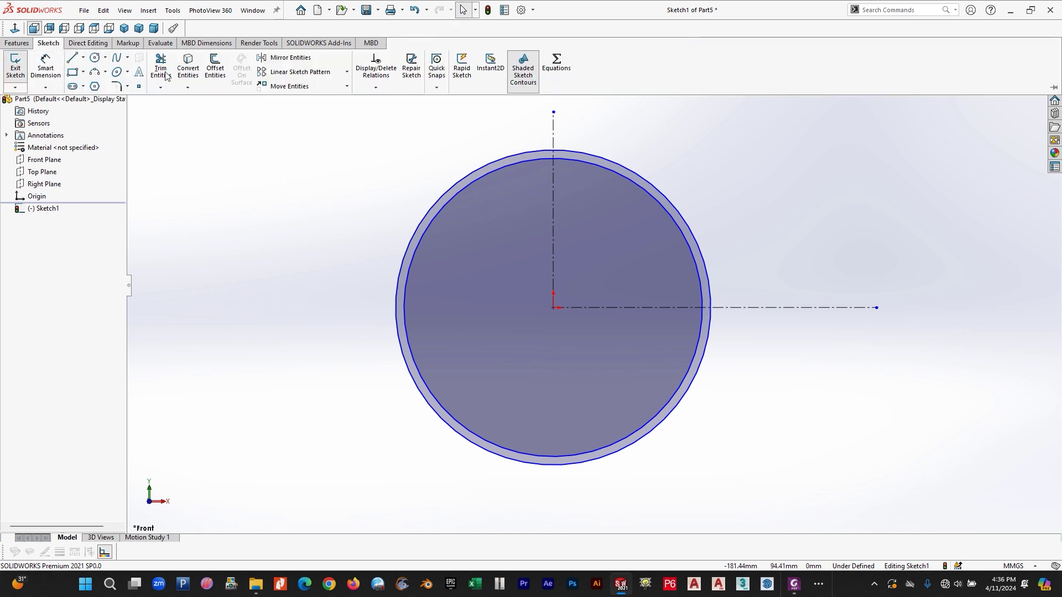
left_click(165, 90)
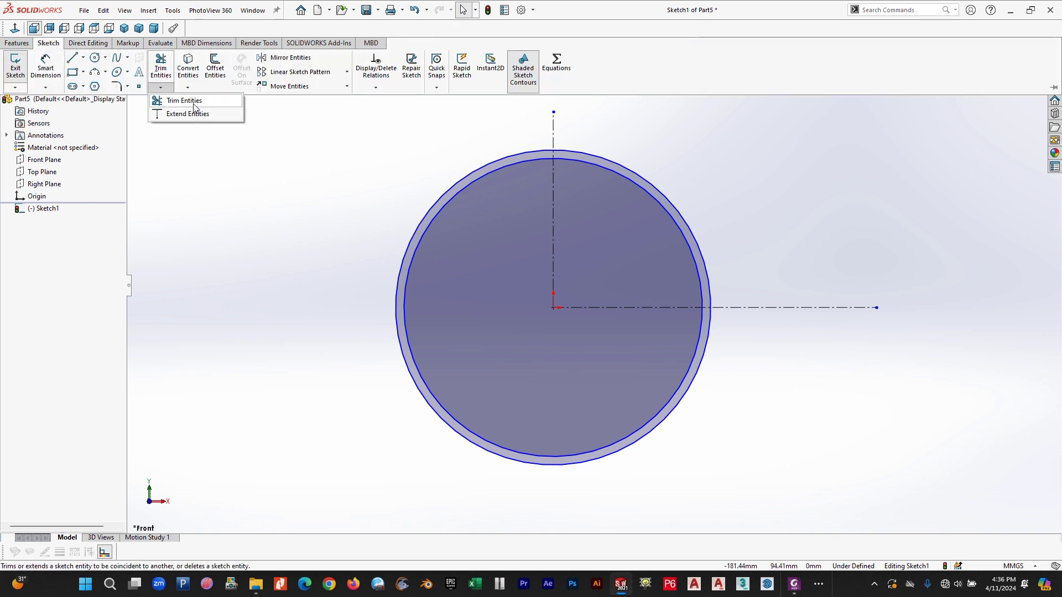
left_click(186, 100)
left_click_drag(427, 147, 472, 262)
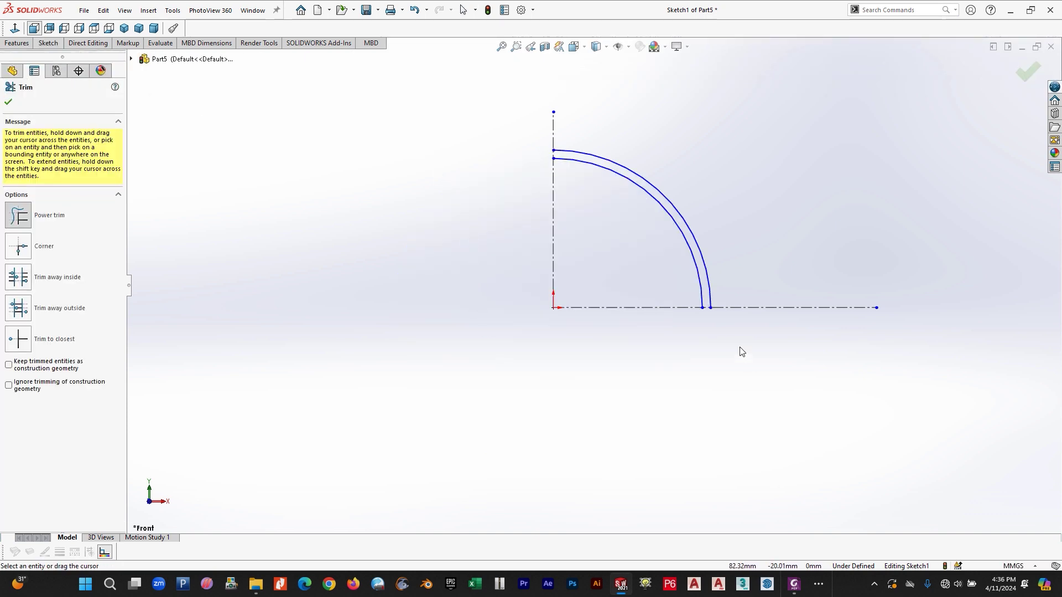
key("Escape")
- Draw a horizontal line just above the horizontal centerline, from the vertical centerline across both arcs
left_click(46, 44)
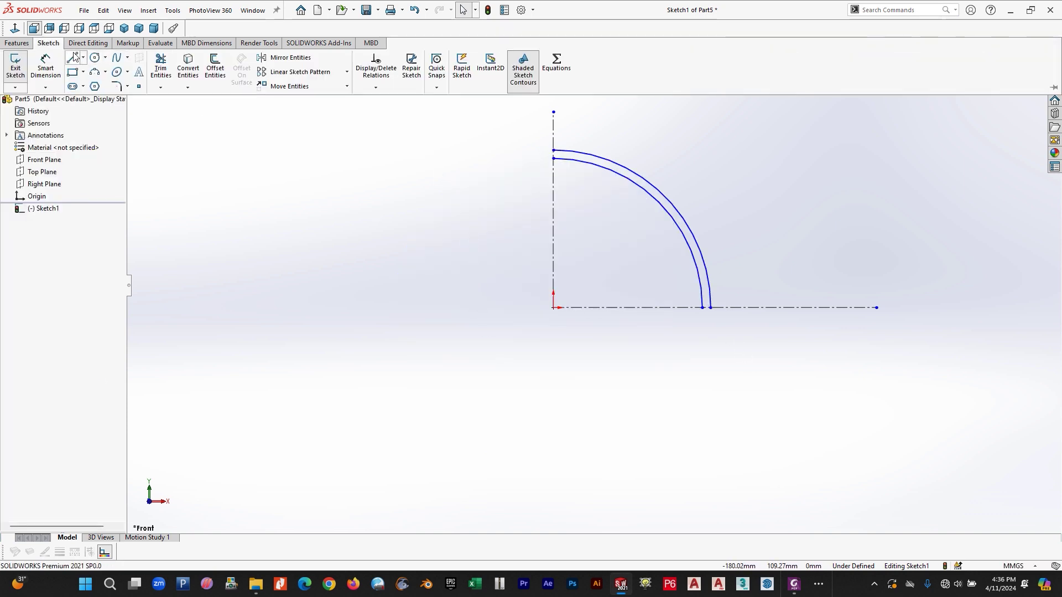
left_click(83, 57)
left_click(95, 86)
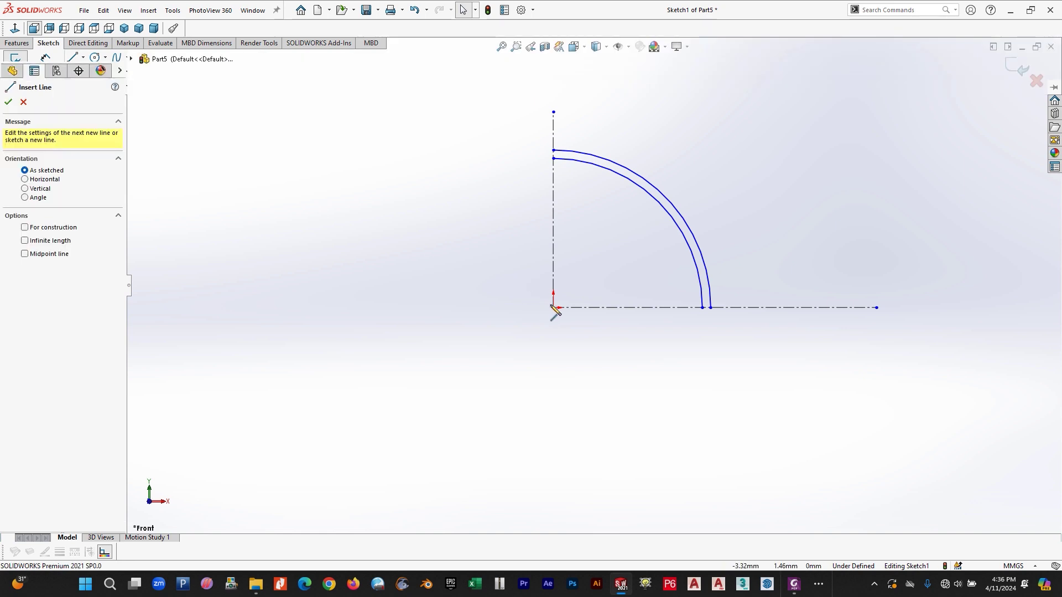
left_click(553, 294)
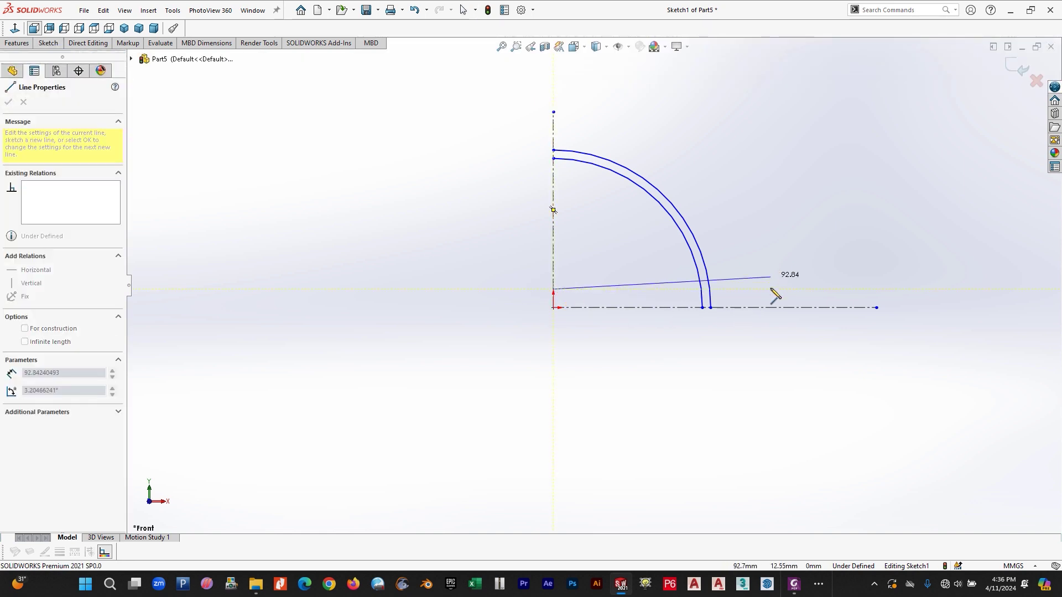
left_click(784, 289)
key("Escape")
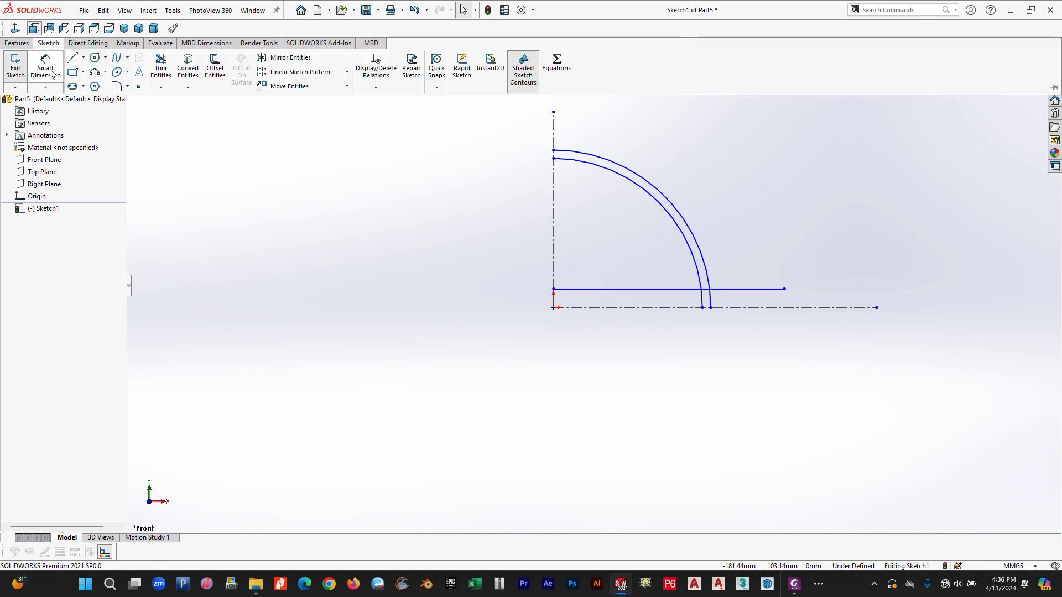
- Dimension the inner arc's radius as 783 mm
left_click(47, 64)
left_click(658, 202)
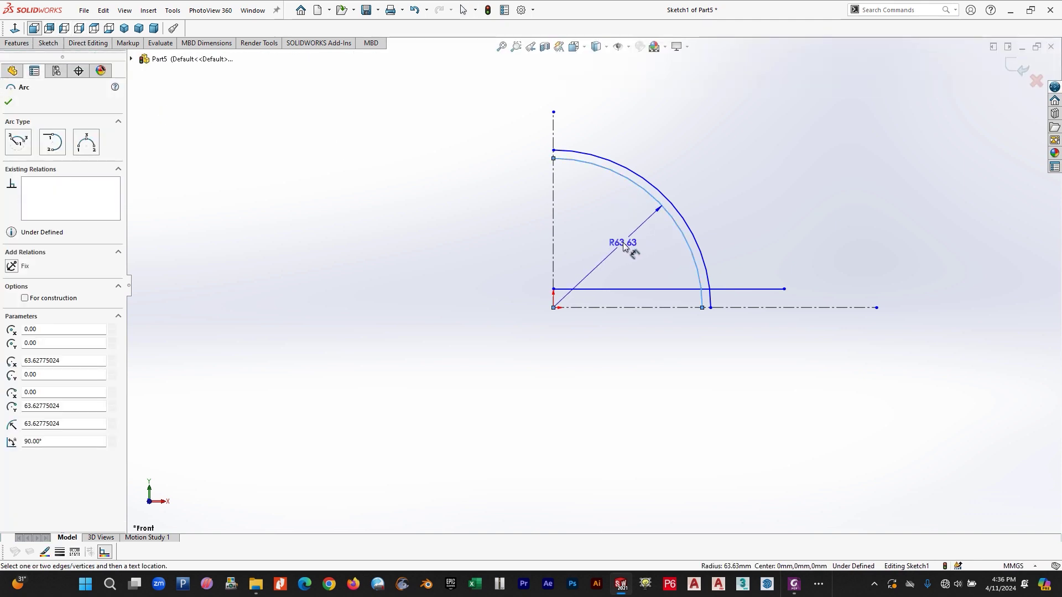
left_click(622, 242)
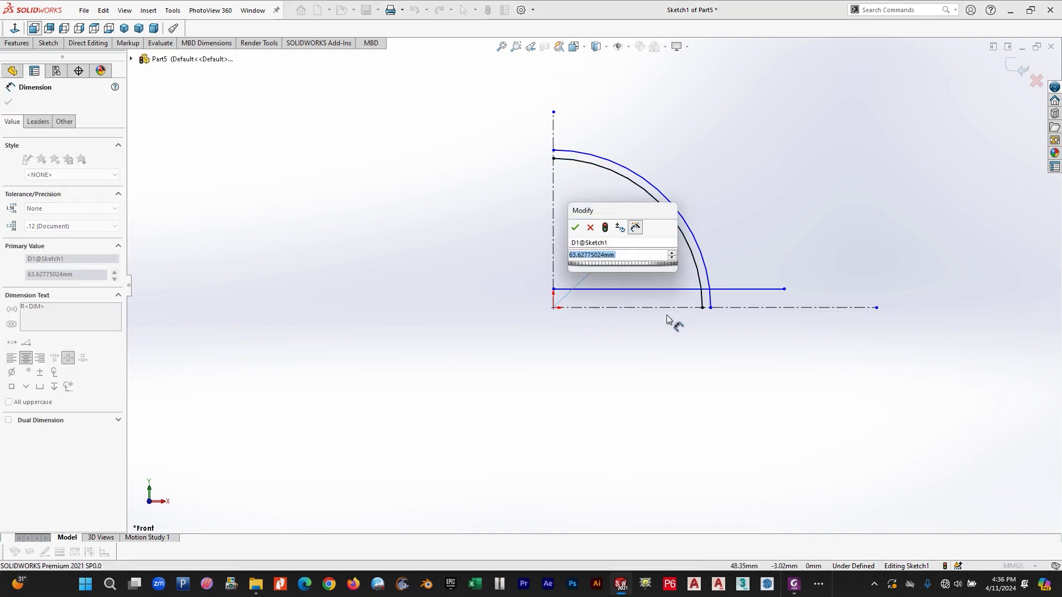
type("783")
key("Return")
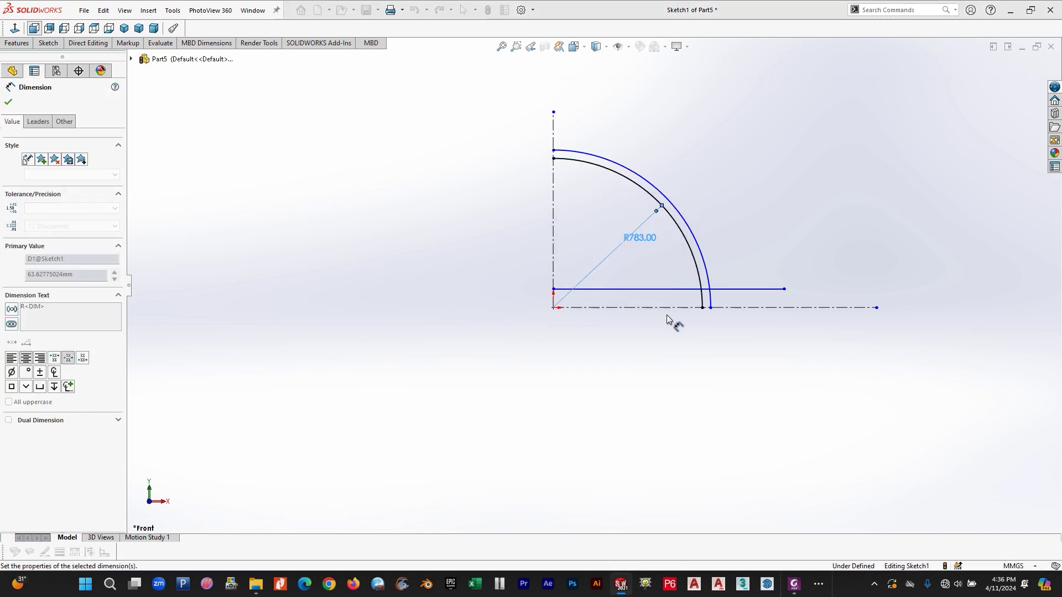
- Box the ring's 12 thickness dimension on the PDF drawing and return to SOLIDWORKS
left_click(796, 585)
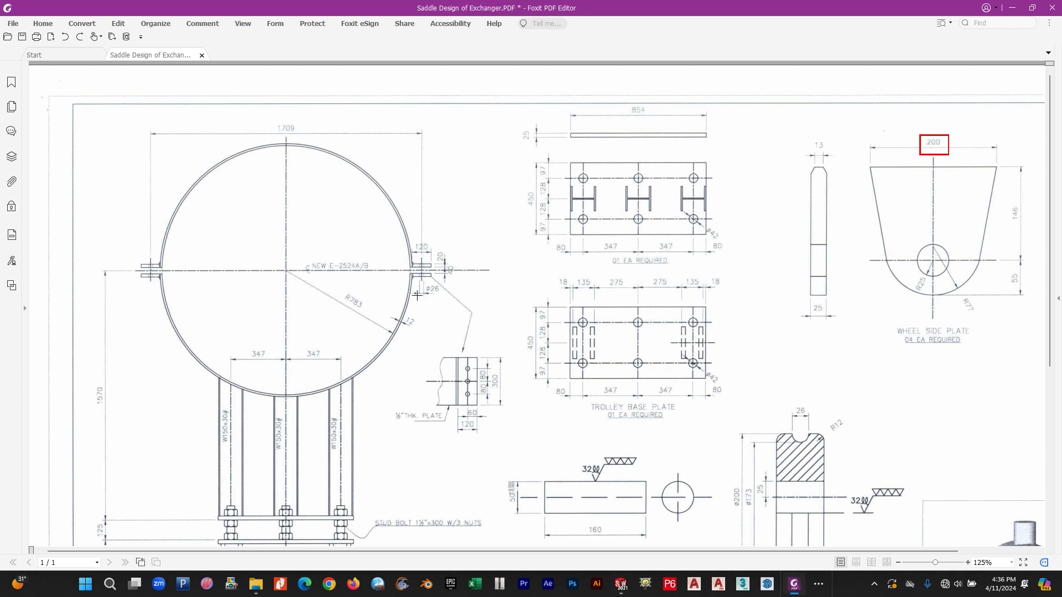
left_click_drag(402, 327, 402, 329)
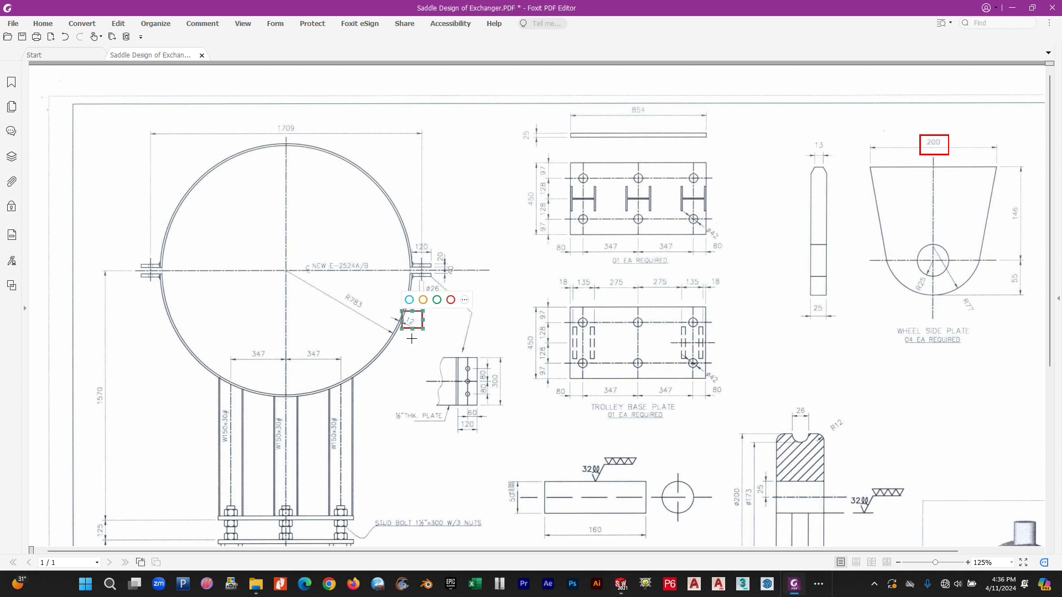
key("alt+Tab")
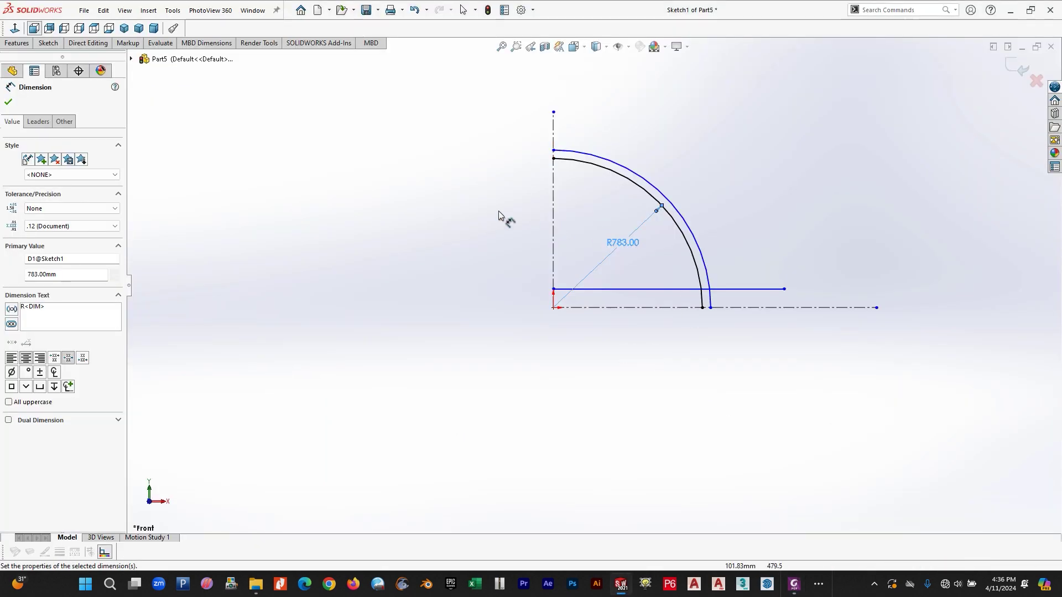
- Dimension the outer arc's radius as 783+12 mm
left_click(660, 191)
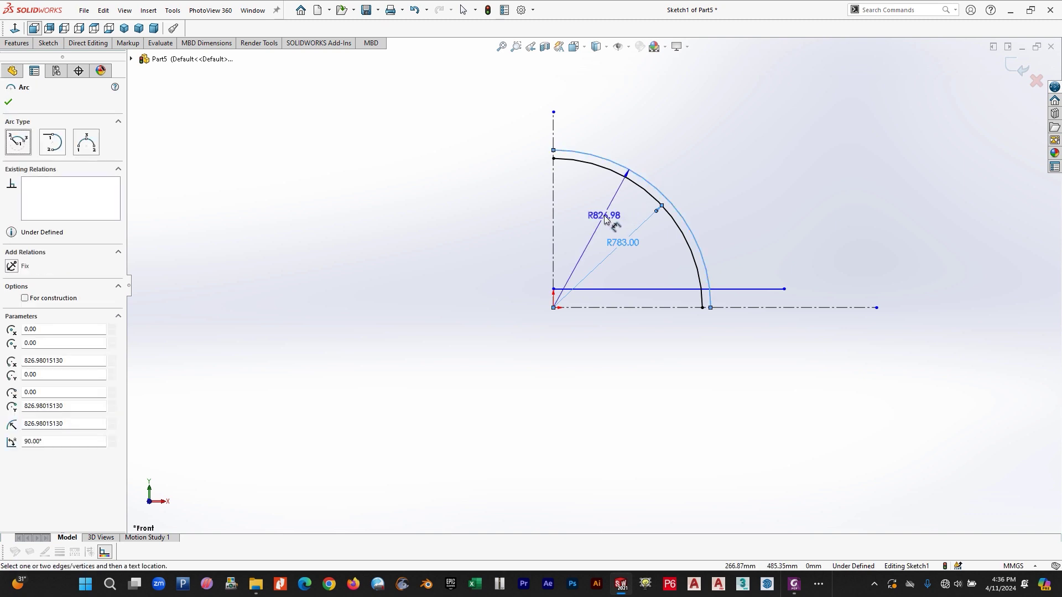
left_click(625, 314)
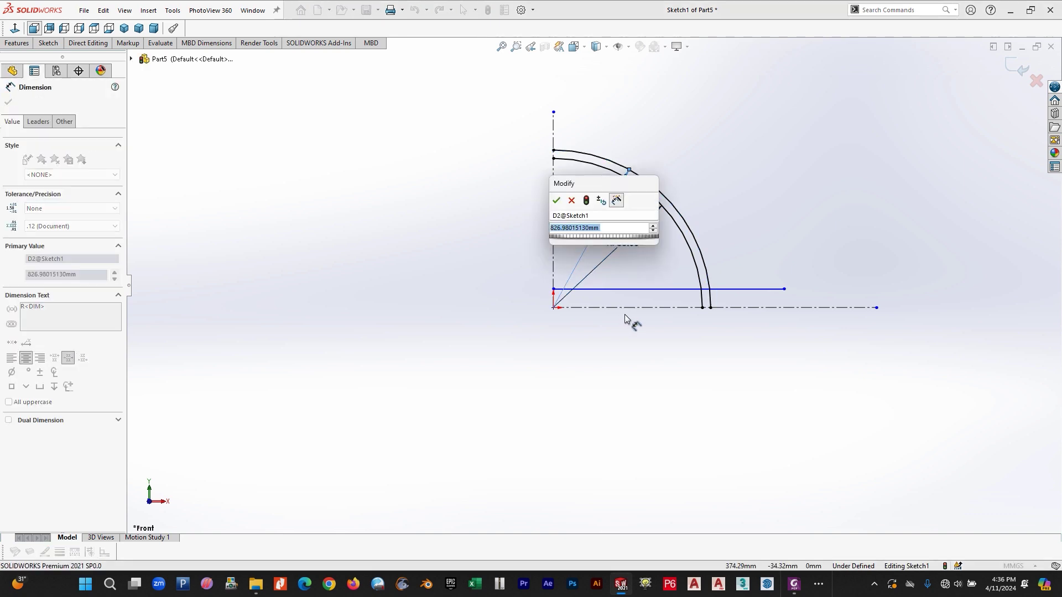
type("783+12")
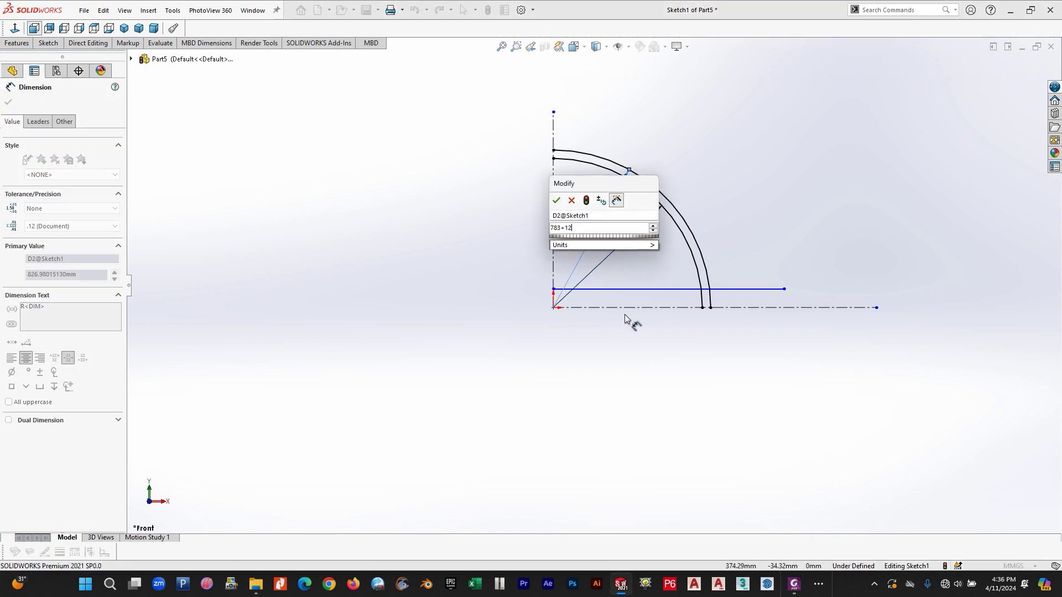
key("Return")
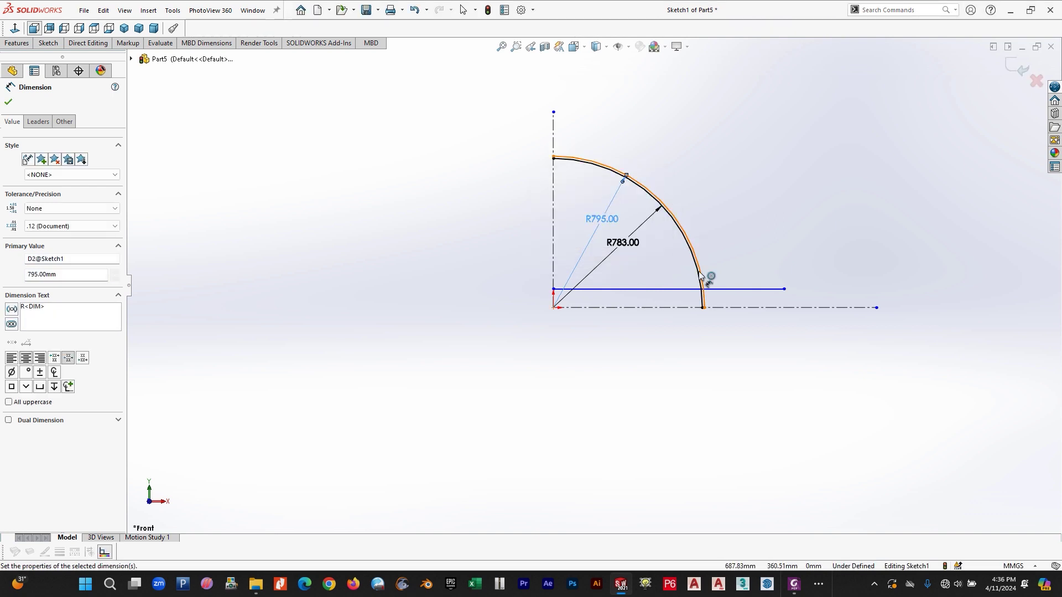
scroll(728, 301, "down", 1)
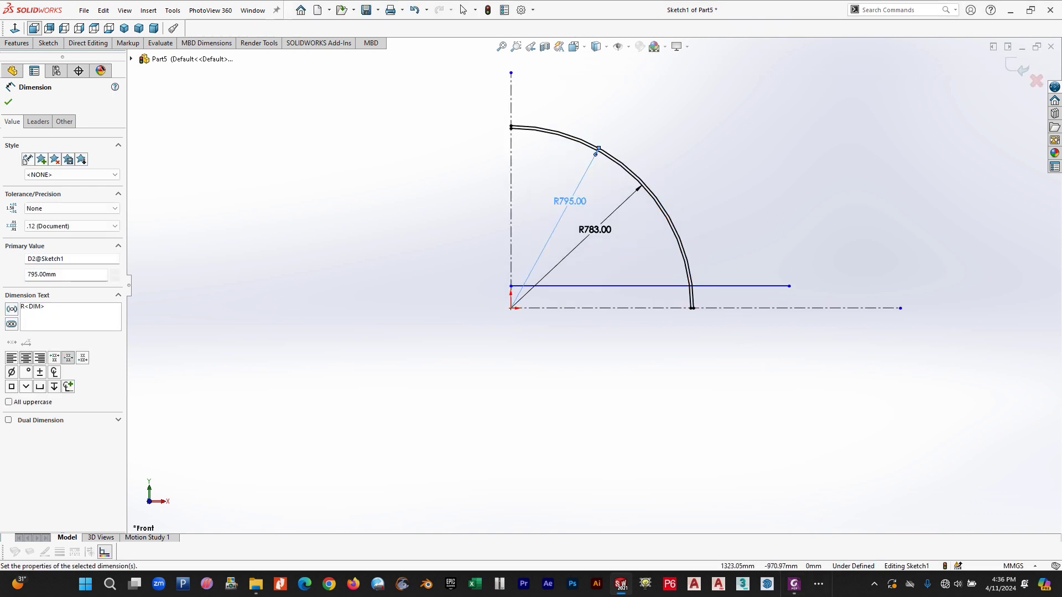
- Examine the clamp flange beside the ring on the PDF drawing, box its 40 gap dimension, and return to SOLIDWORKS
left_click(799, 590)
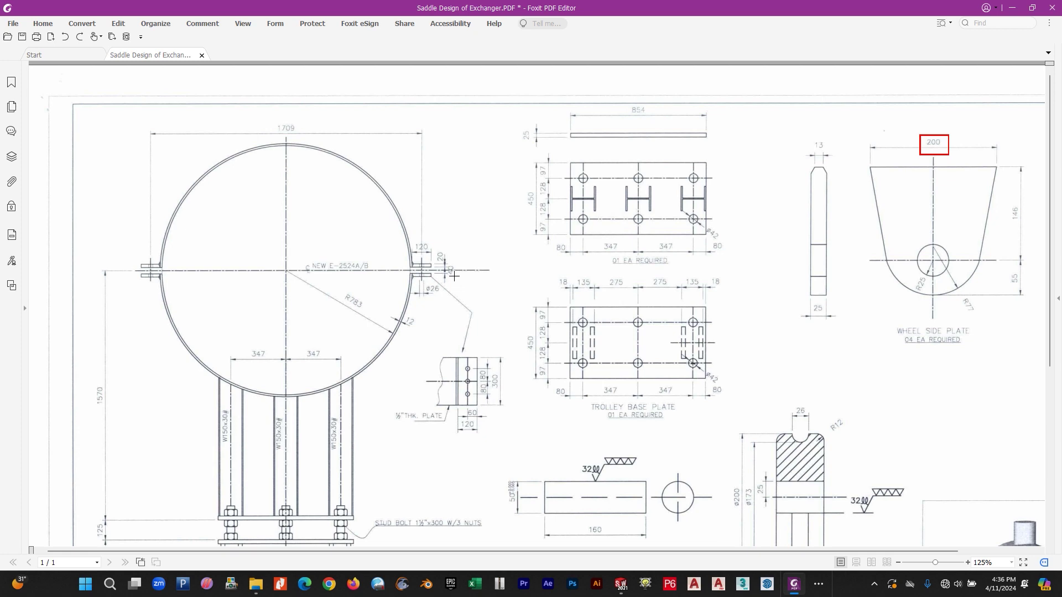
scroll(454, 275, "up", 5, "ctrl")
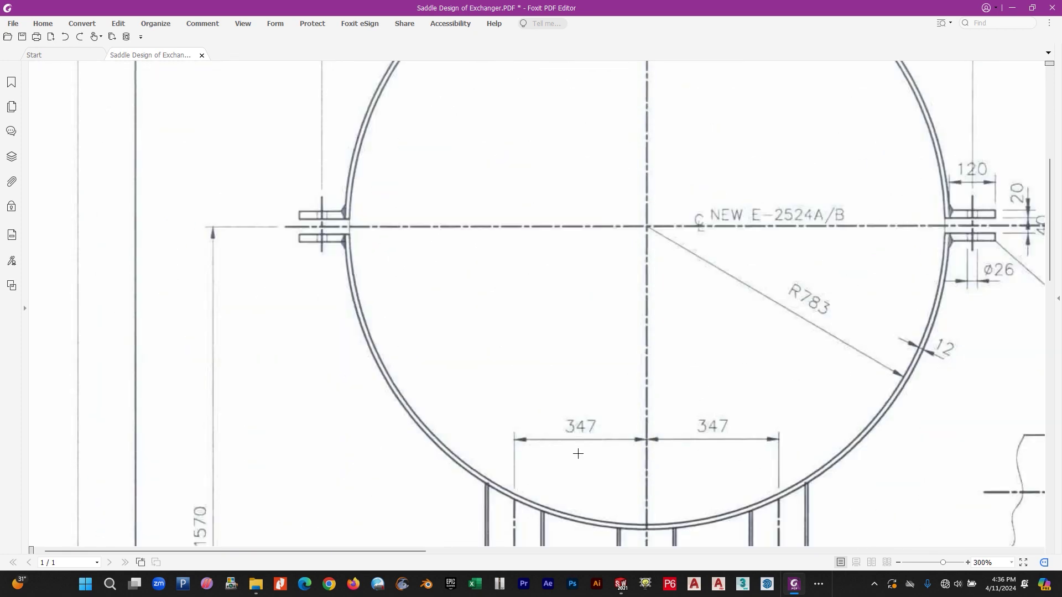
left_click_drag(403, 551, 609, 550)
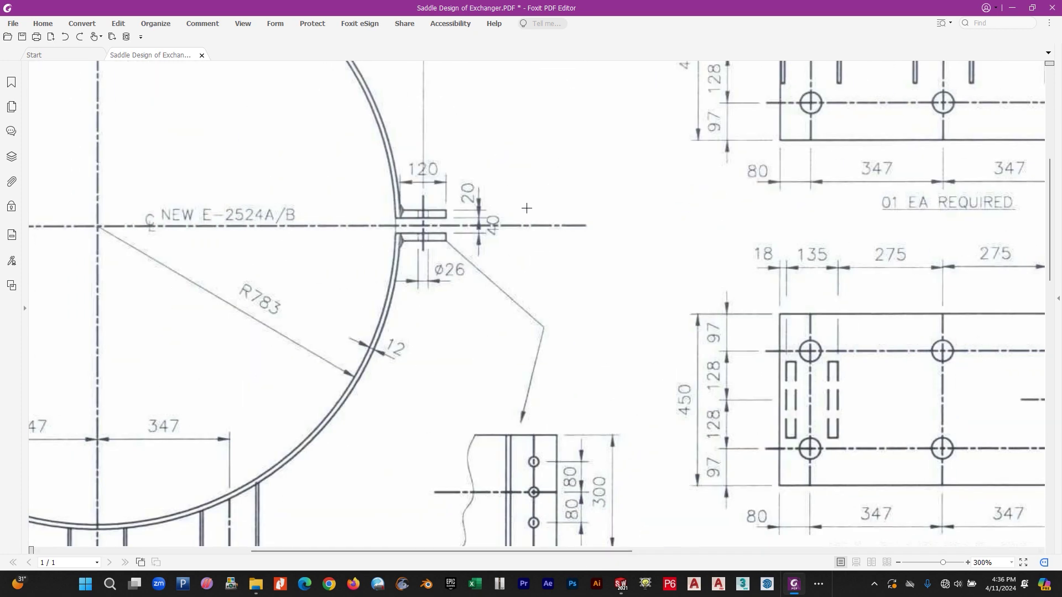
left_click_drag(525, 209, 477, 244)
key("alt+Tab")
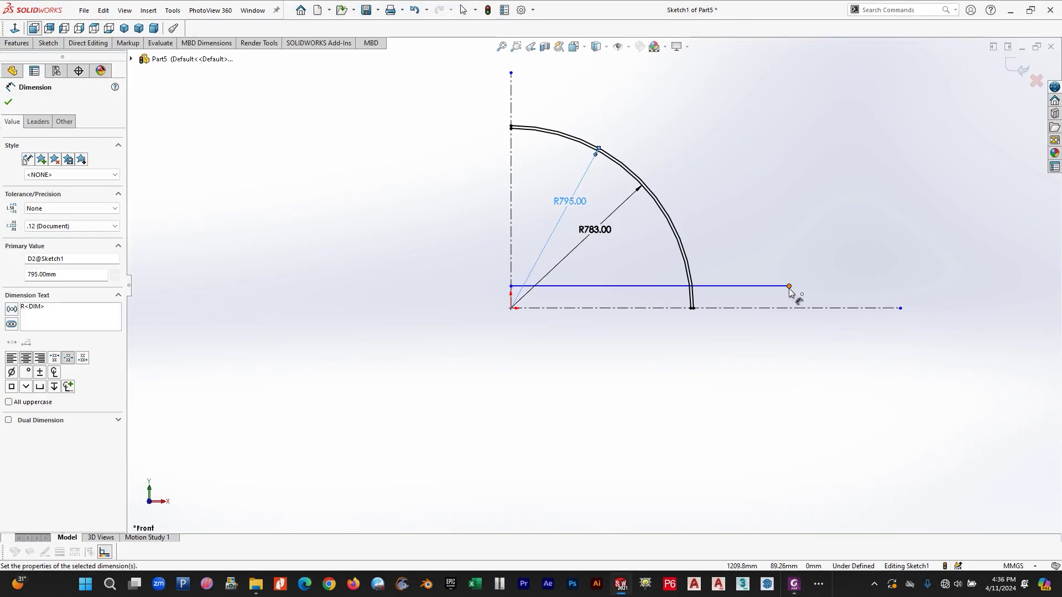
- Dimension the horizontal flange line's height above the horizontal centerline as 20 mm
left_click(789, 286)
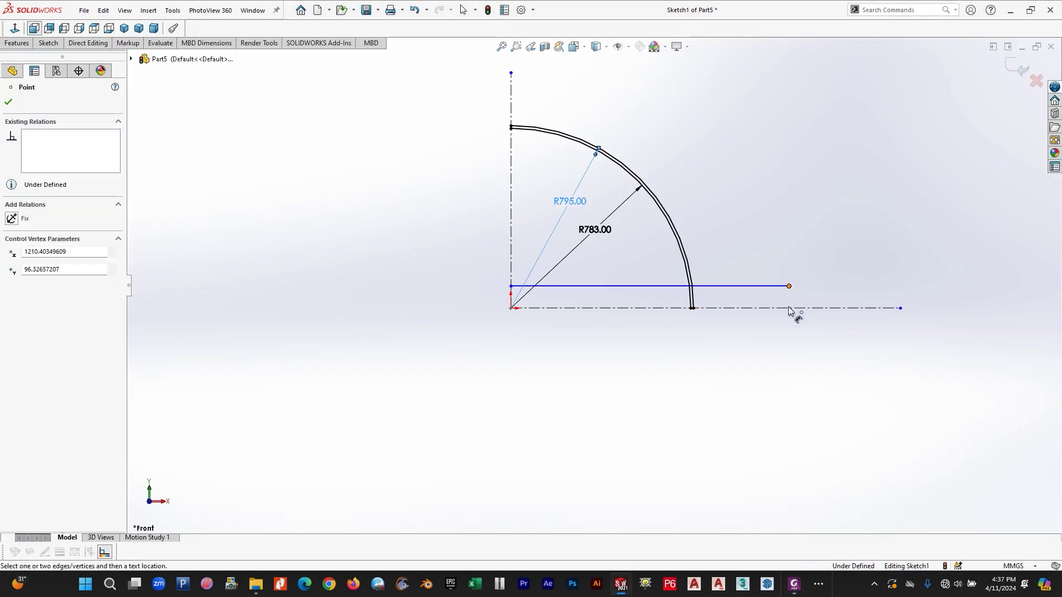
left_click(811, 308)
left_click(833, 296)
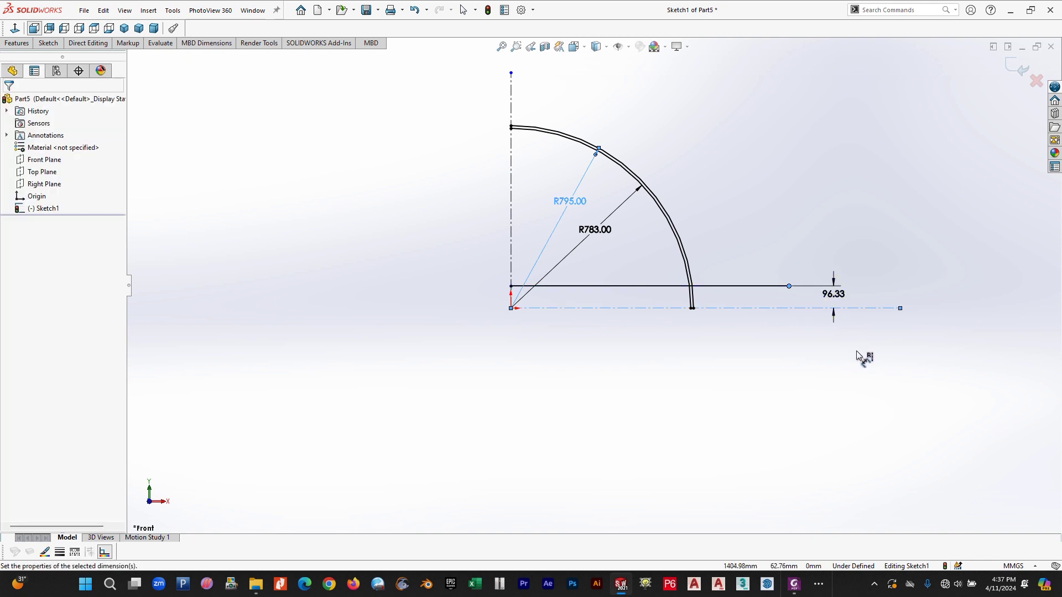
key("Return")
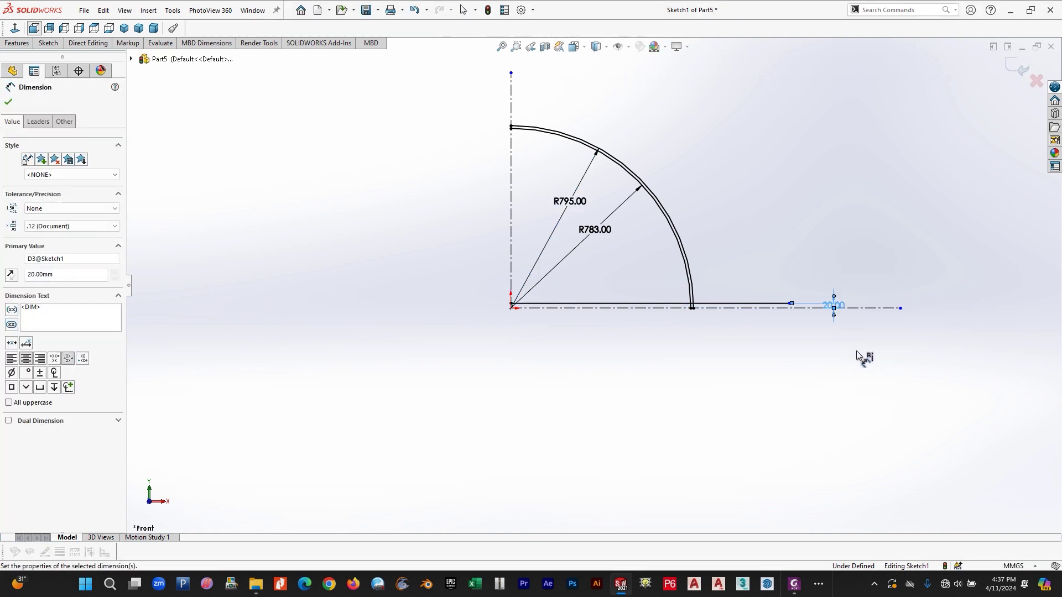
- Check the flange's 20 thickness on the PDF drawing and offset the flange line 20 mm upward in SOLIDWORKS with a dimension added
scroll(691, 339, "down", 5)
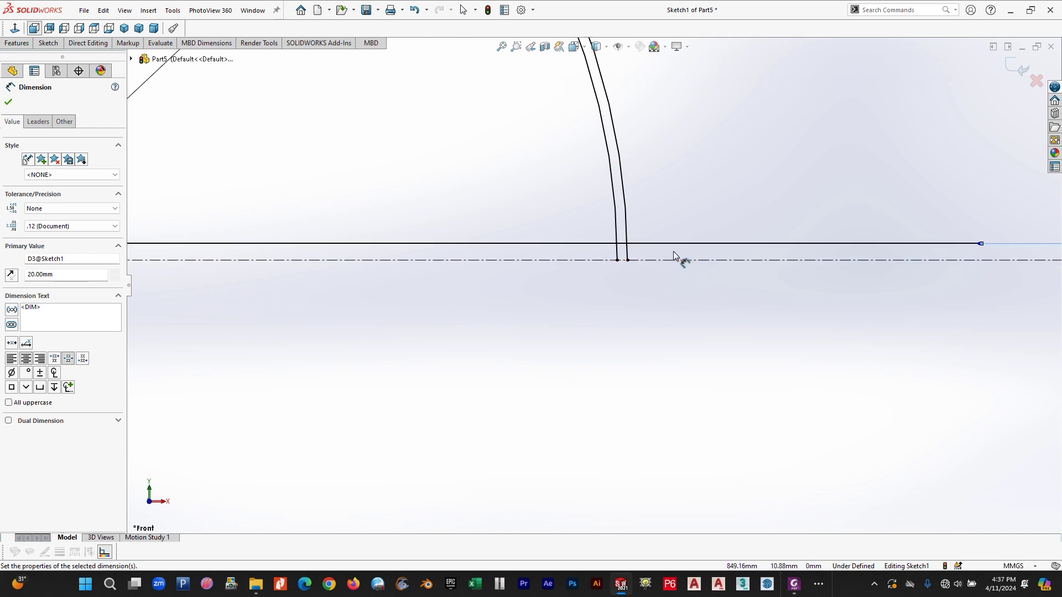
left_click(48, 42)
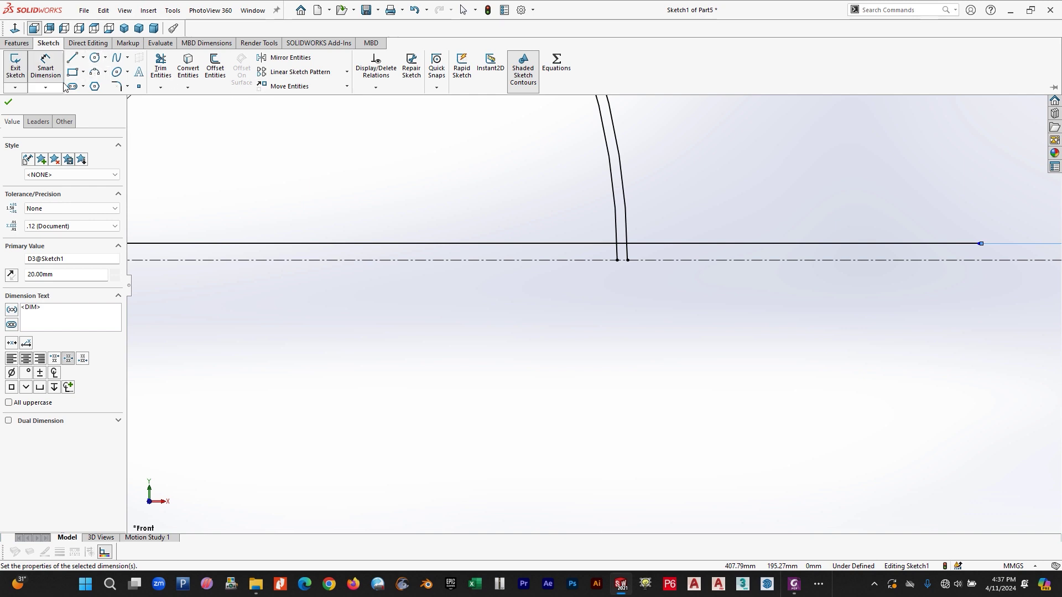
left_click(215, 70)
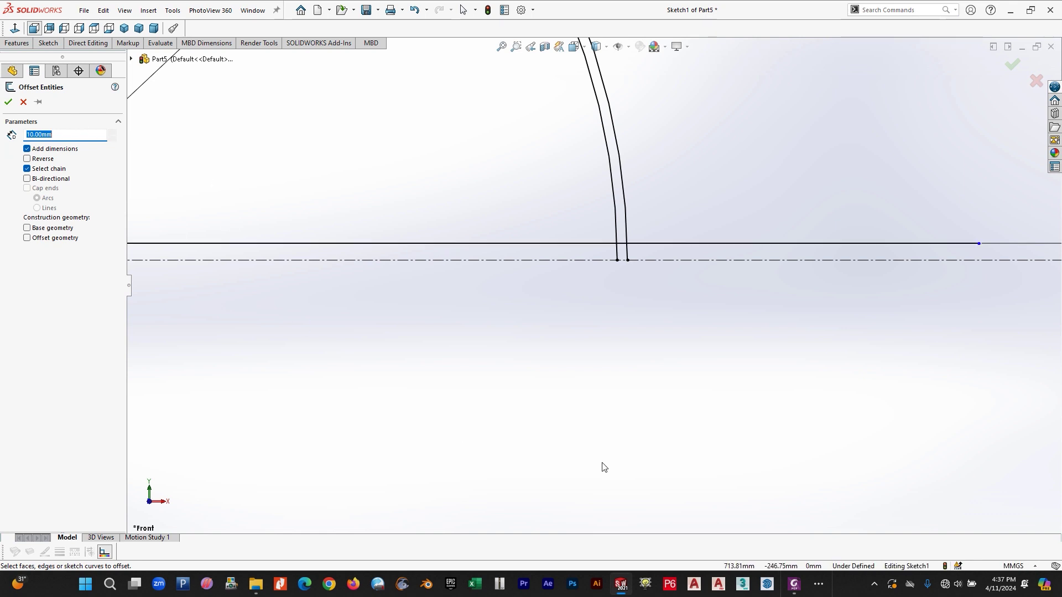
left_click(793, 583)
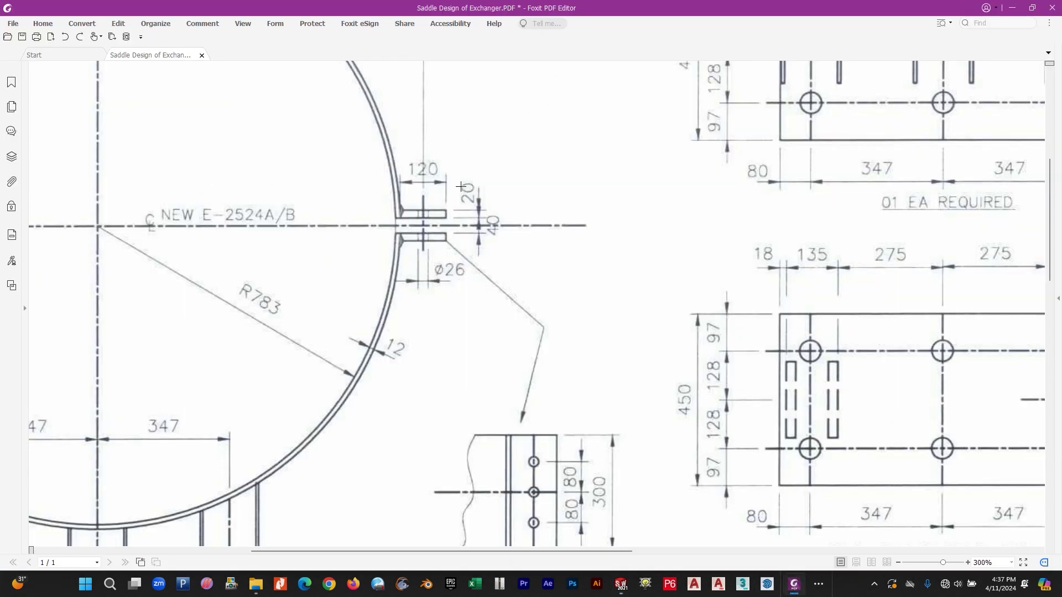
left_click_drag(461, 187, 491, 225)
key("alt+Tab")
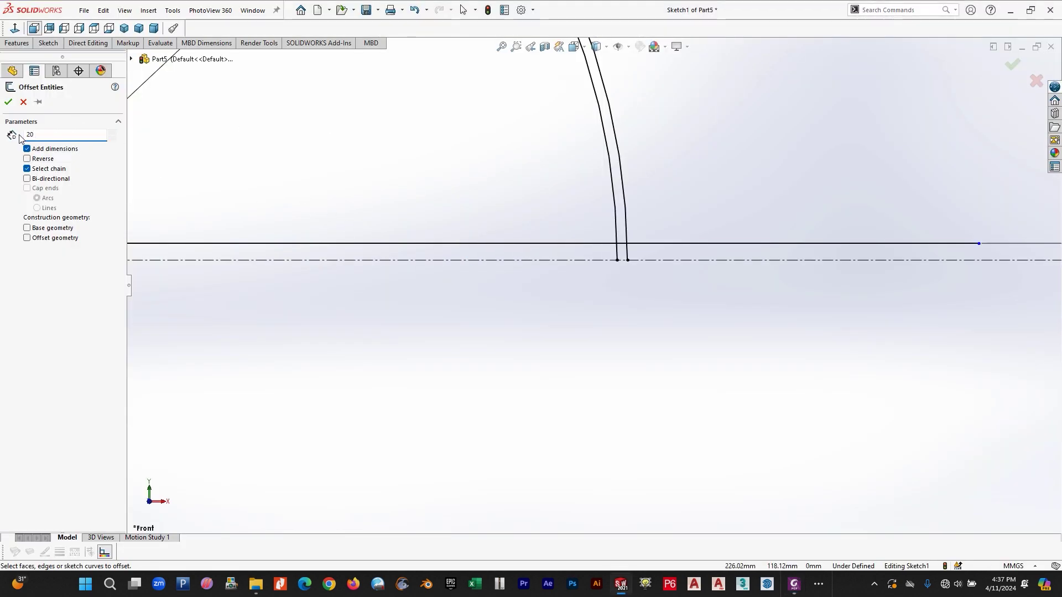
left_click(232, 243)
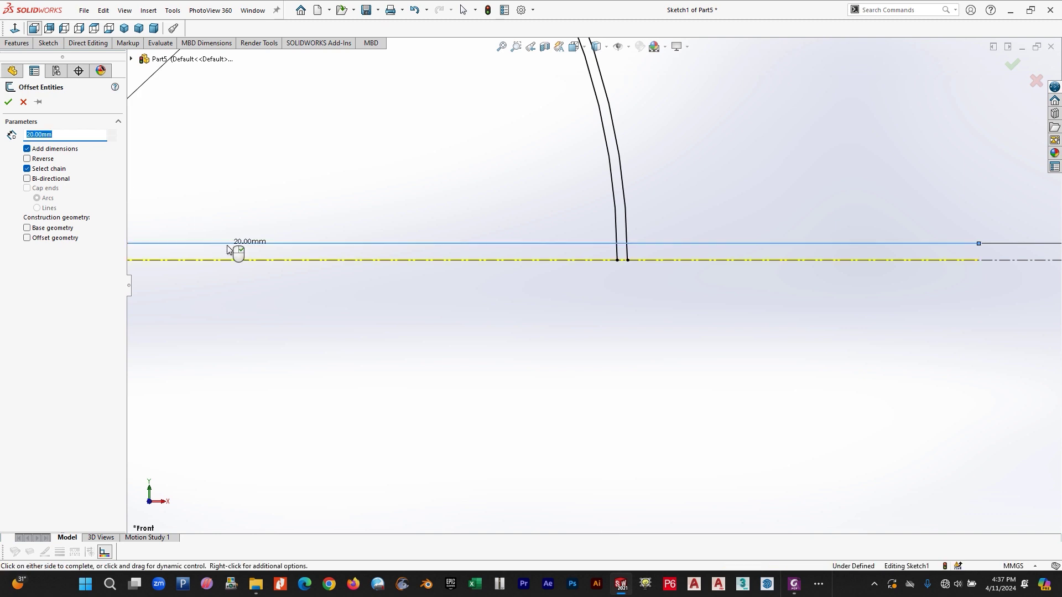
left_click(27, 159)
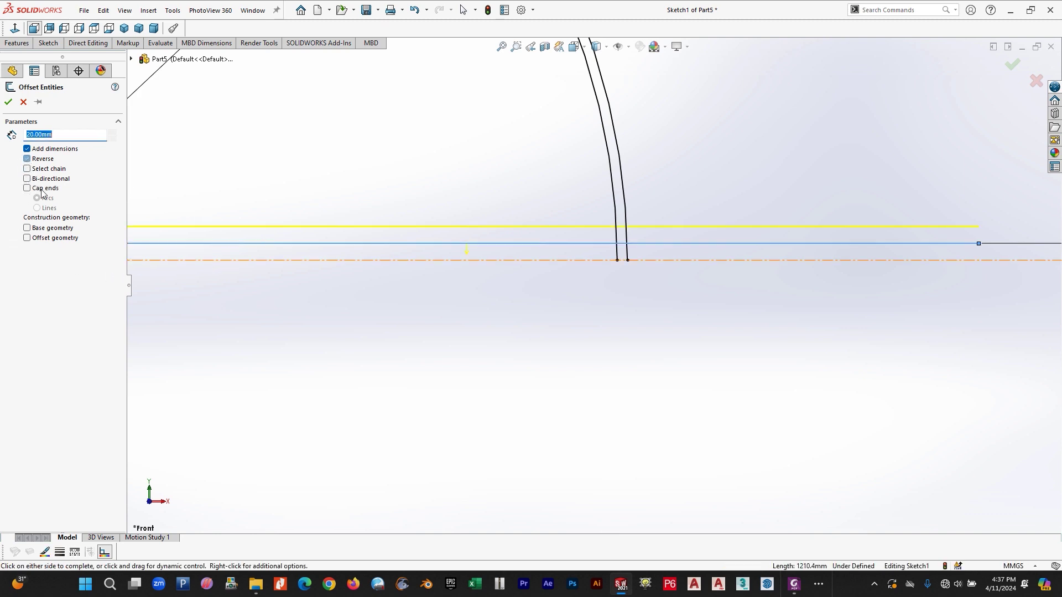
left_click(8, 103)
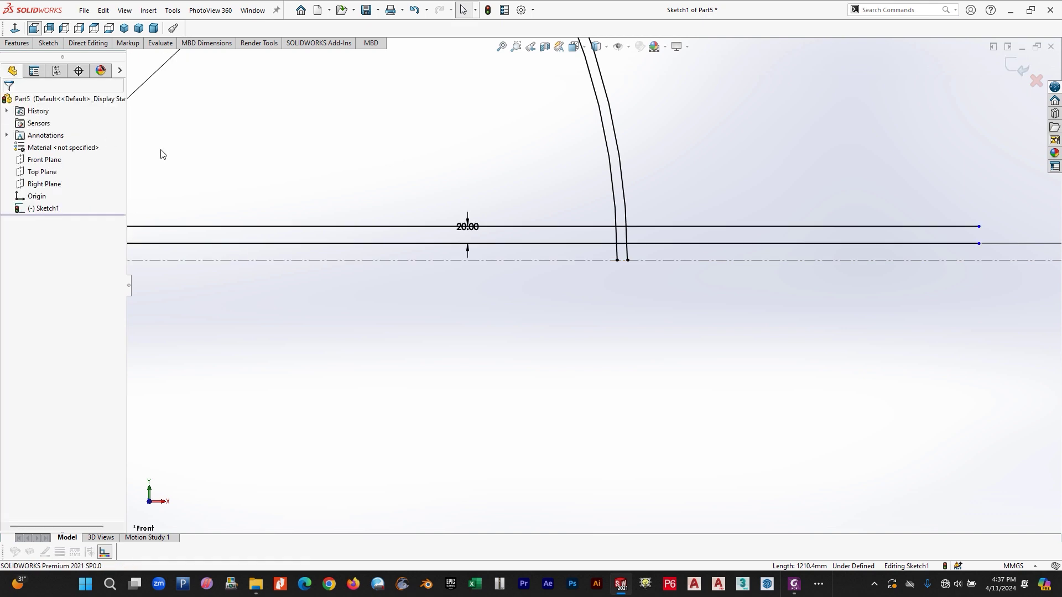
- Close the flange's outer end with a short vertical line joining the ends of its two horizontal lines
scroll(572, 249, "up", 3)
scroll(822, 278, "down", 3)
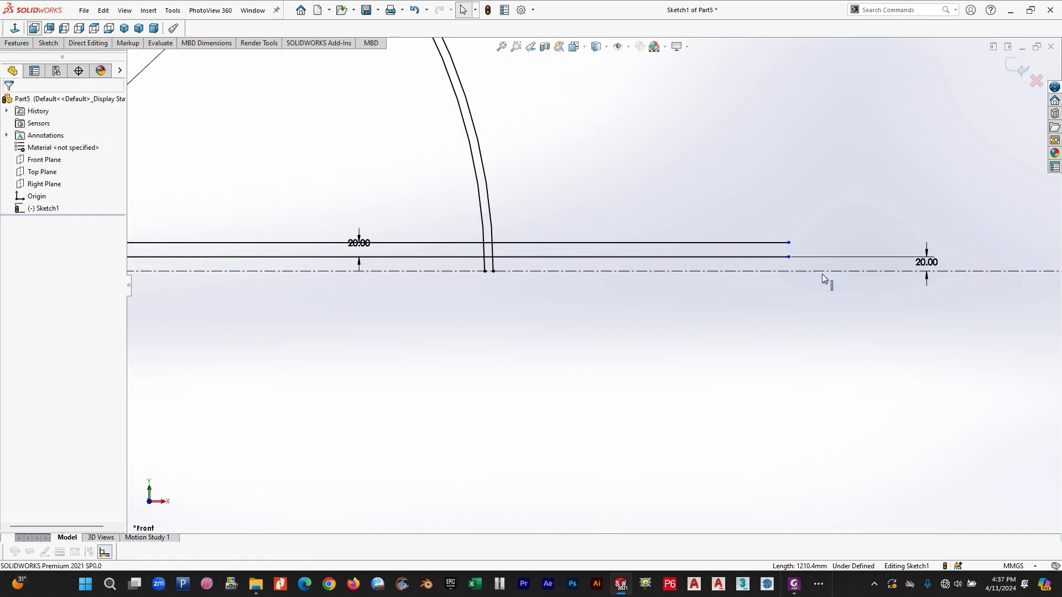
left_click(51, 44)
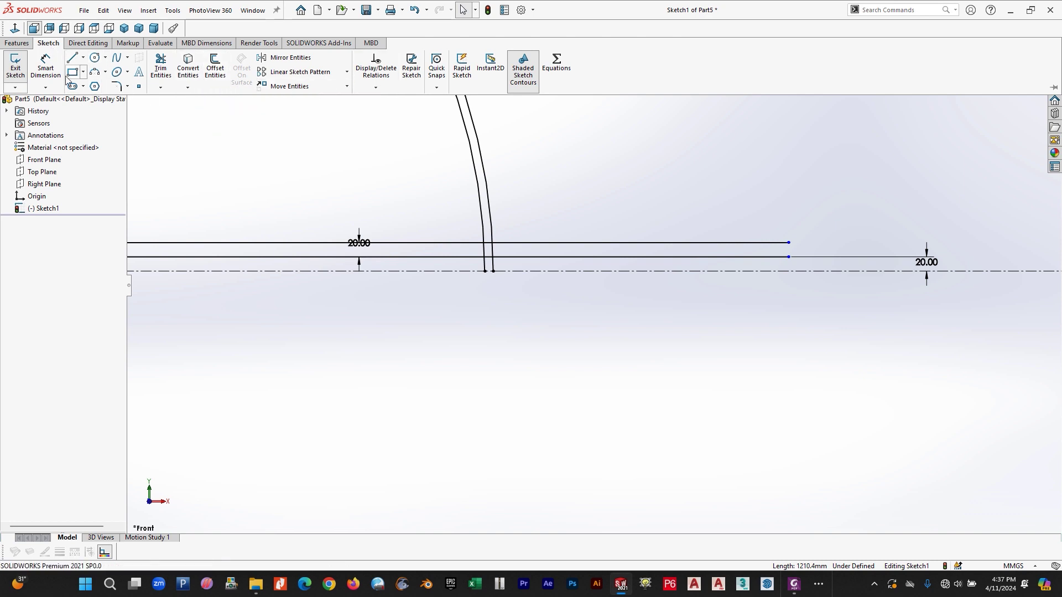
left_click(72, 57)
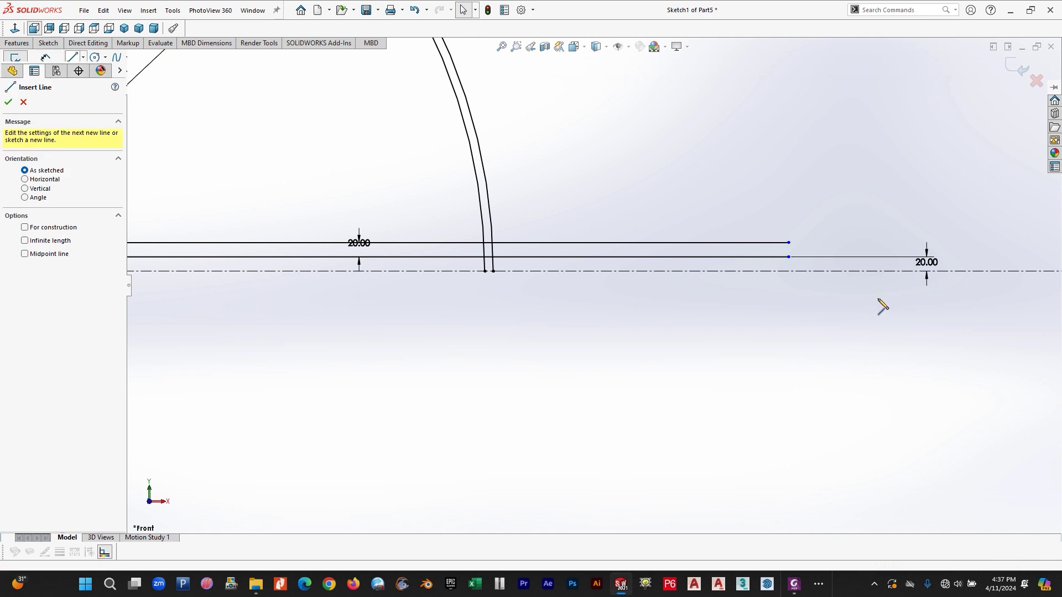
left_click(789, 256)
key("Escape")
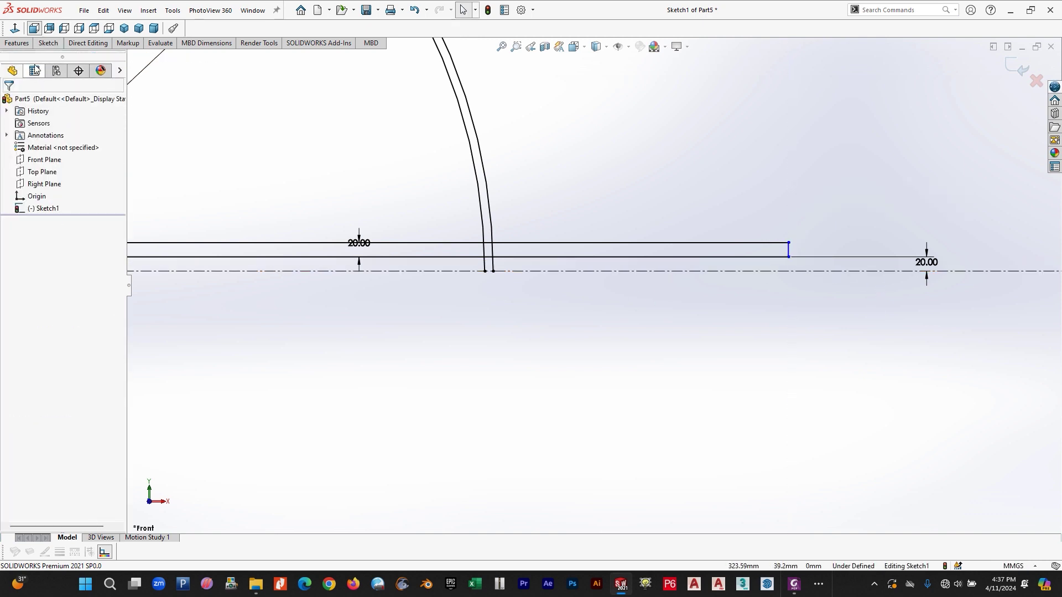
- Power-trim the flange lines inside the ring and the arc ends at and below the flange to leave one continuous ring-and-flange outline
left_click(48, 43)
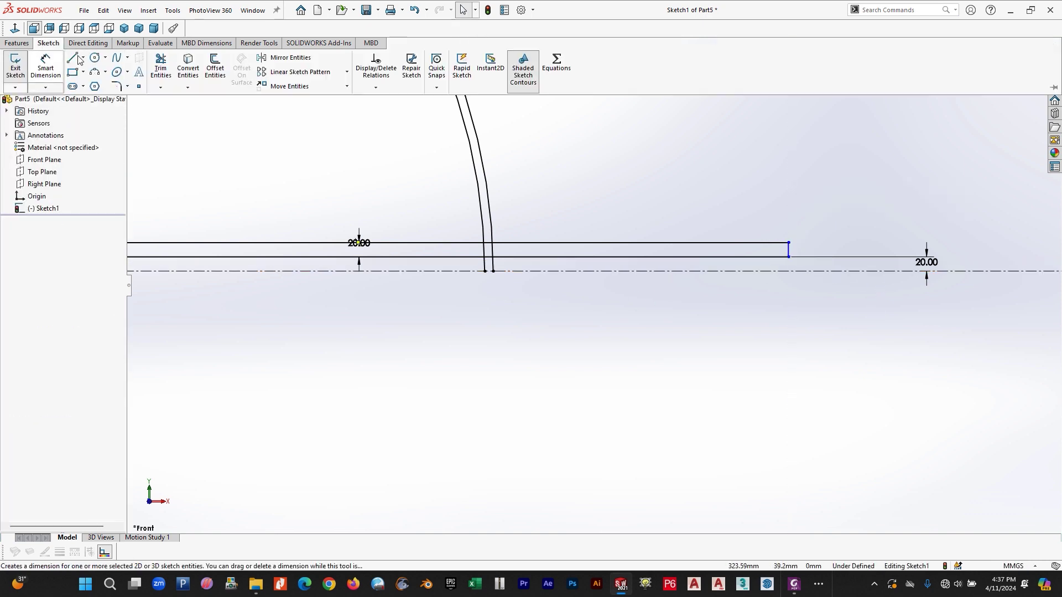
left_click(161, 69)
left_click_drag(256, 222, 274, 265)
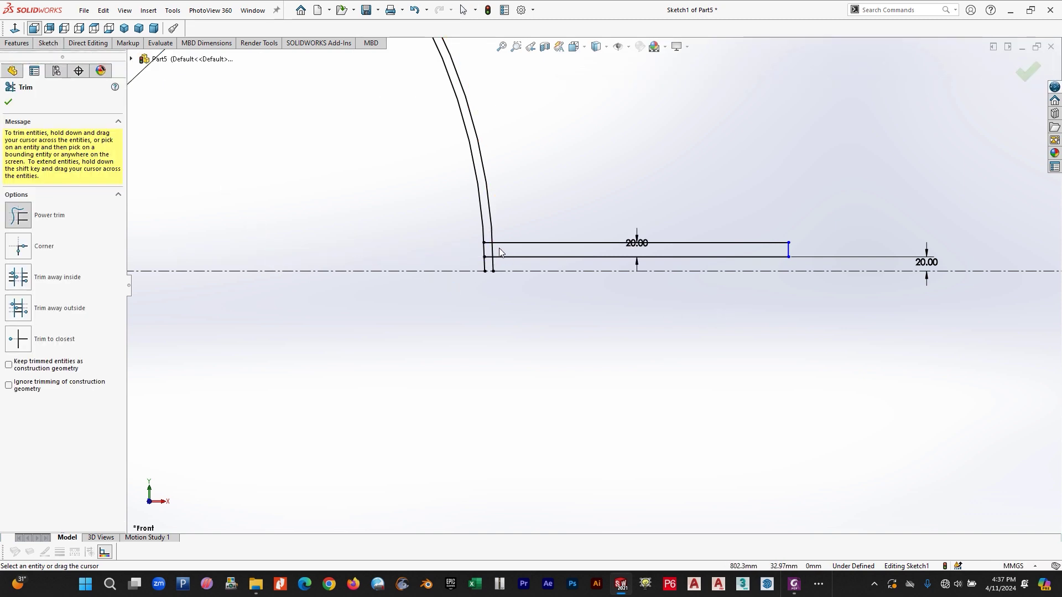
left_click_drag(490, 248, 491, 251)
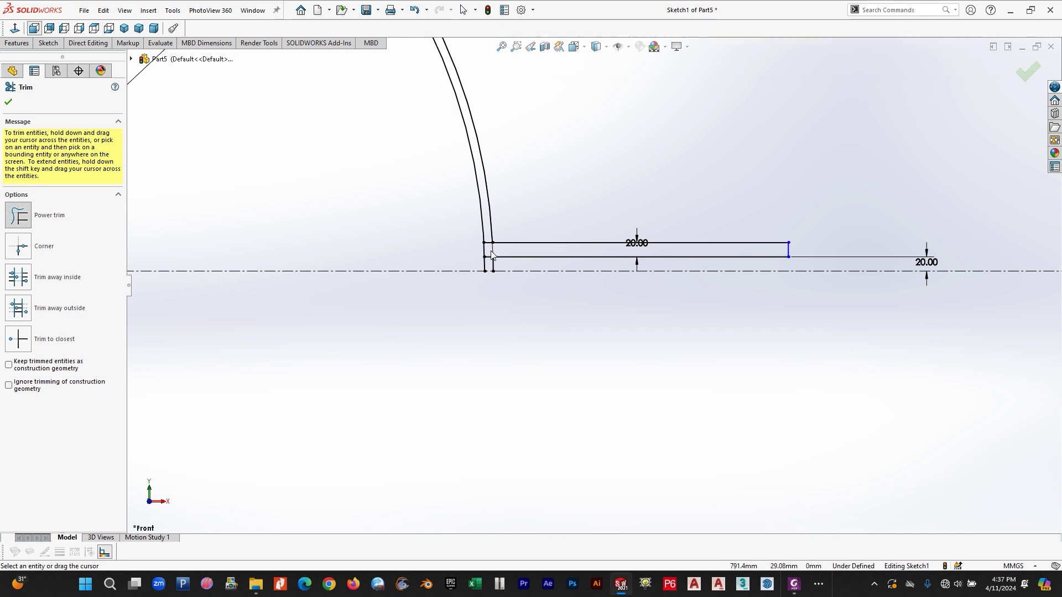
scroll(539, 248, "down", 5)
mouse_move(539, 248)
left_mouse_down()
mouse_move(514, 247)
mouse_move(569, 323)
mouse_move(536, 329)
left_mouse_up()
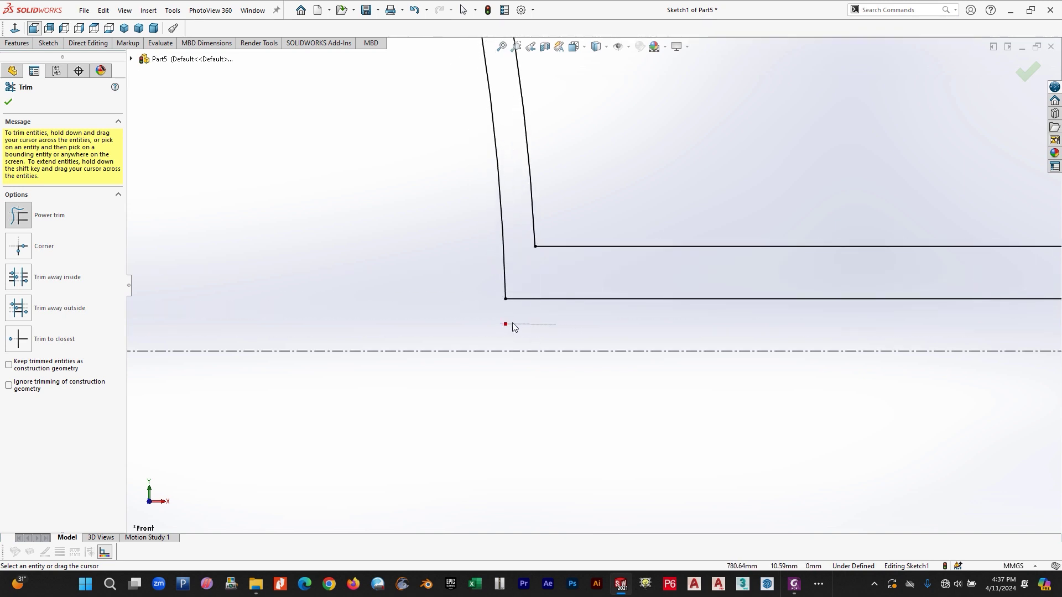
key("Escape")
- Close the ring's upper end with a short line joining the two arcs' endpoints on the vertical centerline
scroll(528, 245, "up", 8)
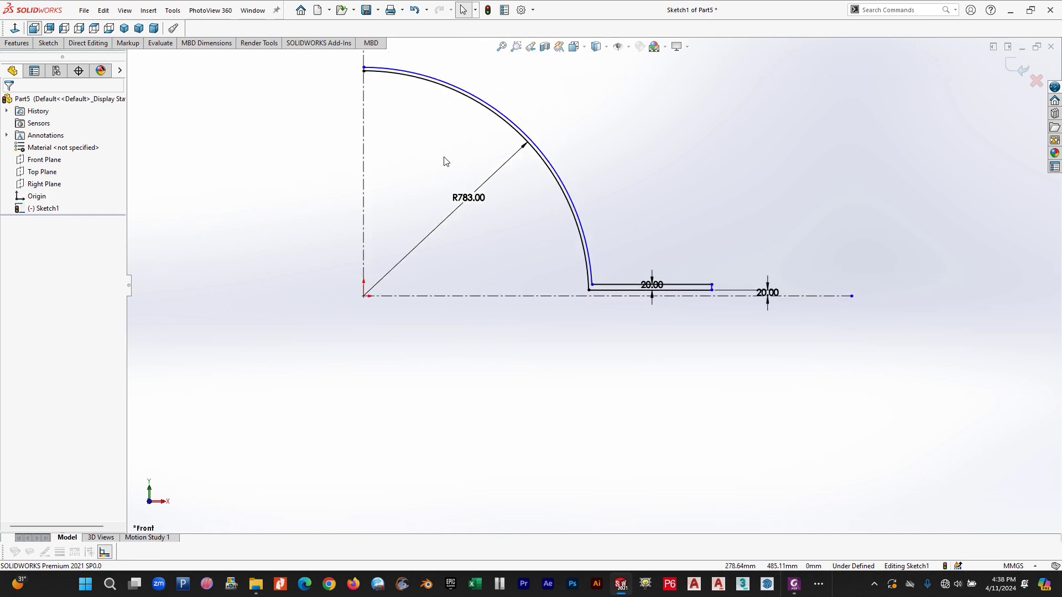
scroll(364, 88, "down", 4)
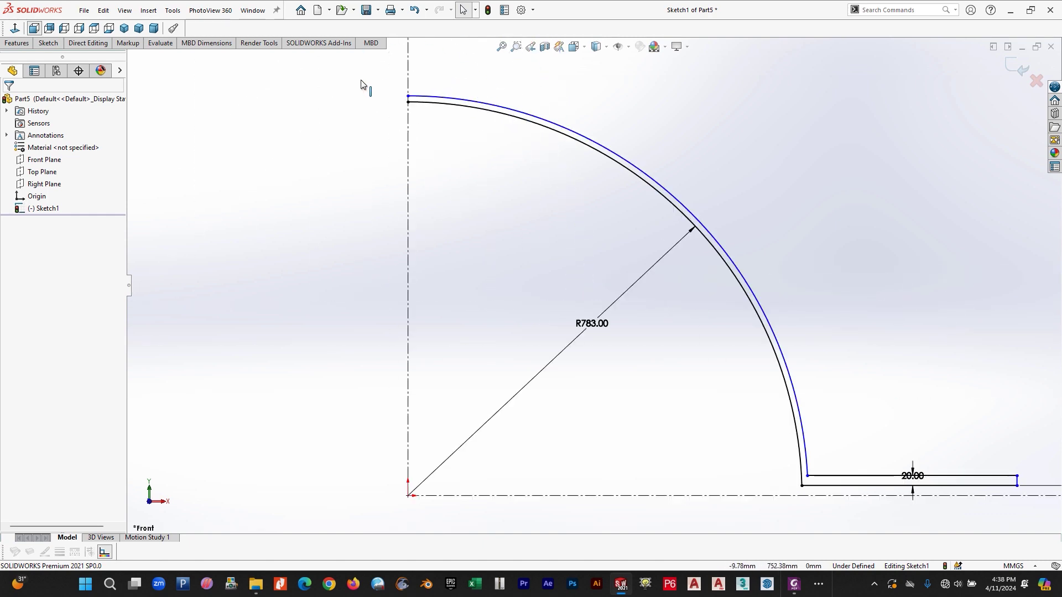
left_click(48, 43)
left_click(78, 61)
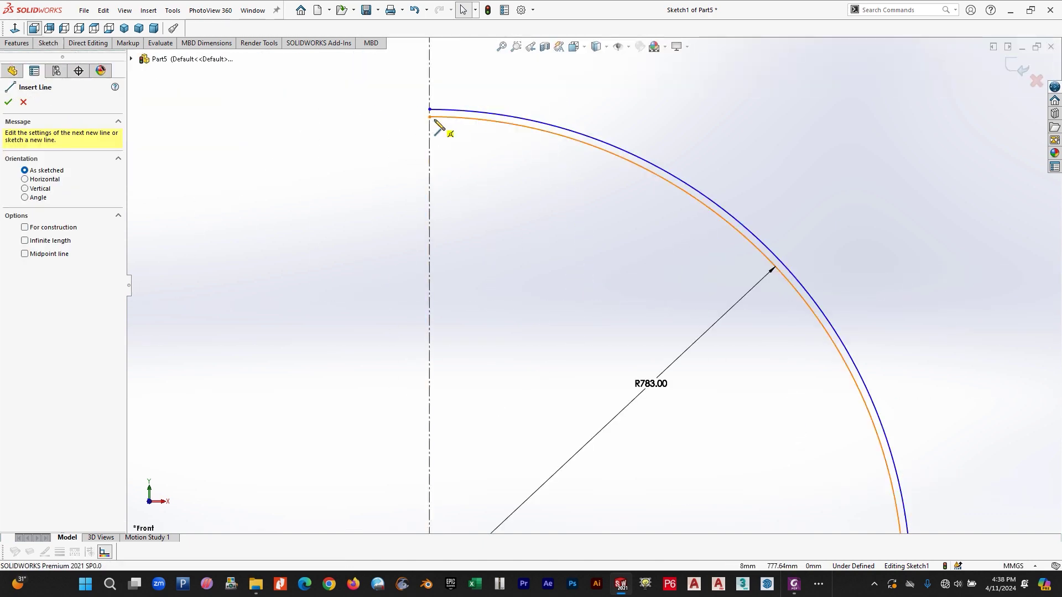
left_click(430, 117)
left_click(429, 109)
key("Escape")
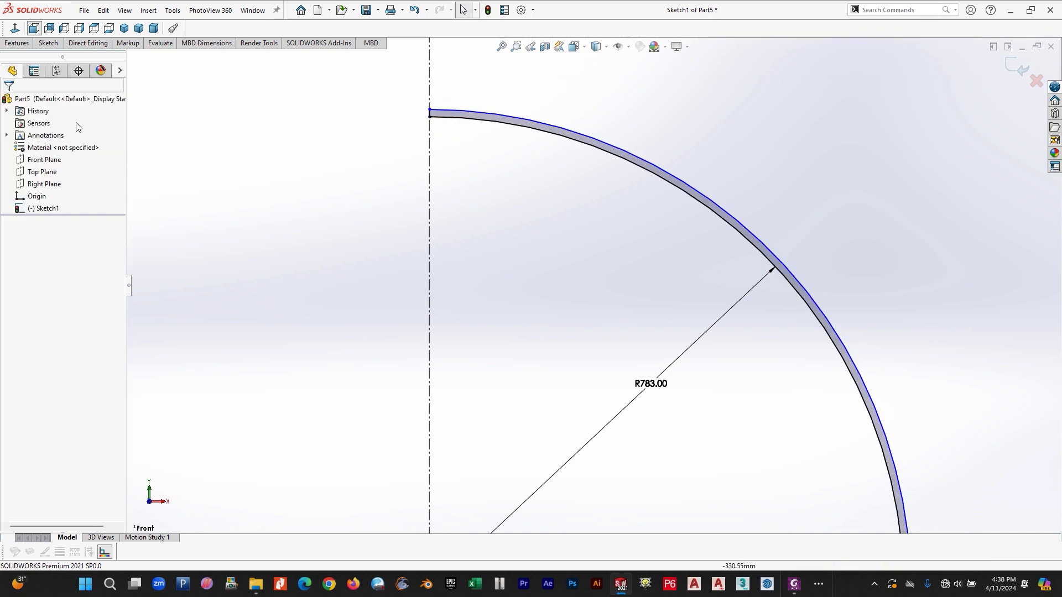
- Dimension the ring's outer arc radius again as 795 mm
left_click(48, 43)
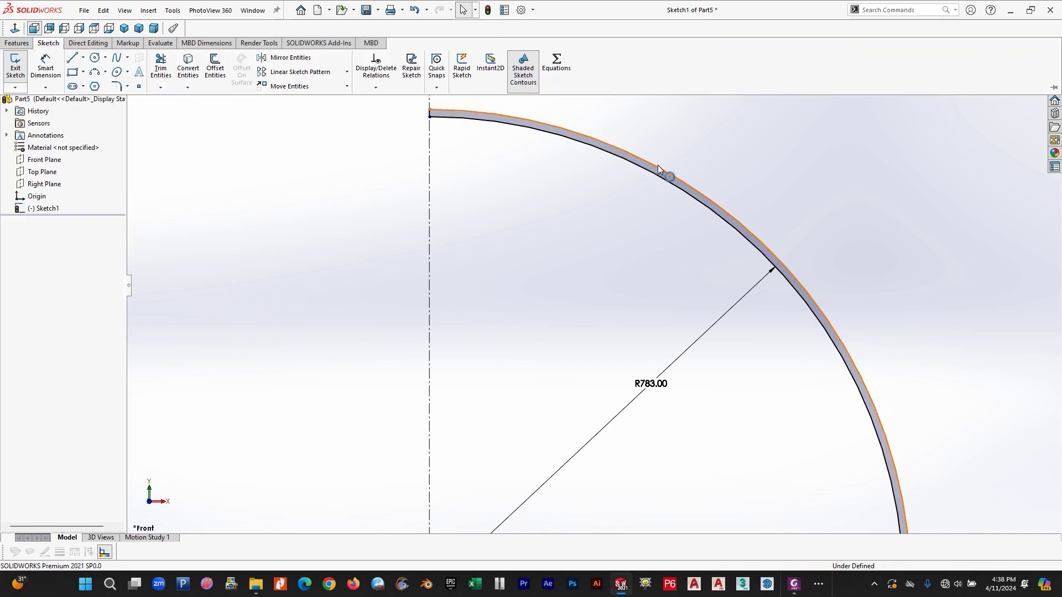
left_click(658, 169)
left_click(180, 131)
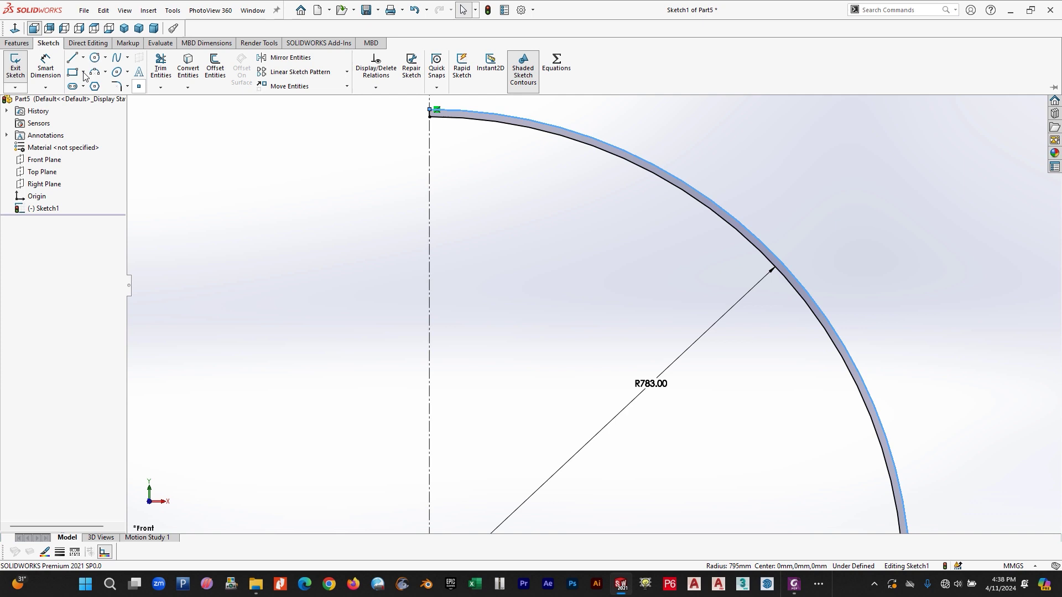
left_click(50, 66)
left_click(604, 228)
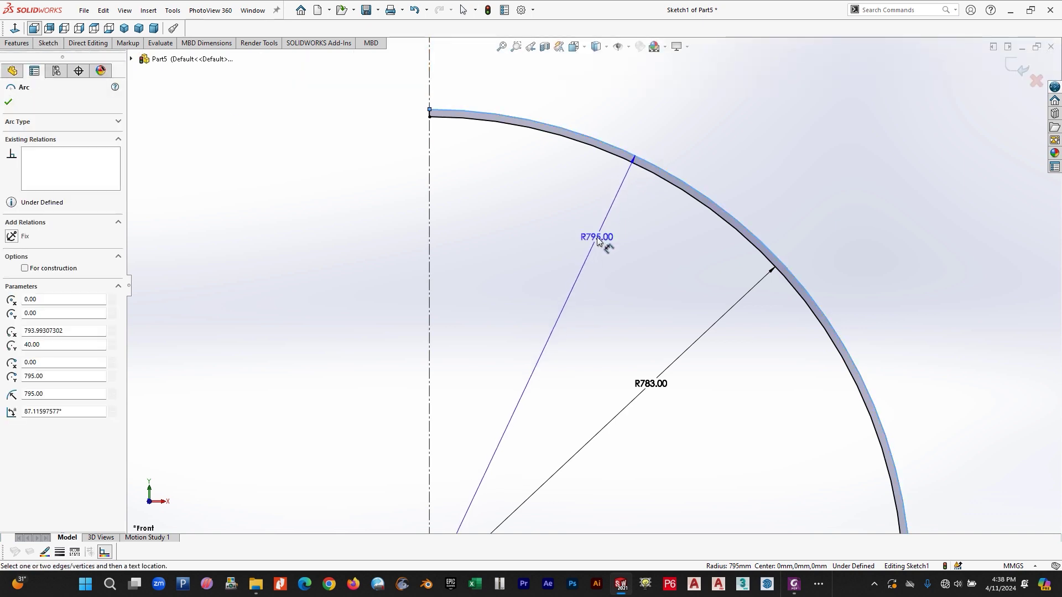
left_click(592, 233)
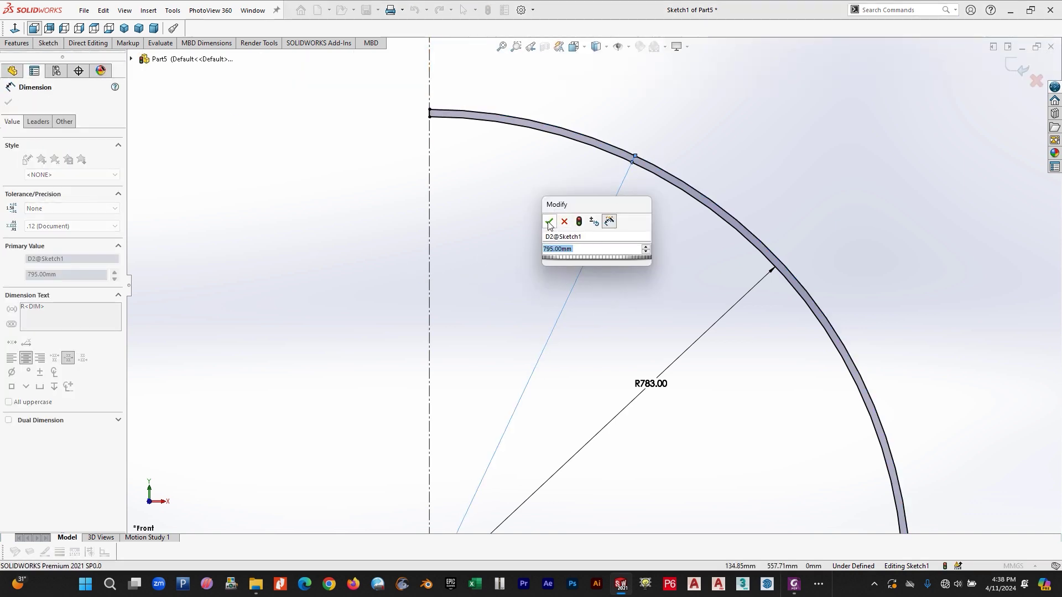
left_click(549, 223)
key("Escape")
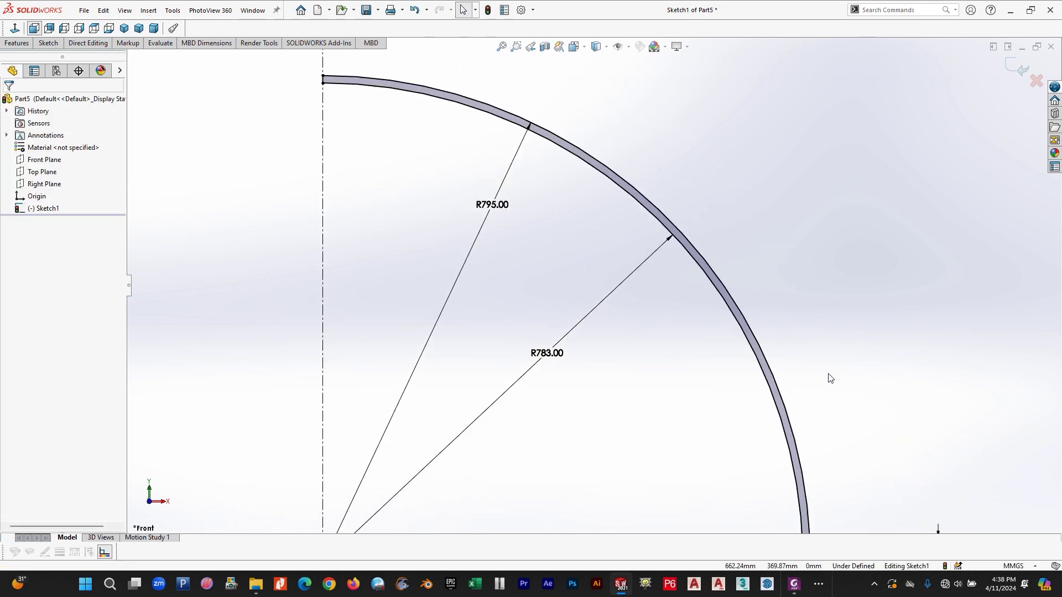
- Check the flange's 120 length dimension on the PDF drawing and return to SOLIDWORKS
scroll(819, 409, "up", 5)
scroll(718, 398, "down", 5)
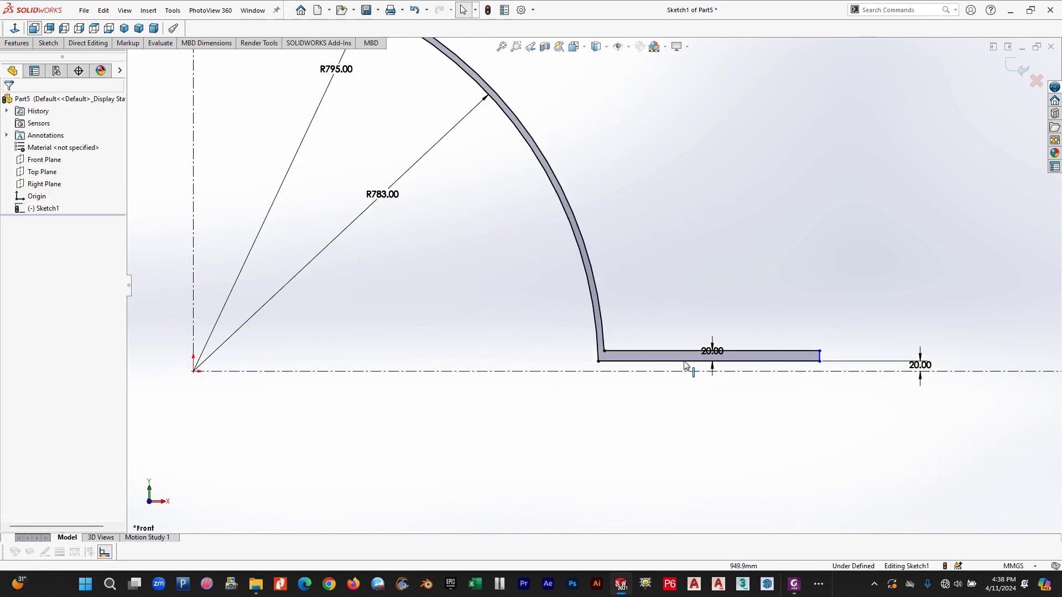
left_click(794, 583)
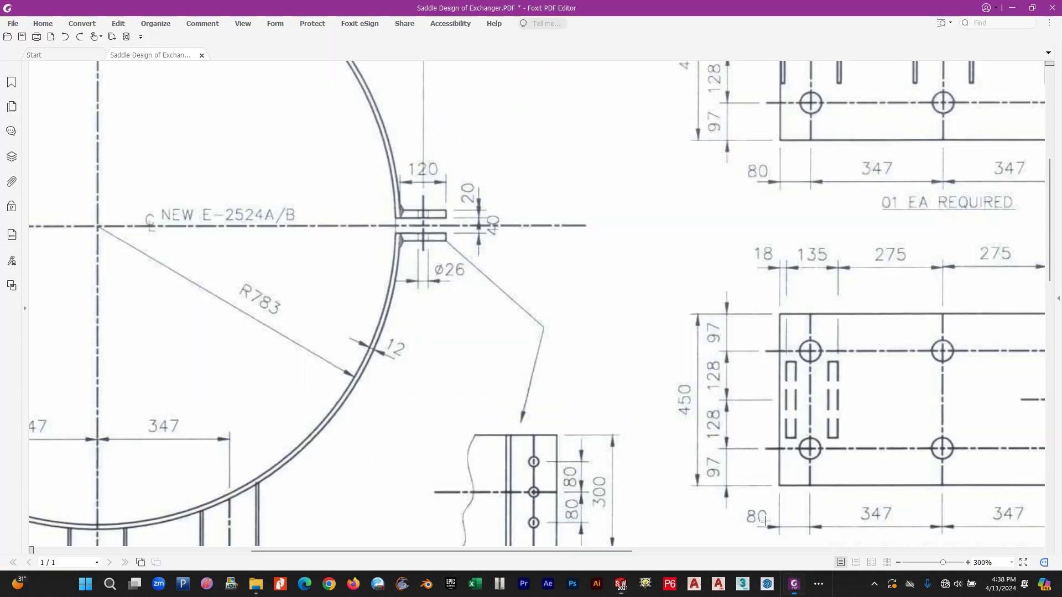
left_click_drag(390, 155, 450, 202)
key("Delete")
key("alt+Tab")
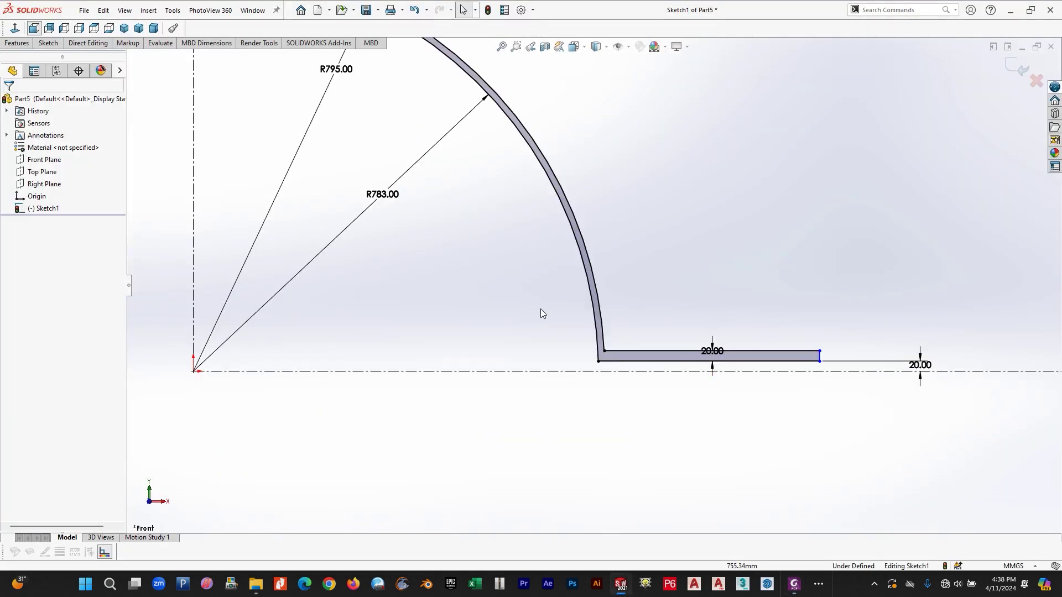
- Dimension the length of the flange's upper edge as 120 mm
left_click(48, 45)
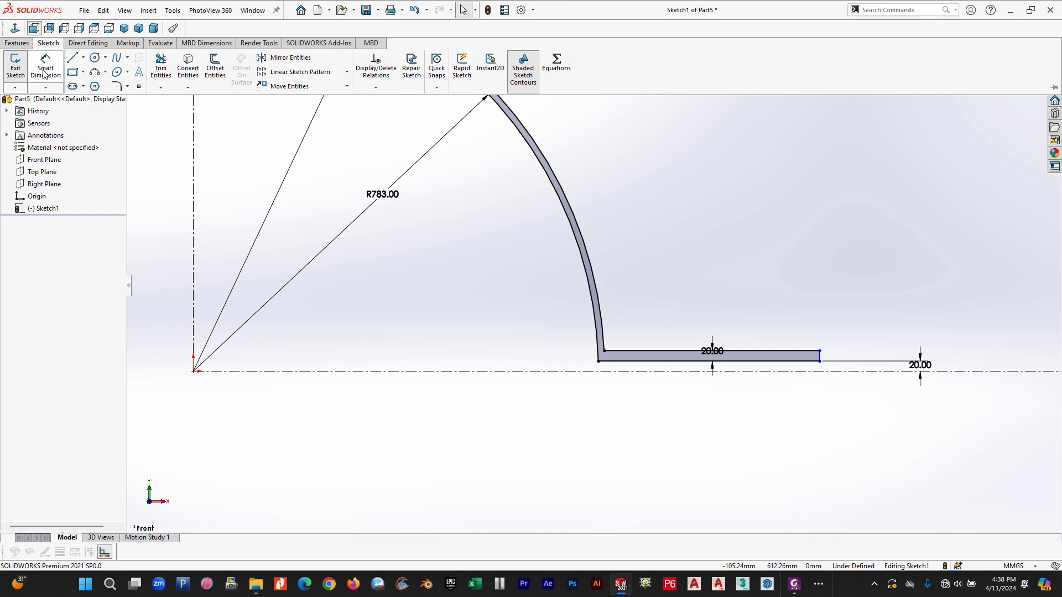
left_click(650, 352)
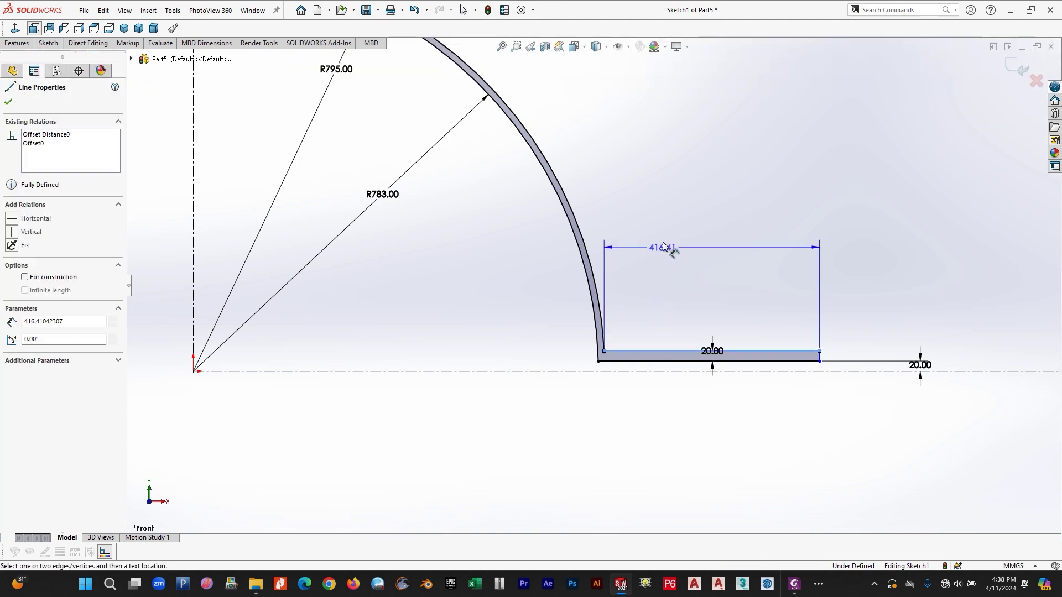
left_click(710, 297)
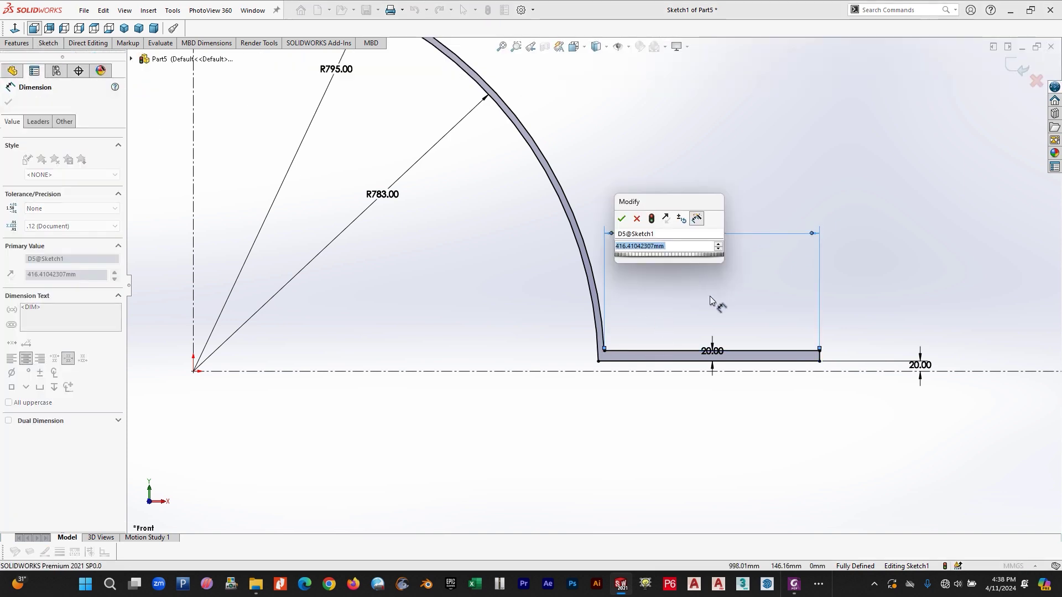
type("120")
key("Return")
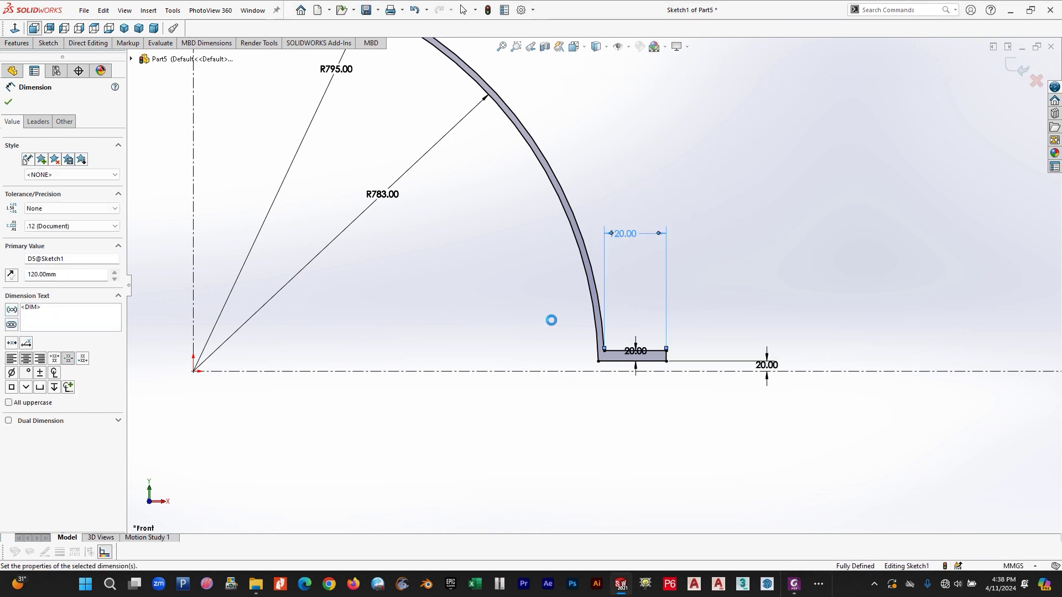
- Finish the flange dimensioning and start an Extruded Boss from the ring's quarter profile
left_click(7, 102)
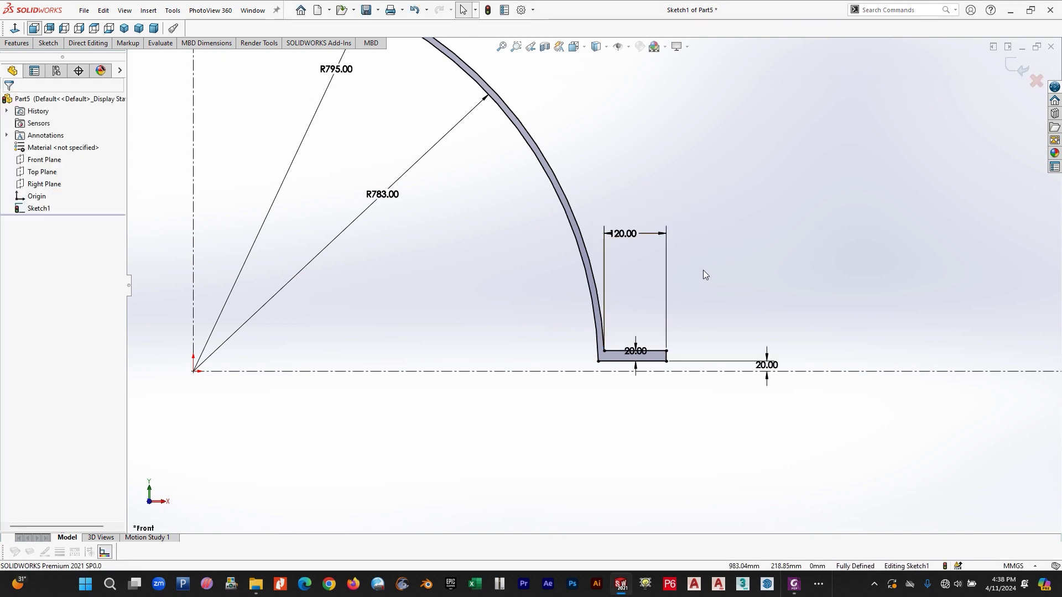
scroll(592, 286, "up", 2)
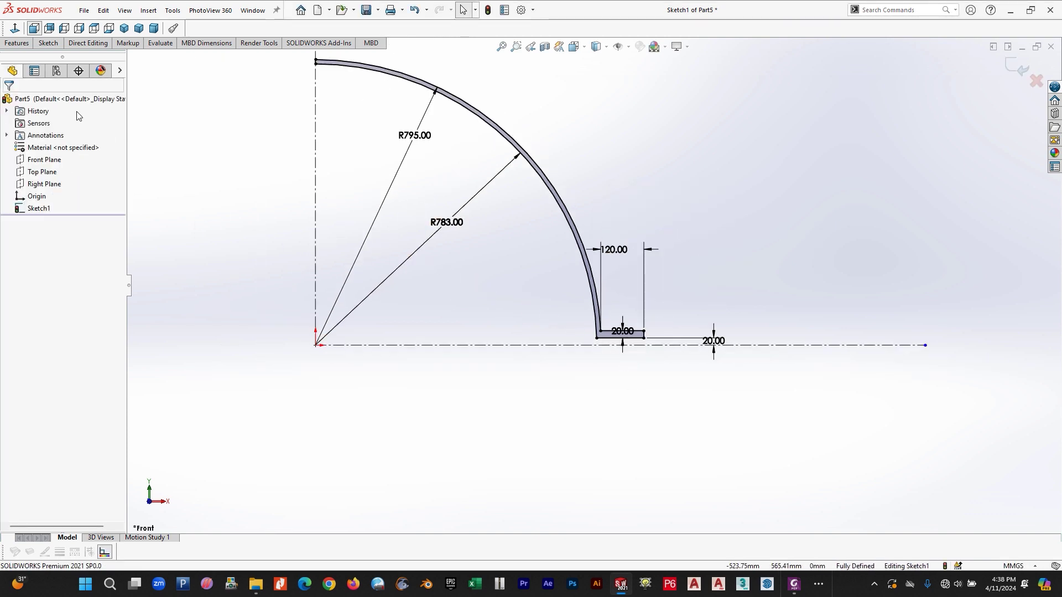
left_click(48, 43)
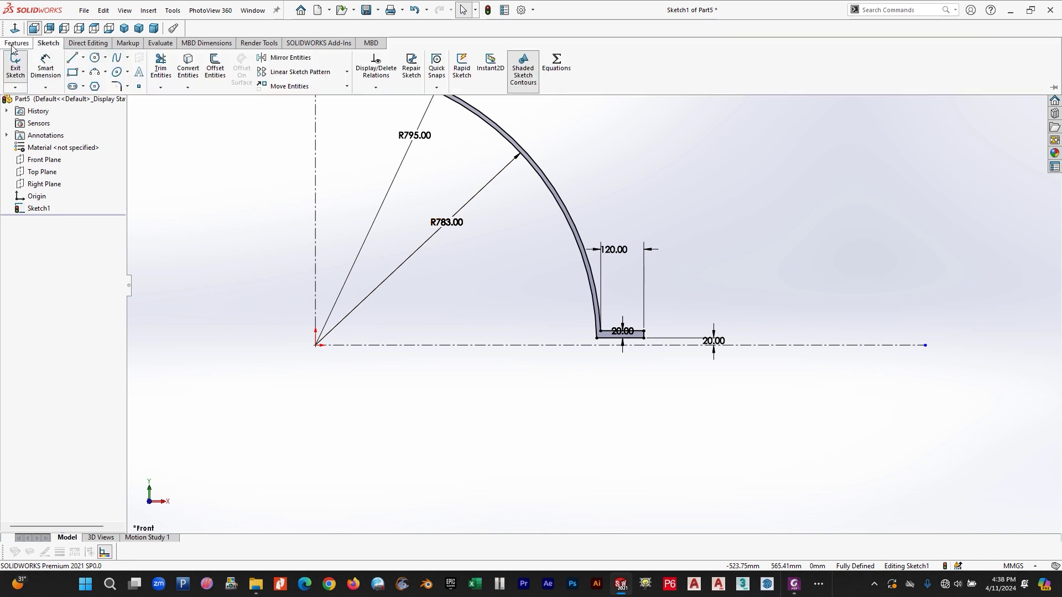
left_click(17, 43)
left_click(26, 72)
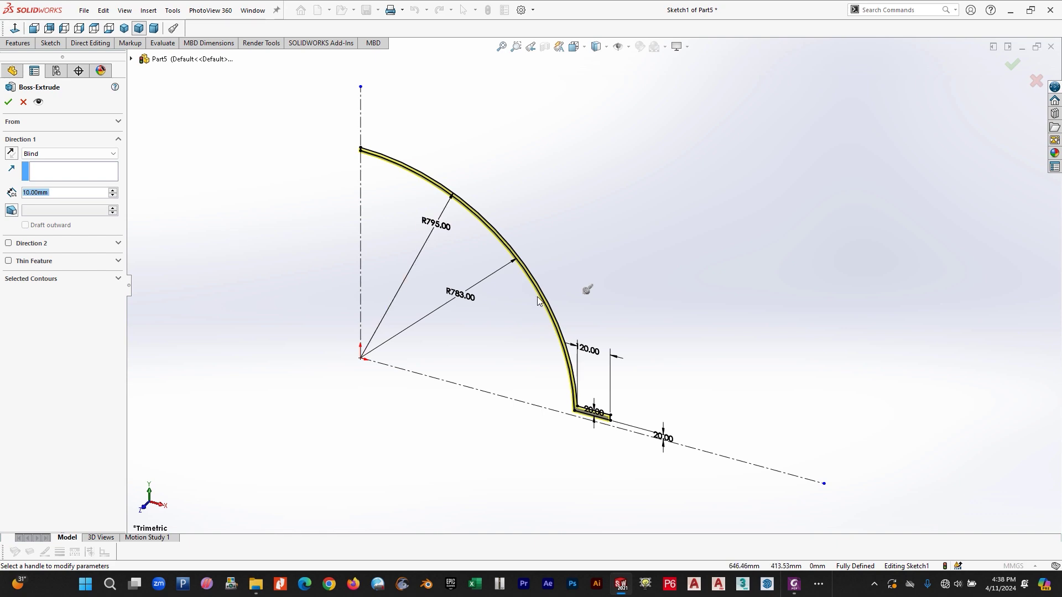
scroll(538, 300, "down", 4)
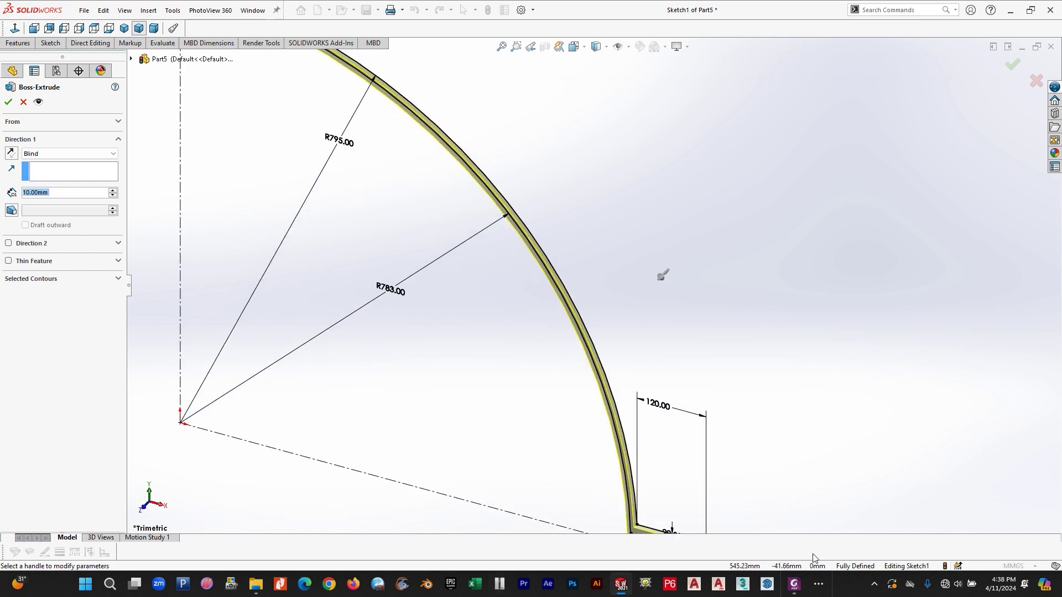
- Switch to the PDF drawing, mark the overall width dimension in the clamp flange detail, and remove the markup
left_click(794, 584)
scroll(754, 412, "down", 2)
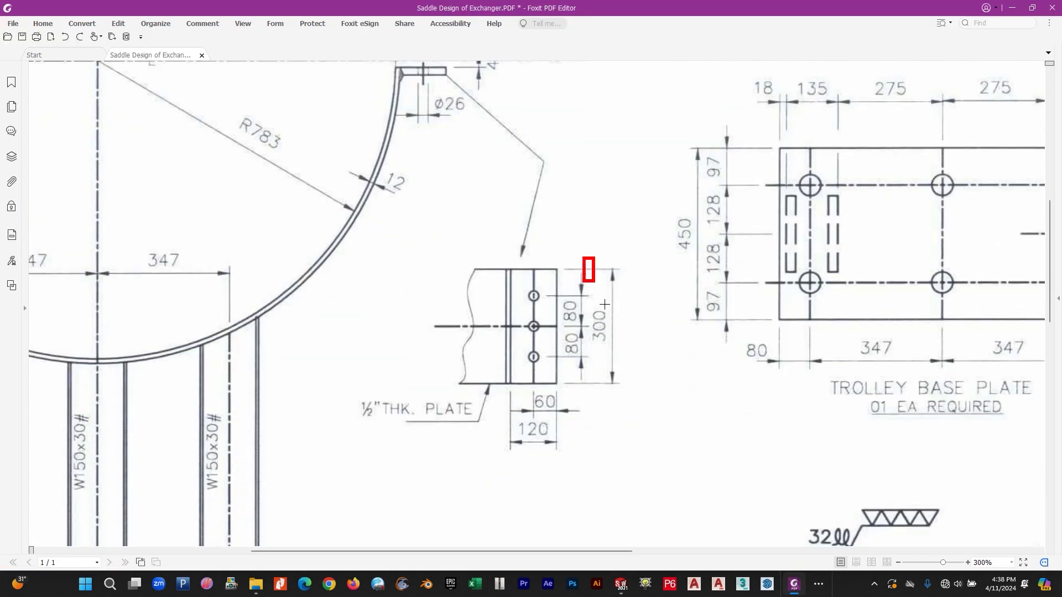
left_click_drag(604, 304, 639, 406)
key("Delete")
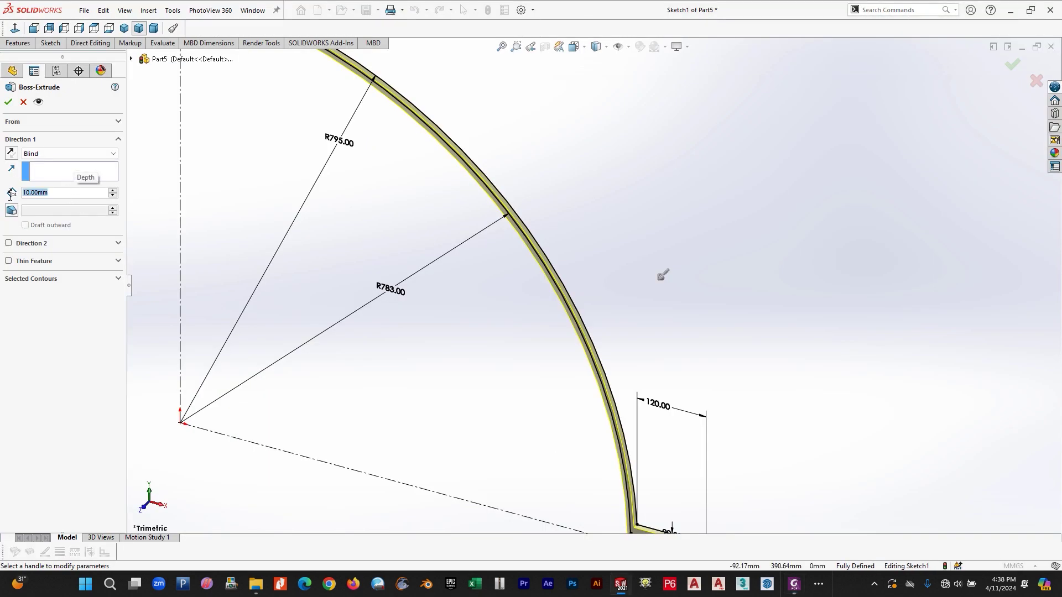
- Extrude the ring and flange profile 300 mm with the Mid Plane end condition
type("300")
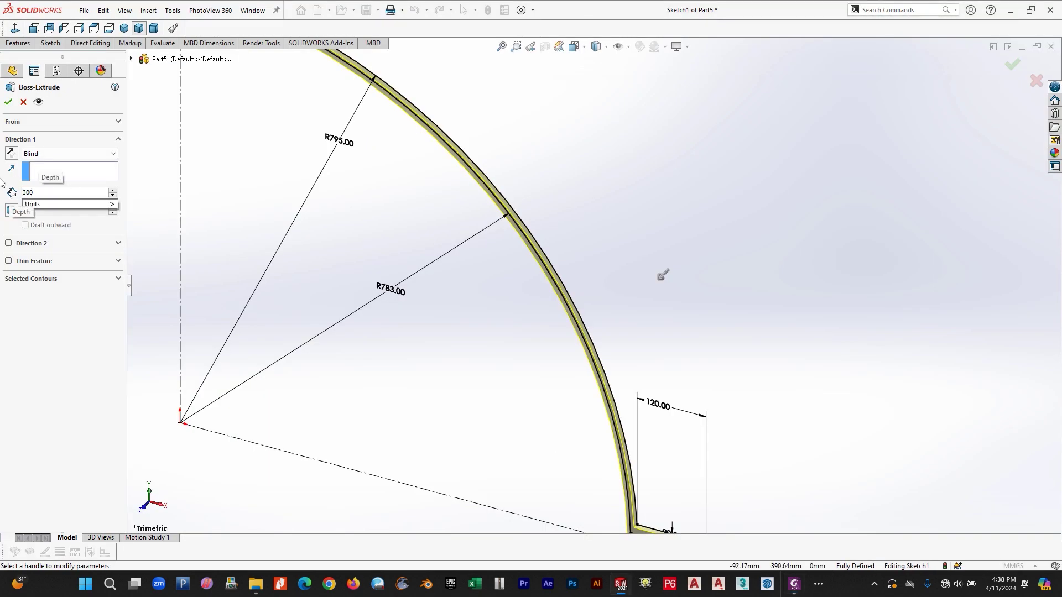
key("Return")
left_click(55, 153)
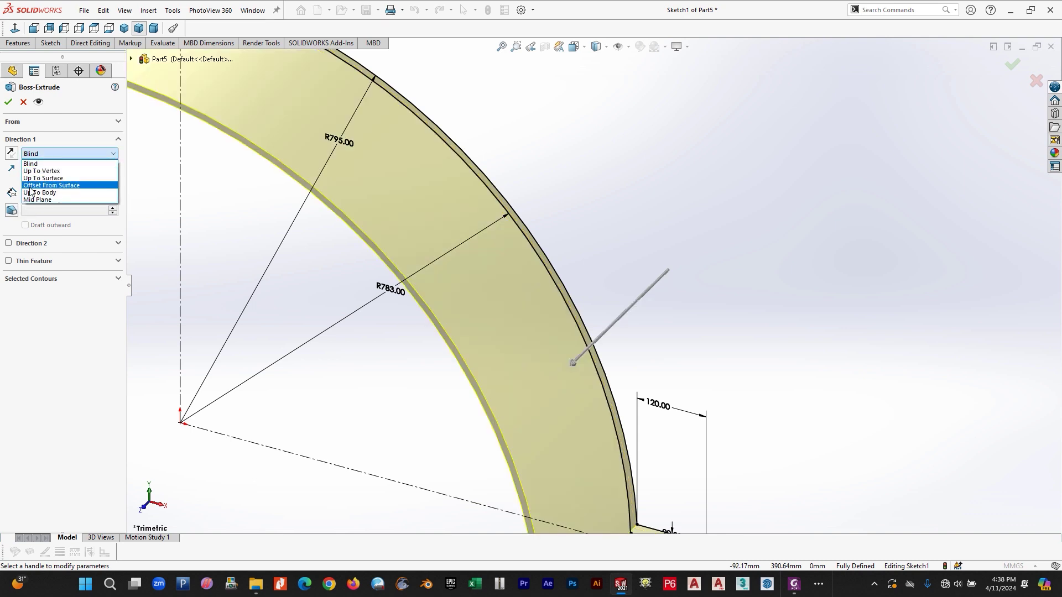
left_click(38, 200)
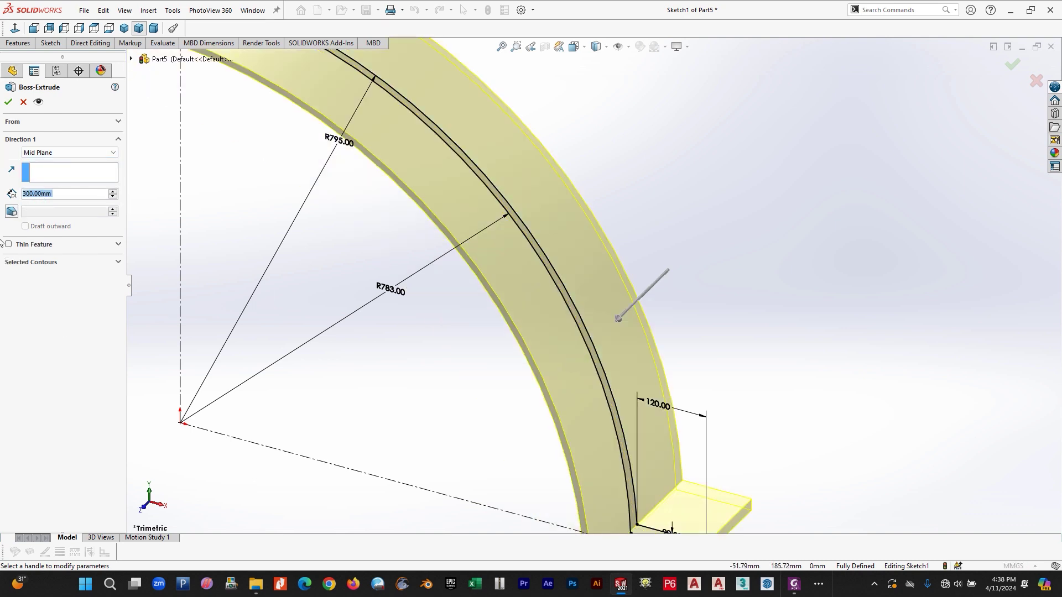
left_click(8, 101)
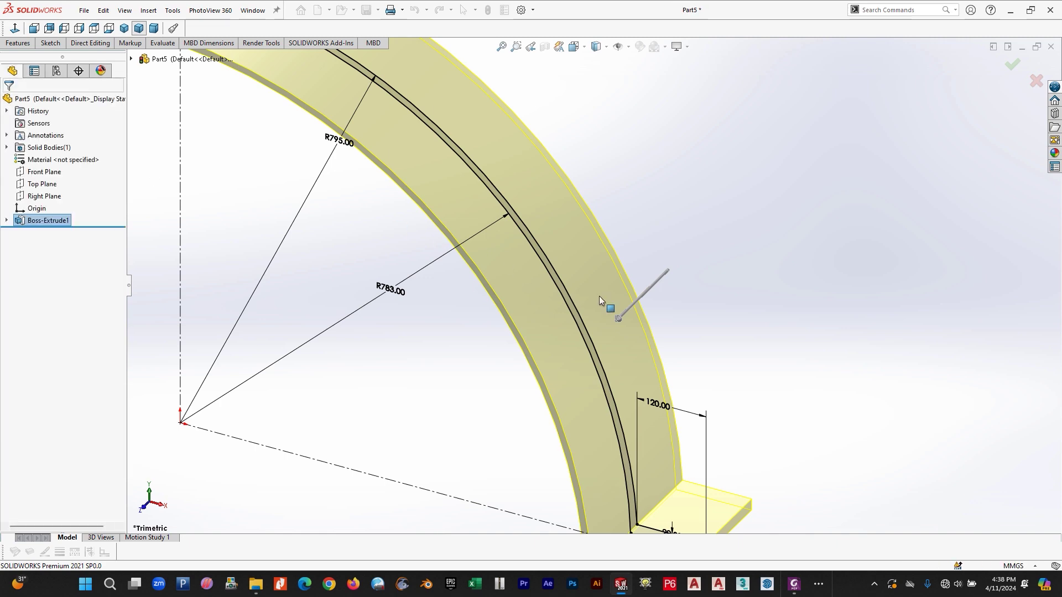
key("f")
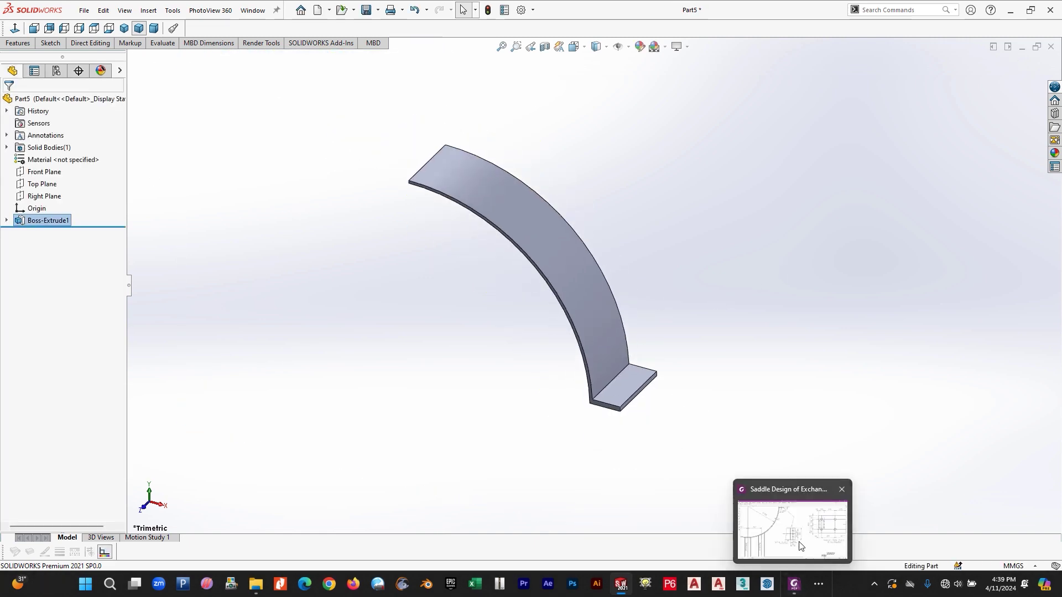
- Check the flange bolt holes' diameter and spacing on the PDF drawing, clear the markups, and return to SOLIDWORKS
left_click(794, 584)
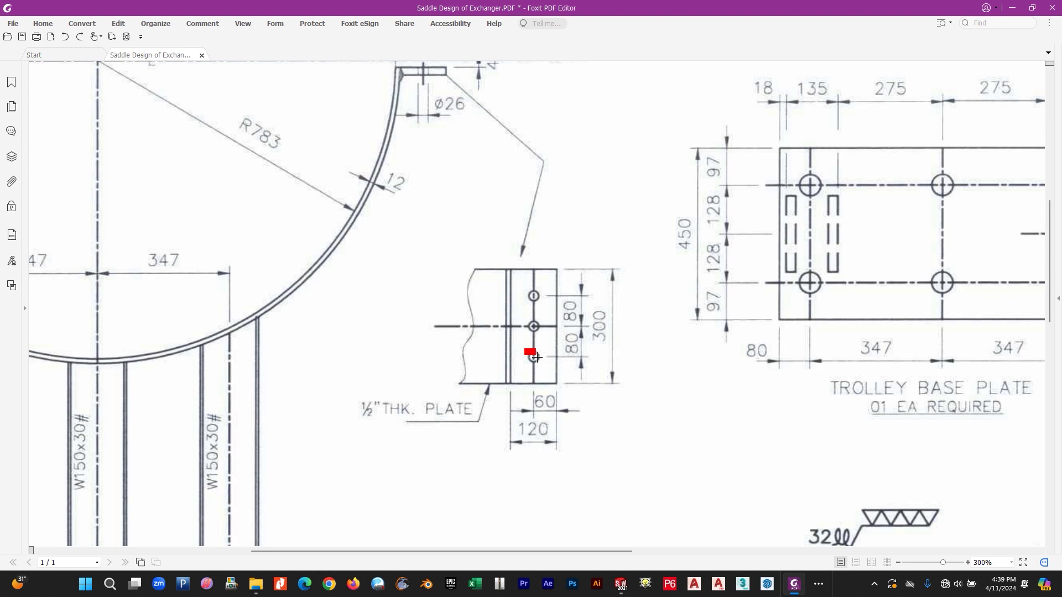
left_click_drag(429, 91, 474, 121)
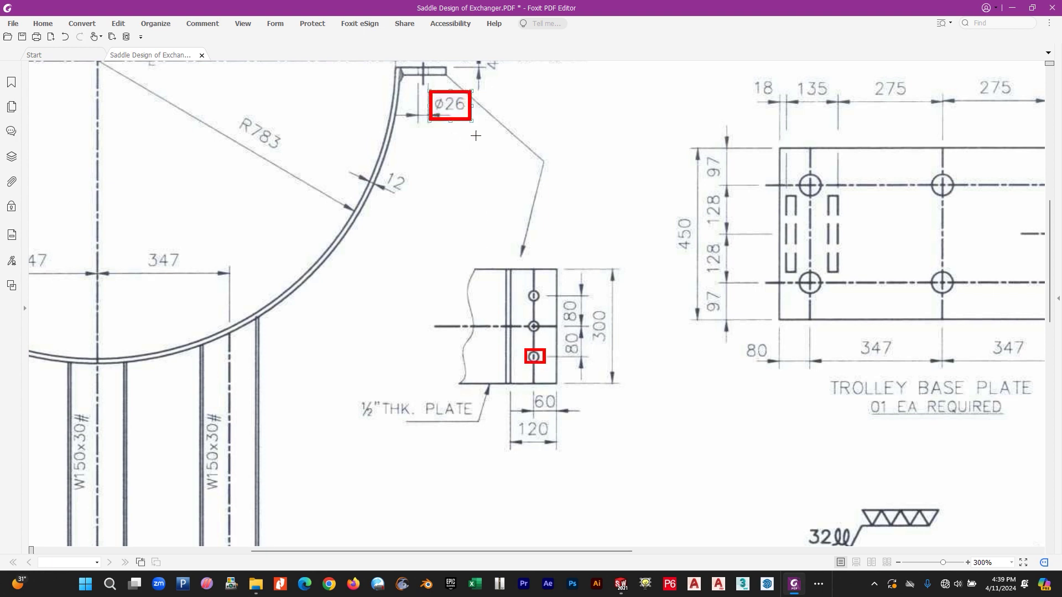
key("ctrl+z")
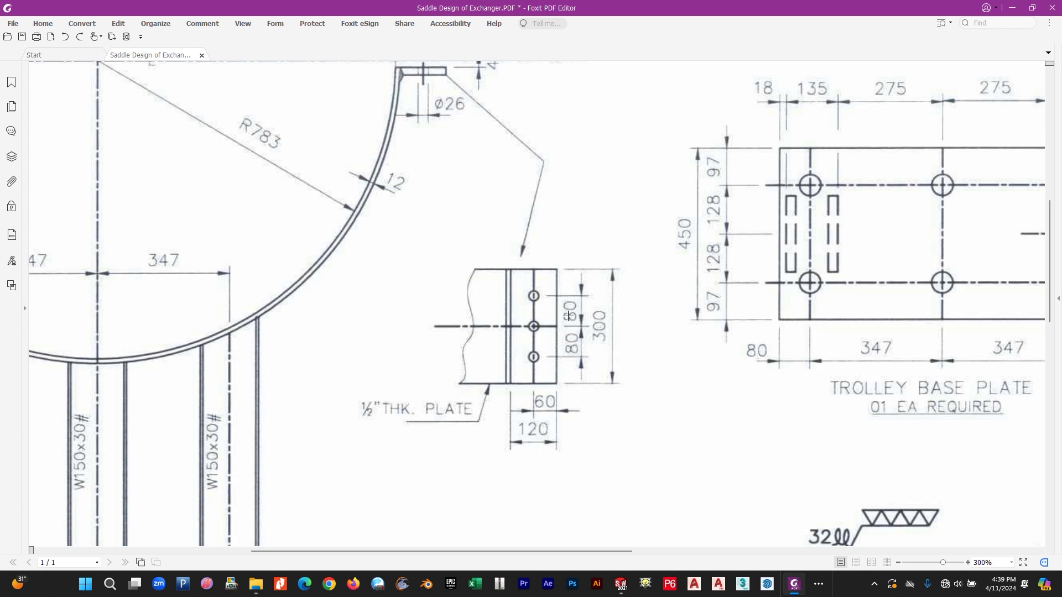
key("alt+Tab")
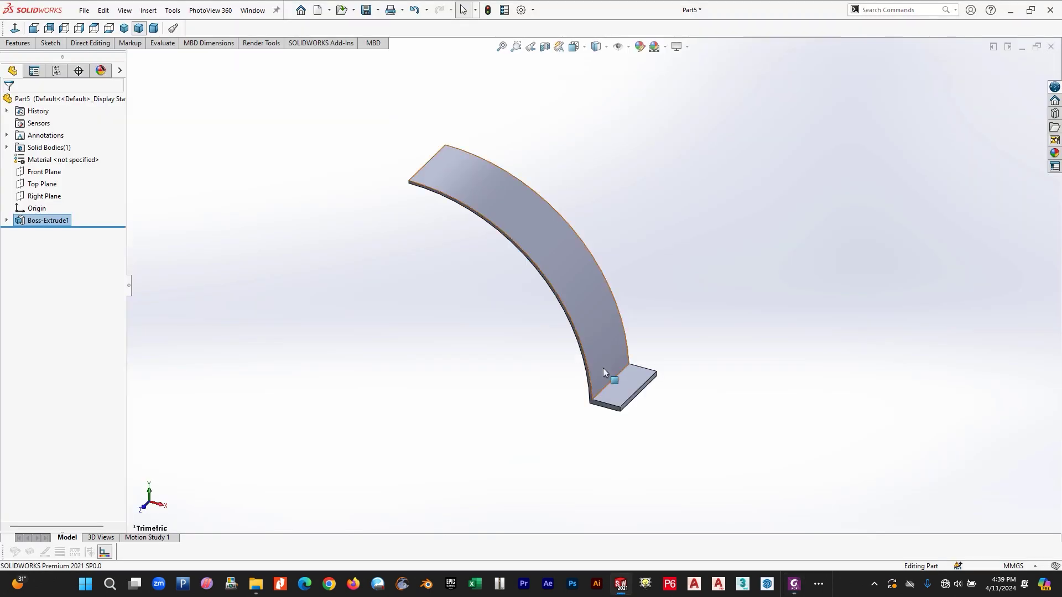
- Start a sketch on the flange's upper face and draw a centerline between the midpoints of its two short edges
left_click(50, 42)
left_click(21, 62)
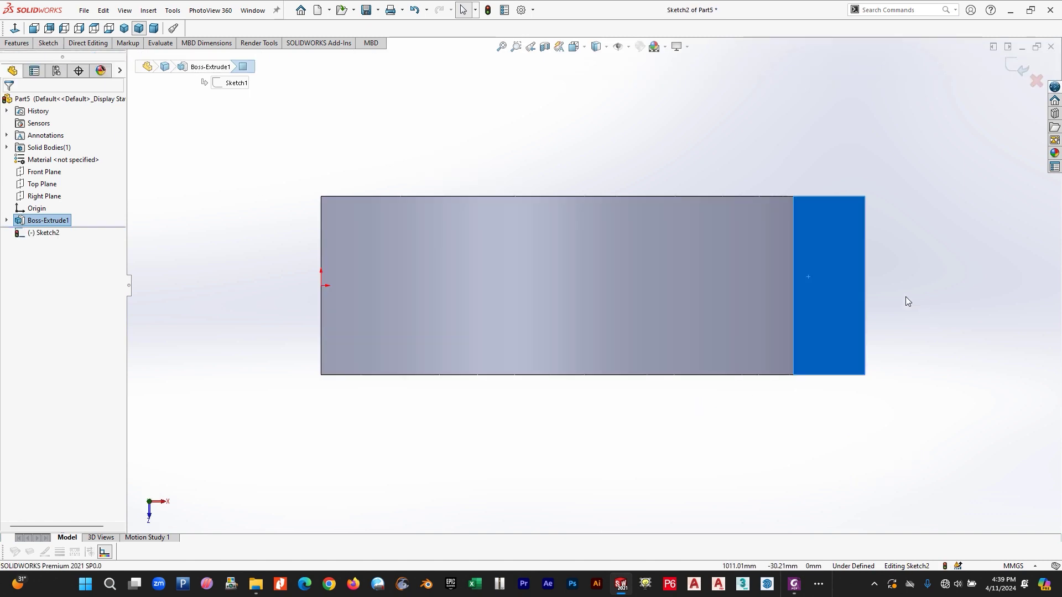
left_click(48, 43)
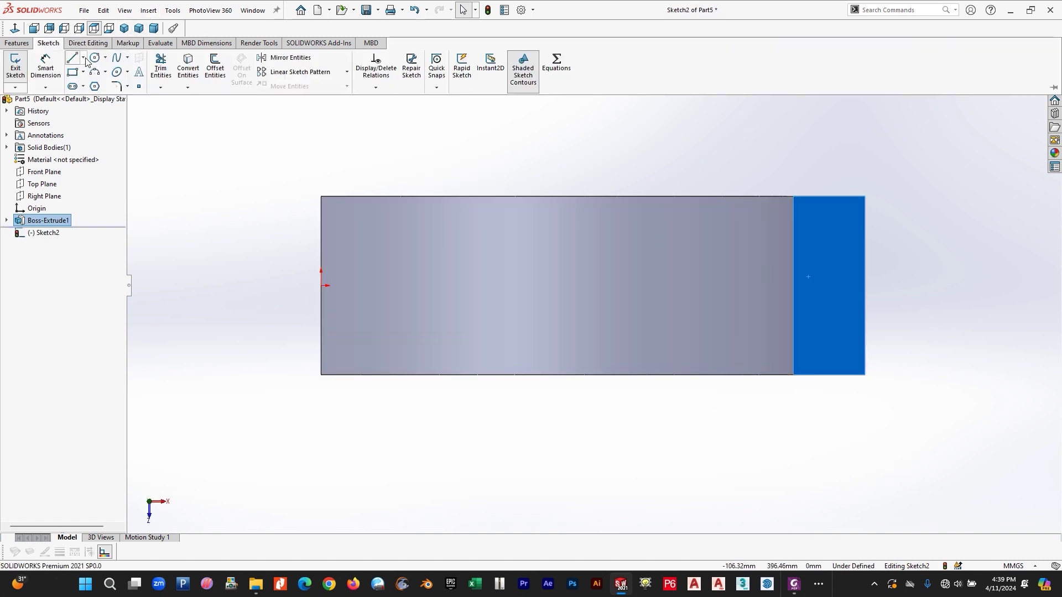
left_click(84, 58)
left_click(102, 83)
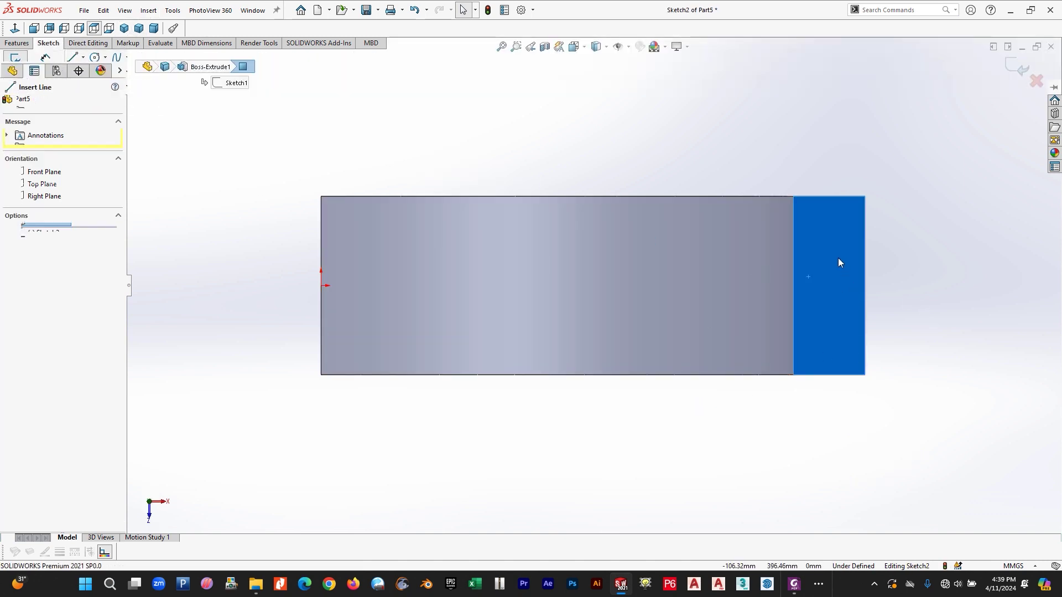
left_click(828, 196)
left_click(829, 374)
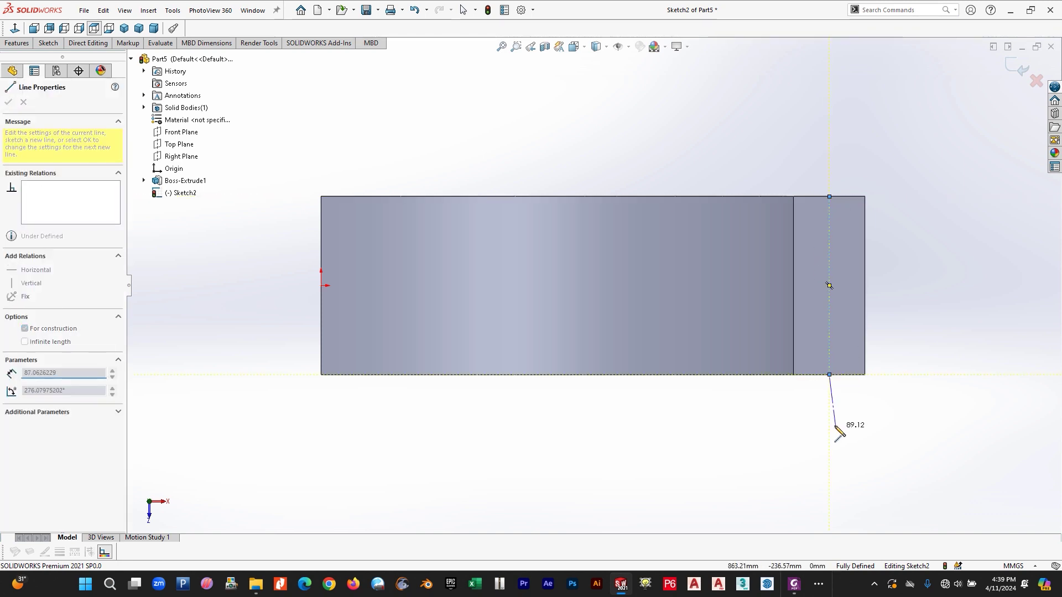
key("Escape")
- Sketch three circles of about 30 mm radius along the flange centerline, the middle one centred on the line's midpoint
left_click(48, 43)
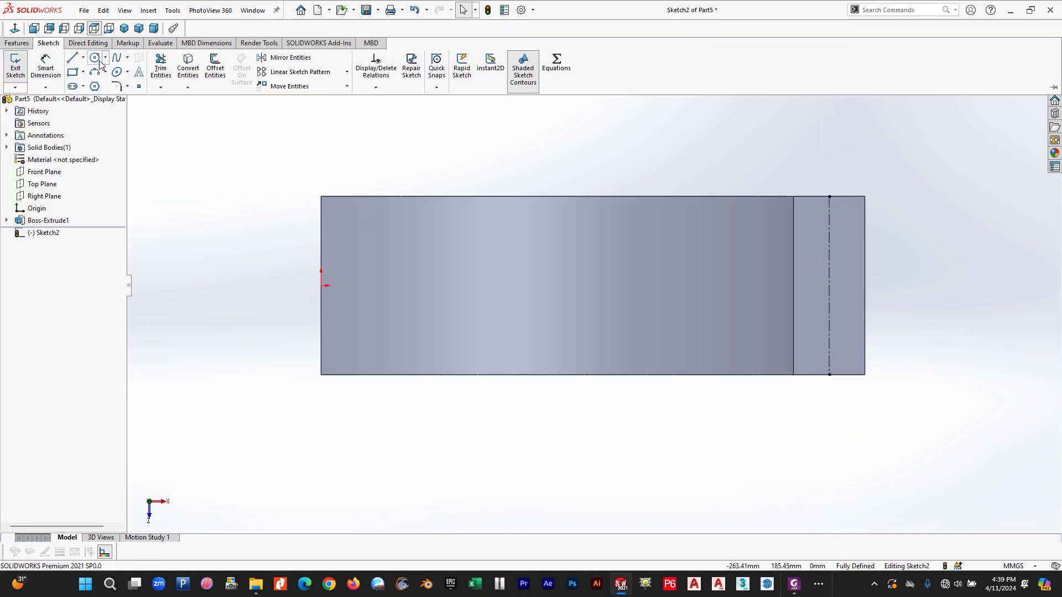
left_click(97, 60)
left_click(829, 286)
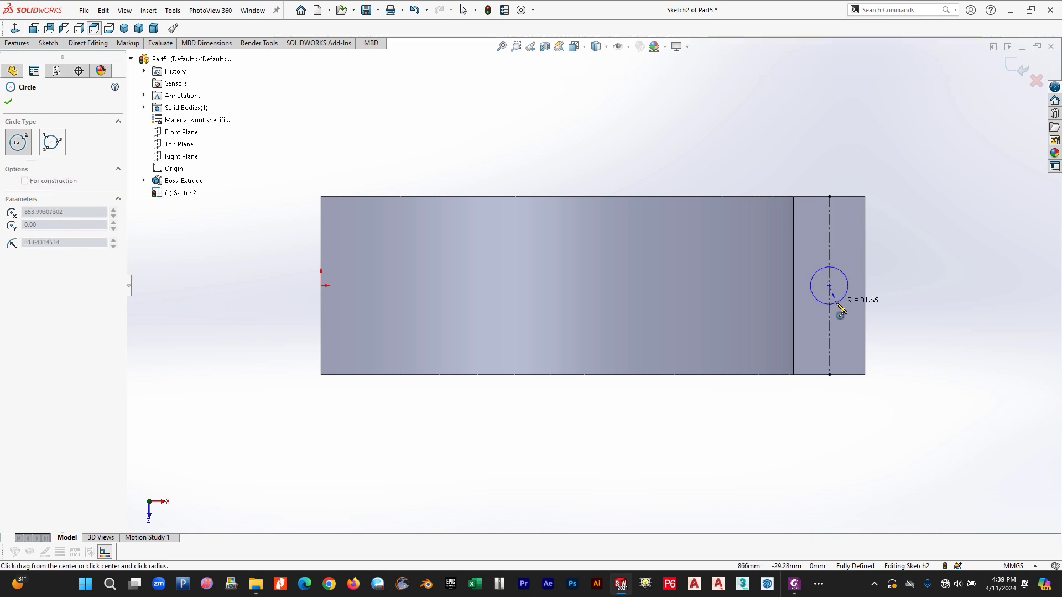
left_click(840, 299)
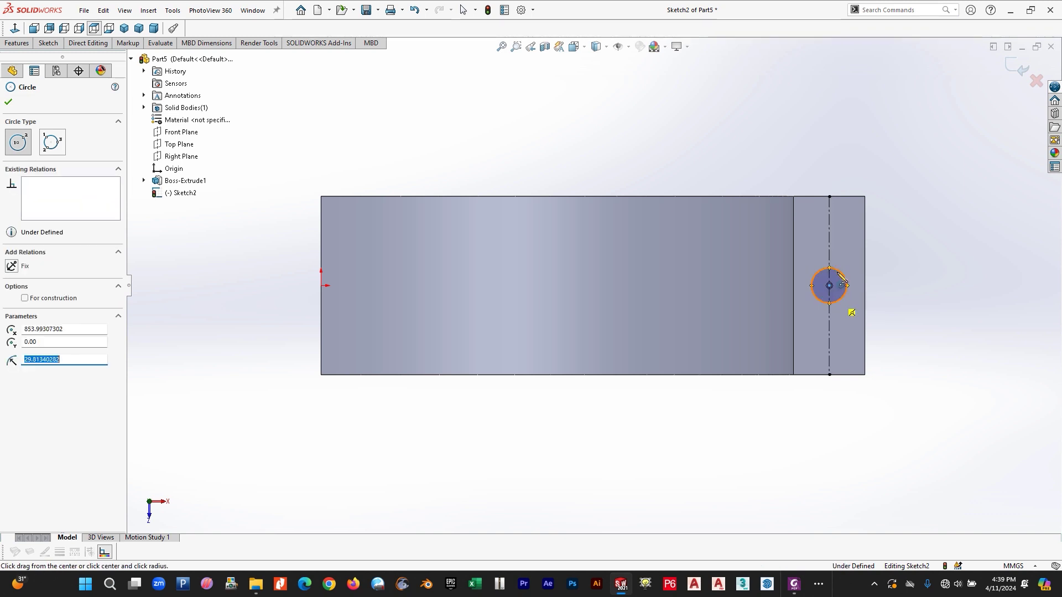
left_click(829, 228)
left_click(837, 243)
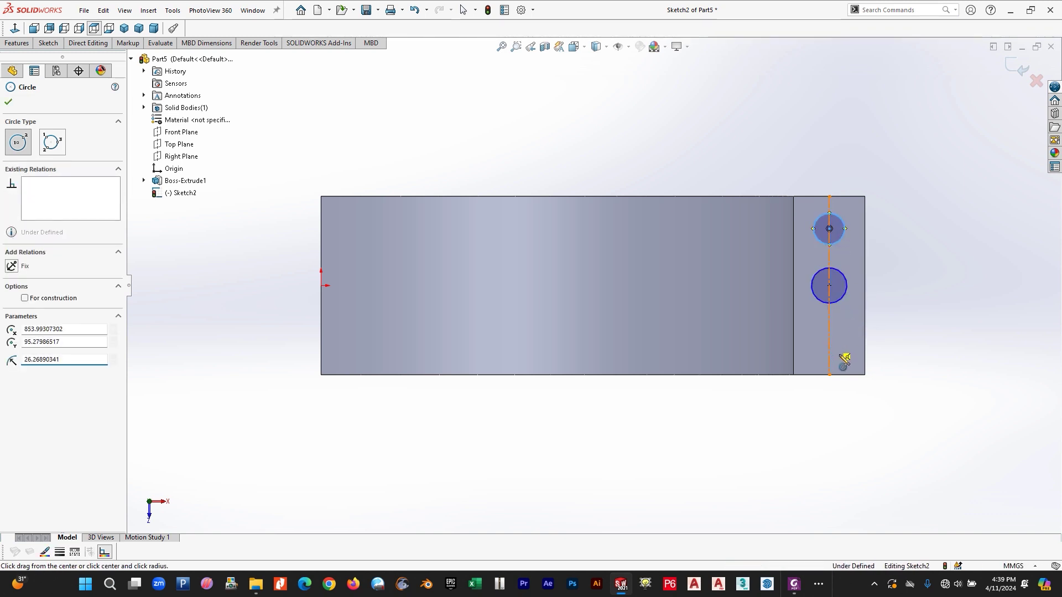
left_click(828, 342)
left_click(844, 360)
key("Escape")
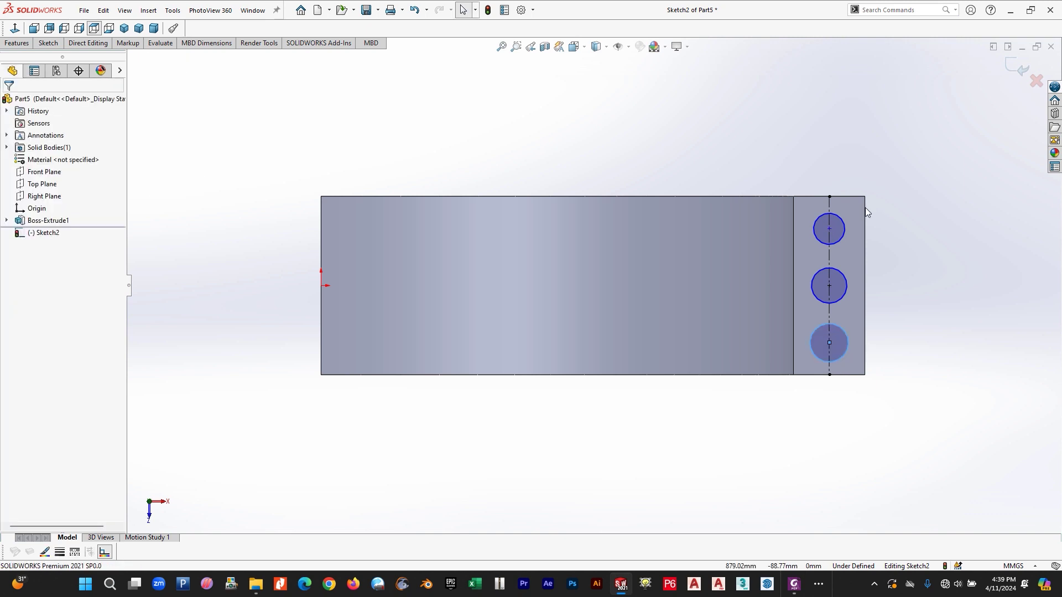
- Apply an Equal relation to the three bolt hole circles on the flange
left_click(843, 237)
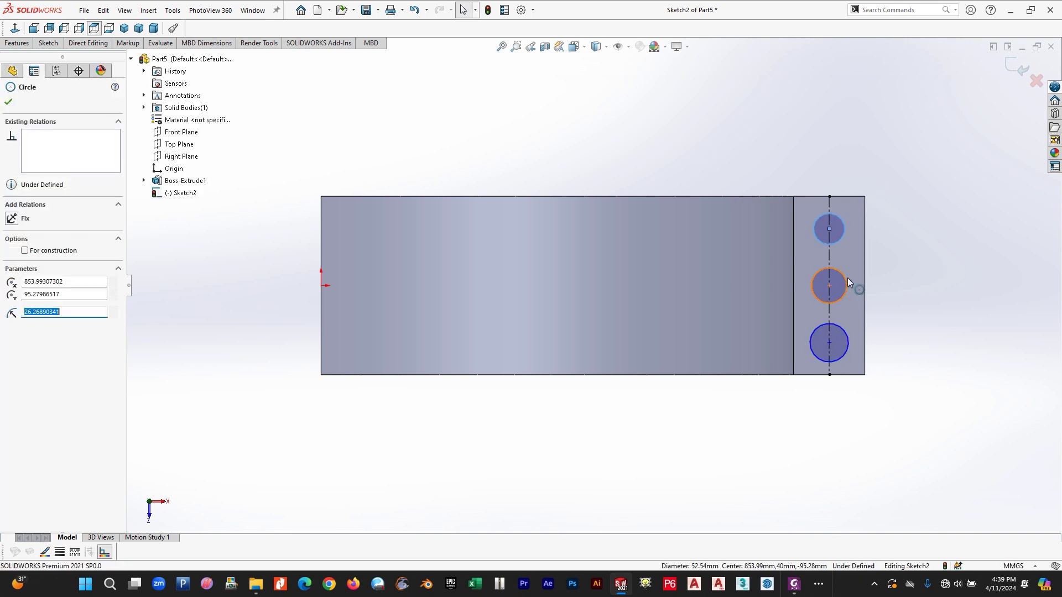
left_click(841, 301, "ctrl")
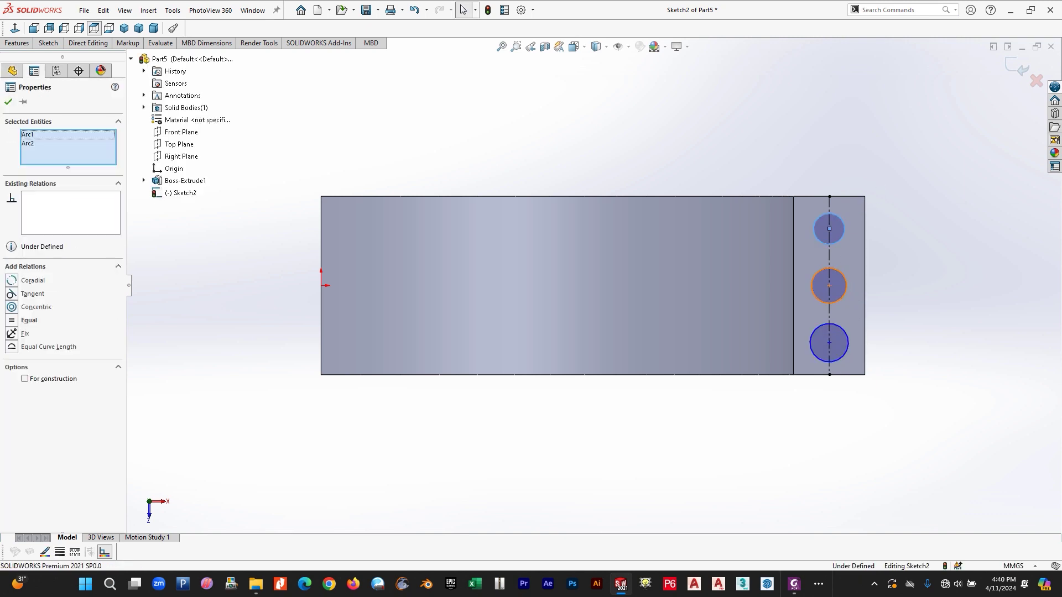
left_click(842, 330, "ctrl")
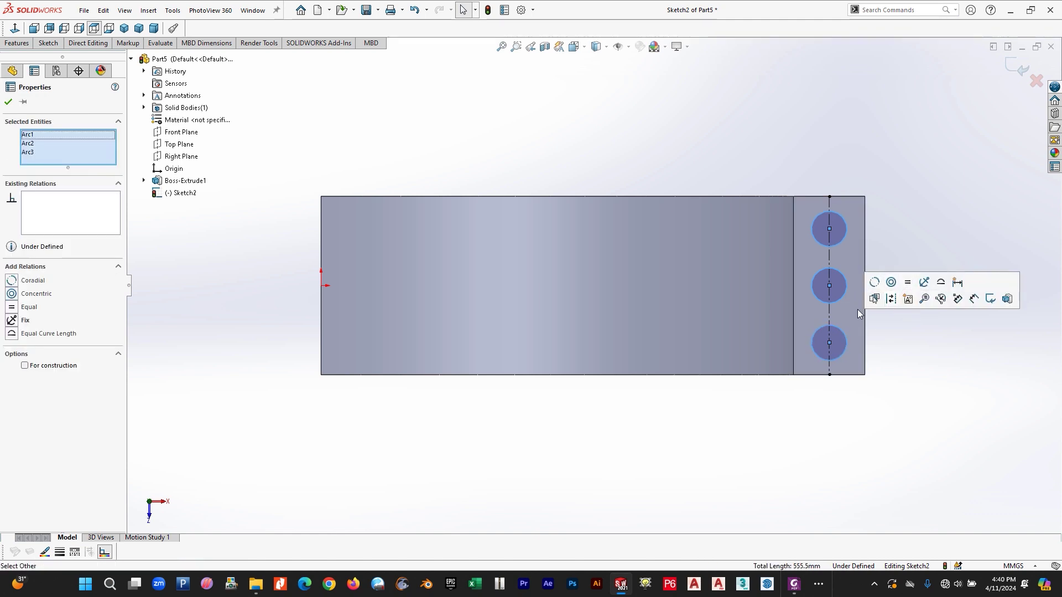
left_click(910, 282)
key("Escape")
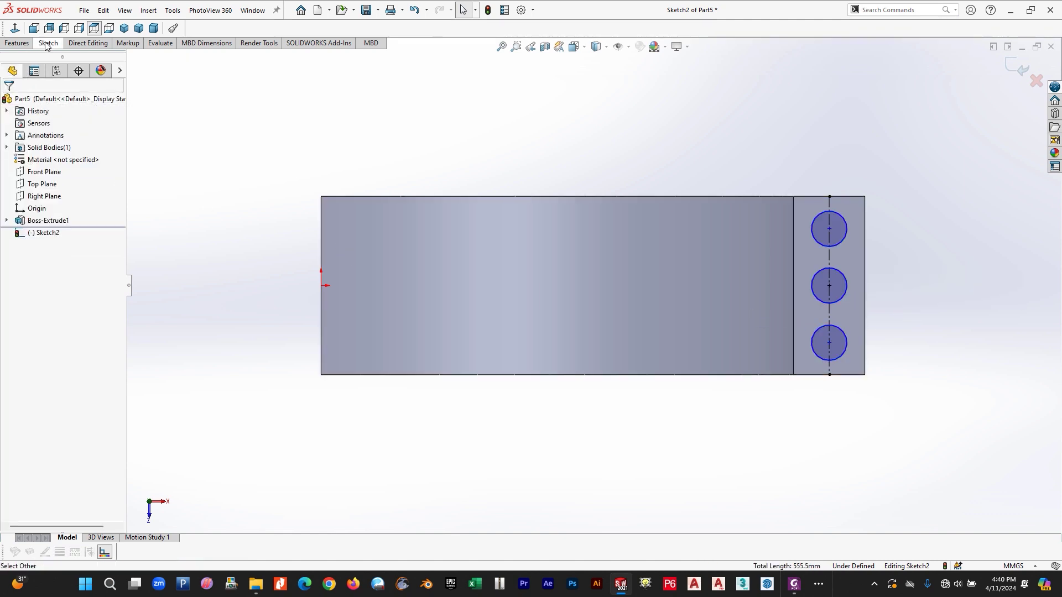
- Dimension the upper bolt hole circle's diameter as 26 mm
left_click(47, 45)
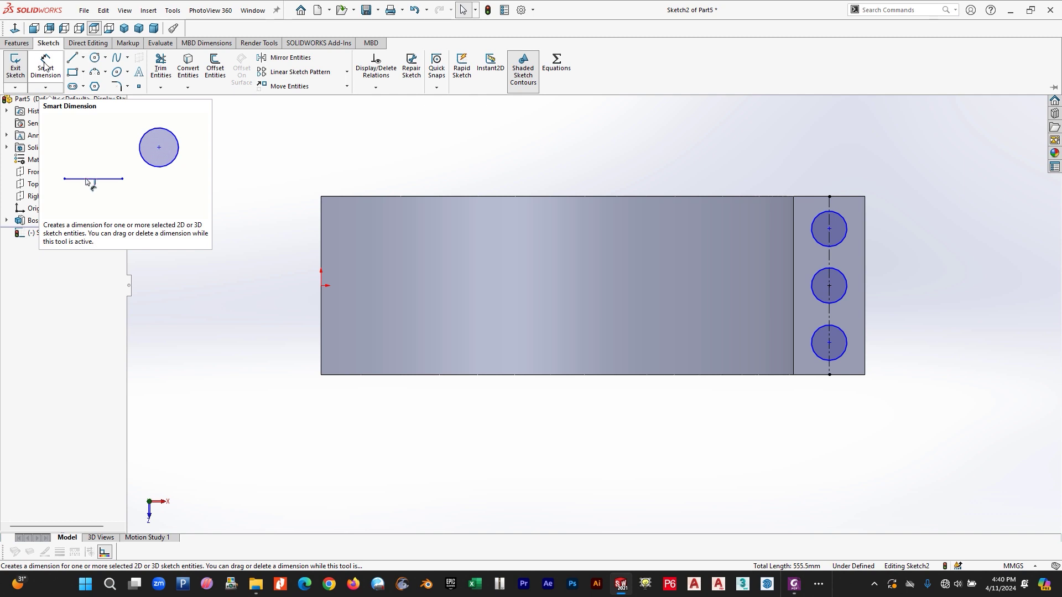
left_click(848, 235)
left_click(910, 235)
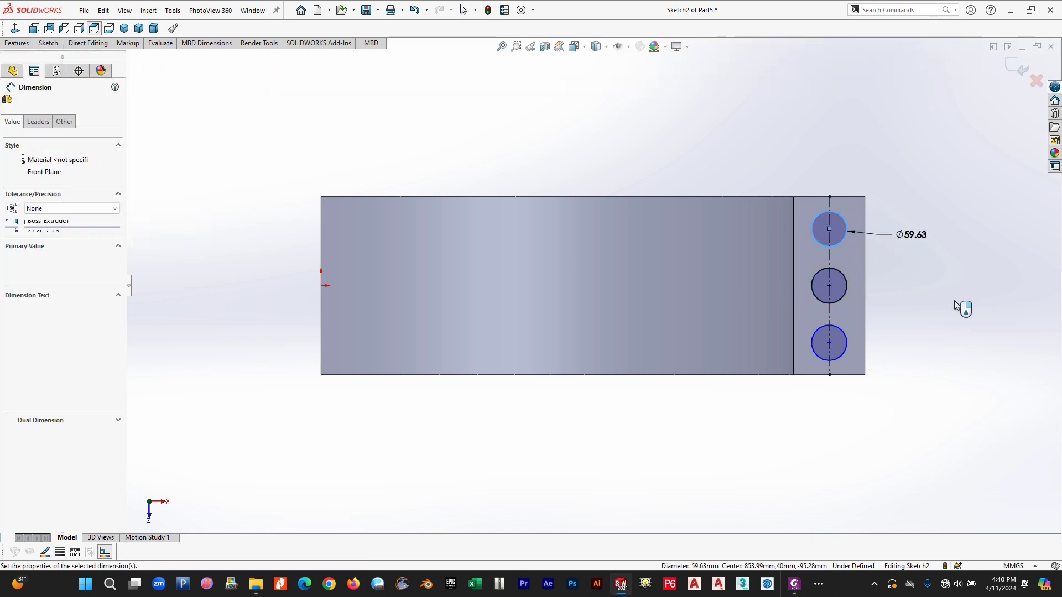
key("Return")
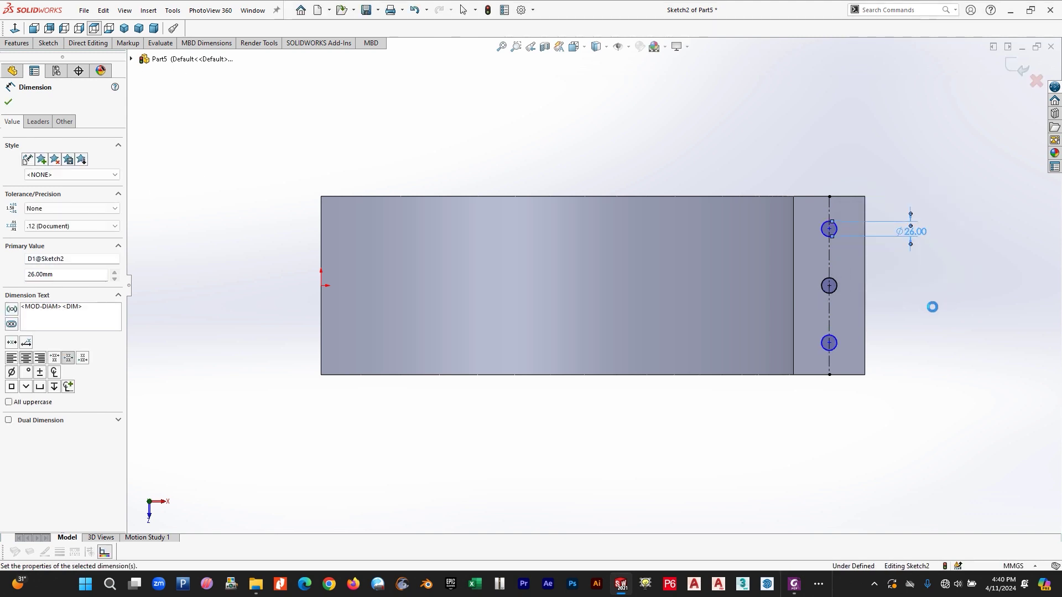
- Dimension the distance between the middle and upper hole centers as 80 mm
left_click(829, 286)
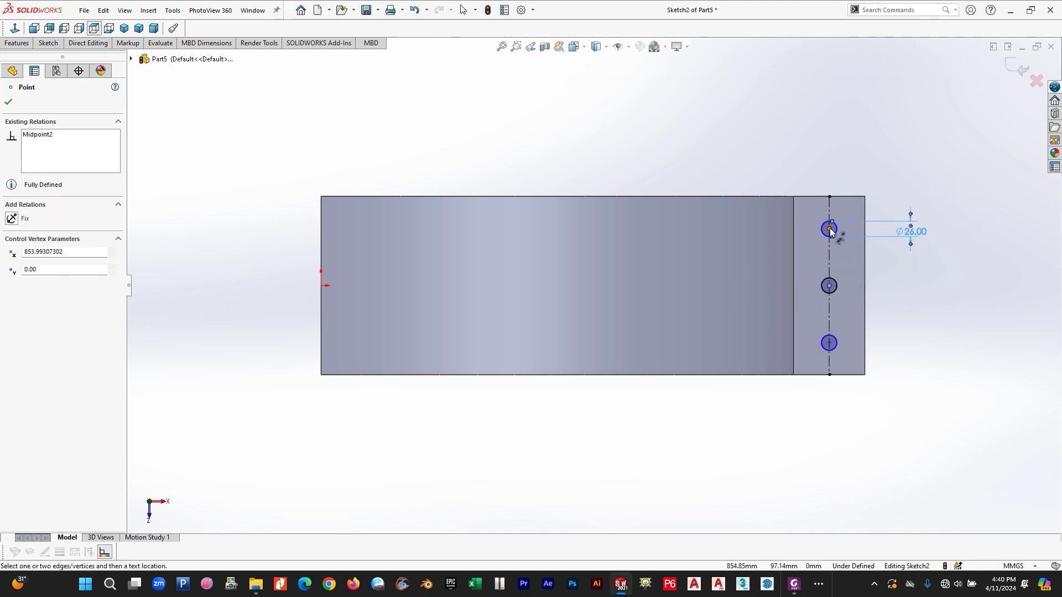
left_click(829, 229)
left_click(977, 268)
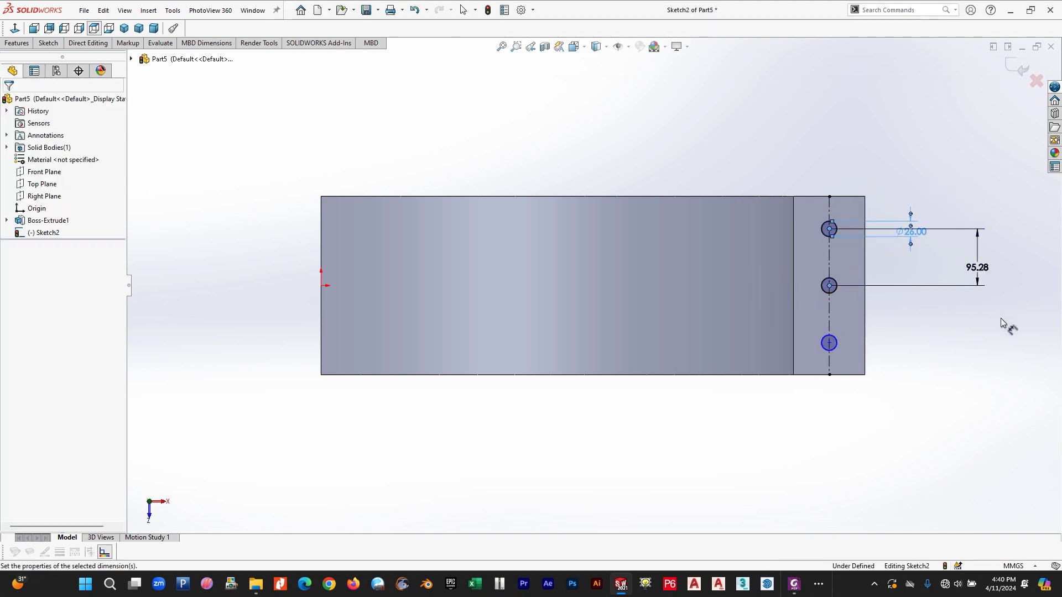
type("80")
key("Return")
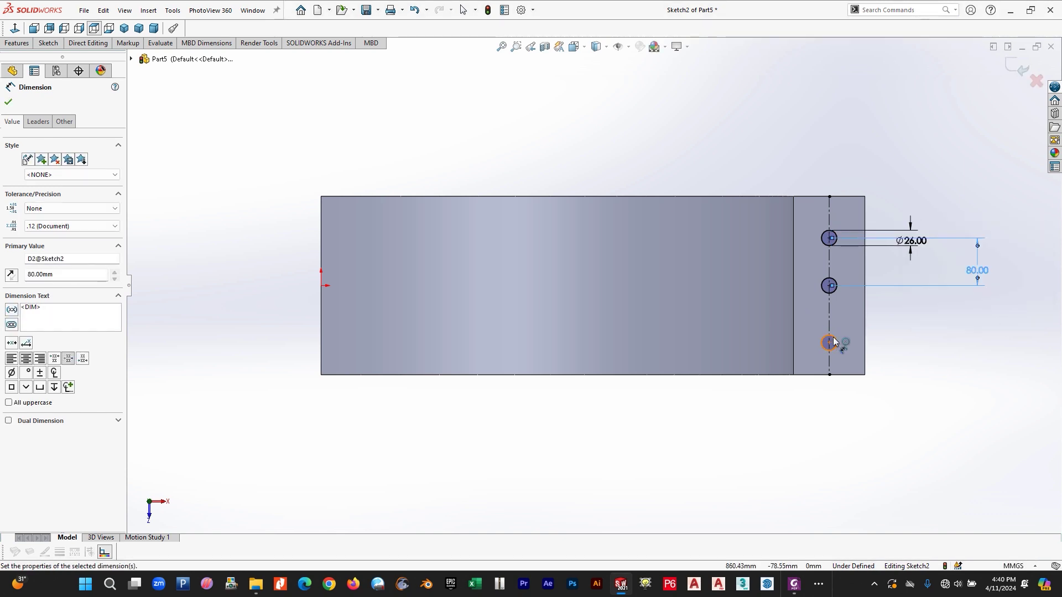
- Dimension the distance between the middle and lower hole centers as 80 mm
left_click(830, 344)
left_click(829, 286)
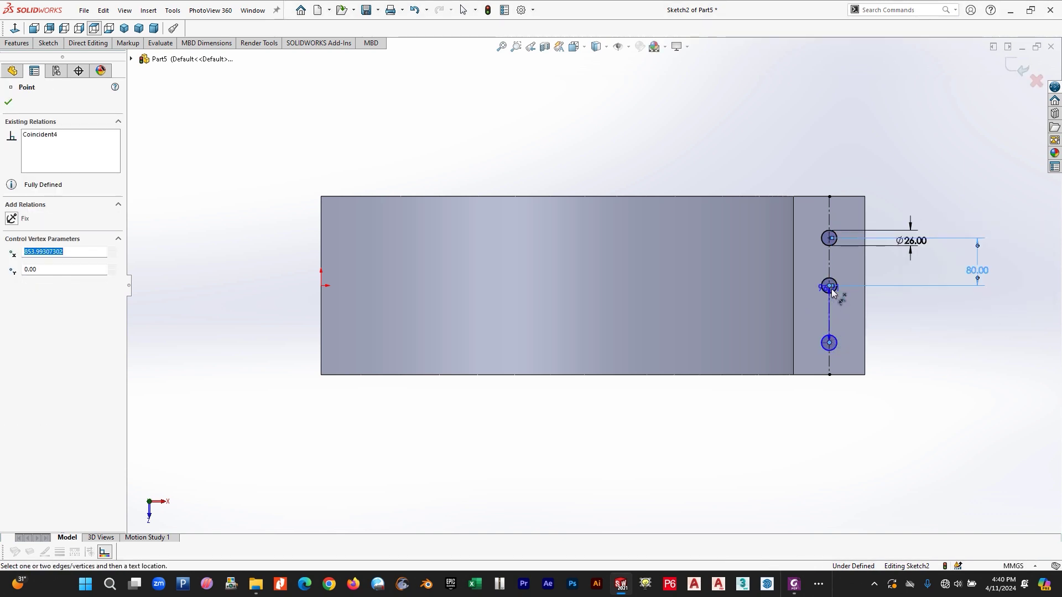
left_click(901, 312)
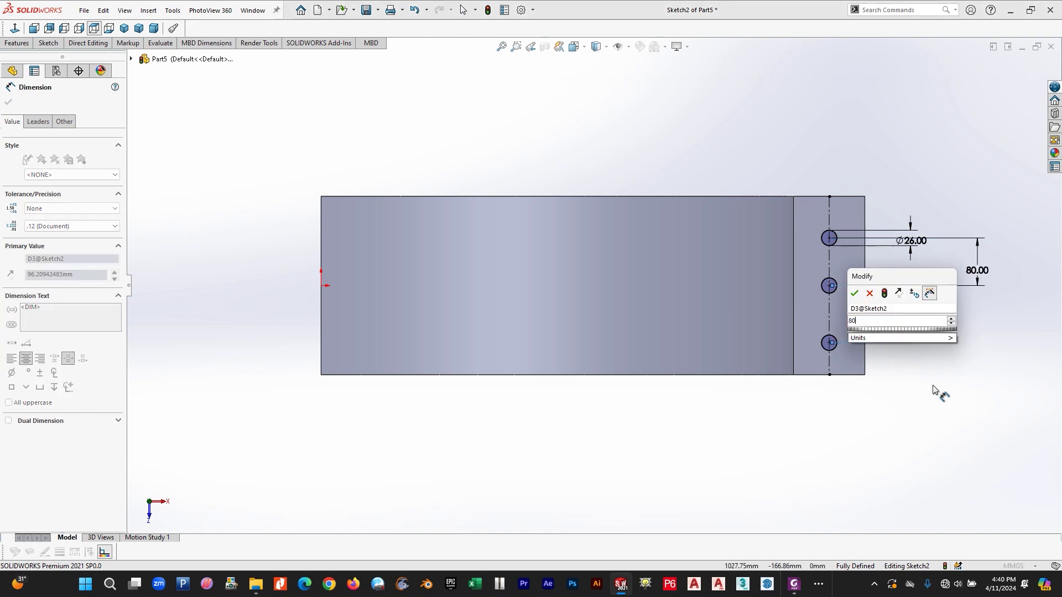
key("Return")
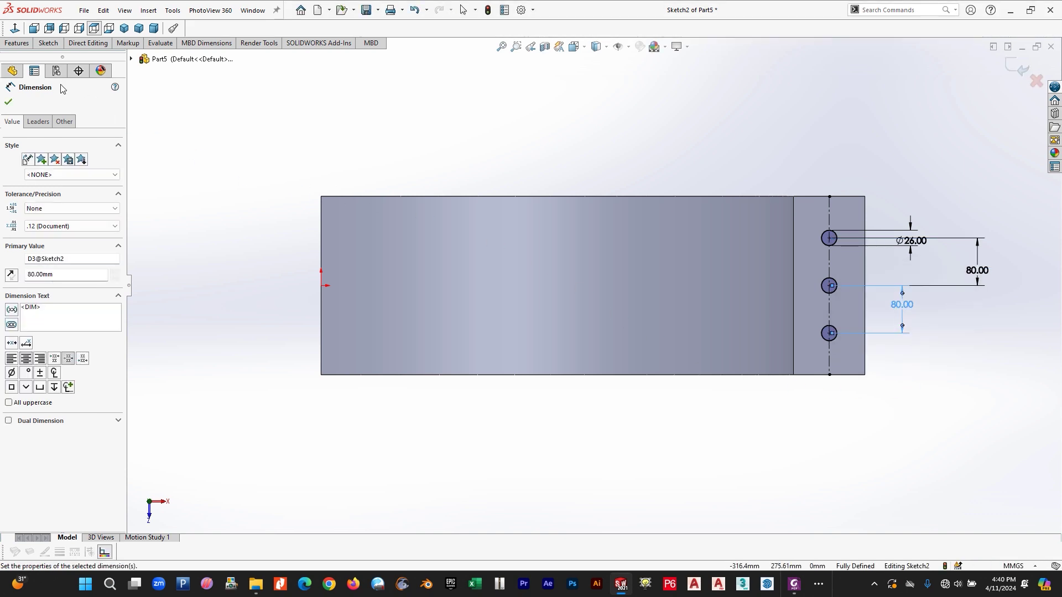
- Cut the three bolt hole circles through the flange with a 300 mm blind Extruded Cut
left_click(18, 44)
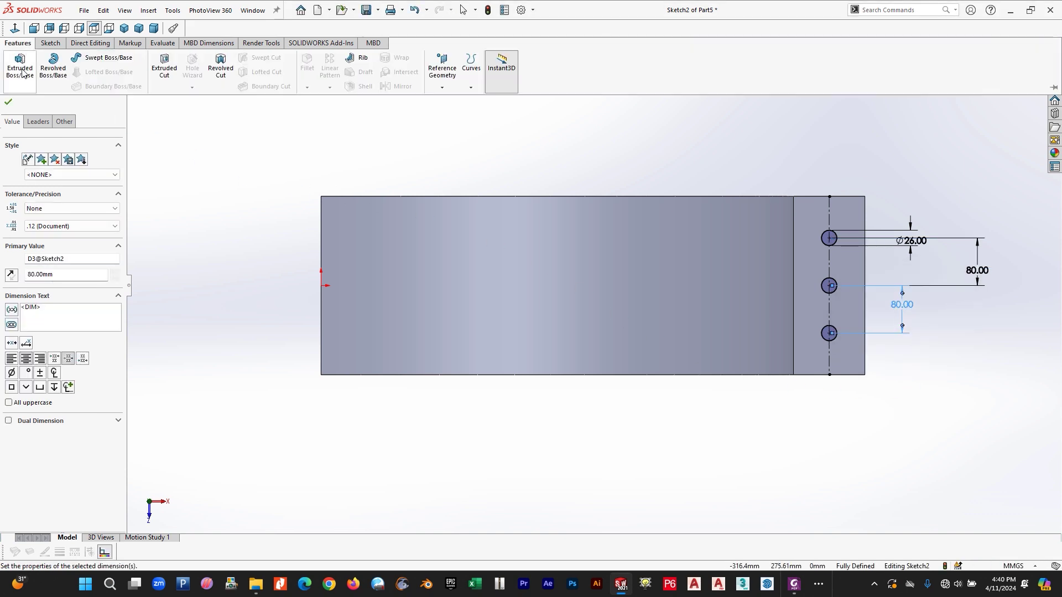
left_click(164, 62)
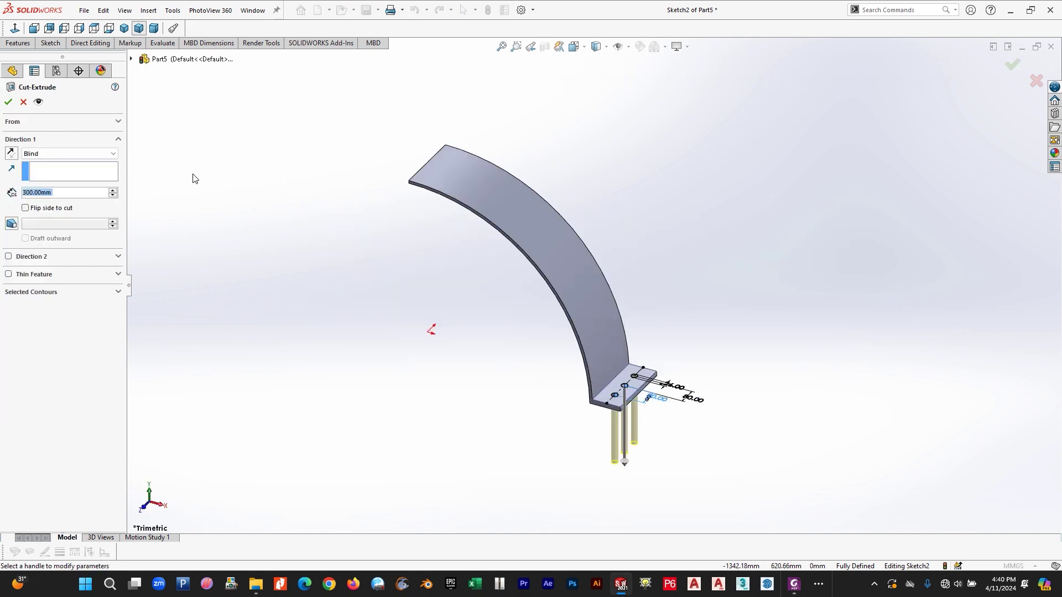
left_click(8, 102)
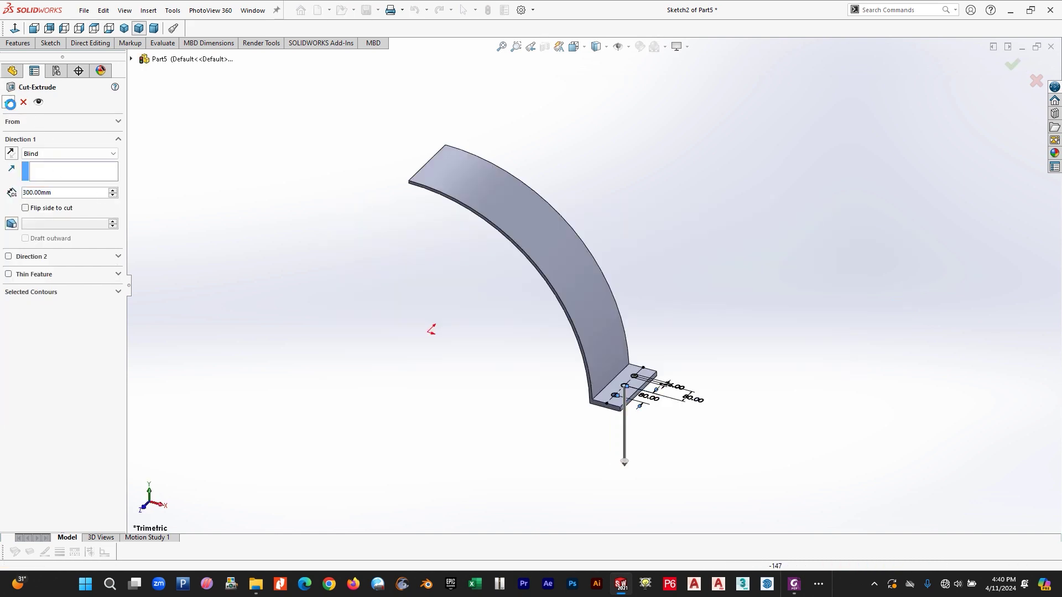
left_click(482, 379)
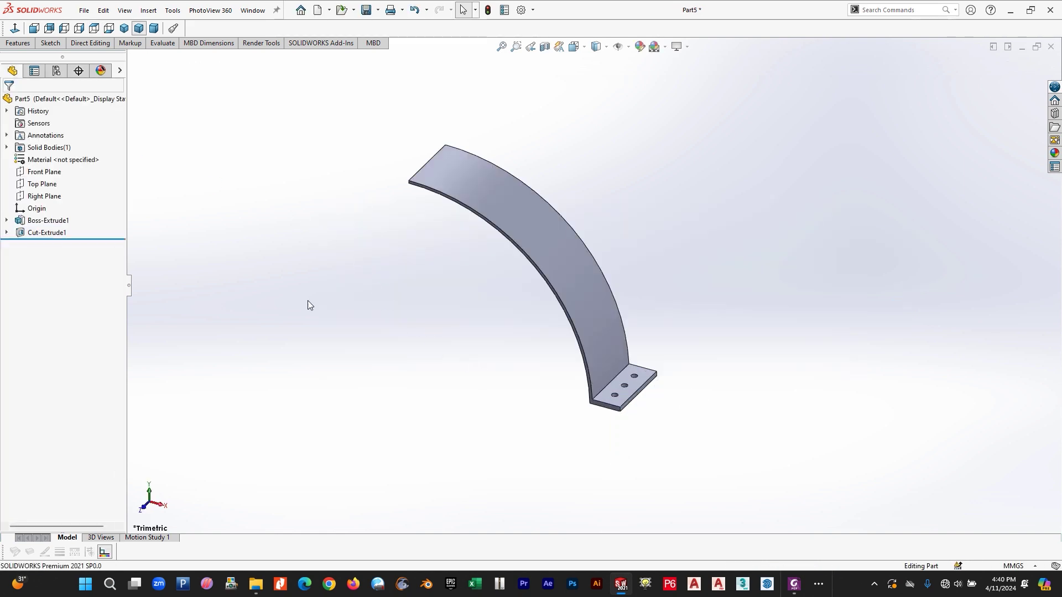
- Mirror the extruded quarter ring and its bolt hole cut about the Right Plane
left_click(48, 220)
left_click(47, 232, "ctrl")
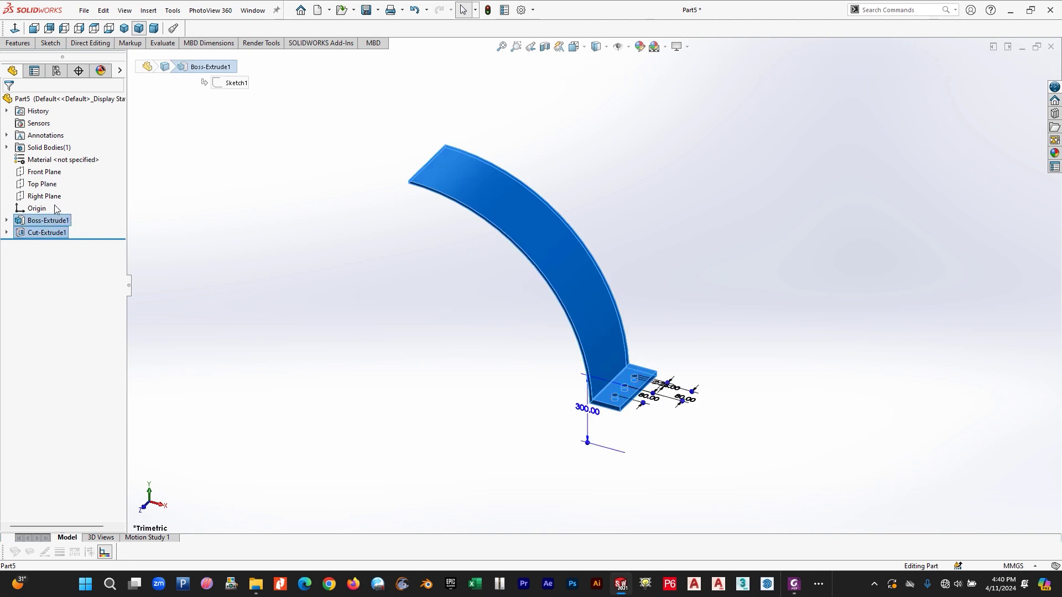
left_click(18, 43)
left_click(427, 86)
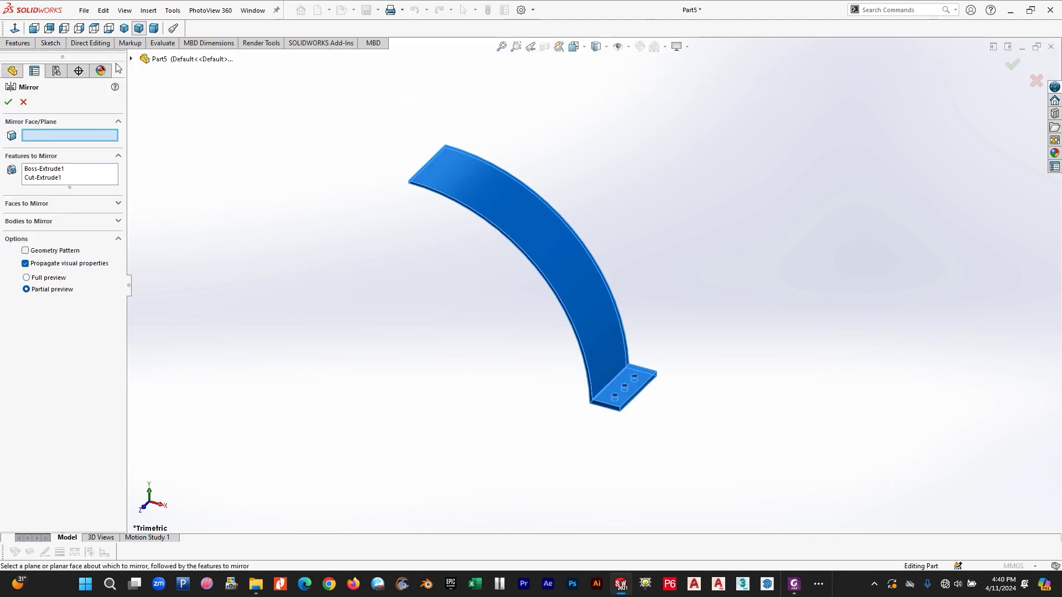
left_click(131, 59)
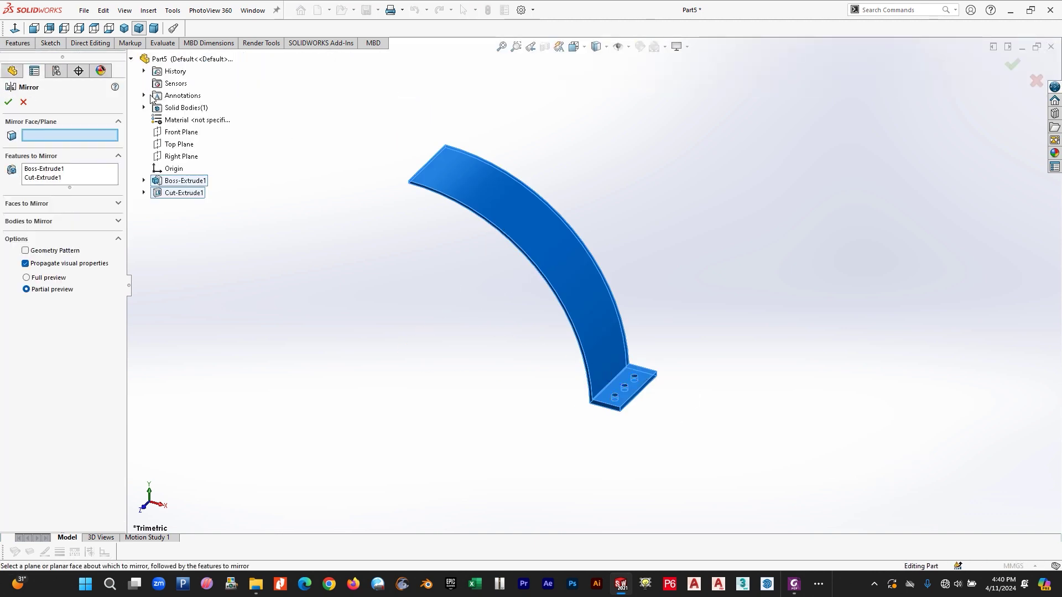
left_click(181, 156)
left_click(8, 102)
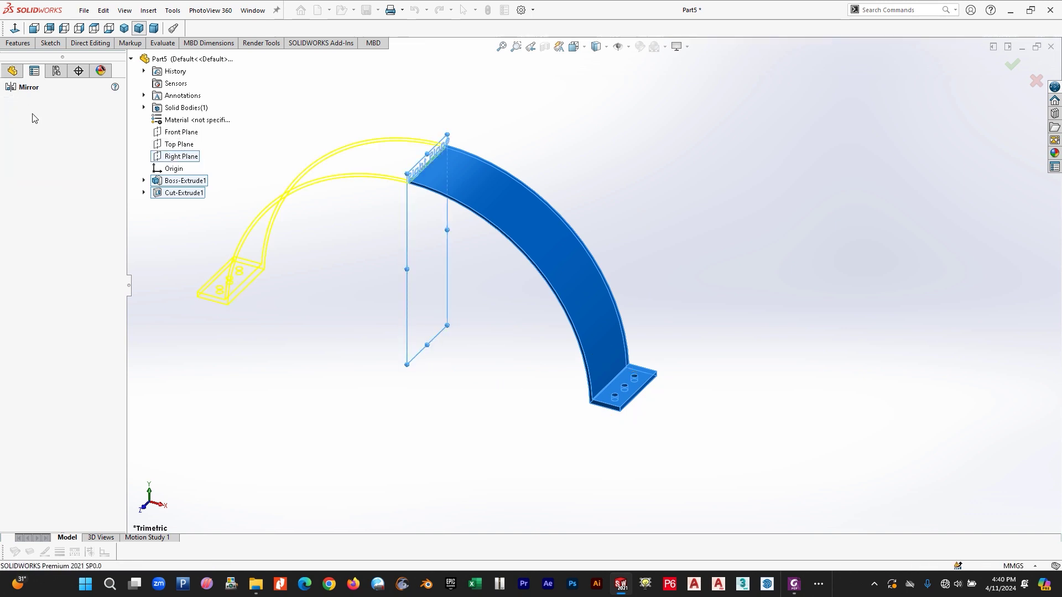
- Mirror the half-ring as a body about the Top Plane with Merge solids turned off
middle_click_drag(431, 299, 485, 281)
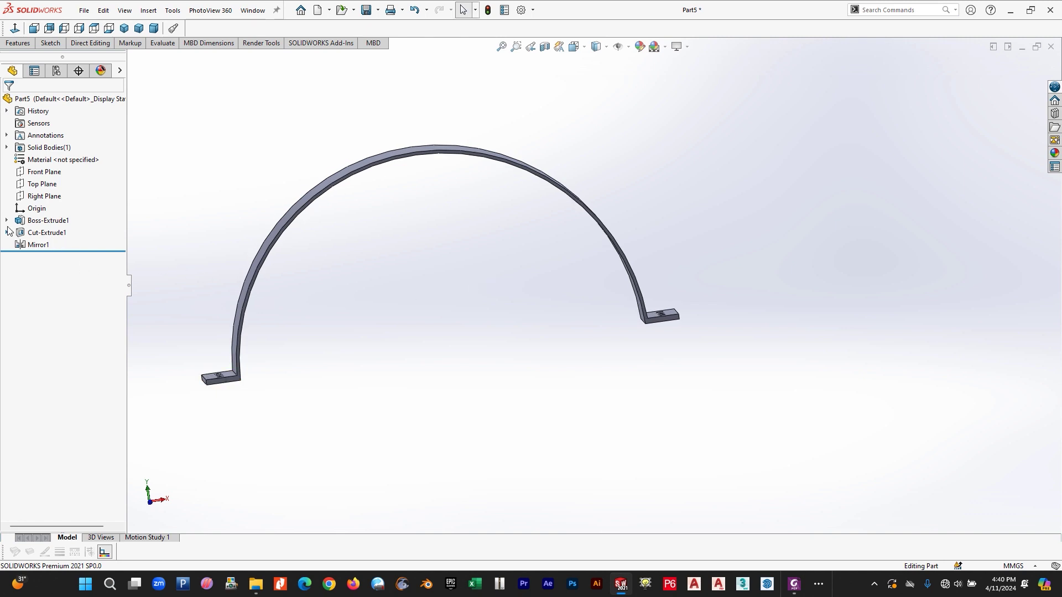
left_click(45, 221)
left_click(46, 233, "ctrl")
left_click(39, 245, "ctrl")
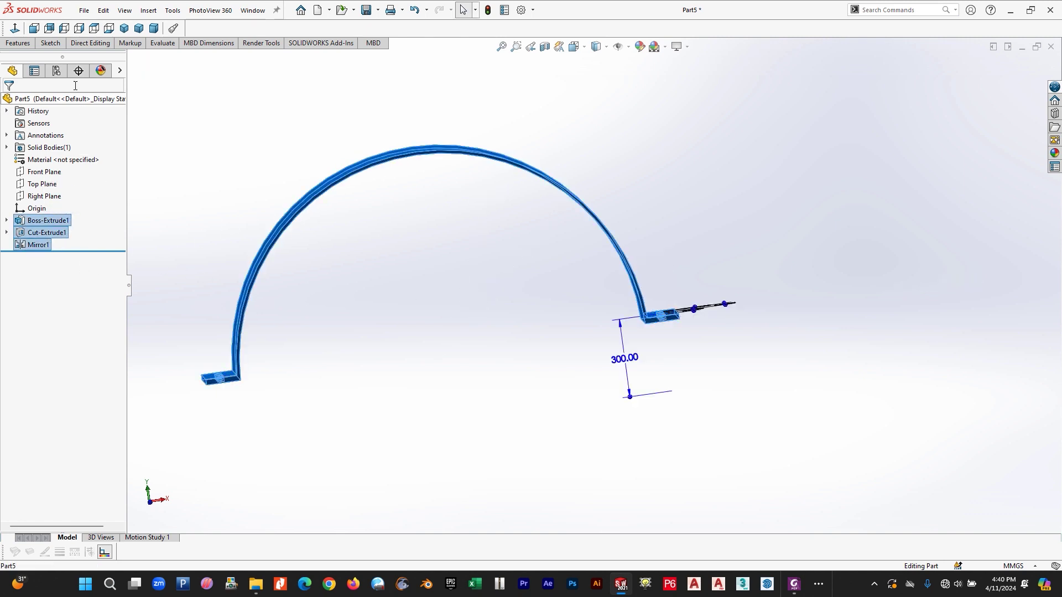
left_click(17, 44)
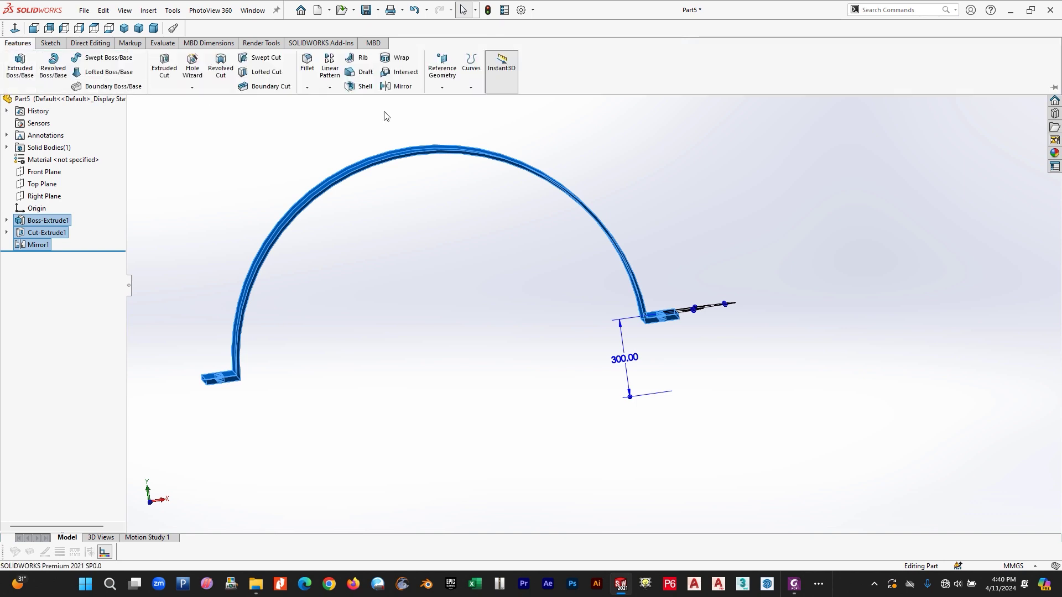
left_click(401, 88)
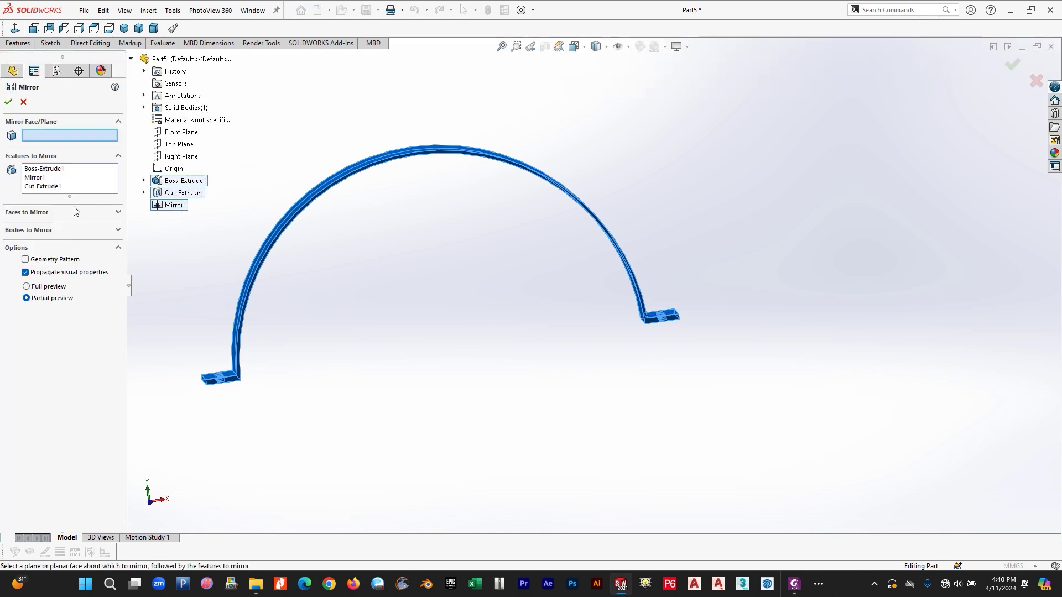
left_click(36, 231)
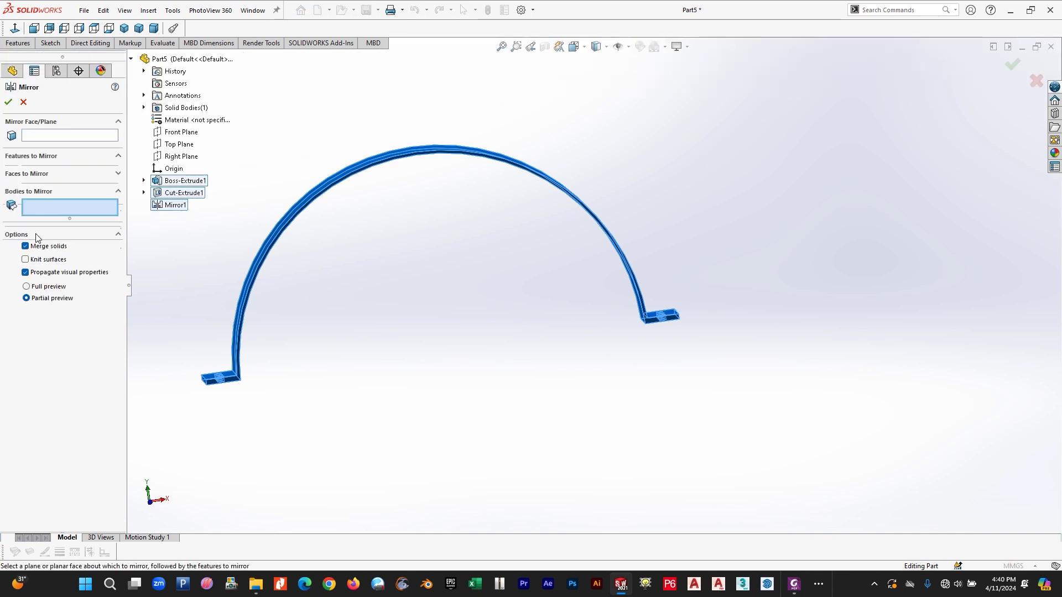
left_click(323, 196)
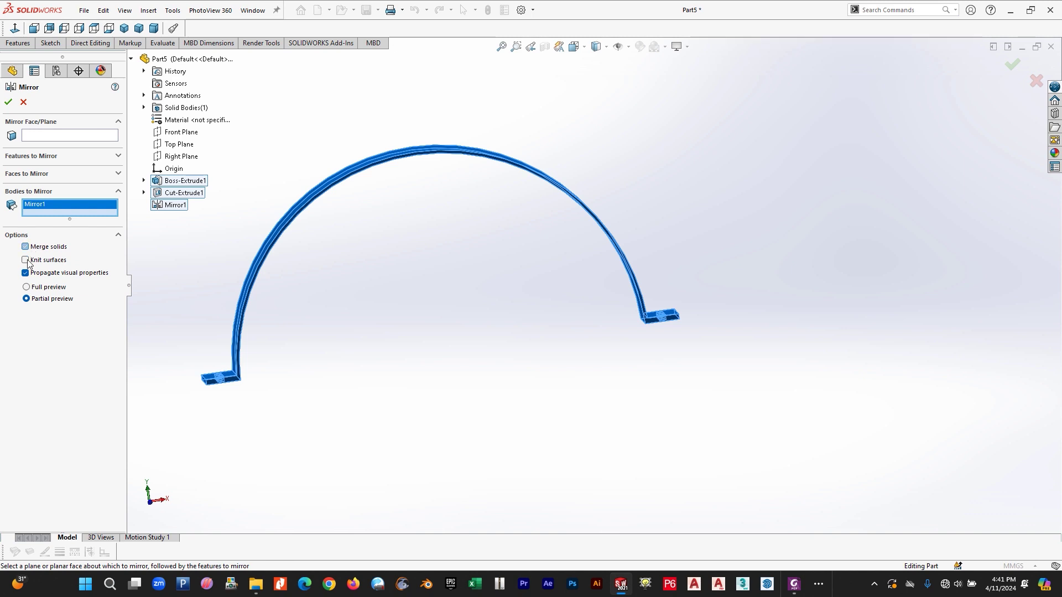
left_click(8, 103)
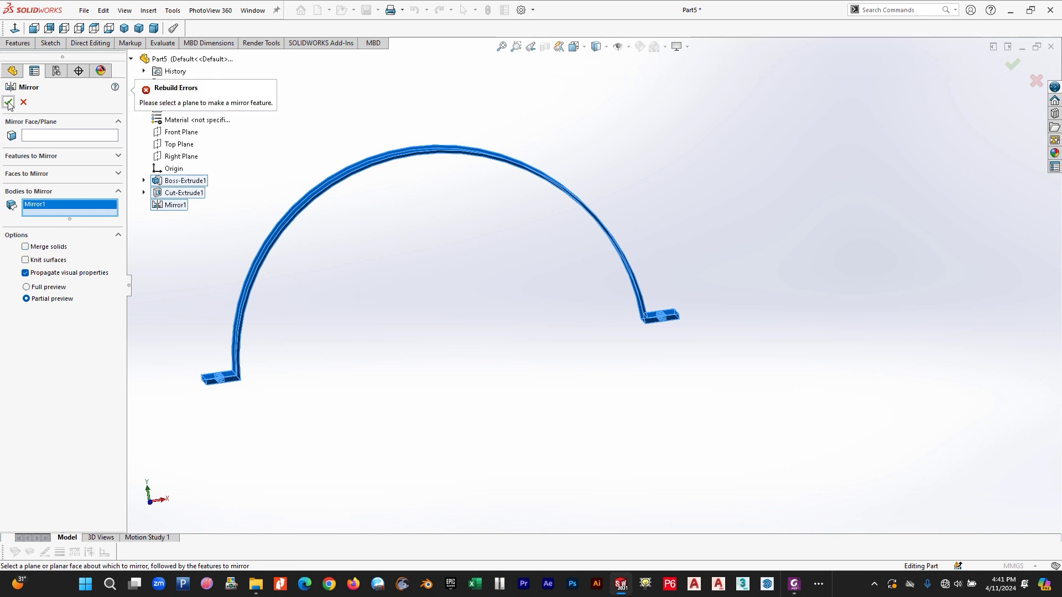
left_click(32, 138)
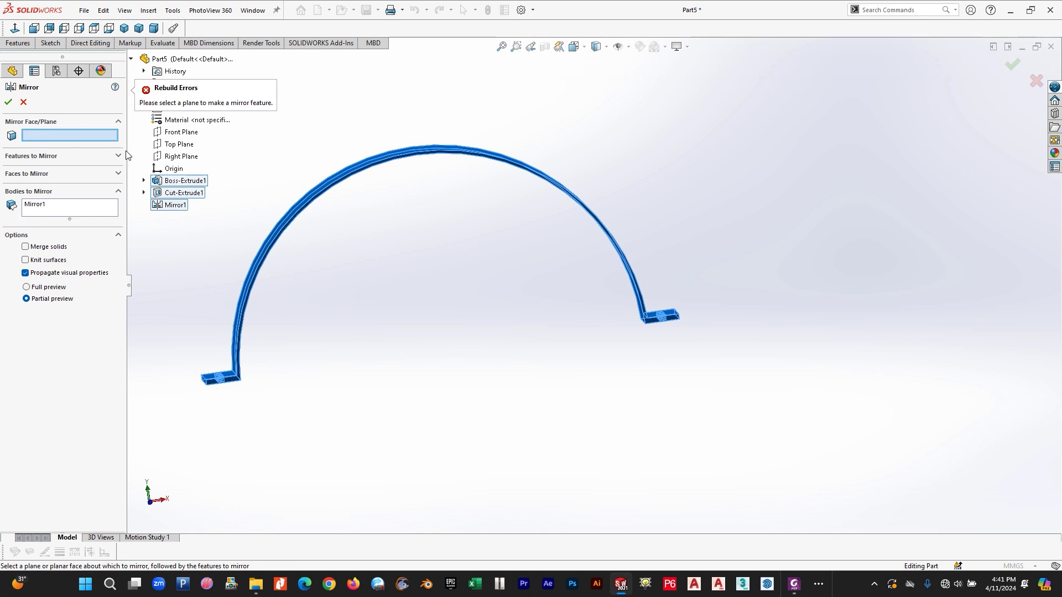
left_click(188, 146)
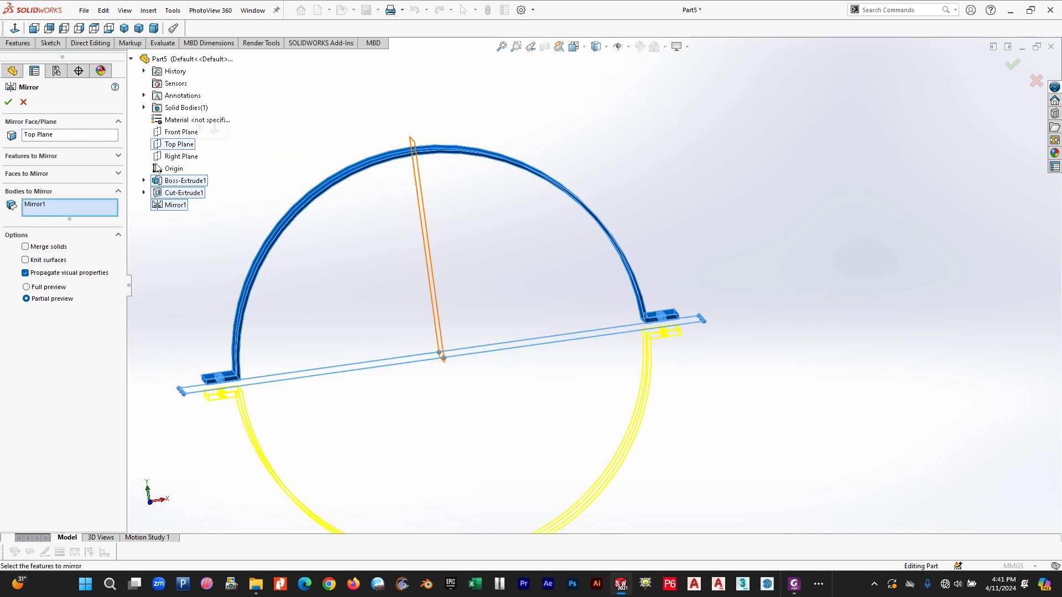
left_click(8, 102)
scroll(698, 260, "down", 5)
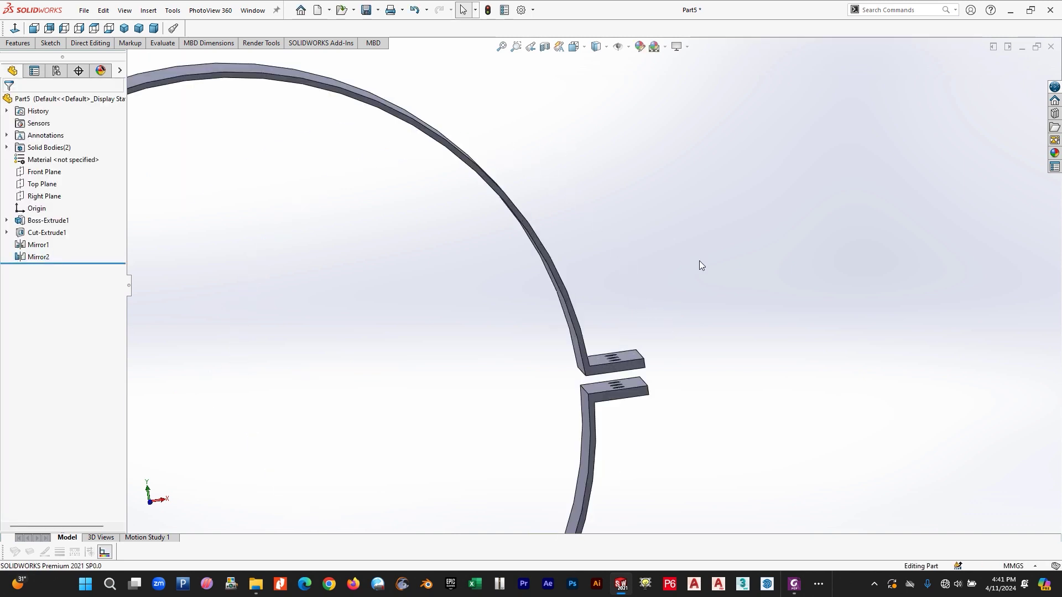
- Save the clamp ring part as Circular Plate in the Part Design folder
scroll(699, 262, "up", 6)
middle_click_drag(636, 285, 532, 369)
left_click(84, 10)
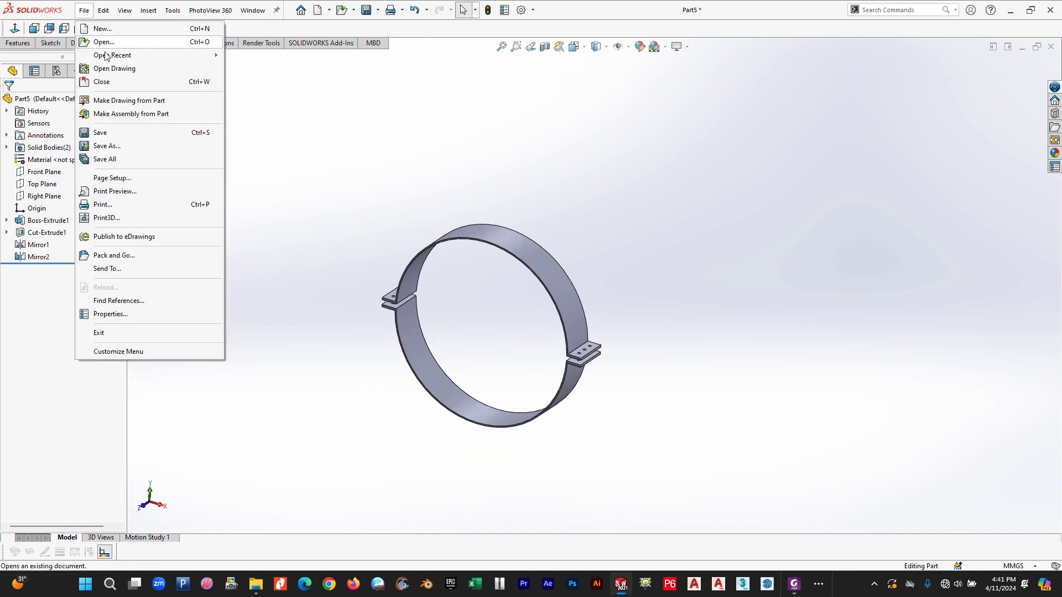
left_click(110, 147)
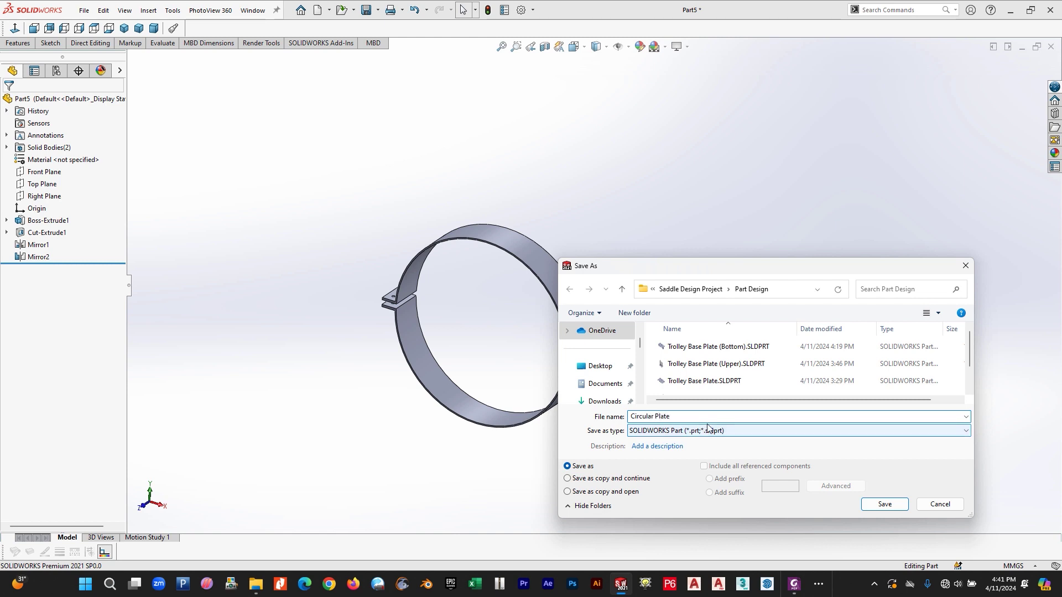
left_click(884, 504)
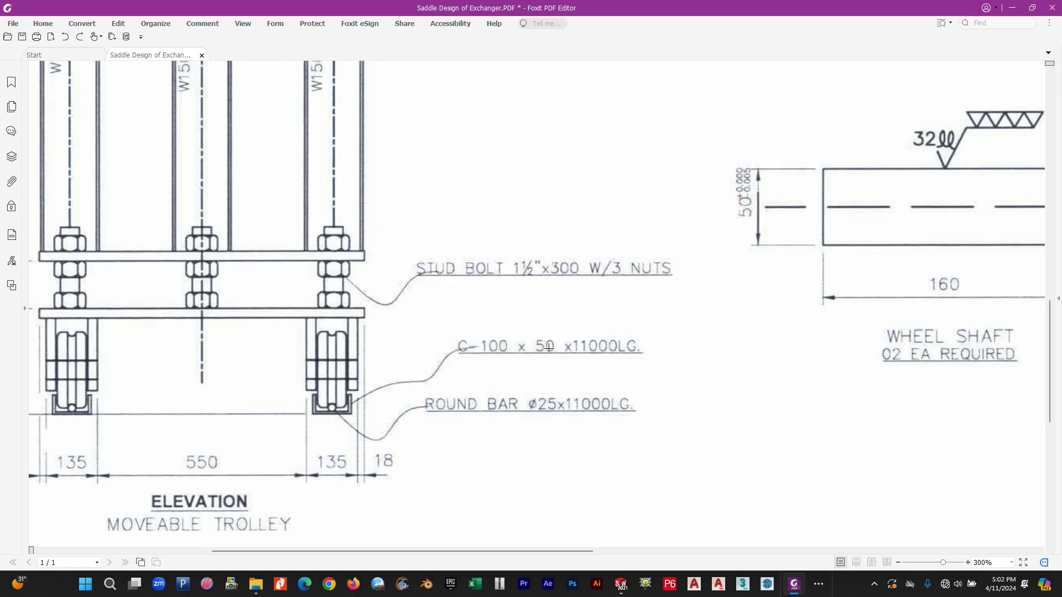
- Box the round bar and C-channel size callouts on the movable trolley elevation, and undo both markings
left_click_drag(407, 378, 648, 449)
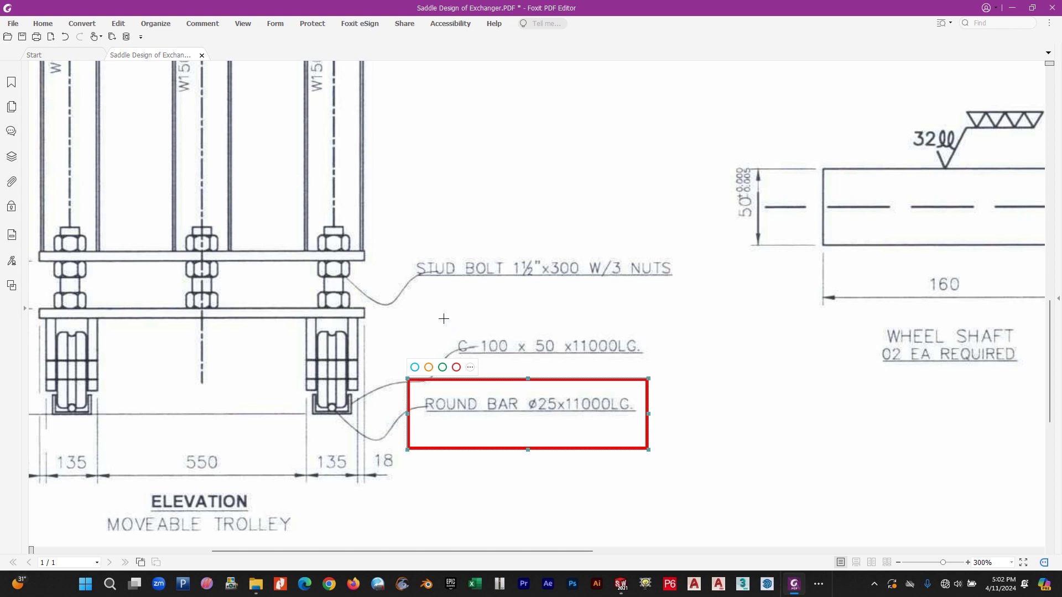
left_click_drag(444, 319, 676, 368)
key("ctrl+z")
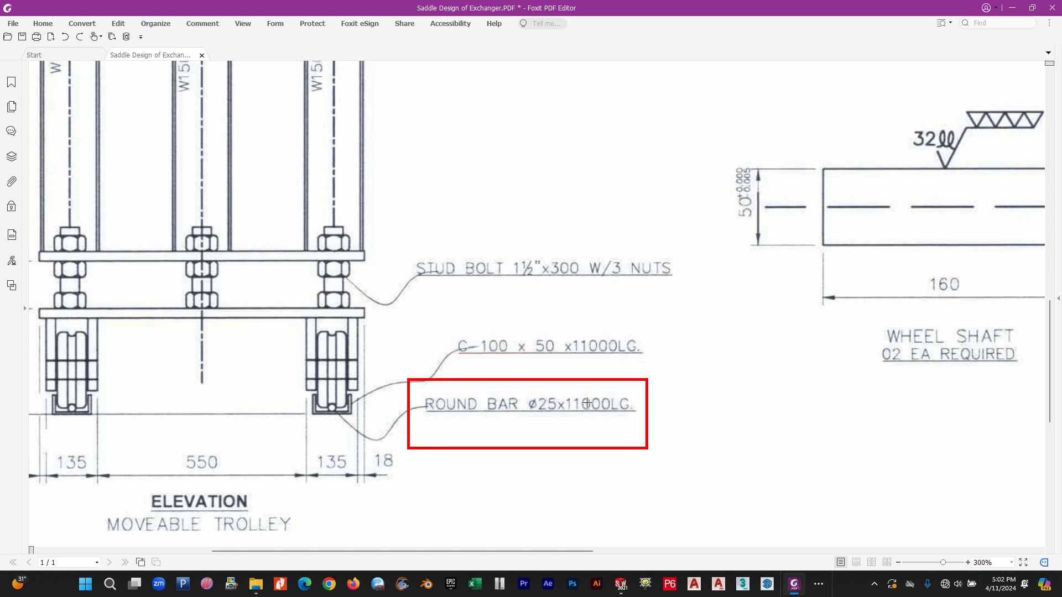
key("ctrl+z")
- Switch to SOLIDWORKS and create a new part document
key("alt+Tab")
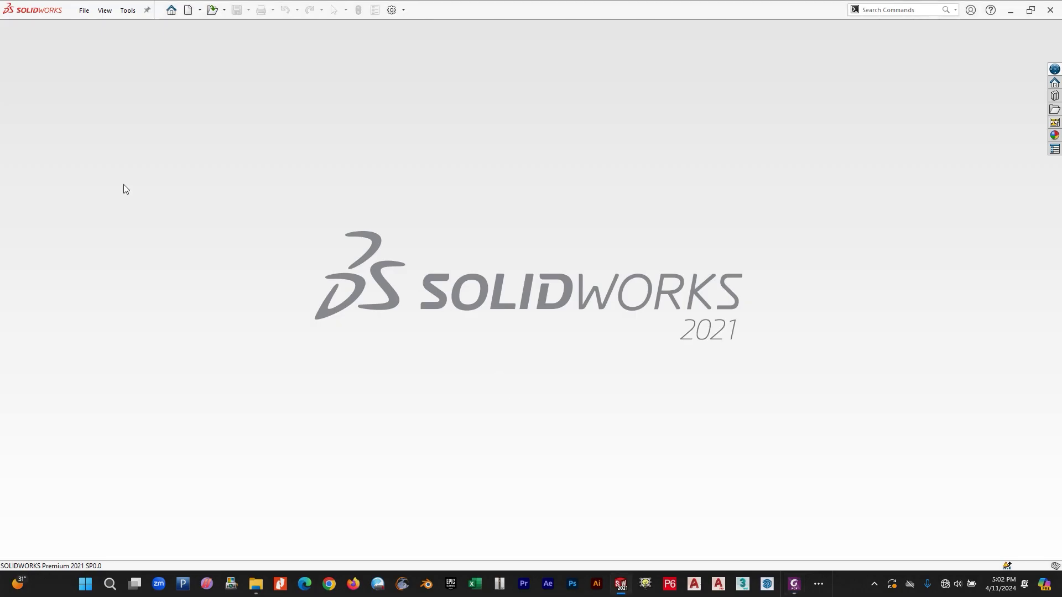
left_click(82, 10)
left_click(91, 29)
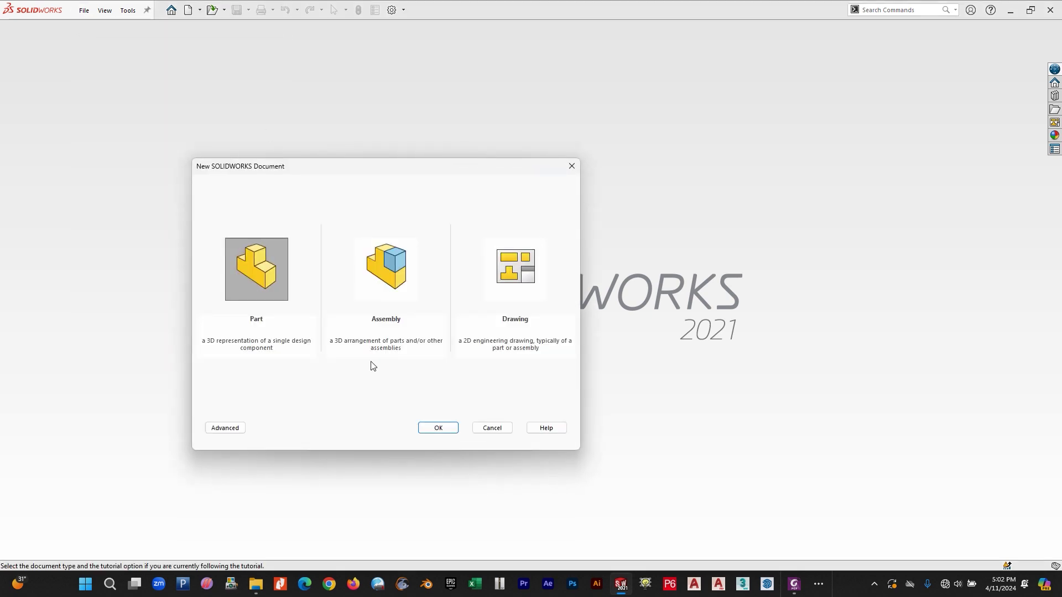
left_click(437, 428)
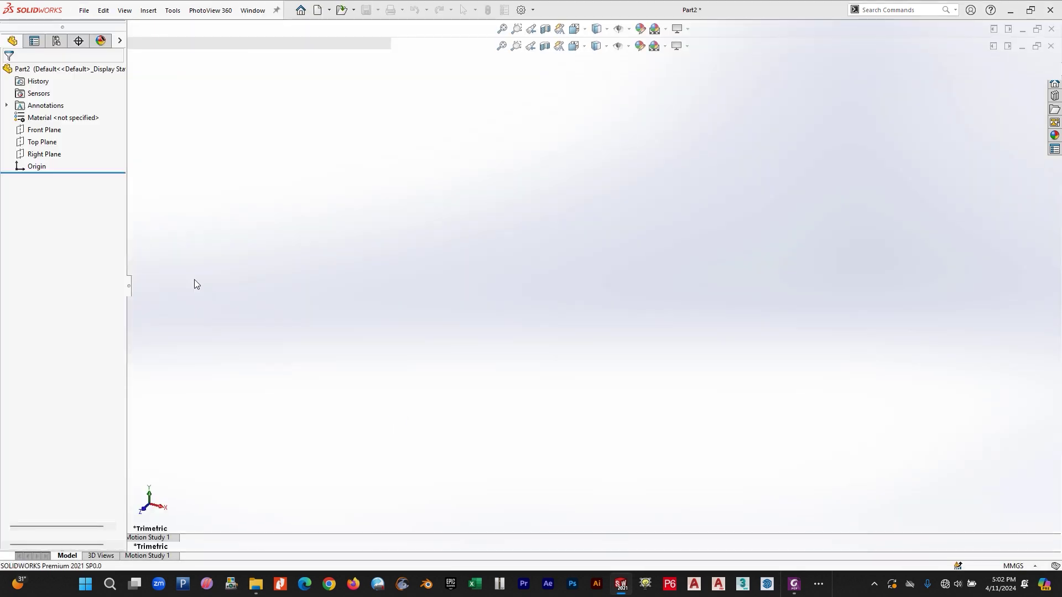
- Start a sketch on the Front Plane and draw a horizontal midpoint line about 41 mm long, centred on the origin
left_click(45, 159)
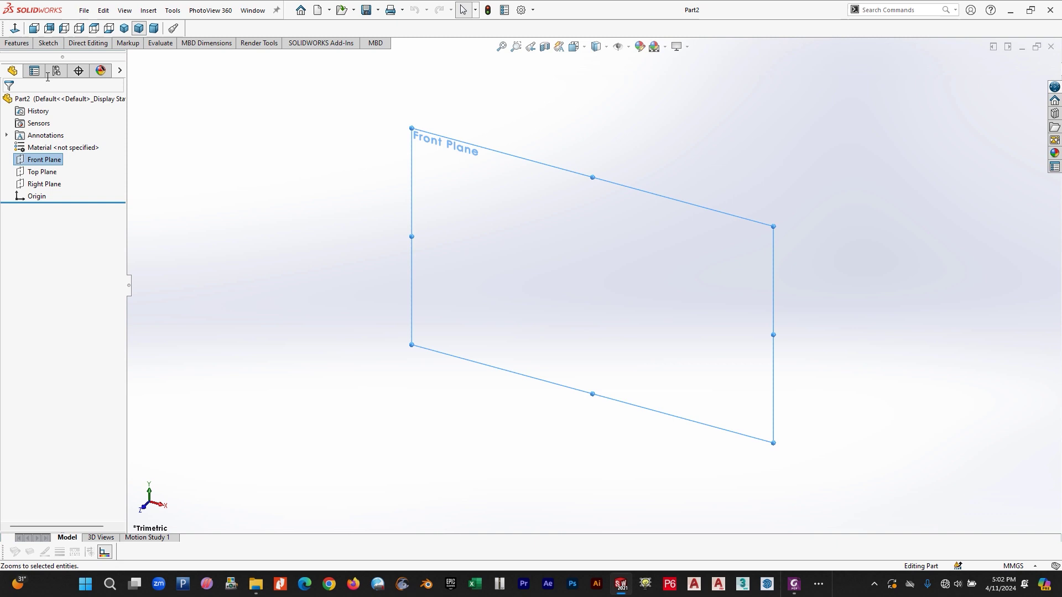
left_click(48, 43)
left_click(16, 62)
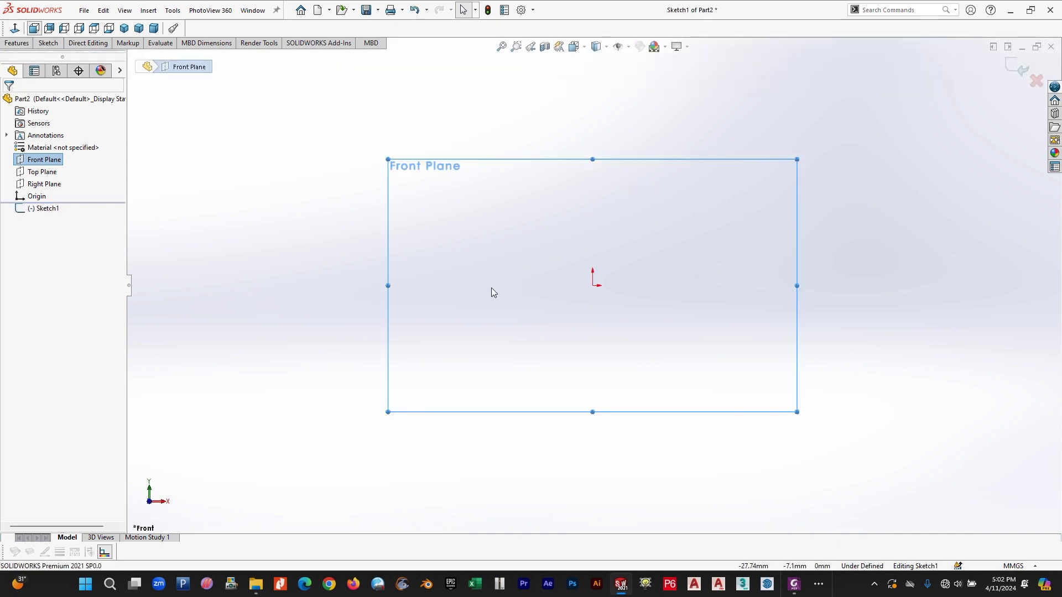
left_click(49, 44)
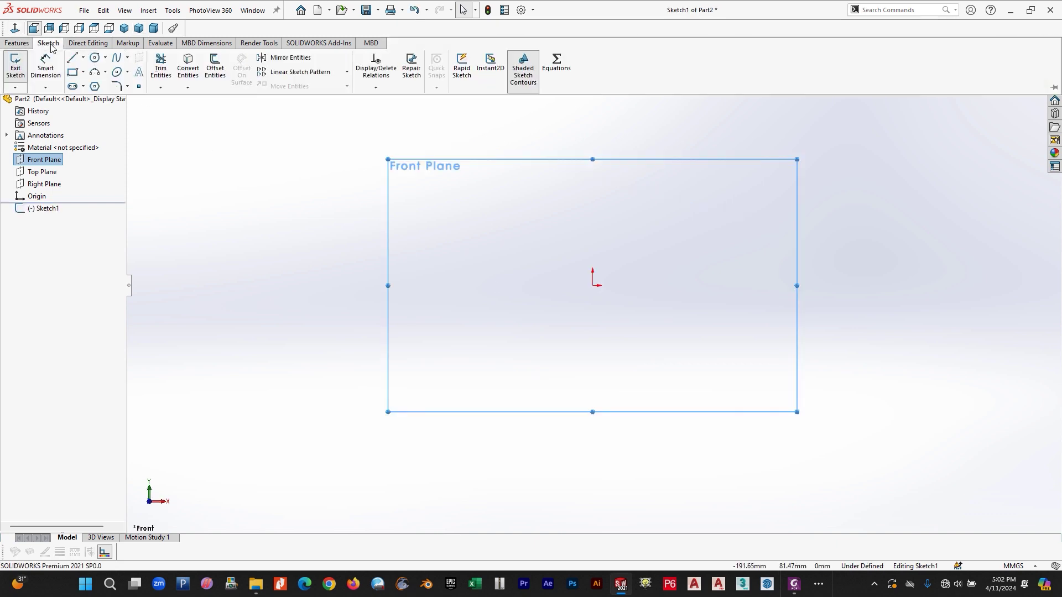
left_click(83, 58)
left_click(100, 99)
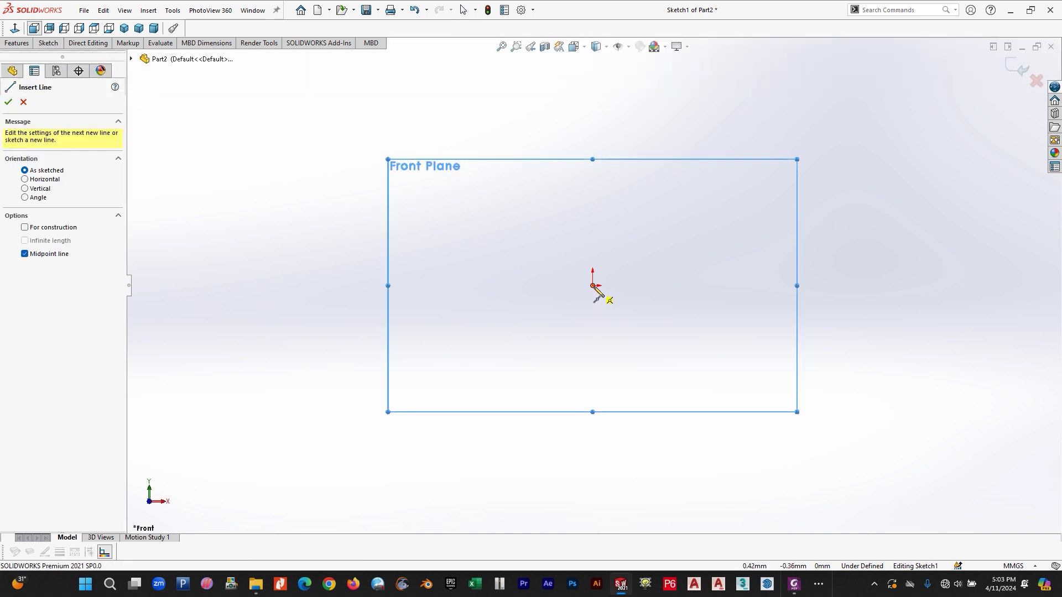
left_click(592, 286)
left_click(640, 285)
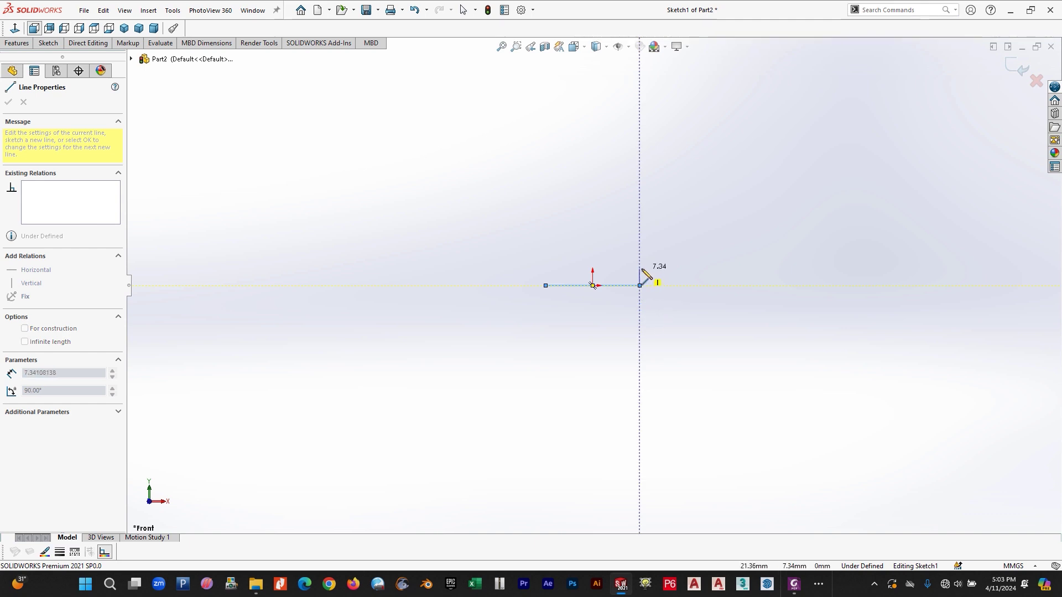
key("Escape")
- Sketch the remaining straight lines of a closed, upward-opening U-channel profile about 20 mm high on the base line
left_click(48, 44)
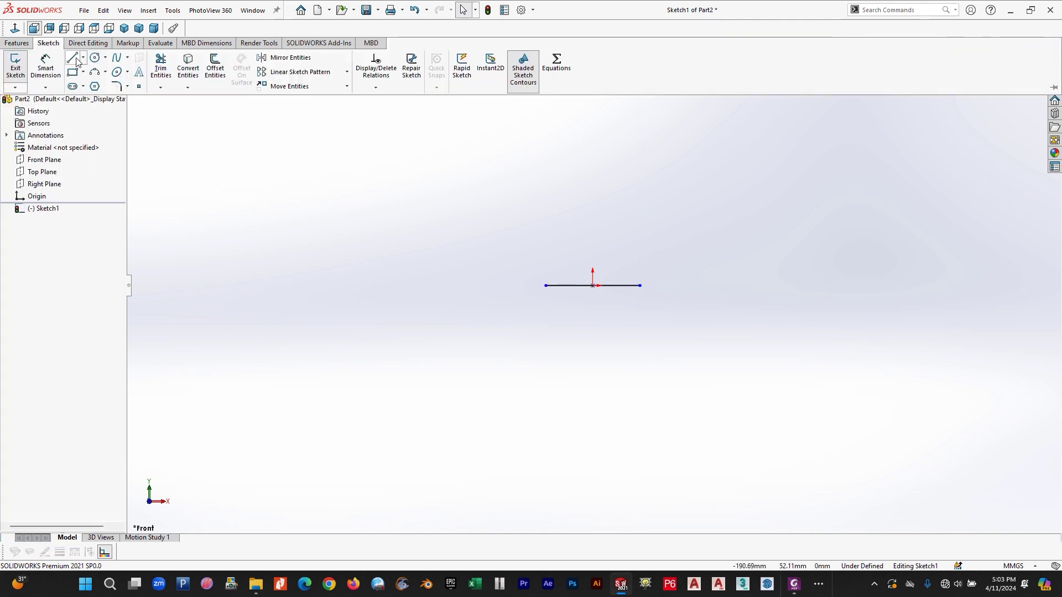
left_click(75, 59)
left_click(546, 285)
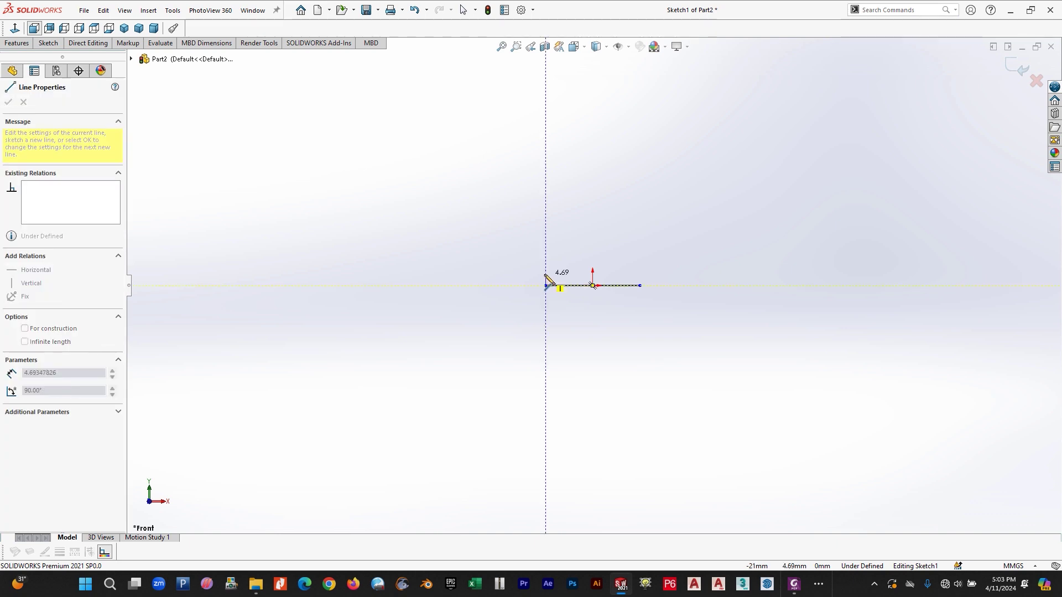
left_click(546, 239)
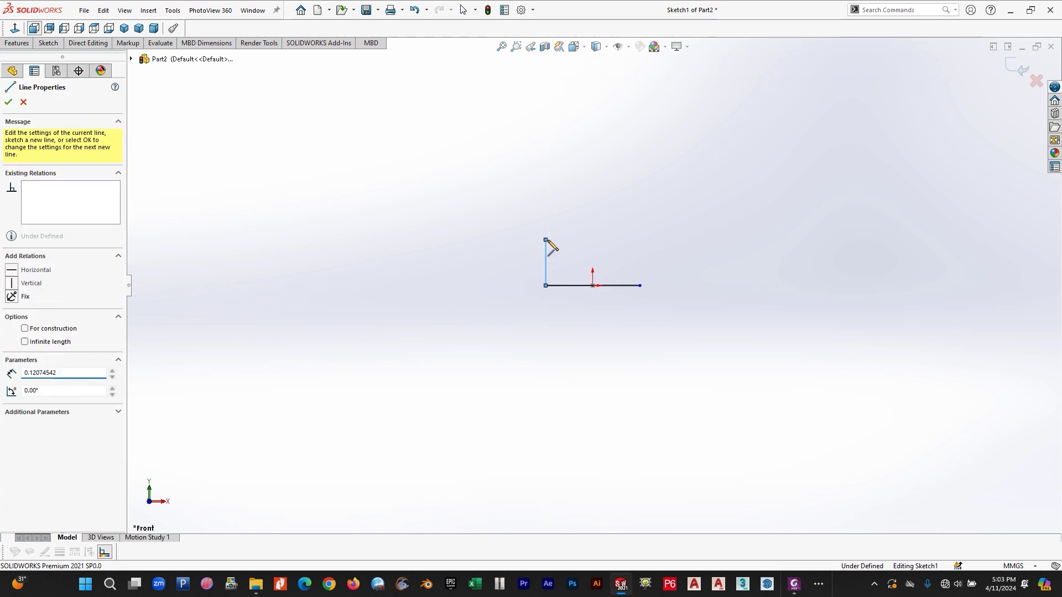
left_click(558, 240)
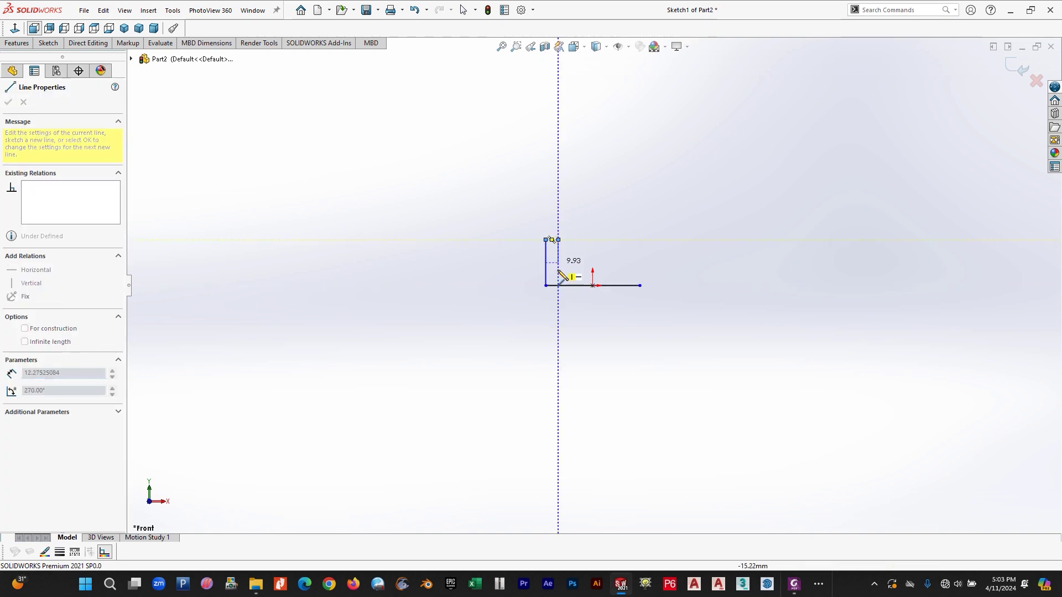
left_click(558, 274)
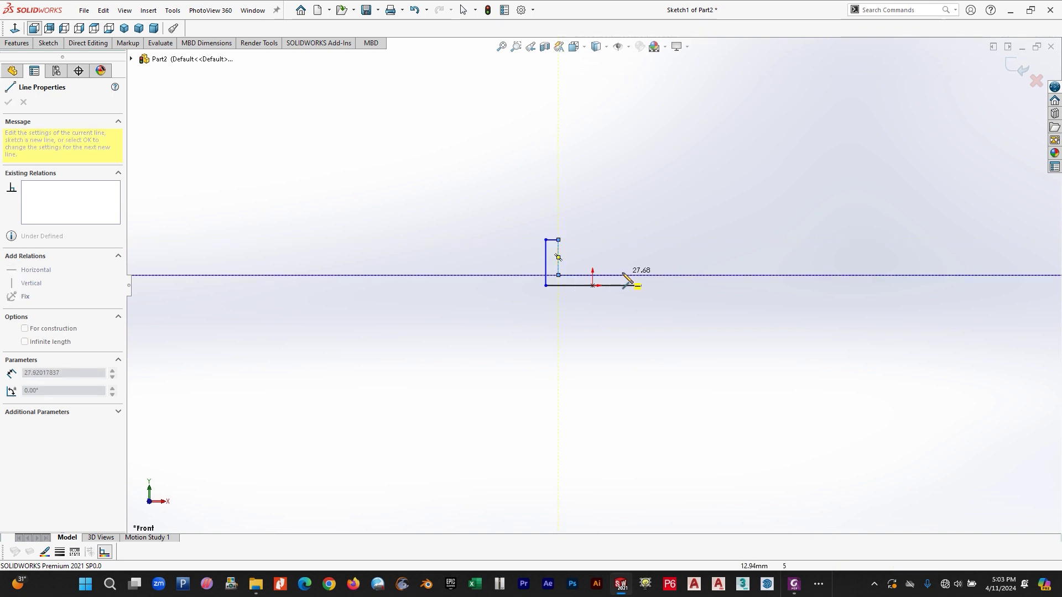
left_click(625, 275)
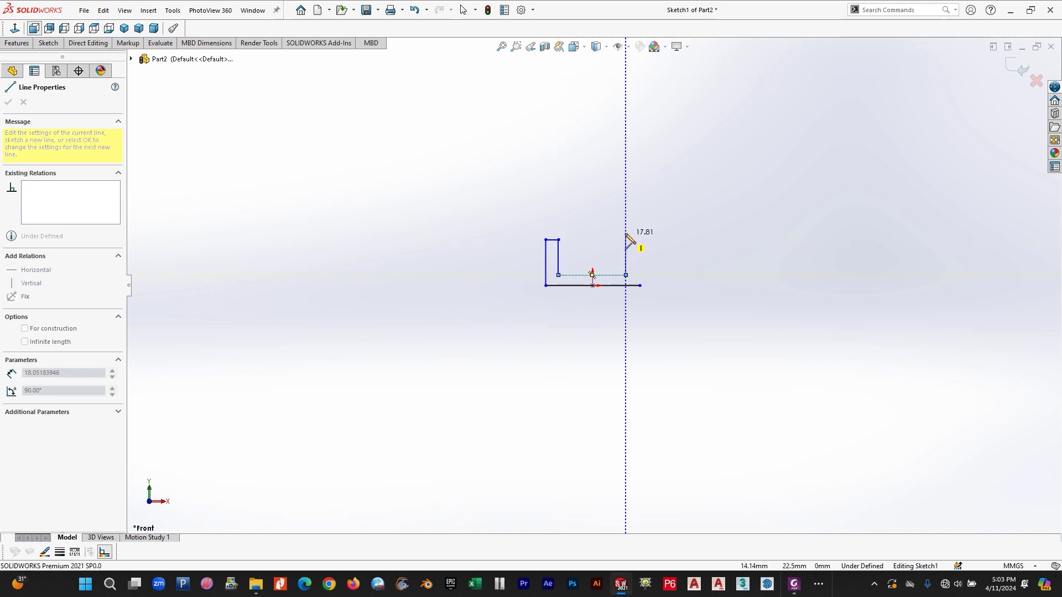
left_click(625, 239)
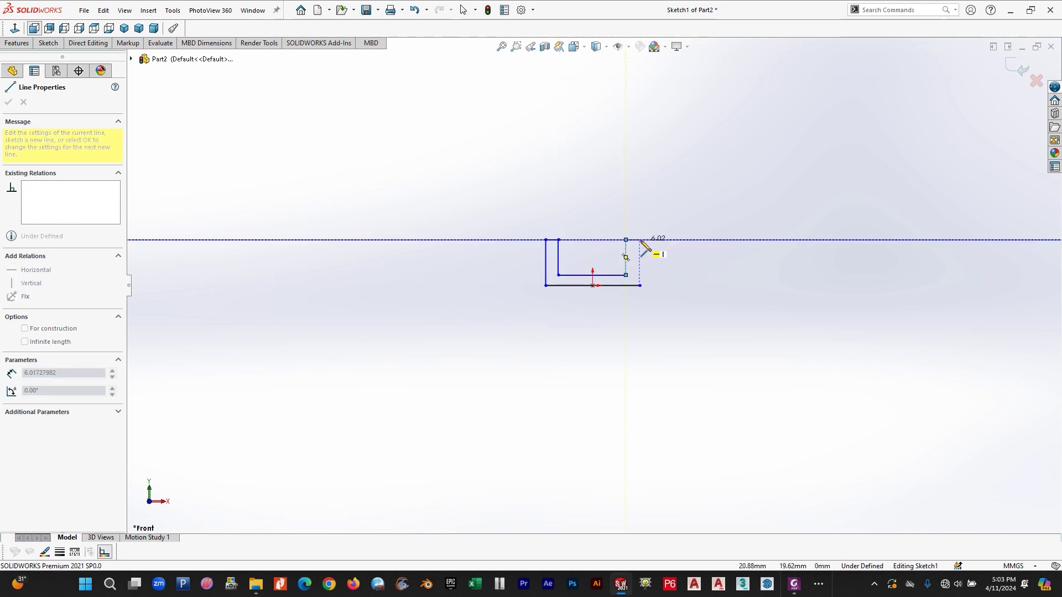
left_click(640, 240)
left_click(639, 285)
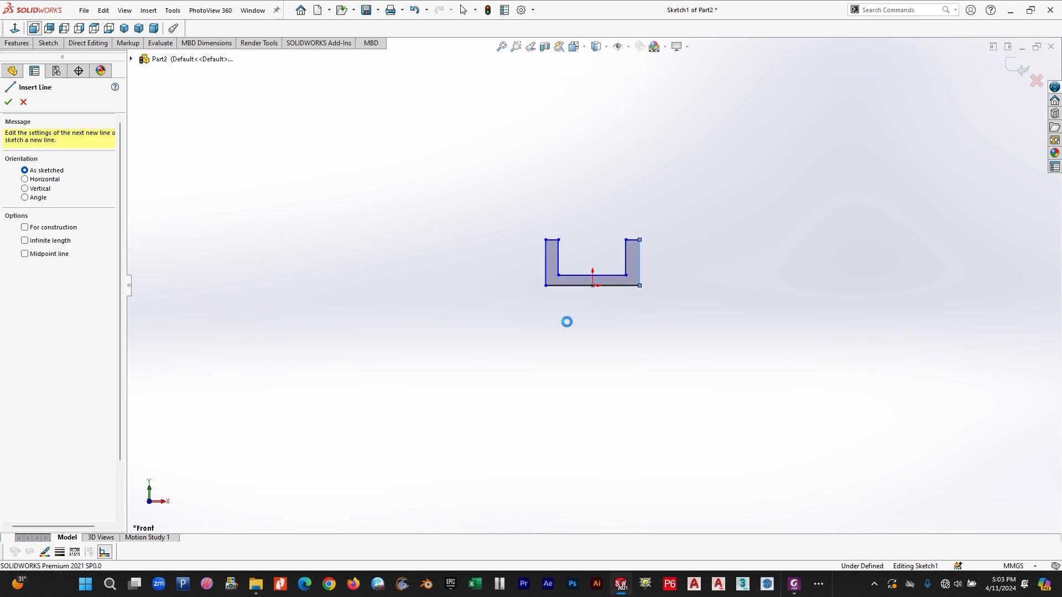
key("Escape")
- Dimension the channel's bottom line and set its width to 100 mm
left_click(50, 43)
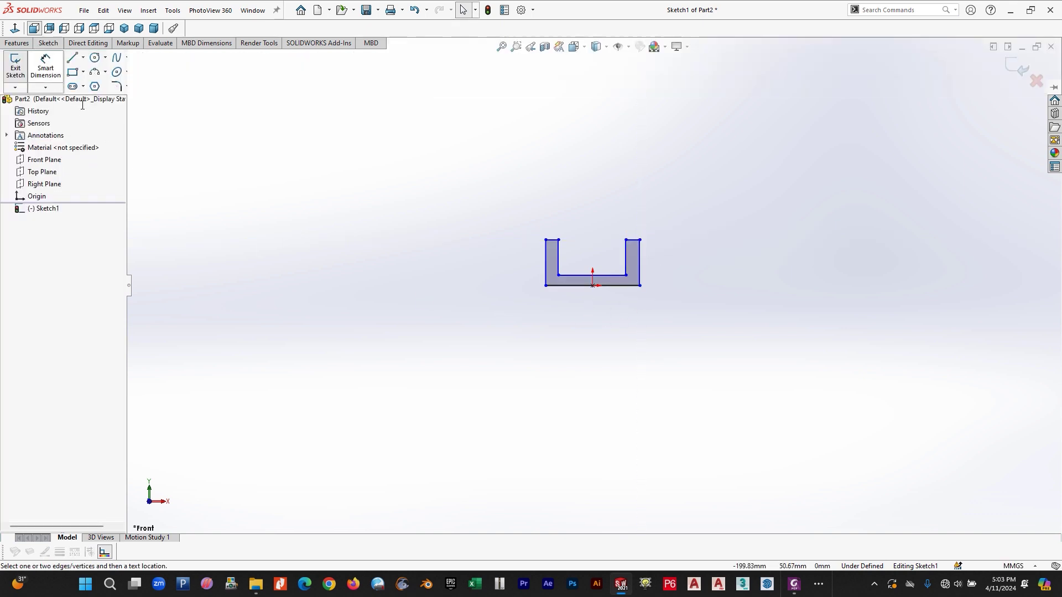
left_click(617, 286)
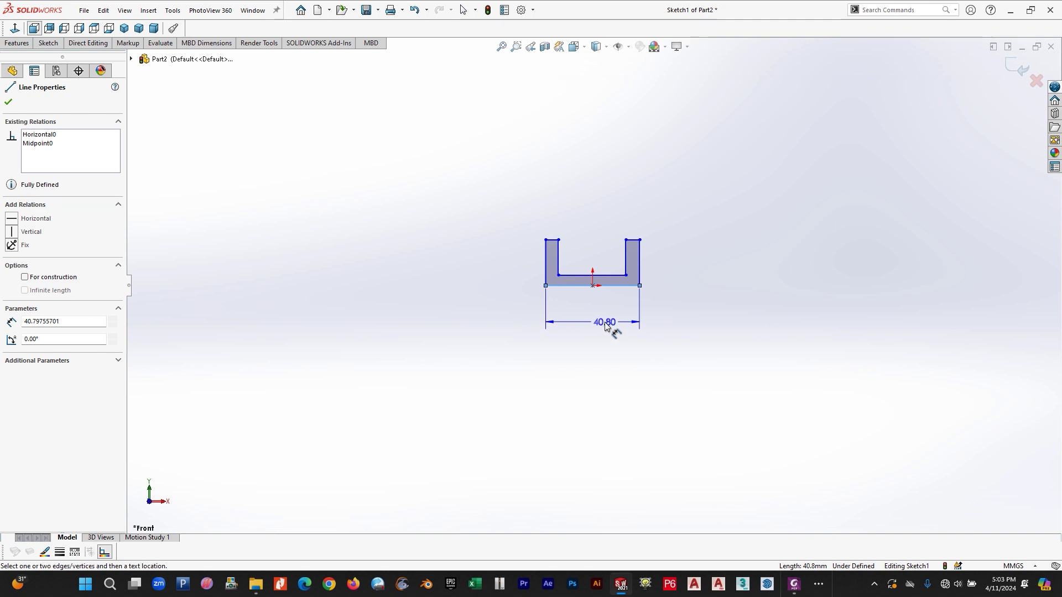
left_click(606, 326)
type("100")
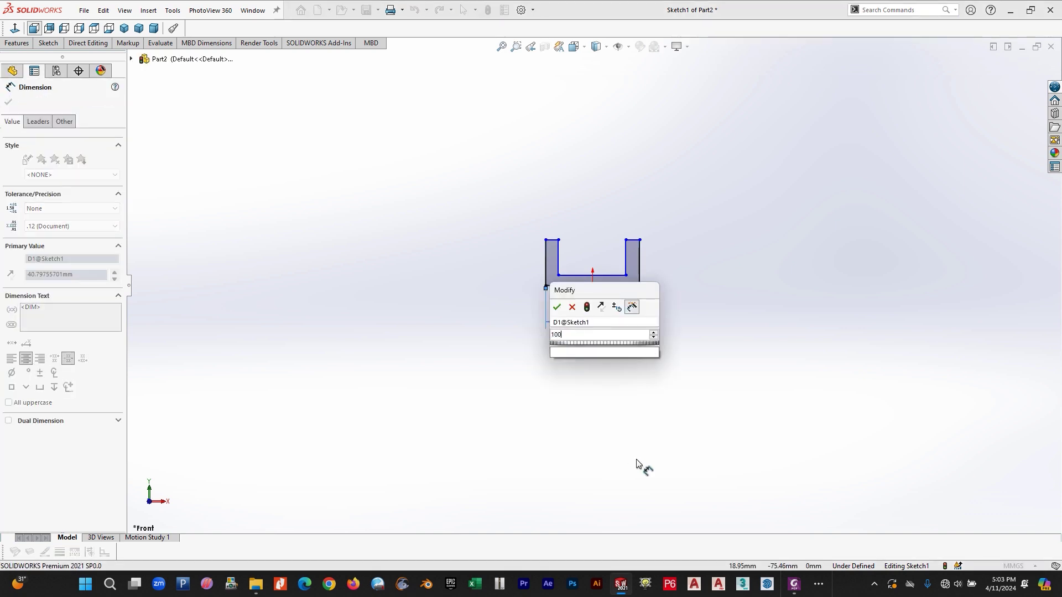
key("Return")
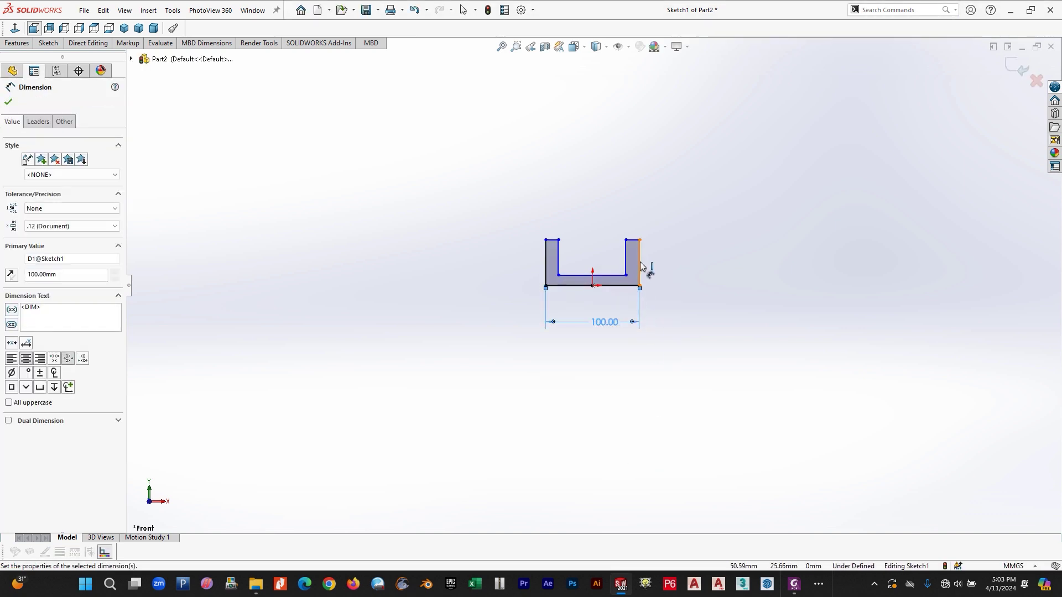
left_click(641, 265)
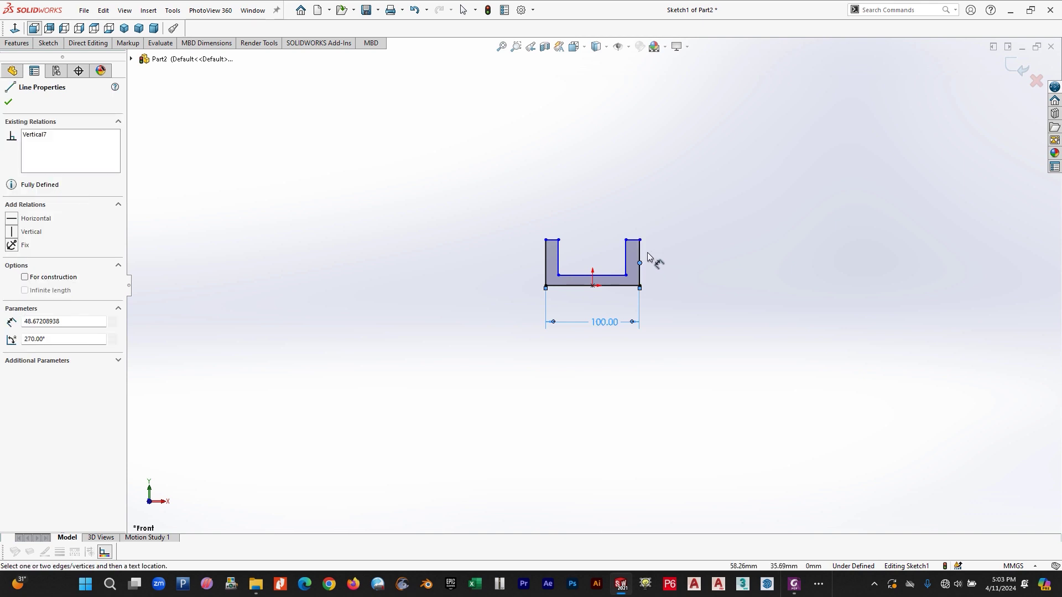
left_click(639, 263)
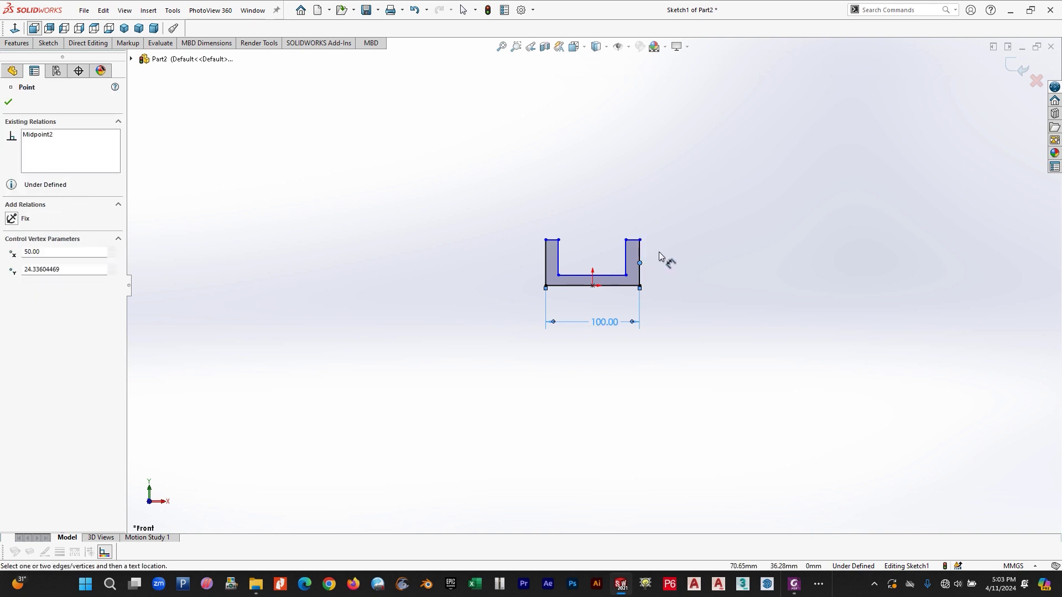
key("Escape")
- Dimension the outer vertical line of the channel's left flange and set its height to 50 mm
left_click(545, 260)
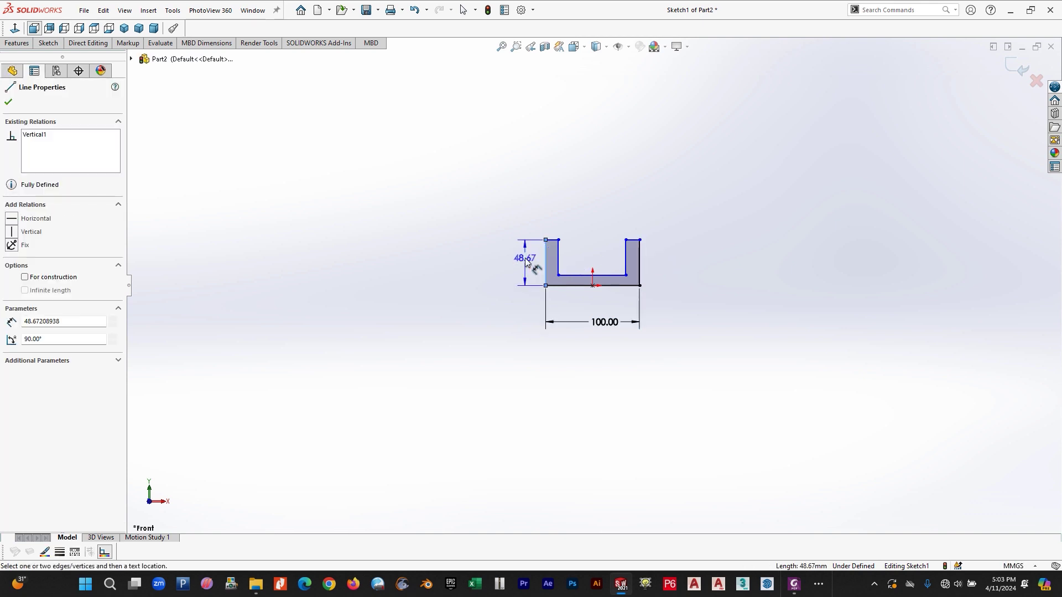
left_click(525, 258)
type("5")
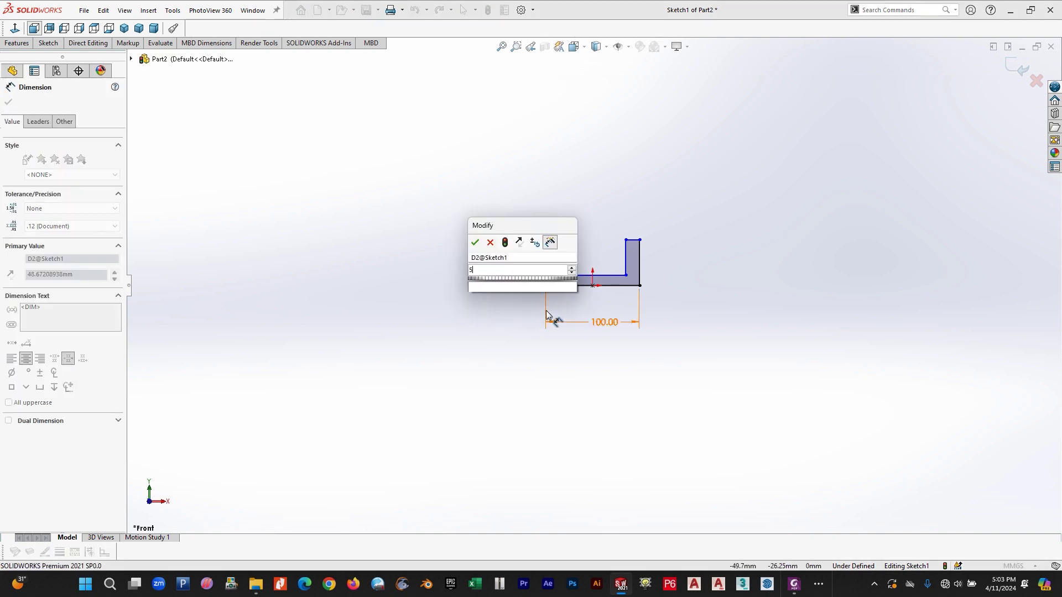
type("0")
key("Return")
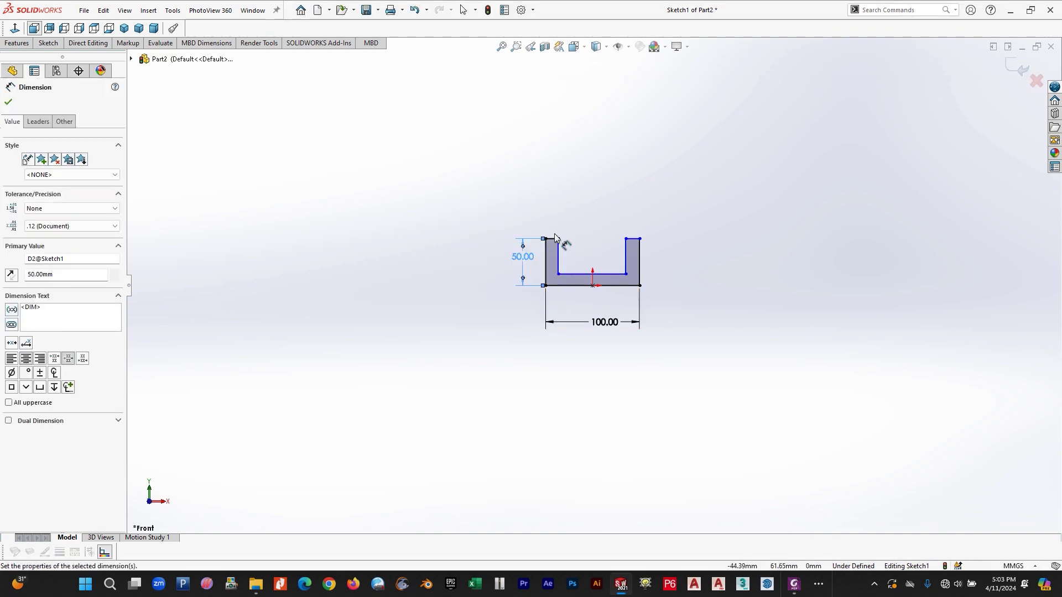
- Dimension the top edge of the left flange and set its thickness to 12.5 mm
left_click(553, 240)
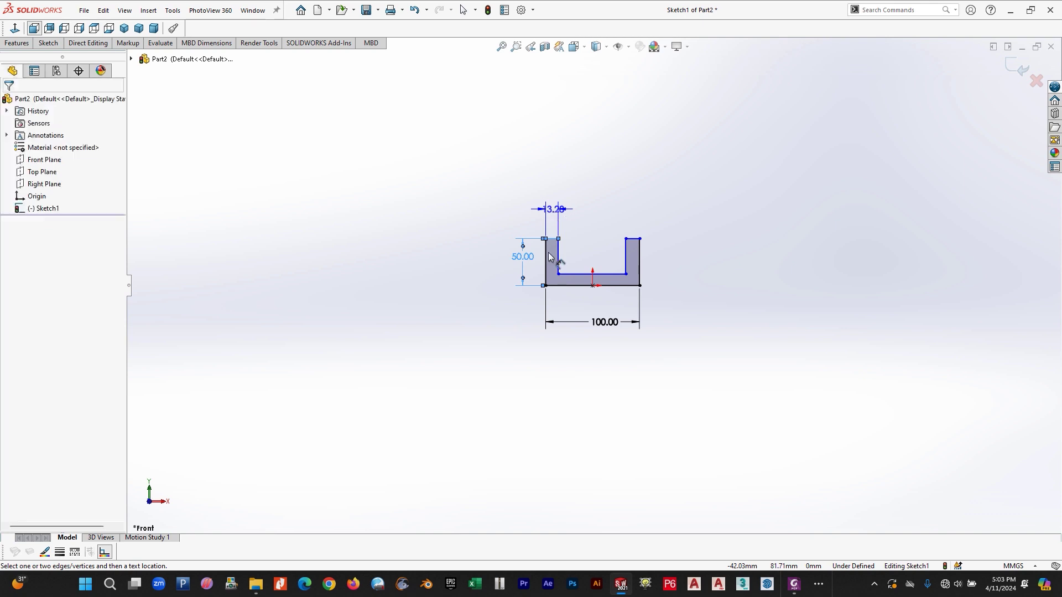
left_click(549, 301)
type("12.5")
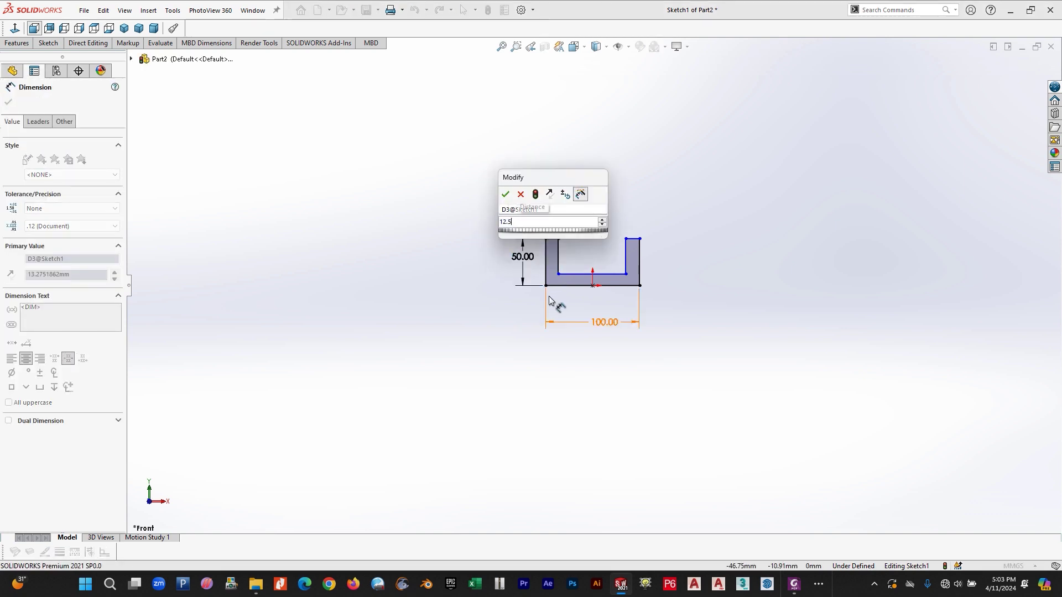
key("Return")
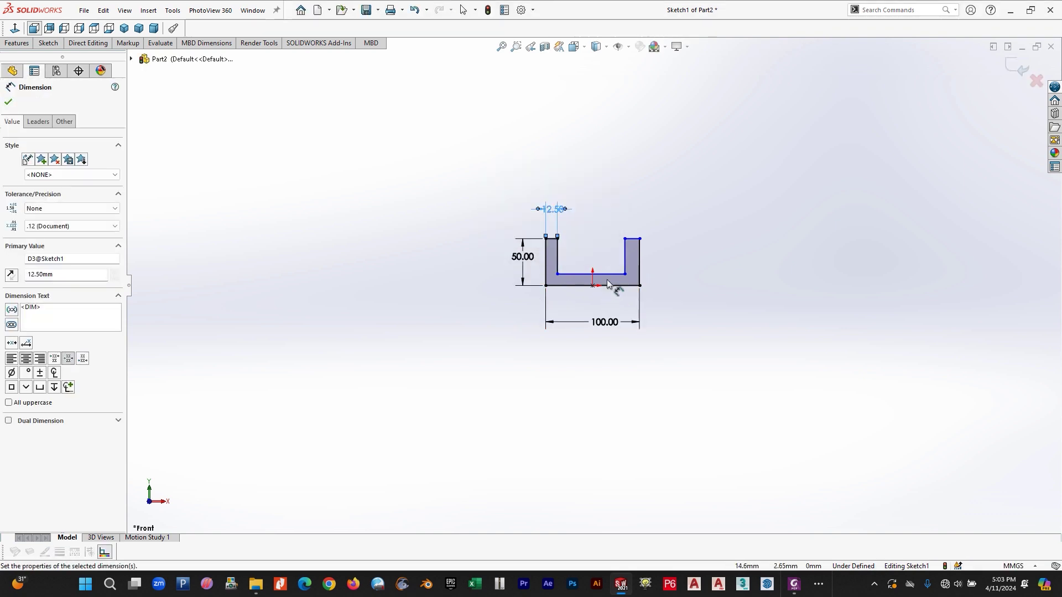
key("Escape")
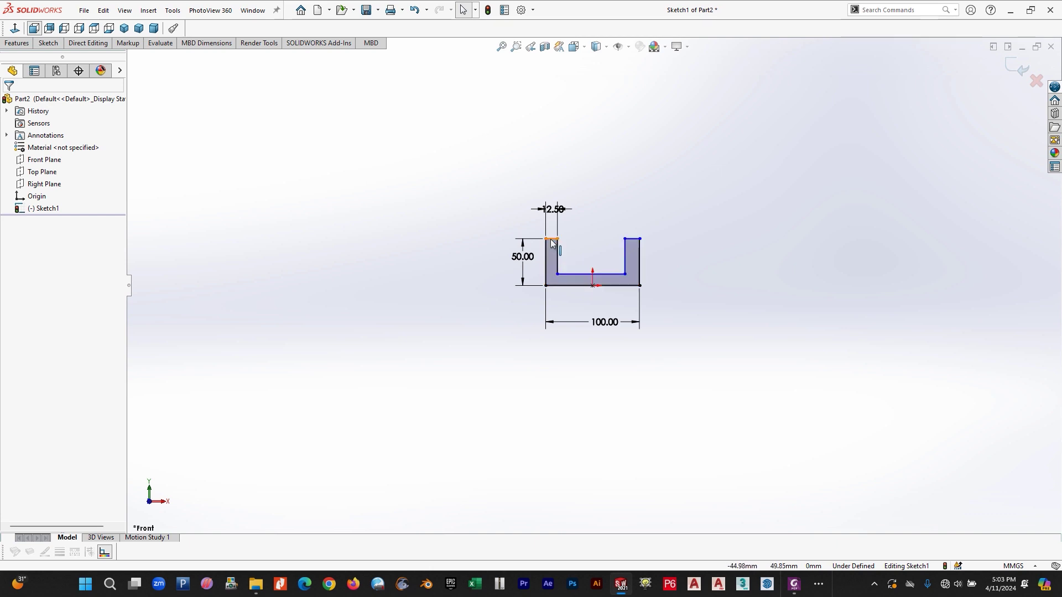
- Apply equal relations between the two flange top edges and between the channel's two outer vertical lines
left_click(551, 240)
left_click(633, 239, "ctrl")
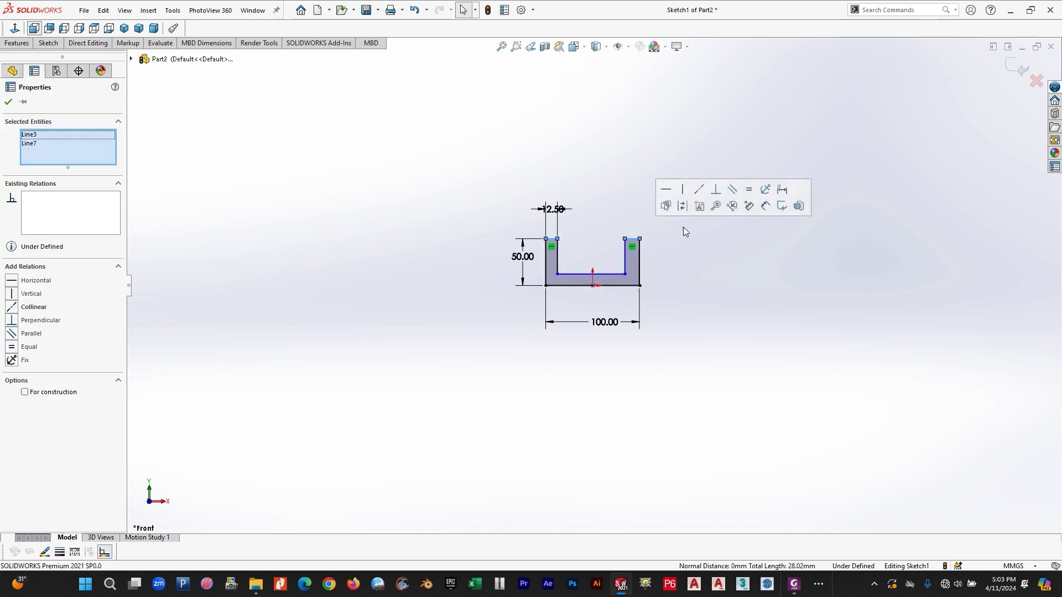
left_click(748, 189)
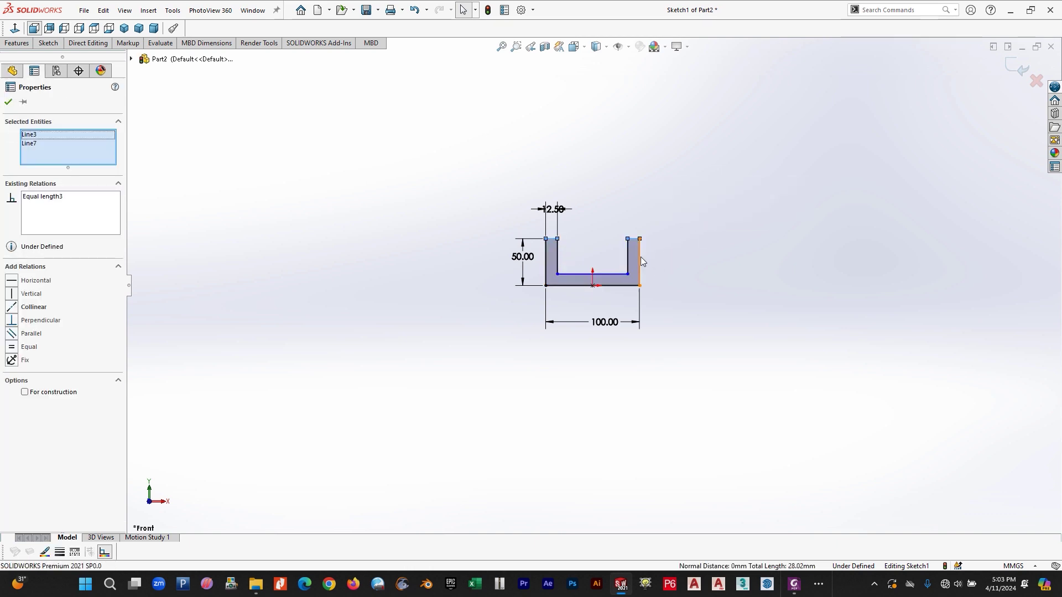
left_click(640, 257)
left_click(641, 254)
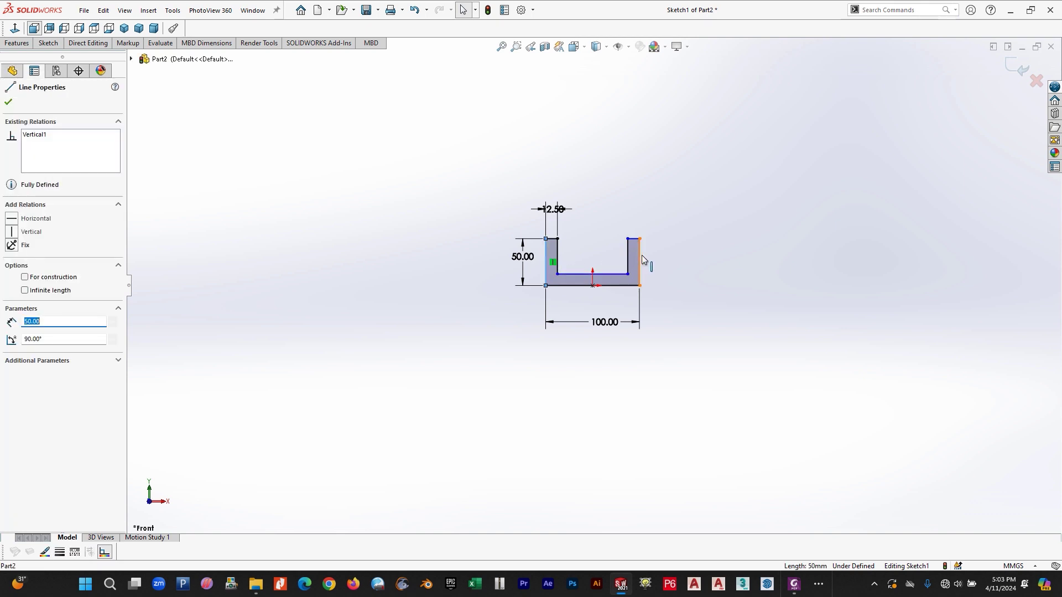
left_click(642, 256, "ctrl")
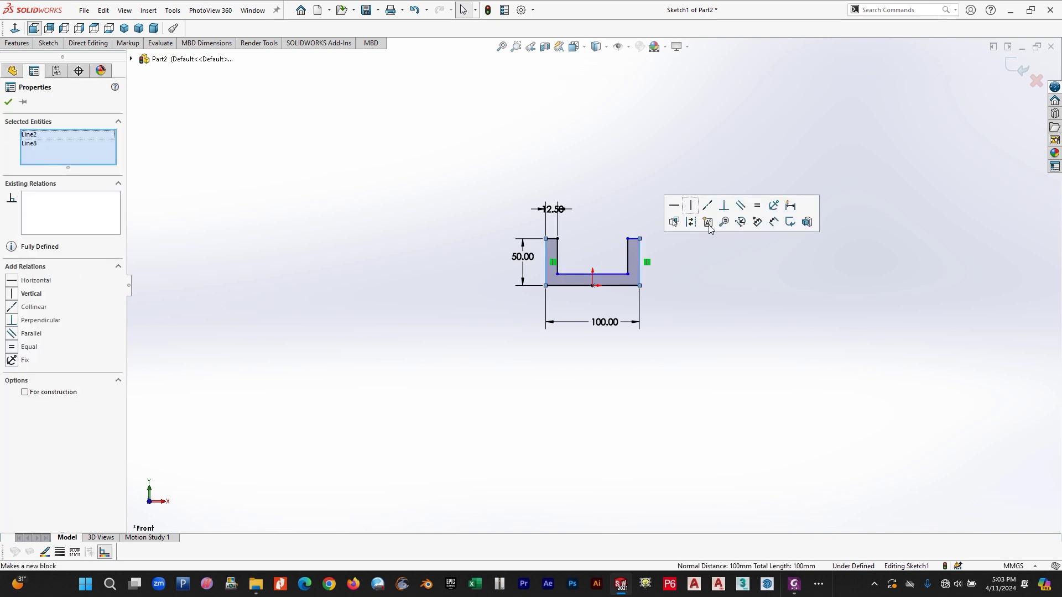
left_click(756, 211)
left_click(597, 335)
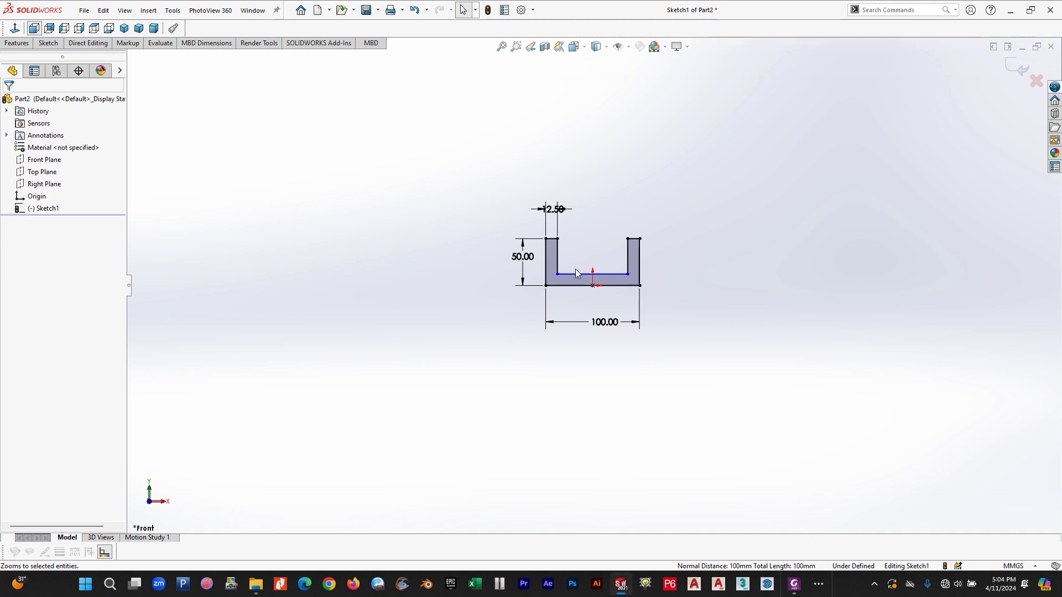
- Dimension the distance between the channel's inner and outer bottom lines and set the web thickness to 12.5 mm
scroll(646, 318, "down", 3)
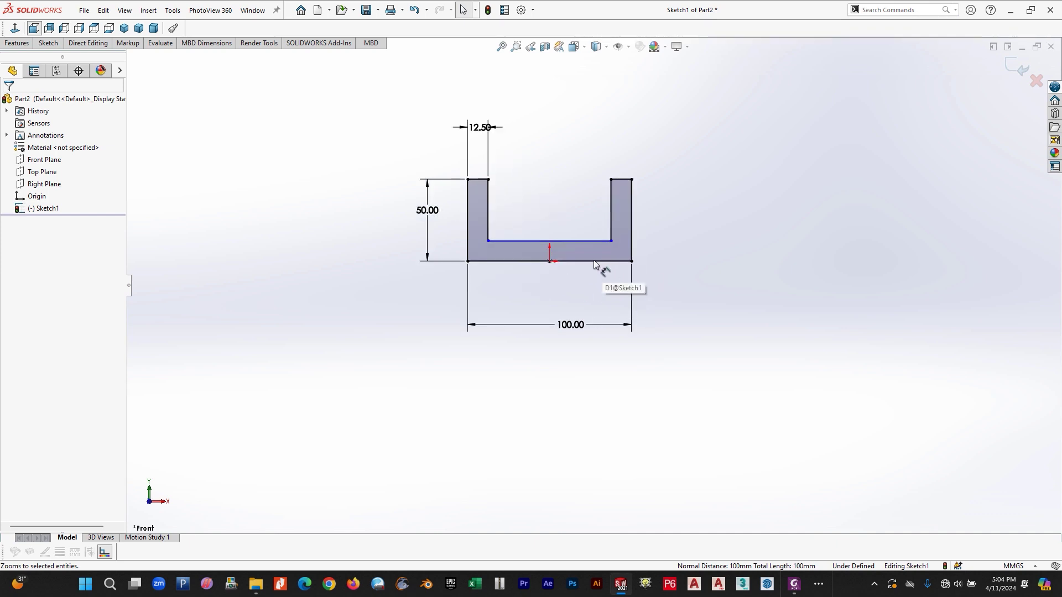
left_click(50, 43)
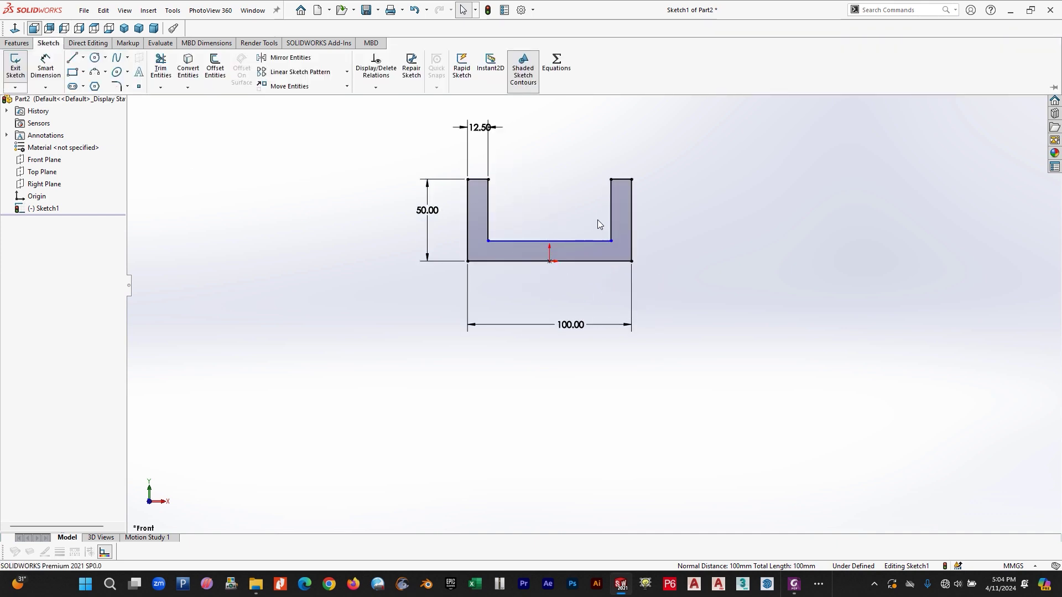
left_click(45, 65)
left_click(562, 246)
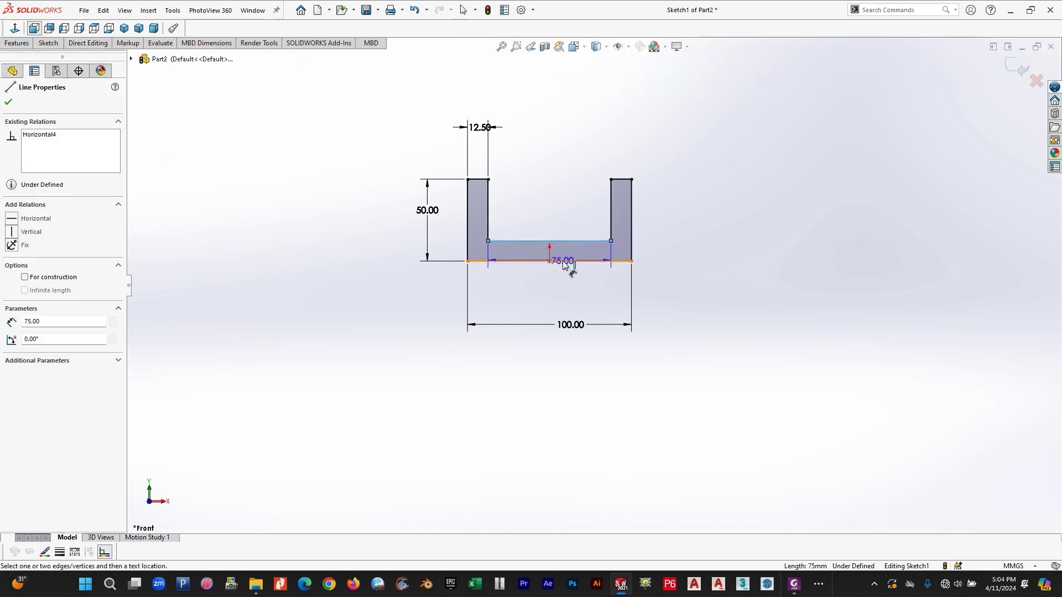
left_click(569, 262)
left_click(680, 259)
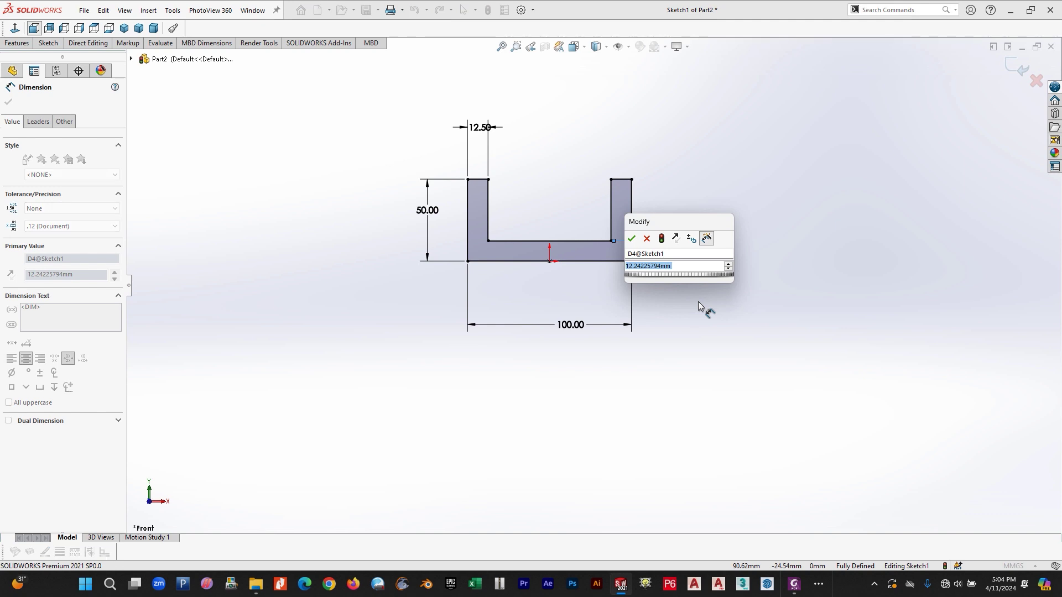
type("12.5")
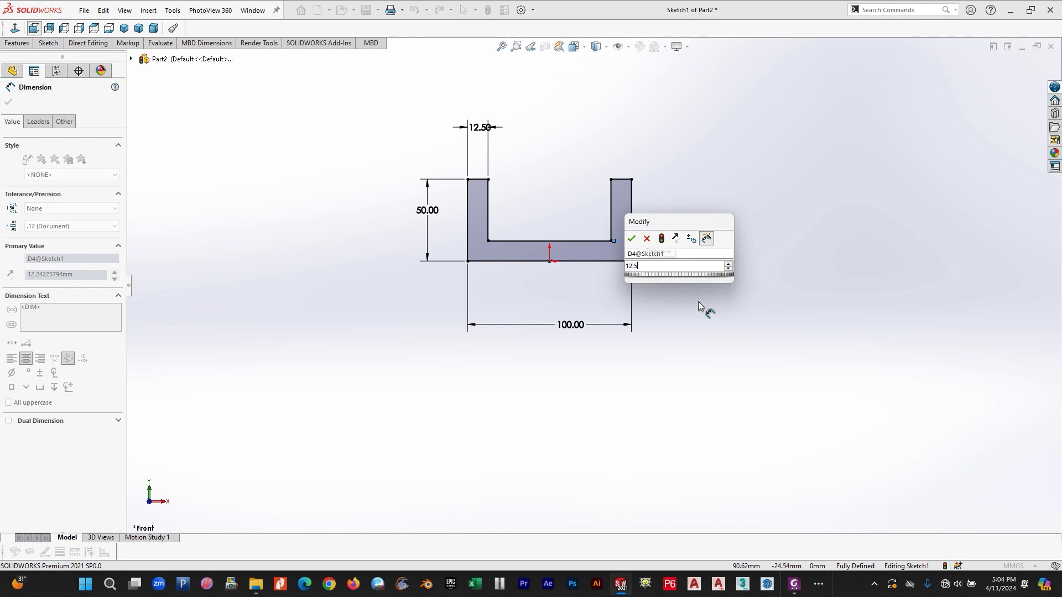
key("Return")
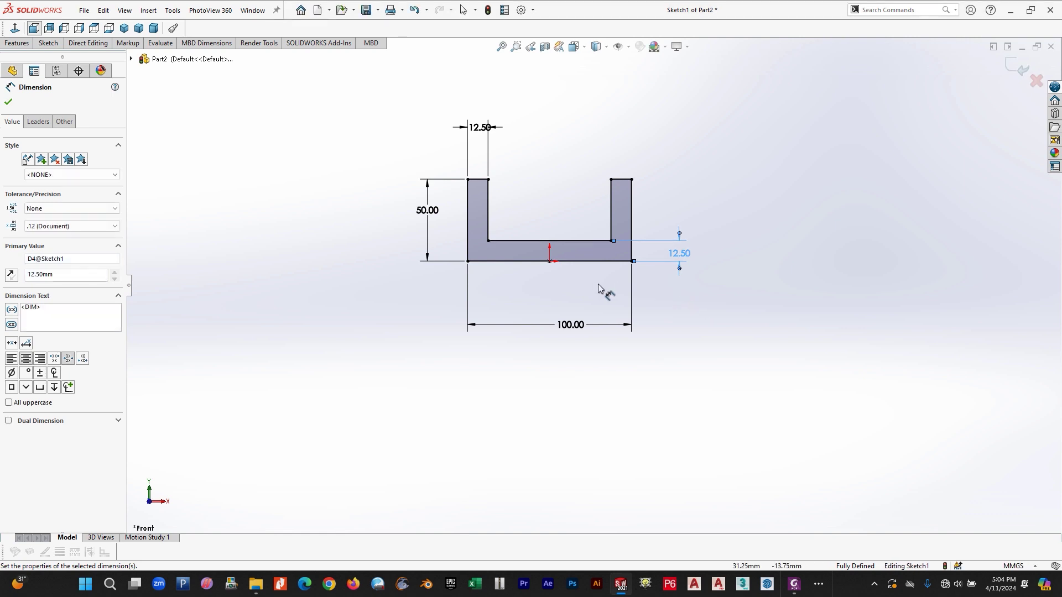
key("Escape")
- Check the round bar callout in the PDF drawing and sketch a vertical centerline about 31 mm long up from the origin
key("alt+Tab")
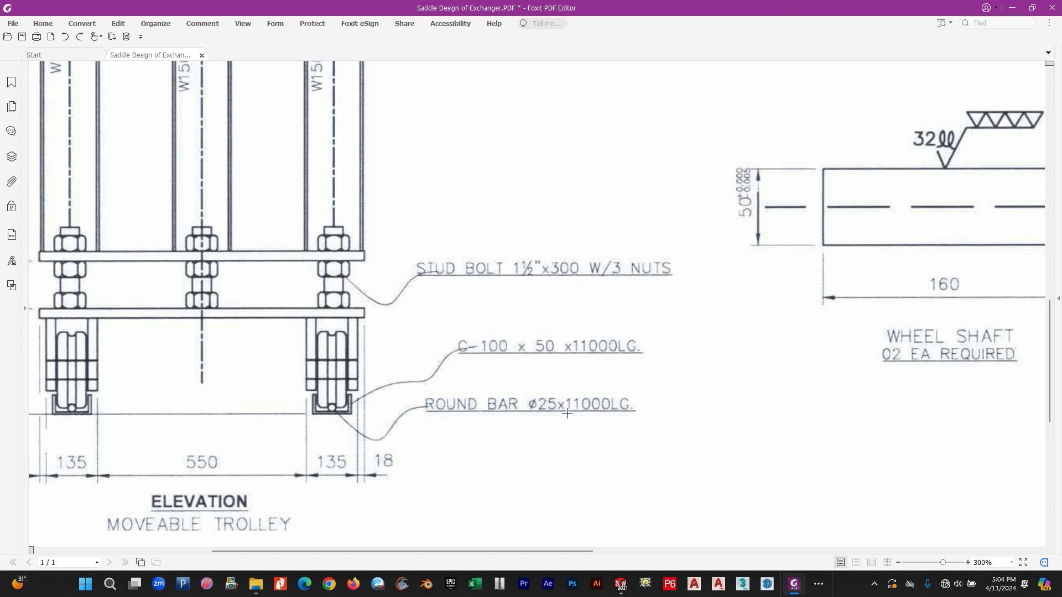
key("alt+Tab")
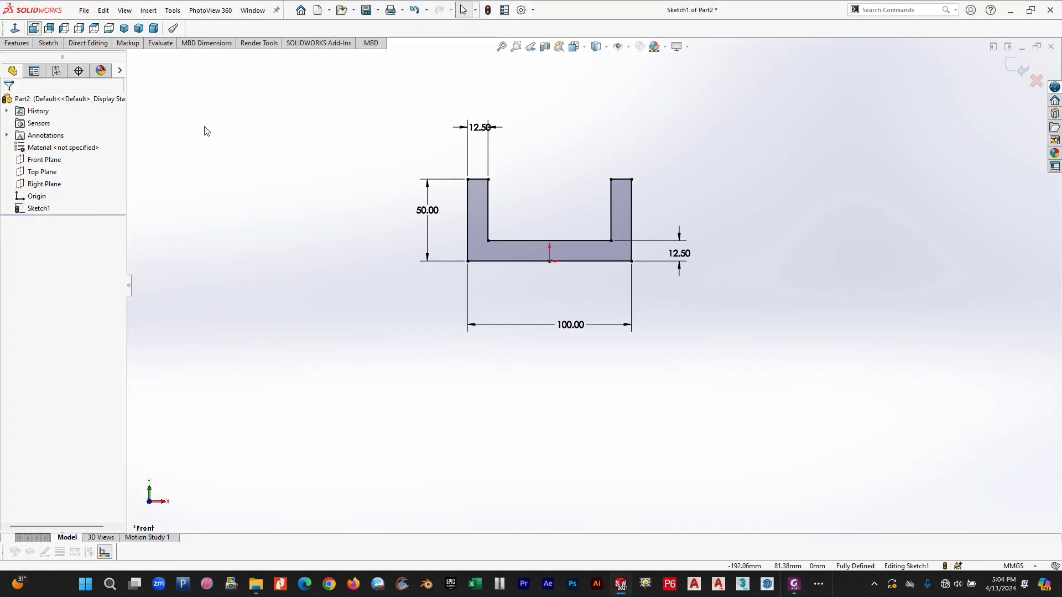
left_click(48, 43)
left_click(84, 57)
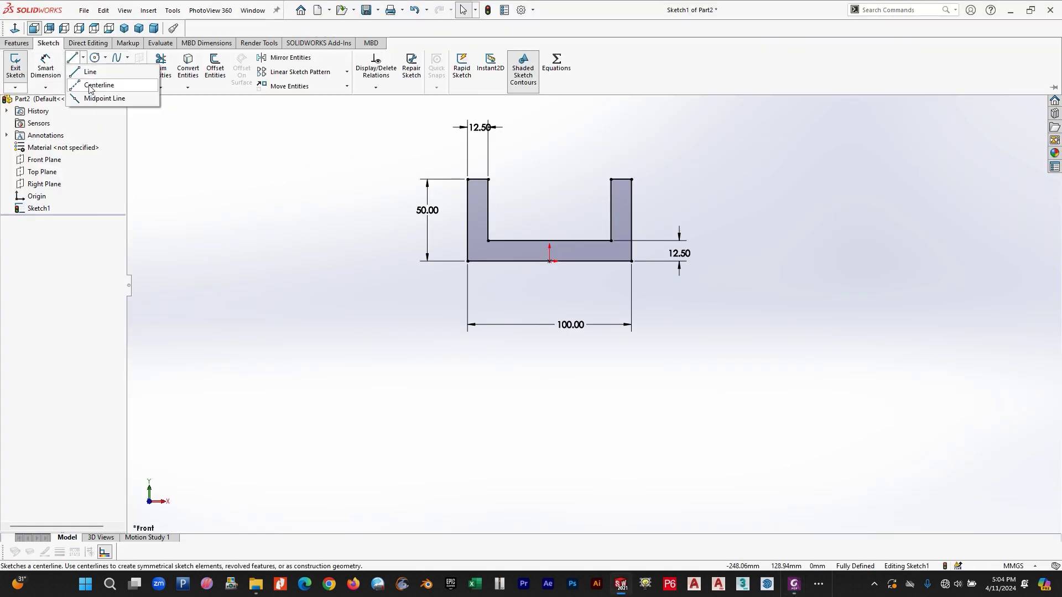
left_click(91, 87)
left_click(549, 261)
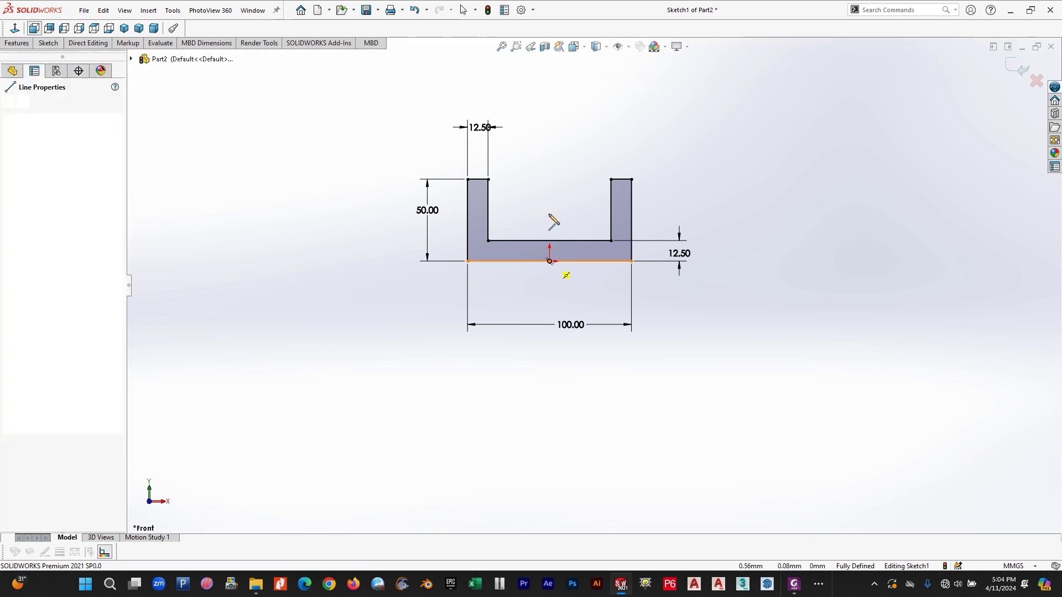
left_click(549, 209)
key("Escape")
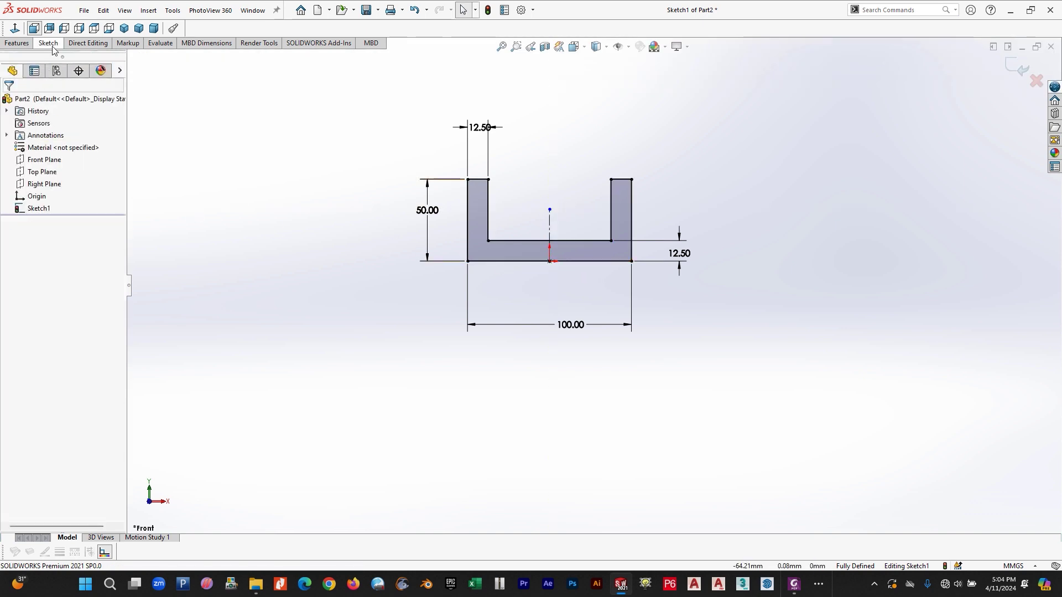
- Sketch a circle about 22 mm in diameter centred on the centerline's upper endpoint
left_click(51, 45)
left_click(93, 71)
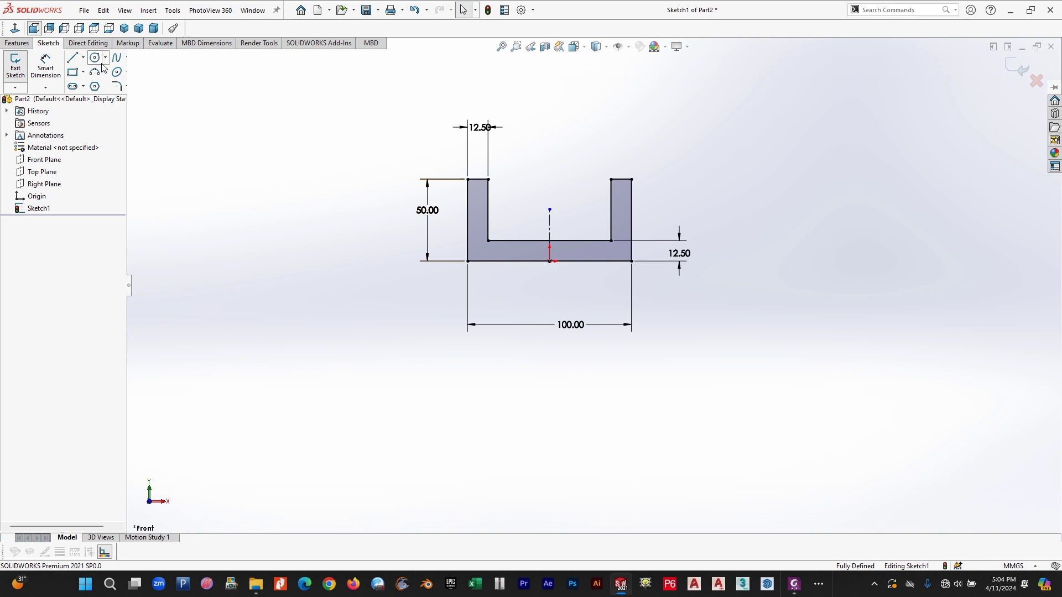
left_click(549, 209)
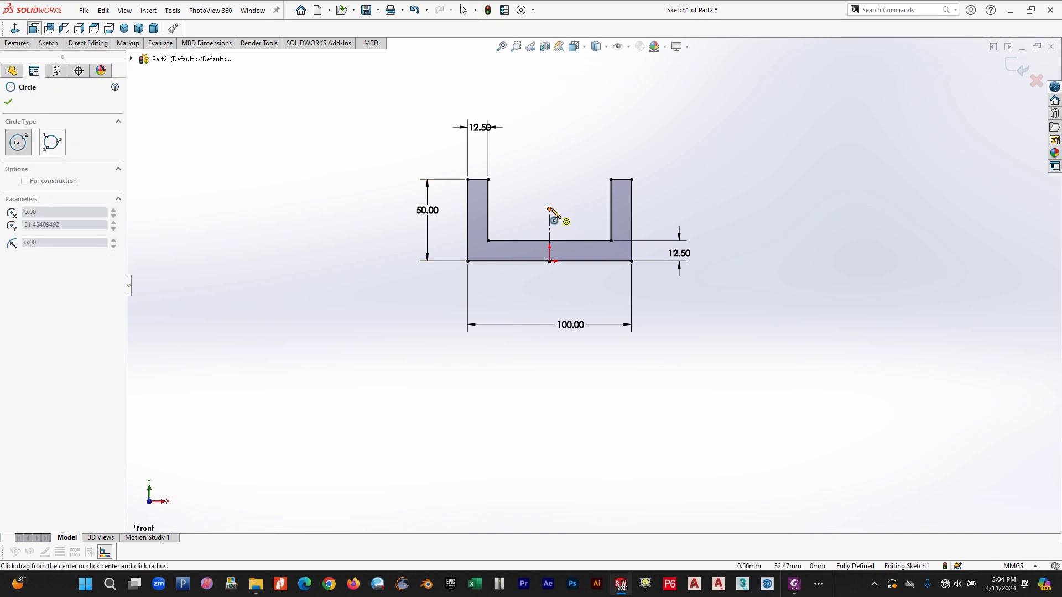
left_click(567, 232)
key("Escape")
- Dimension the round bar circle and set its diameter to 25 mm
left_click(48, 43)
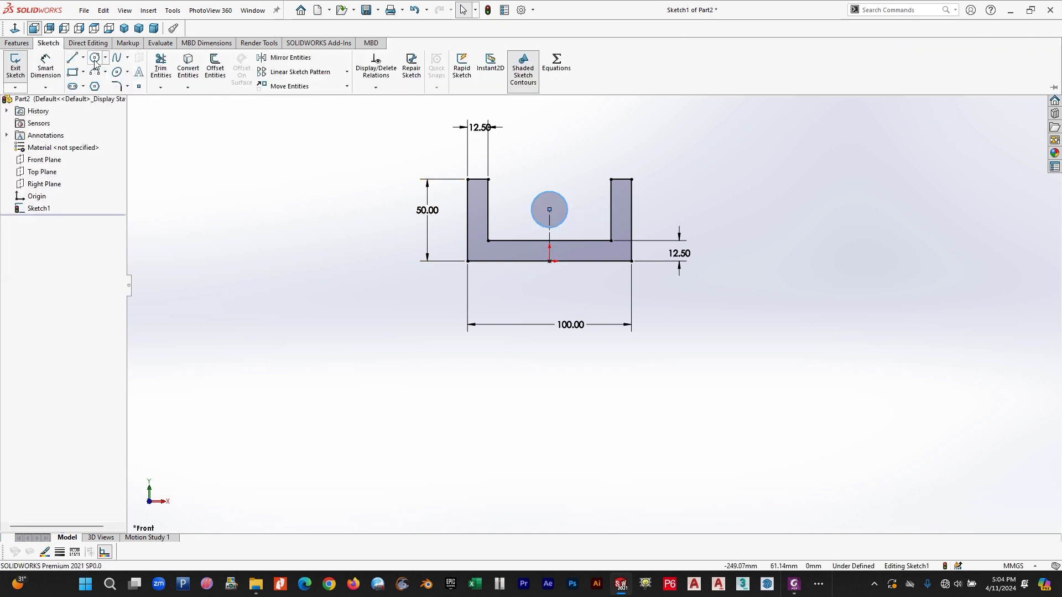
left_click(45, 65)
left_click(535, 223)
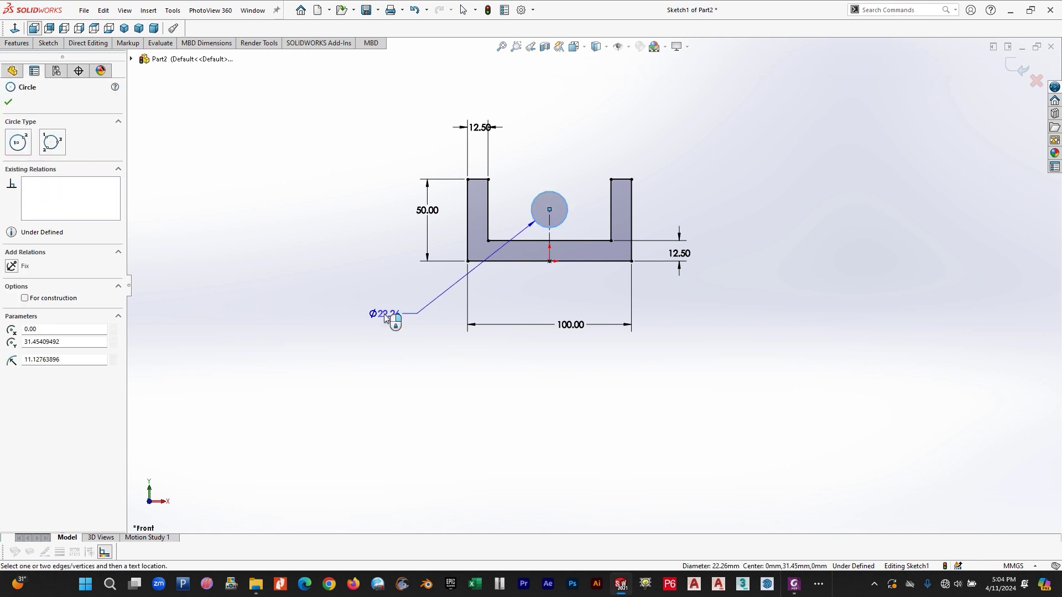
left_click(383, 316)
type("2")
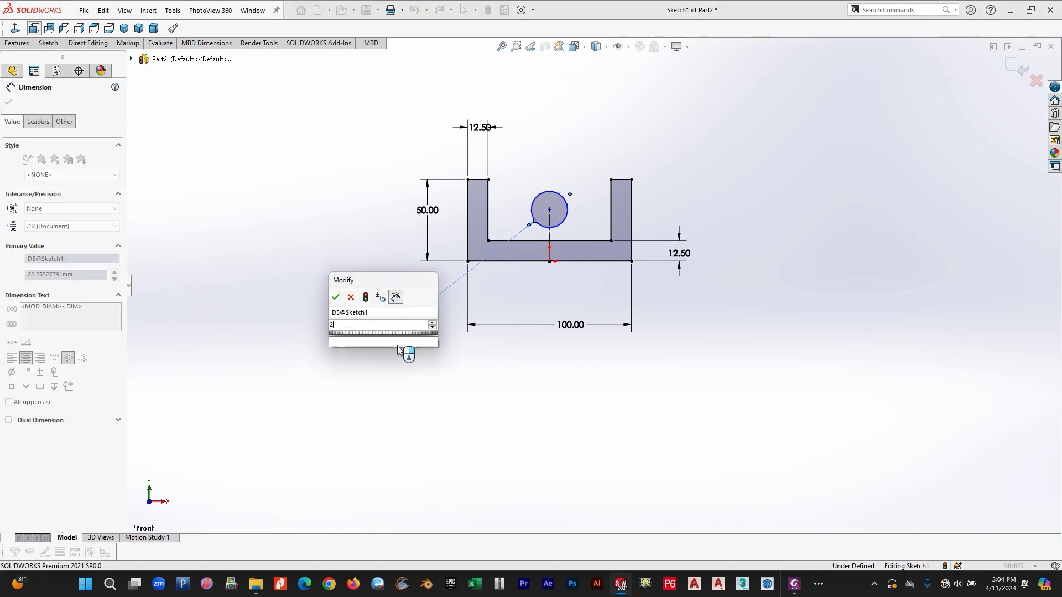
type("5")
key("Return")
key("Escape")
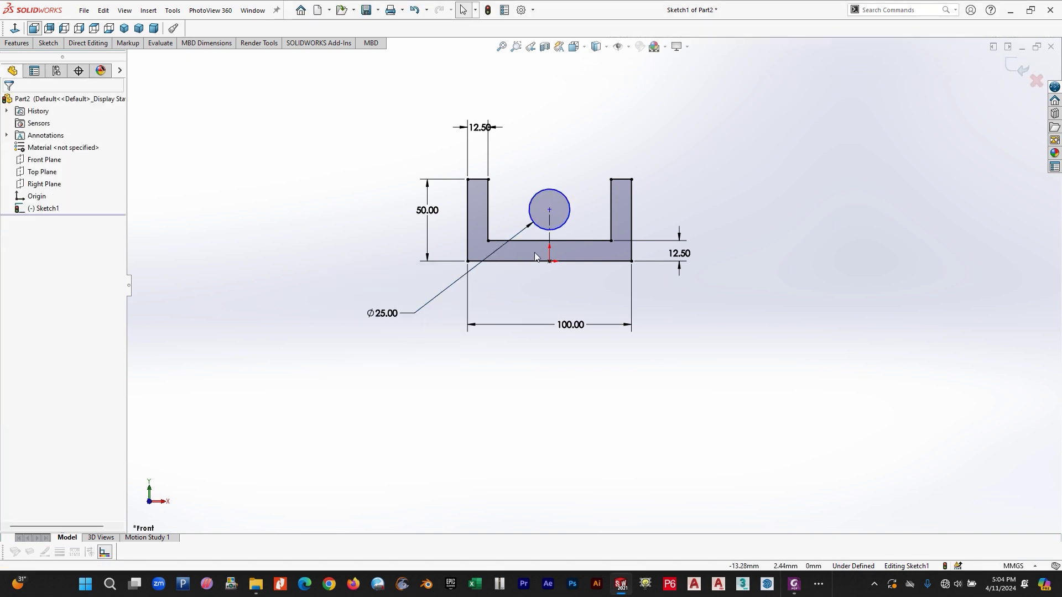
- Dimension the vertical centerline and set its length to 25 mm to position the circle's centre
scroll(553, 237, "down", 5)
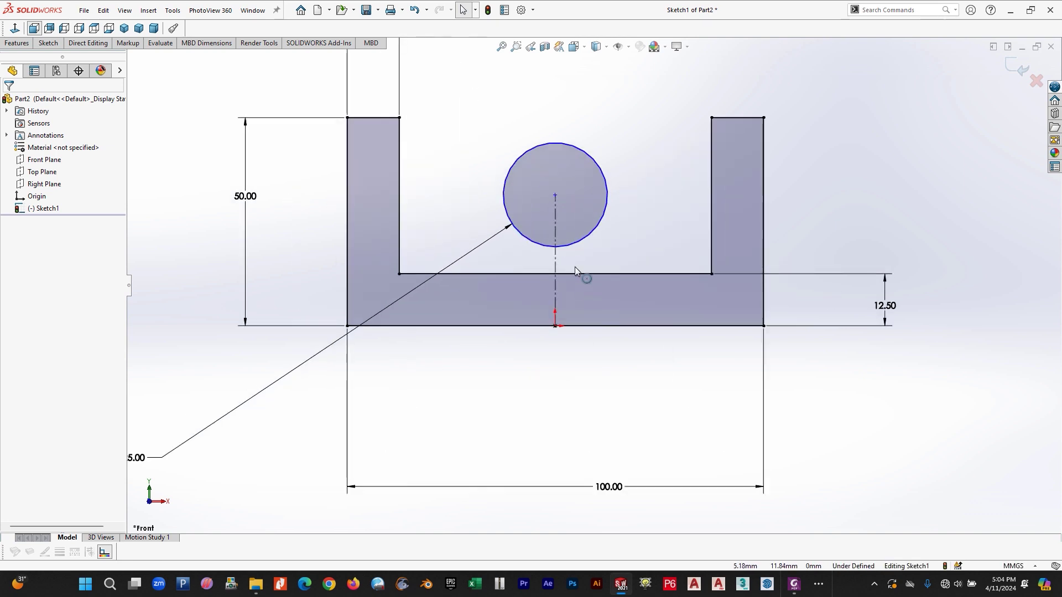
left_click(48, 43)
left_click(55, 66)
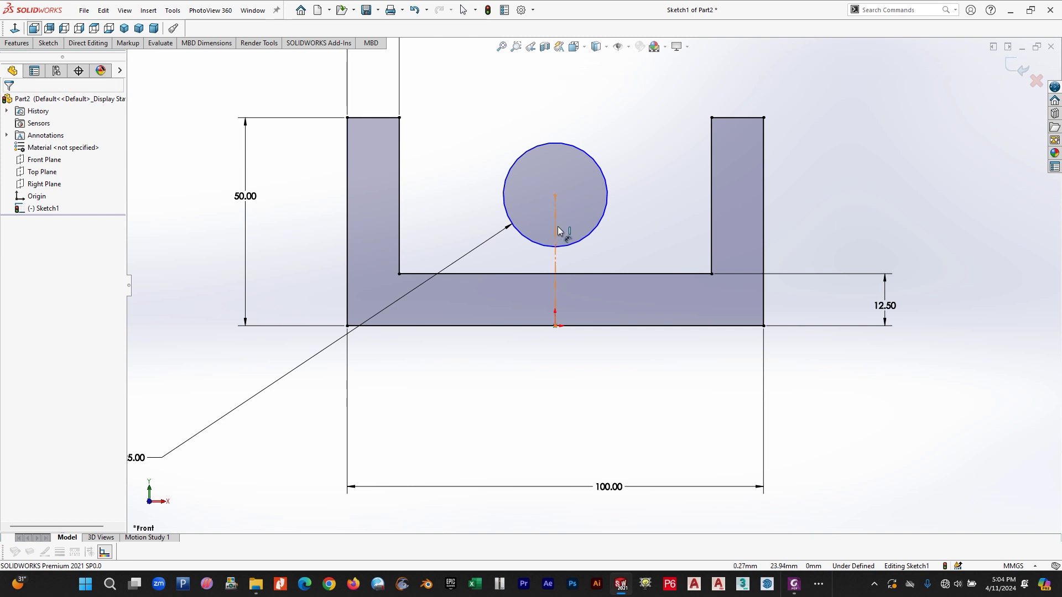
left_click(573, 232)
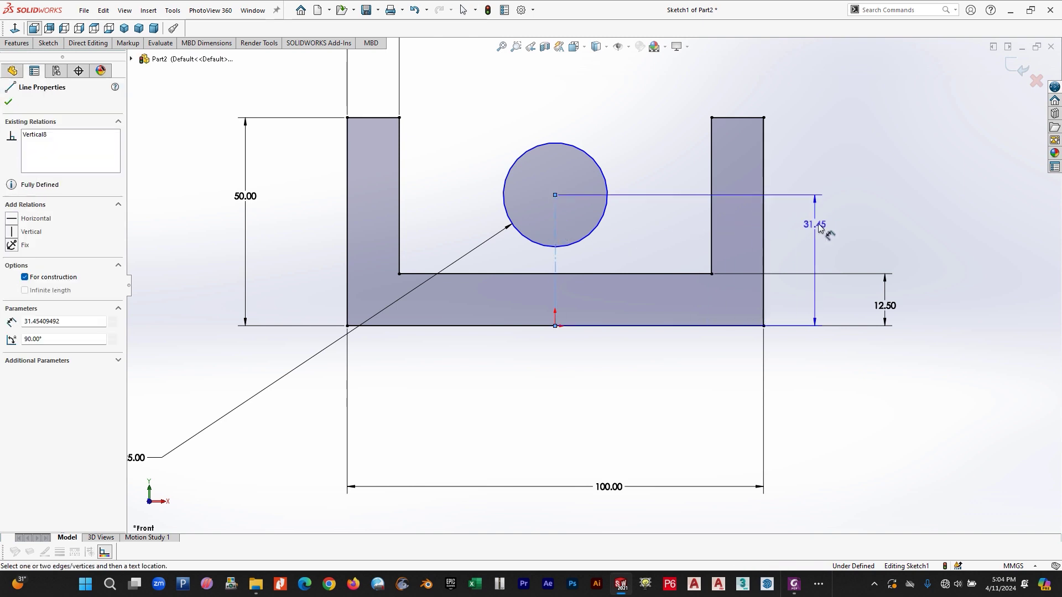
left_click(850, 297)
type("25")
key("Return")
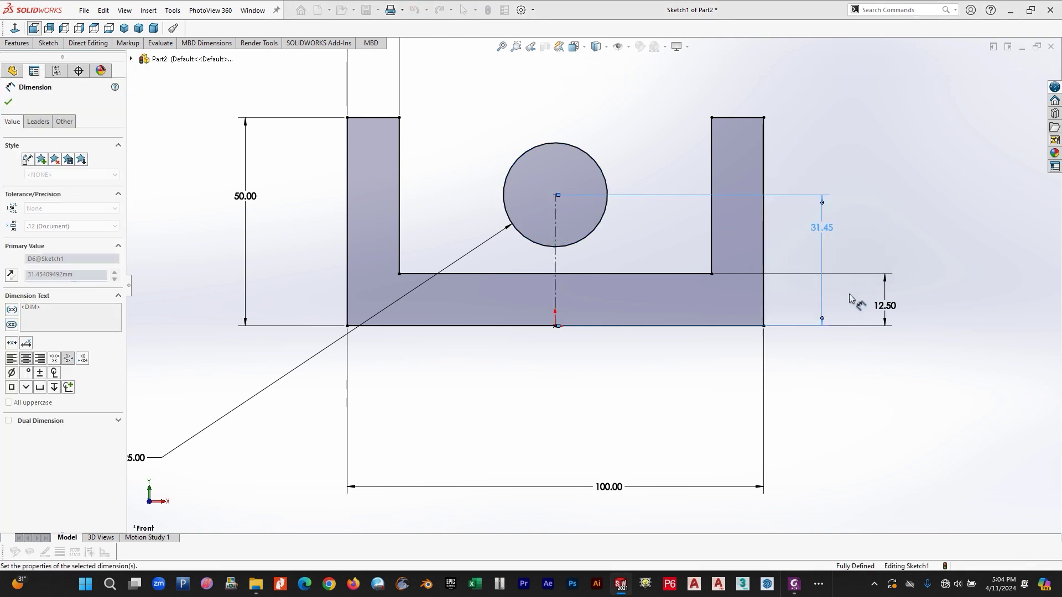
key("Escape")
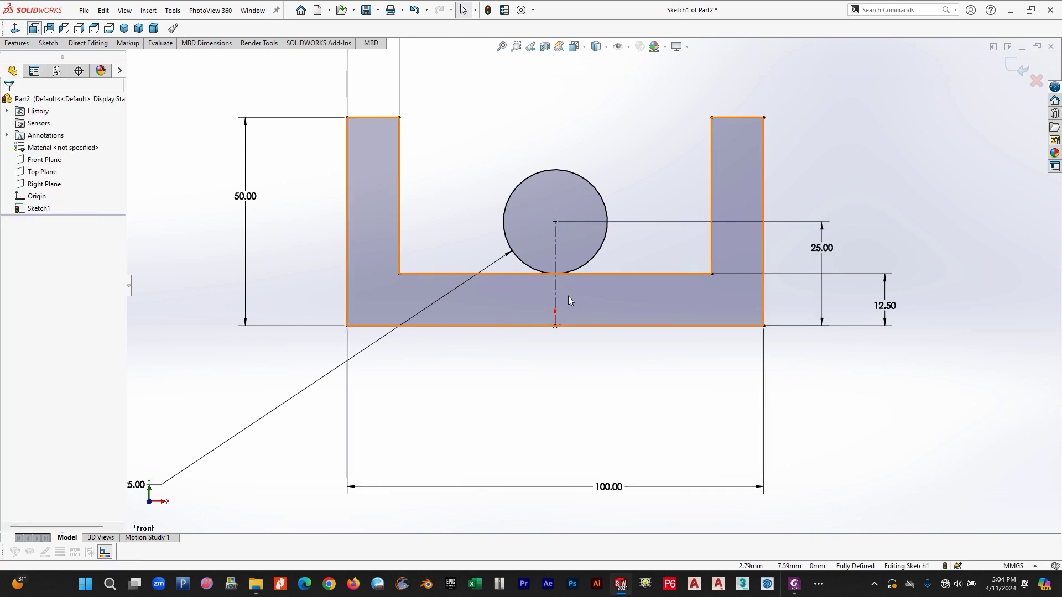
- Choose both halves of the channel profile and the round bar circle as contours for a Boss-Extrude
scroll(581, 264, "up", 1)
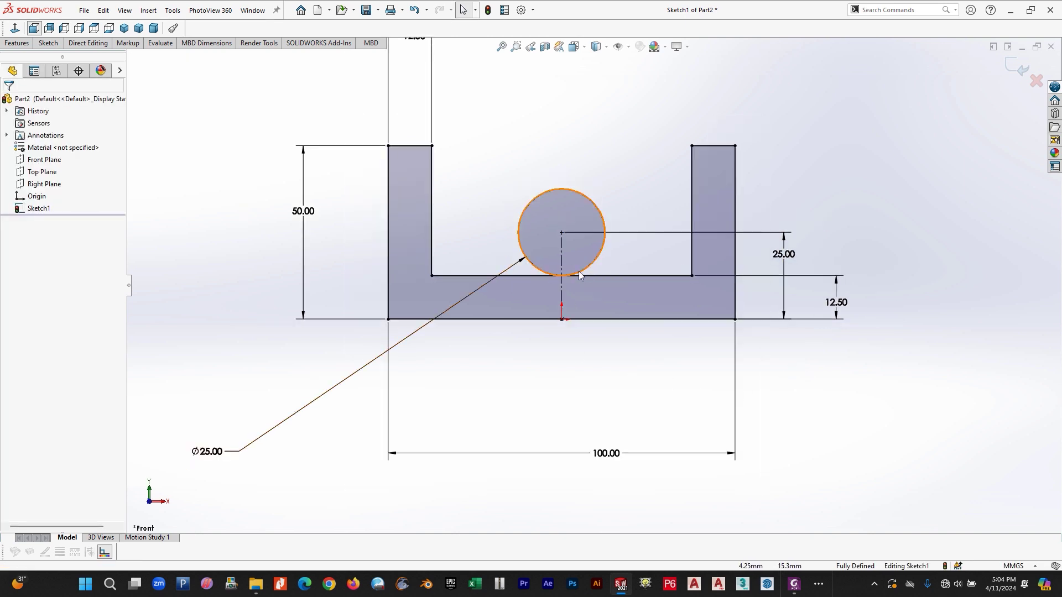
scroll(578, 271, "up", 3)
left_click(17, 44)
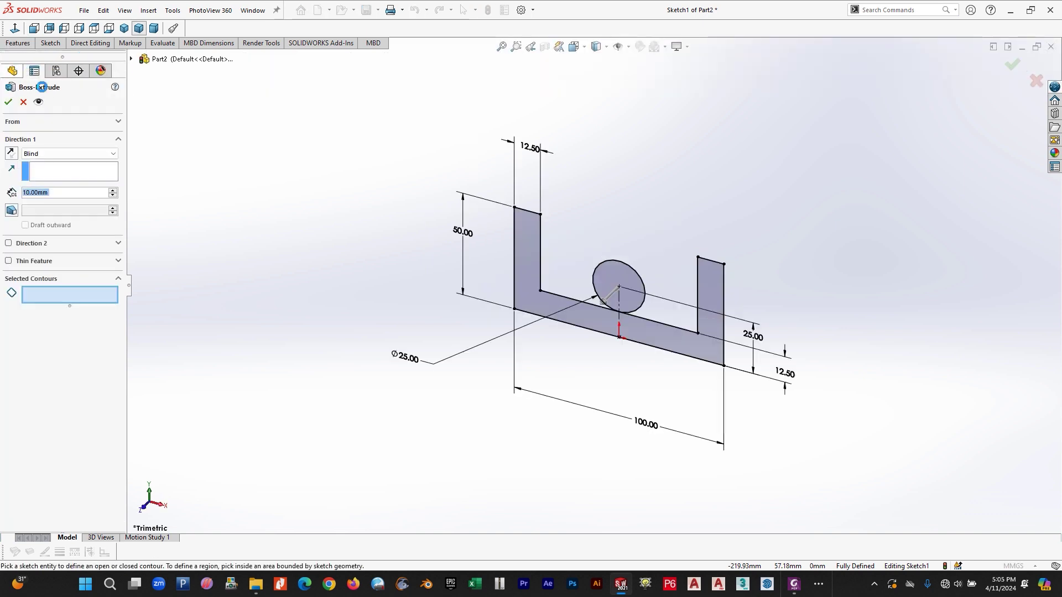
left_click(522, 263)
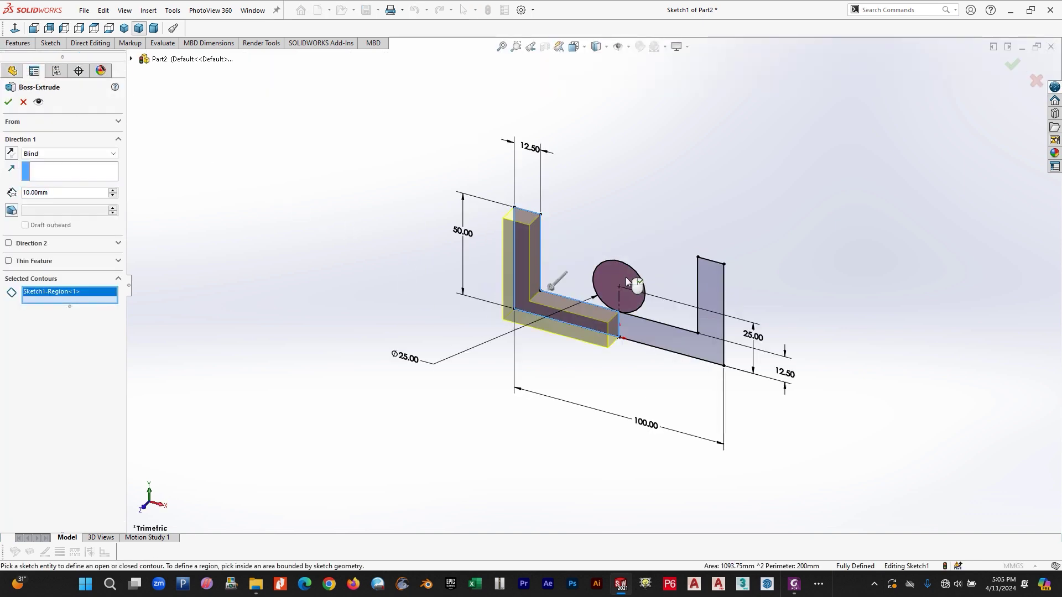
left_click(625, 277)
left_click(656, 334)
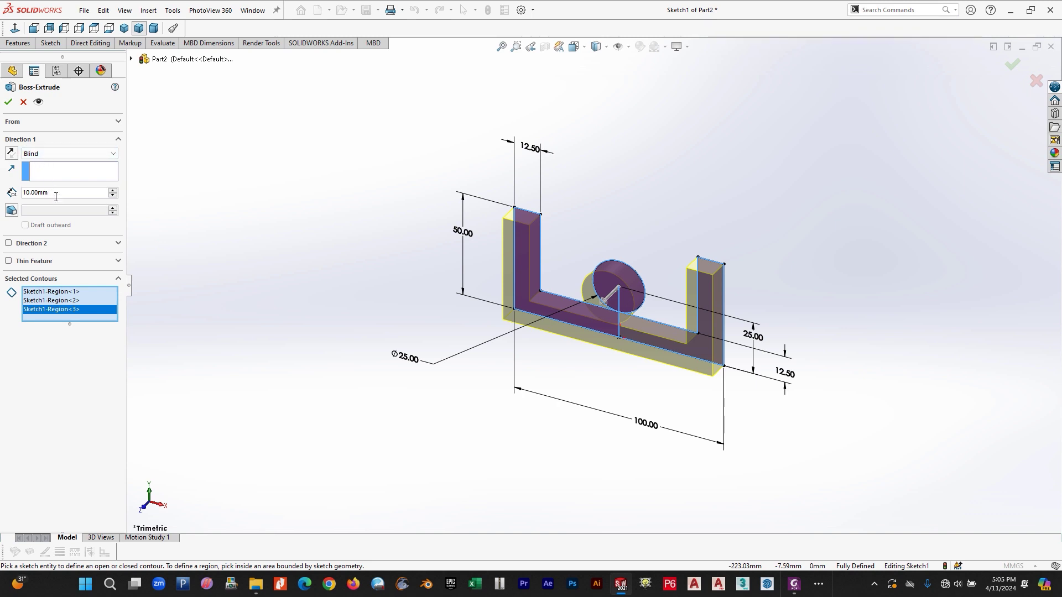
- Extrude the chosen channel and round bar contours 11000 mm with the Mid Plane end condition, checking the length against the PDF drawing
left_click(62, 154)
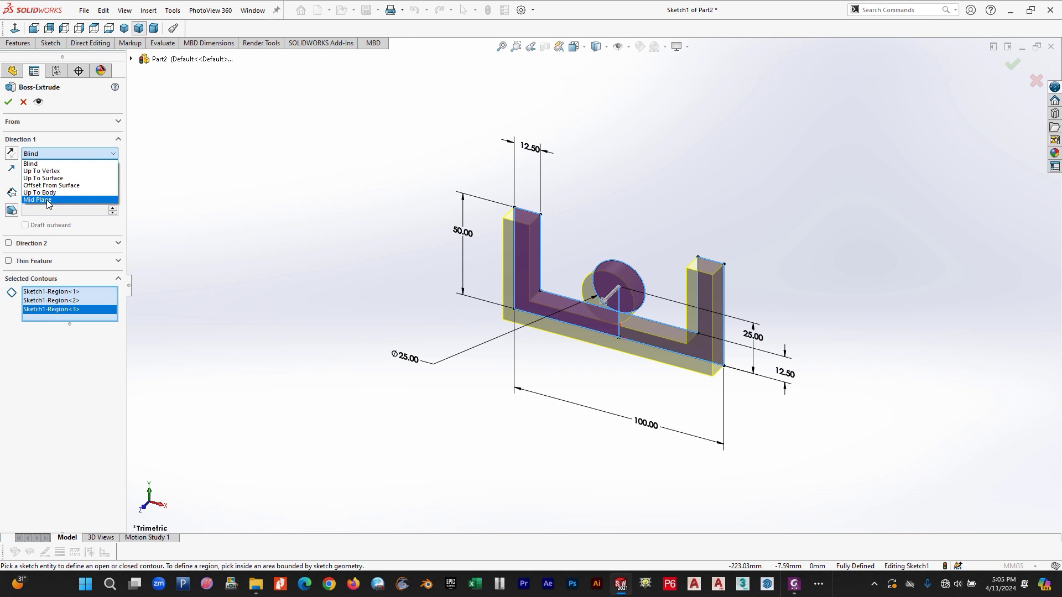
left_click(46, 200)
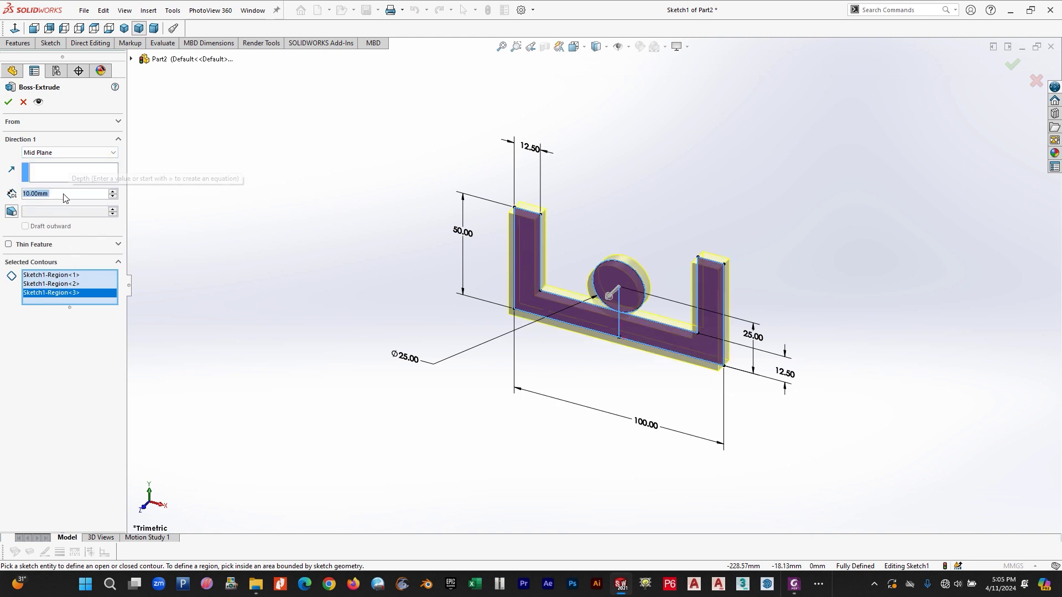
type("1100")
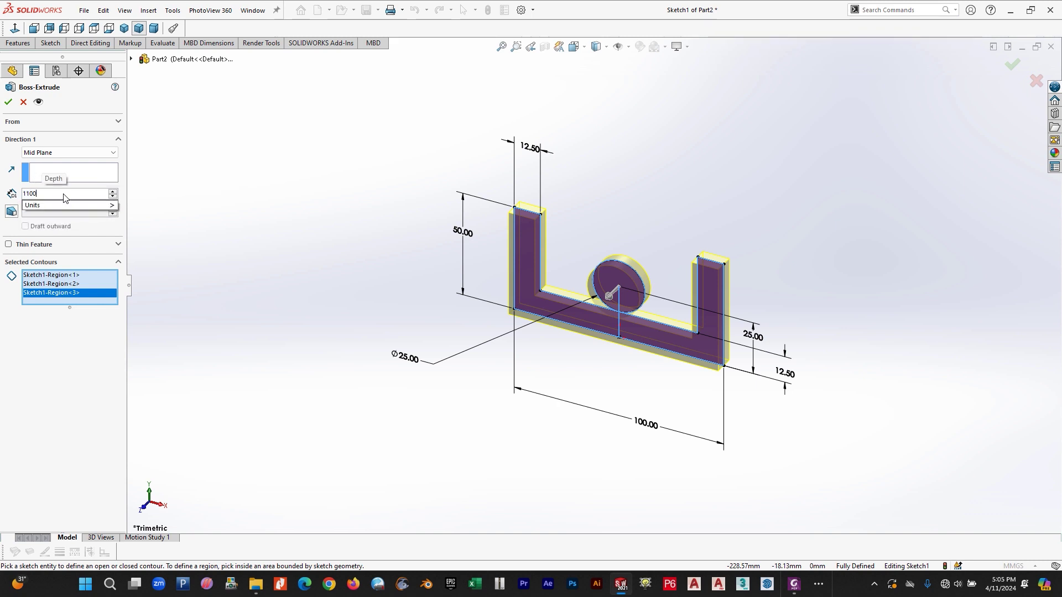
type("0")
key("Return")
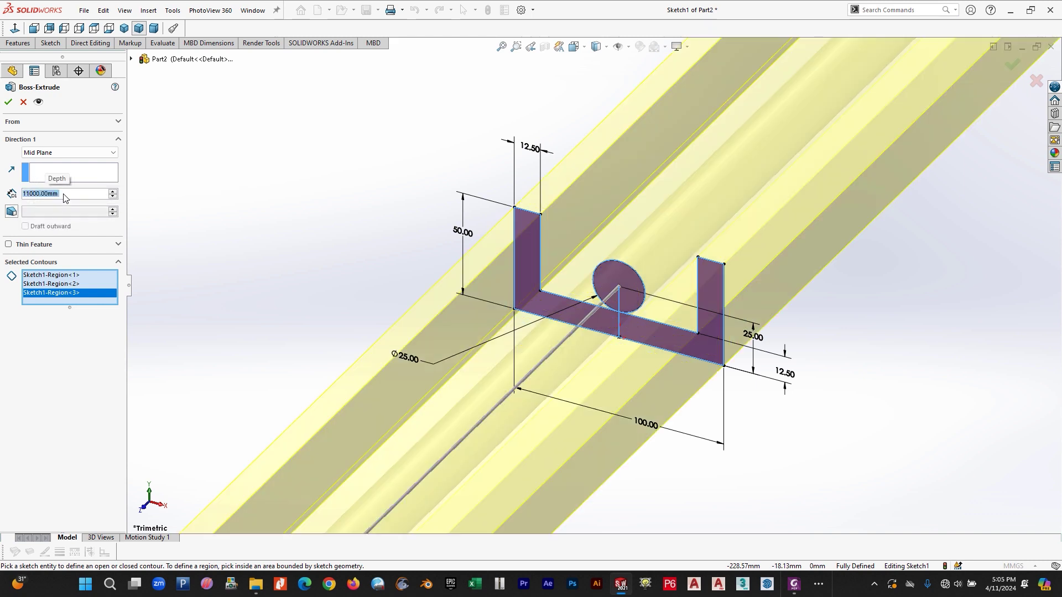
scroll(559, 231, "up", 10)
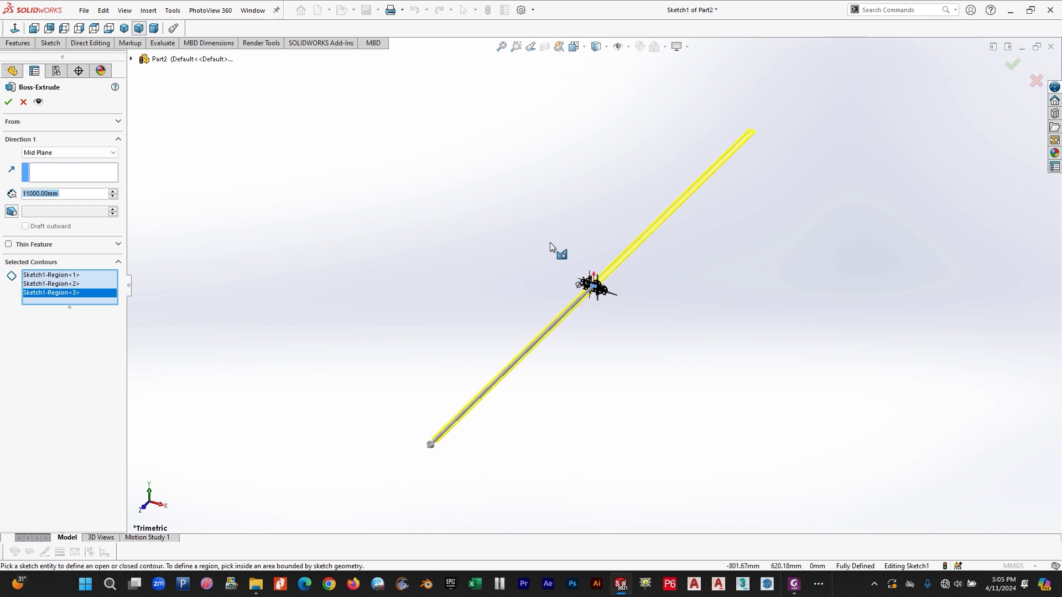
scroll(503, 350, "down", 4)
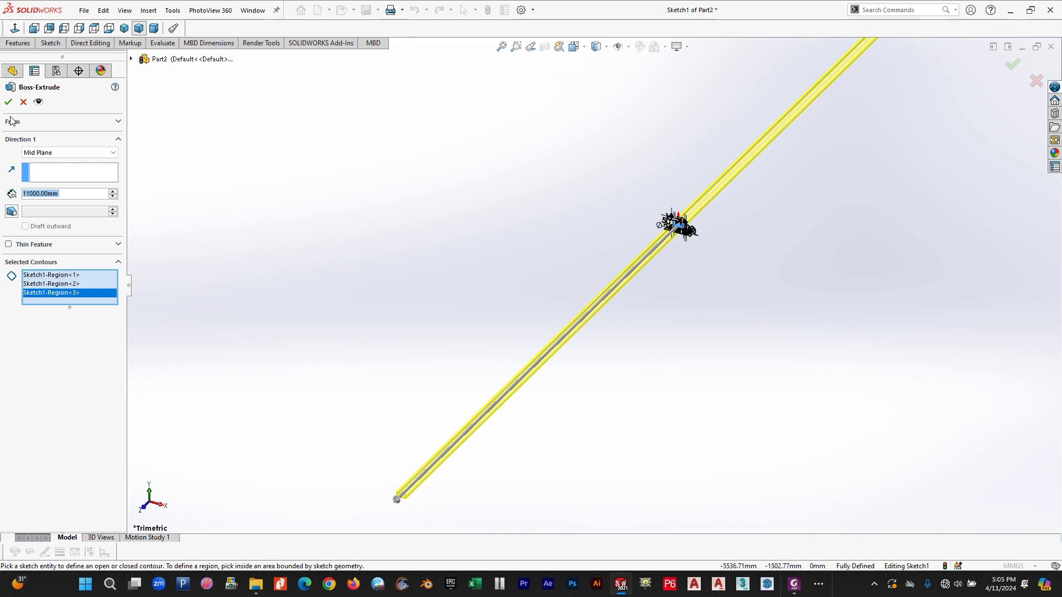
key("alt+Tab")
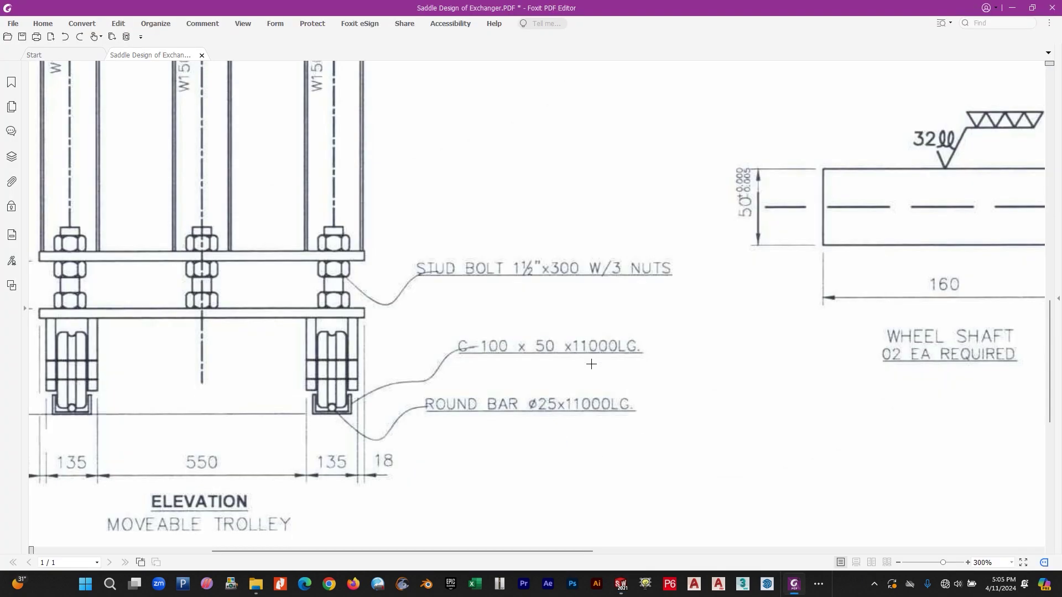
key("alt+Tab")
key("Return")
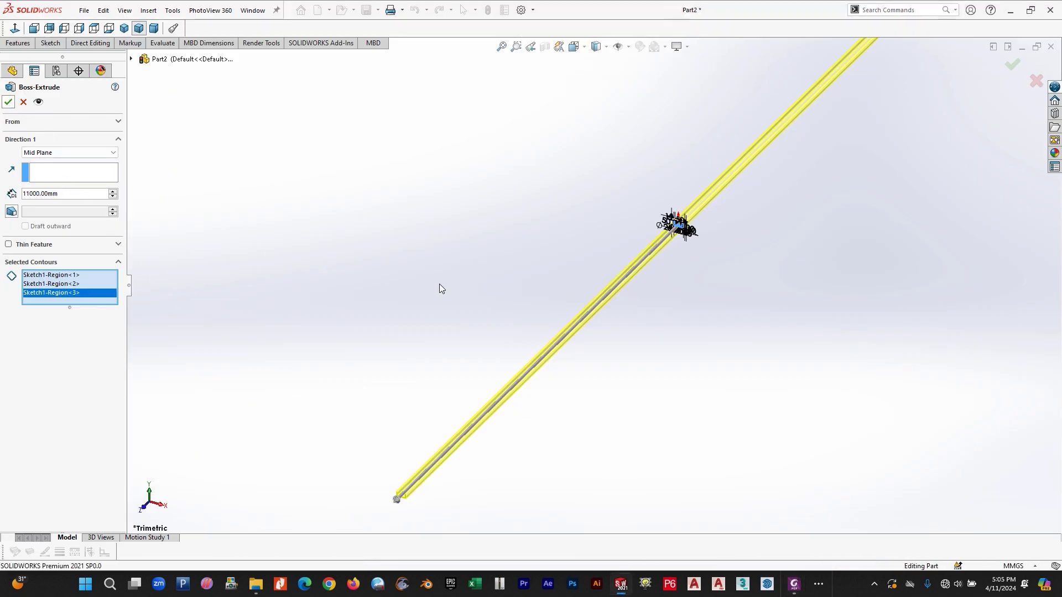
- Save the part as Long Channel in the Part Design folder of Saddle Design Project on the Desktop
scroll(385, 378, "up", 5)
middle_click_drag(386, 378, 647, 225)
scroll(642, 253, "down", 1)
scroll(642, 253, "down", 2)
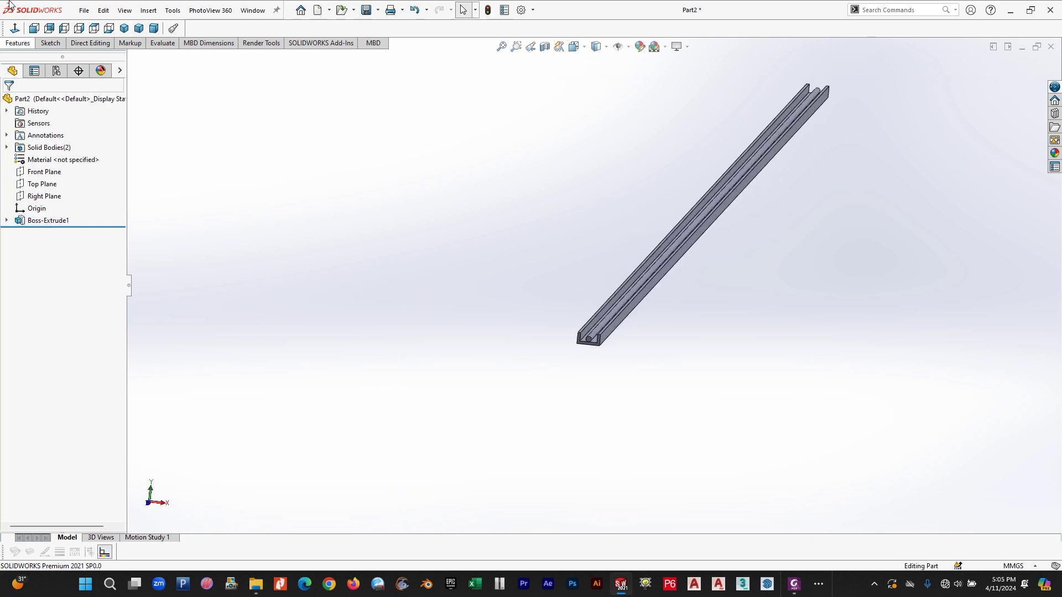
left_click(77, 10)
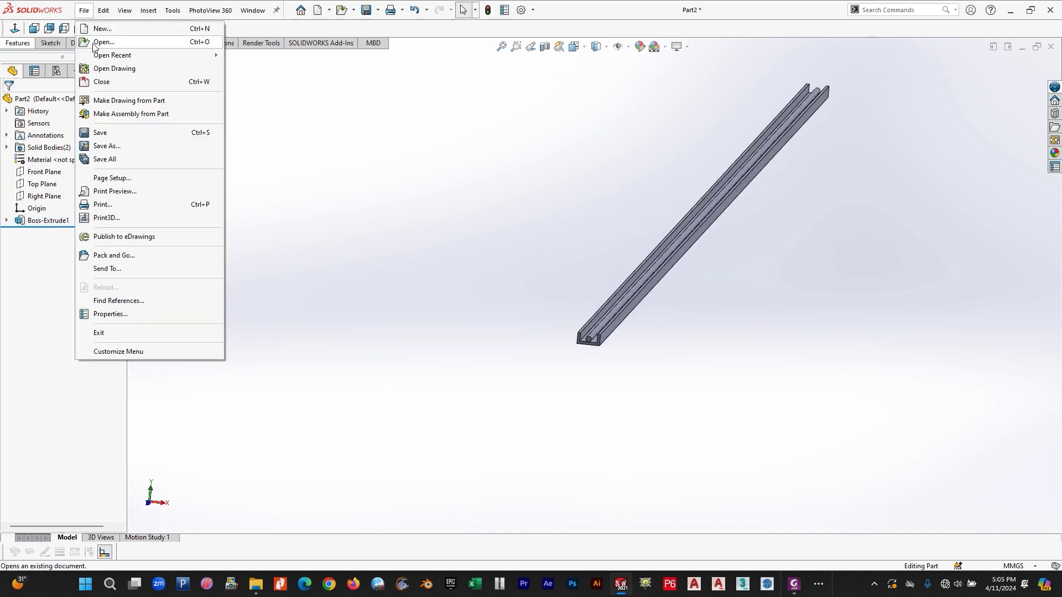
left_click(112, 138)
scroll(713, 367, "down", 3)
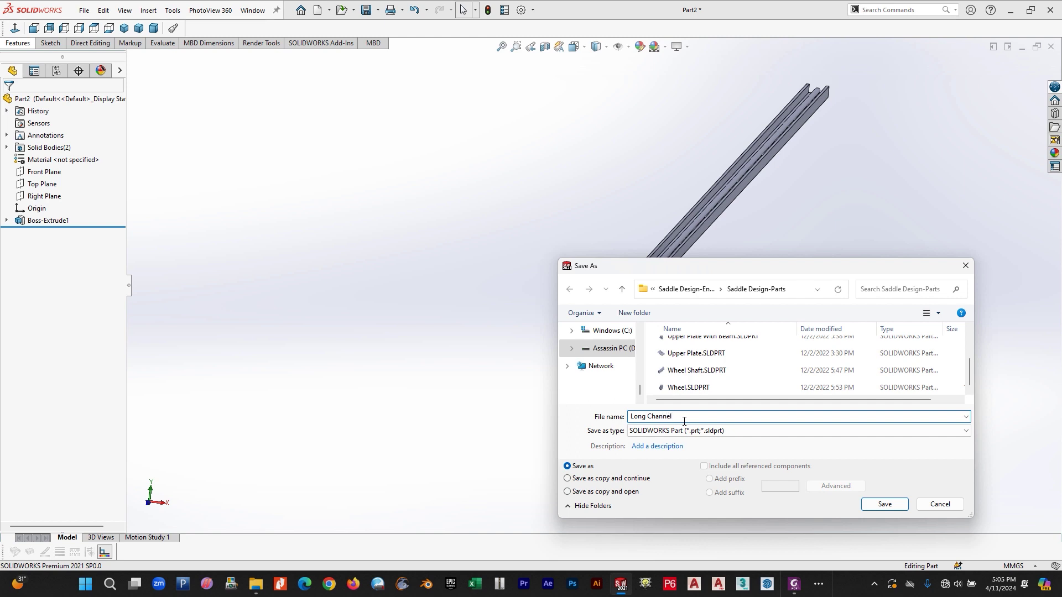
scroll(713, 365, "up", 3)
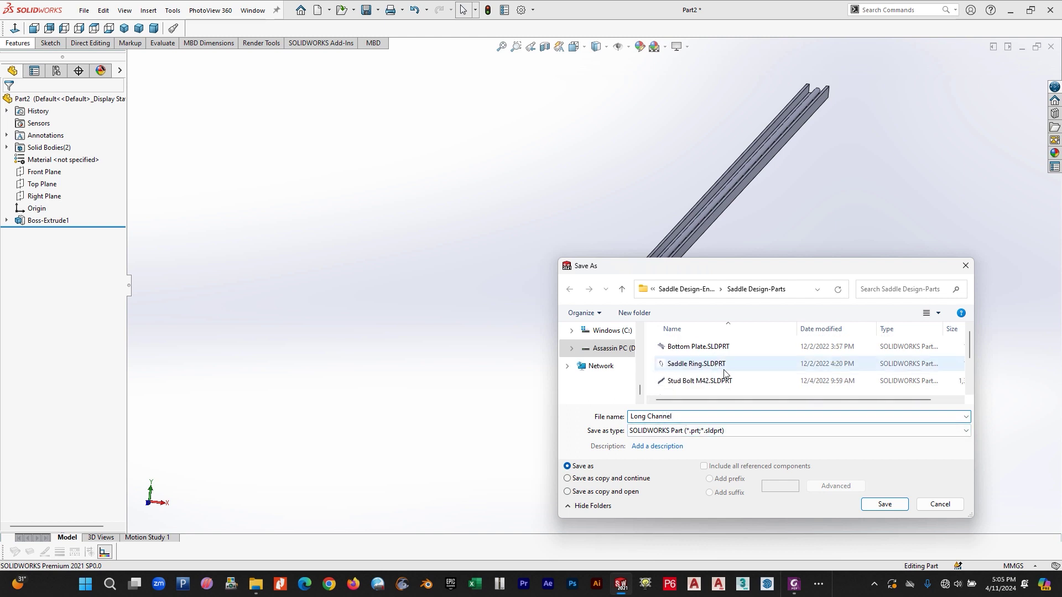
scroll(724, 374, "down", 3)
scroll(719, 376, "up", 1)
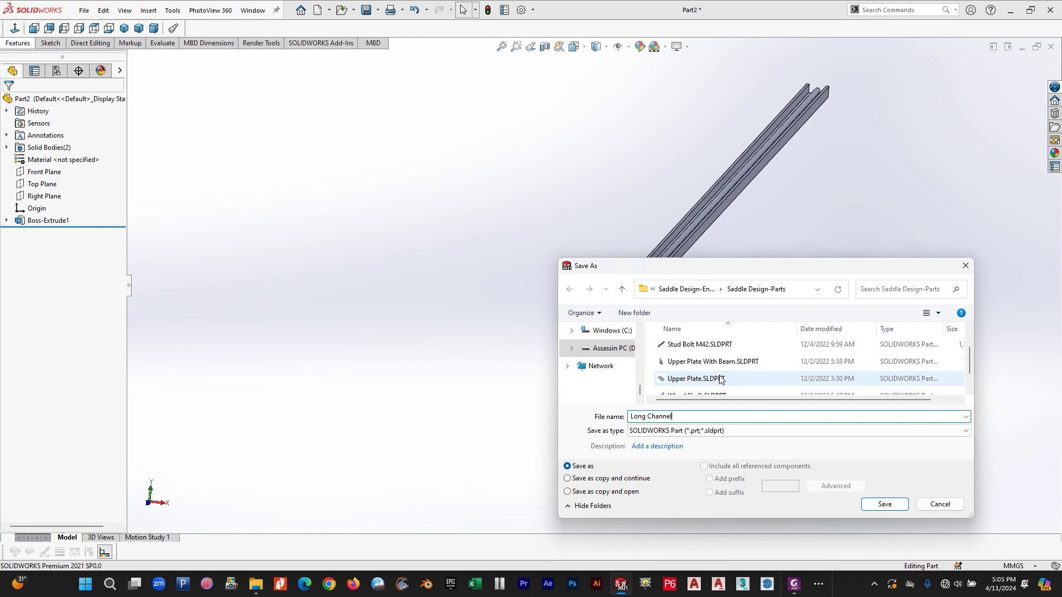
left_click(608, 346)
scroll(600, 354, "up", 5)
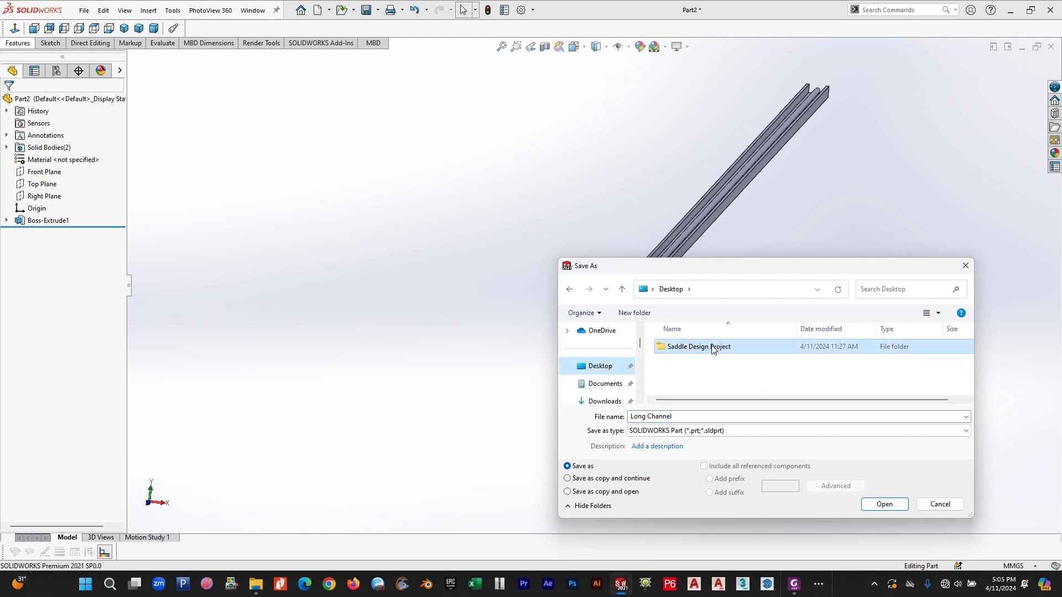
double_click(712, 346)
double_click(679, 381)
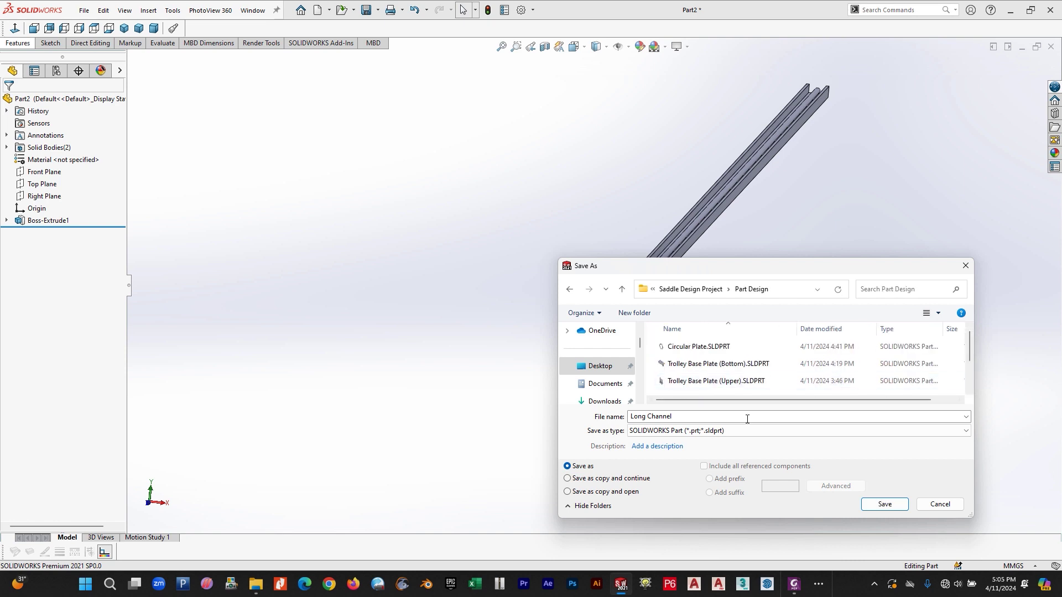
scroll(774, 365, "down", 2)
left_click(878, 504)
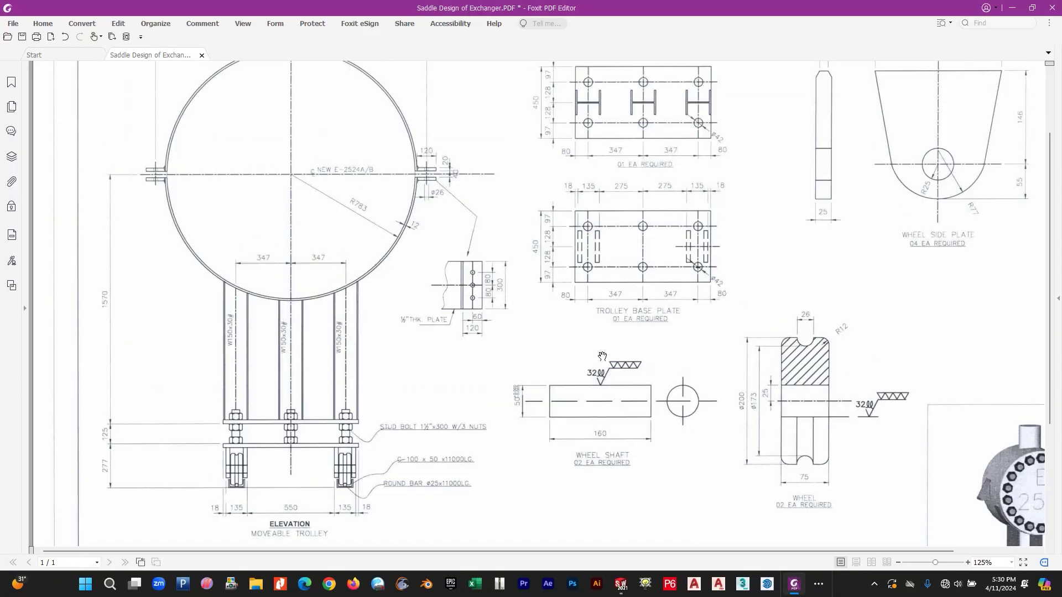
- Review the PDF drawing's elevation, individual part details and the picture of the assembled lifting arrangement
scroll(602, 357, "up", 2)
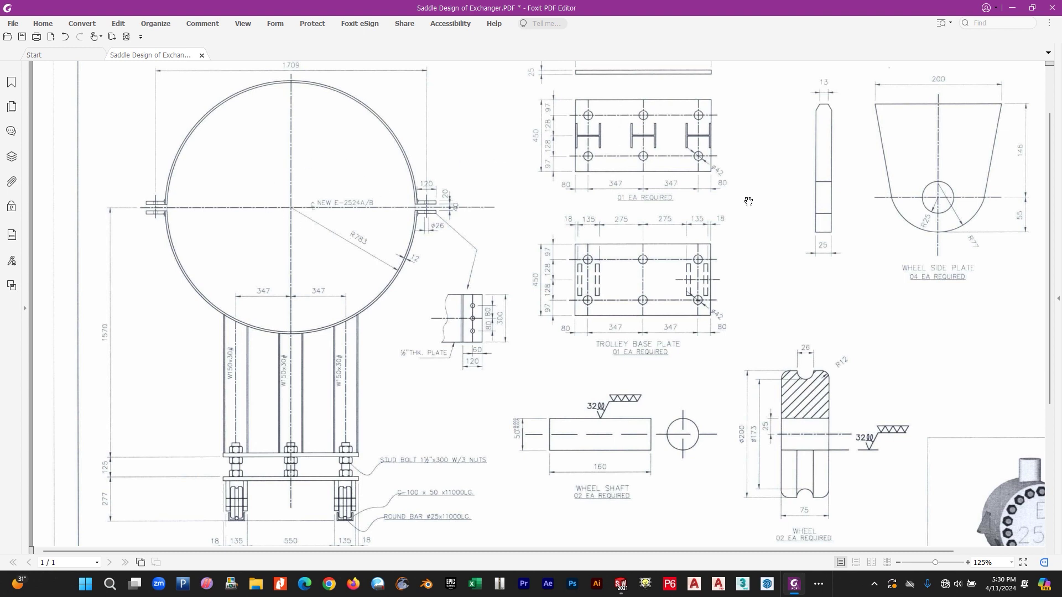
scroll(732, 243, "down", 3)
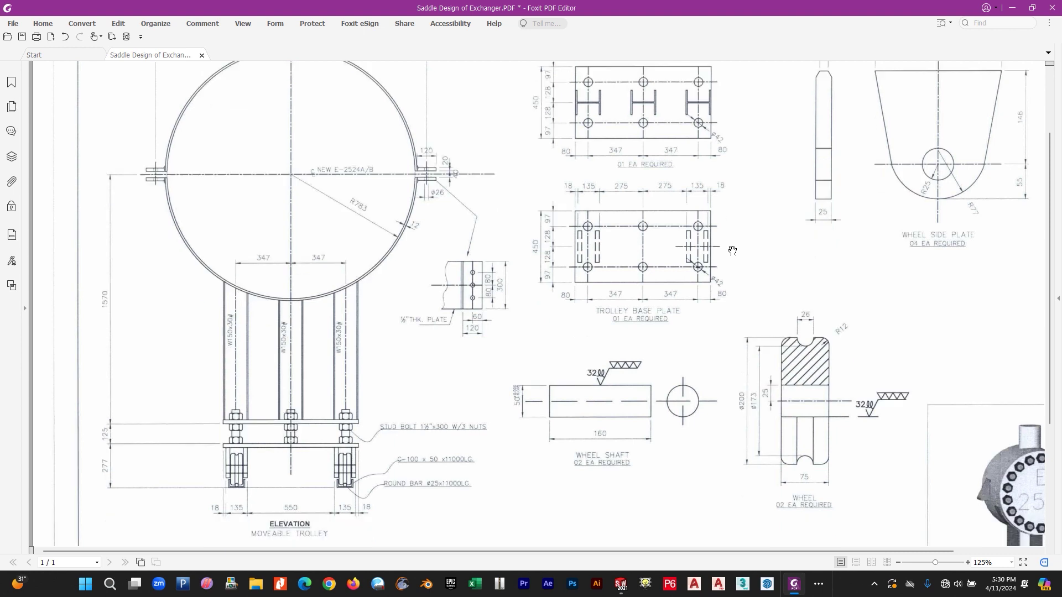
scroll(327, 206, "up", 3)
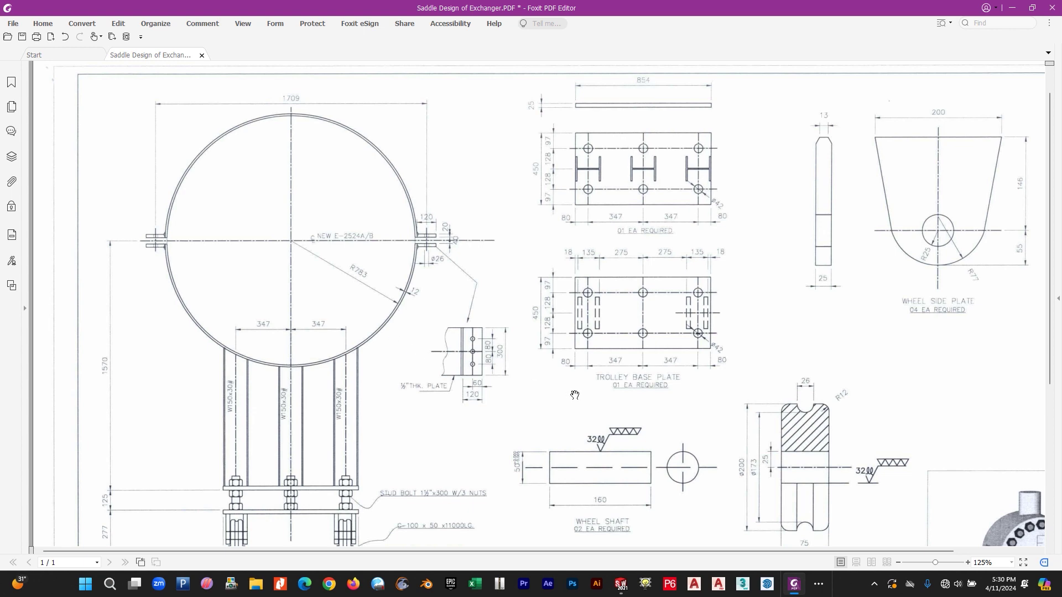
scroll(574, 395, "down", 3)
left_click_drag(656, 550, 760, 547)
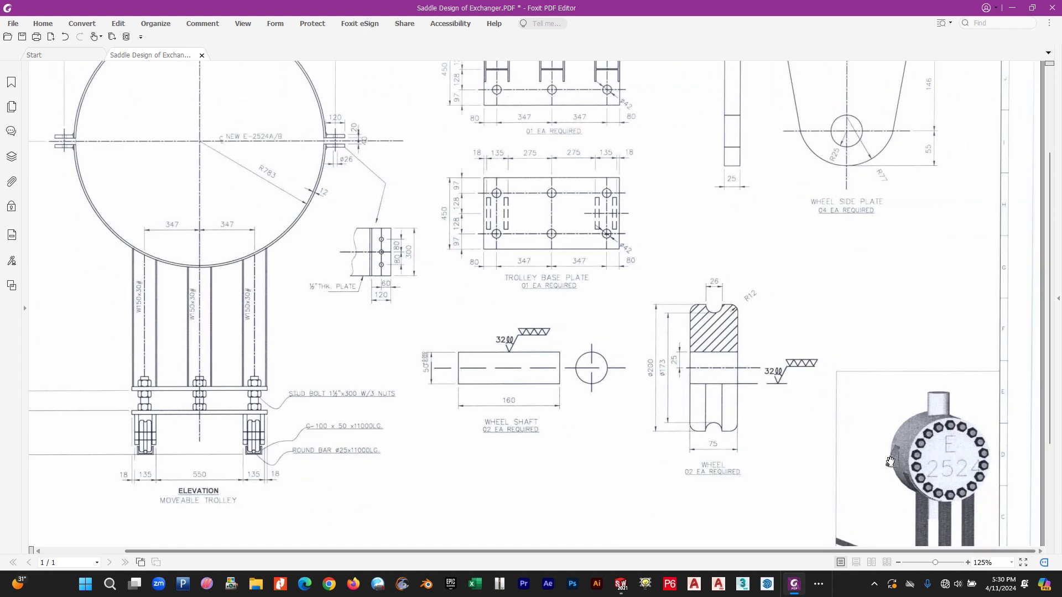
scroll(890, 462, "down", 3)
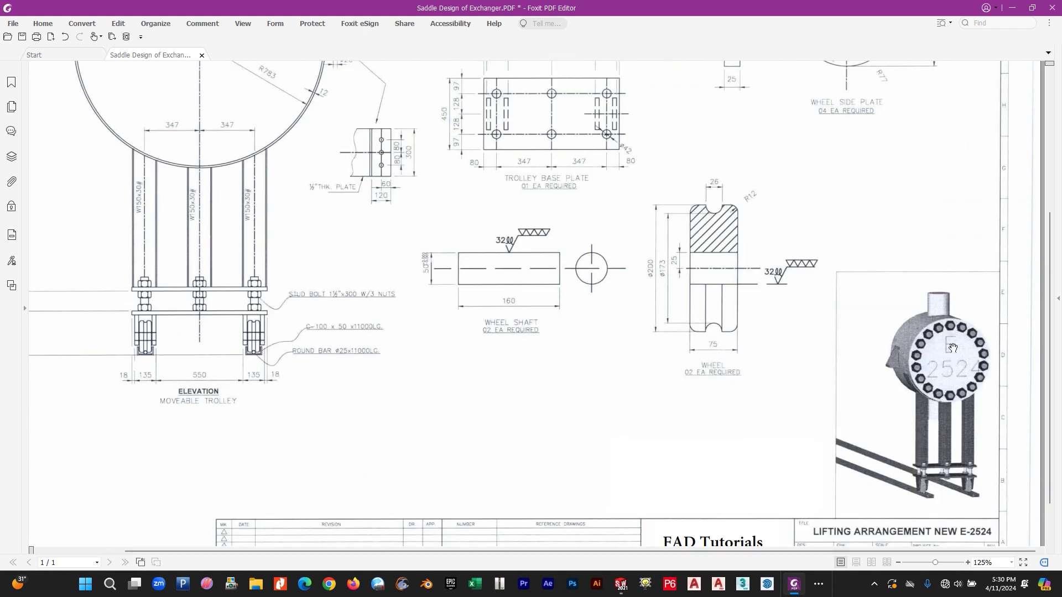
scroll(401, 427, "up", 4)
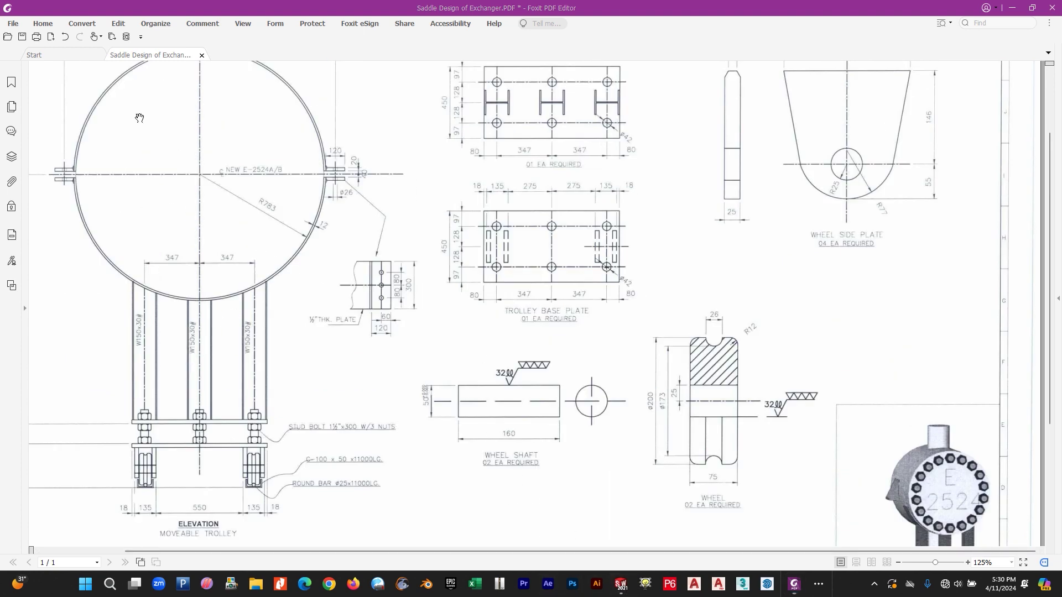
- Switch to SOLIDWORKS and create a new assembly document
left_click(621, 583)
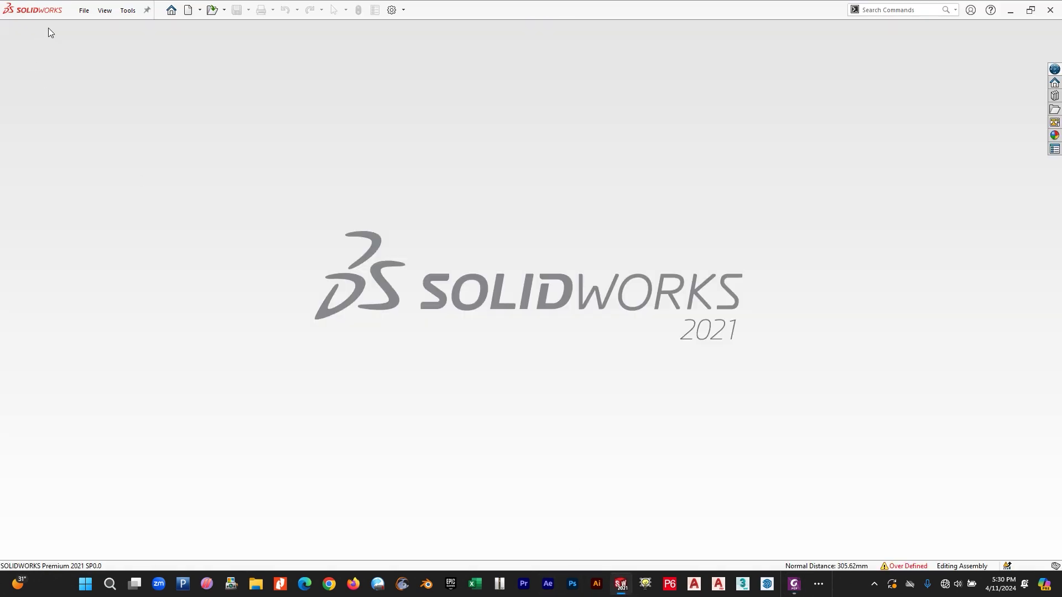
left_click(84, 11)
left_click(103, 31)
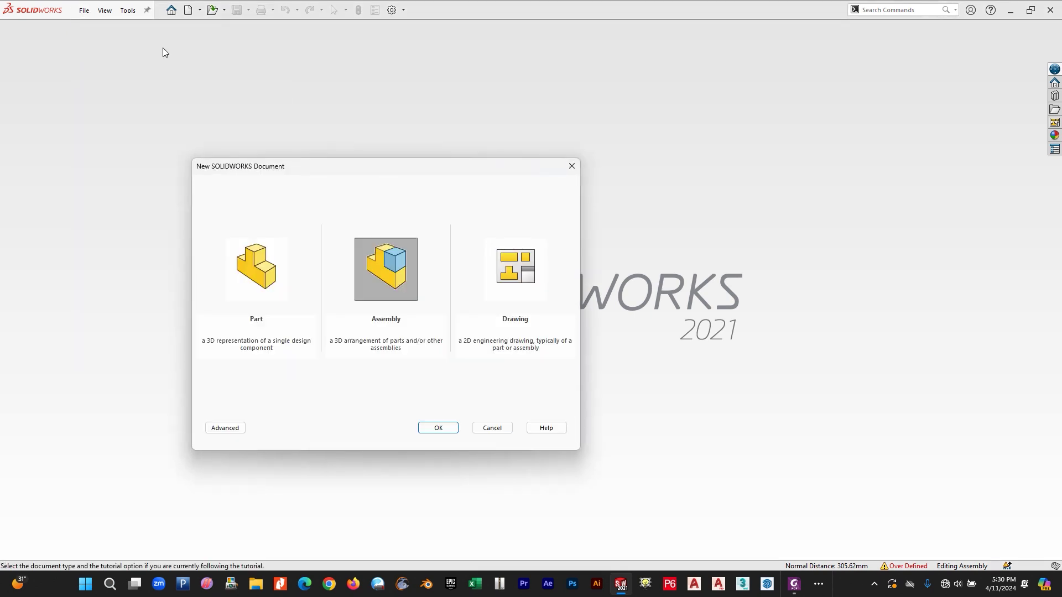
left_click(437, 428)
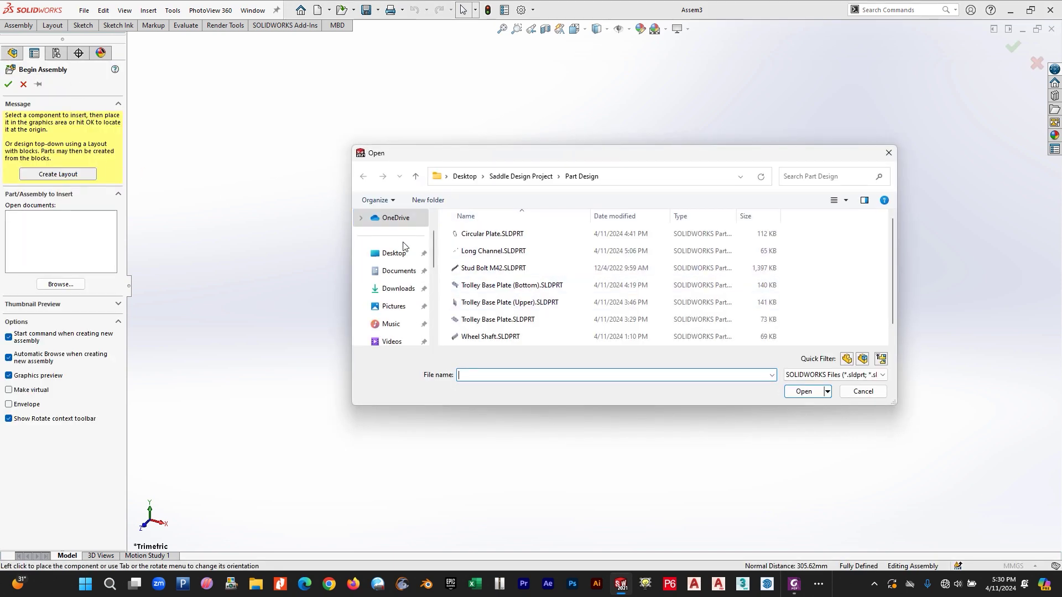
- Load all the part files from the Saddle Design Project's Part Design folder for insertion into the assembly
left_click(399, 252)
double_click(486, 233)
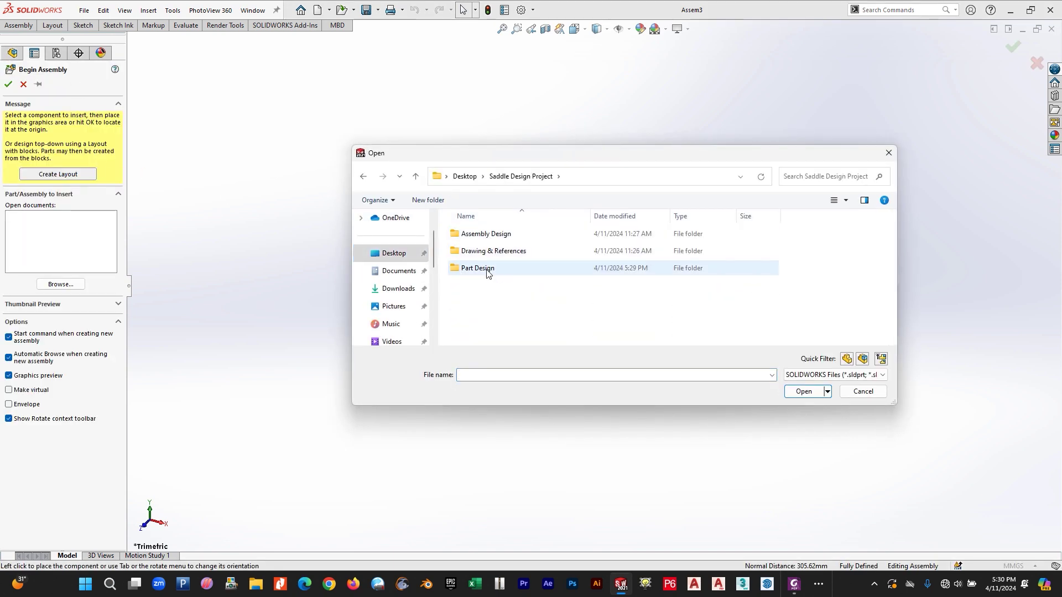
double_click(482, 269)
scroll(517, 282, "down", 2)
left_click(517, 286, "shift")
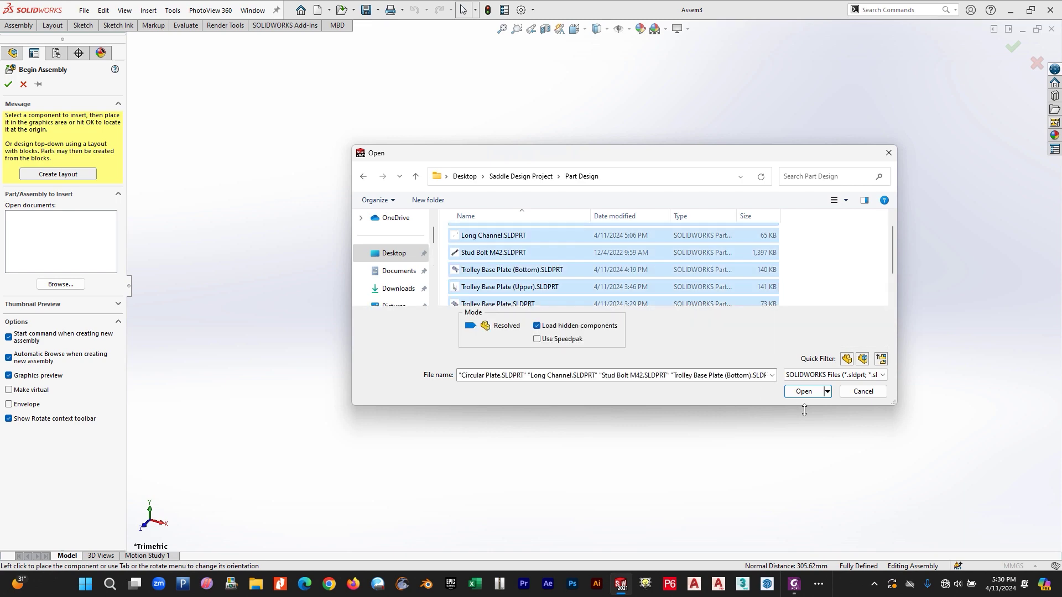
left_click(797, 395)
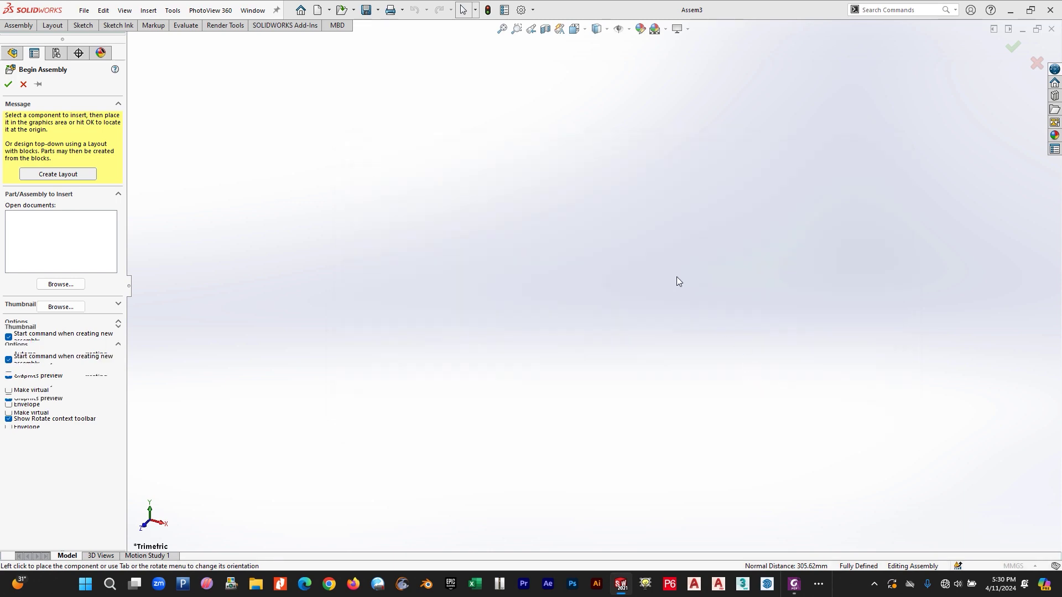
- Place the circular plate, long channel, stud bolt, three trolley base plates, wheel and wheel shaft apart from each other in the assembly
left_click(649, 300)
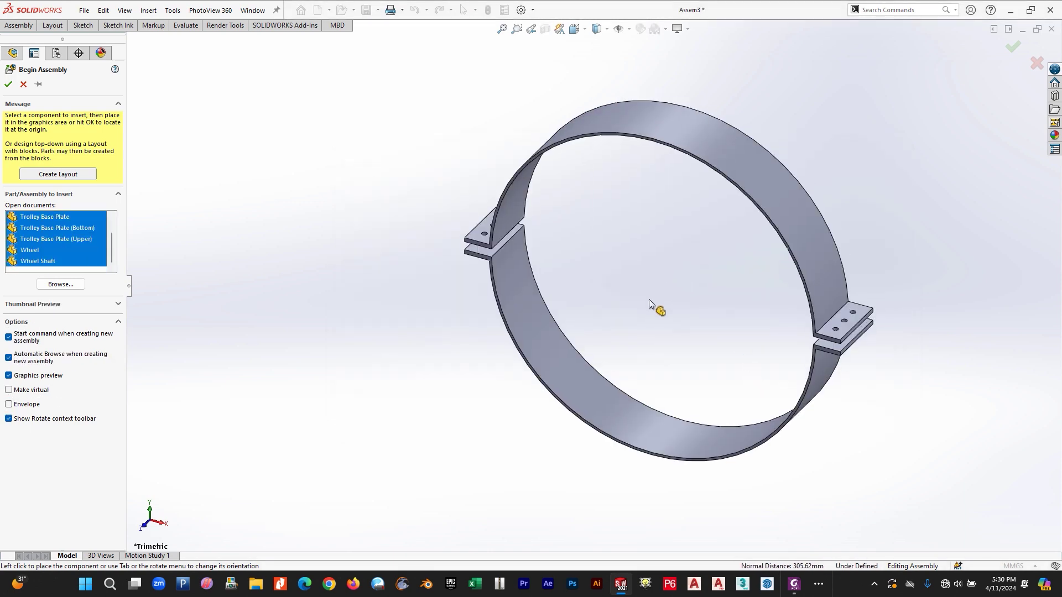
left_click(626, 322)
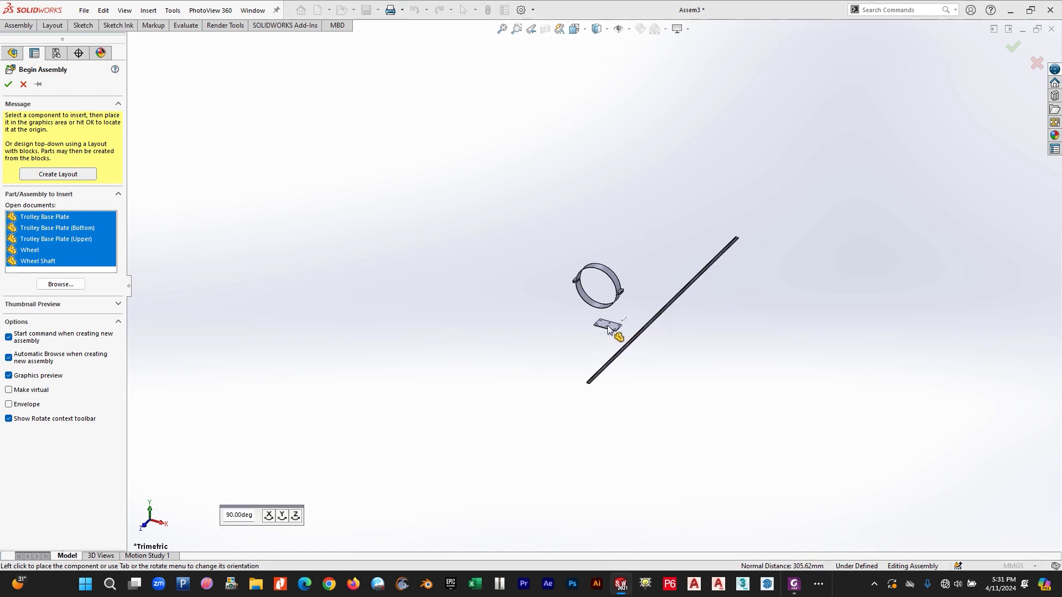
left_click(599, 336)
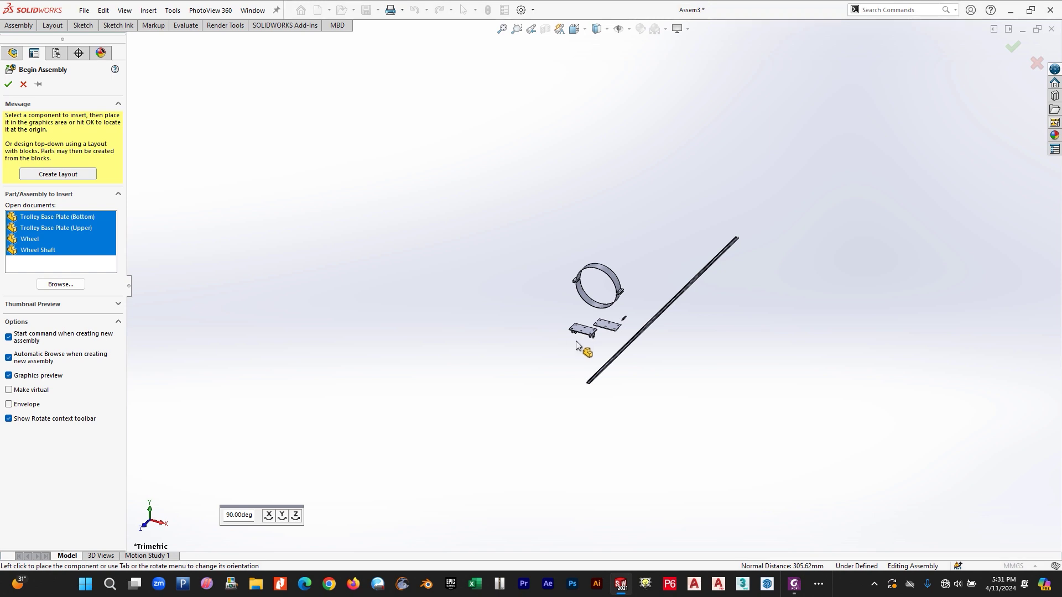
left_click(584, 338)
left_click(584, 364)
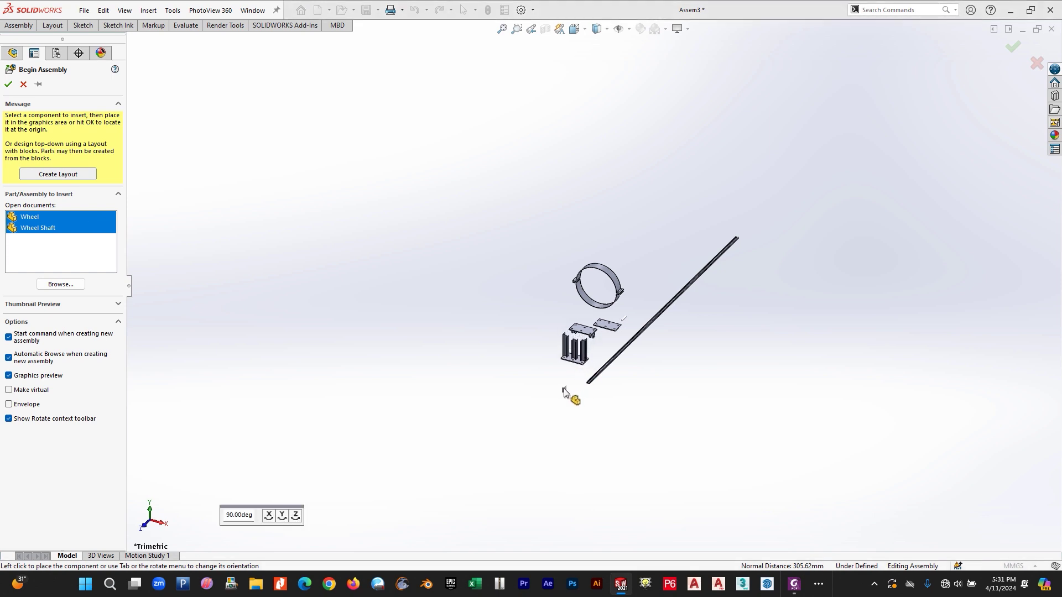
left_click(584, 376)
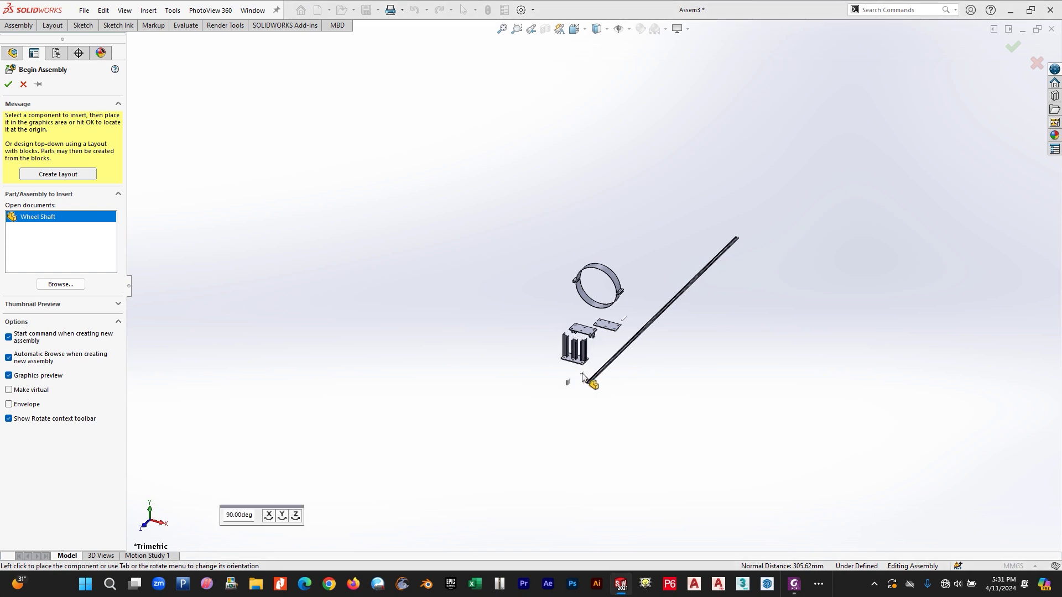
left_click(585, 377)
key("f")
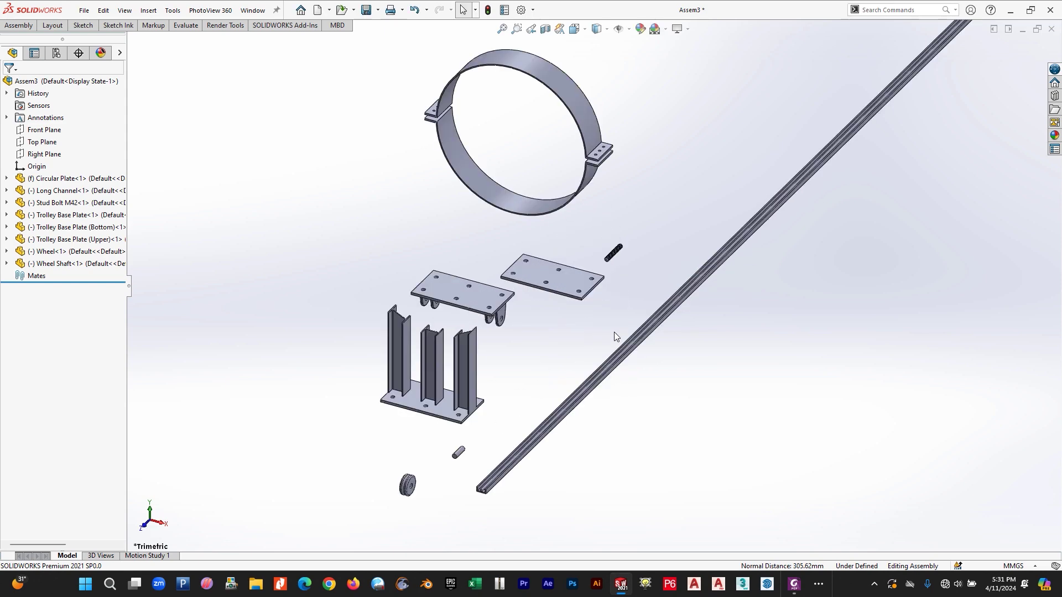
key("space")
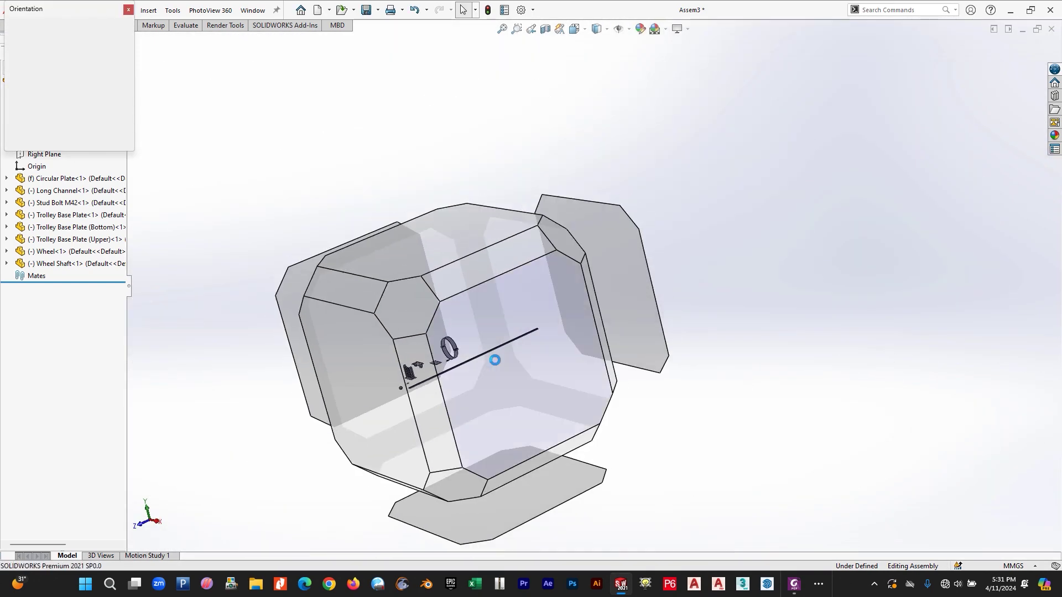
- Move the upper and bottom trolley base plates away from the other loose parts to beside the circular plate
left_click(523, 366)
mouse_move(578, 285)
left_mouse_down()
mouse_move(558, 232)
mouse_move(580, 264)
mouse_move(573, 290)
mouse_move(552, 293)
mouse_move(600, 308)
mouse_move(579, 298)
left_mouse_up()
left_click(579, 299)
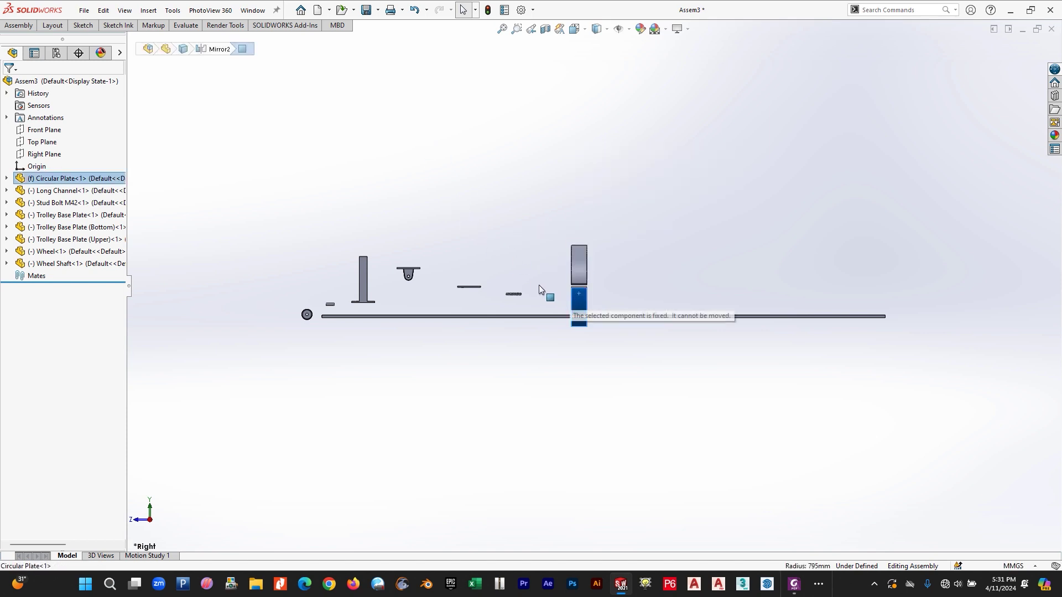
mouse_move(540, 285)
middle_mouse_down()
mouse_move(530, 262)
mouse_move(566, 290)
mouse_move(536, 349)
mouse_move(558, 360)
mouse_move(649, 346)
middle_mouse_up()
left_click(553, 274)
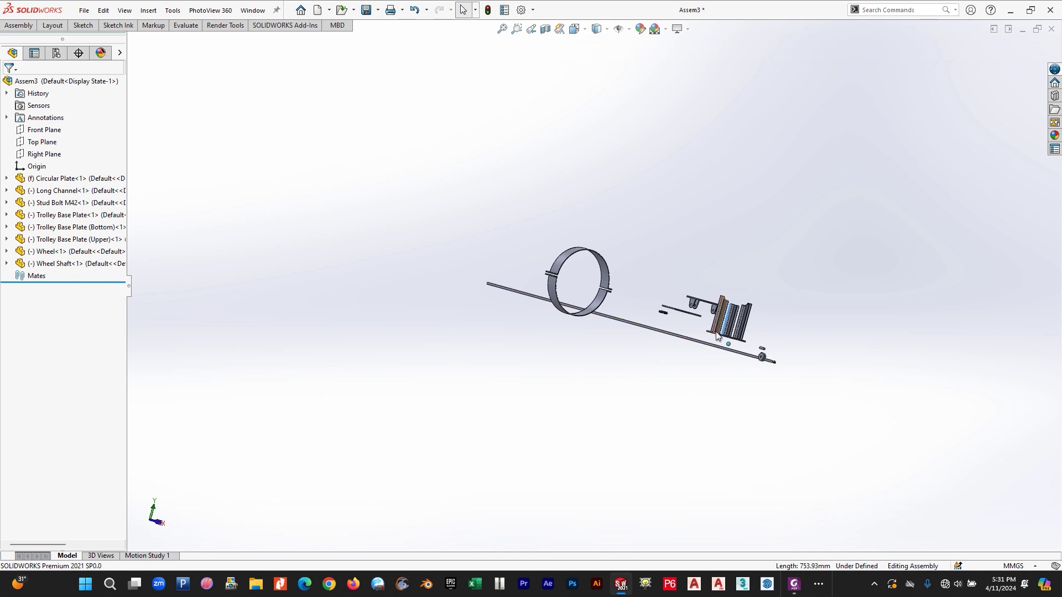
left_click_drag(717, 336, 547, 362)
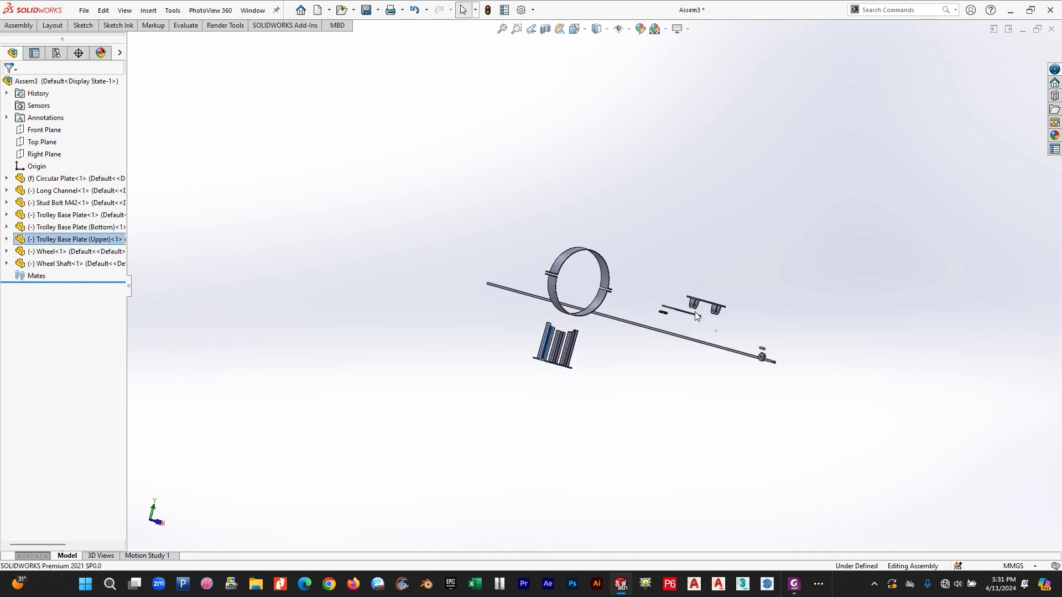
left_click_drag(695, 305, 542, 379)
- In front view, position the upper trolley base plate beneath the circular plate and the bottom trolley base plate below that
key("space")
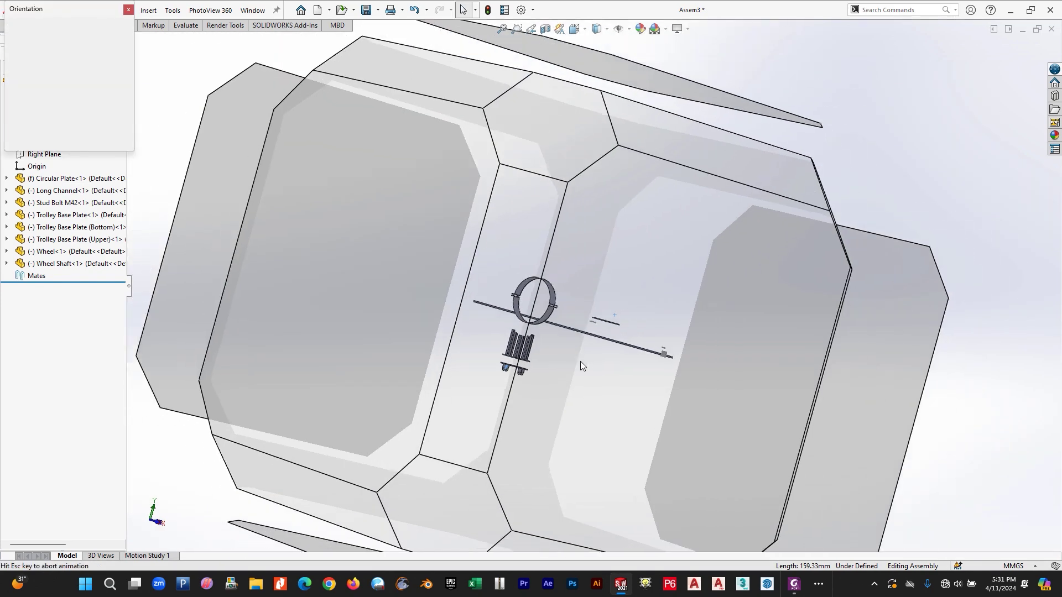
left_click(579, 361)
left_click(568, 329)
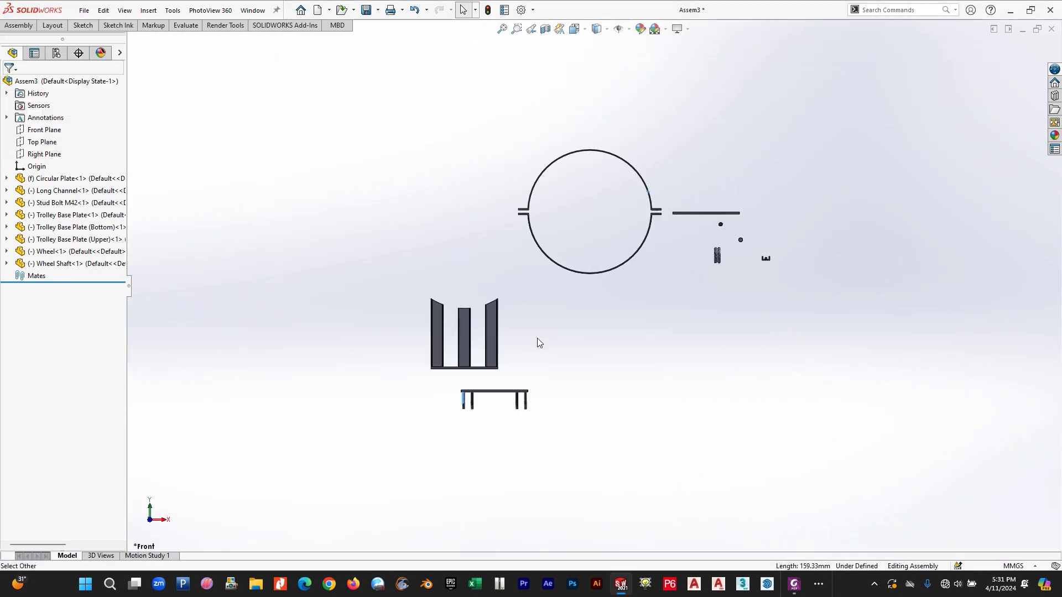
left_click(625, 309)
left_click_drag(625, 309, 612, 314)
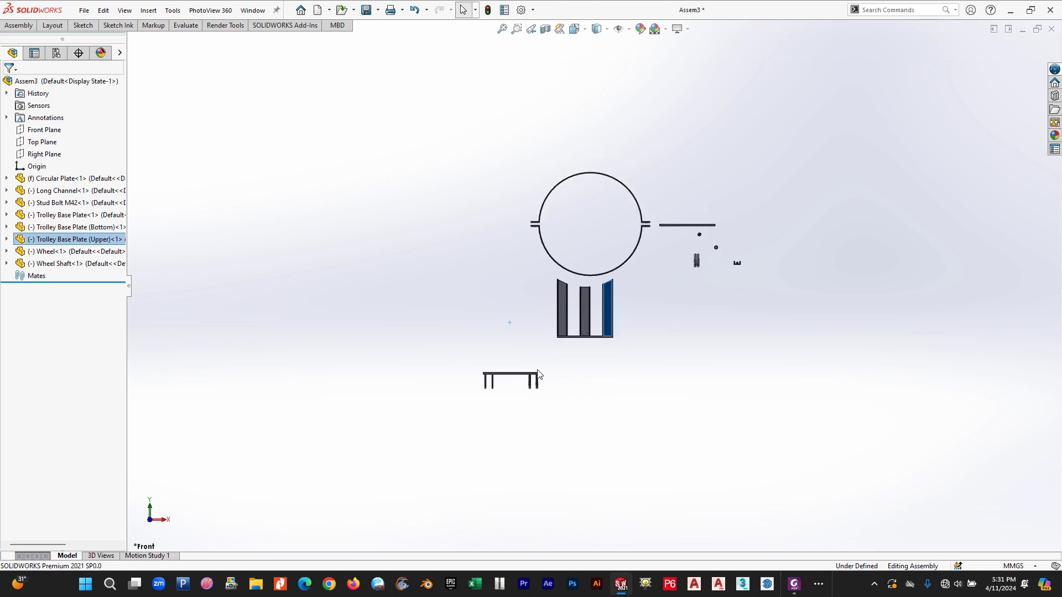
scroll(528, 376, "down", 3)
left_click_drag(533, 352, 722, 310)
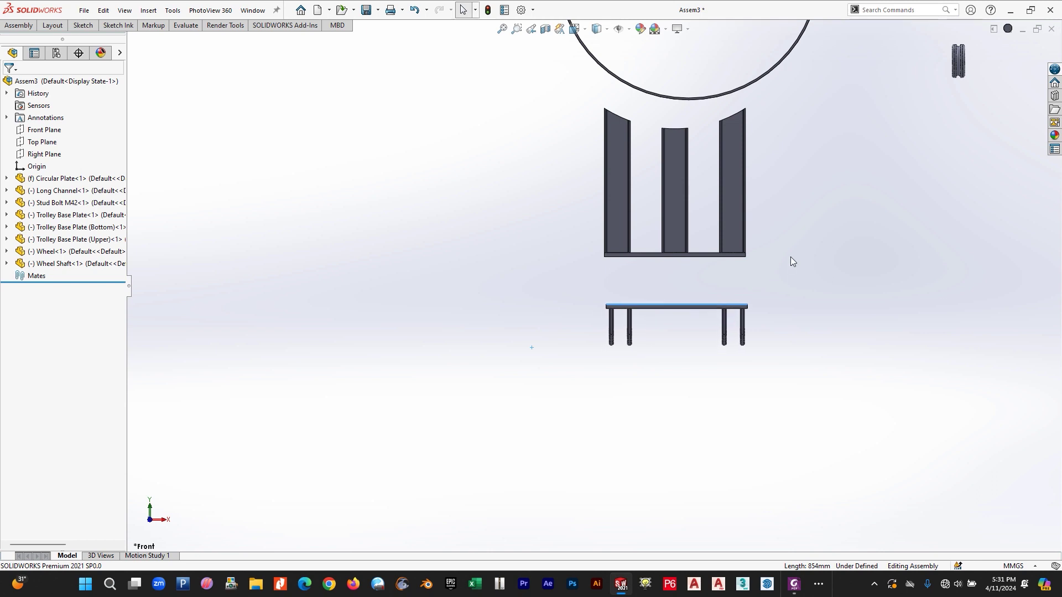
scroll(835, 158, "down", 2)
scroll(828, 164, "up", 3)
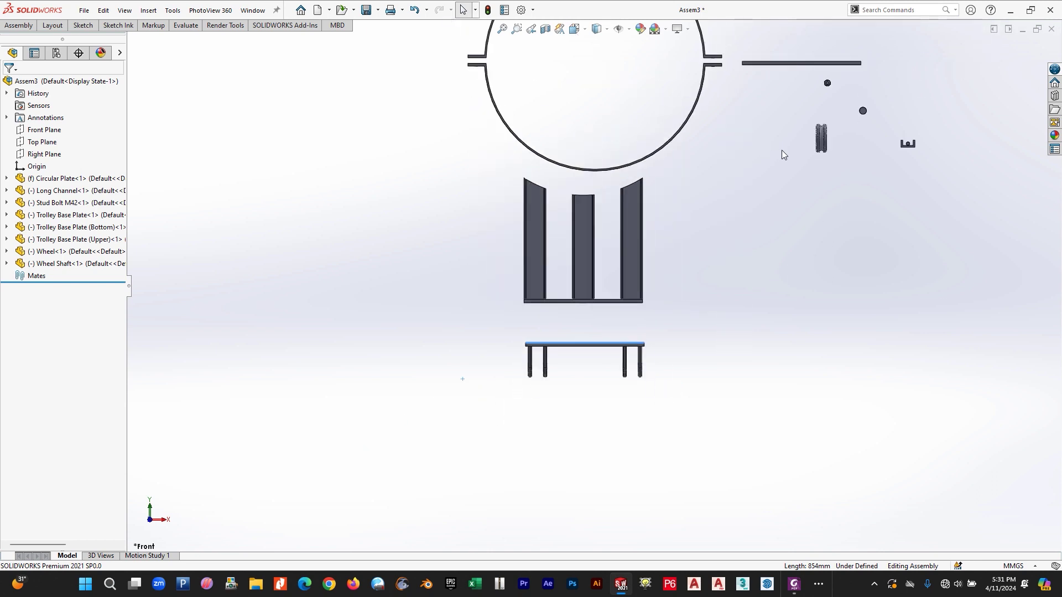
- Delete the plain Trolley Base Plate component from the assembly
key("ctrl+7")
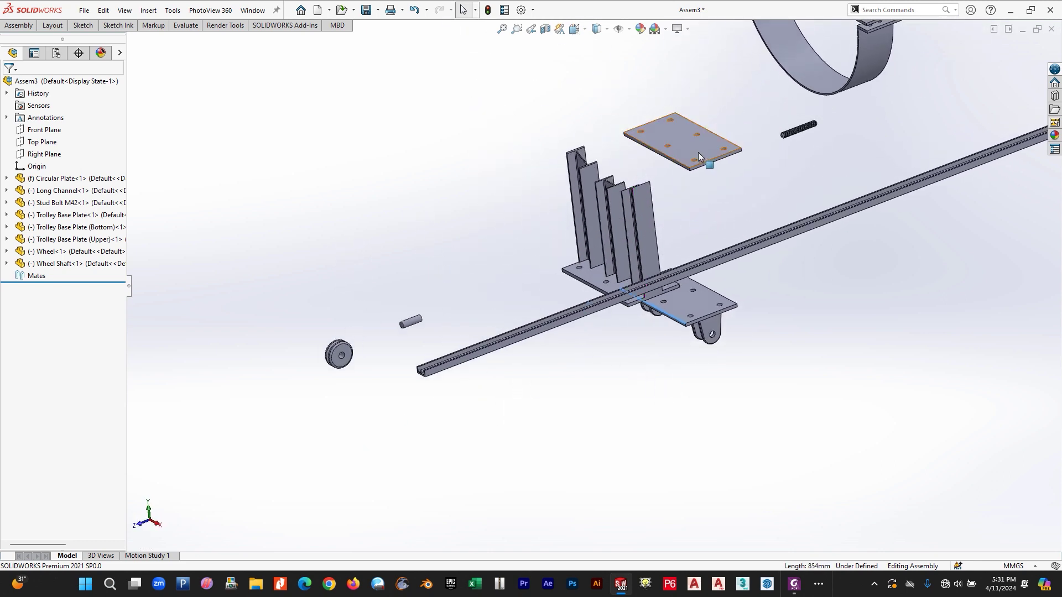
left_click(698, 151)
key("Delete")
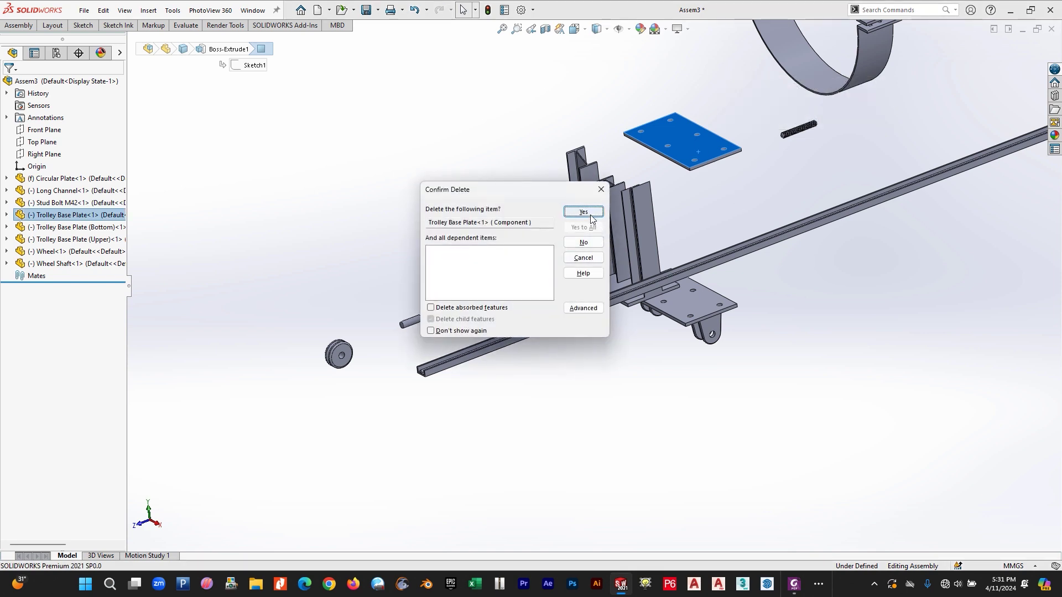
left_click(583, 213)
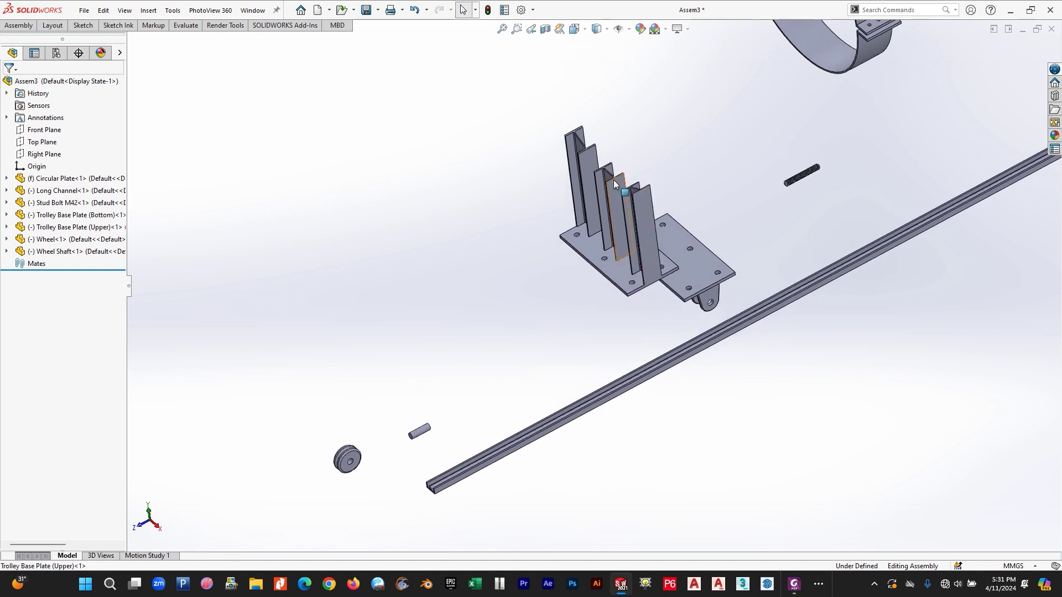
- Add a concentric mate between the circular plate's cylindrical face and the curved column end of the upper trolley base plate
scroll(613, 180, "down", 3)
middle_click_drag(885, 111, 858, 54)
scroll(875, 98, "down", 4)
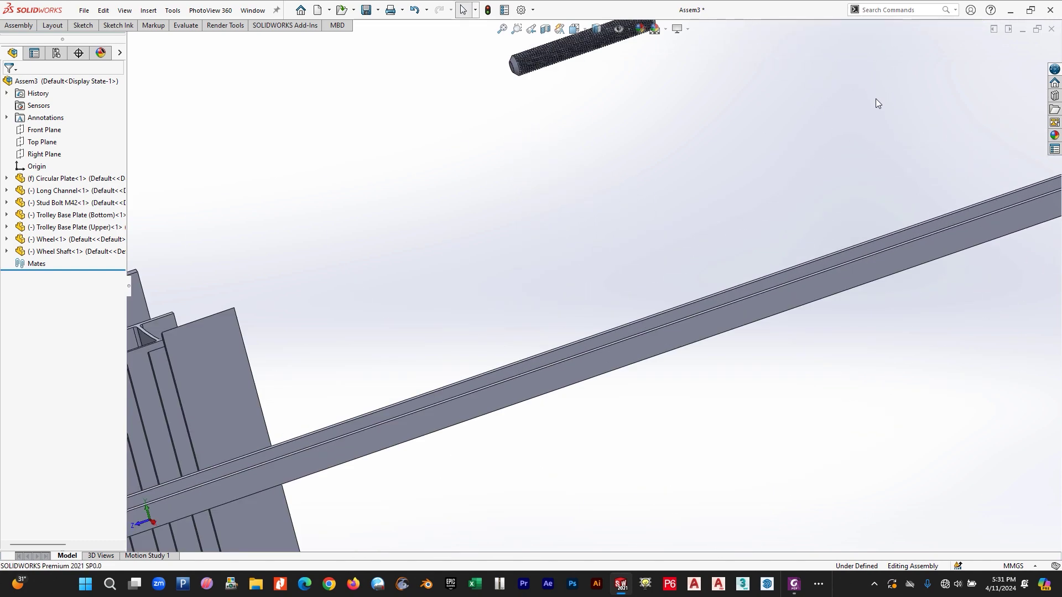
scroll(837, 83, "up", 5)
left_click(788, 142)
scroll(441, 300, "down", 4)
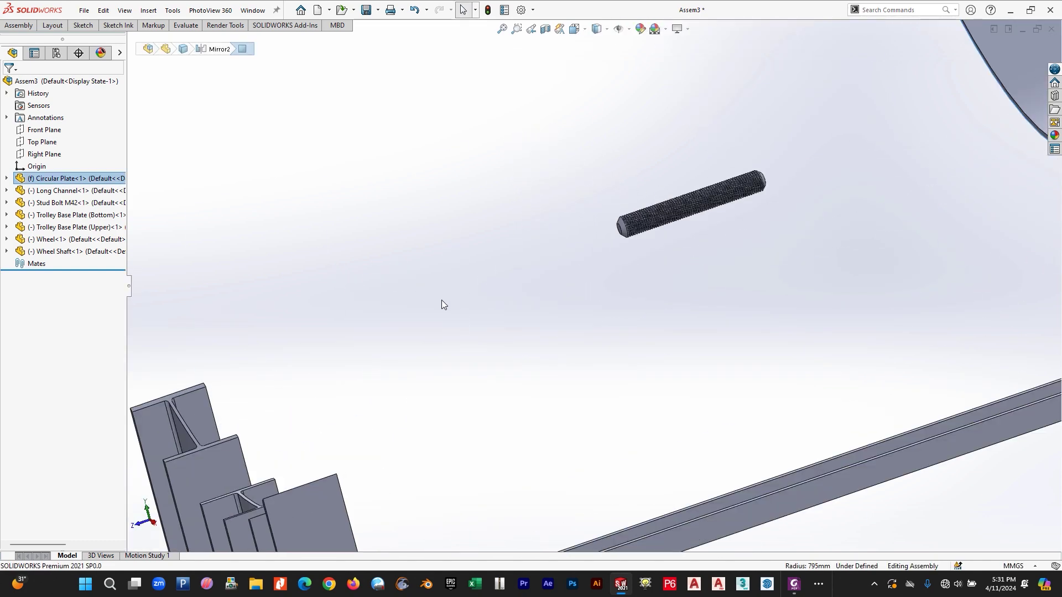
scroll(406, 406, "down", 5)
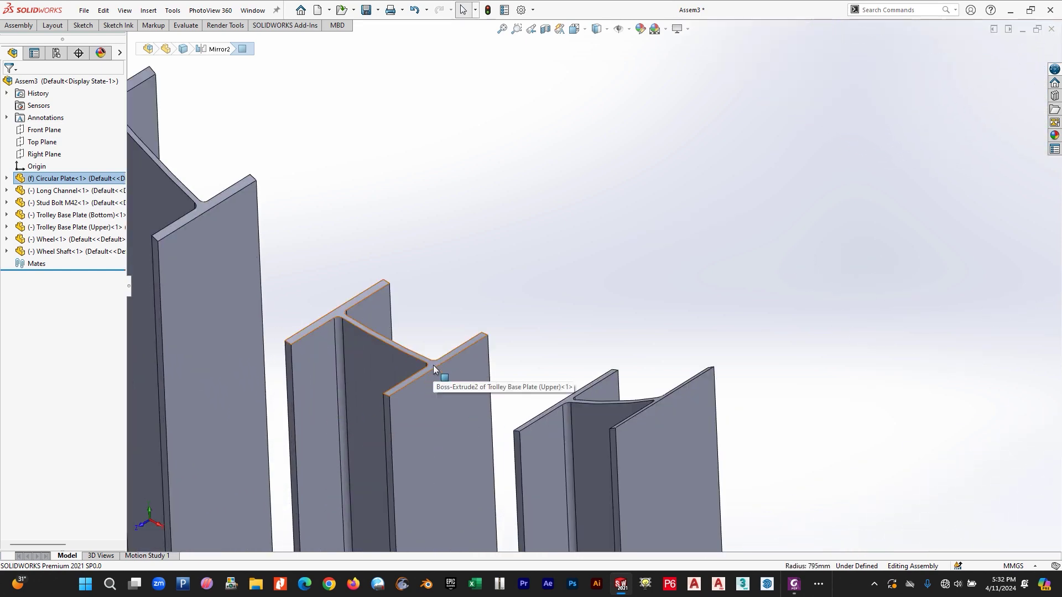
left_click(433, 365, "ctrl")
left_click(563, 301)
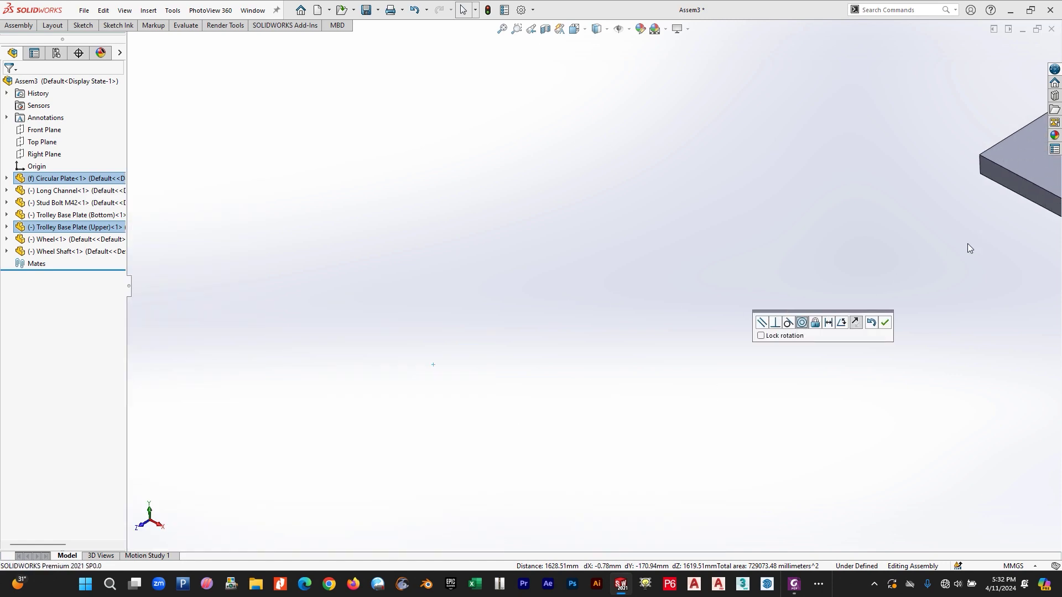
left_click(884, 325)
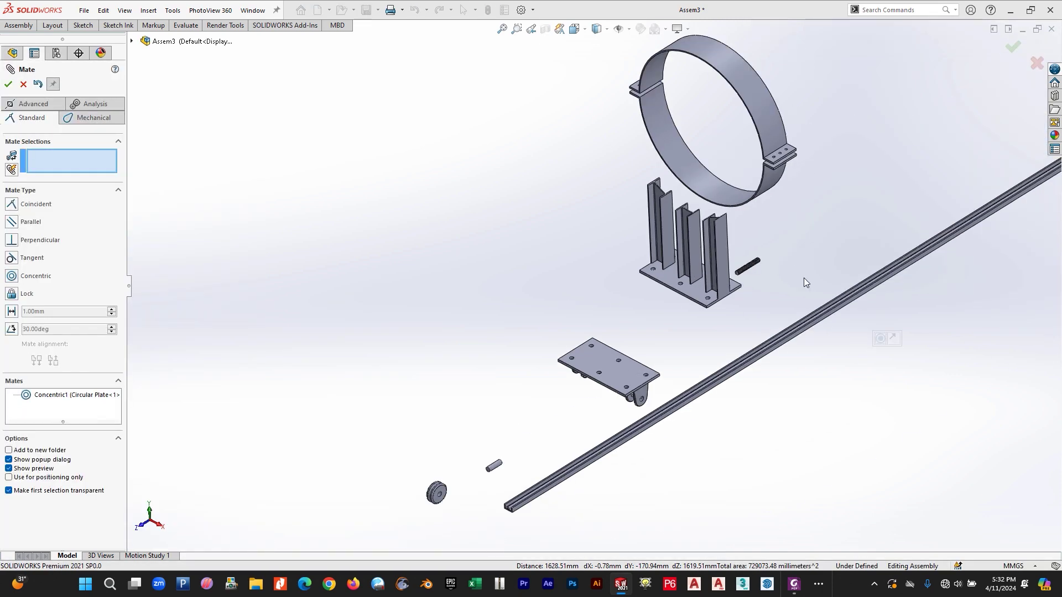
- Examine from several angles how the upper trolley base plate's columns meet the circular plate
middle_click_drag(734, 244, 683, 213)
scroll(685, 216, "down", 10)
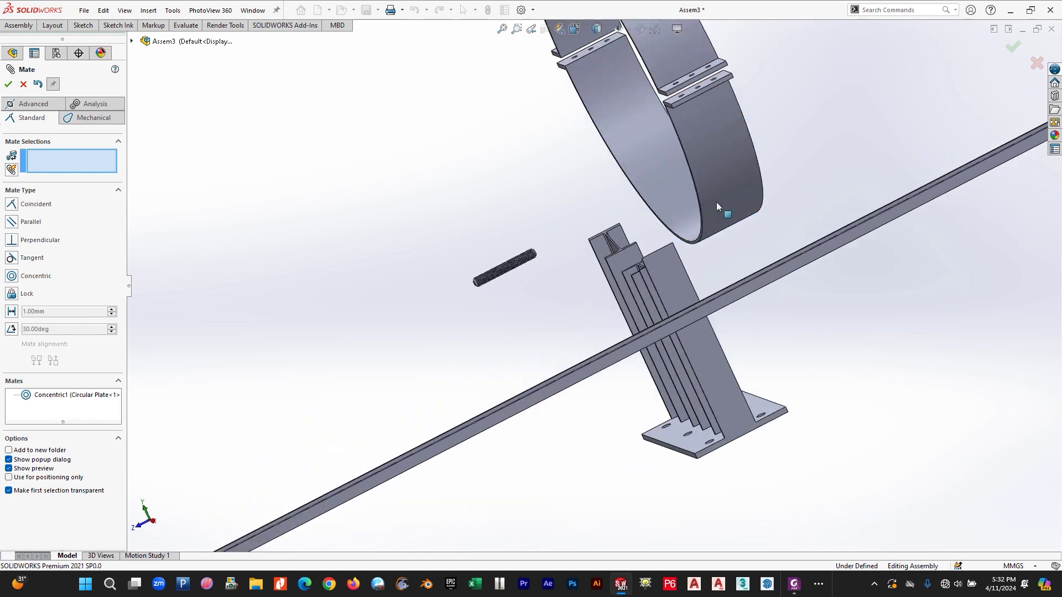
middle_click_drag(656, 351, 779, 293)
scroll(799, 368, "up", 6)
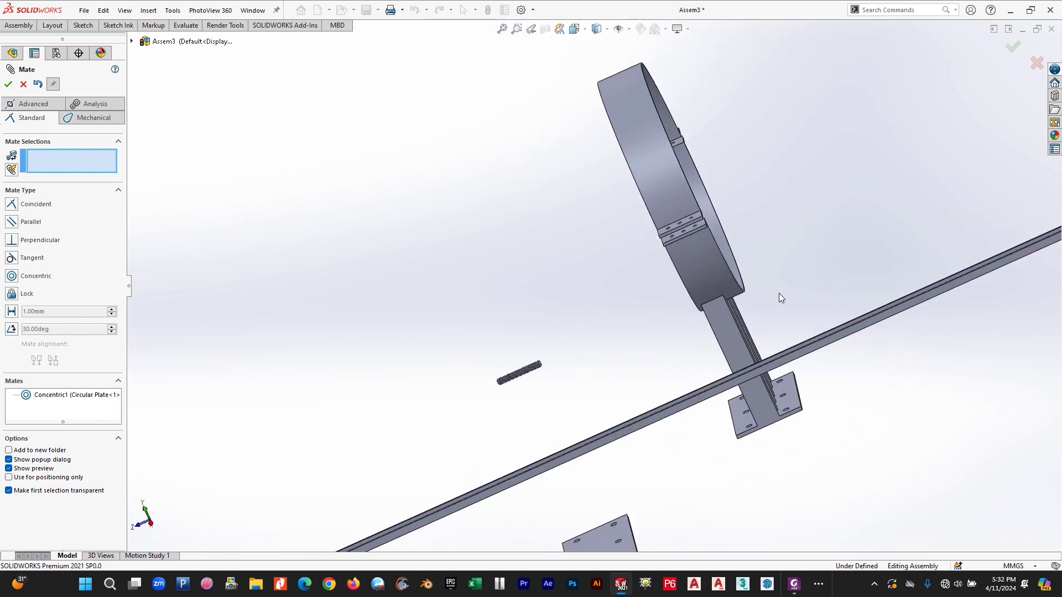
scroll(704, 303, "down", 5)
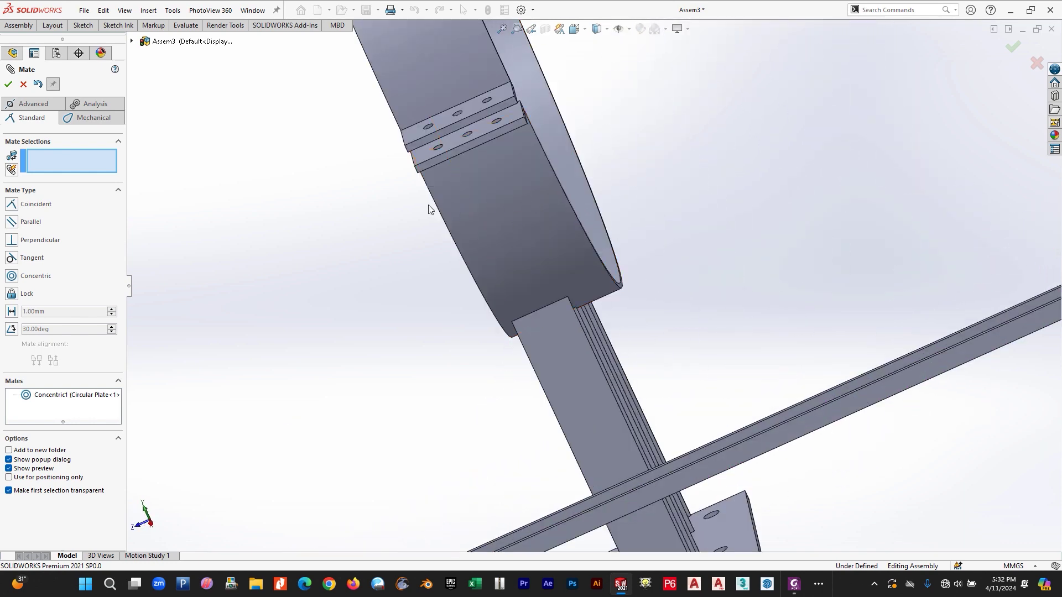
scroll(647, 379, "up", 5)
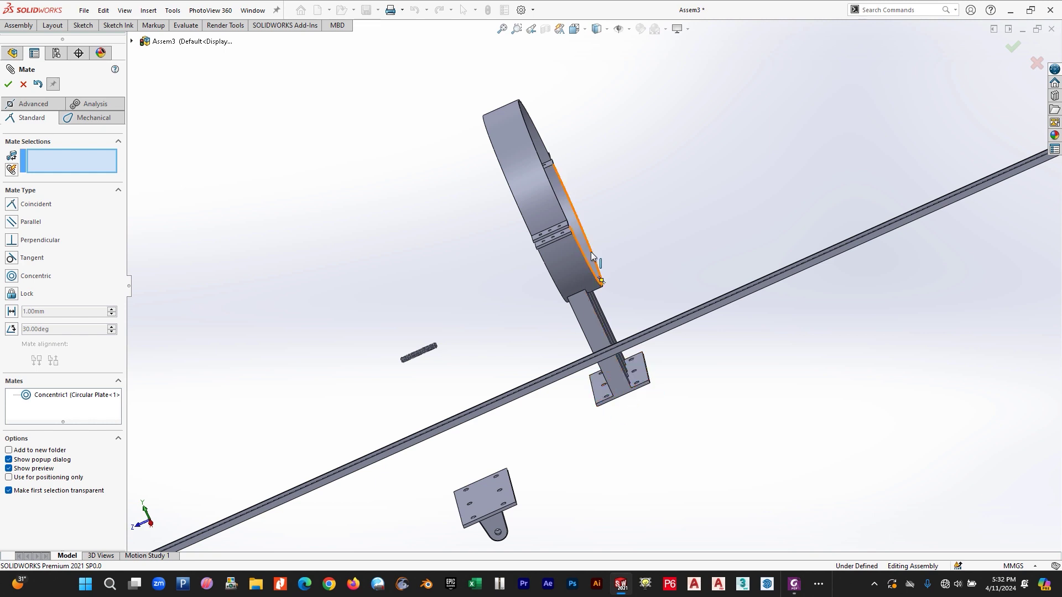
scroll(606, 283, "down", 5)
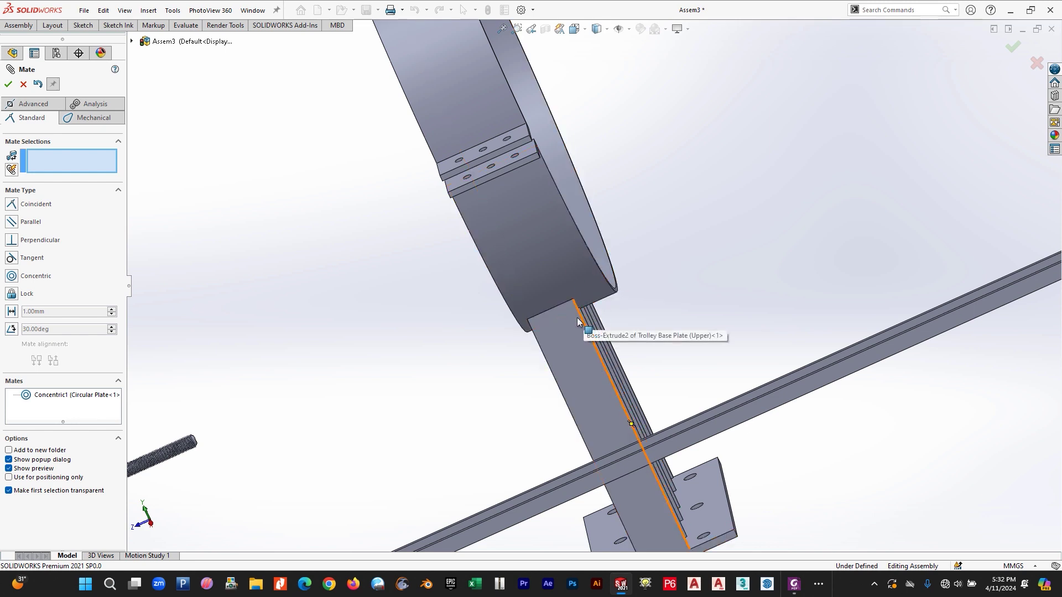
scroll(678, 316, "down", 6)
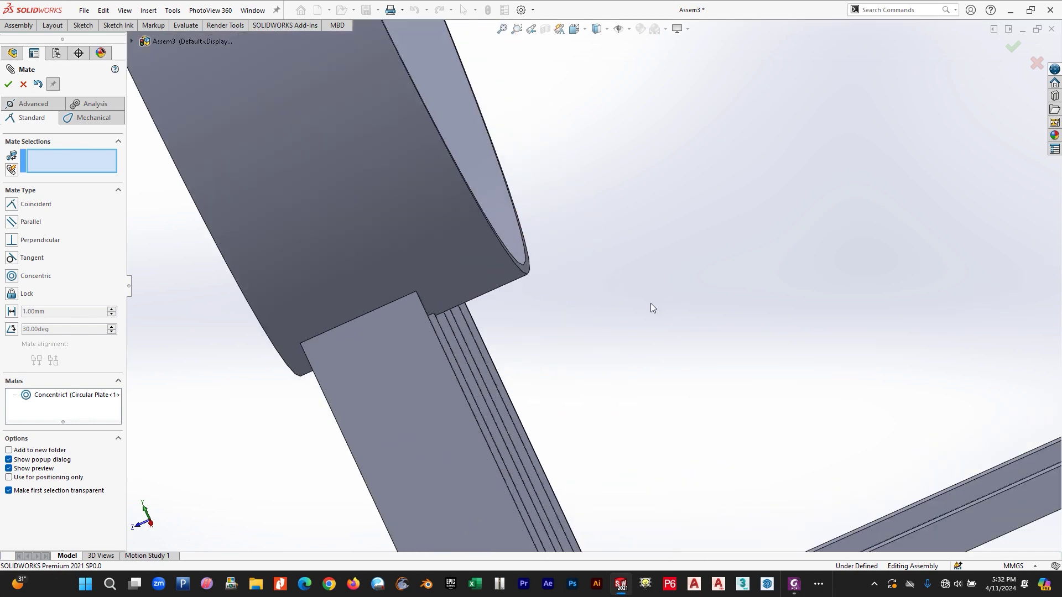
scroll(725, 309, "up", 5)
scroll(727, 289, "down", 3)
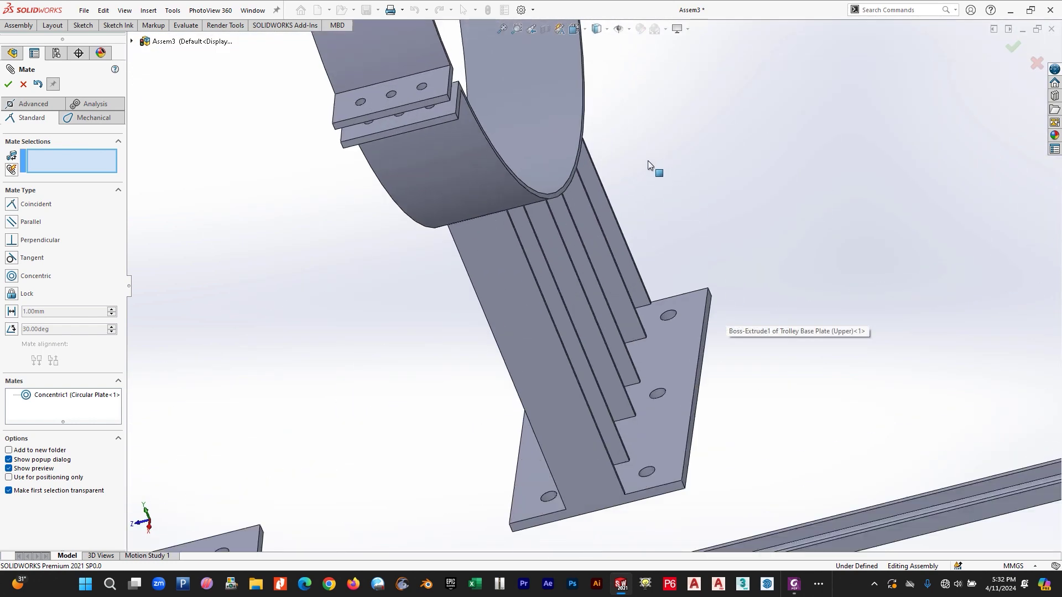
left_click(569, 181)
scroll(621, 235, "down", 1)
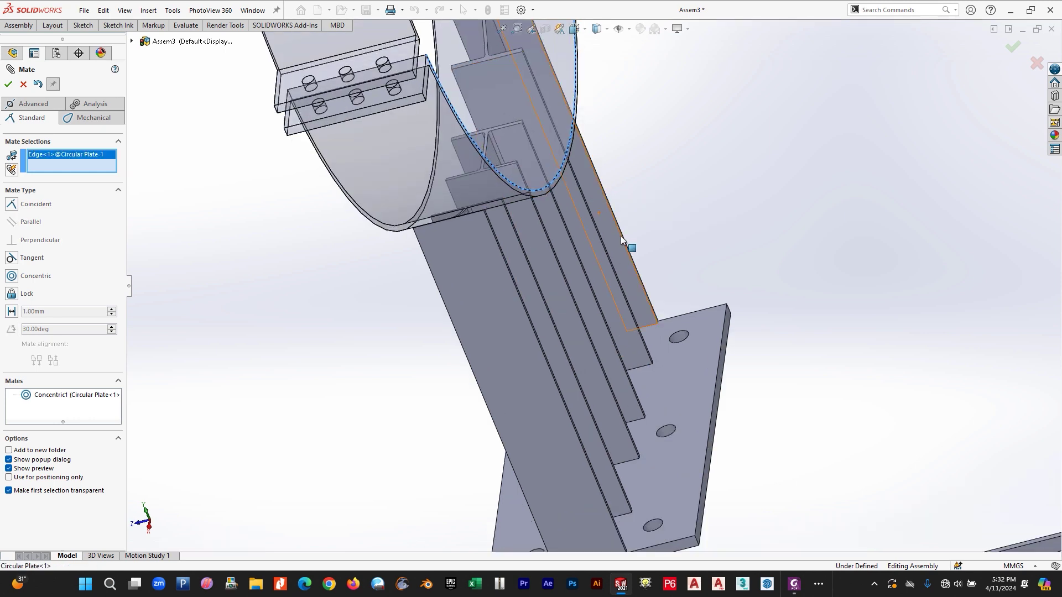
scroll(620, 236, "down", 2)
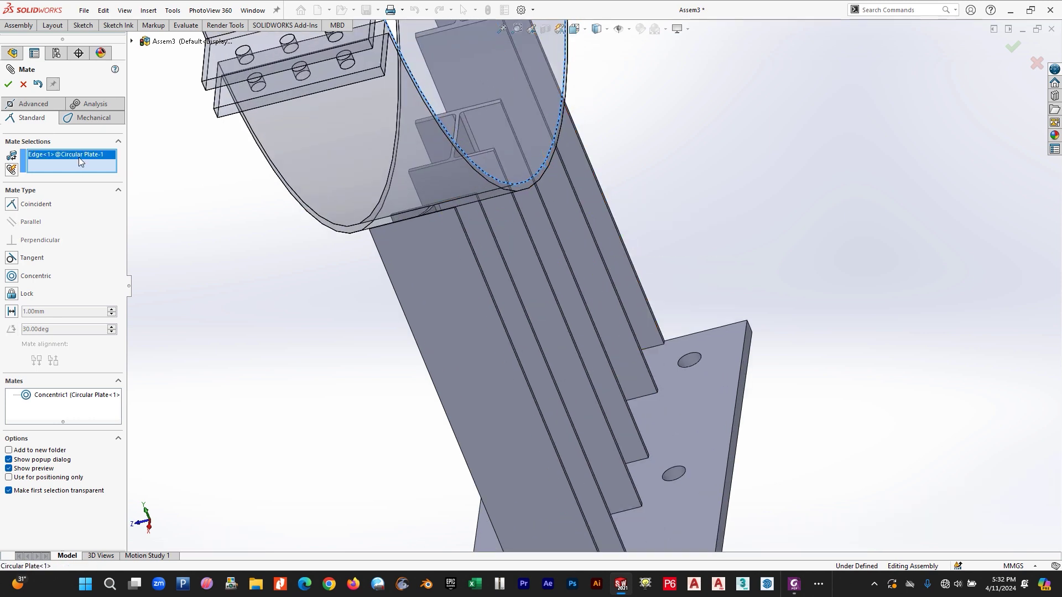
key("Delete")
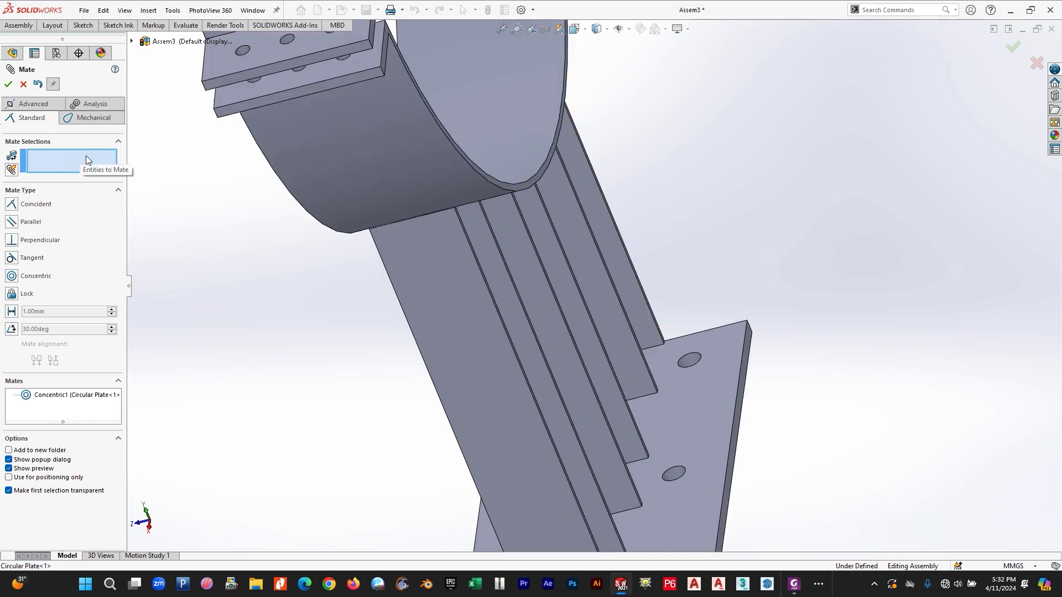
- Add a 75 mm distance mate between the circular plate's side face and the upper trolley base plate's edge face
left_click(539, 177)
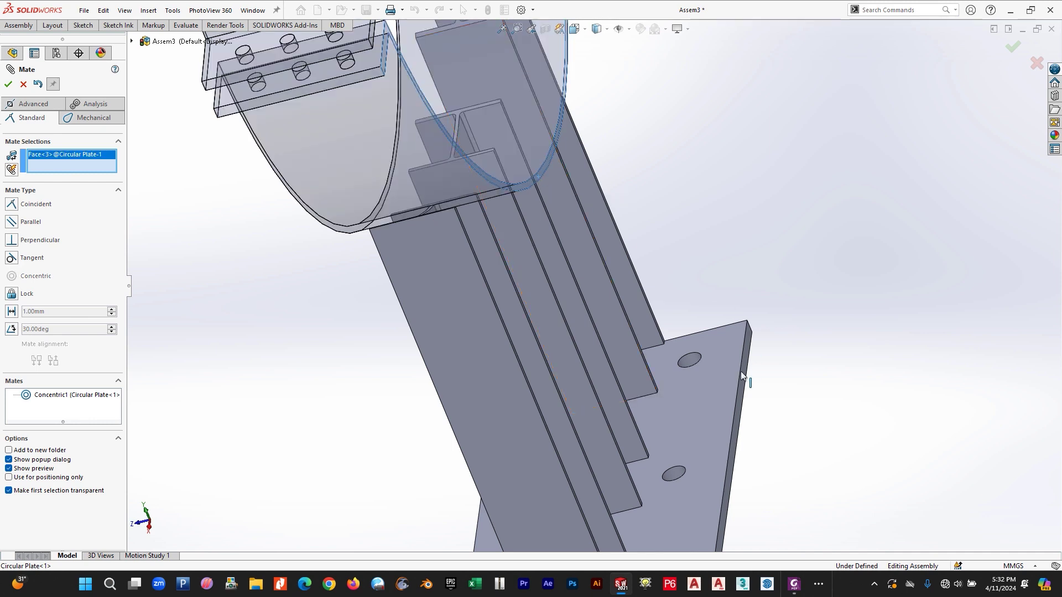
left_click(736, 413)
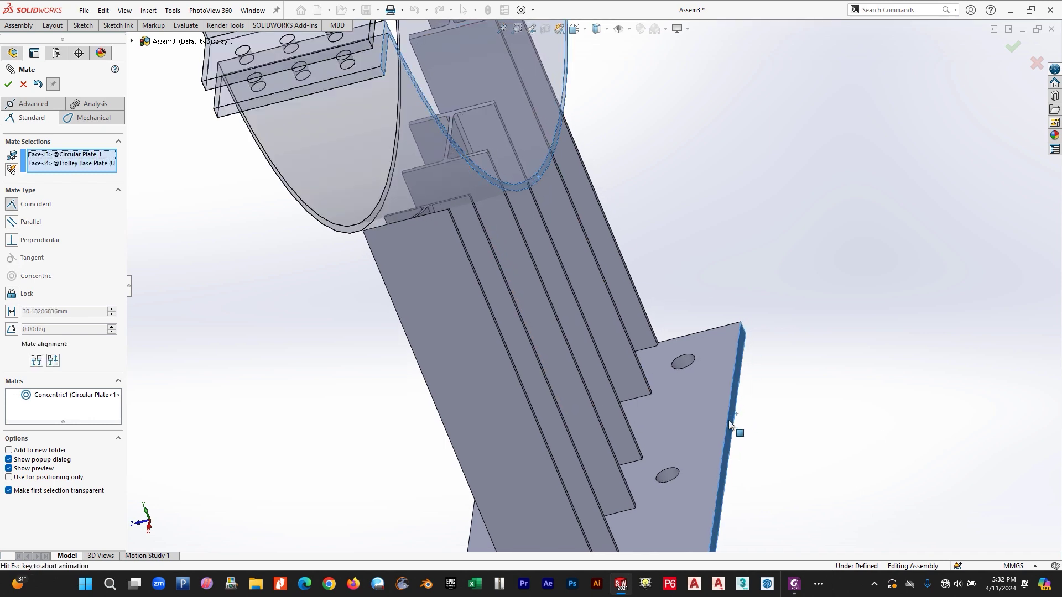
left_click(12, 312)
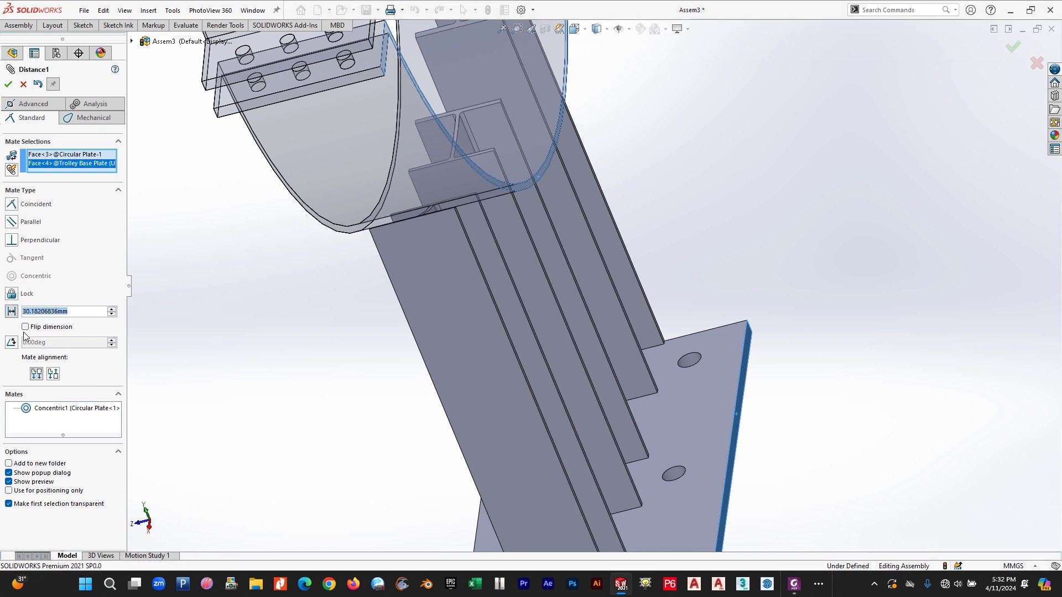
type("75")
key("Return")
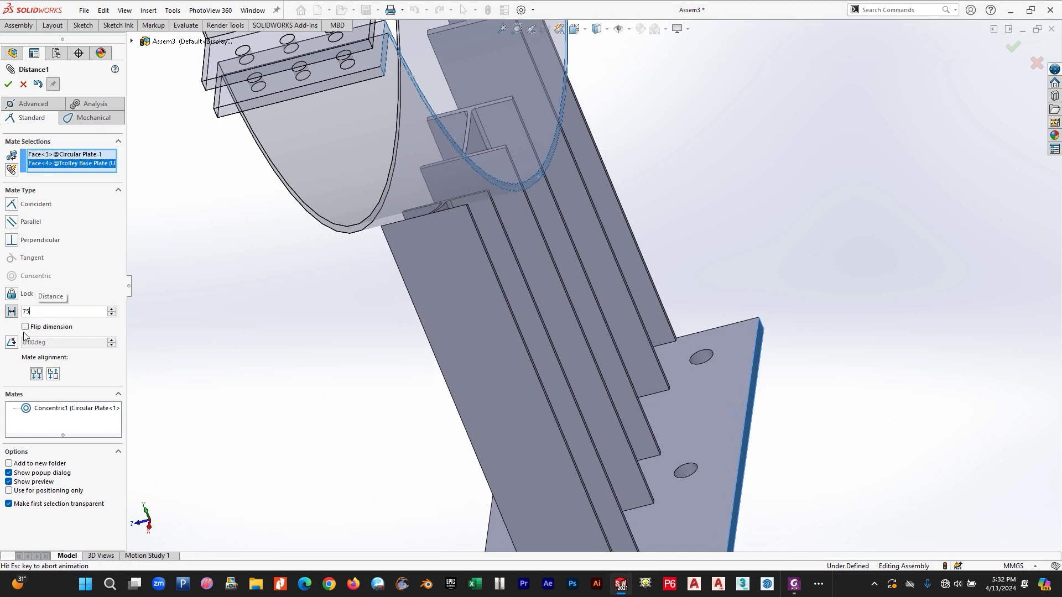
left_click(9, 84)
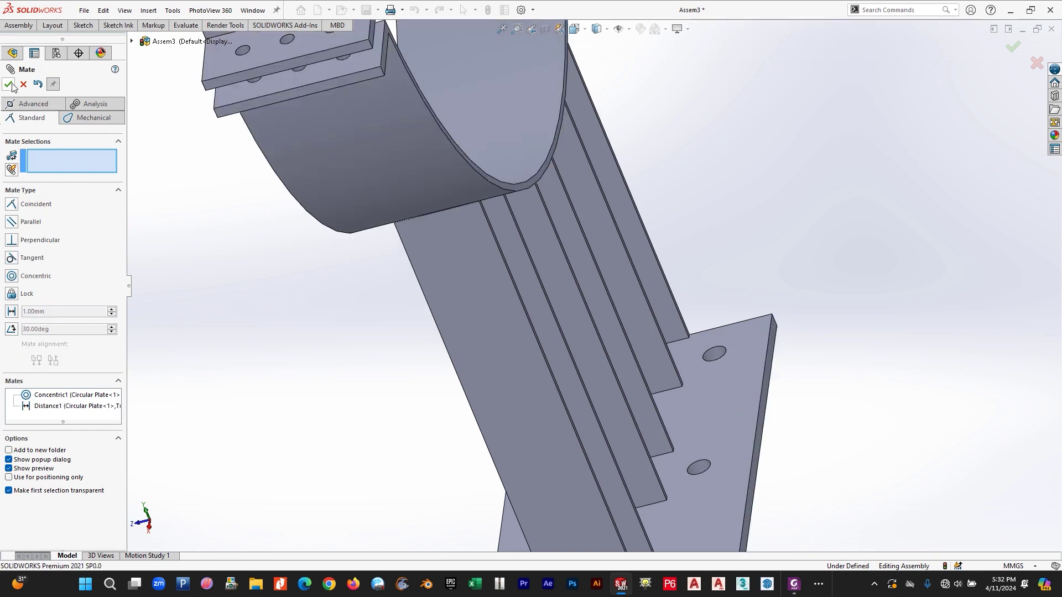
left_click(8, 84)
- Add a parallel mate between the outer column face of the upper trolley base plate and the end face of the circular plate's lower flange
middle_click_drag(366, 315, 585, 294)
scroll(467, 303, "up", 3)
scroll(582, 353, "down", 3)
scroll(582, 352, "up", 2)
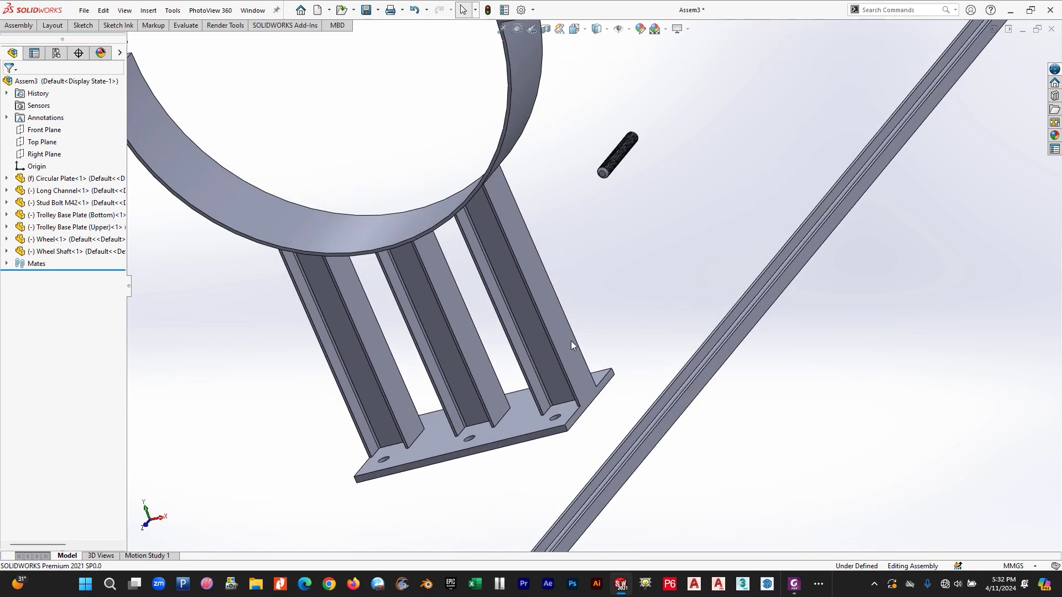
left_click(566, 341)
scroll(575, 271, "up", 3)
scroll(579, 170, "down", 5)
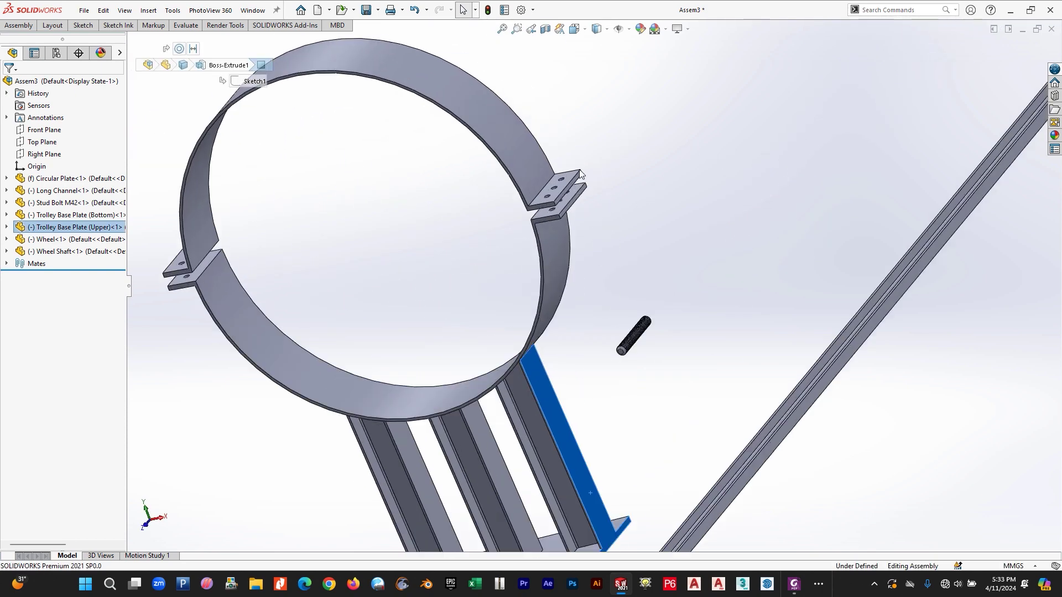
left_click(572, 213, "ctrl")
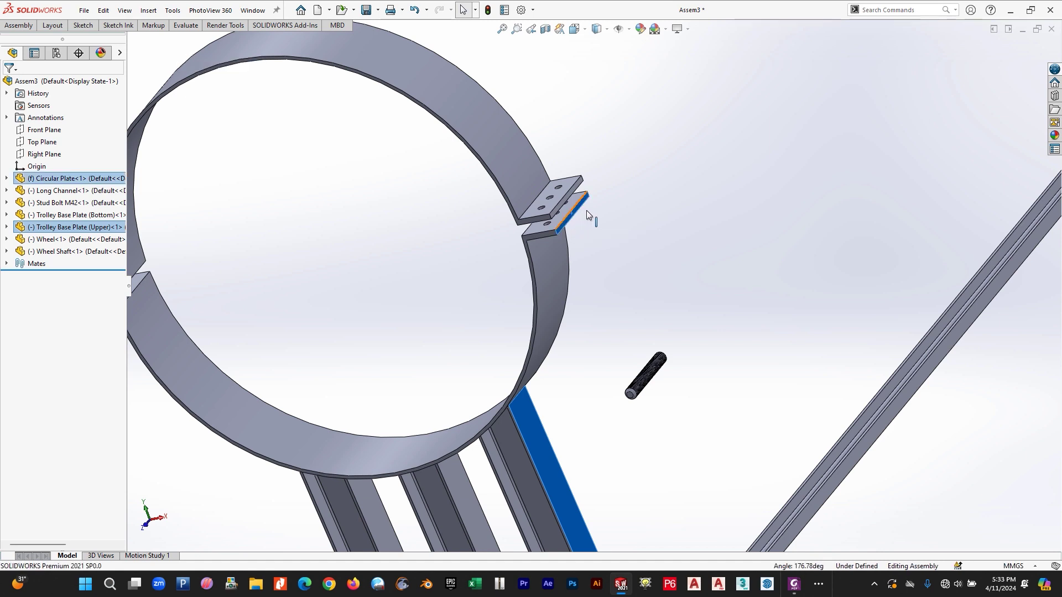
left_click(705, 149)
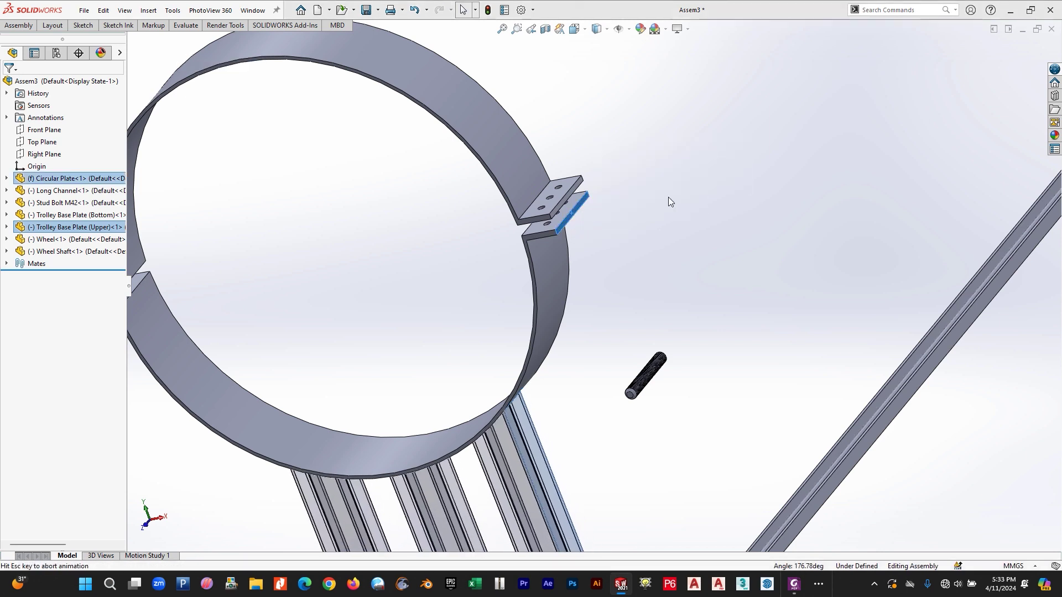
left_click(776, 210)
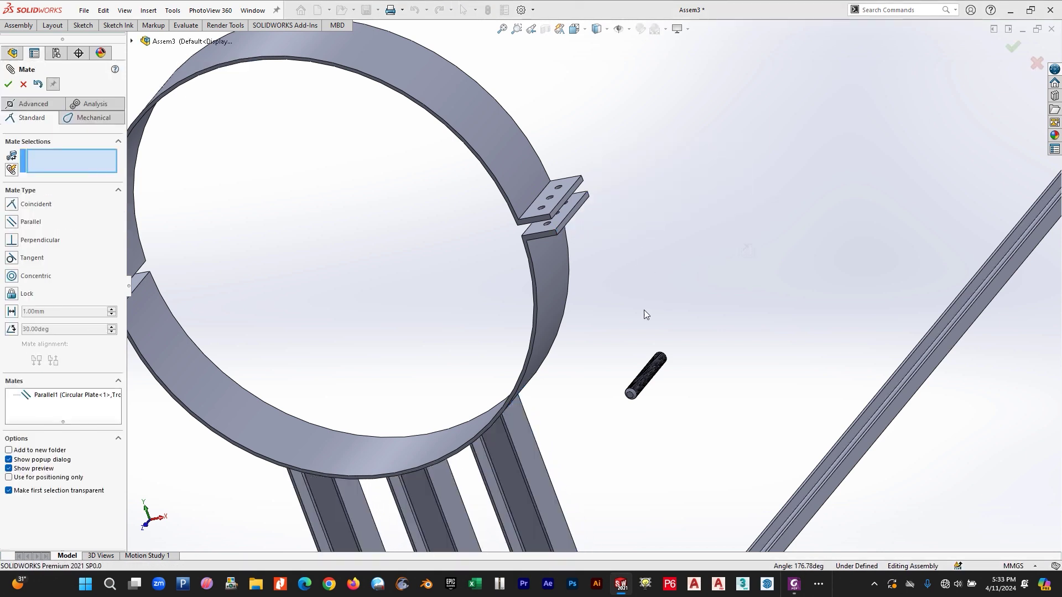
scroll(644, 310, "up", 8)
key("Escape")
- Examine the gap between the upper and bottom trolley base plates in the Right view and from an oblique angle
scroll(473, 437, "down", 3)
middle_click_drag(472, 437, 424, 429)
scroll(436, 442, "down", 5)
scroll(526, 415, "down", 2)
key("space")
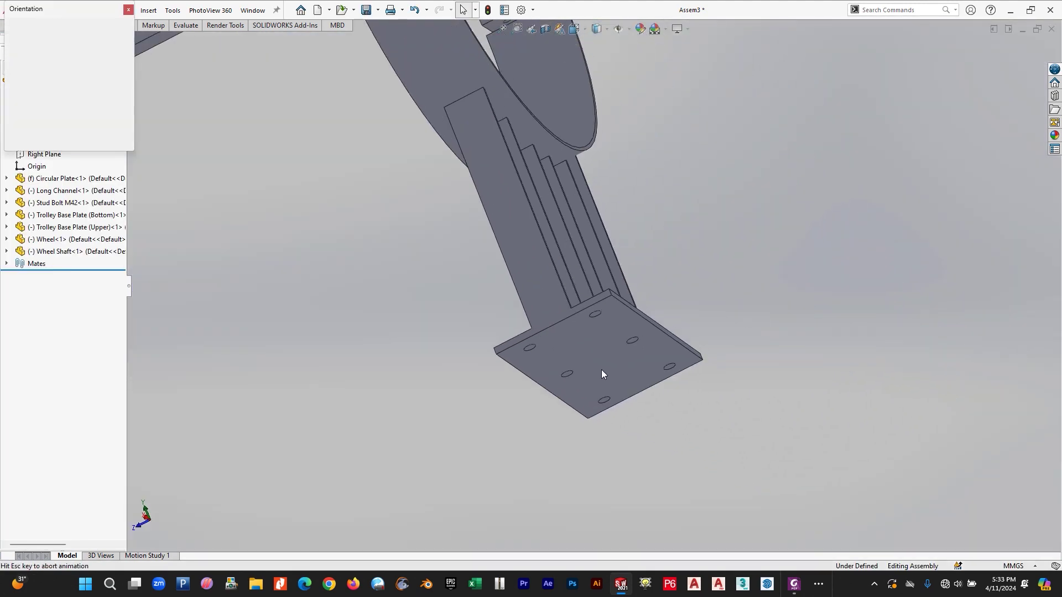
left_click(475, 350)
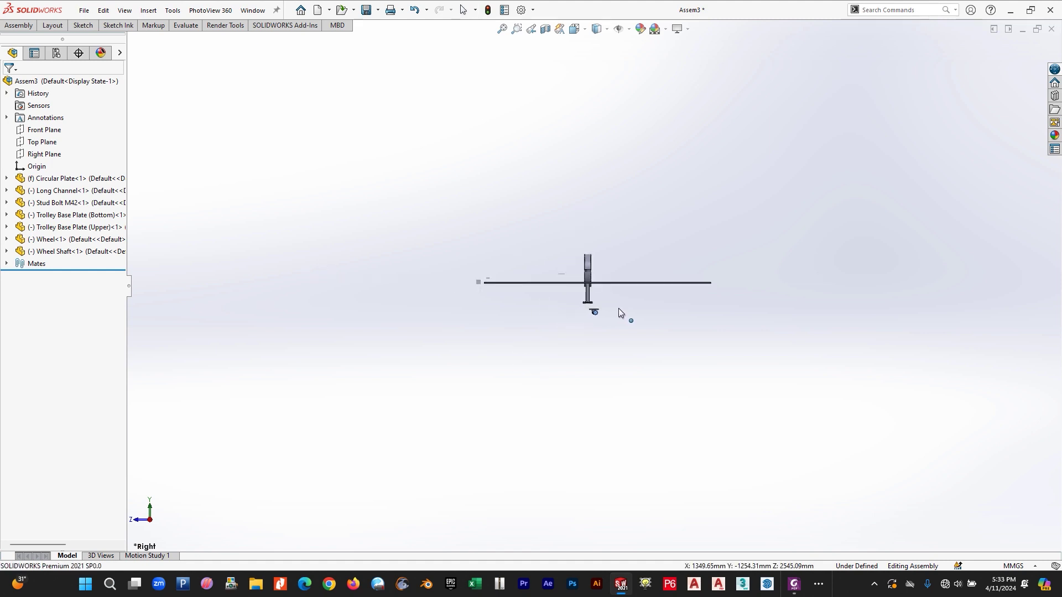
scroll(611, 311, "up", 2)
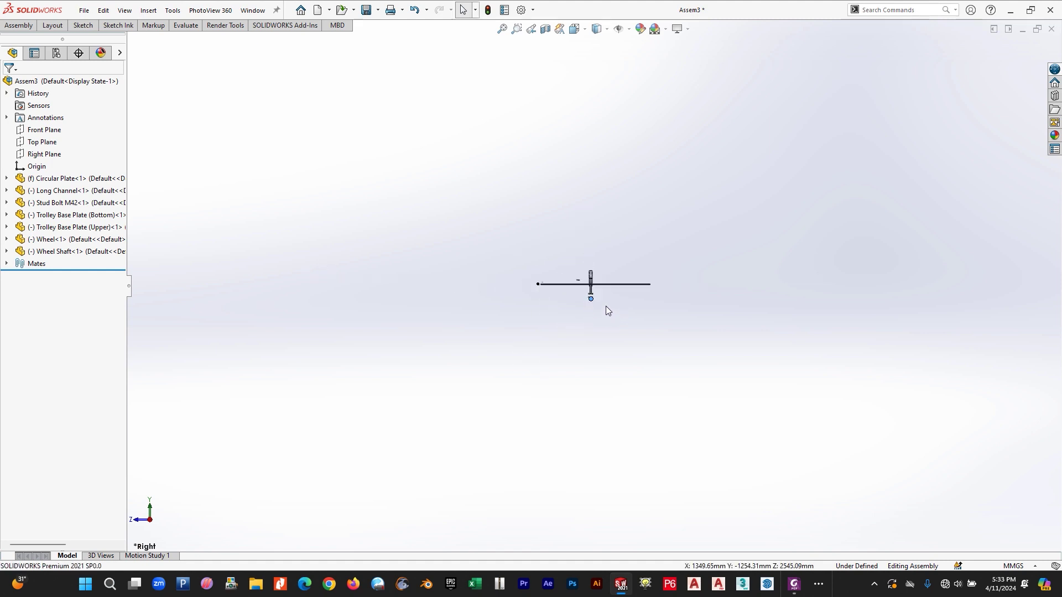
scroll(606, 307, "down", 6)
scroll(577, 257, "down", 5)
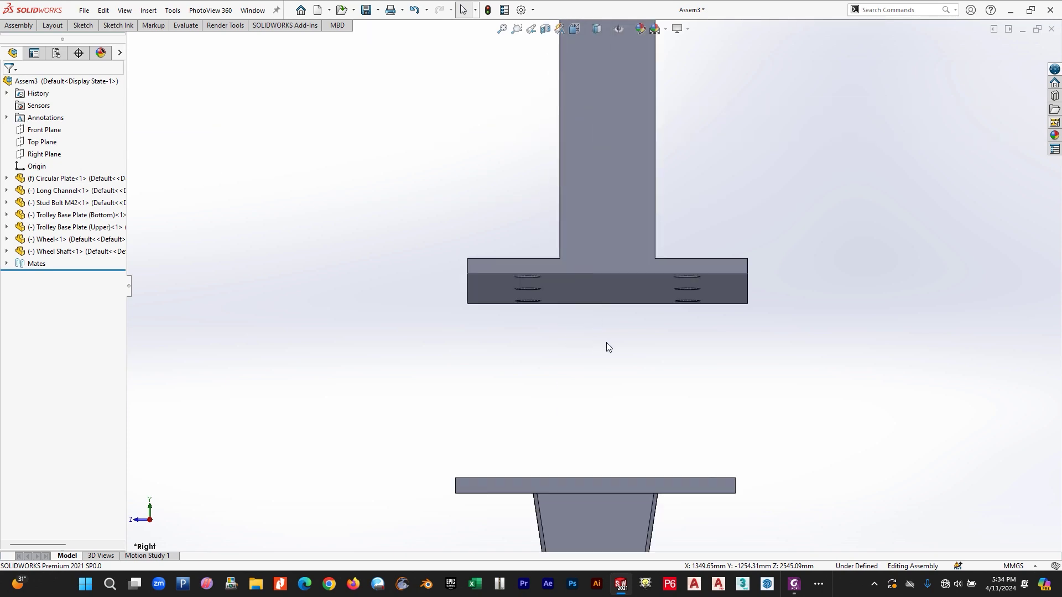
middle_click_drag(604, 346, 657, 319)
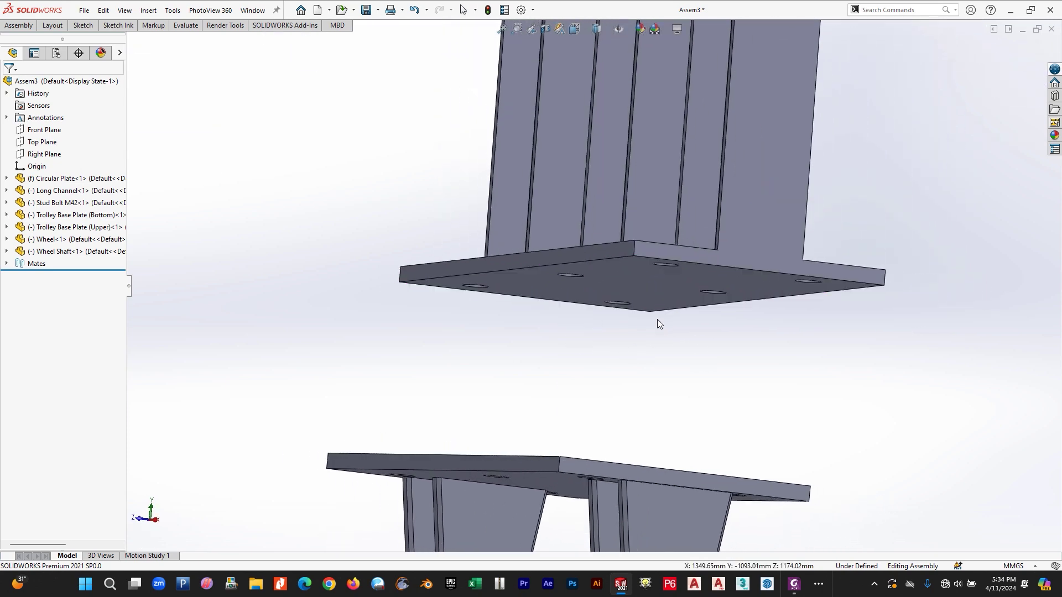
left_click(655, 284)
middle_click_drag(638, 379, 621, 436)
left_click(639, 407, "ctrl")
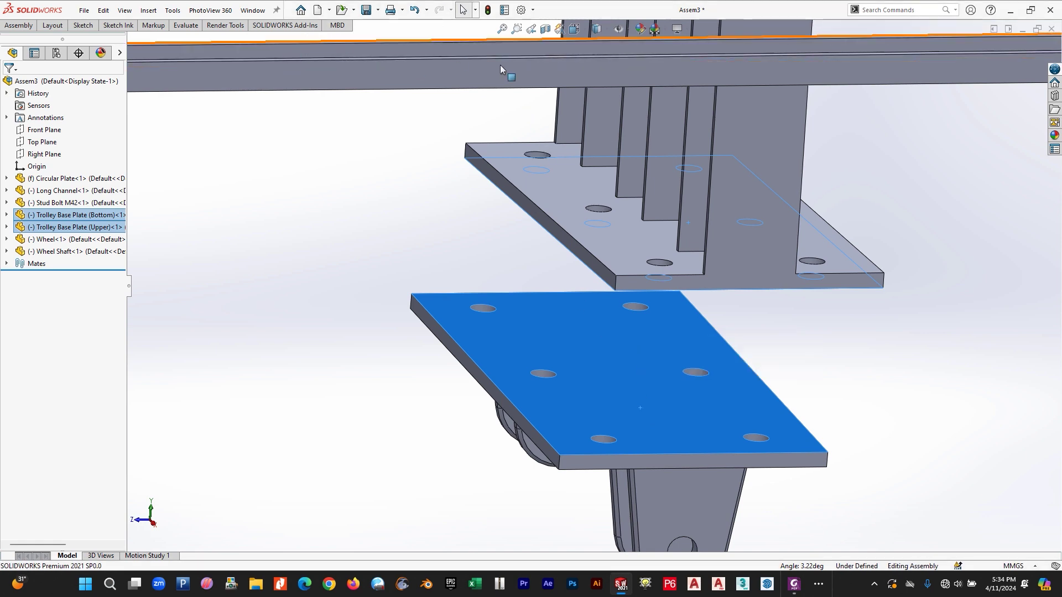
key("Escape")
- Add a 125 mm distance mate between the bottom trolley base plate's top face and the upper trolley base plate's underside
left_click(612, 406)
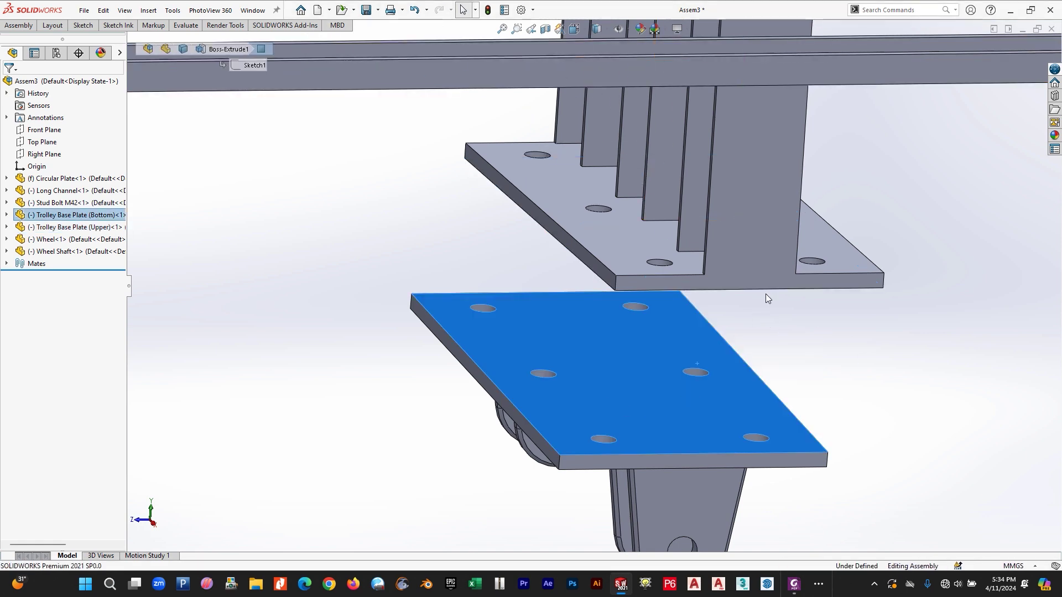
middle_click_drag(765, 298, 754, 301)
left_click(722, 324, "ctrl")
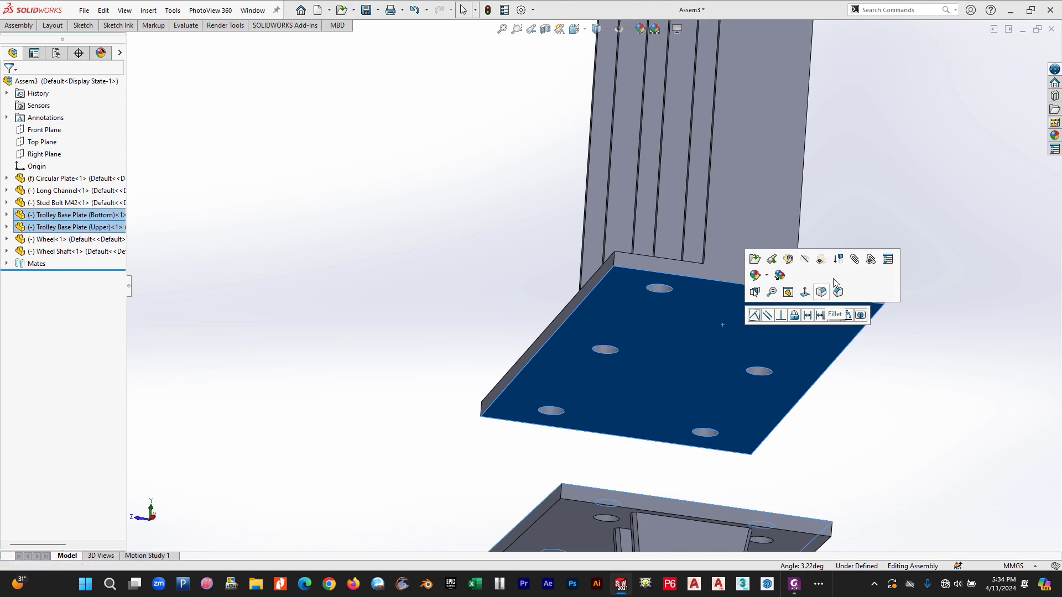
left_click(854, 260)
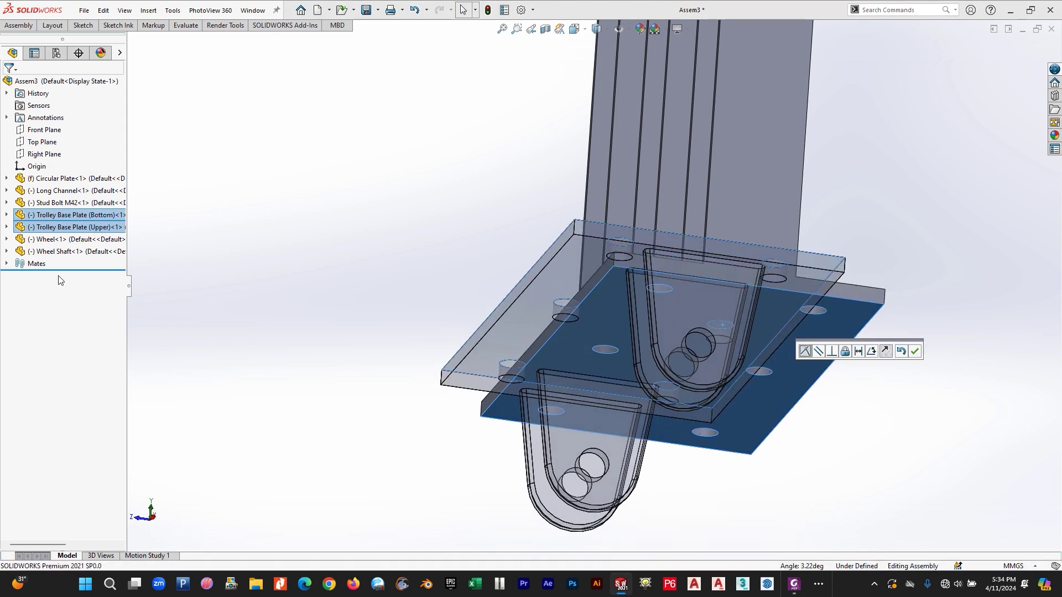
left_click(16, 311)
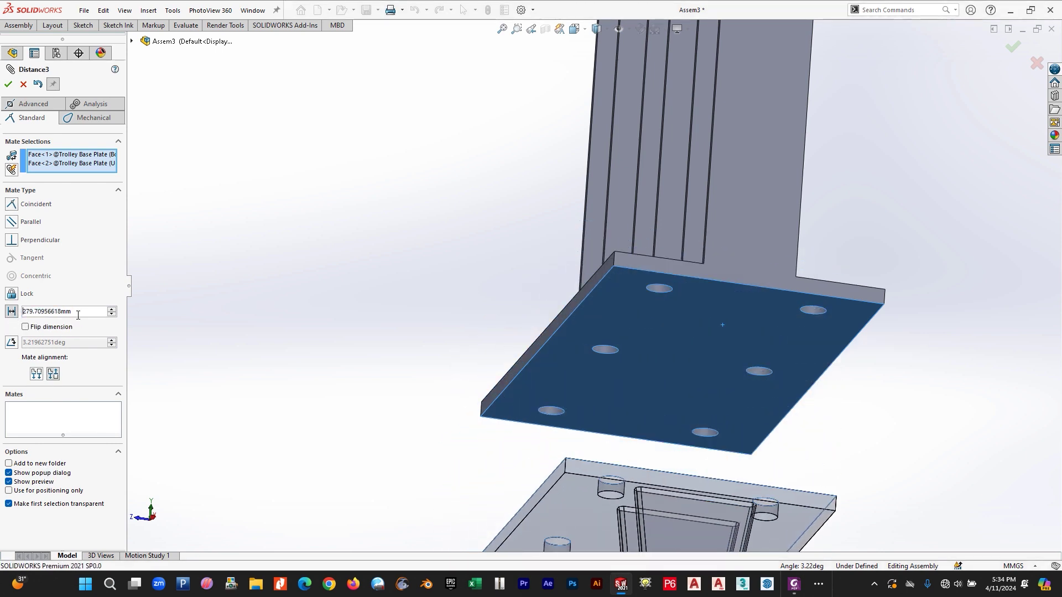
type("1")
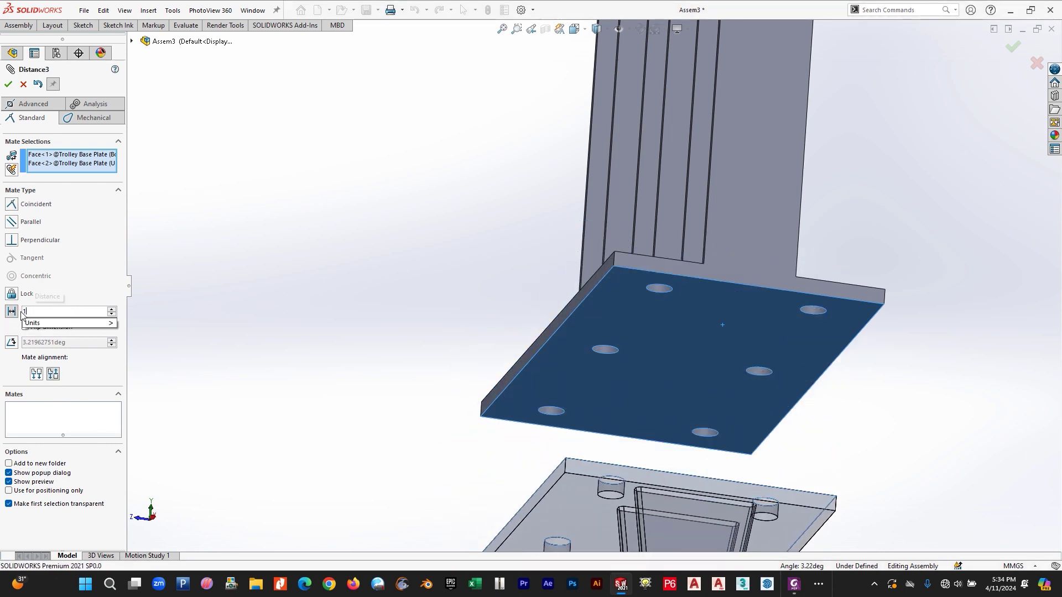
type("25")
key("Return")
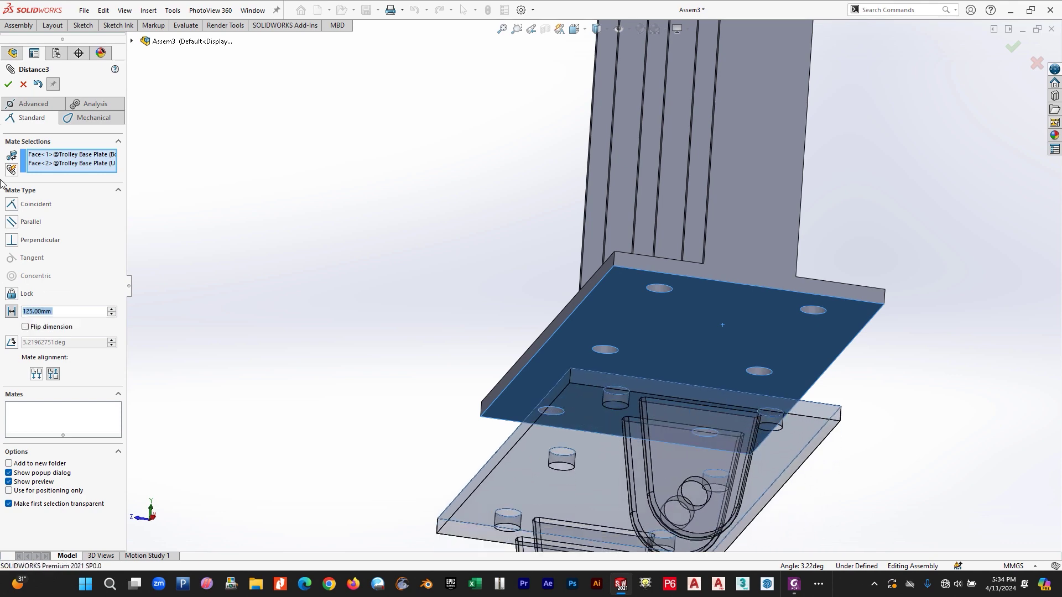
left_click(8, 84)
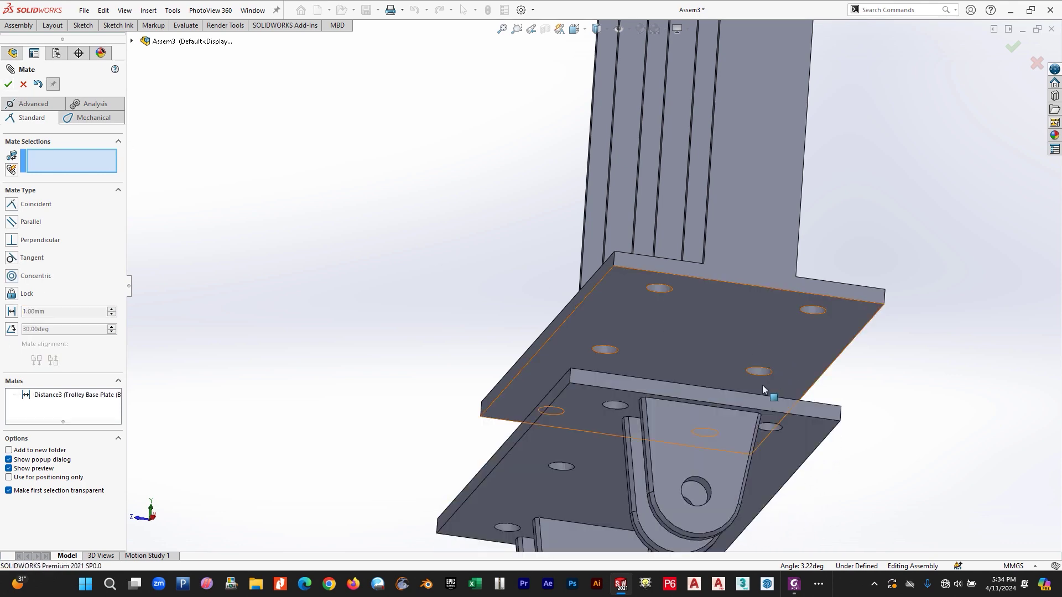
- Add a coincident mate between the matching side edge faces of the bottom and upper trolley base plates
mouse_move(762, 384)
middle_mouse_down()
mouse_move(723, 418)
mouse_move(706, 398)
mouse_move(765, 372)
middle_mouse_up()
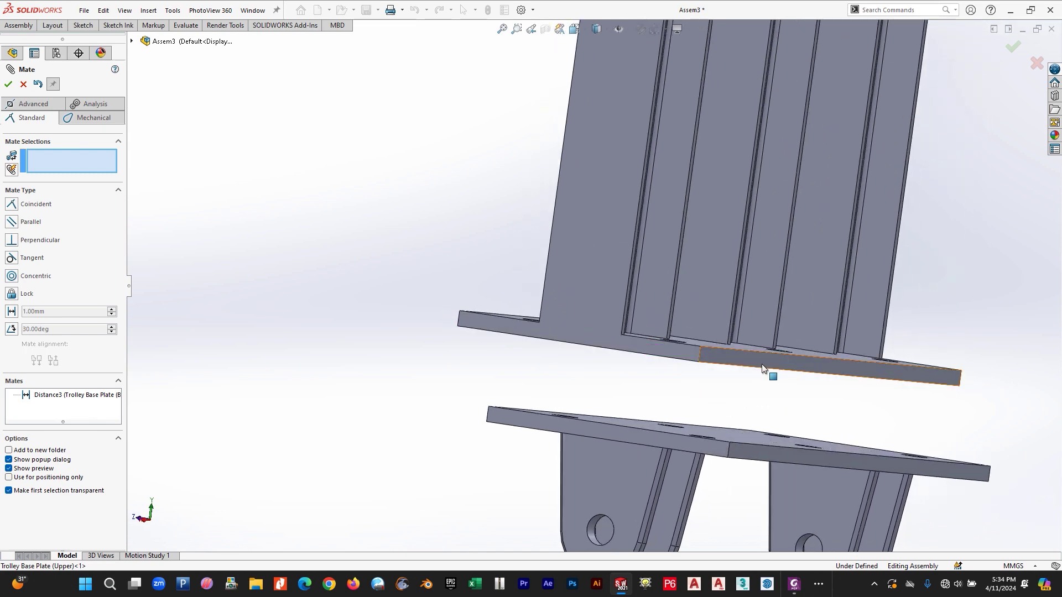
left_click(688, 440)
left_click(657, 349)
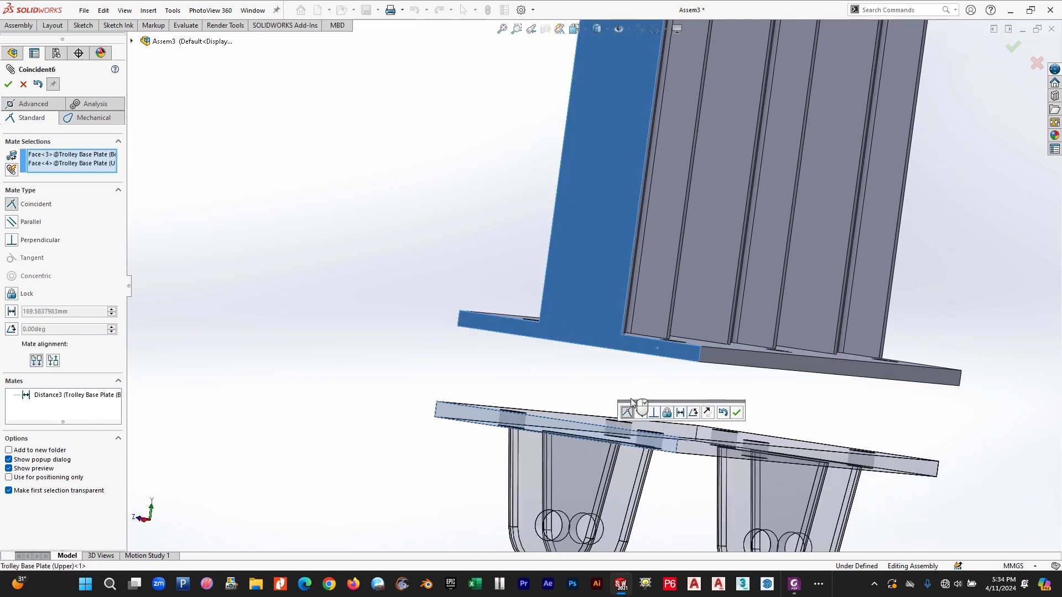
left_click(737, 413)
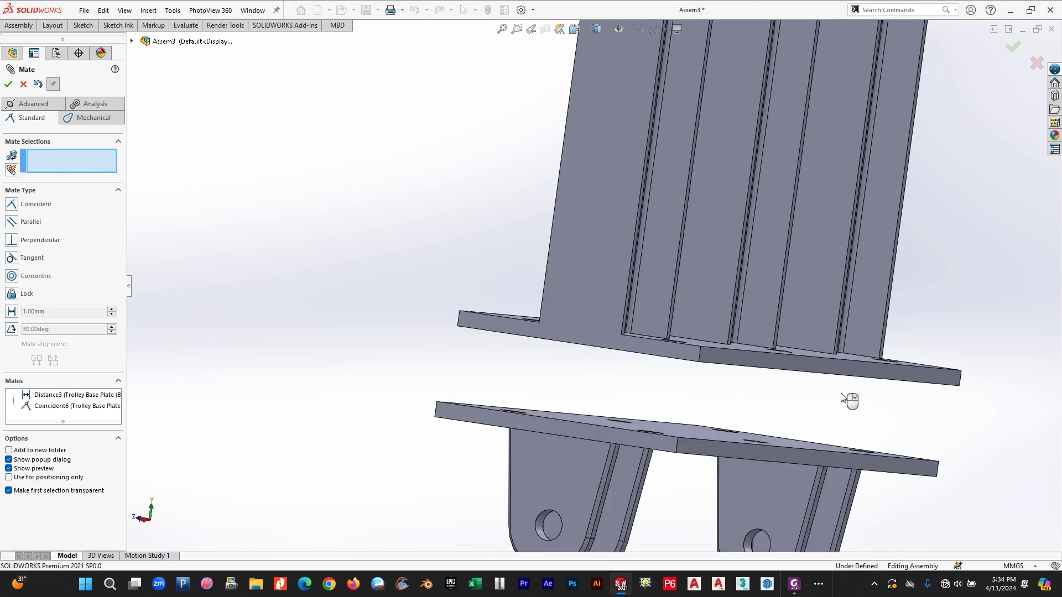
- Add a second coincident mate between the adjacent, perpendicular edge faces of the two trolley base plates and finish mating
mouse_move(842, 398)
middle_mouse_down()
mouse_move(875, 398)
mouse_move(850, 398)
middle_mouse_up()
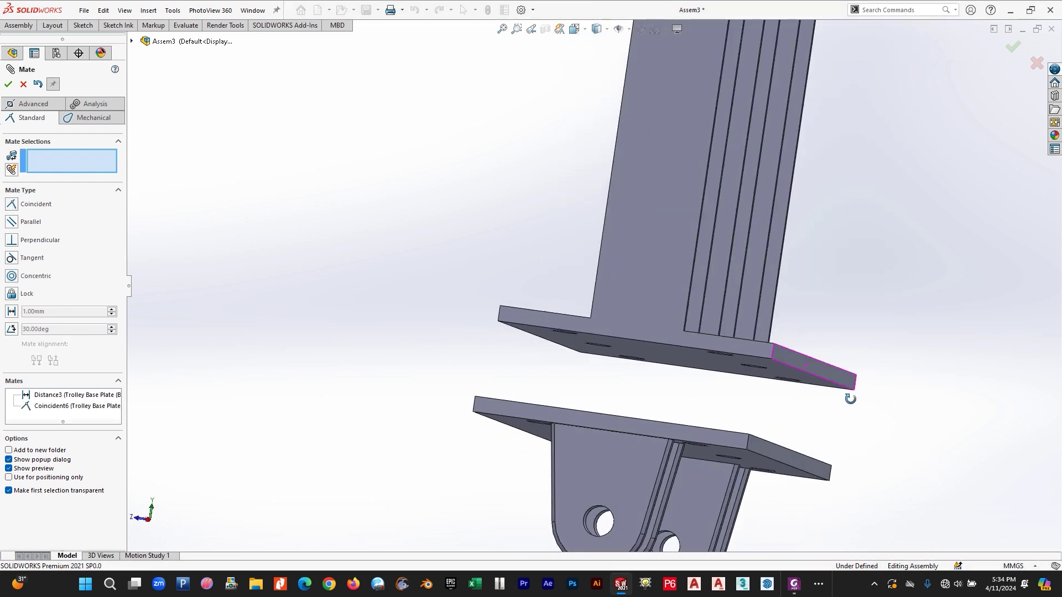
left_click(766, 453)
left_click(812, 362)
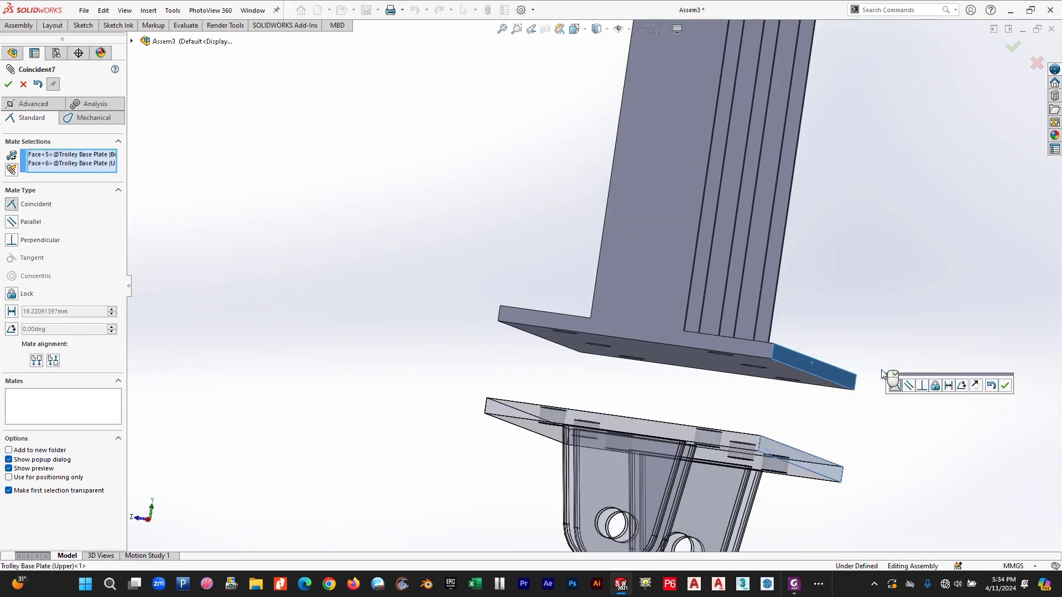
left_click(1004, 386)
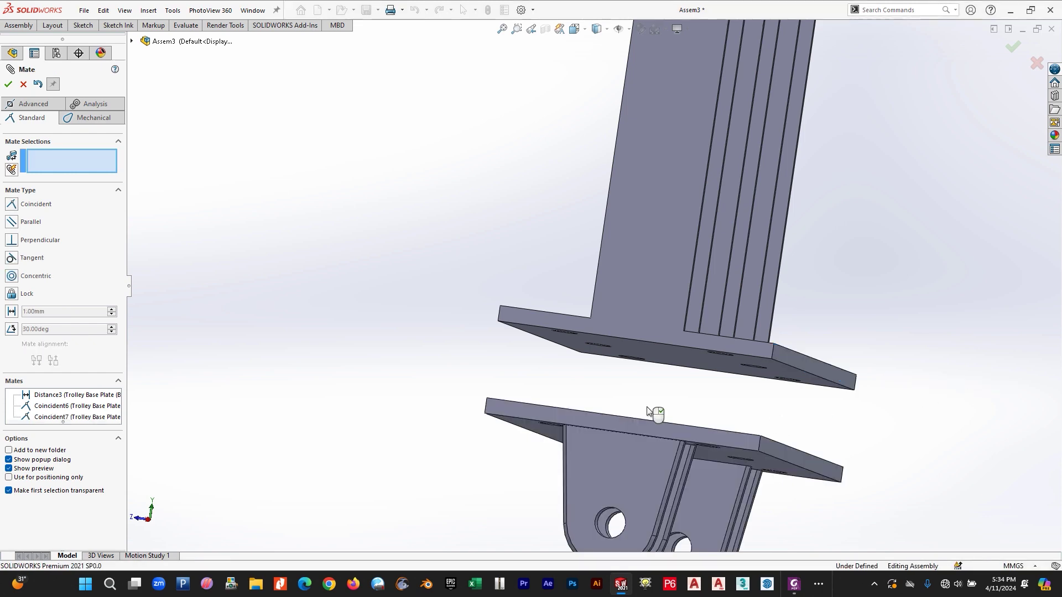
left_click(23, 88)
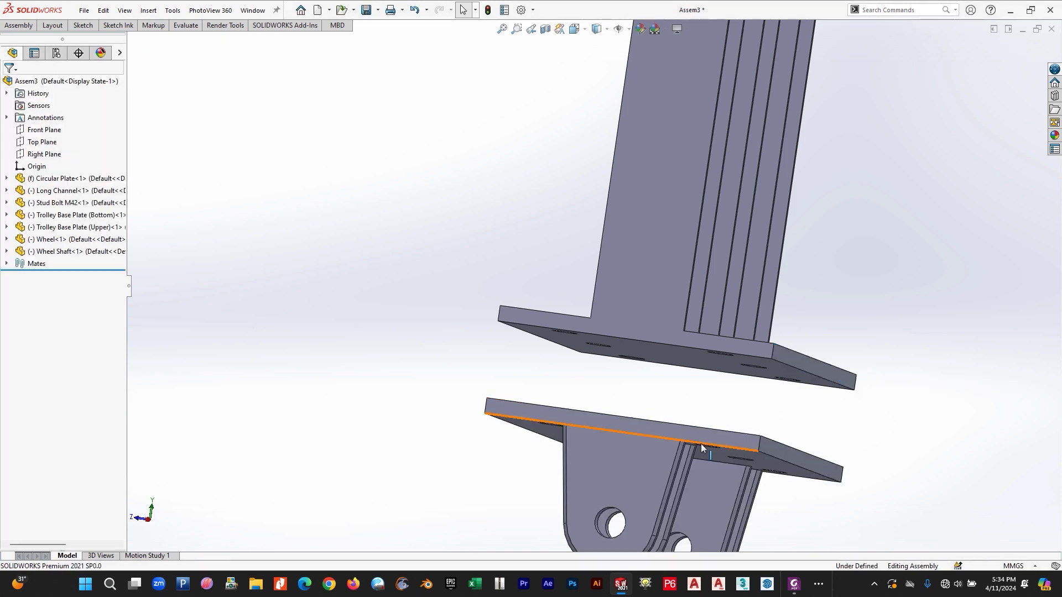
- Switch to the saddle design PDF in Foxit PDF Editor and check the base plate spacing in the moveable trolley elevation
middle_click_drag(738, 387, 784, 456)
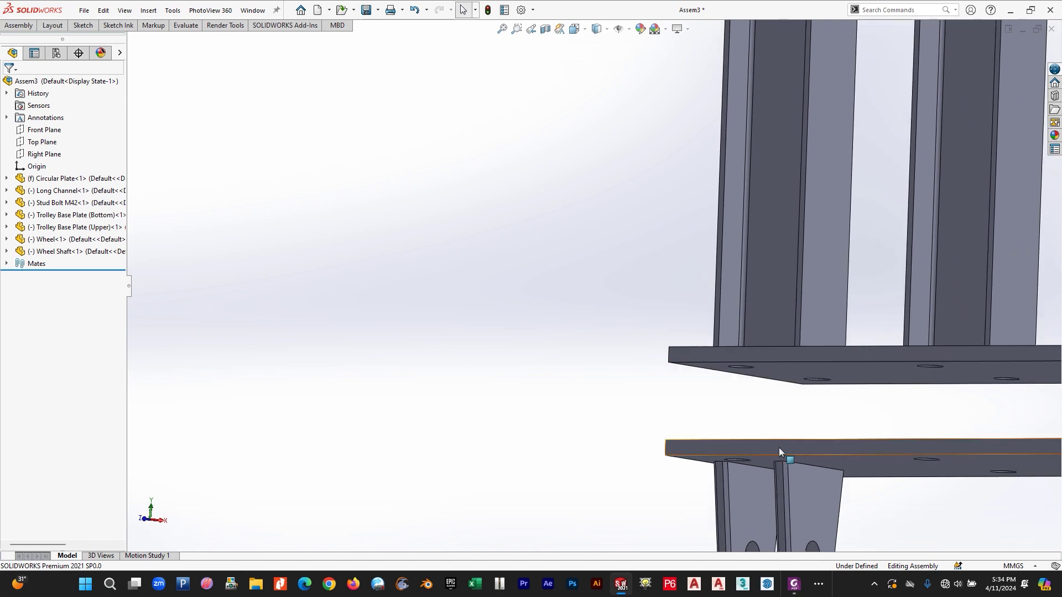
key("alt+Tab")
scroll(158, 447, "down", 3)
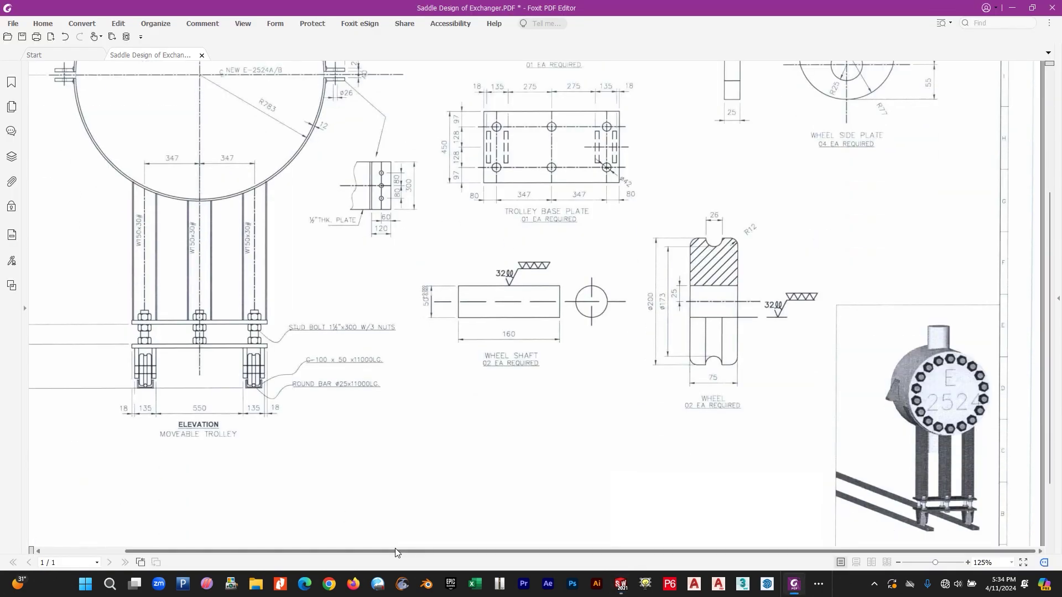
left_click_drag(396, 551, 301, 551)
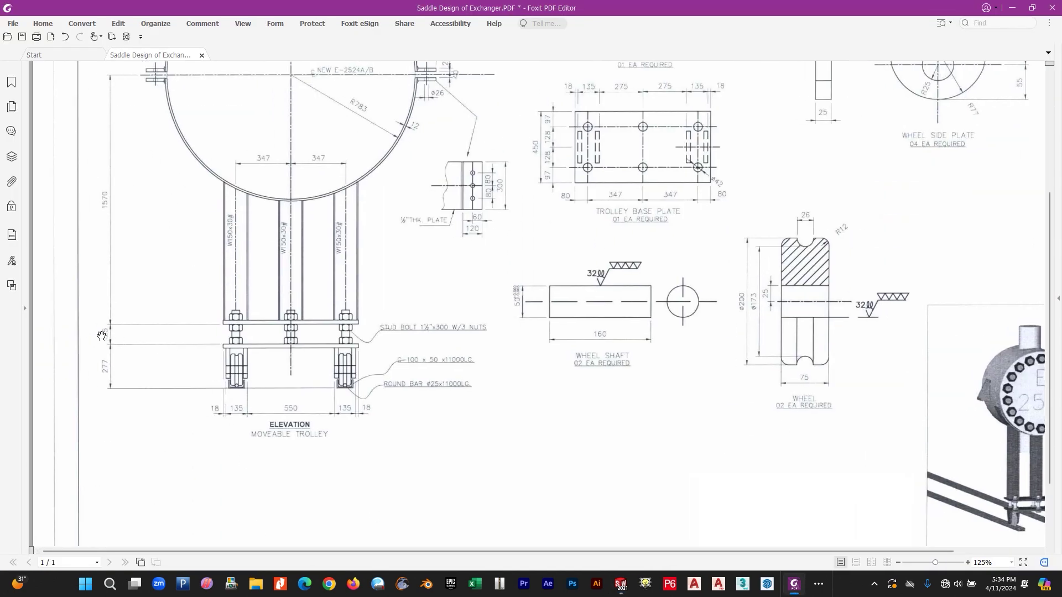
key("alt+Tab")
- Back in the SOLIDWORKS assembly, examine the joined trolley plates and the remaining loose parts from several angles
scroll(620, 409, "up", 3)
middle_click_drag(623, 420, 689, 463)
scroll(694, 448, "down", 3)
scroll(694, 436, "up", 6)
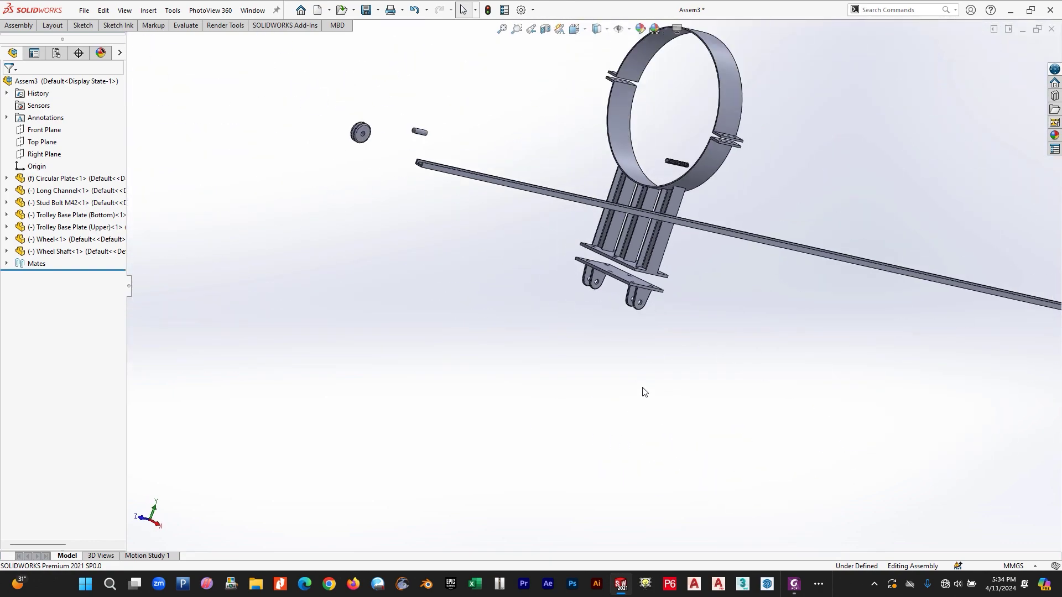
middle_click_drag(620, 356, 662, 411)
scroll(627, 330, "up", 2)
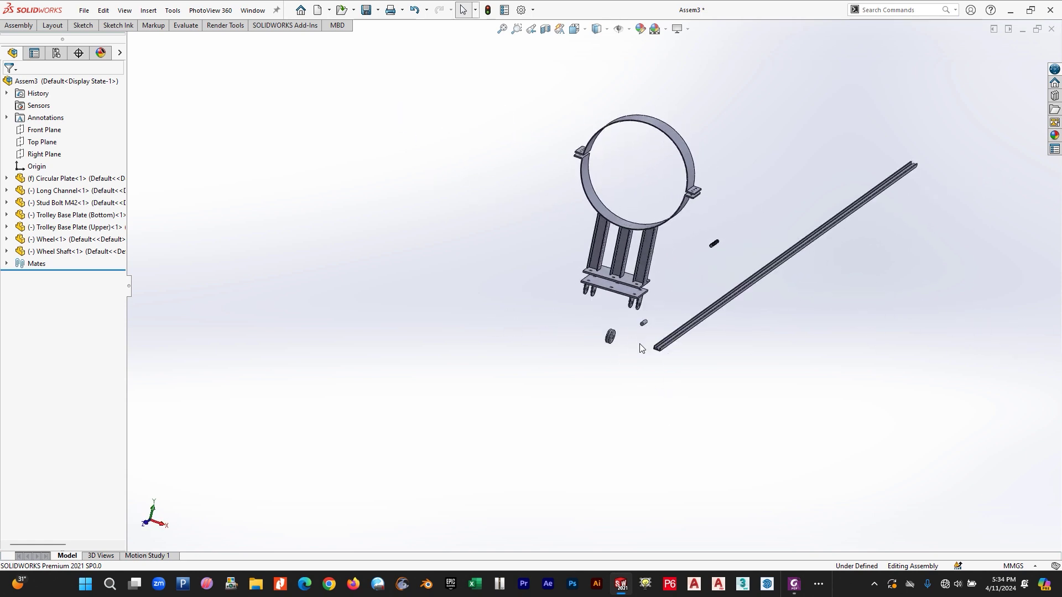
scroll(642, 317, "up", 1)
- Add a concentric mate between the wheel shaft's cylindrical face and the lug hole of the bottom trolley base plate
scroll(628, 315, "down", 4)
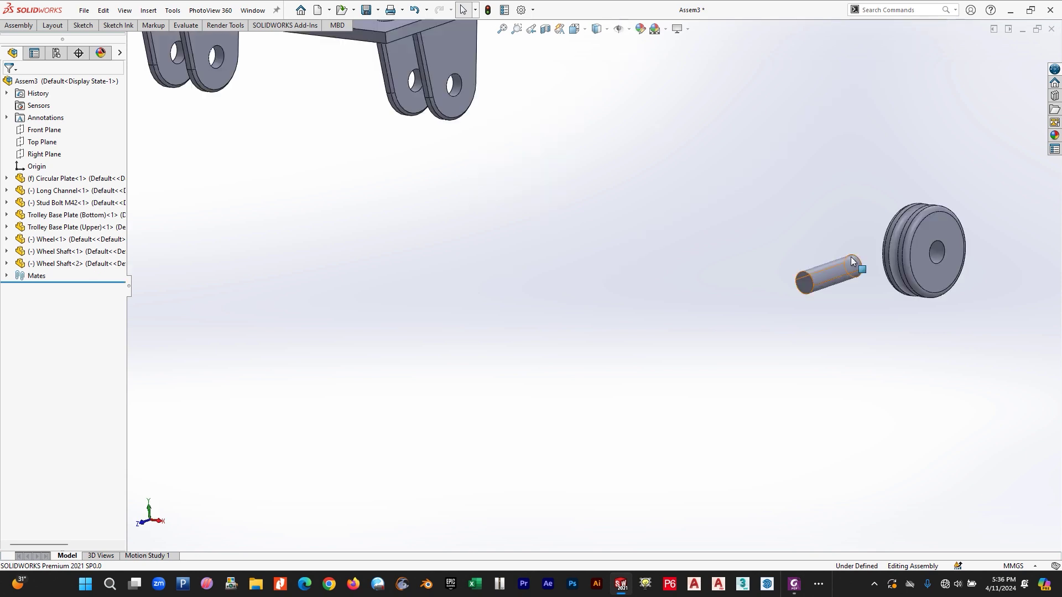
left_click(834, 273)
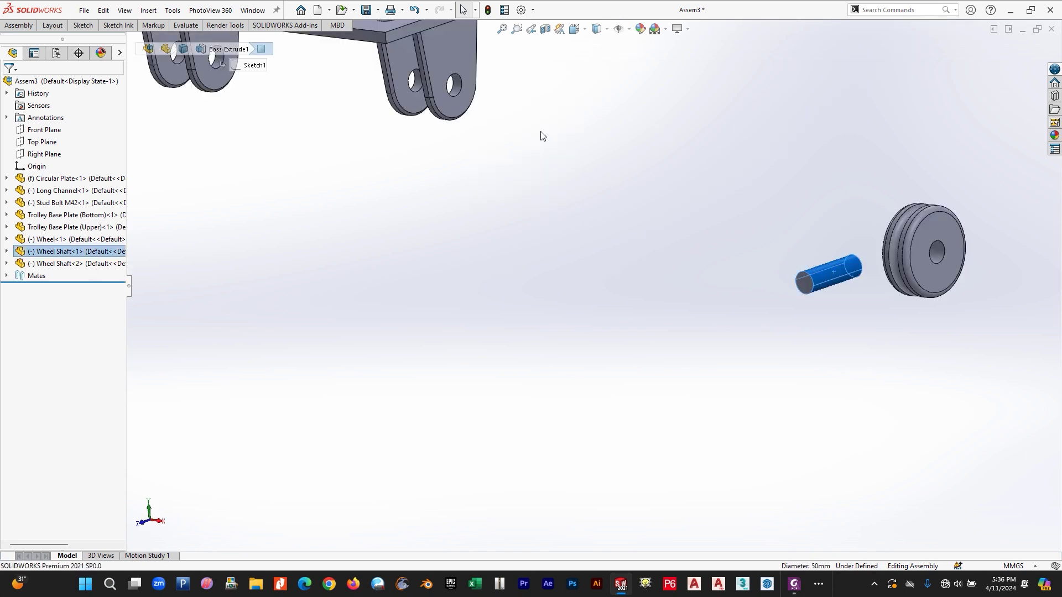
left_click(459, 86, "ctrl")
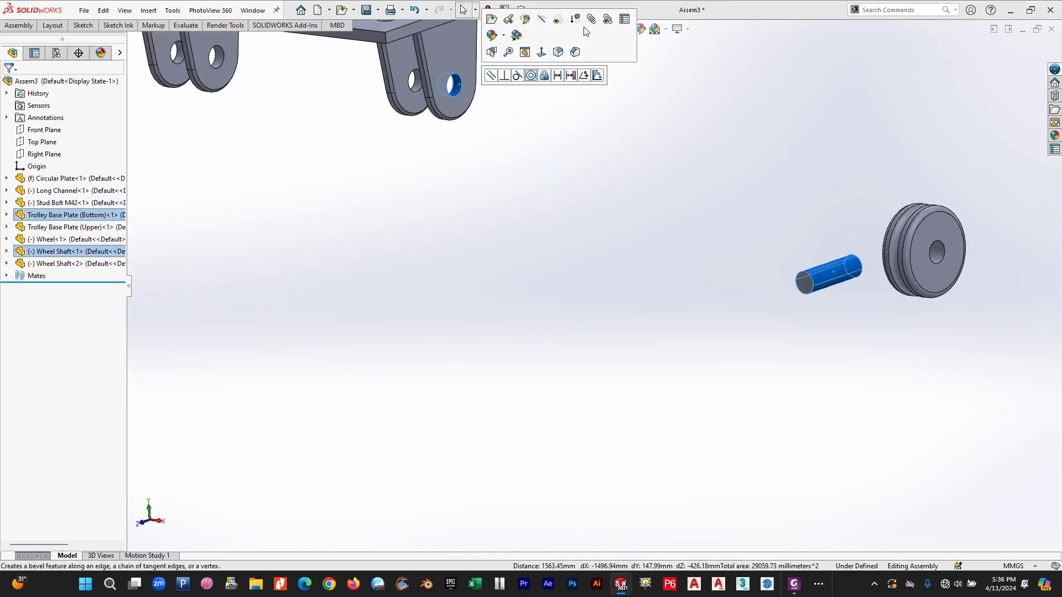
left_click(531, 75)
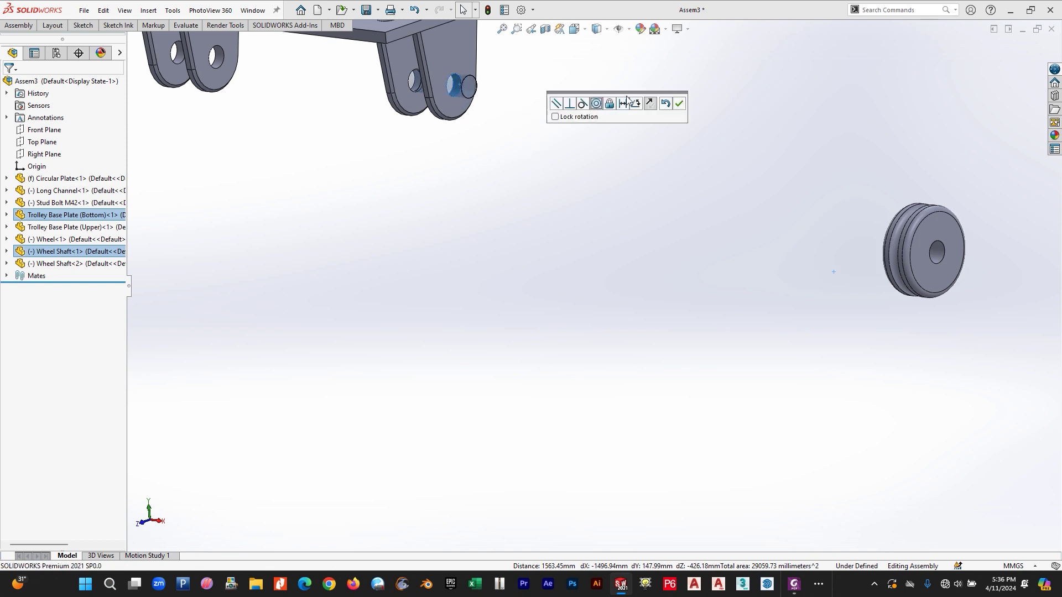
left_click(679, 104)
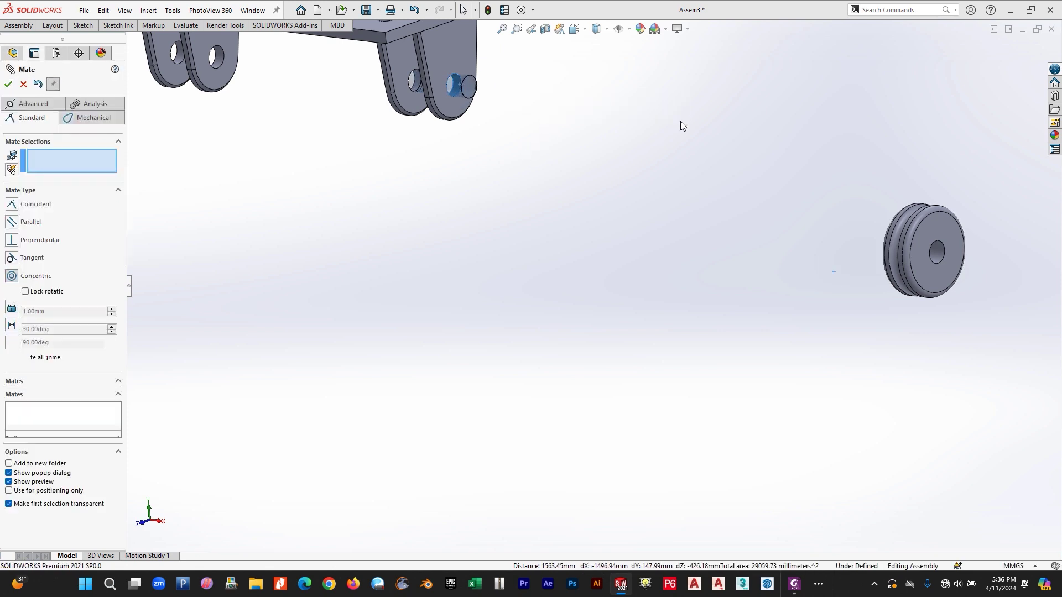
- Add a concentric mate between the loose second wheel shaft's cylindrical face and the open lug hole of the bottom trolley base plate
left_click(22, 85)
scroll(854, 181, "up", 5)
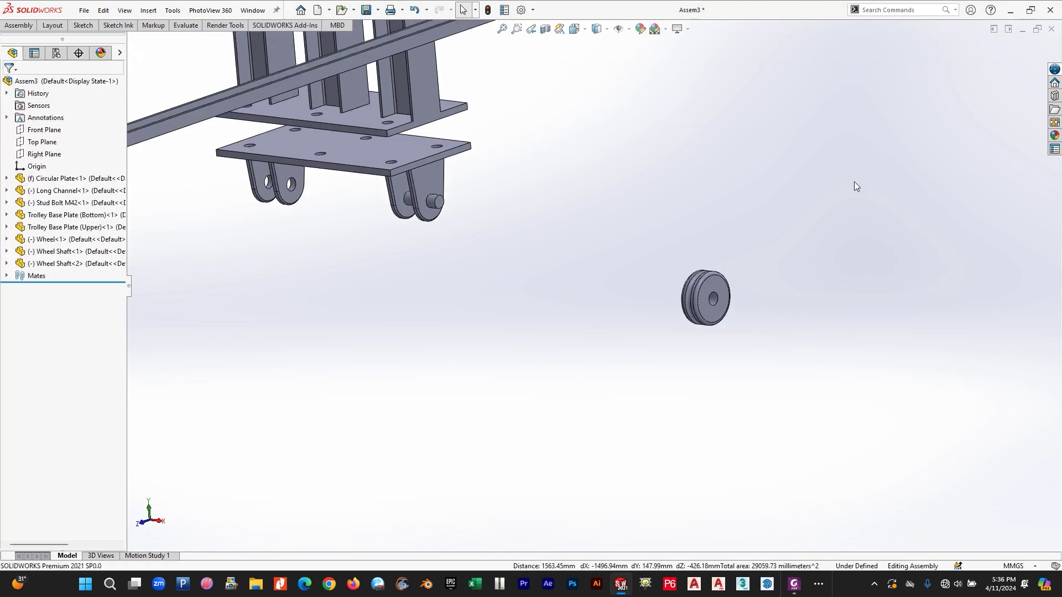
scroll(850, 249, "up", 3)
scroll(400, 272, "down", 2)
scroll(297, 328, "down", 3)
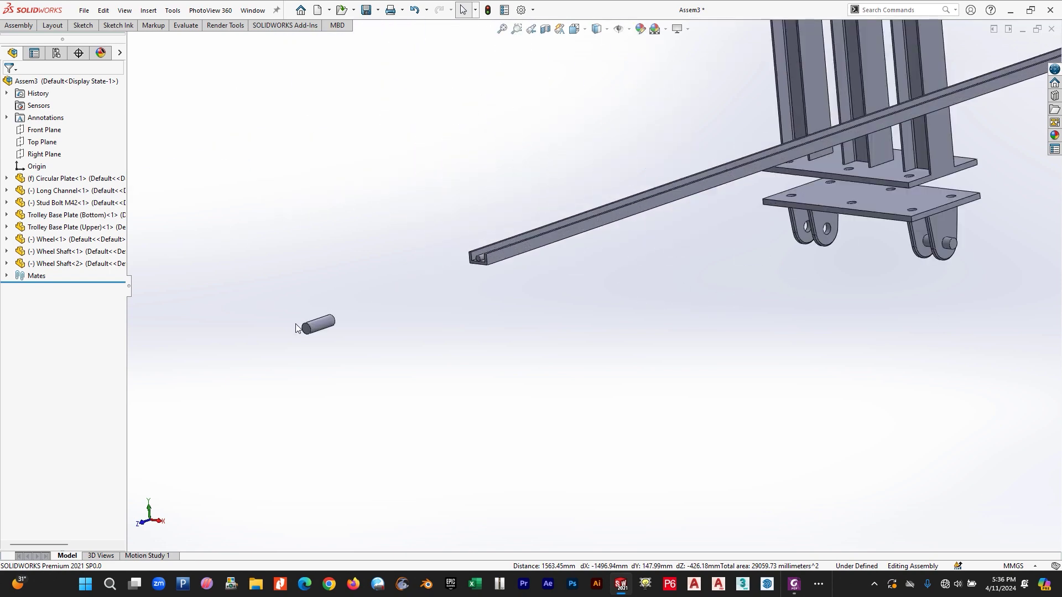
left_click(317, 329)
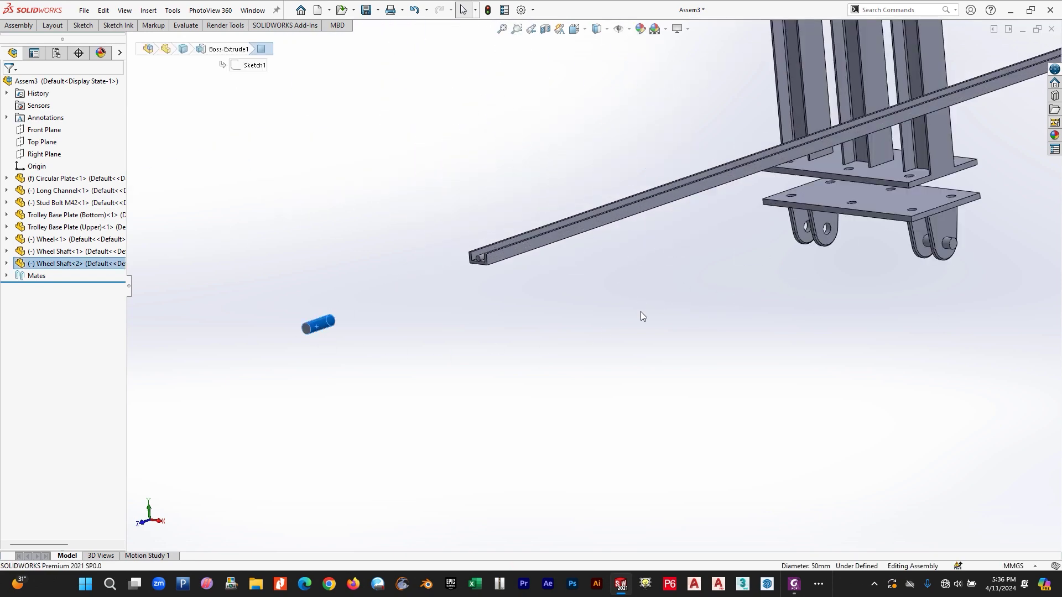
left_click(826, 229, "ctrl")
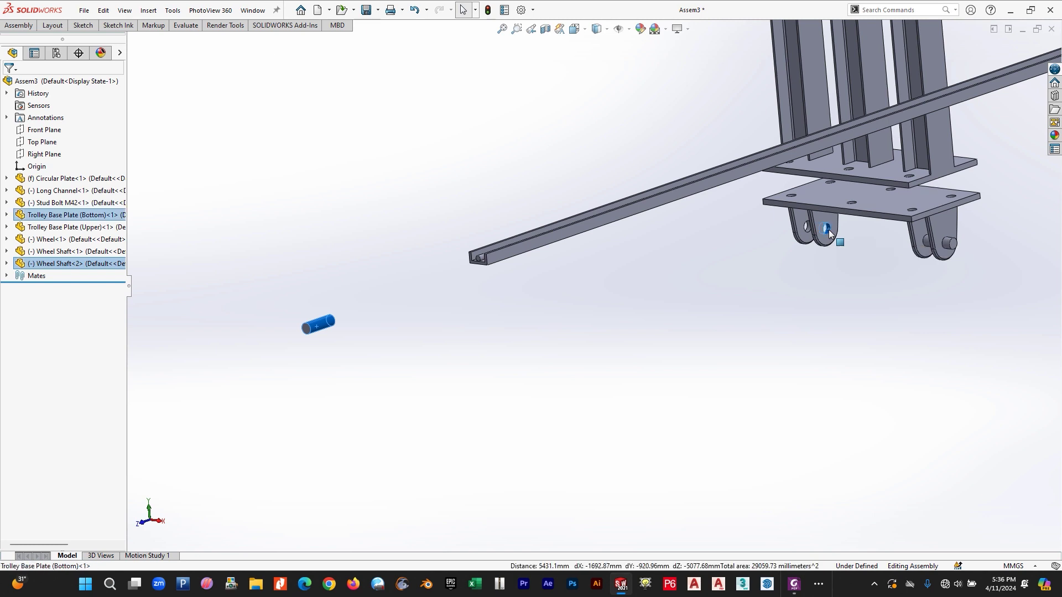
left_click(960, 165)
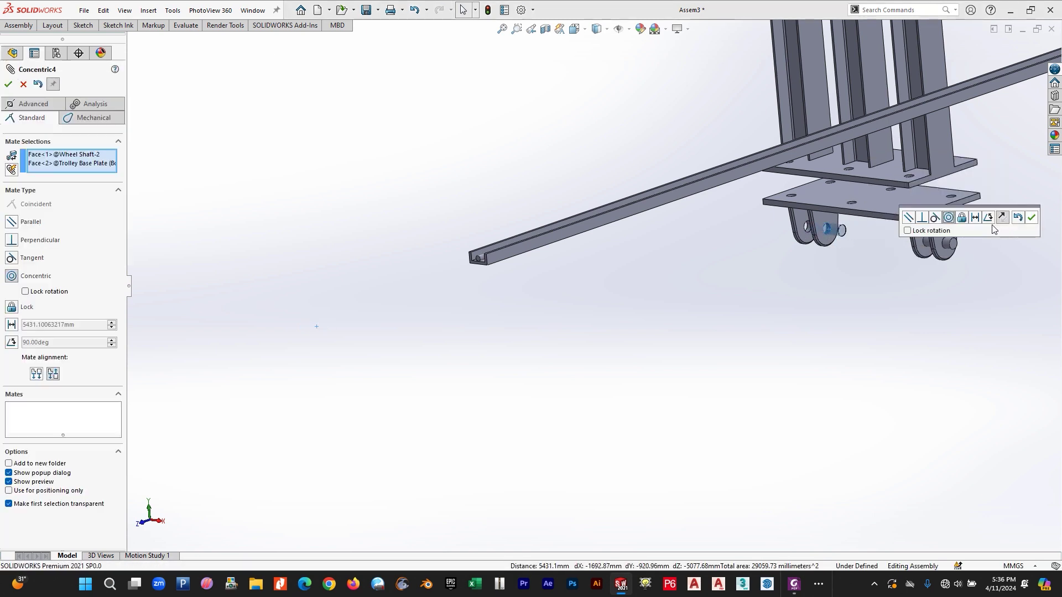
left_click(1031, 219)
- In the front view, slide both wheel shafts along their axes so each spans its pair of lugs evenly
key("space")
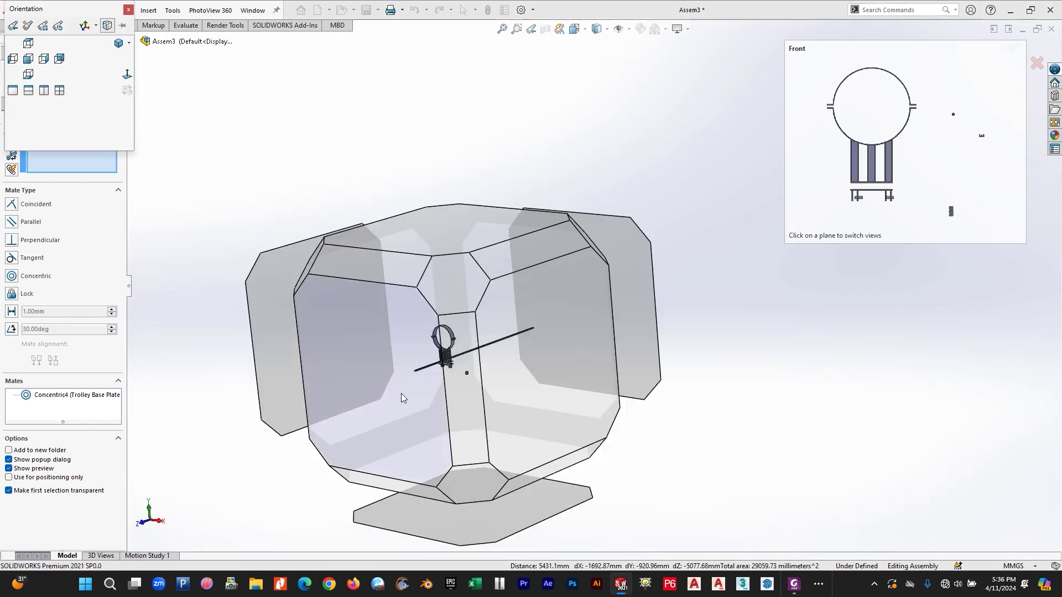
left_click(542, 317)
scroll(551, 421, "up", 5)
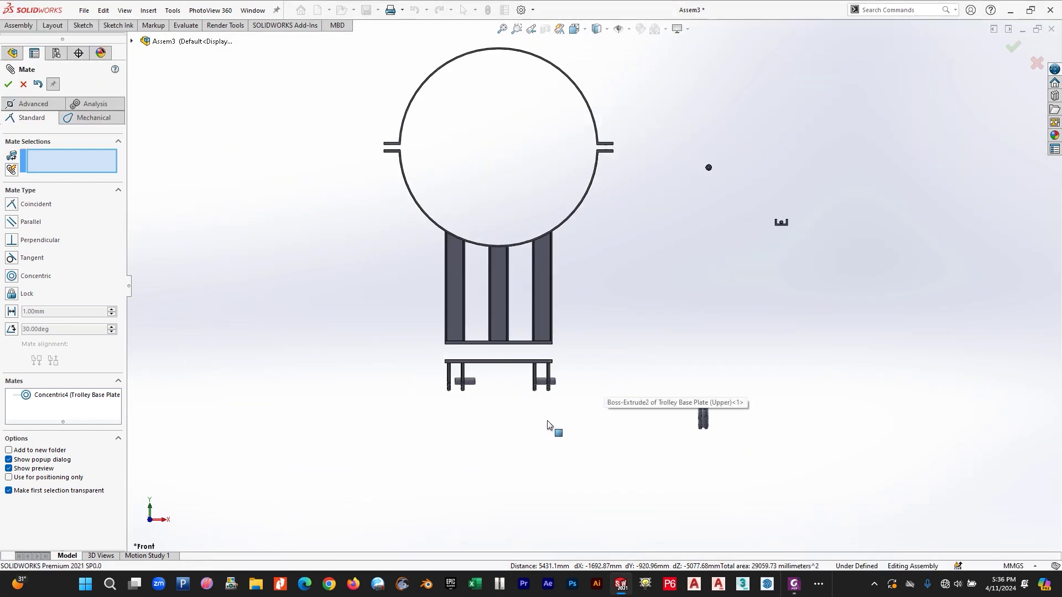
scroll(572, 285, "down", 4)
key("Escape")
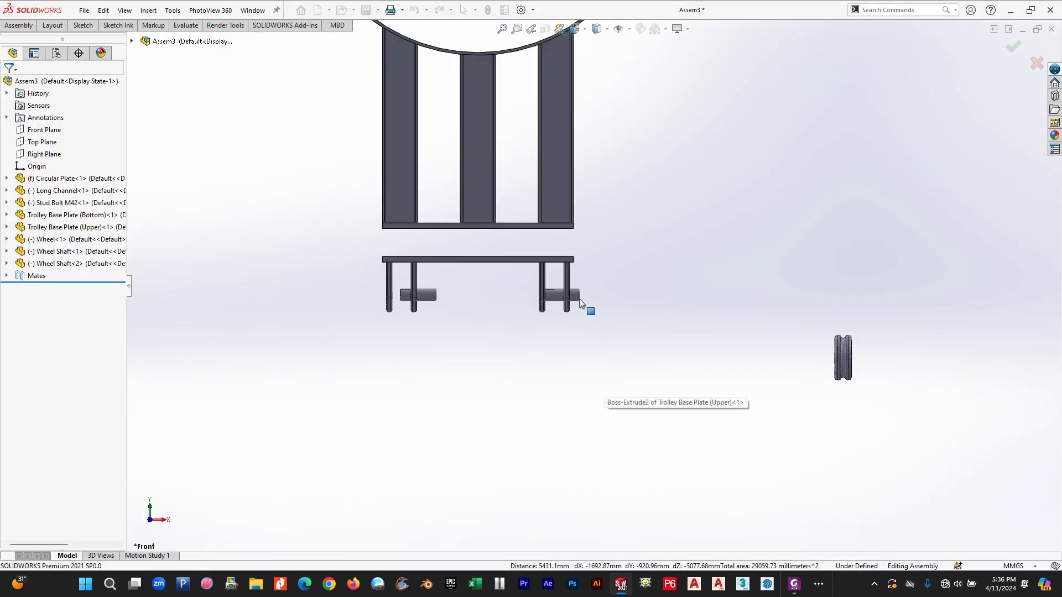
scroll(588, 293, "down", 5)
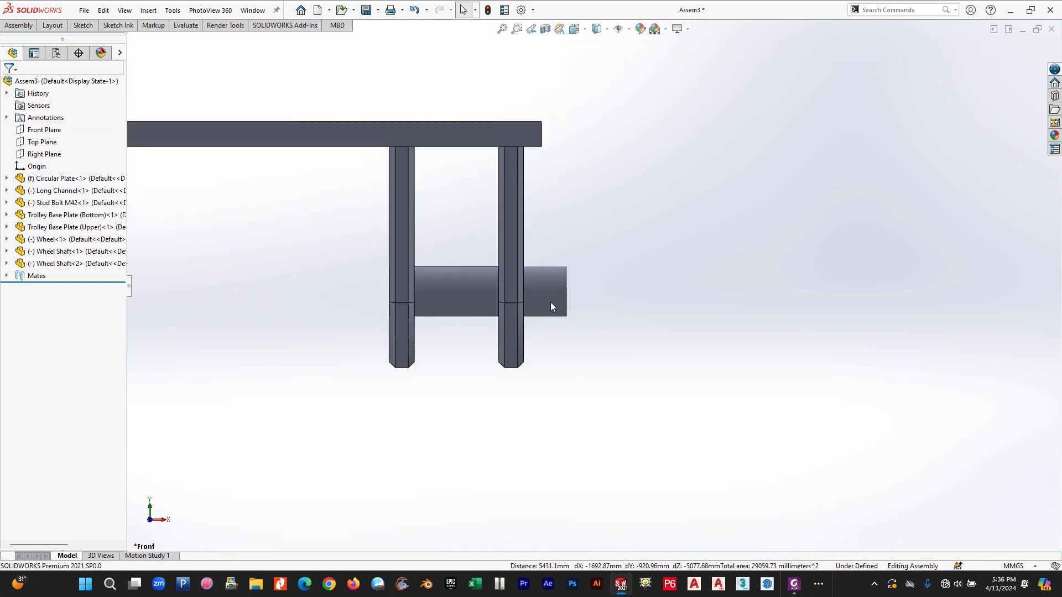
left_click_drag(551, 303, 524, 307)
scroll(510, 304, "up", 3)
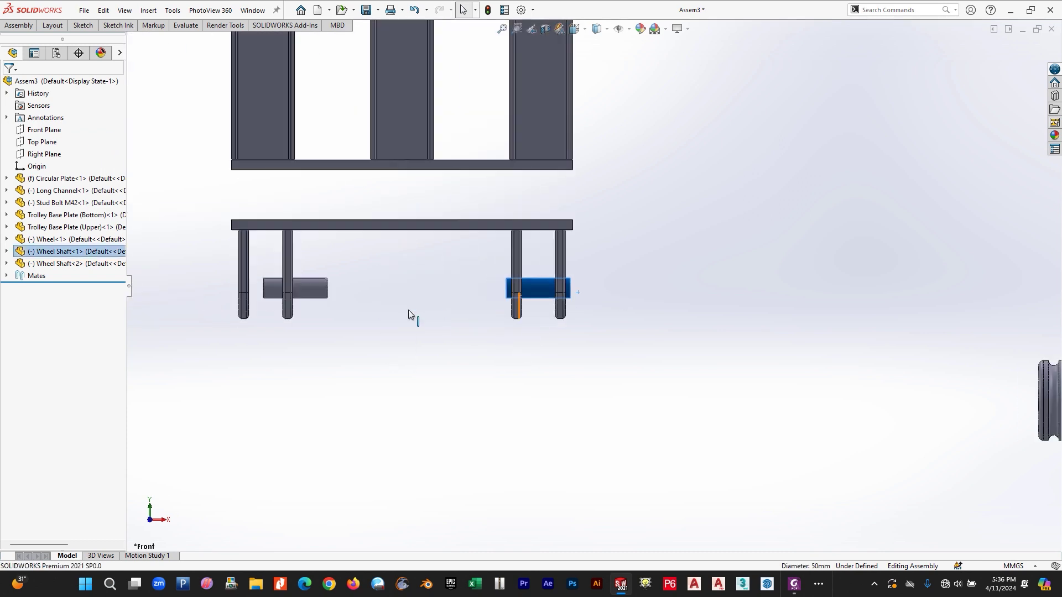
left_click_drag(322, 291, 277, 286)
left_click(718, 318)
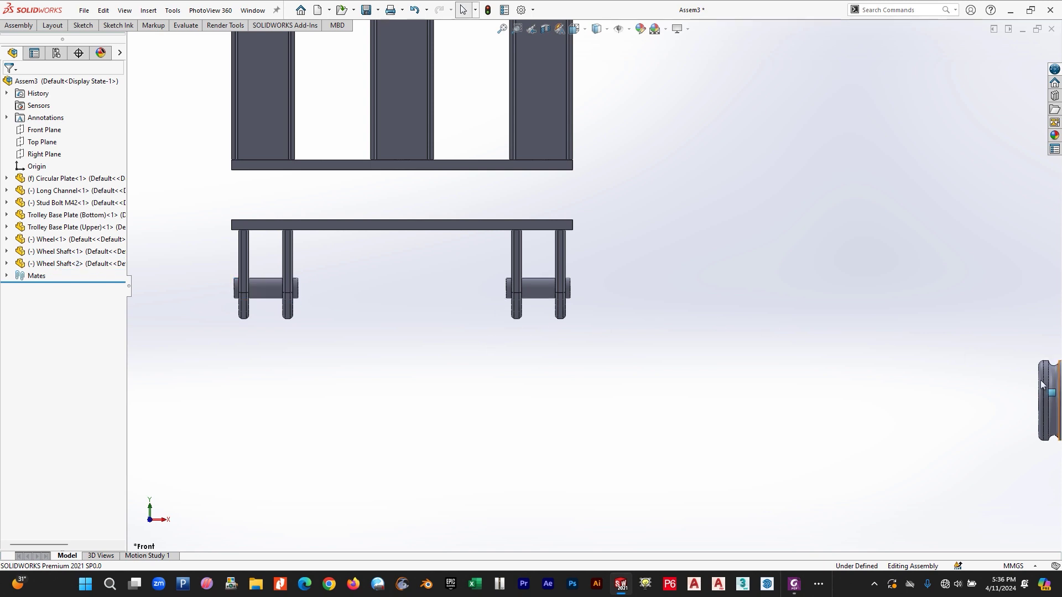
- Place a copy of the wheel in the open space beside the original wheel
scroll(1045, 396, "down", 2)
scroll(982, 369, "up", 2)
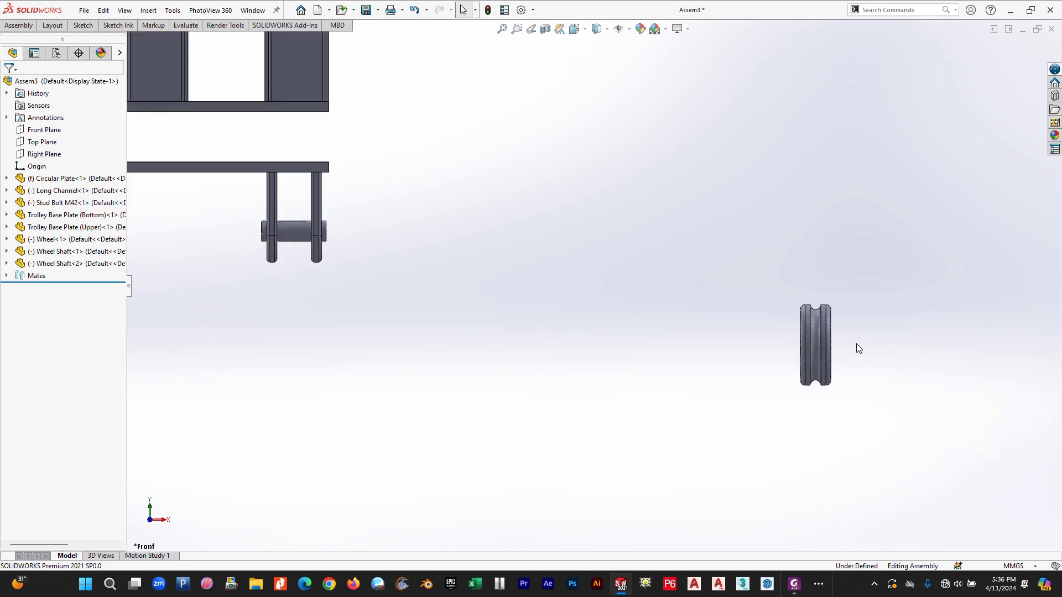
middle_click_drag(856, 349, 838, 367)
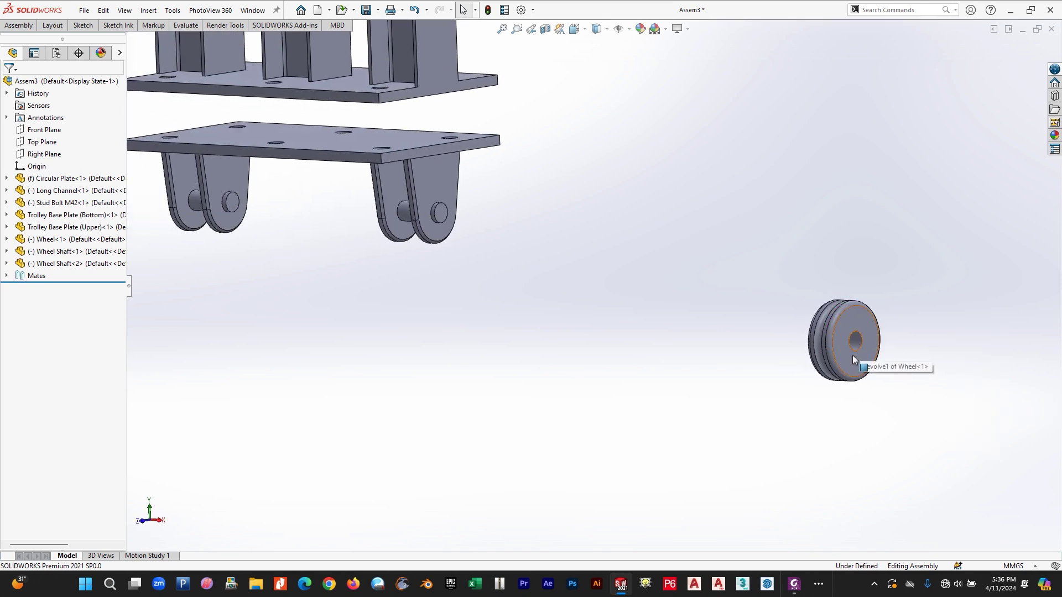
left_click_drag(851, 355, 652, 357, "ctrl")
- Add a concentric mate between the original wheel's bore and the first wheel shaft's cylindrical face
left_click(855, 344)
left_click(855, 344)
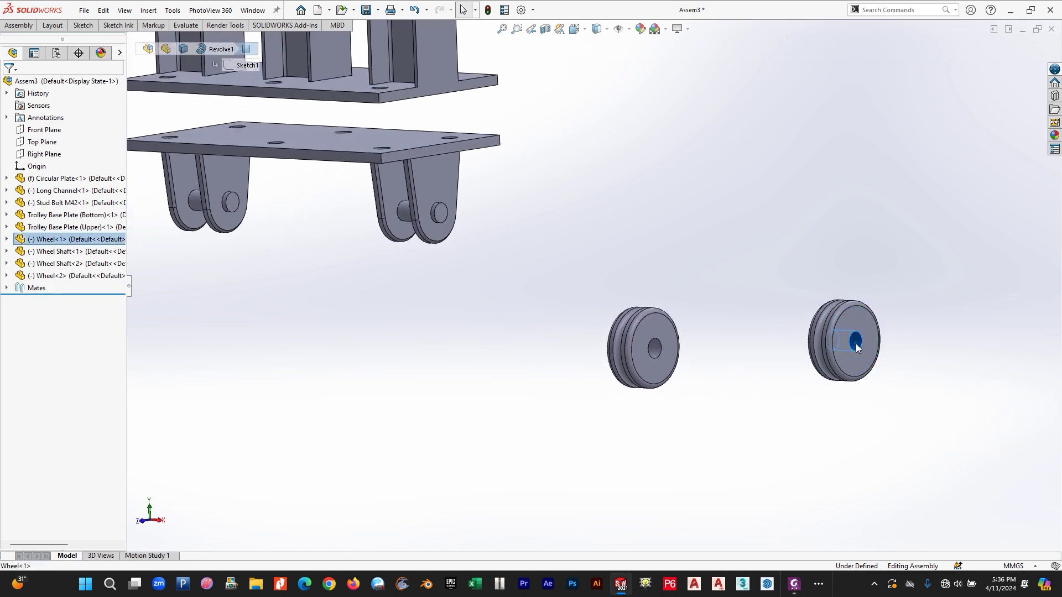
left_click(406, 213, "ctrl")
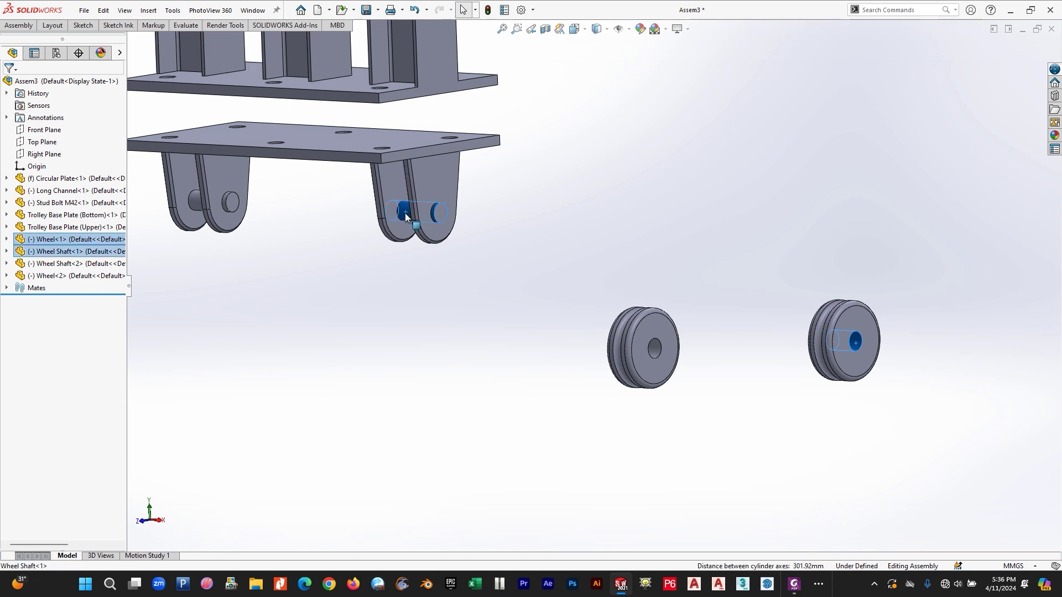
left_click(712, 309)
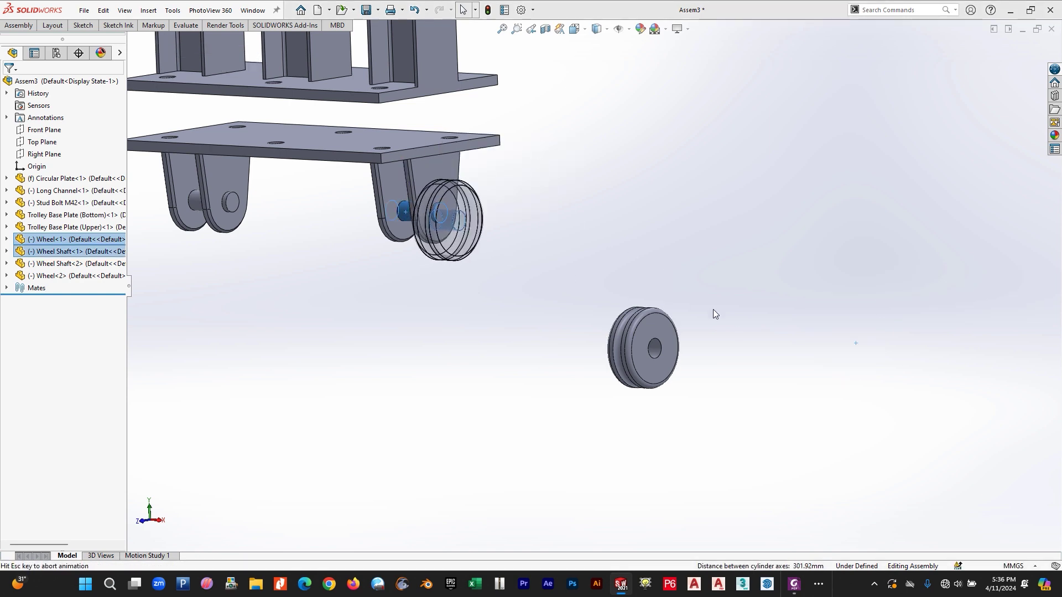
left_click(839, 369)
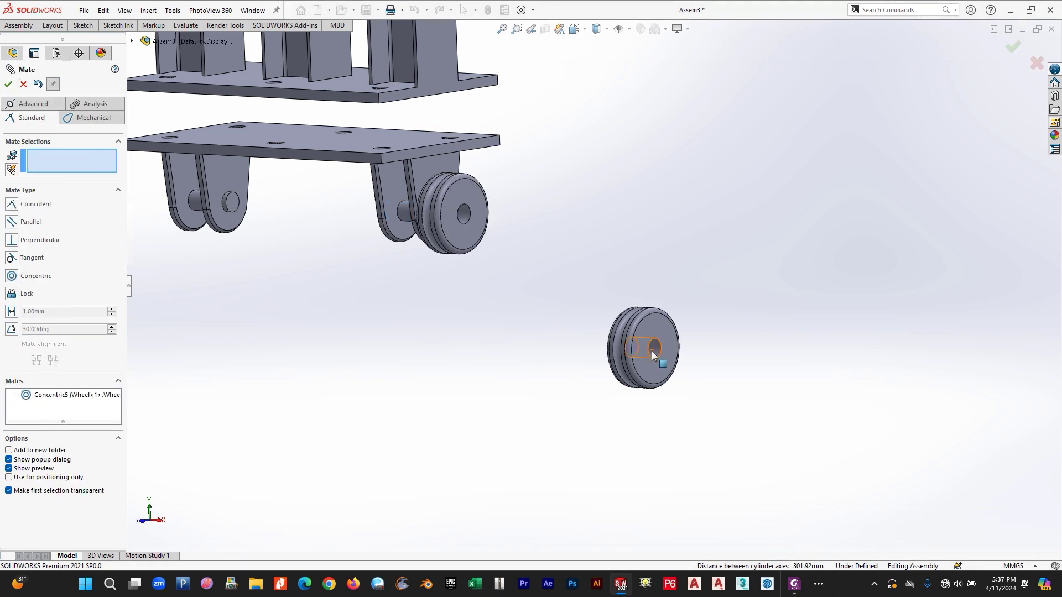
- Add a concentric mate between the second wheel shaft and the copied wheel's bore, and finish mating
left_click(194, 202)
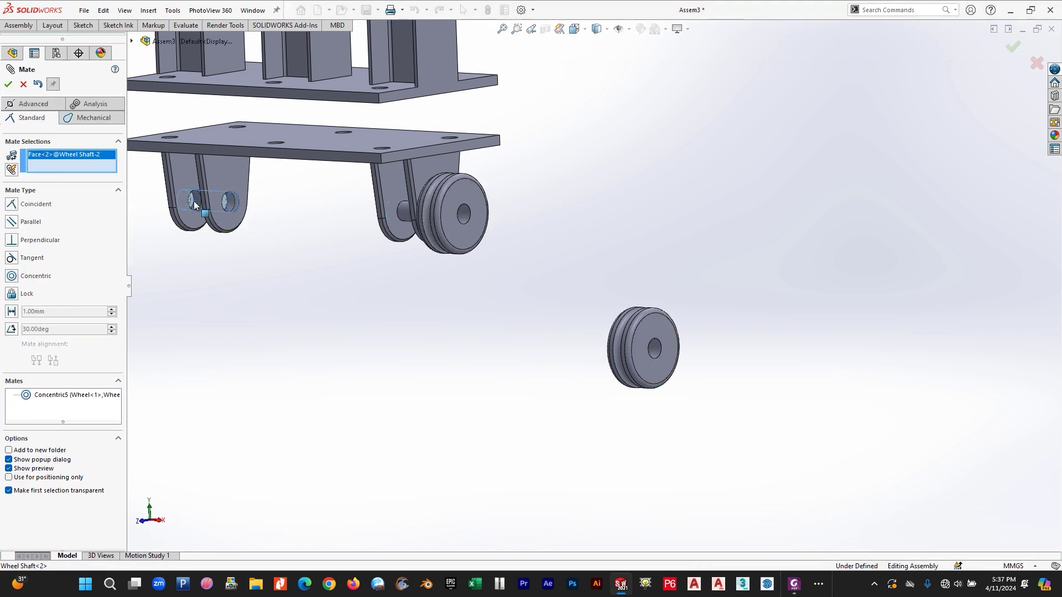
left_click(656, 352)
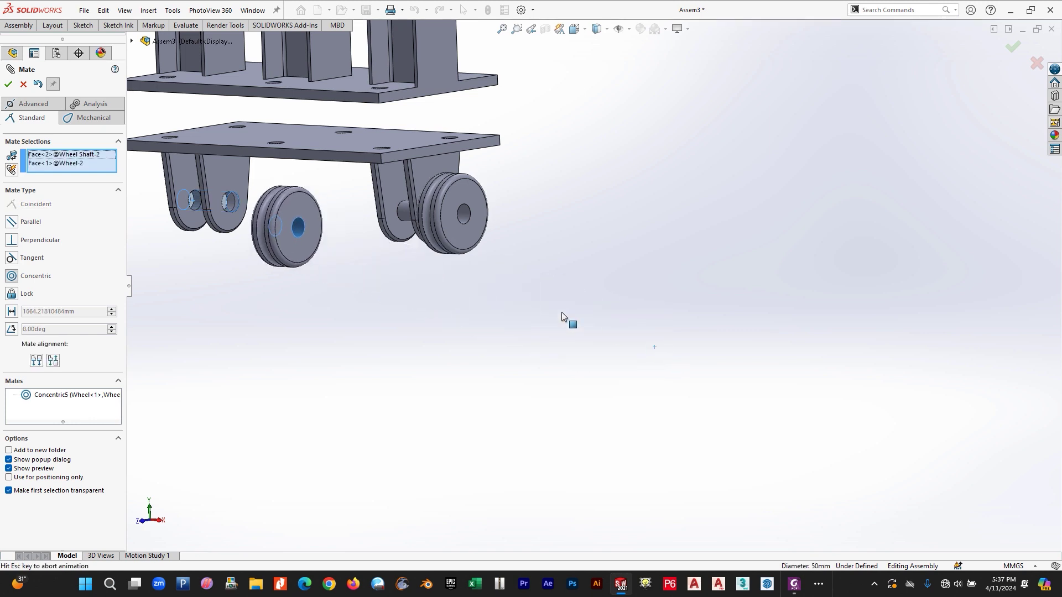
left_click(24, 85)
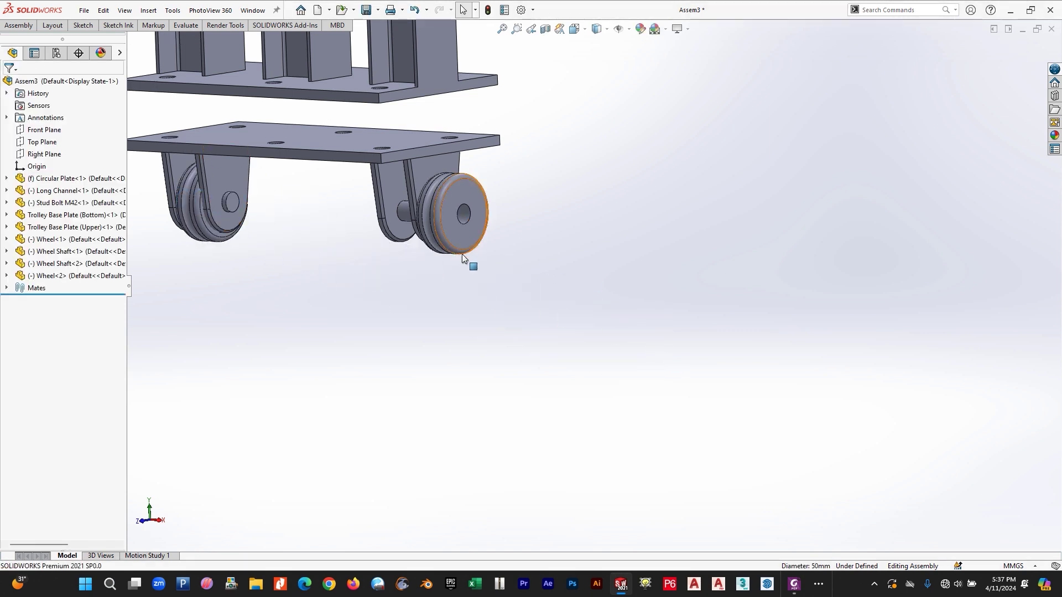
- In the front view, slide both wheels along their shafts to sit centered between their lug pairs
key("space")
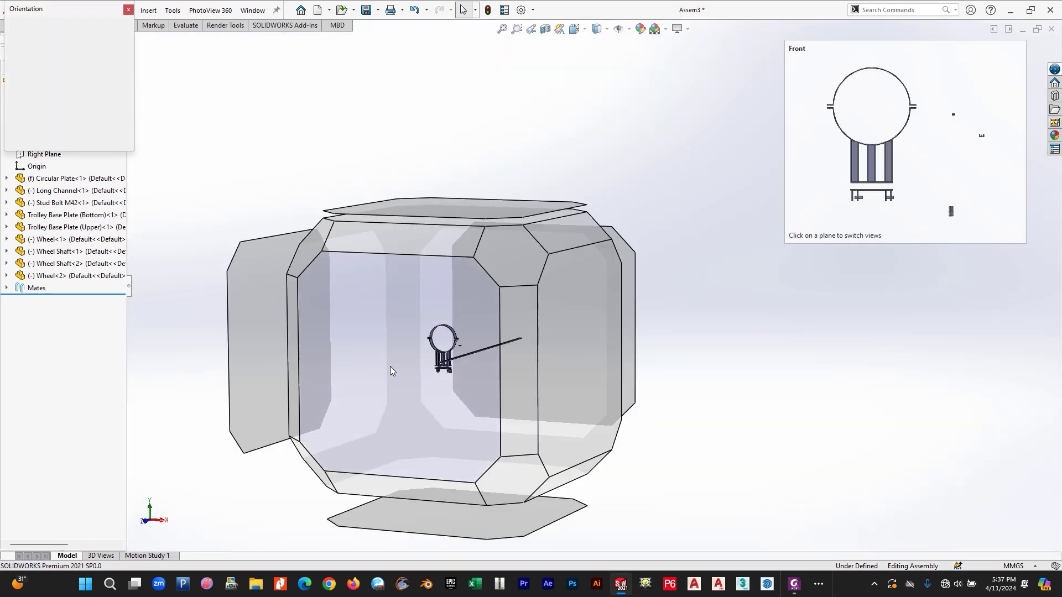
left_click(390, 370)
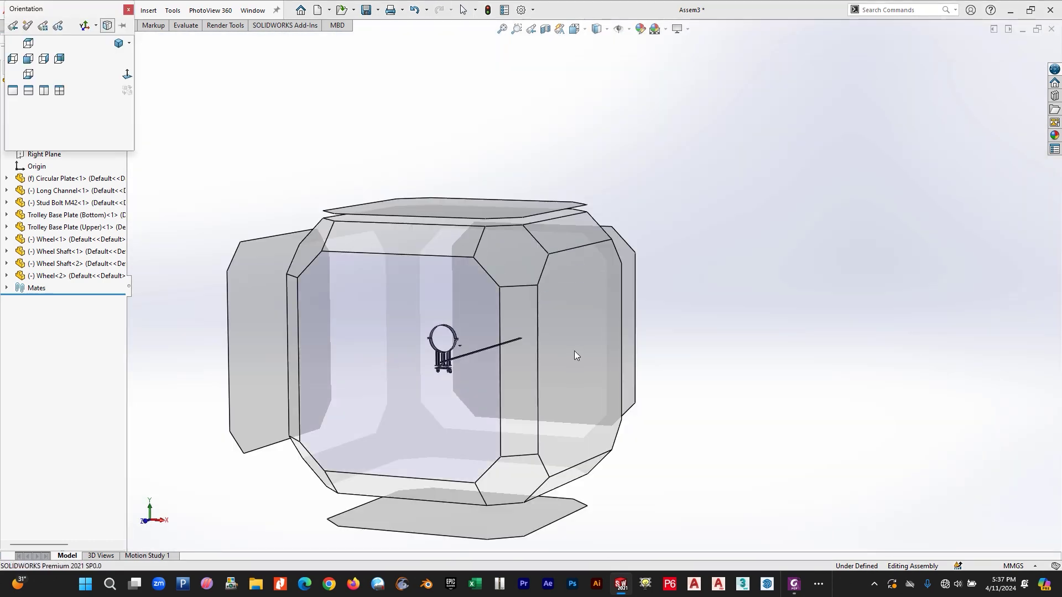
scroll(579, 401, "down", 8)
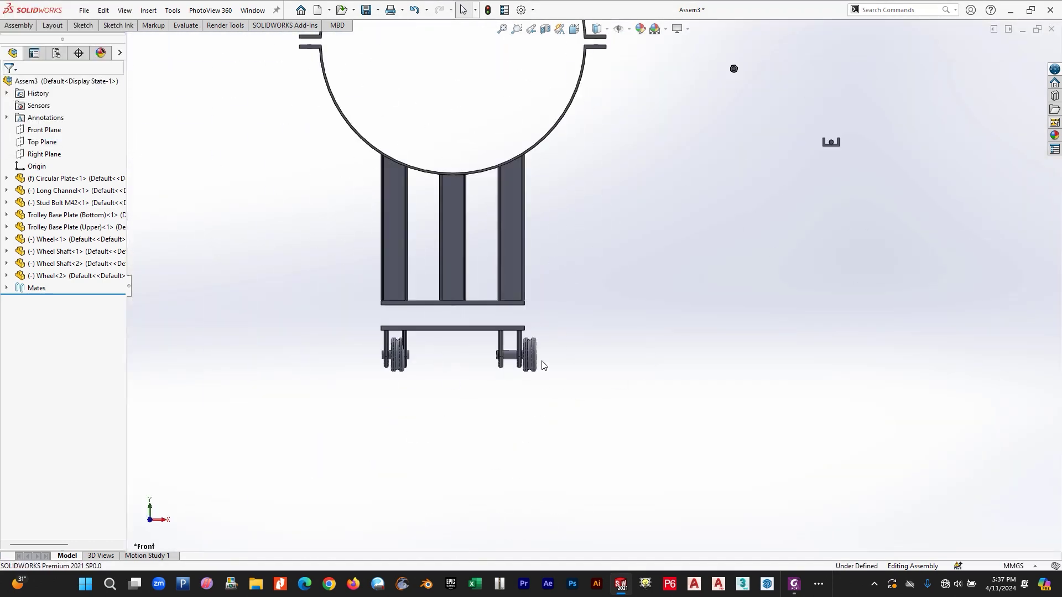
left_click_drag(578, 283, 427, 280)
scroll(419, 279, "up", 5)
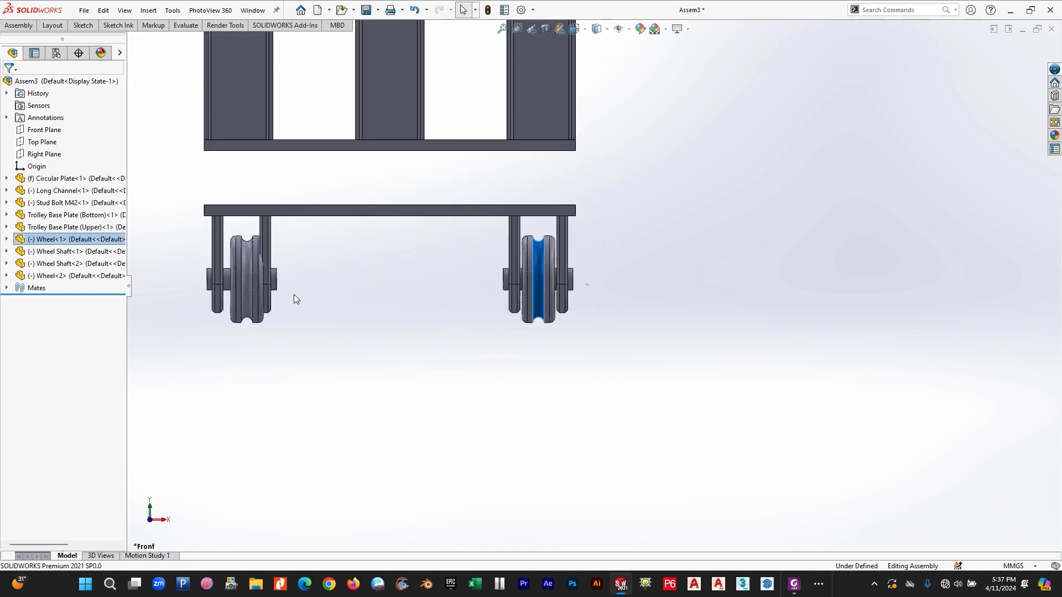
left_click_drag(226, 287, 224, 287)
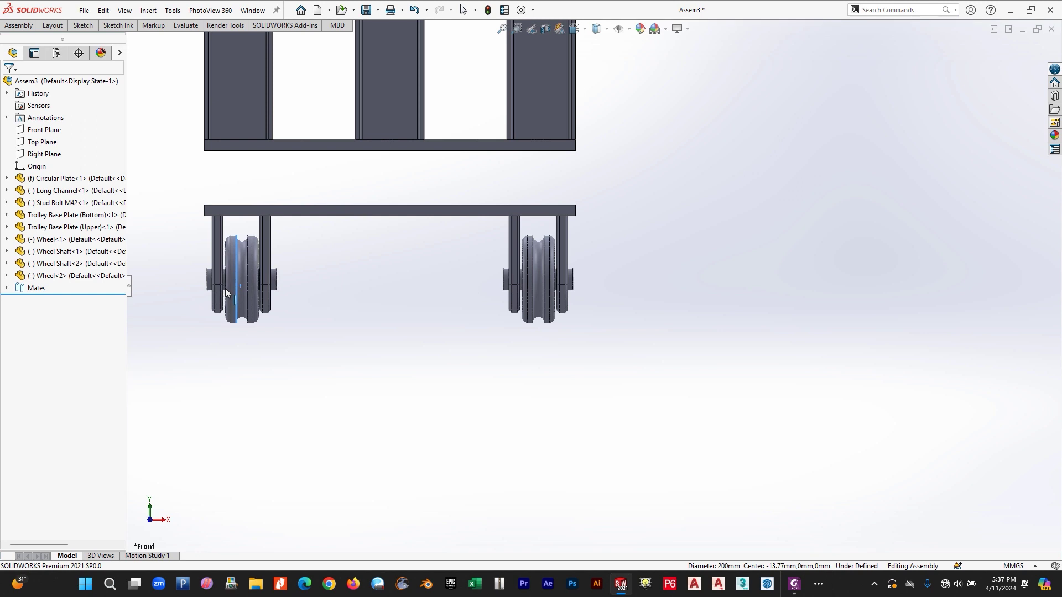
left_click_drag(225, 289, 224, 288)
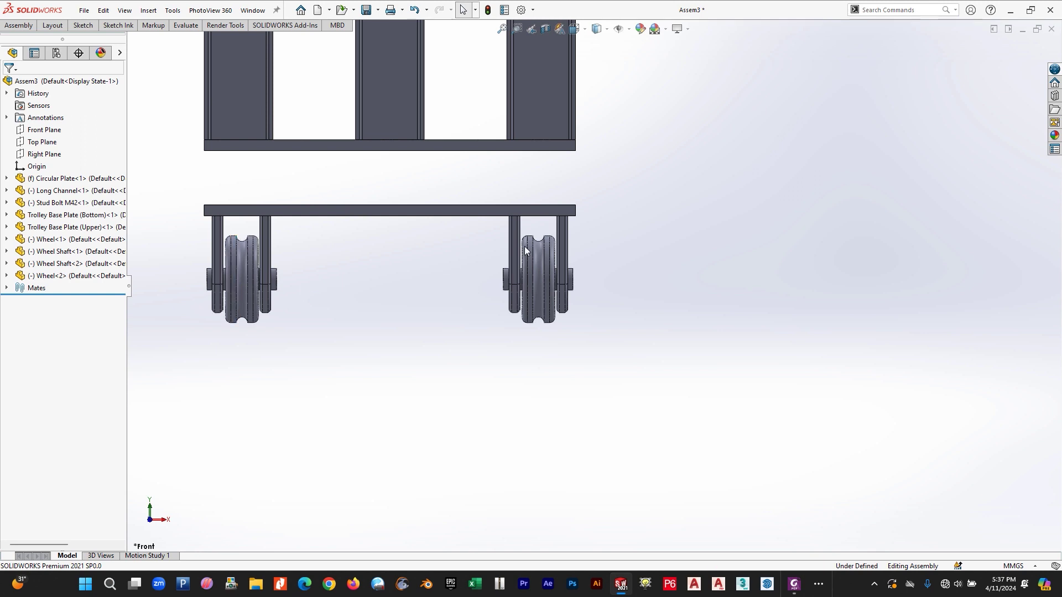
- Add a concentric mate between the M42 stud bolt's cylindrical face and a corner hole of the upper trolley base plate, and finish mating
scroll(635, 240, "up", 5)
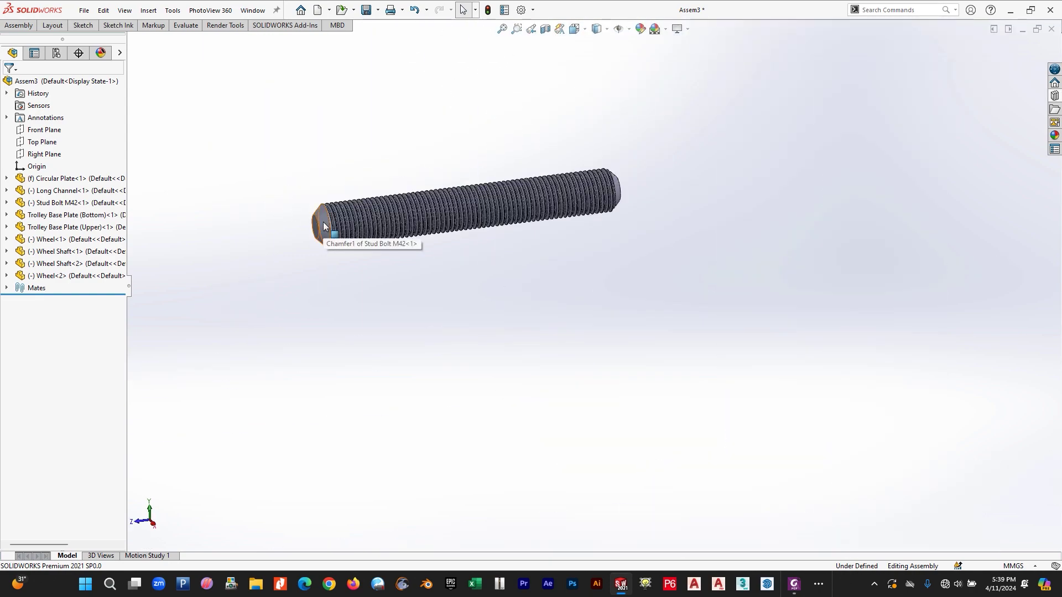
scroll(323, 226, "down", 10)
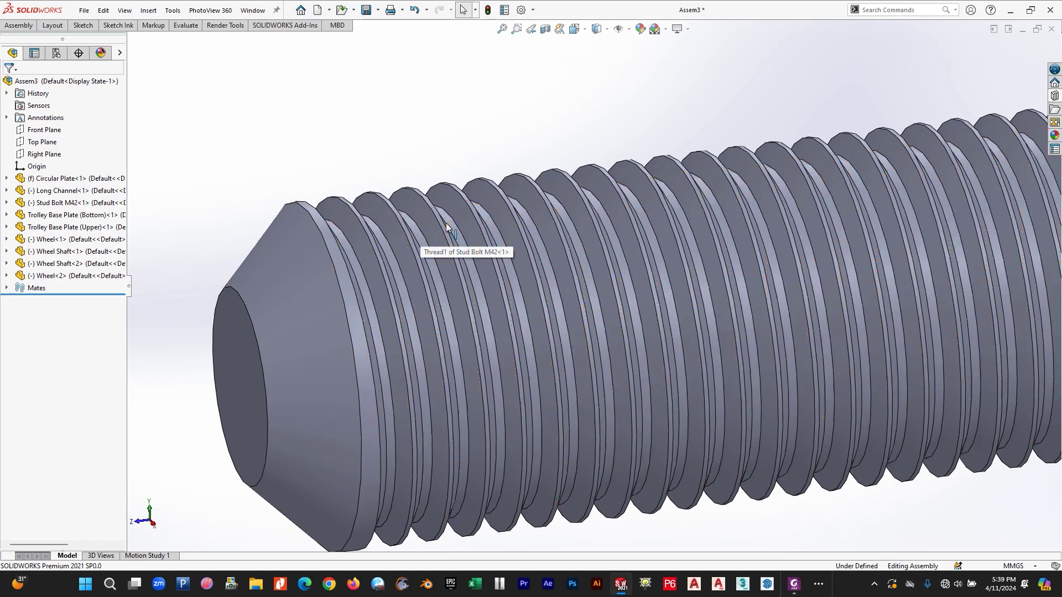
left_click(440, 218)
scroll(591, 290, "up", 10)
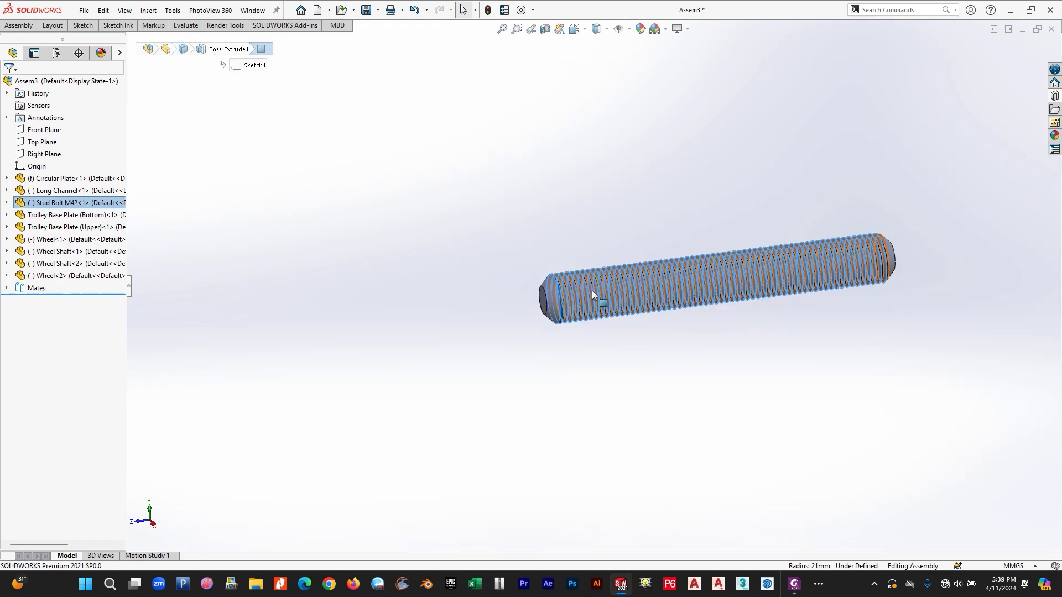
middle_click_drag(1036, 411, 795, 423, "ctrl")
scroll(795, 429, "up", 5)
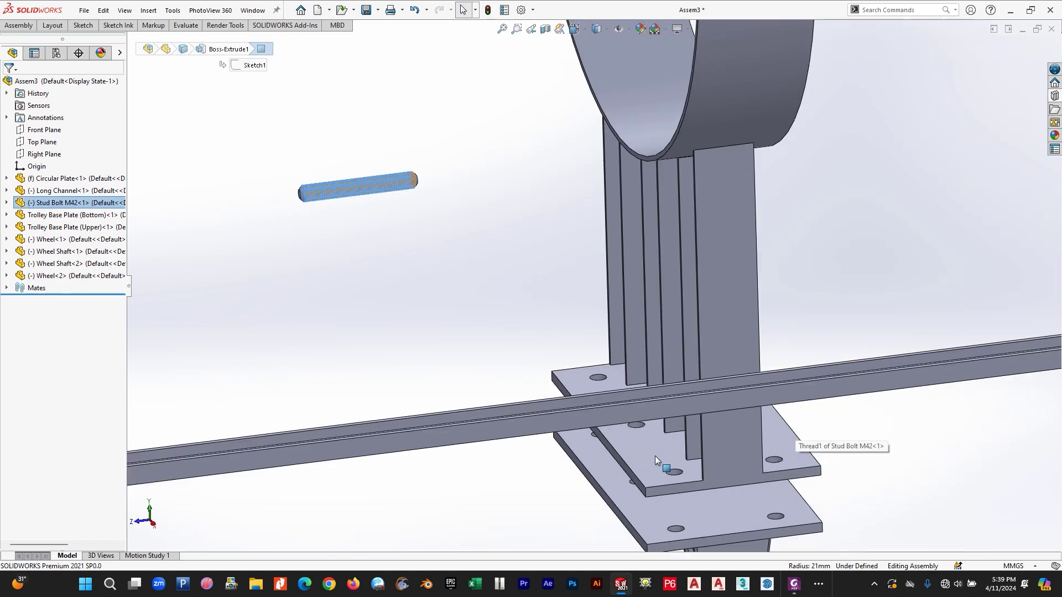
scroll(672, 459, "down", 3)
scroll(672, 458, "down", 3)
left_click(668, 413, "ctrl")
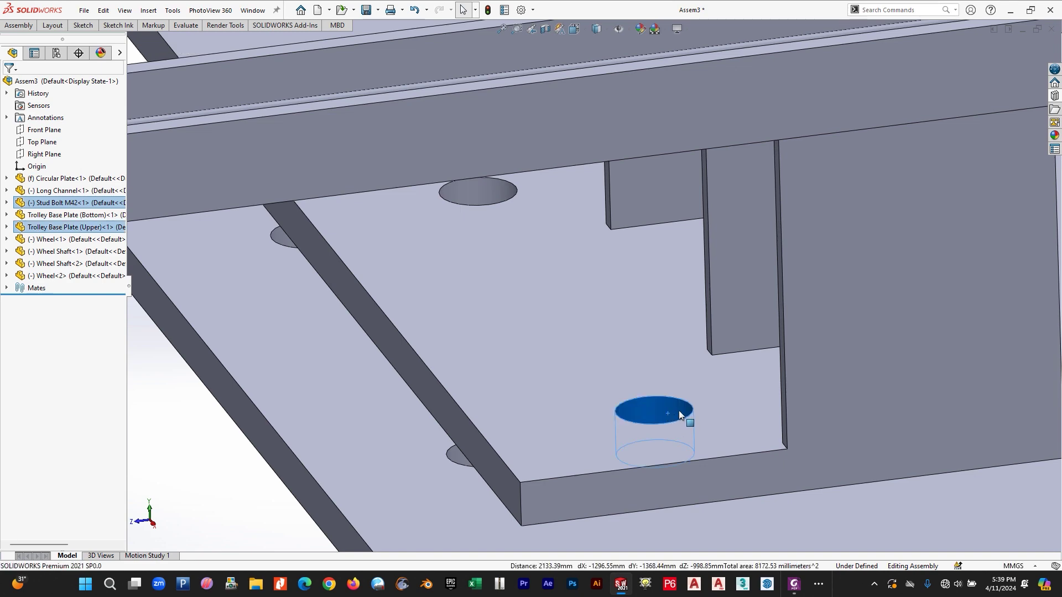
left_click(800, 347)
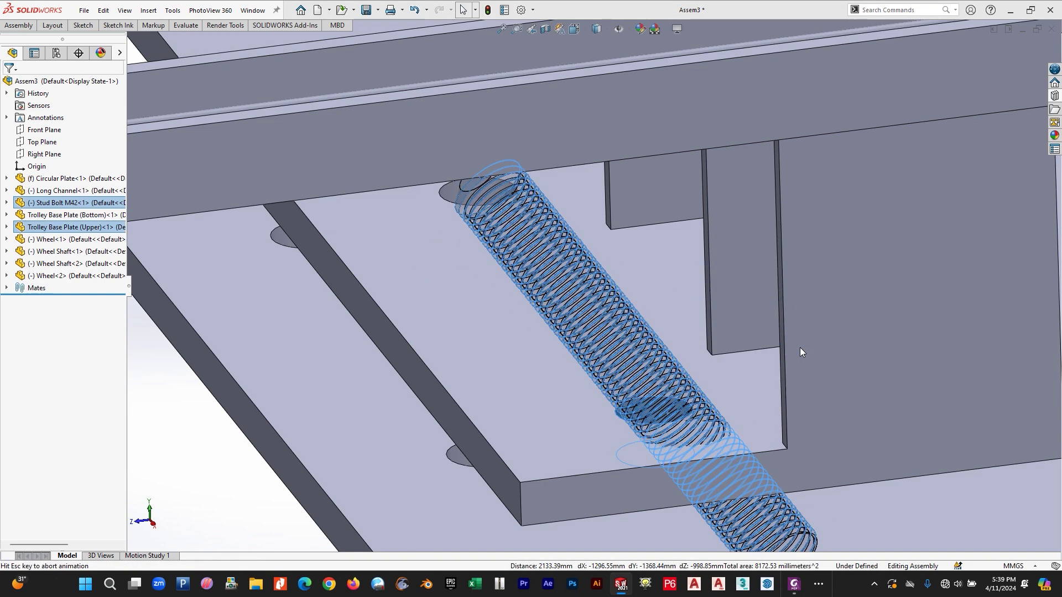
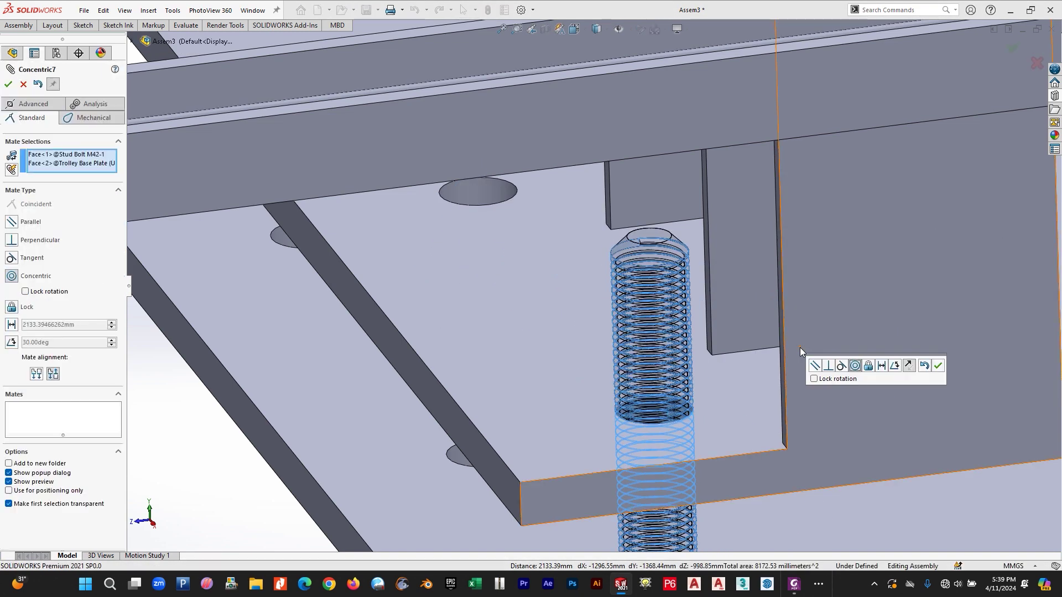
left_click(939, 366)
scroll(701, 391, "up", 5)
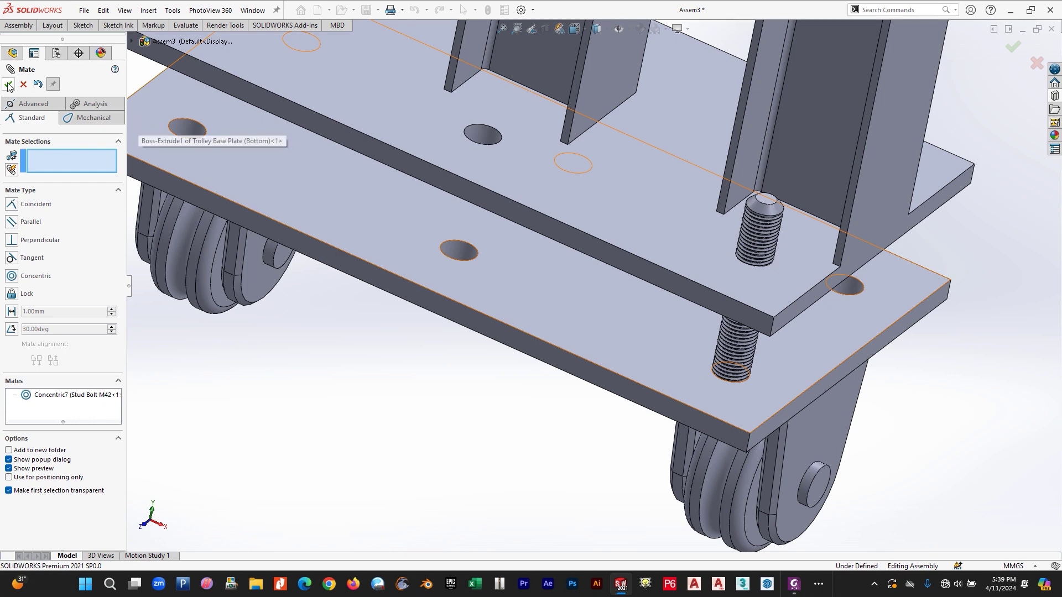
key("Escape")
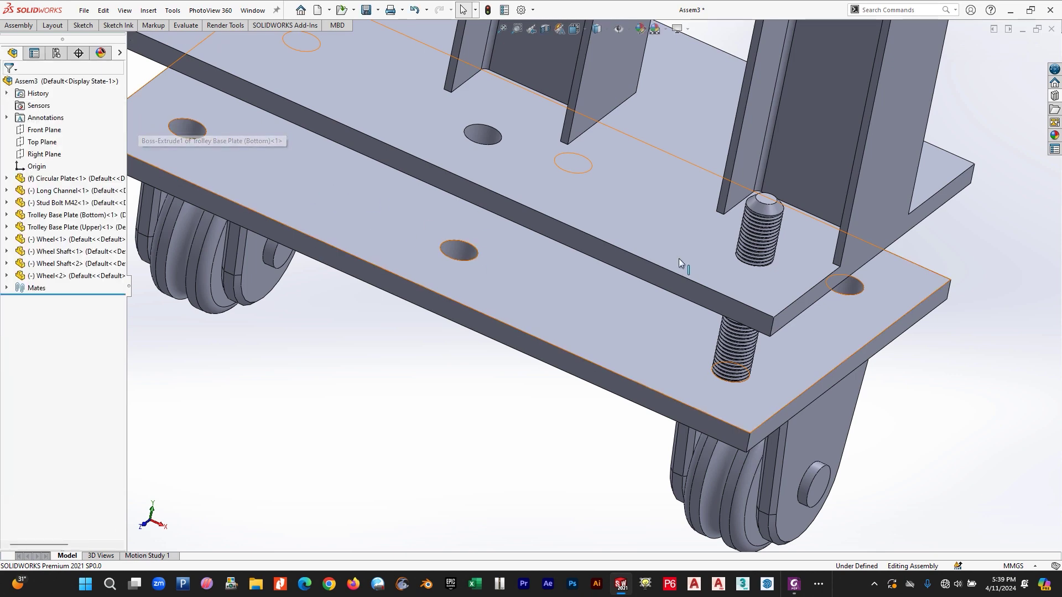
- Copy the M42 stud bolt twice, placing the copies above the upper trolley base plate near the two empty holes in the same row
key("space")
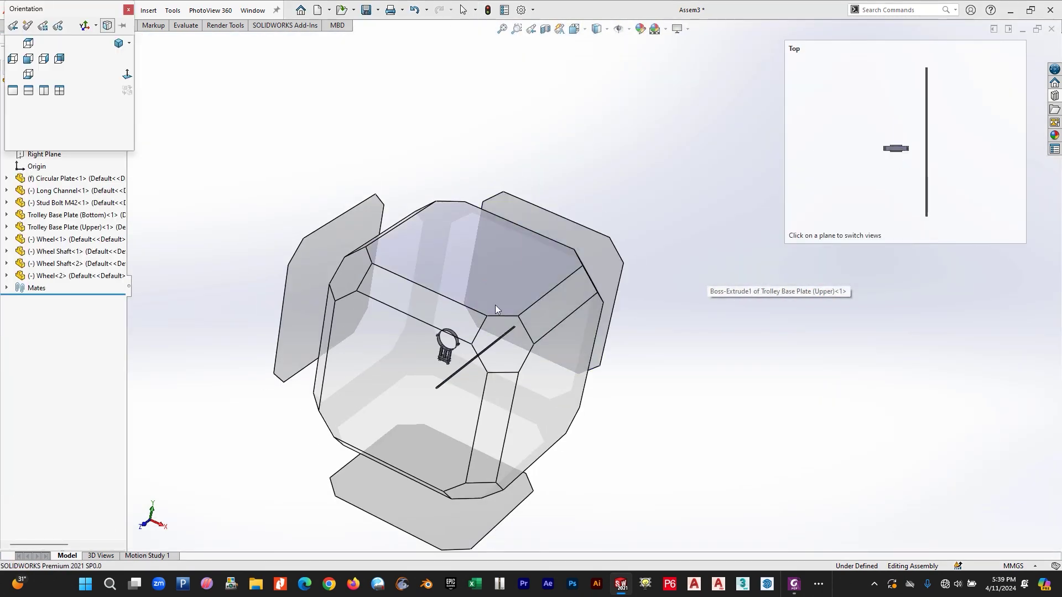
left_click(495, 304)
scroll(542, 327, "down", 5)
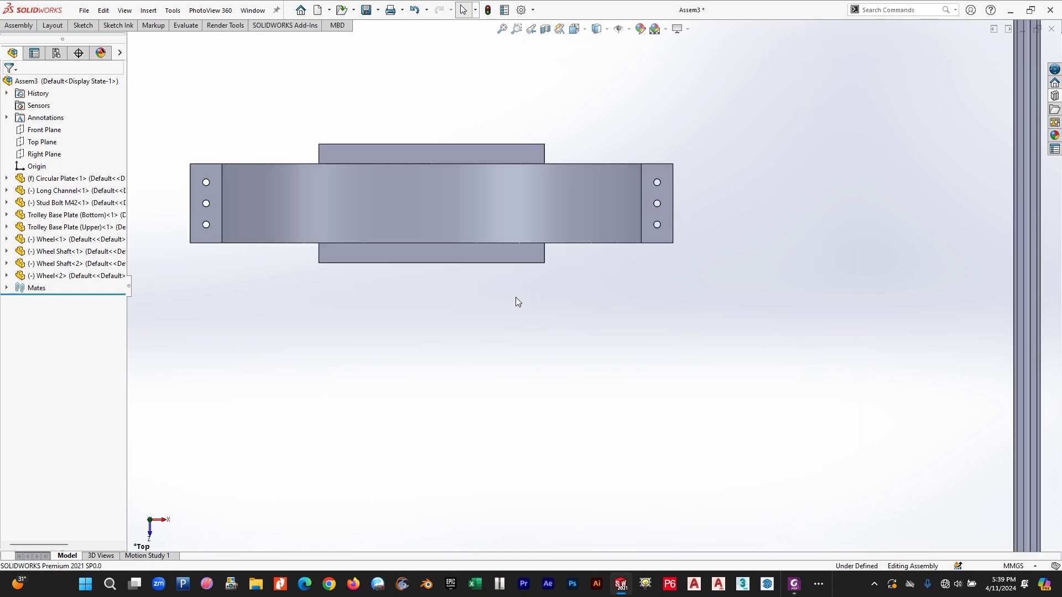
mouse_move(500, 238)
middle_mouse_down()
mouse_move(502, 197)
mouse_move(513, 252)
middle_mouse_up()
scroll(515, 253, "up", 3)
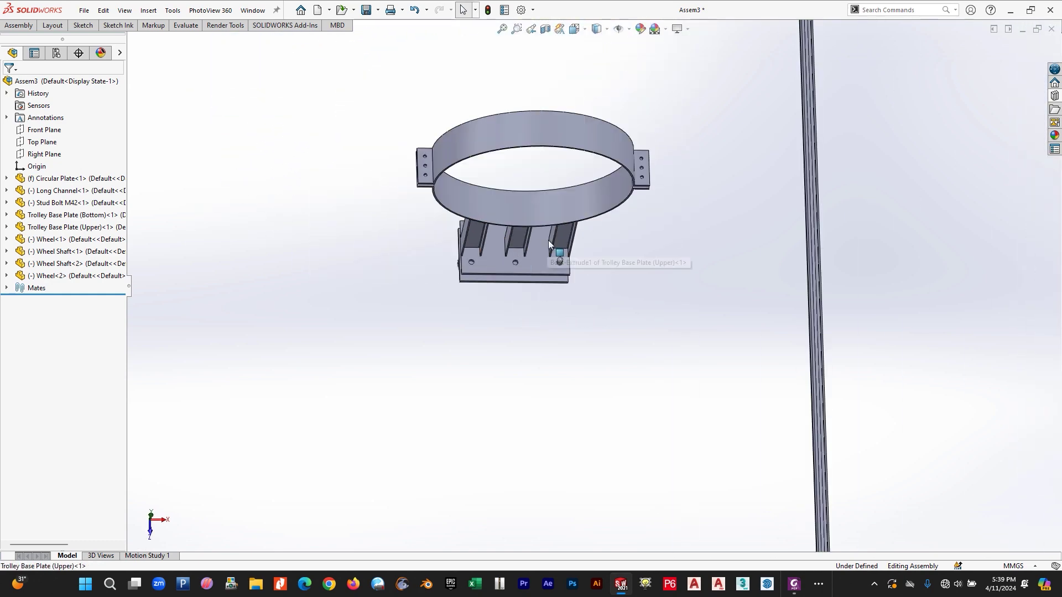
scroll(607, 346, "down", 10)
scroll(653, 371, "up", 8)
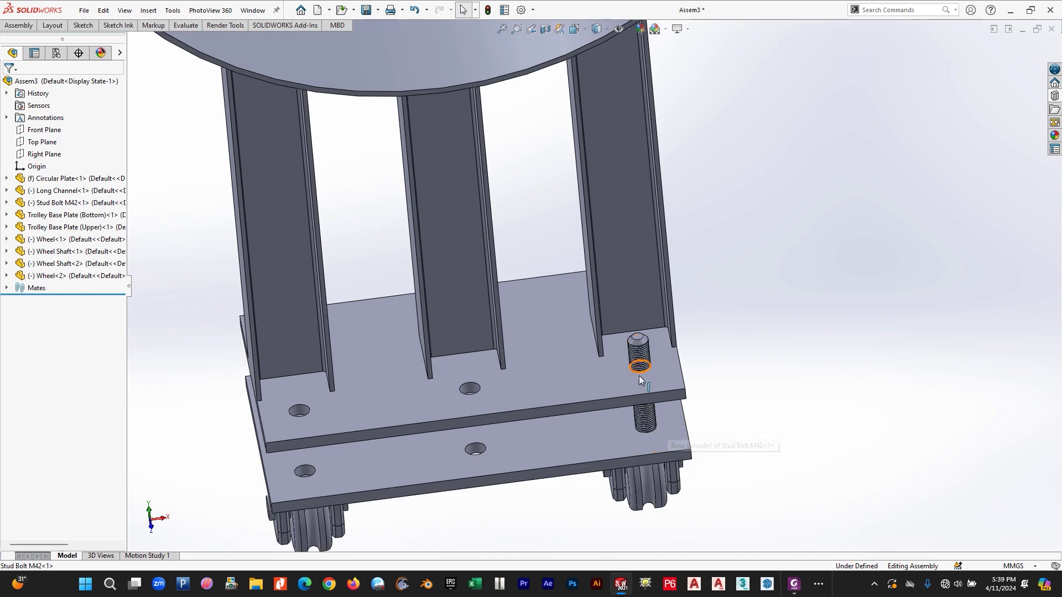
middle_click_drag(638, 376, 628, 330)
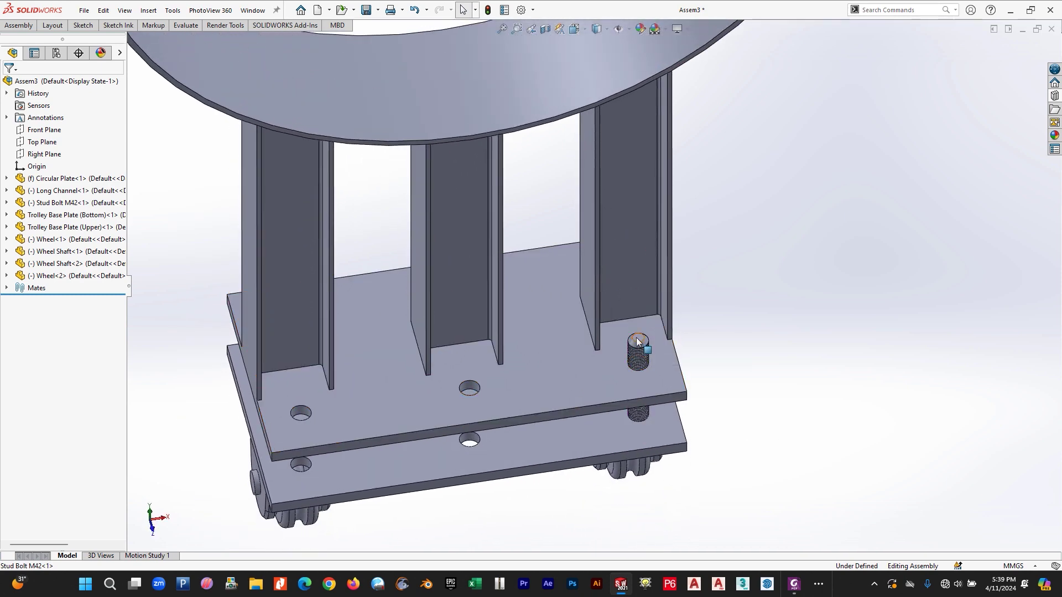
left_click_drag(519, 362, 472, 374, "ctrl")
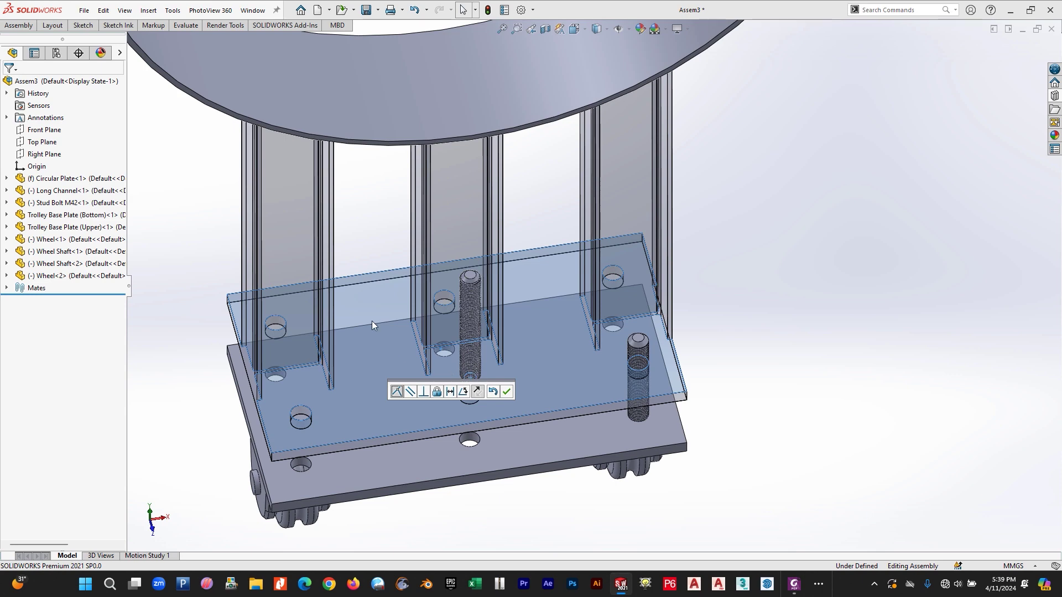
left_click(507, 391)
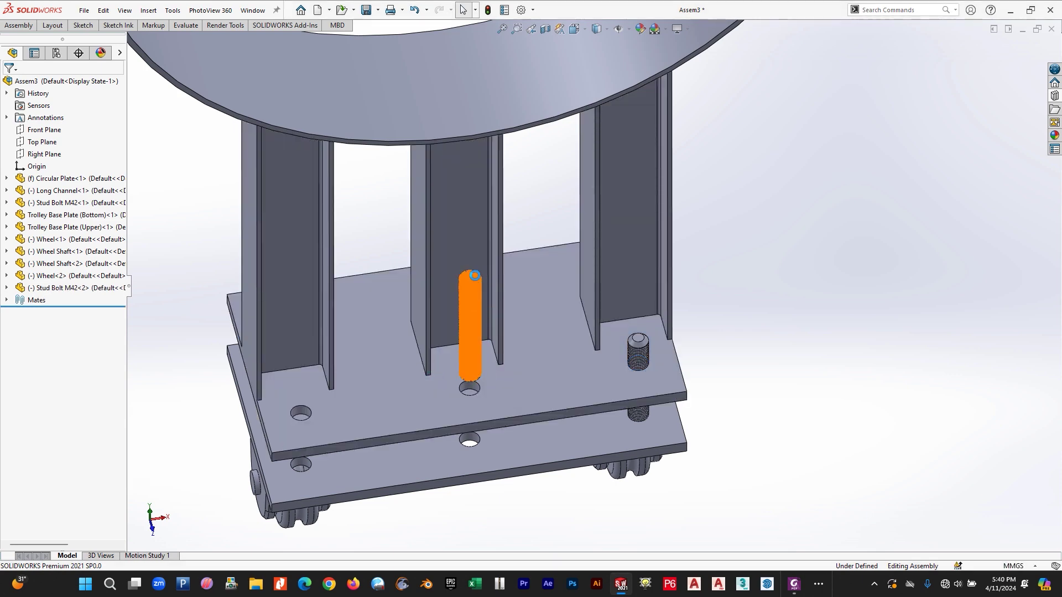
left_click_drag(471, 278, 382, 372, "ctrl")
left_click(399, 408)
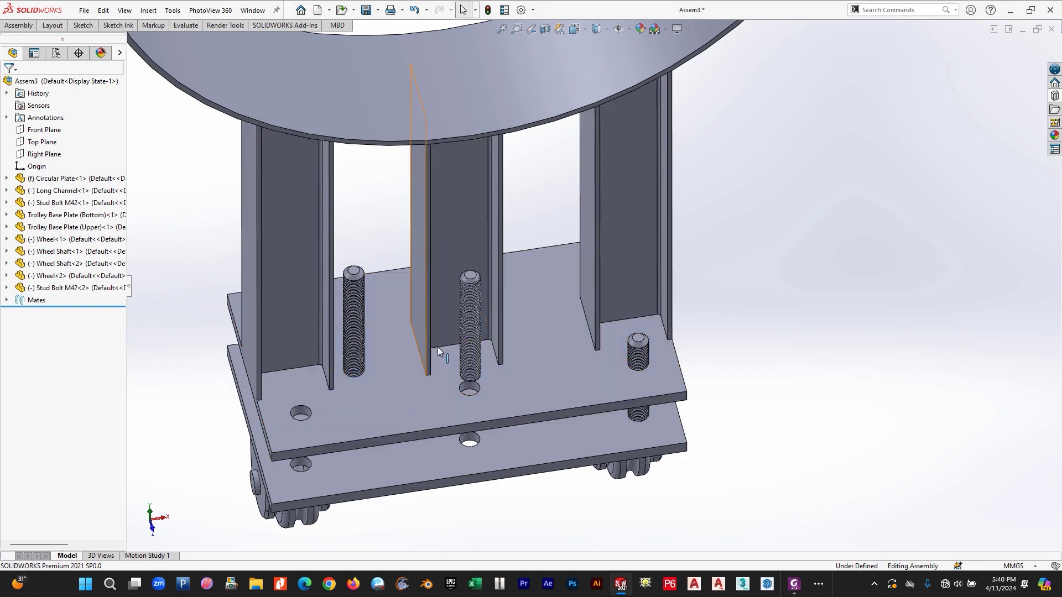
- Add a tangent mate between the middle stud bolt copy's thread and the middle hole of the upper trolley base plate, and finish mating
scroll(475, 335, "down", 5)
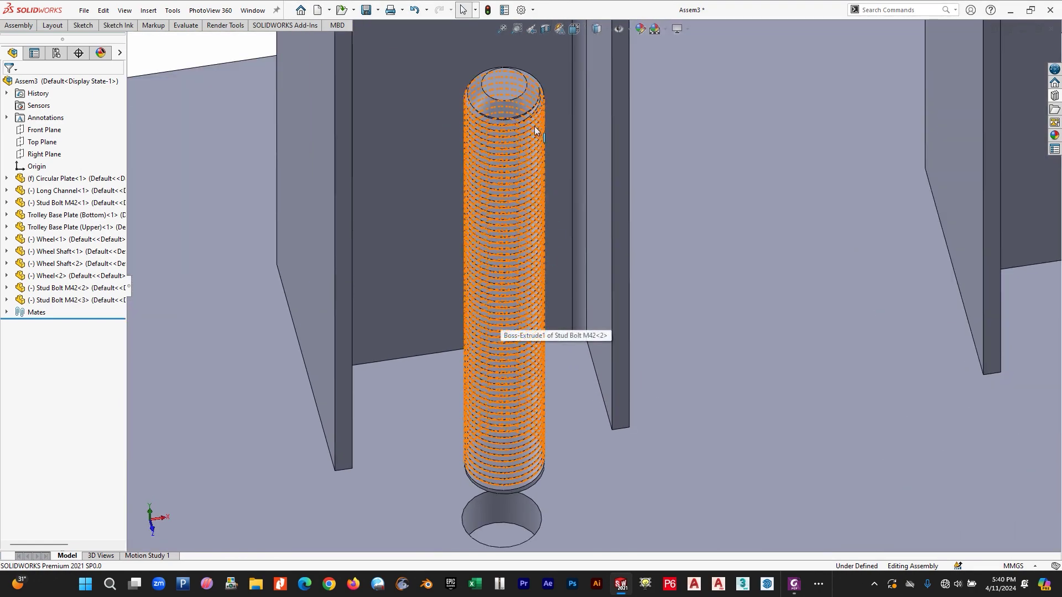
scroll(522, 171, "down", 5)
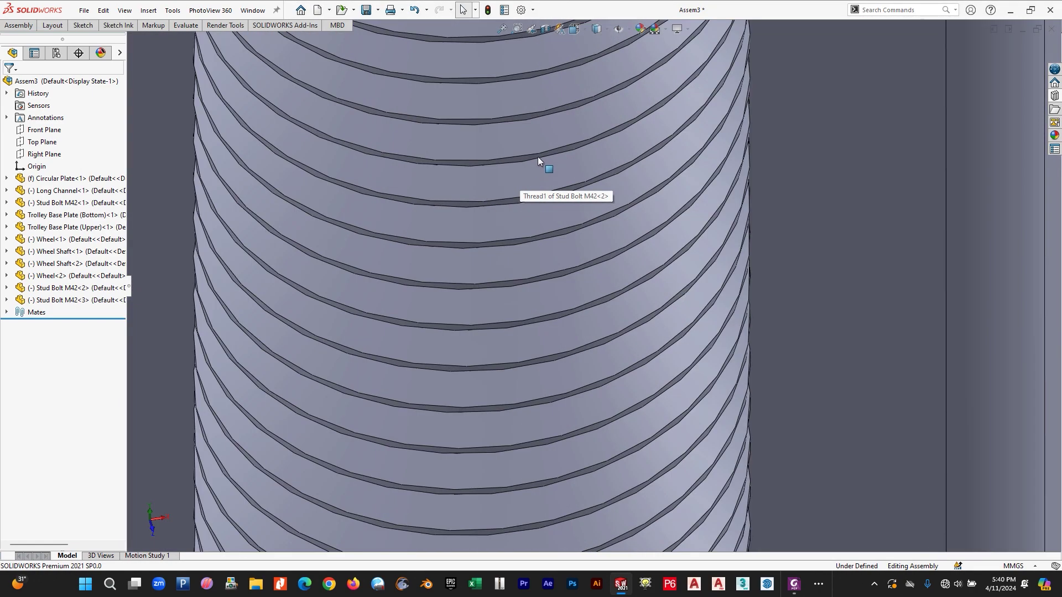
scroll(553, 157, "down", 3)
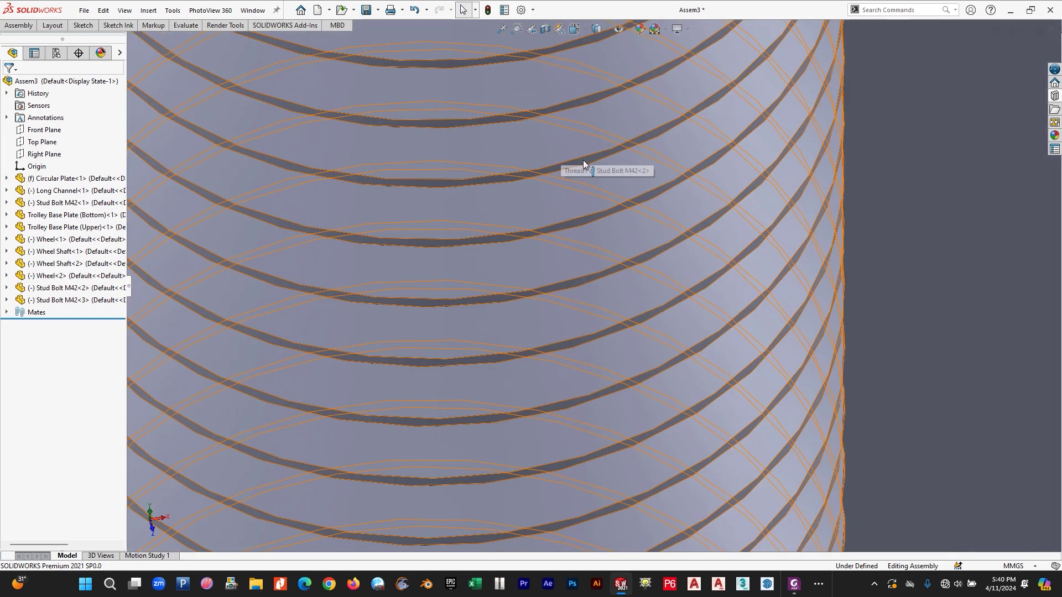
left_click(582, 160)
scroll(572, 231, "up", 10)
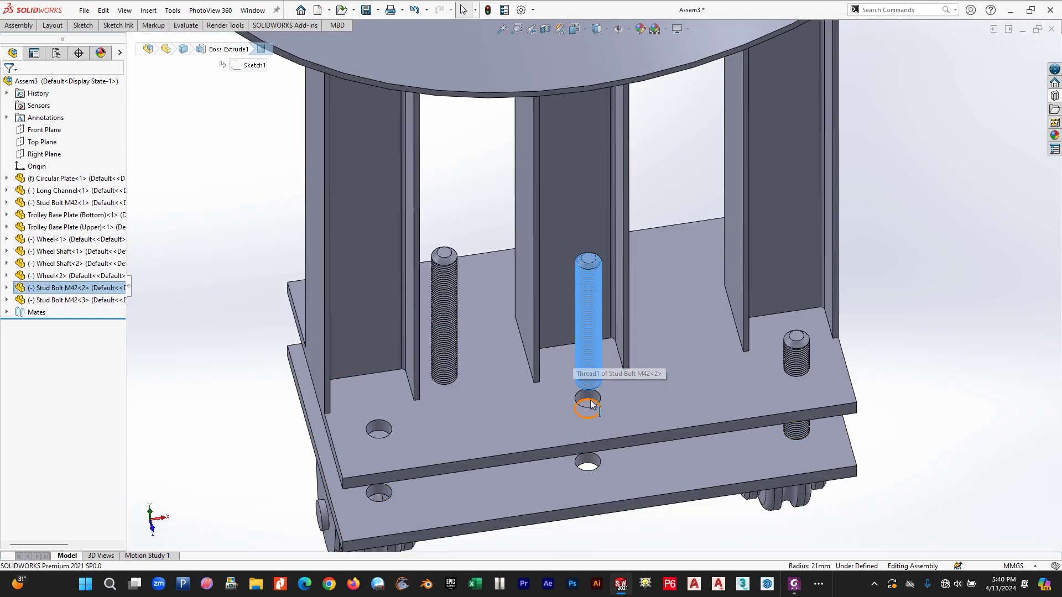
left_click(590, 403)
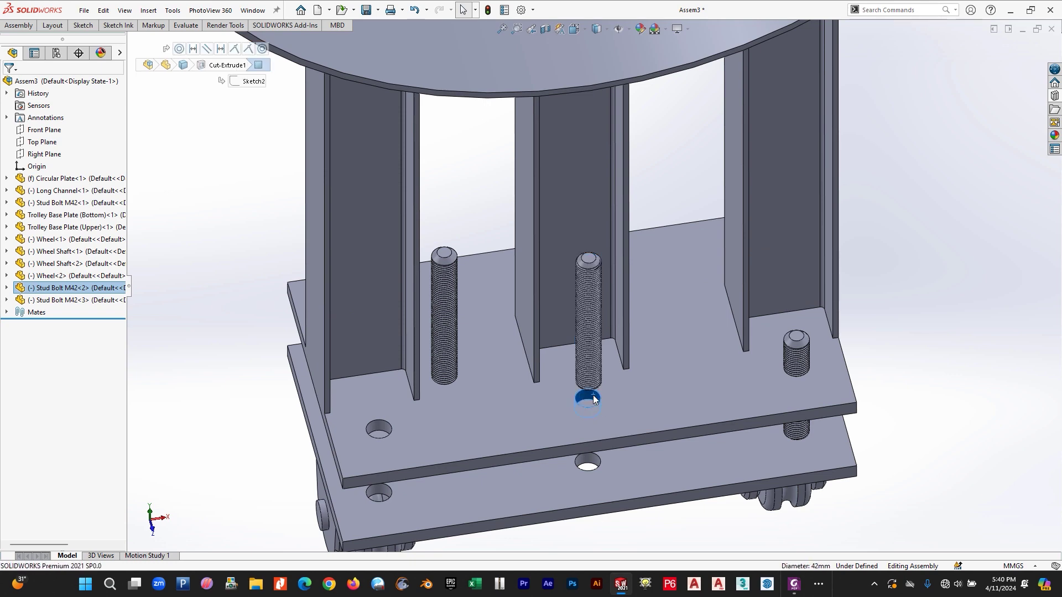
scroll(582, 270, "down", 8)
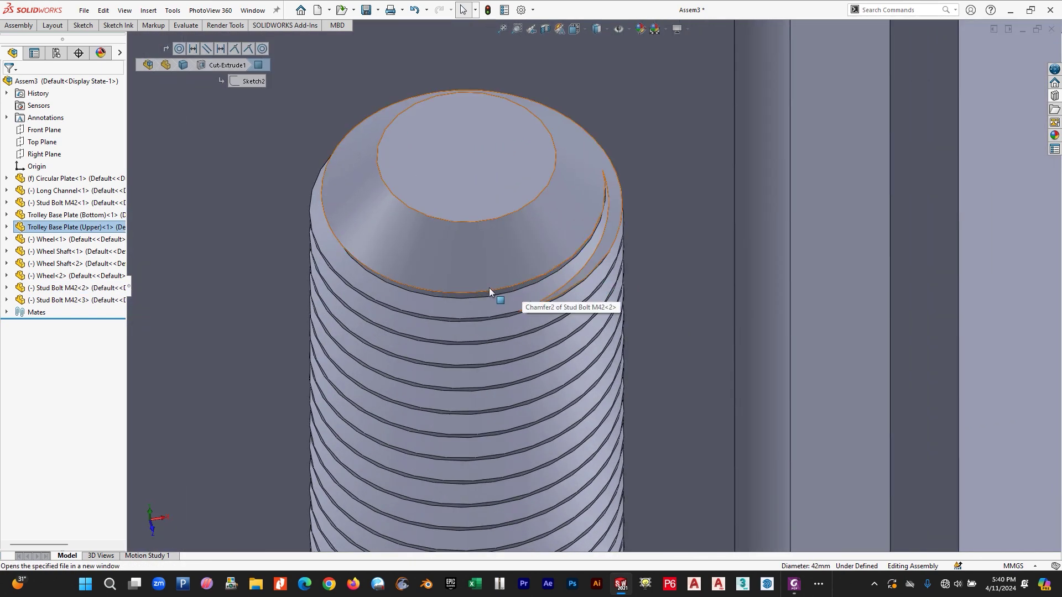
left_click(489, 293)
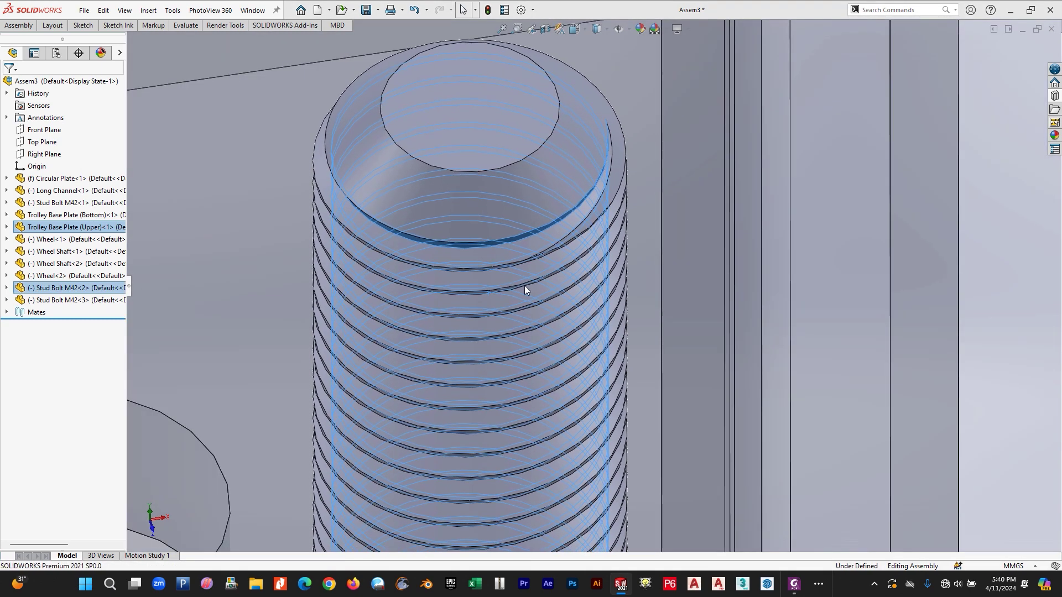
left_click(508, 271)
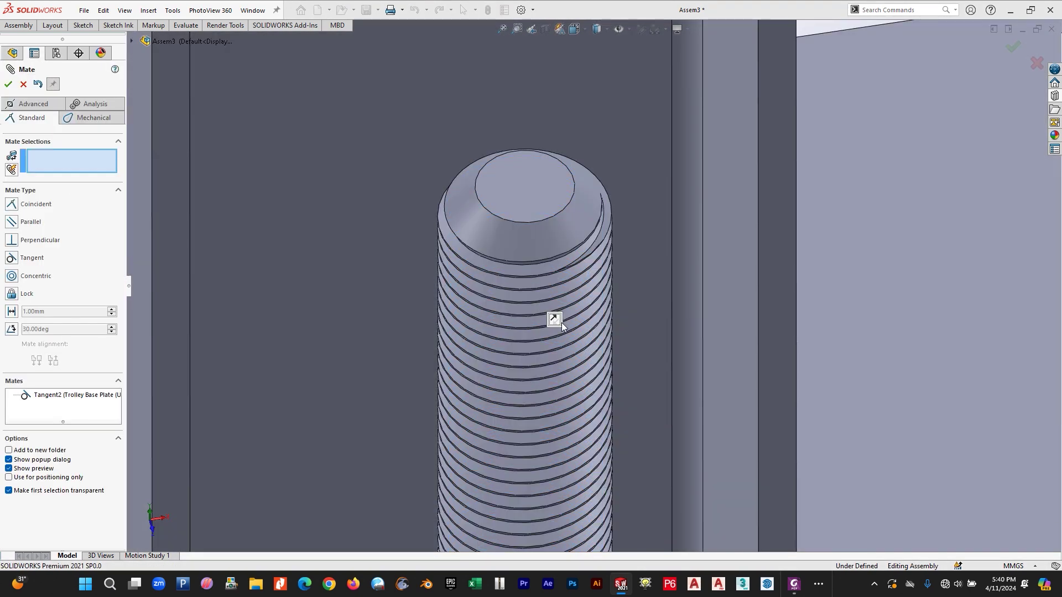
key("Escape")
- Add a concentric mate between the other stud bolt copy's thread crest face and the remaining corner hole of the upper plate, and finish mating
scroll(524, 327, "up", 5)
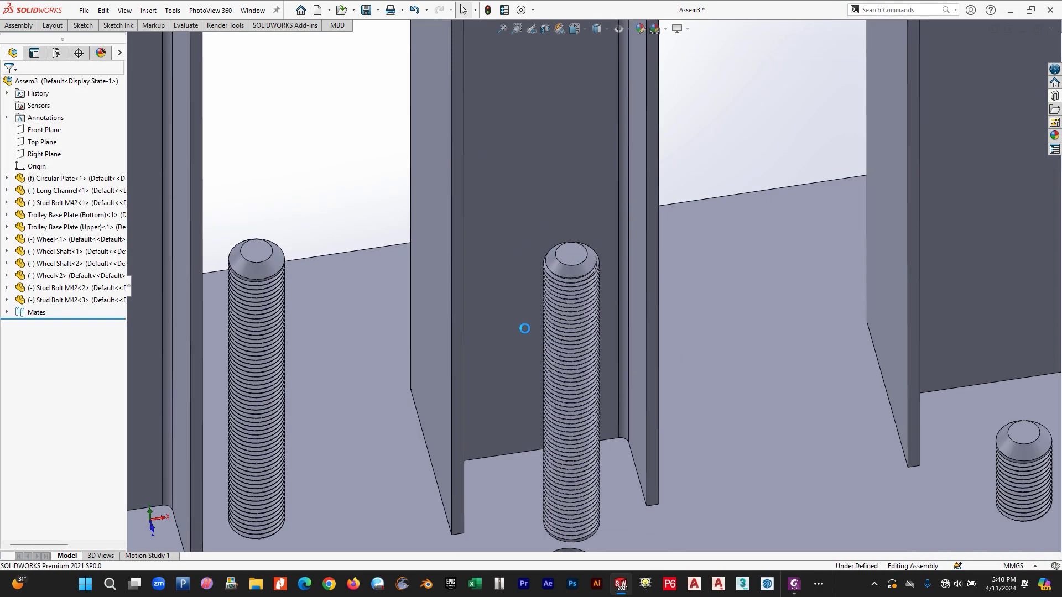
middle_click_drag(599, 356, 583, 261)
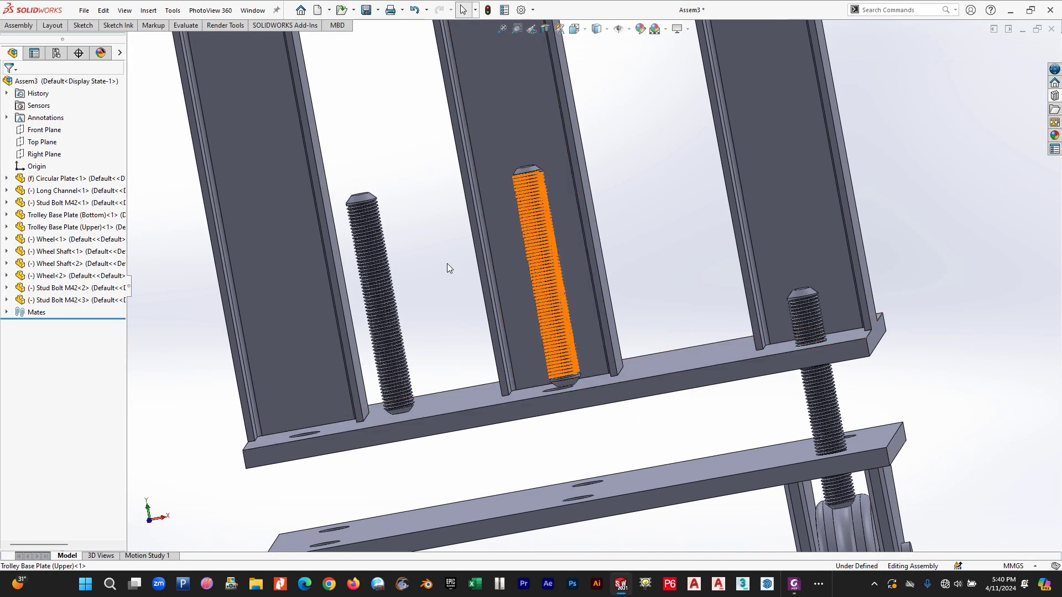
scroll(671, 368, "down", 6)
scroll(934, 250, "down", 5)
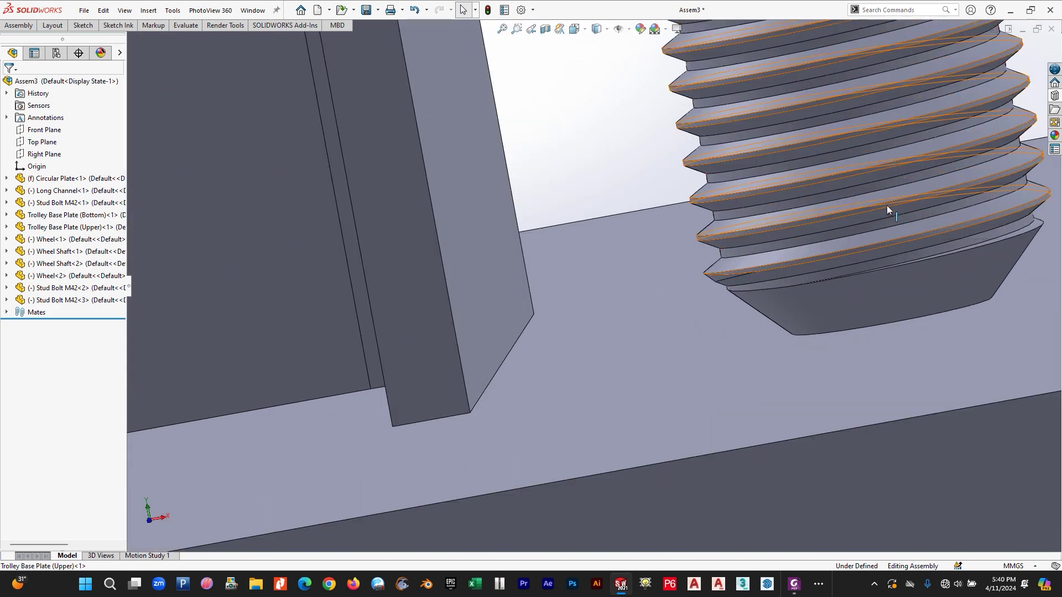
left_click(887, 205)
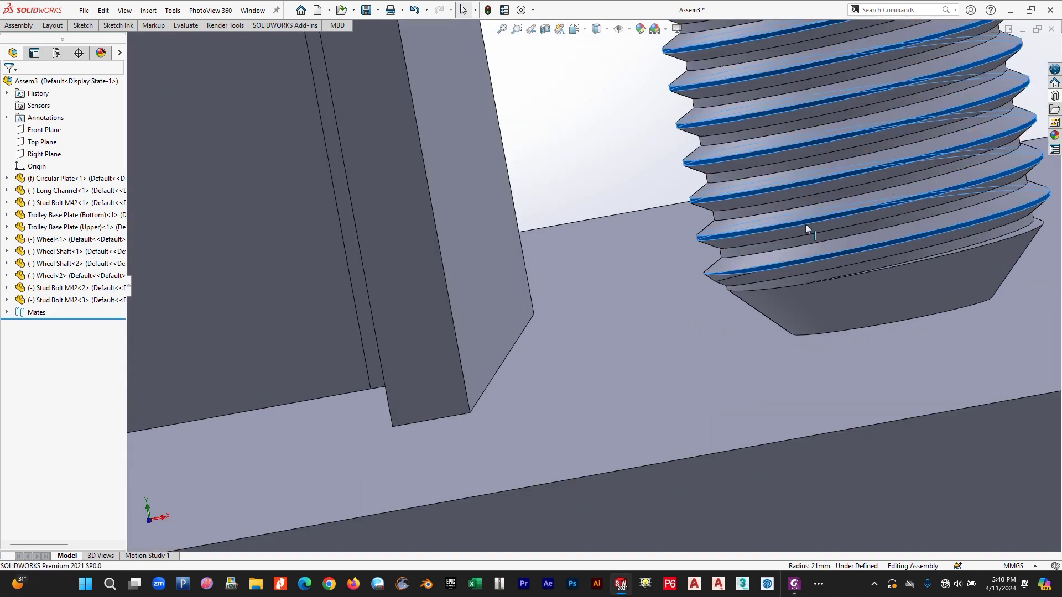
scroll(236, 414, "up", 2)
left_click(194, 437, "ctrl")
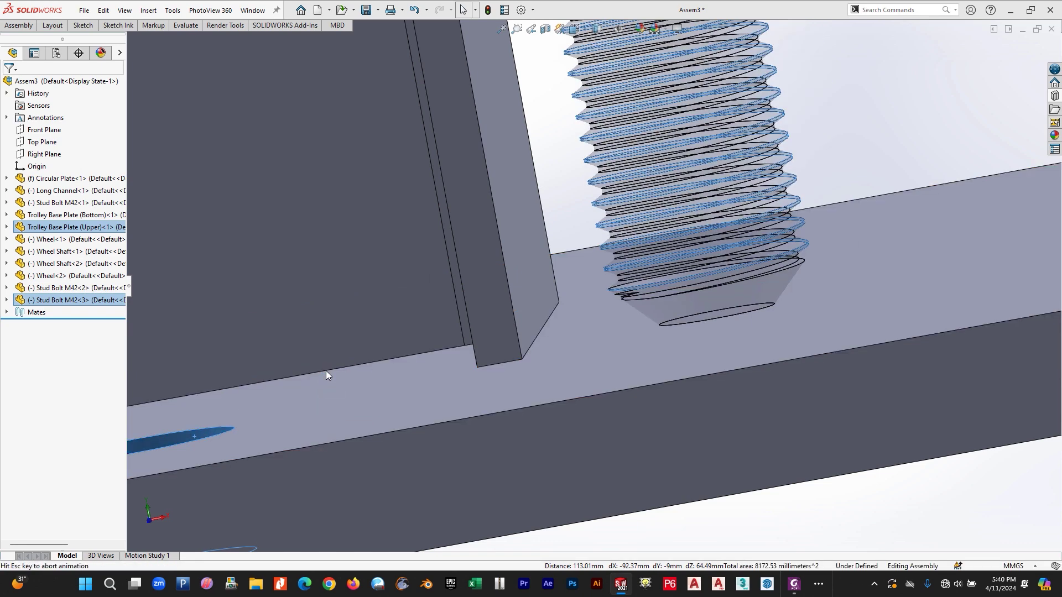
left_click(312, 390)
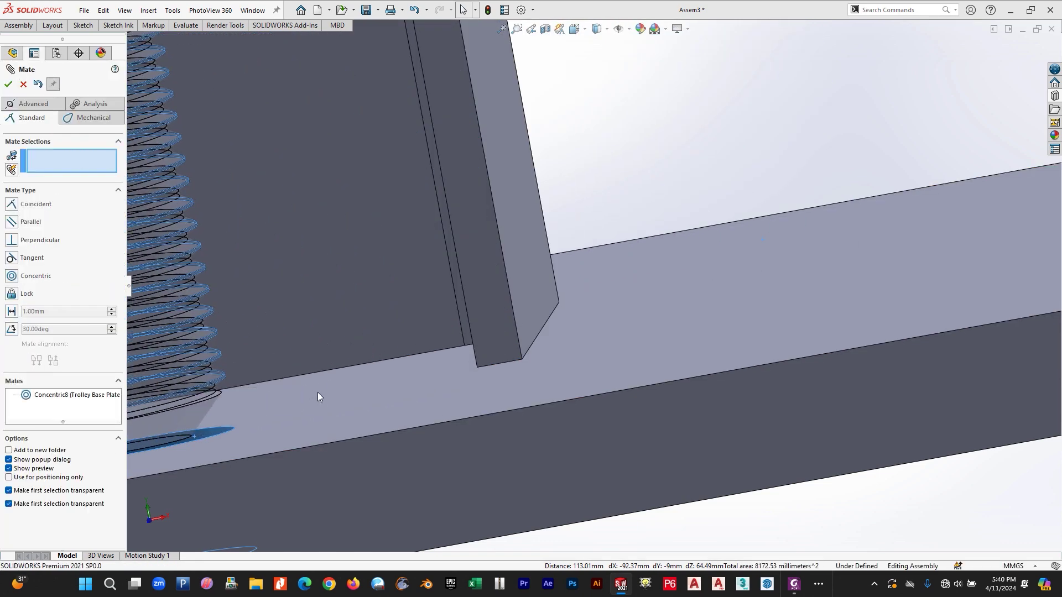
left_click(23, 84)
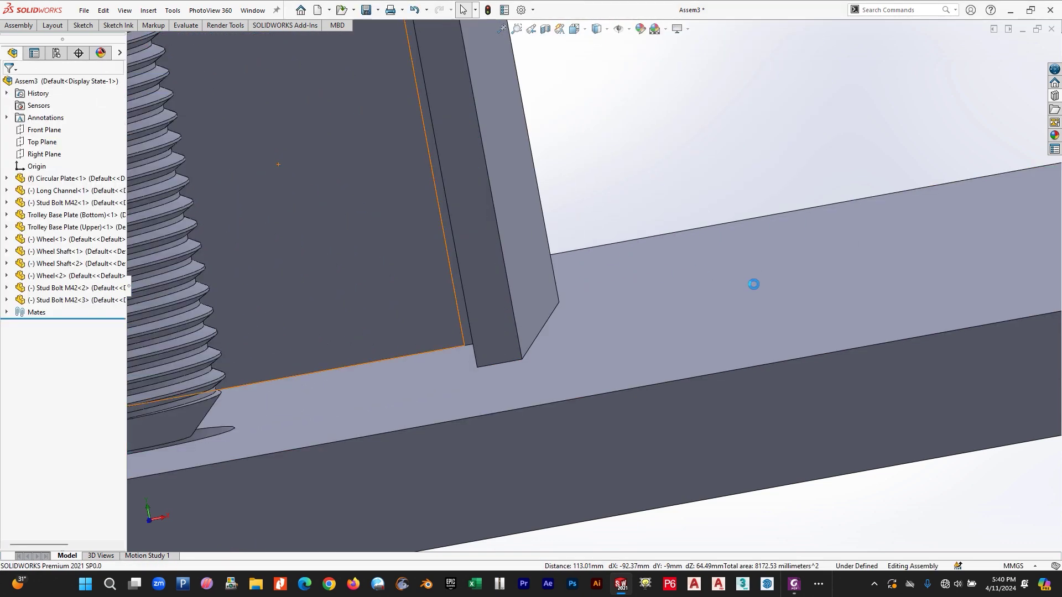
- Slide the two stud bolt copies down along their holes so they pass through the upper and bottom trolley base plates
scroll(974, 287, "down", 3)
scroll(841, 297, "up", 8)
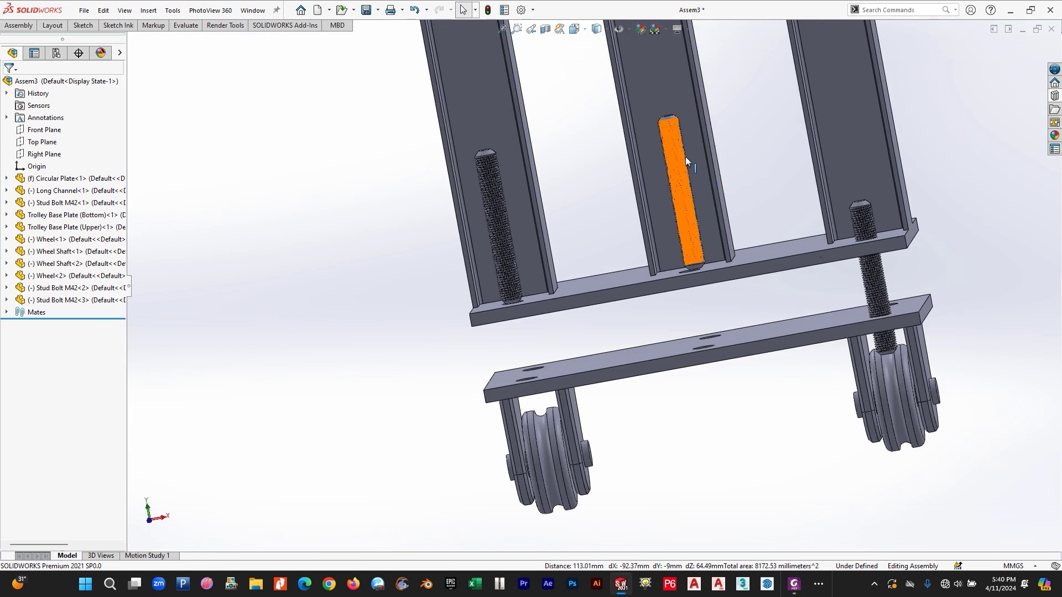
left_click_drag(685, 159, 706, 356)
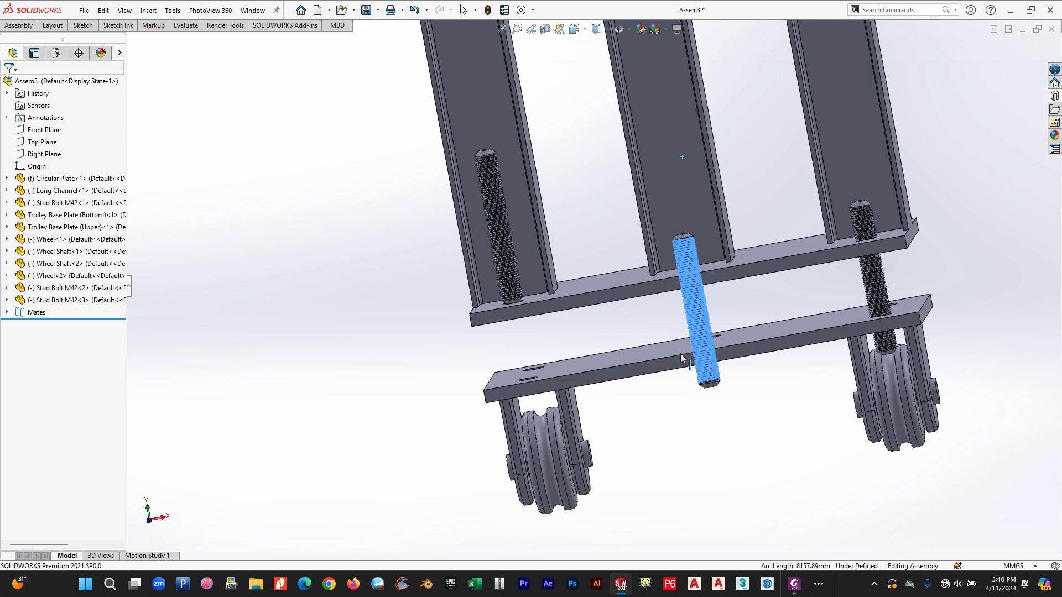
left_click_drag(499, 226, 528, 379)
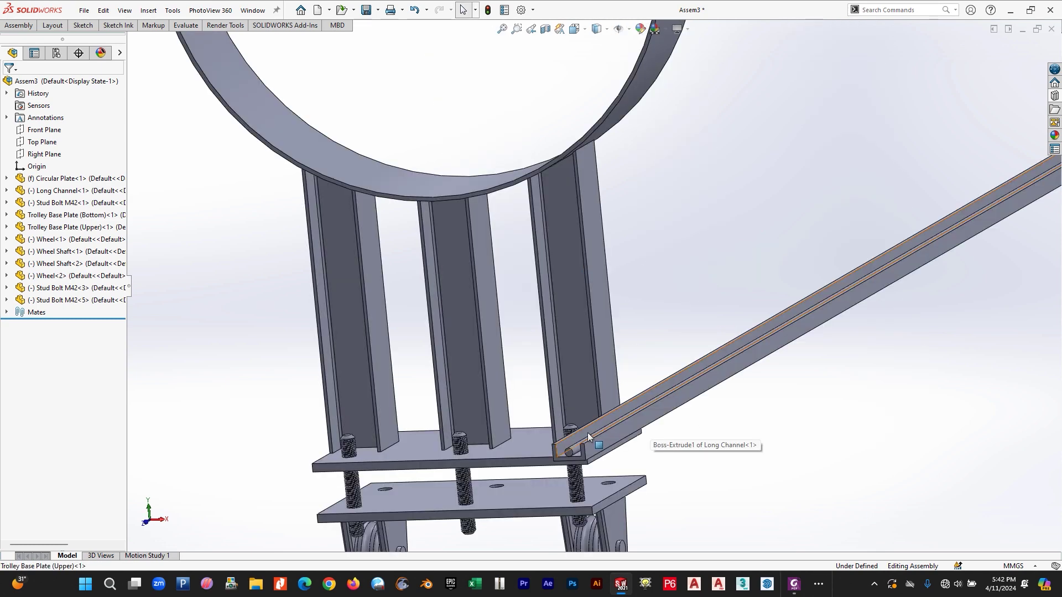
- Add a coincident mate between the long channel's flange face and the flat side face of the original wheel
left_click(587, 432)
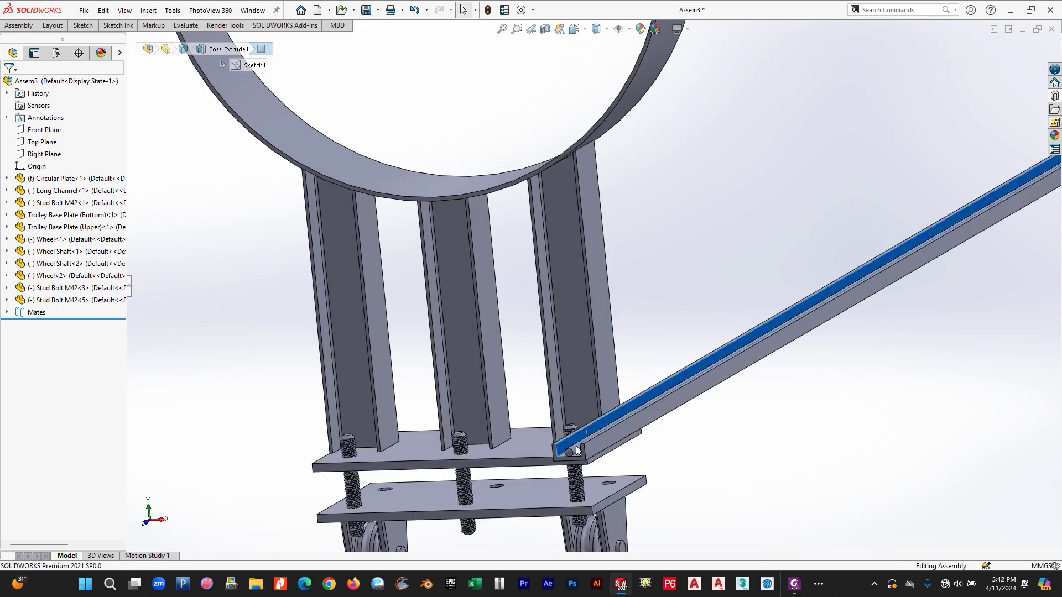
scroll(576, 446, "down", 6)
middle_click_drag(606, 489, 532, 440)
left_click(496, 465)
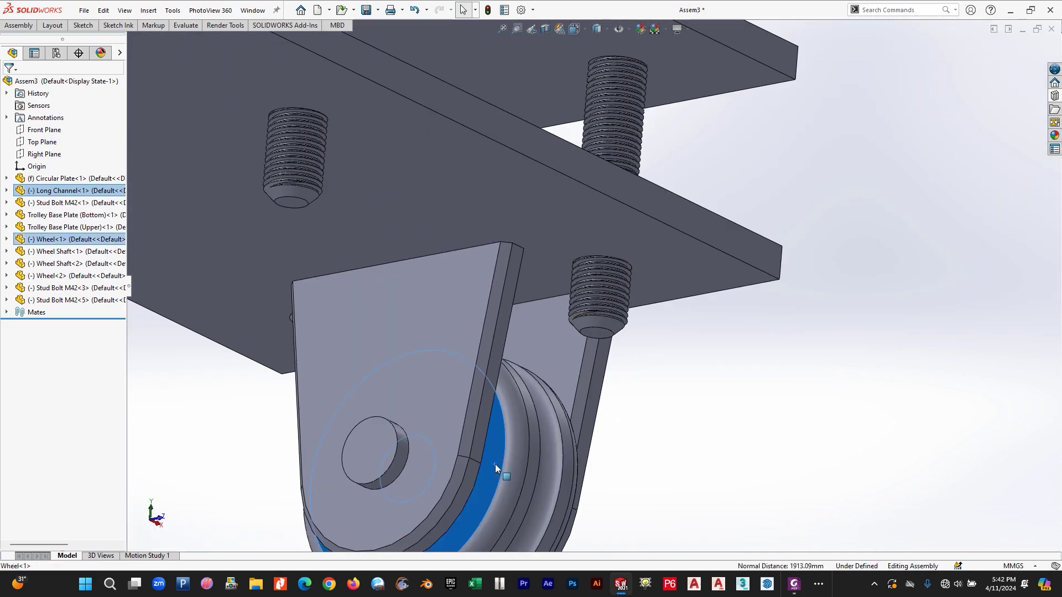
key("shift+Tab")
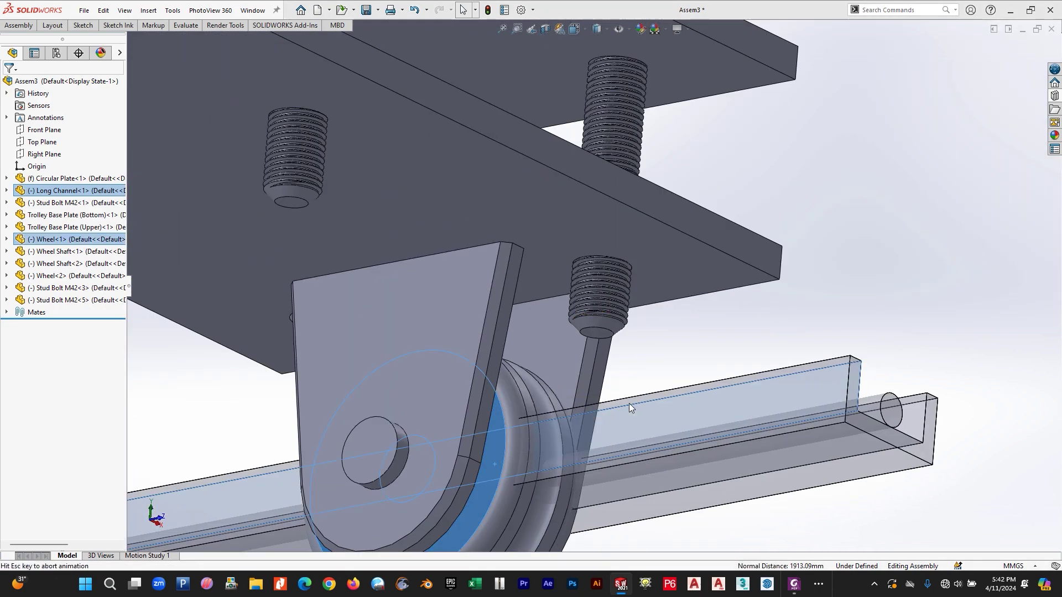
left_click(613, 401, "ctrl")
left_click(737, 420)
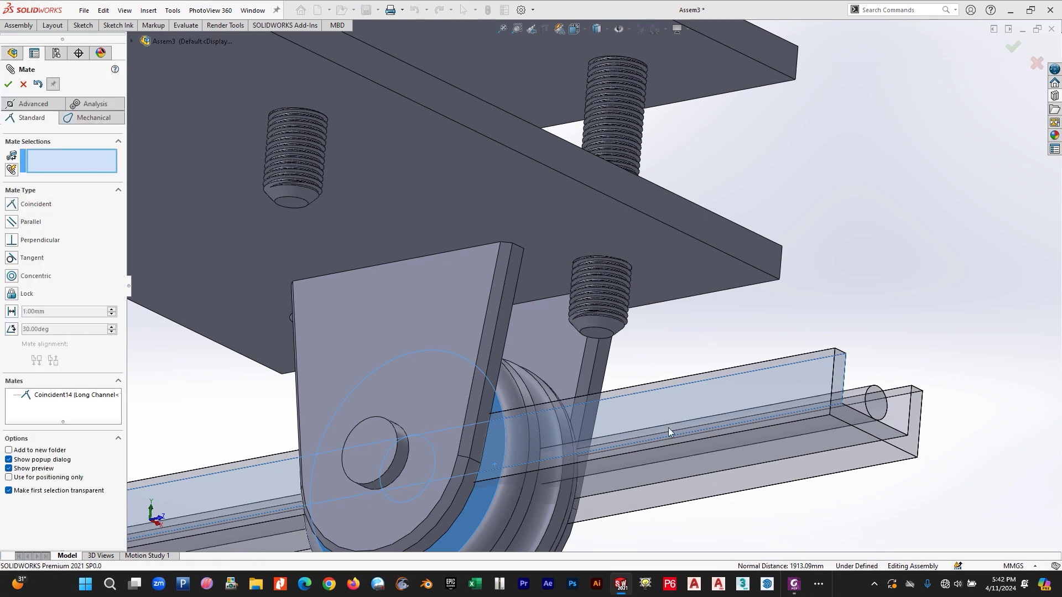
- Lower the long channel until it lies beneath the wheel, and finish mating
scroll(608, 413, "down", 3)
scroll(608, 413, "up", 5)
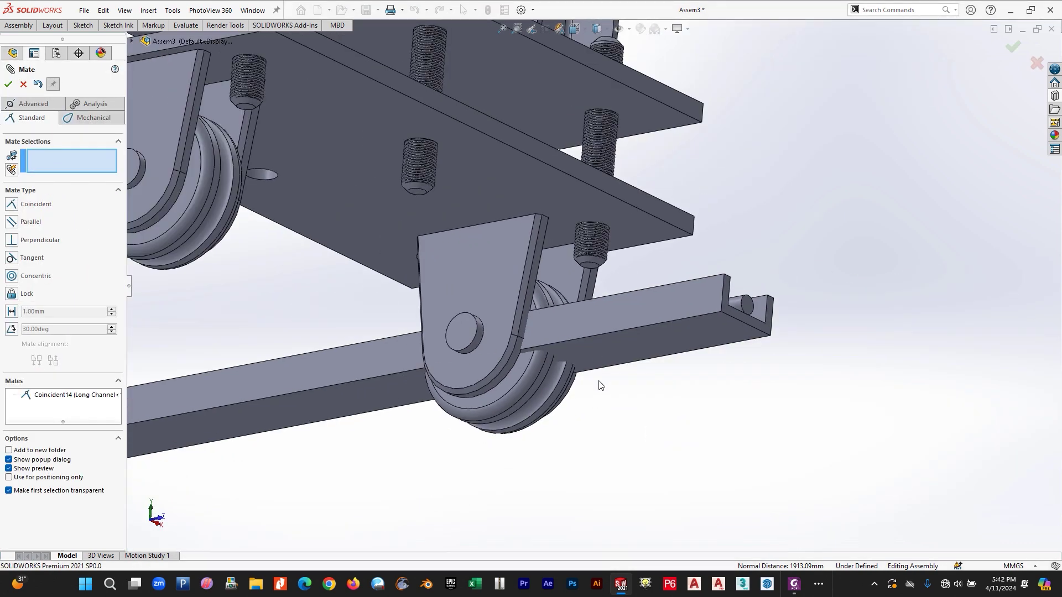
left_click_drag(640, 330, 676, 396)
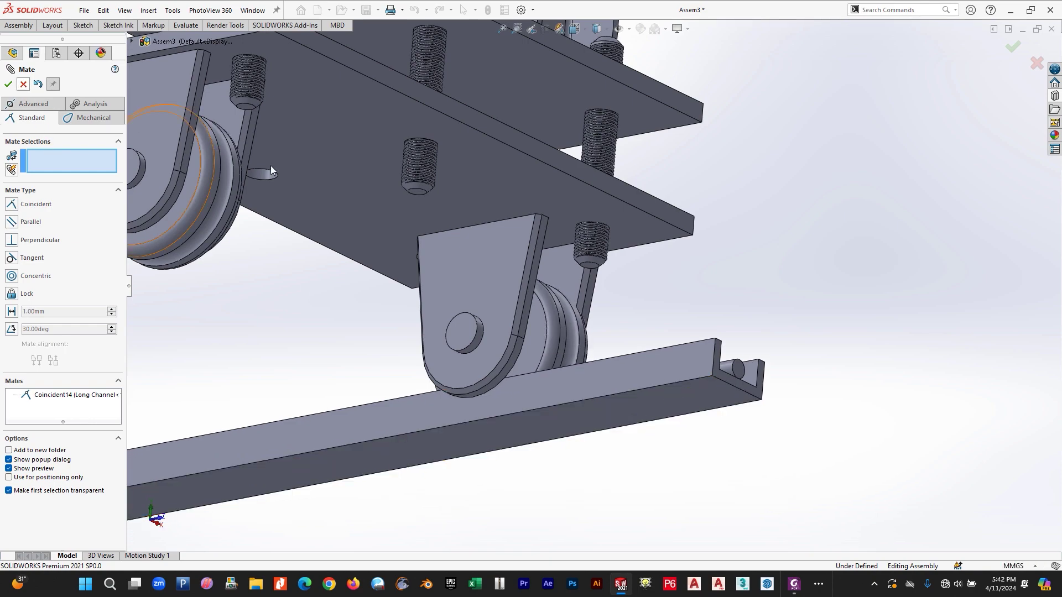
key("Escape")
- Examine from several angles how the wheel sits in the long channel over its round rod
middle_click_drag(605, 237, 725, 373)
left_click(632, 343)
left_click(633, 423)
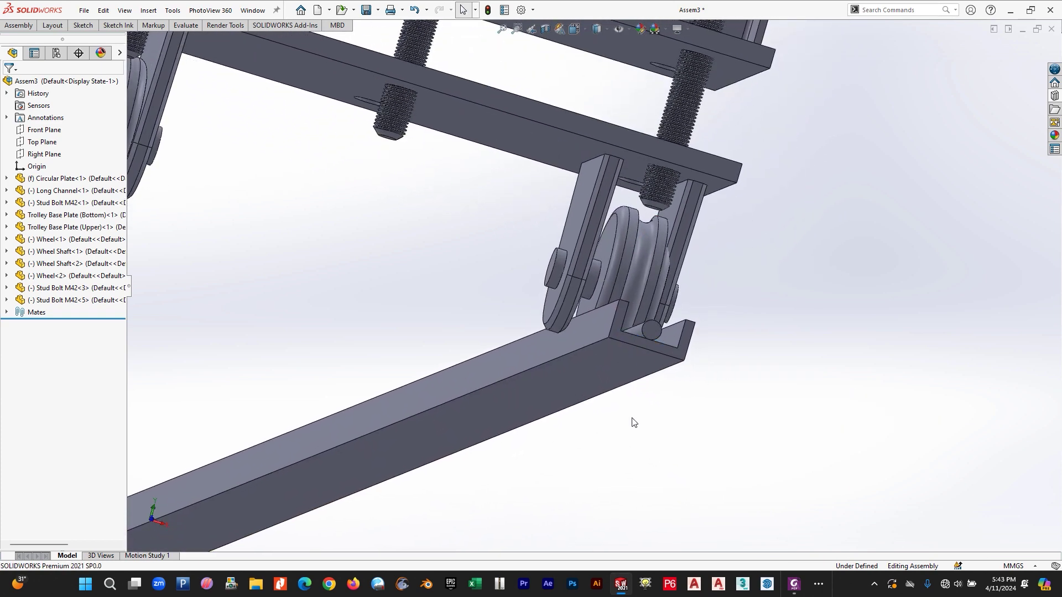
middle_click_drag(633, 422, 638, 448)
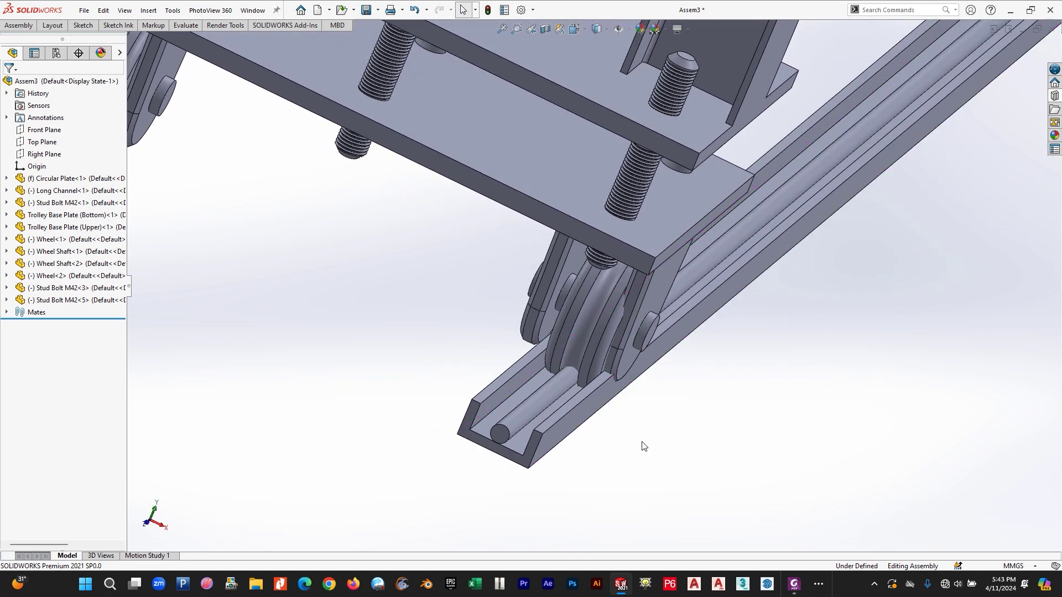
scroll(506, 394, "up", 5)
middle_click_drag(538, 276, 516, 198)
scroll(581, 333, "up", 4)
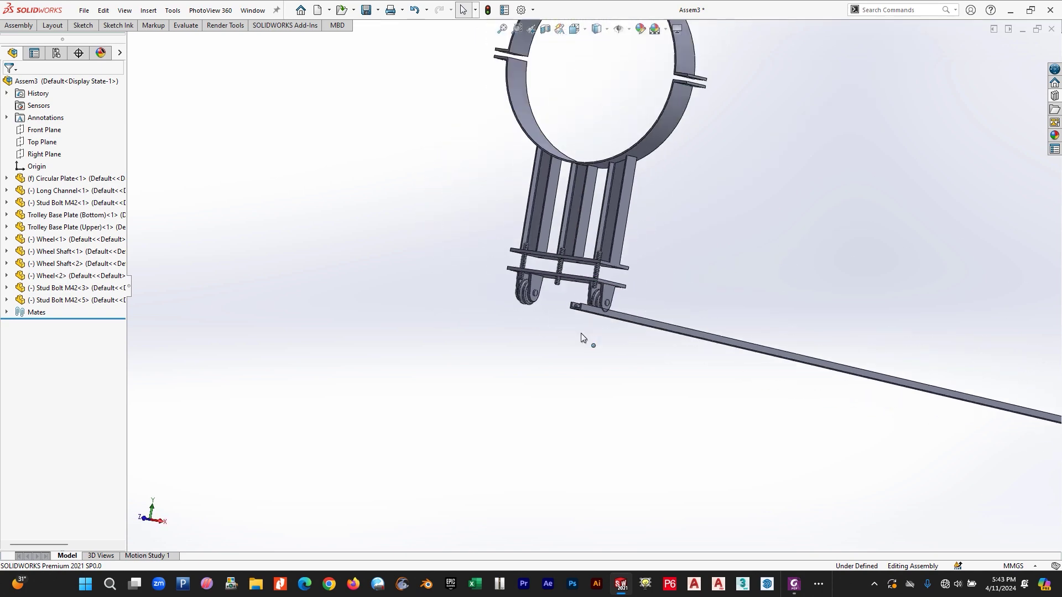
- Copy the long channel beside the original in the front view, and move the original channel with its wheel back between the trolley's wheel brackets
key("space")
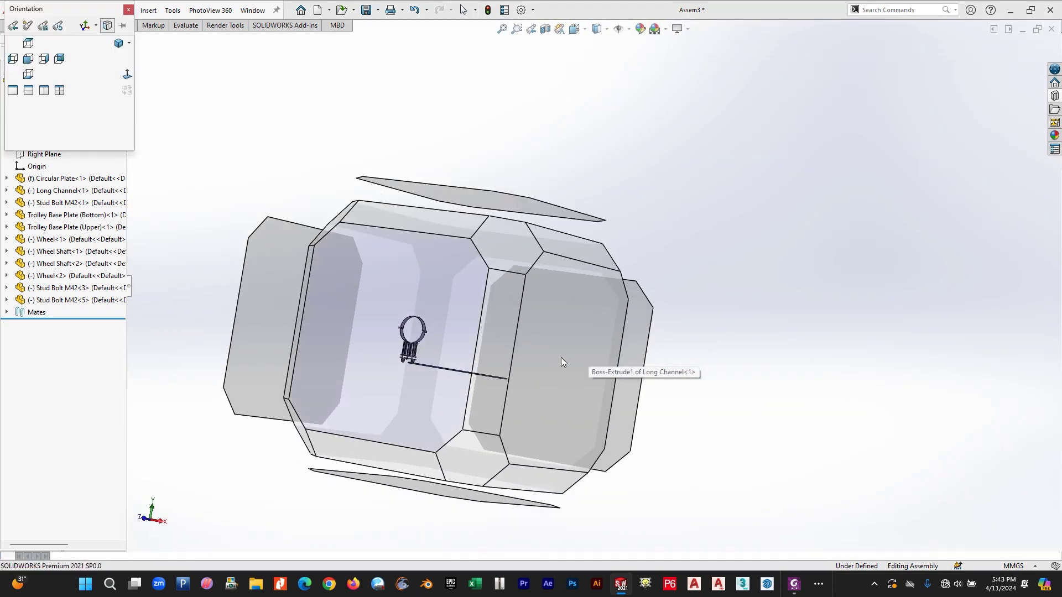
left_click(643, 398)
scroll(608, 453, "down", 10)
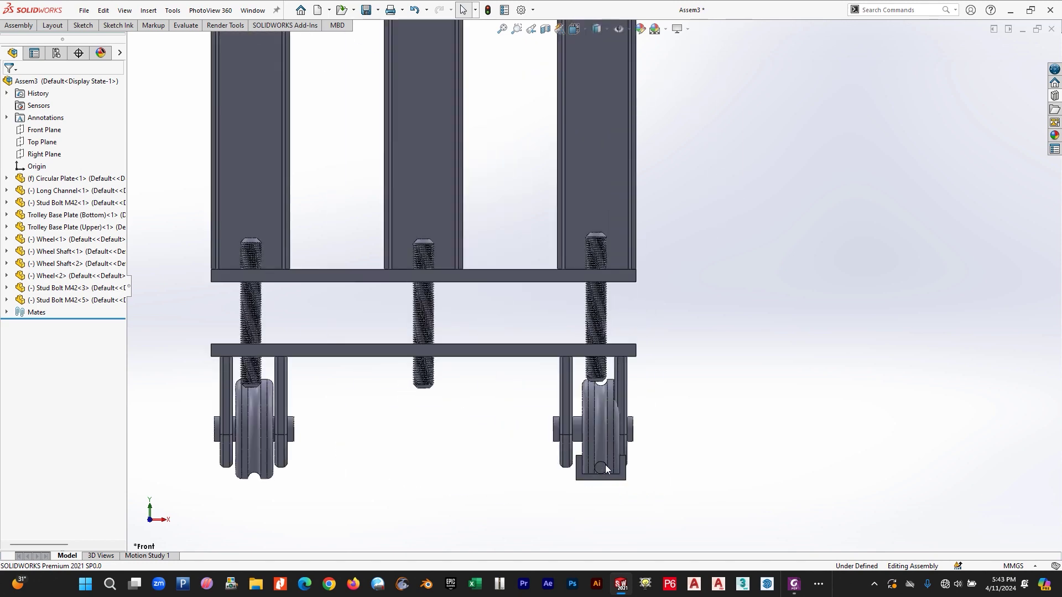
left_click_drag(591, 454, 585, 453)
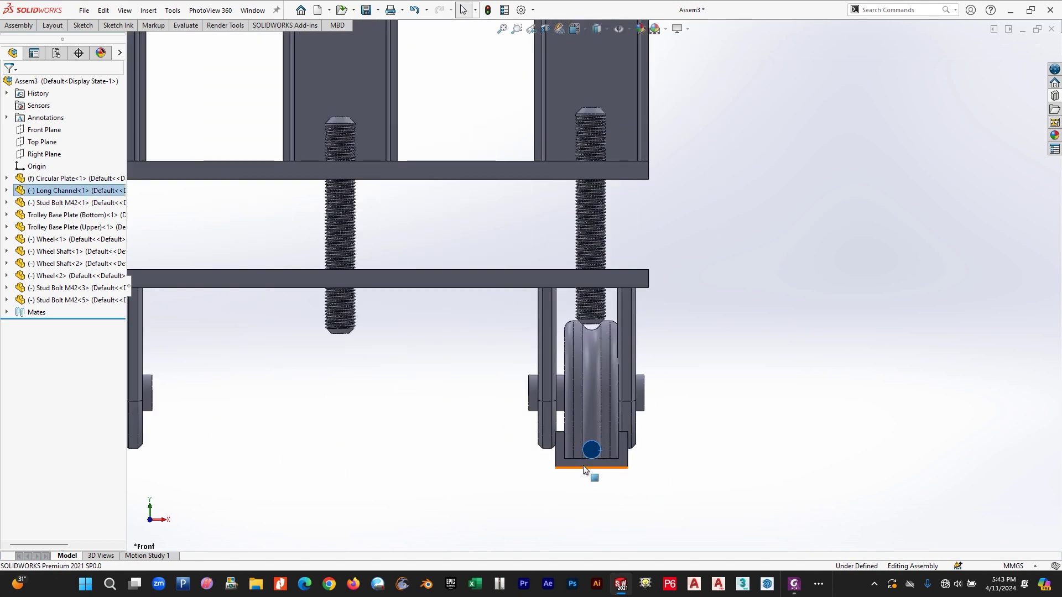
left_click_drag(540, 490, 484, 503)
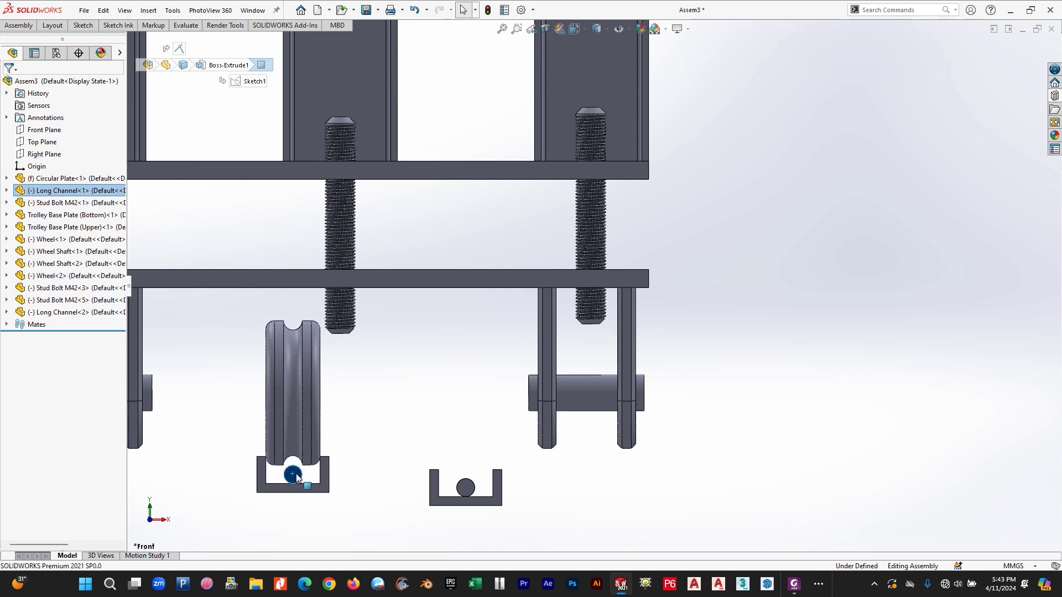
left_click_drag(296, 478, 587, 459)
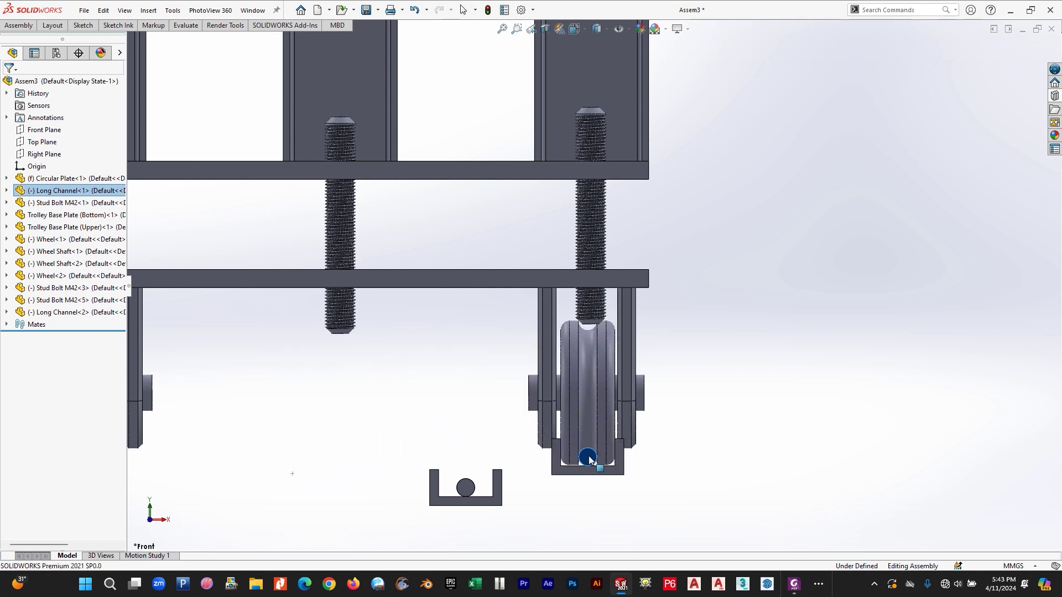
- Add a coincident mate between the copied long channel's inner flange face and the second wheel's flat side face, and finish mating
scroll(396, 491, "up", 3)
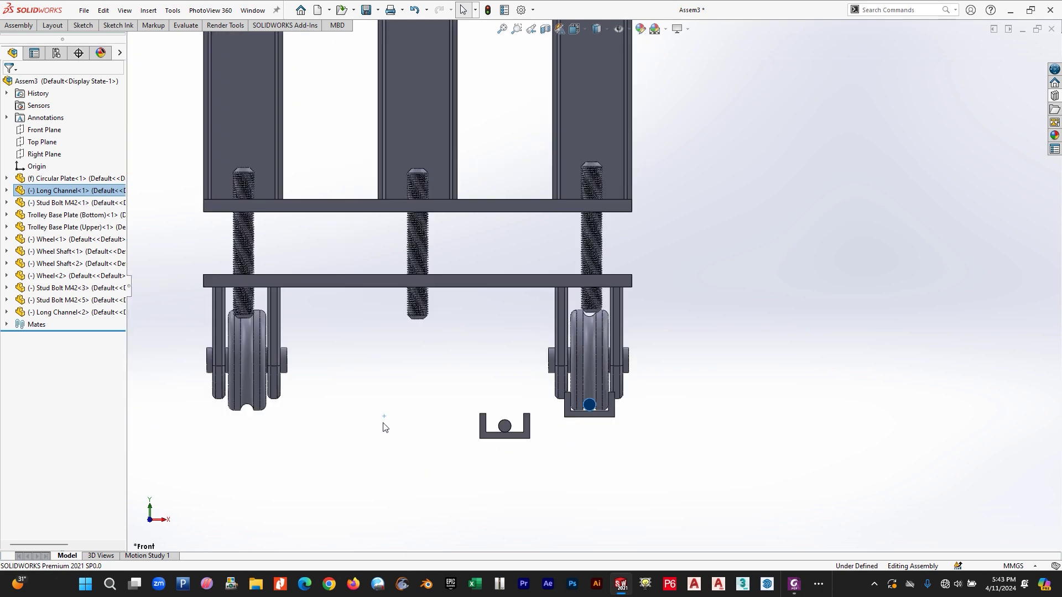
scroll(528, 429, "down", 6)
left_click(525, 426)
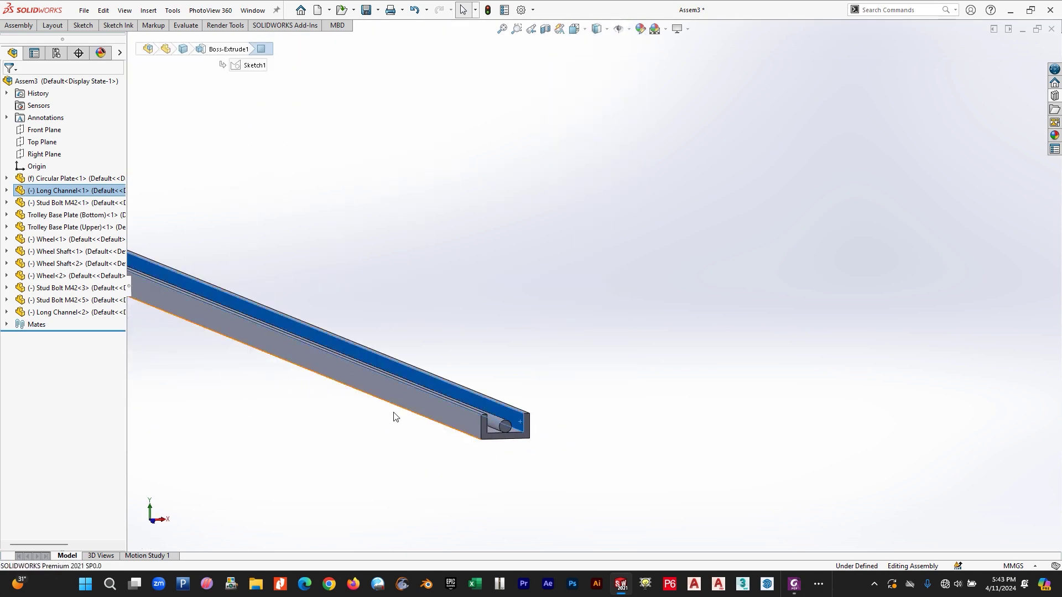
scroll(297, 352, "up", 3)
scroll(489, 291, "down", 10)
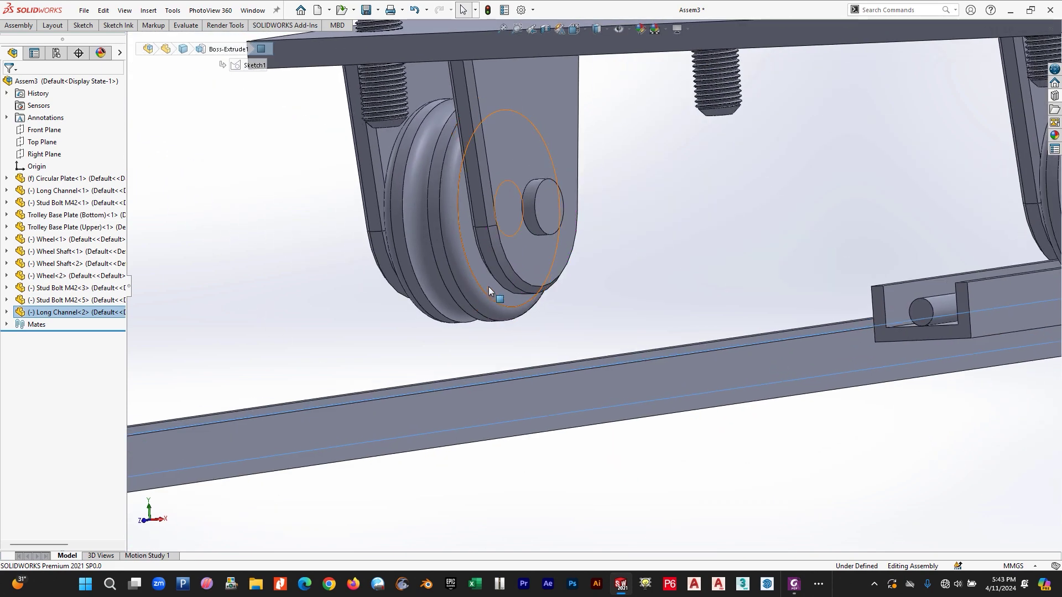
left_click(489, 285, "ctrl")
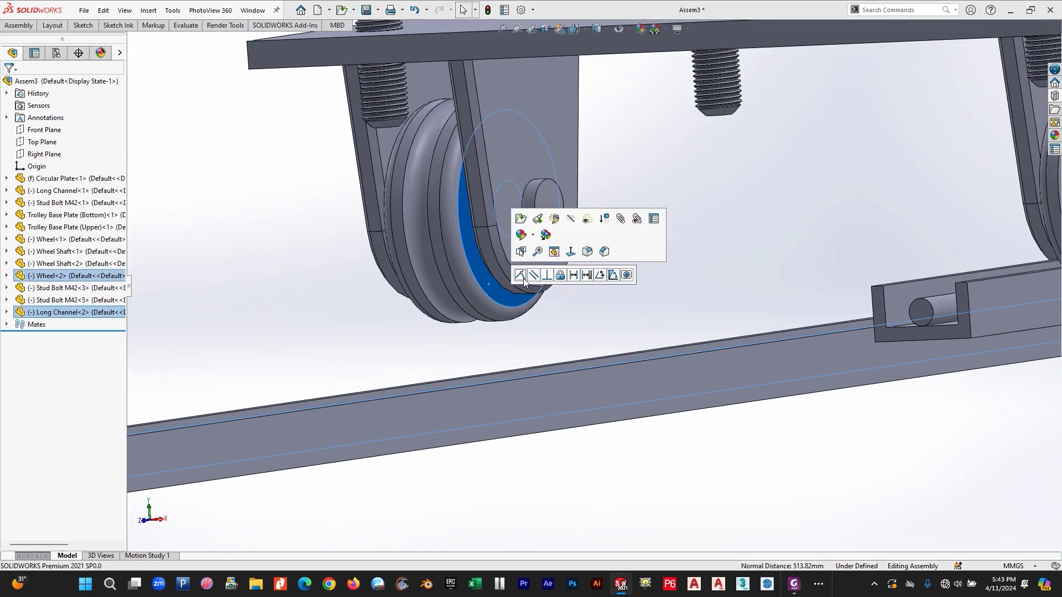
left_click(611, 226)
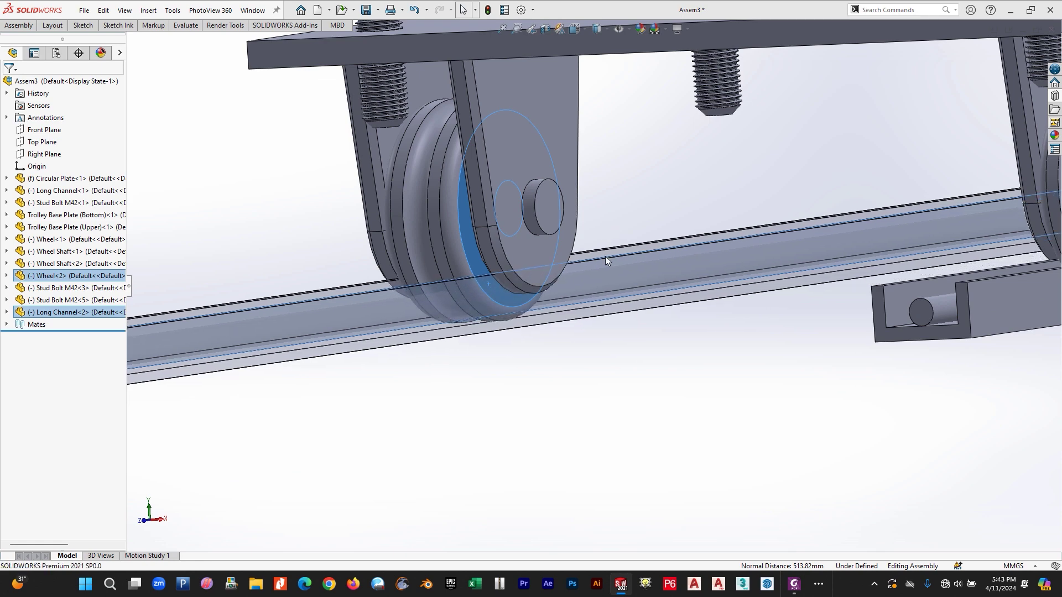
left_click(747, 265)
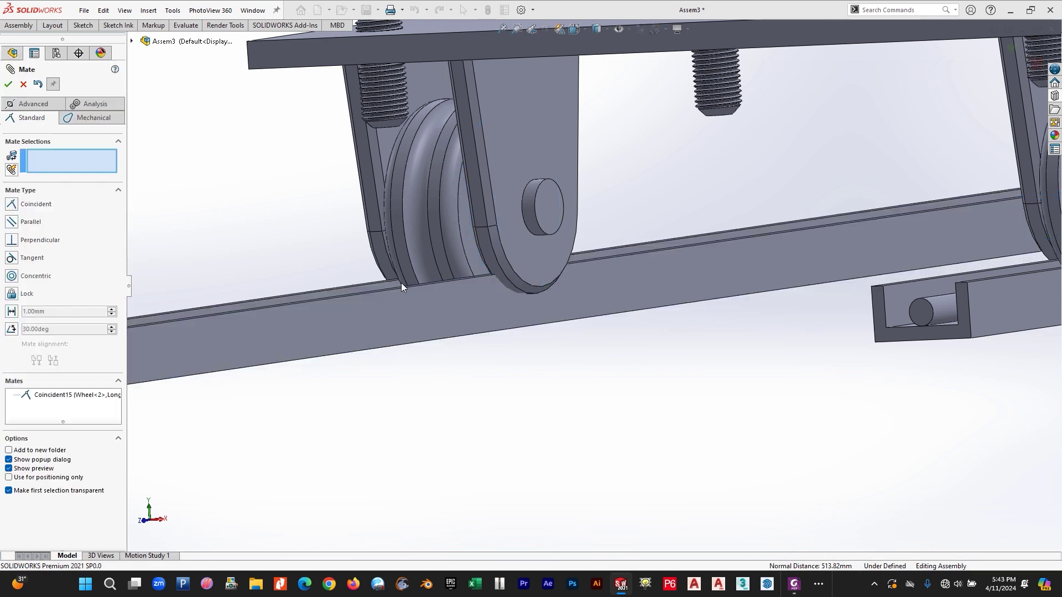
left_click(8, 84)
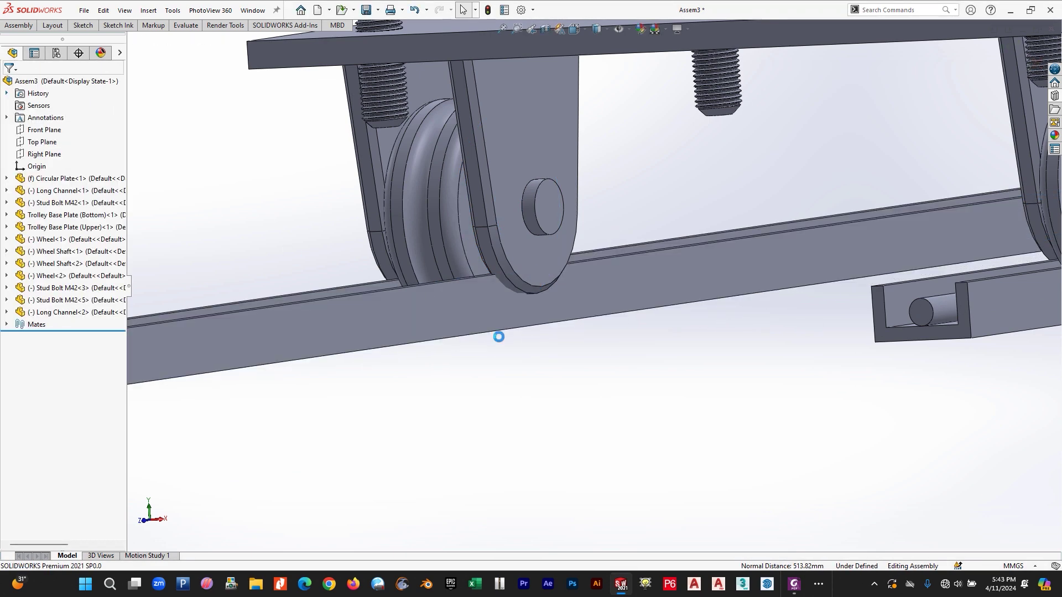
- Slide the copied long channel along its length in the right view until its end roughly lines up with the original channel's end
key("space")
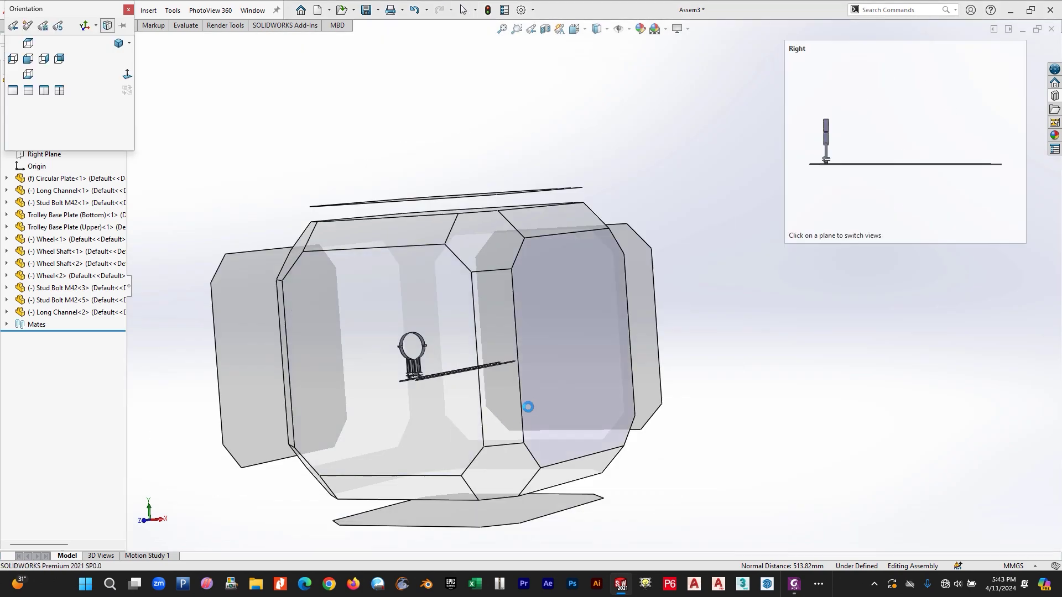
left_click(525, 411)
scroll(343, 358, "down", 5)
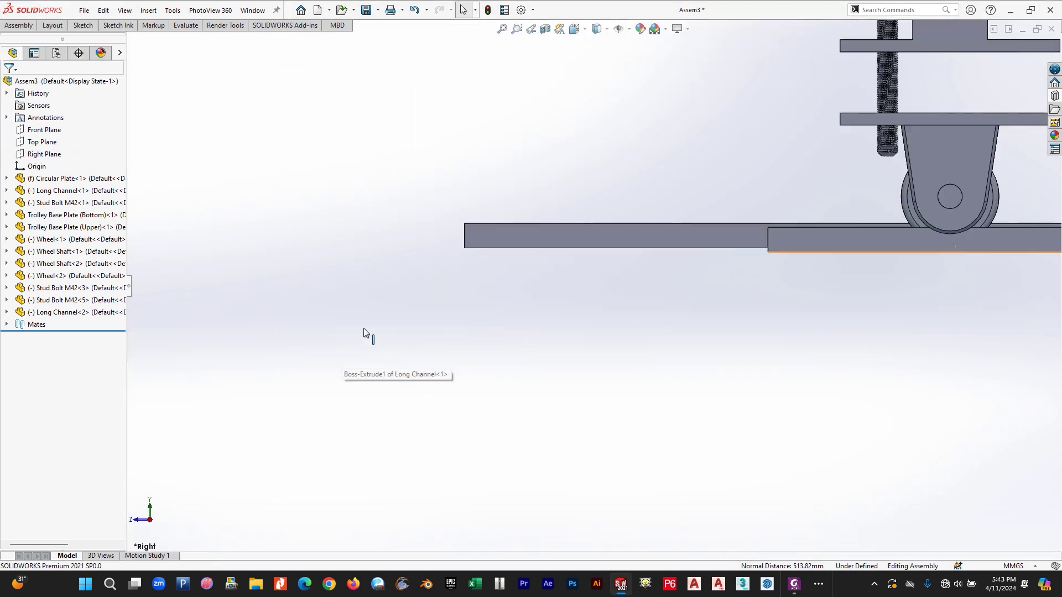
left_click_drag(466, 233, 803, 234)
- Copy a stud bolt from the existing row across to the opposite long edge of the trolley base plates in the right view
key("ctrl+7")
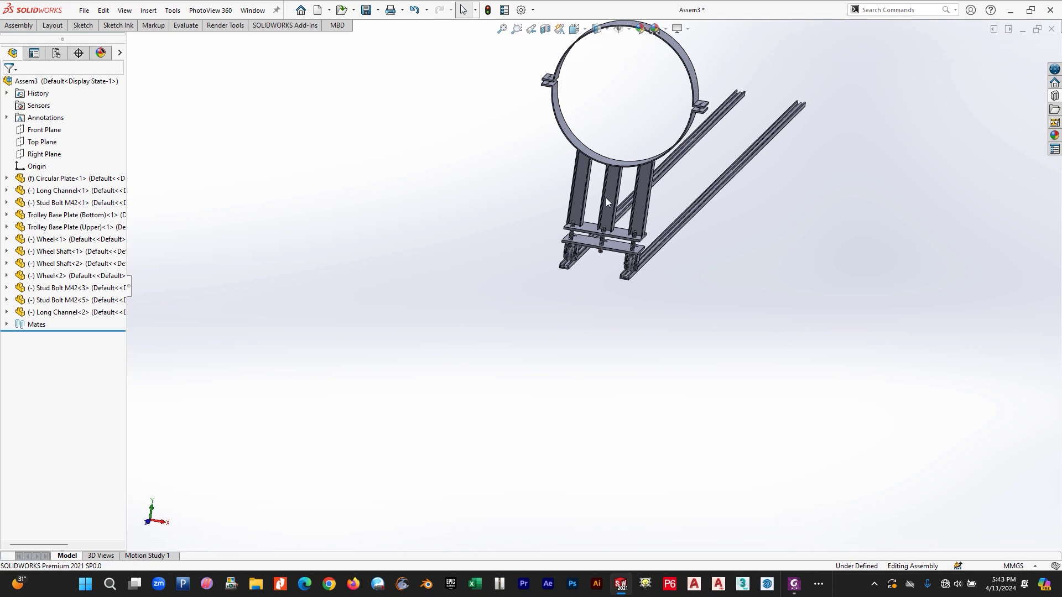
middle_click_drag(807, 283, 721, 251)
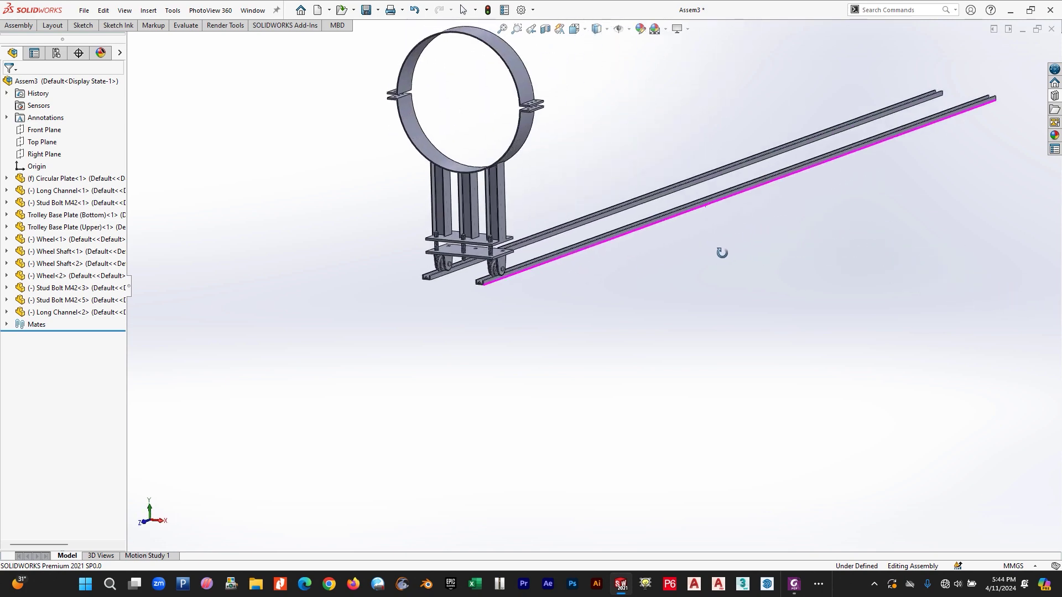
scroll(495, 263, "down", 8)
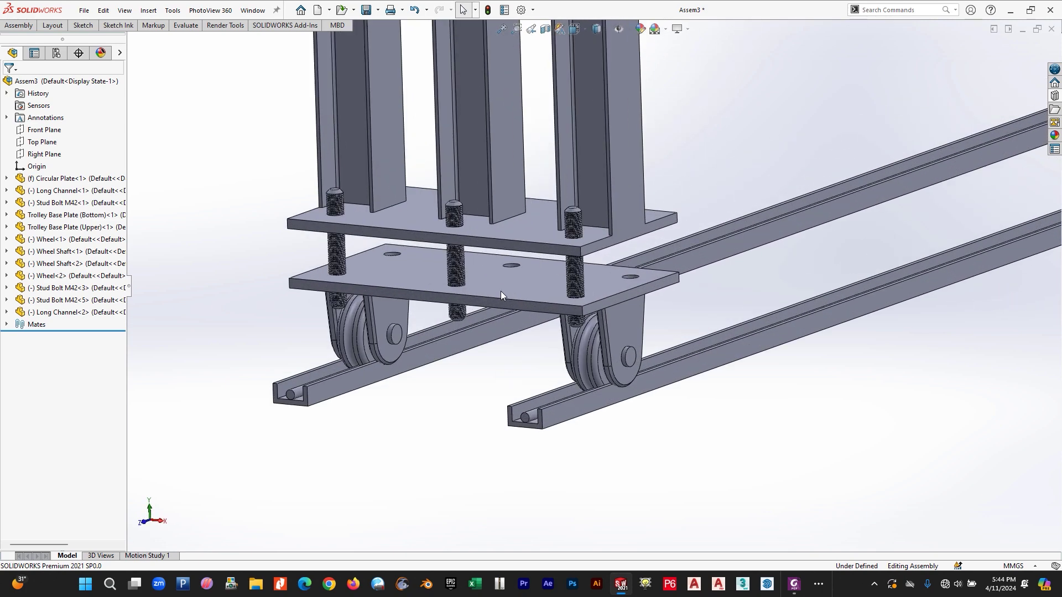
key("space")
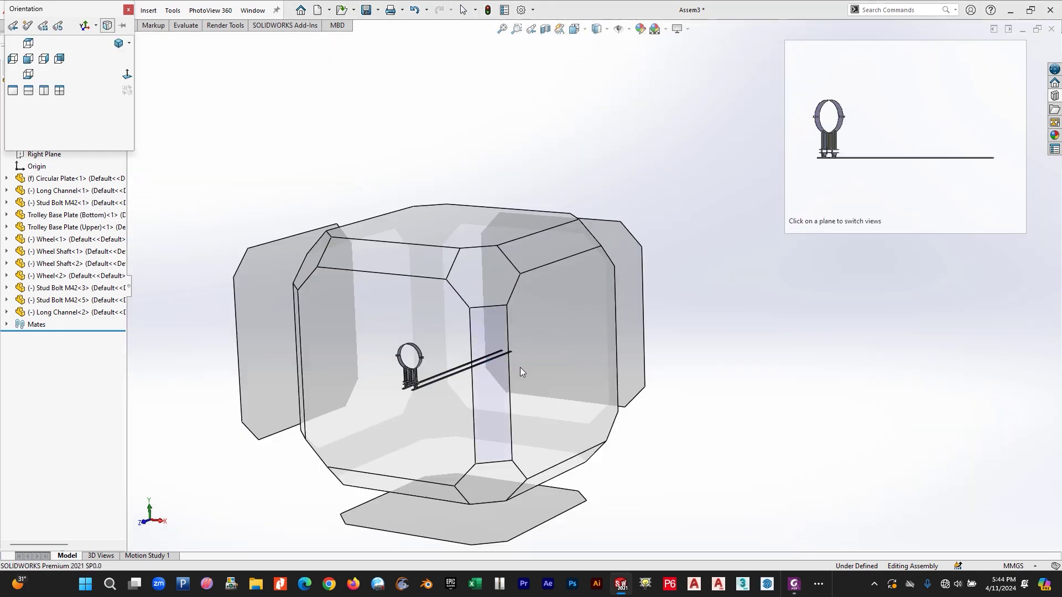
left_click(534, 381)
scroll(457, 353, "down", 6)
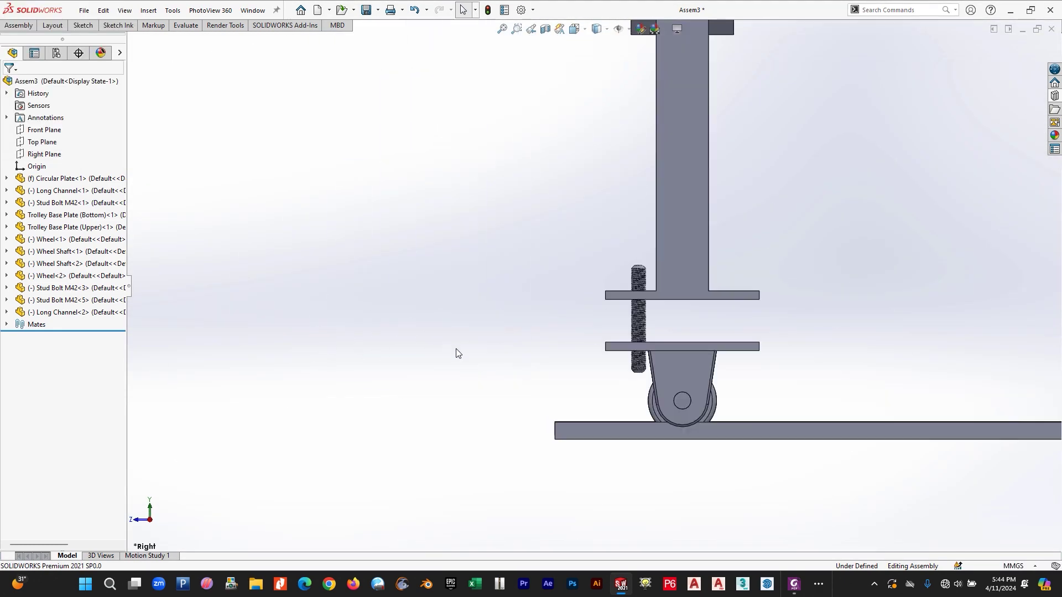
left_click_drag(626, 294, 625, 293)
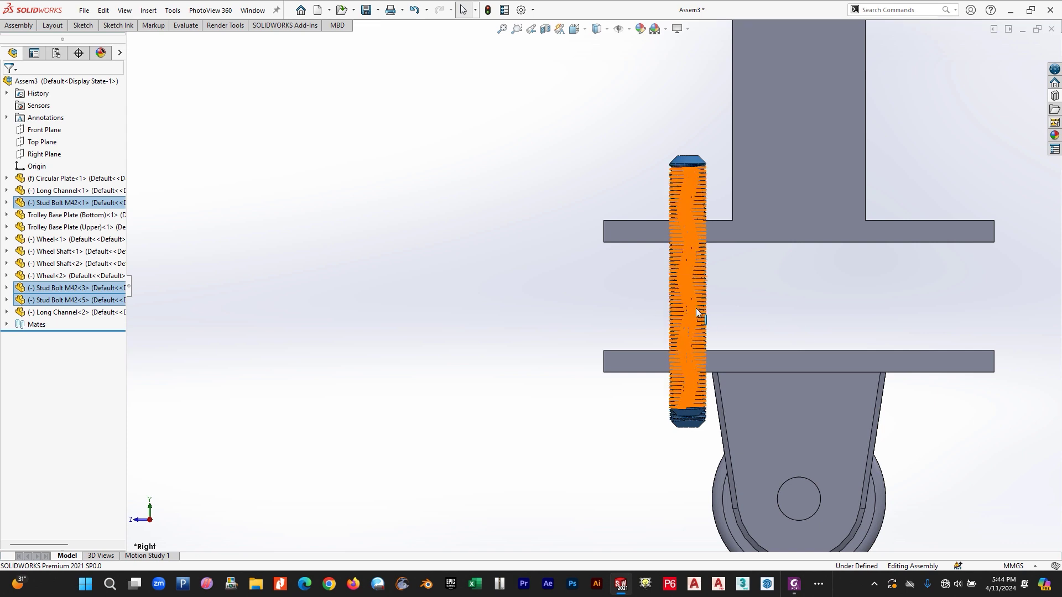
left_click_drag(695, 307, 946, 294, "ctrl")
left_click_drag(946, 299, 946, 297, "ctrl")
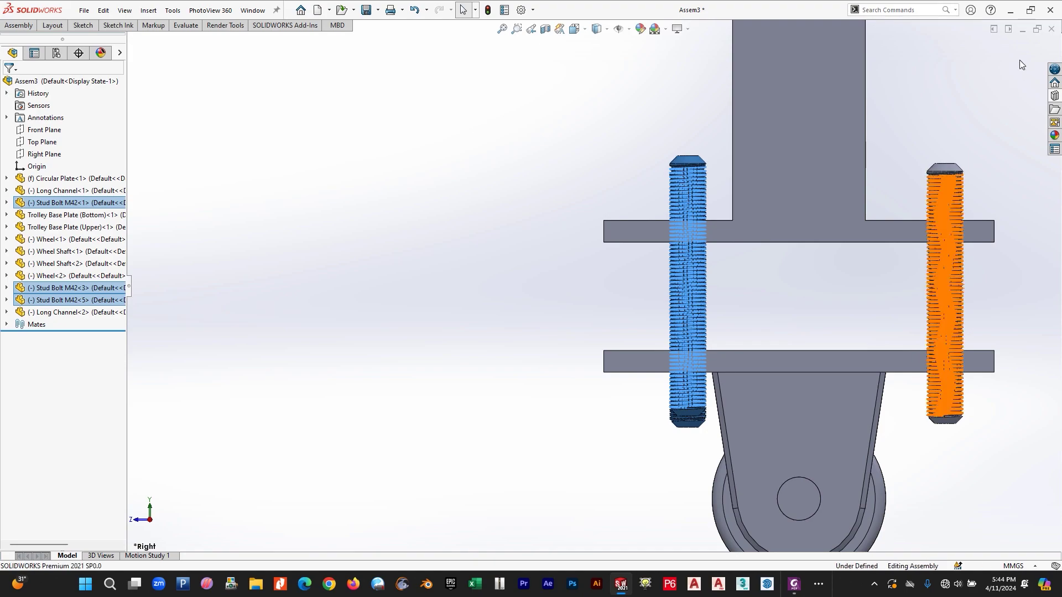
- Make two more copies of the new stud bolt, spread along the row of empty base plate holes
middle_click_drag(917, 174, 892, 368)
scroll(953, 263, "down", 3)
scroll(953, 264, "up", 5)
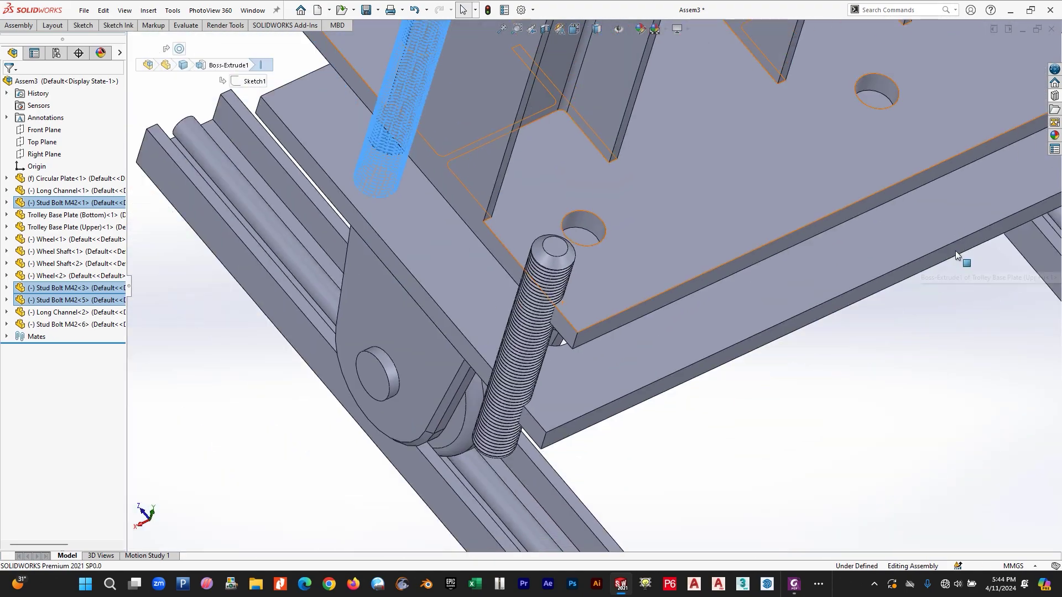
left_click(649, 358)
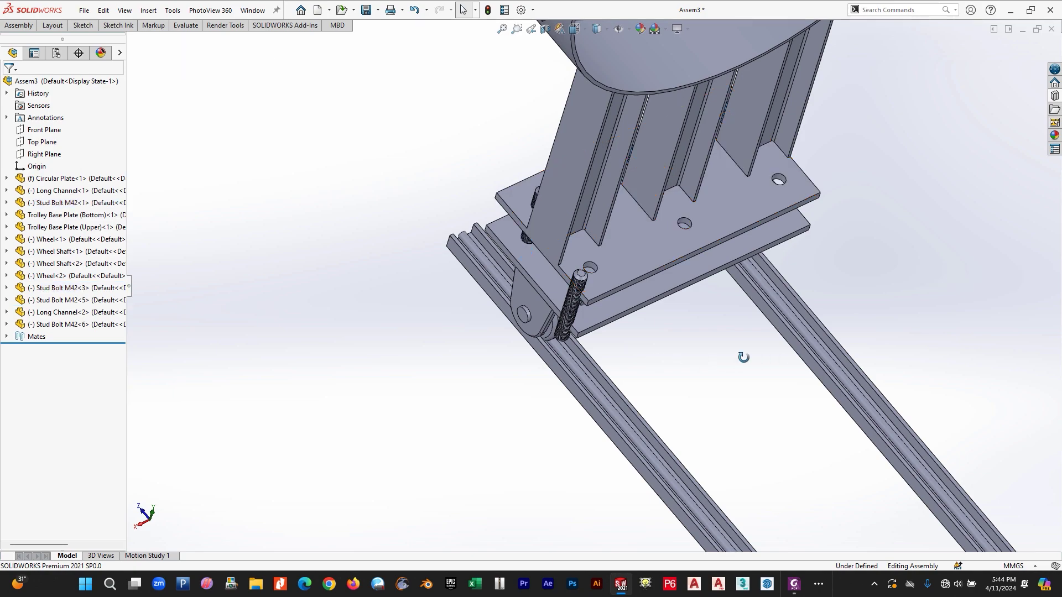
middle_click_drag(741, 356, 861, 333)
scroll(741, 346, "down", 3)
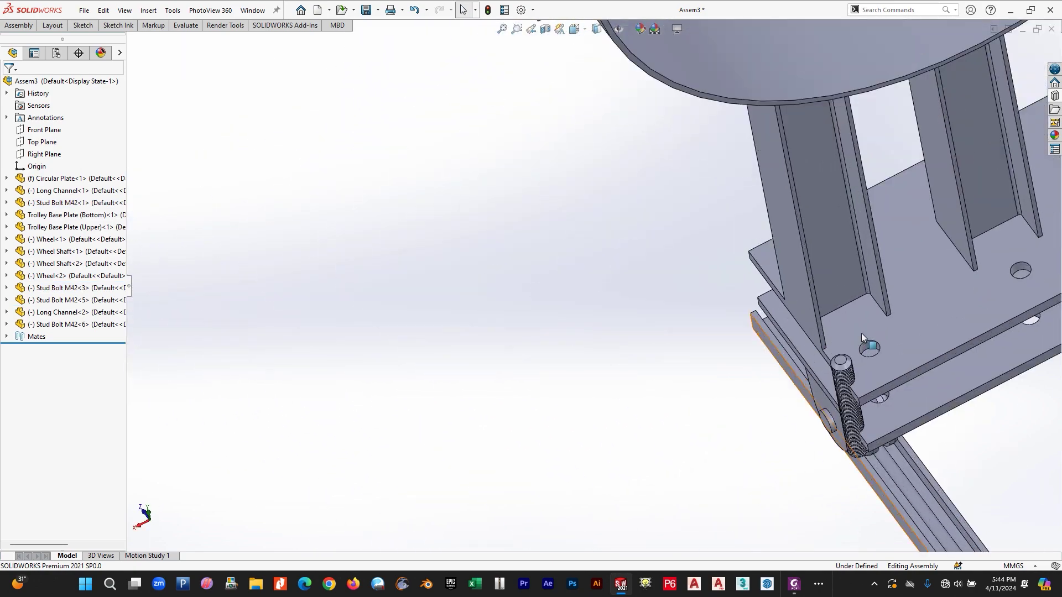
scroll(869, 334, "up", 3)
scroll(722, 312, "down", 5)
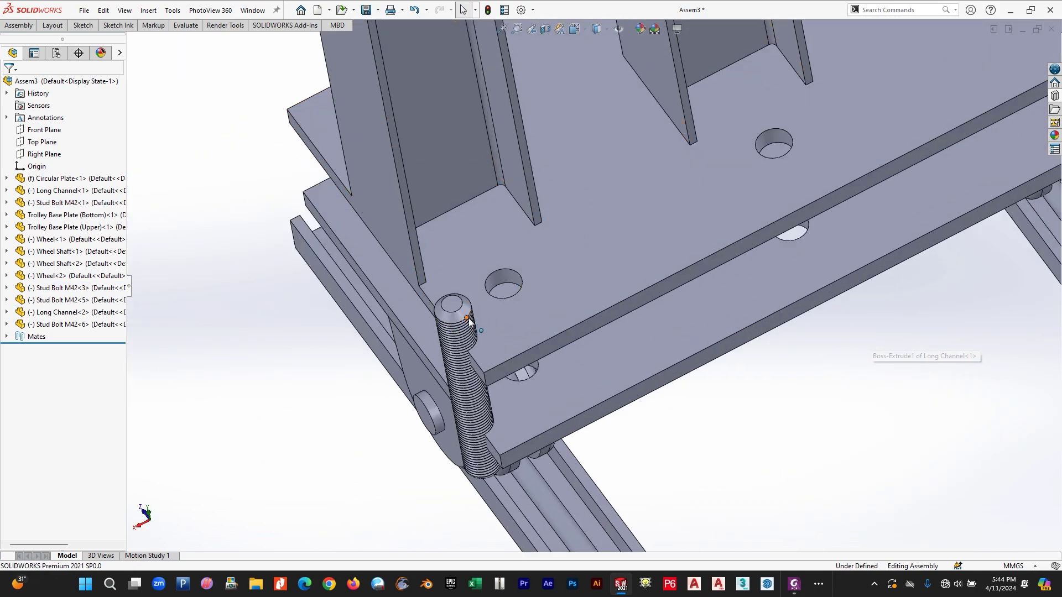
left_click_drag(466, 329, 527, 301)
left_click_drag(646, 243, 863, 142)
left_click_drag(461, 340, 462, 340, "ctrl")
scroll(462, 340, "down", 3)
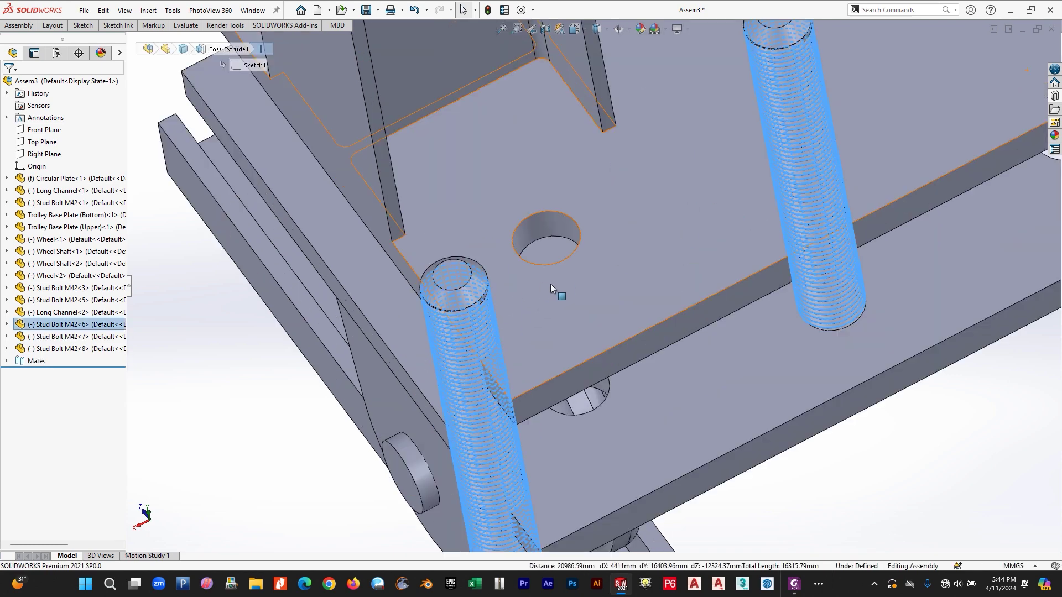
left_click(530, 284)
scroll(493, 292, "down", 5)
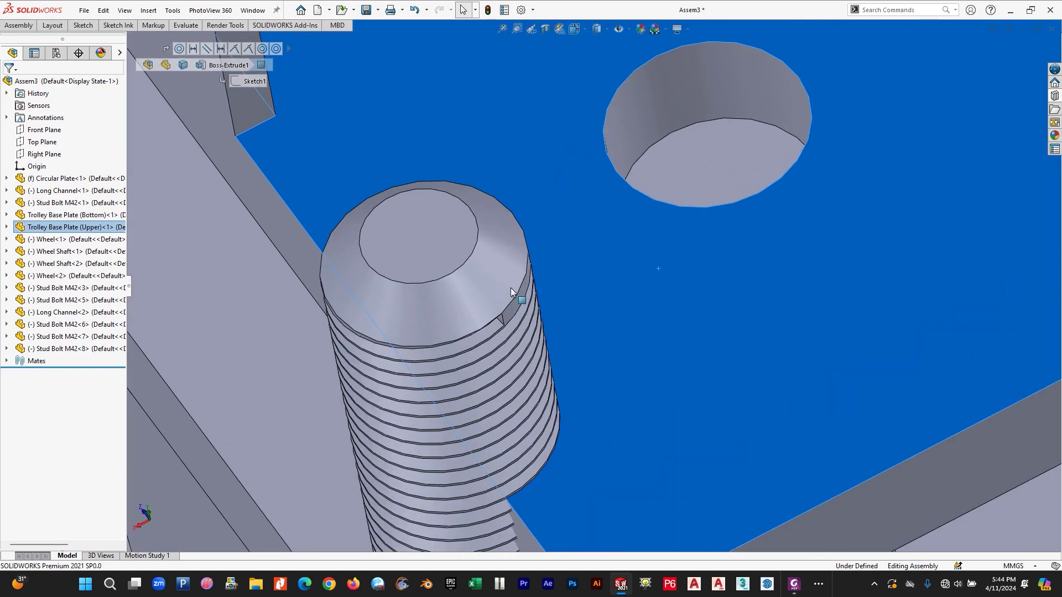
scroll(519, 301, "down", 5)
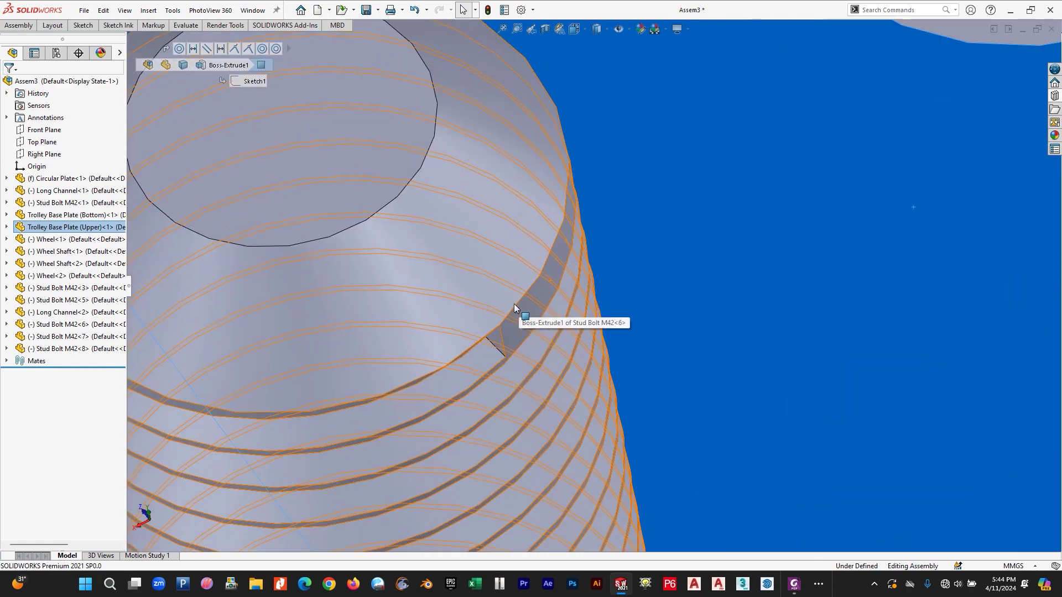
left_click(542, 299)
scroll(758, 165, "up", 5)
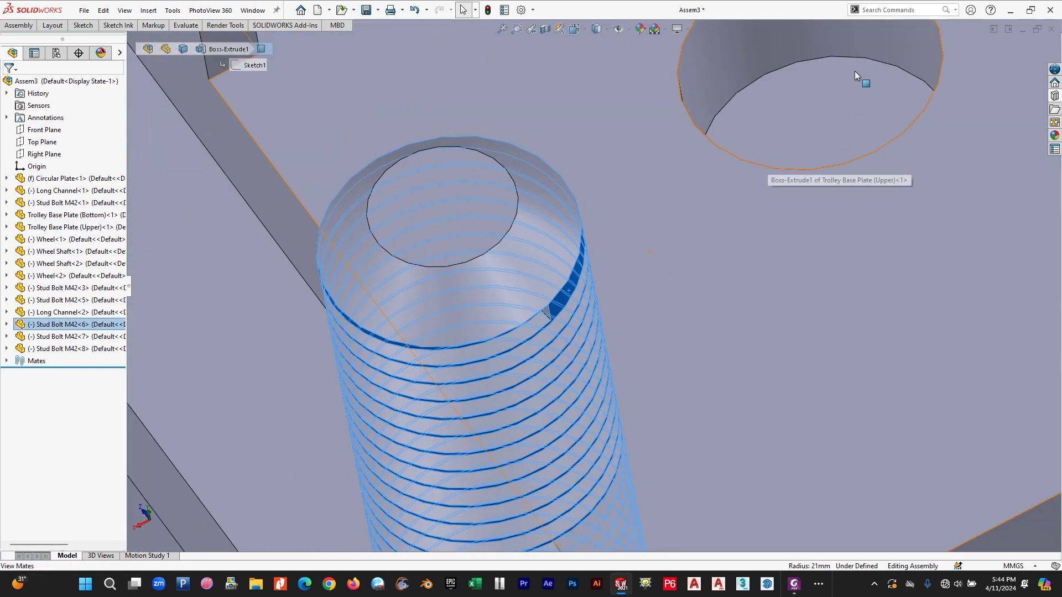
left_click(883, 44, "ctrl")
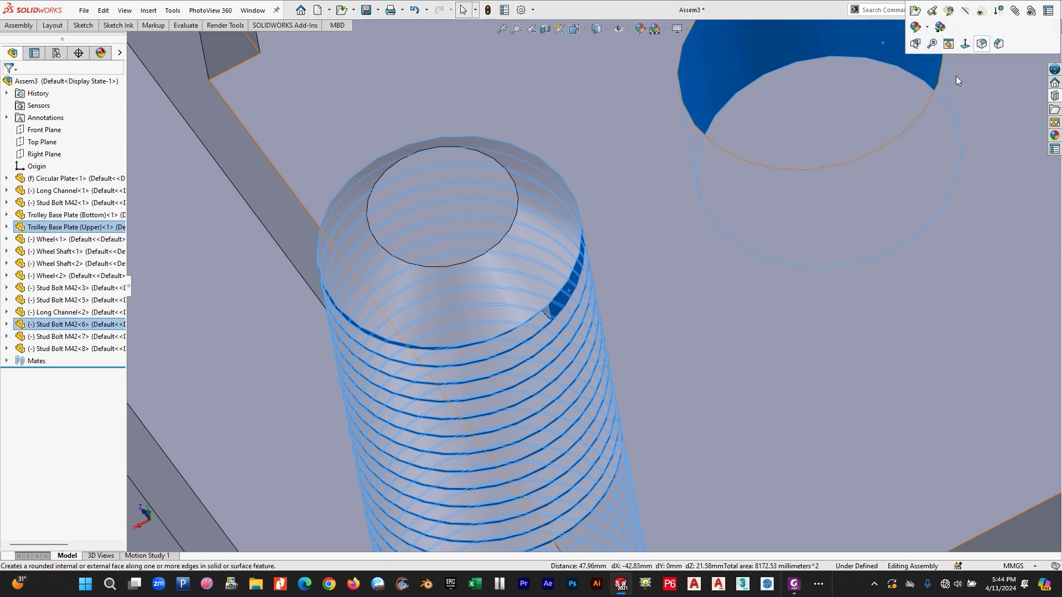
scroll(772, 183, "up", 8)
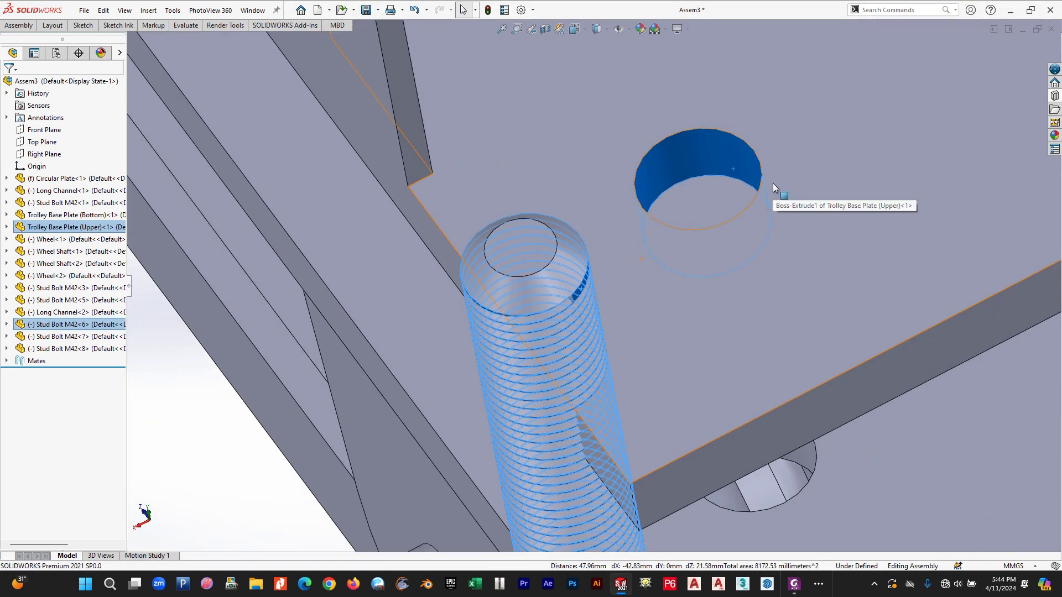
left_click(641, 234)
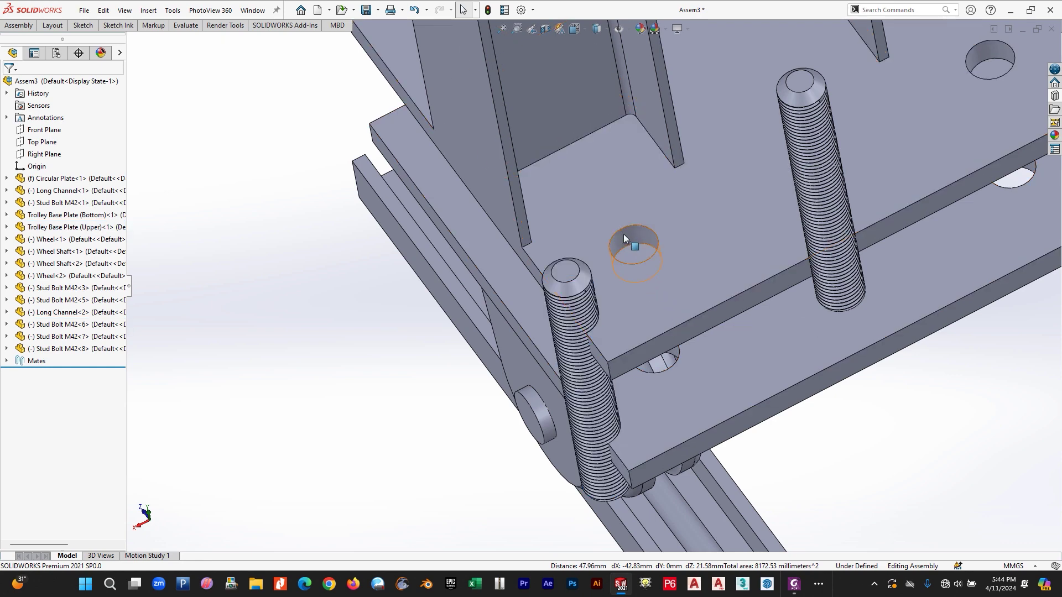
- Add a concentric mate between the upper base plate's empty corner hole and the nearest stud bolt copy, and finish mating
left_click(623, 234)
scroll(605, 291, "down", 5)
scroll(587, 287, "down", 3)
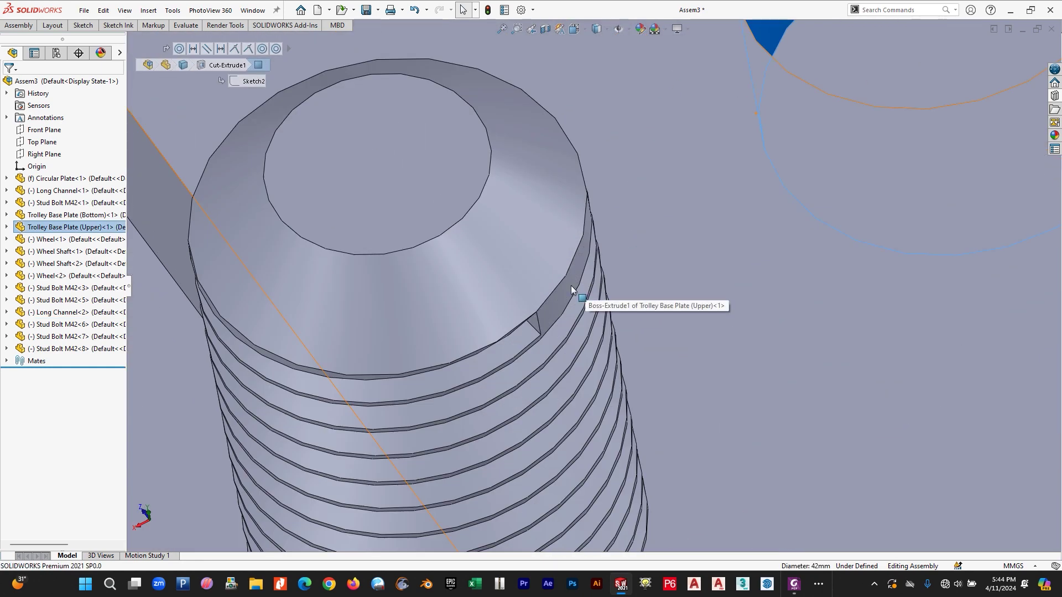
left_click(569, 285, "ctrl")
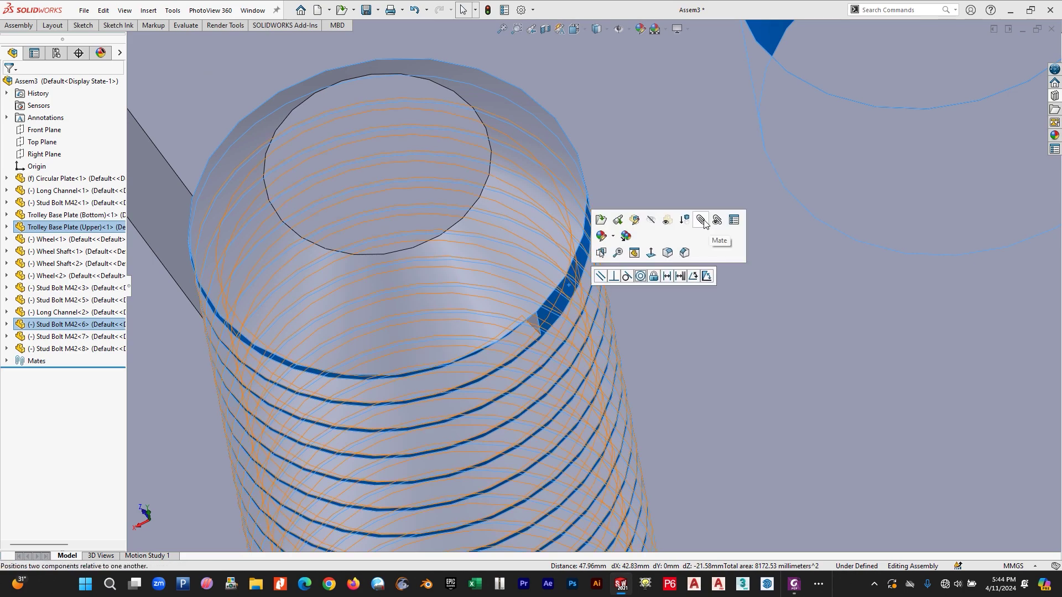
left_click(702, 221)
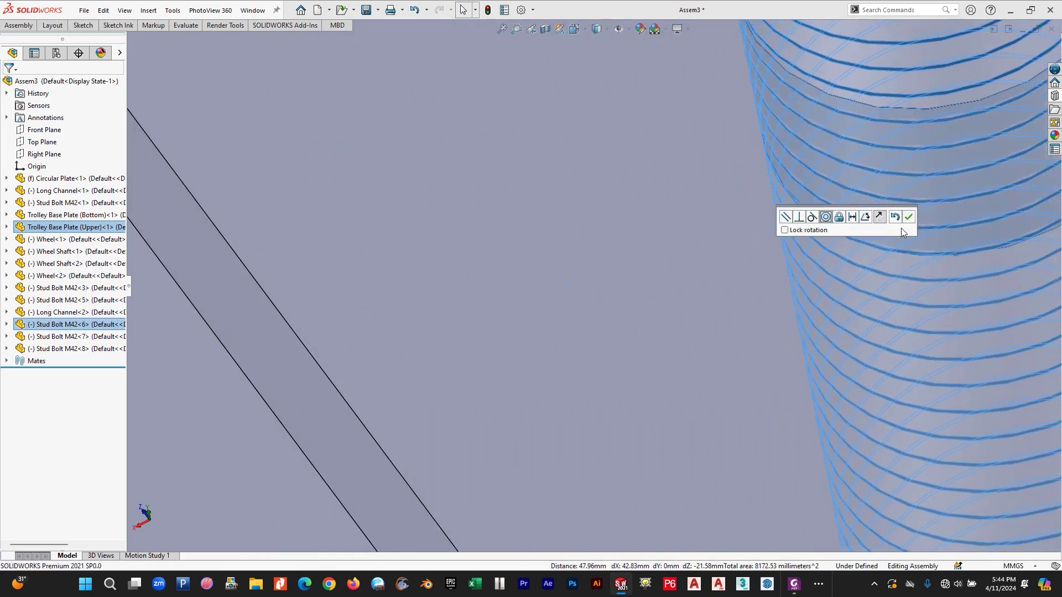
left_click(908, 216)
scroll(852, 260, "up", 5)
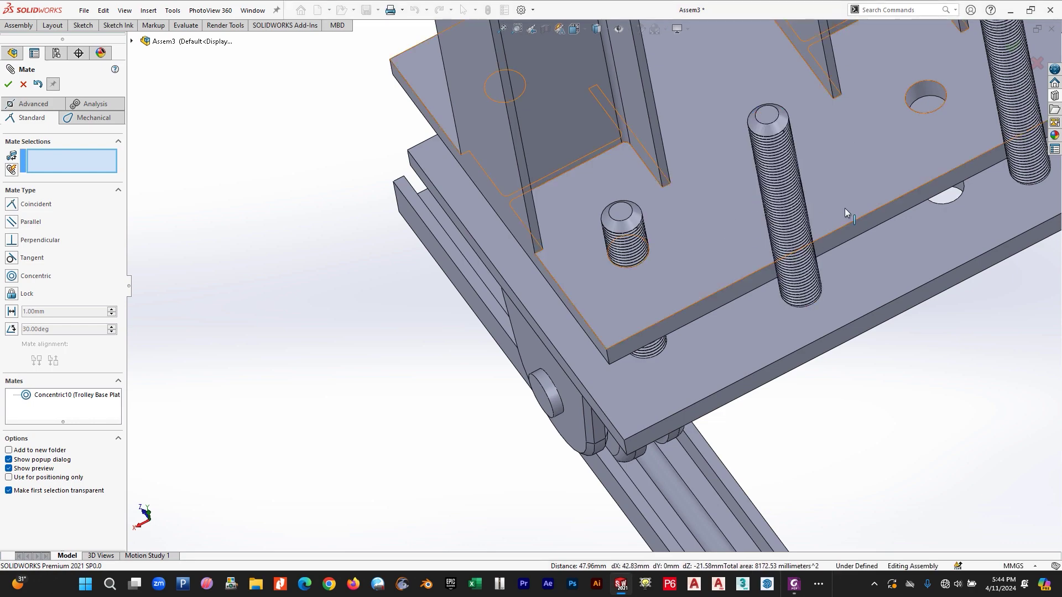
middle_click_drag(844, 208, 908, 169)
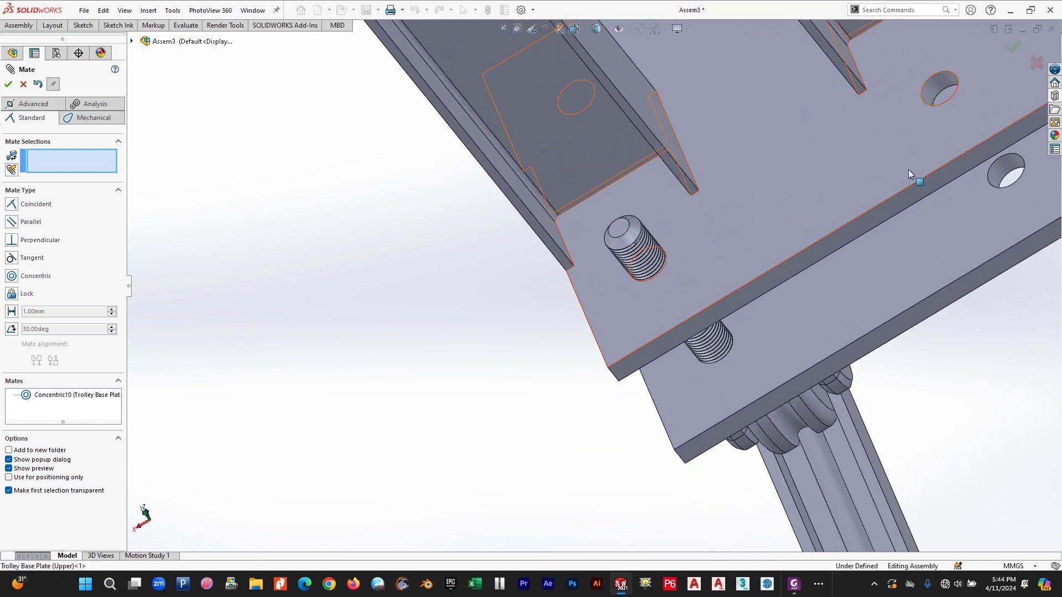
scroll(885, 170, "up", 5)
scroll(714, 217, "down", 2)
middle_click_drag(635, 227, 166, 131)
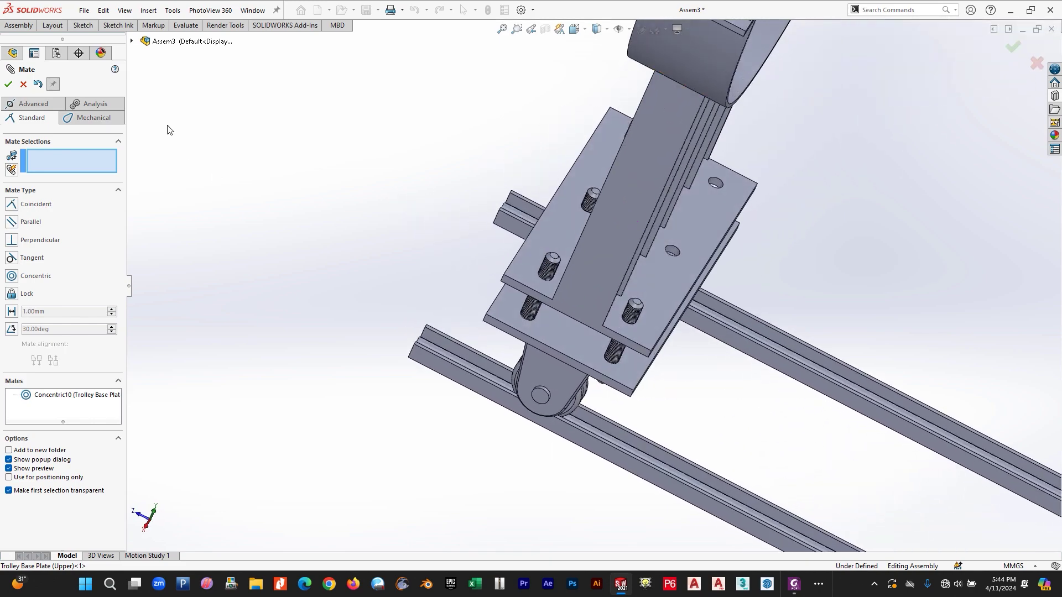
left_click(23, 84)
- Remove the two remaining loose stud bolt copies and copy the mated corner stud bolt over beside the empty middle hole
scroll(500, 183, "up", 5)
scroll(564, 250, "down", 8)
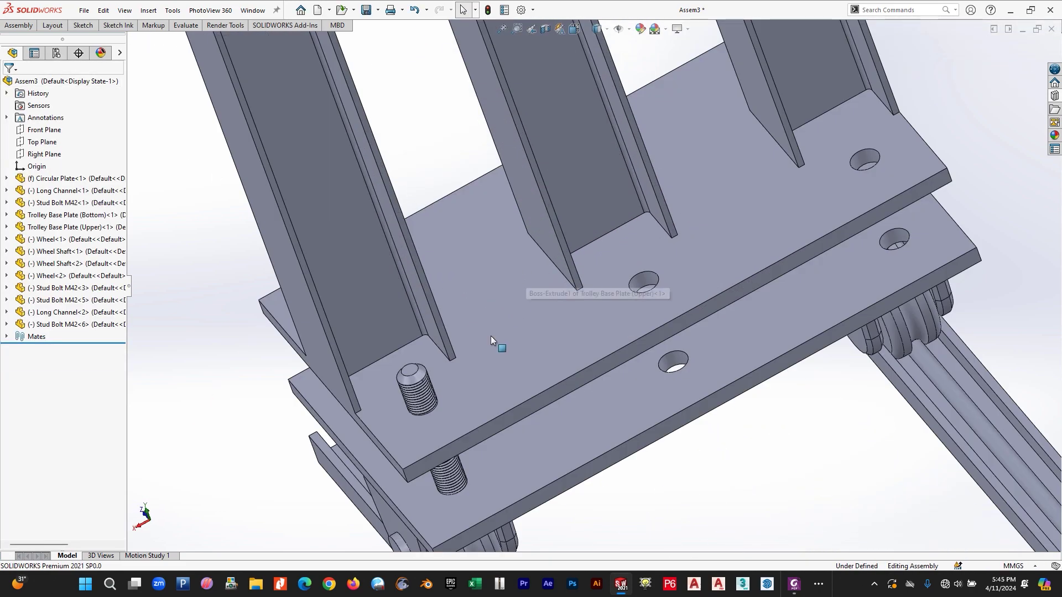
left_click_drag(416, 373, 611, 280)
scroll(614, 282, "down", 5)
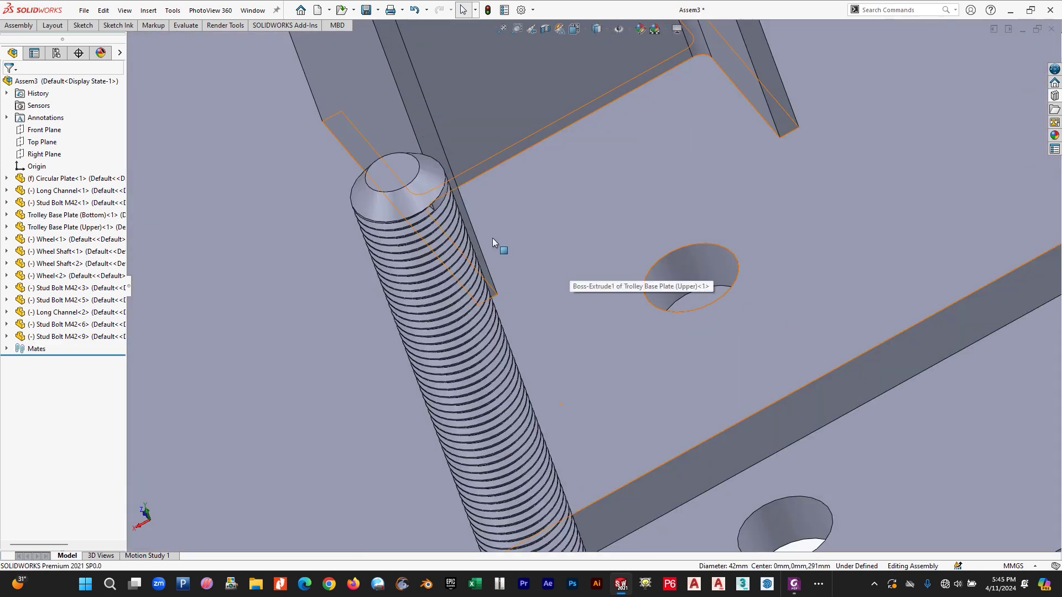
- Mate the new stud bolt concentric with the upper base plate's middle hole and slide it down through both plates
left_click(439, 201)
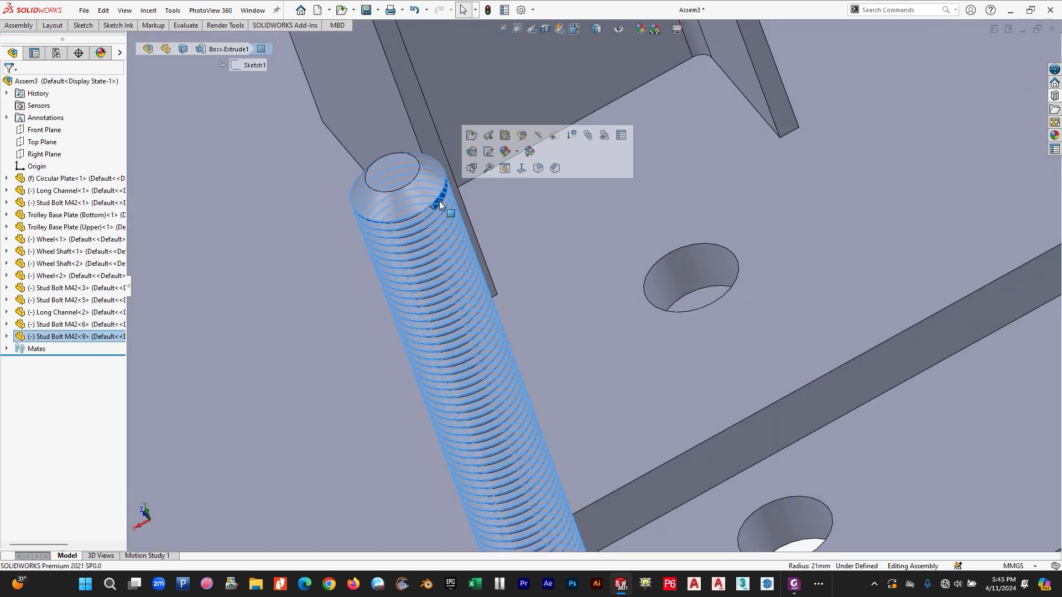
left_click(702, 255, "ctrl")
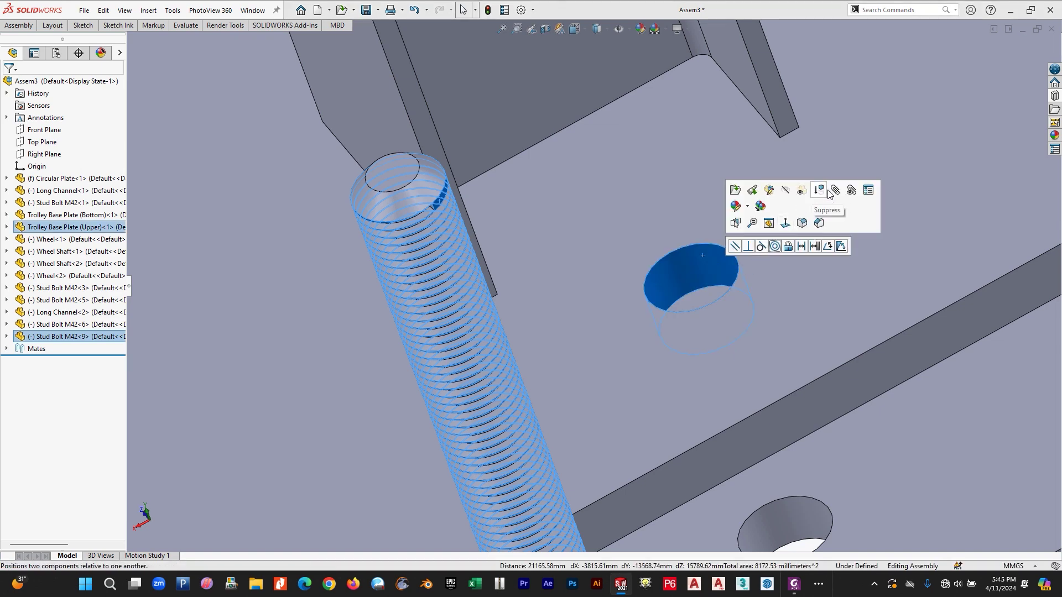
left_click(774, 246)
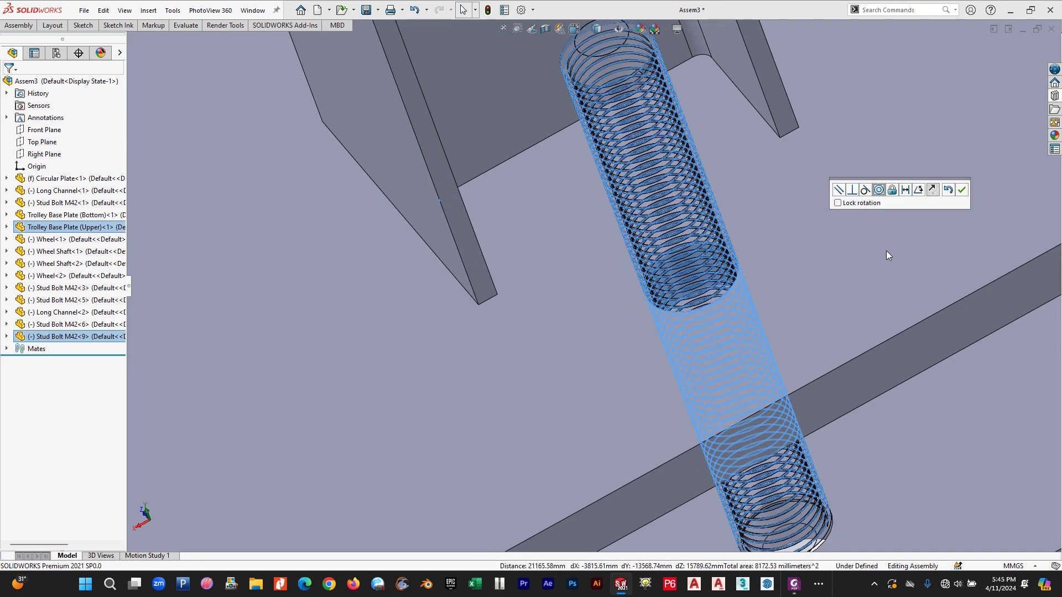
left_click(961, 191)
scroll(825, 253, "up", 5)
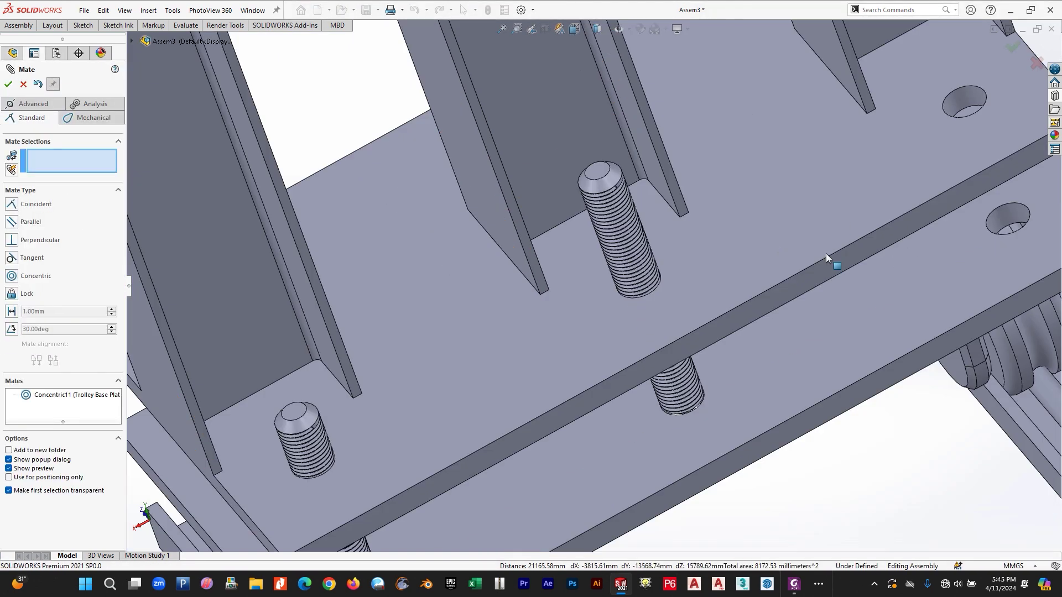
left_click(22, 85)
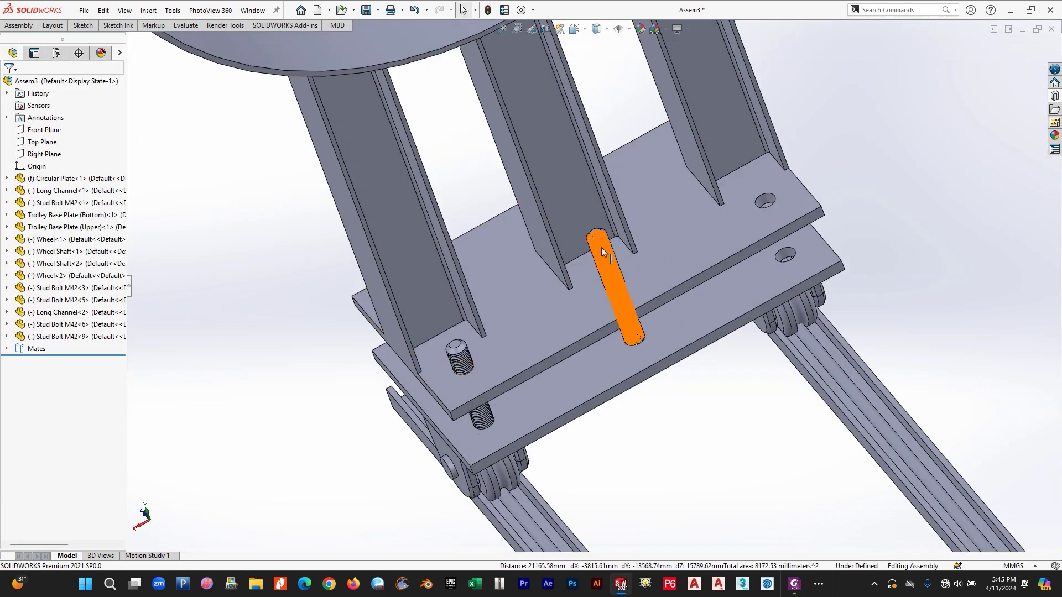
left_click(612, 270)
- Try to copy the middle stud bolt over to the last empty hole, and undo the copy
left_click_drag(612, 269, 786, 237)
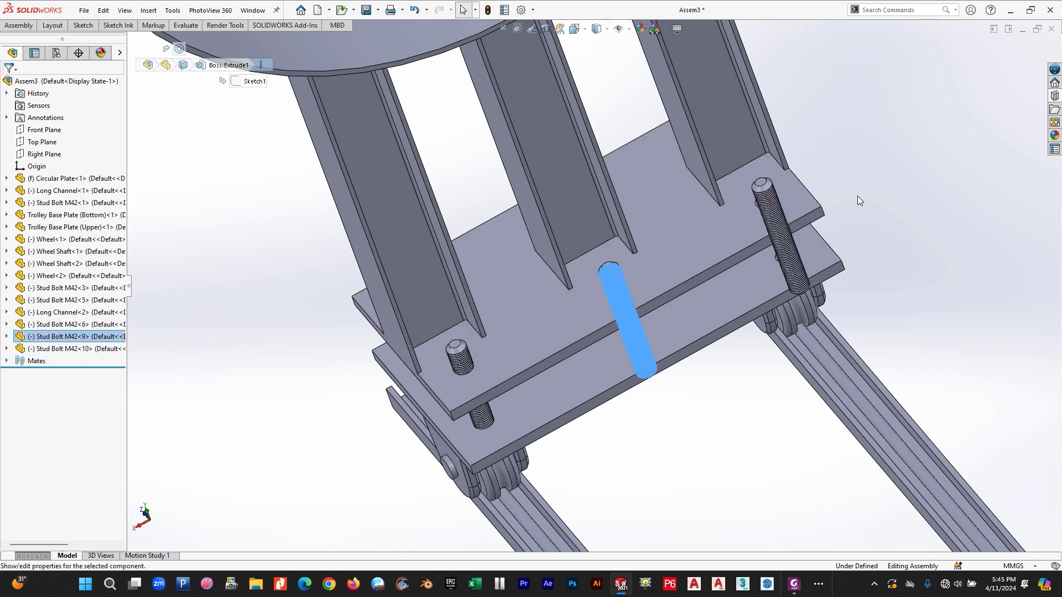
scroll(835, 232, "down", 3)
middle_click_drag(828, 248, 641, 253)
scroll(642, 253, "up", 3)
scroll(643, 271, "down", 4)
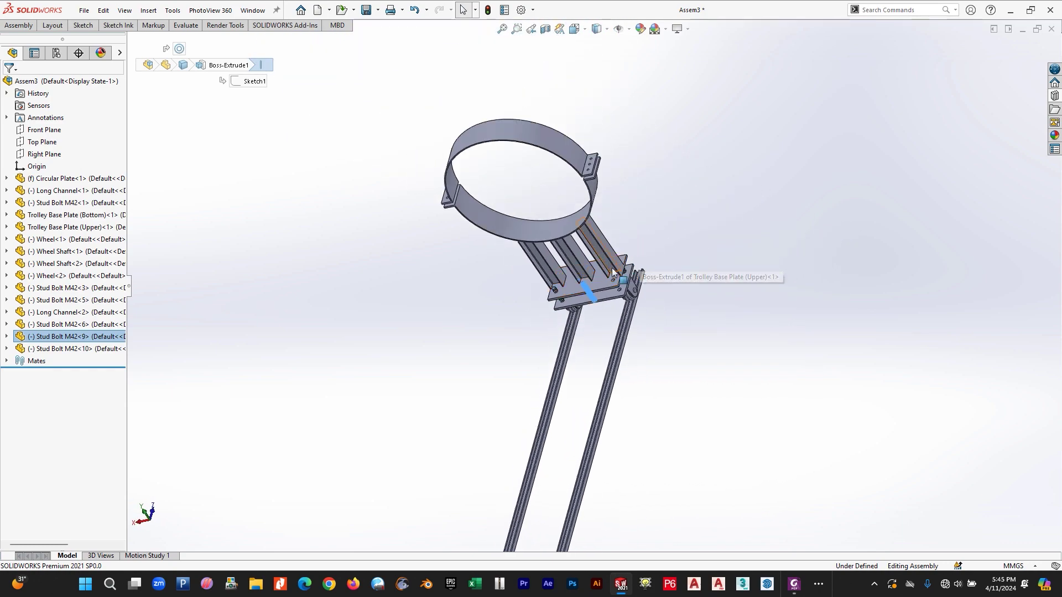
key("ctrl+z")
- Copy the middle stud bolt from its chamfered end to a spot beside the last empty hole of the upper base plate
scroll(714, 253, "up", 2)
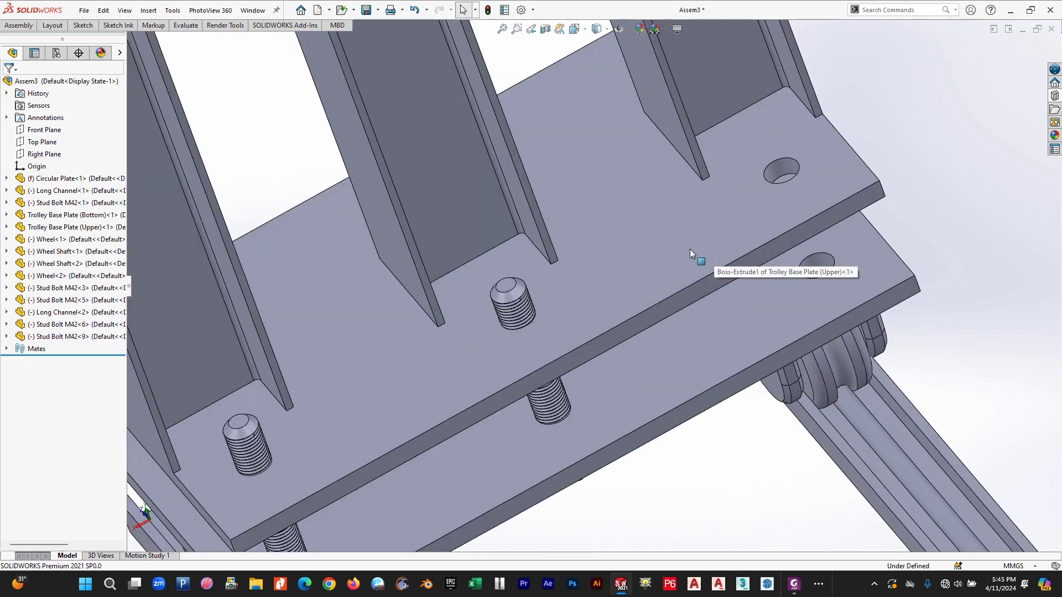
scroll(689, 268, "down", 5)
scroll(608, 259, "down", 2)
scroll(587, 255, "up", 6)
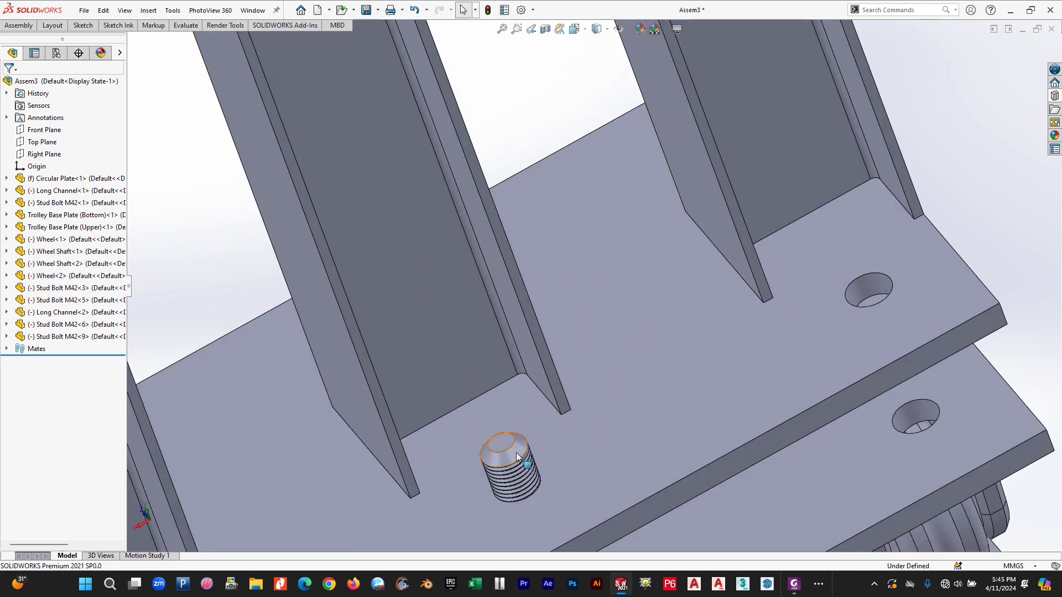
left_click_drag(503, 451, 694, 264)
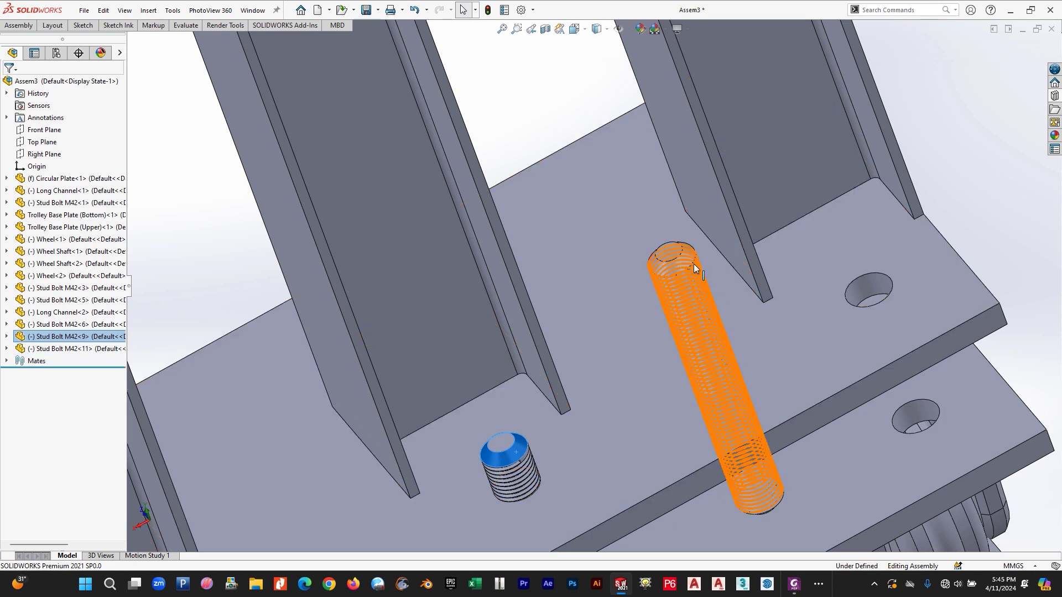
- Add a concentric mate between the copied stud bolt and the upper base plate's last empty hole, and finish mating
scroll(695, 263, "up", 5)
left_click(662, 268)
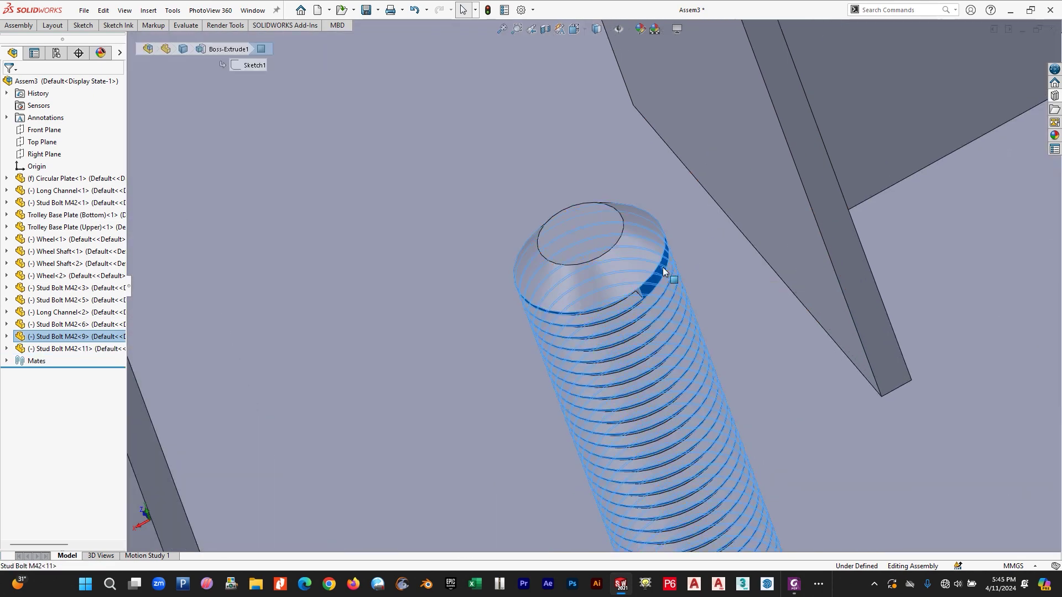
scroll(888, 322, "down", 5)
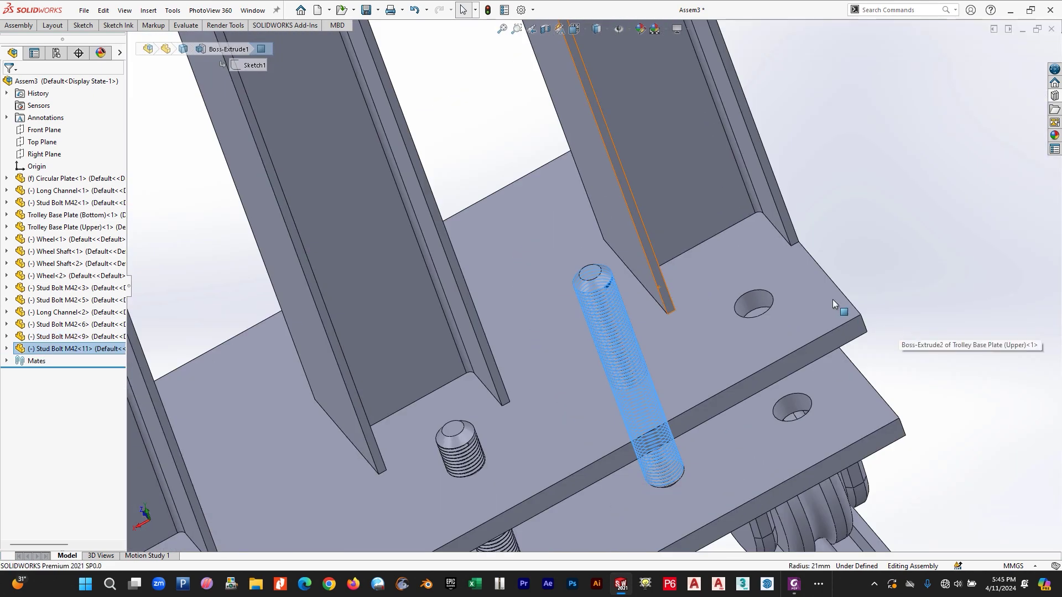
left_click(765, 301, "ctrl")
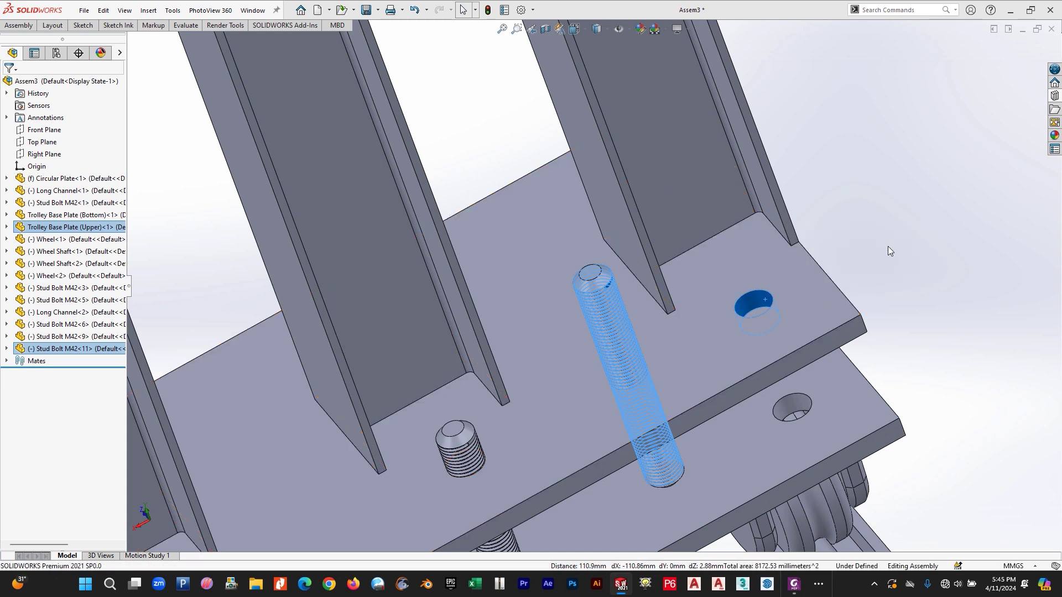
left_click(1025, 222)
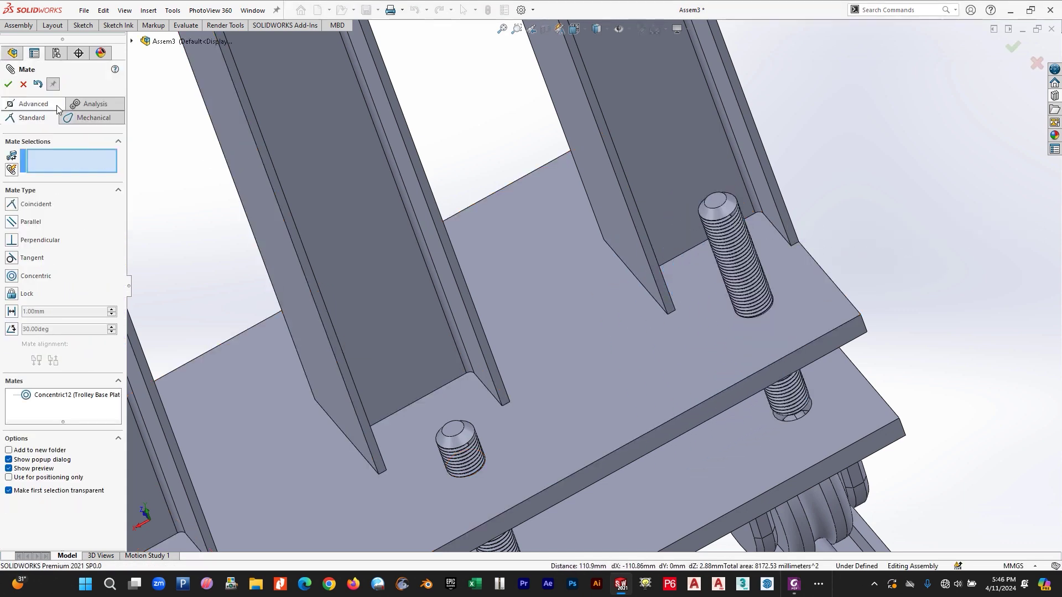
left_click(23, 84)
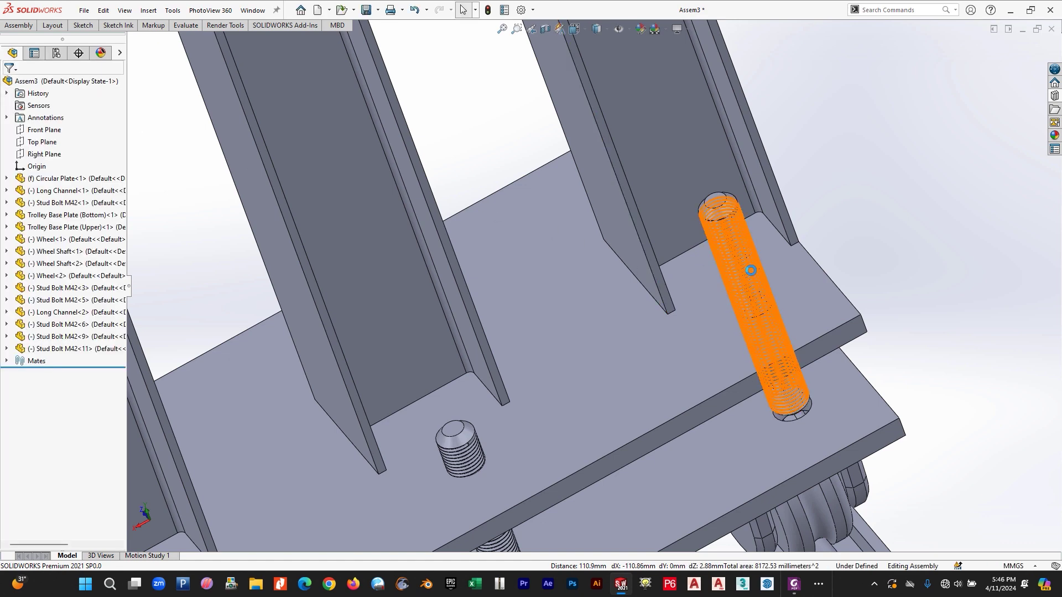
- Slide the last stud bolt down along its hole to roughly the same height as the others and view the assembly
left_click_drag(747, 243, 781, 382)
scroll(407, 310, "up", 5)
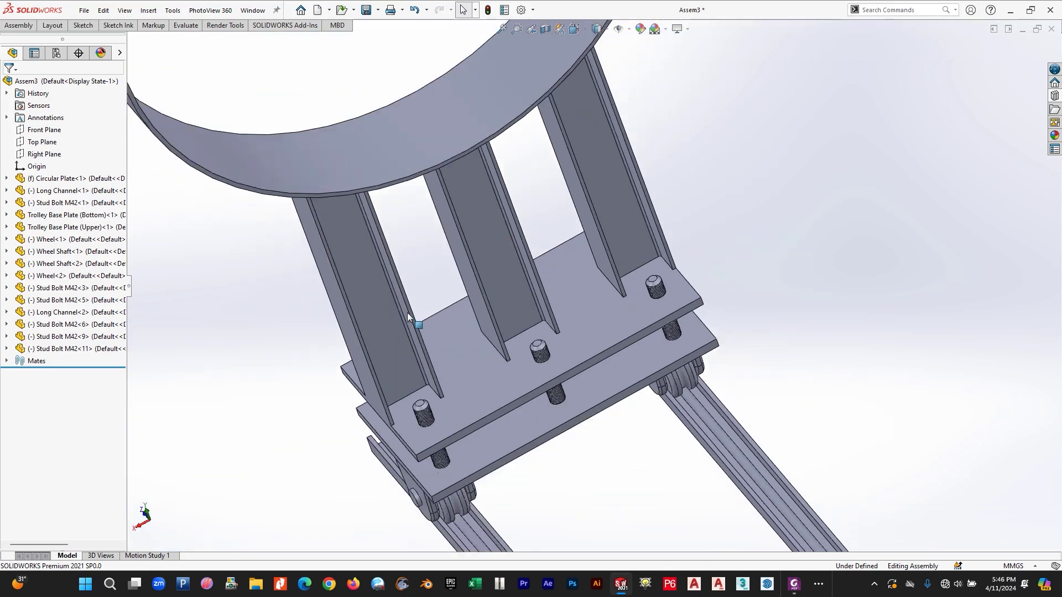
middle_click_drag(407, 311, 571, 367)
scroll(608, 310, "down", 5)
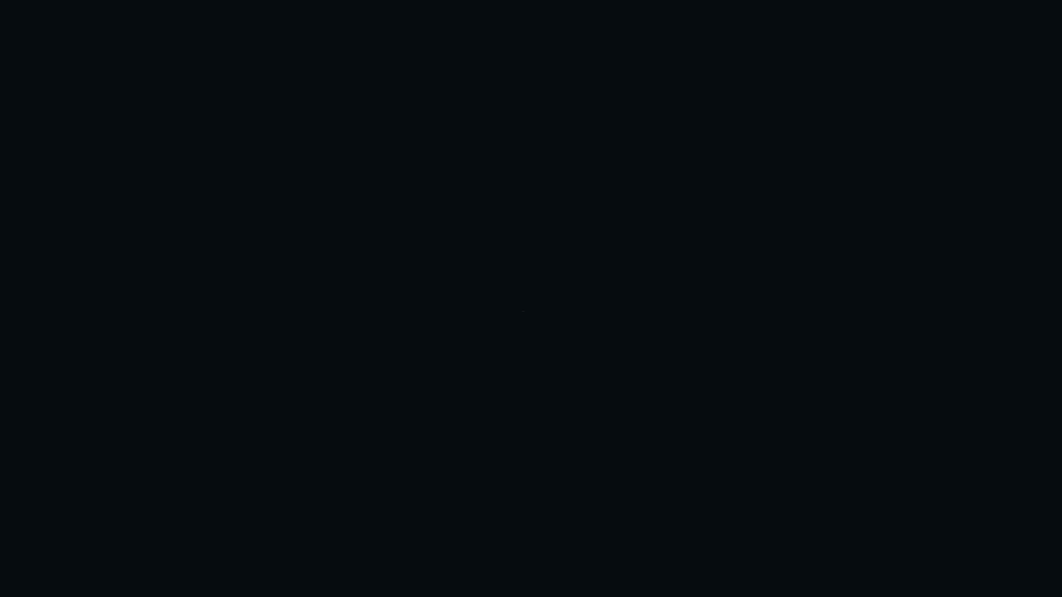